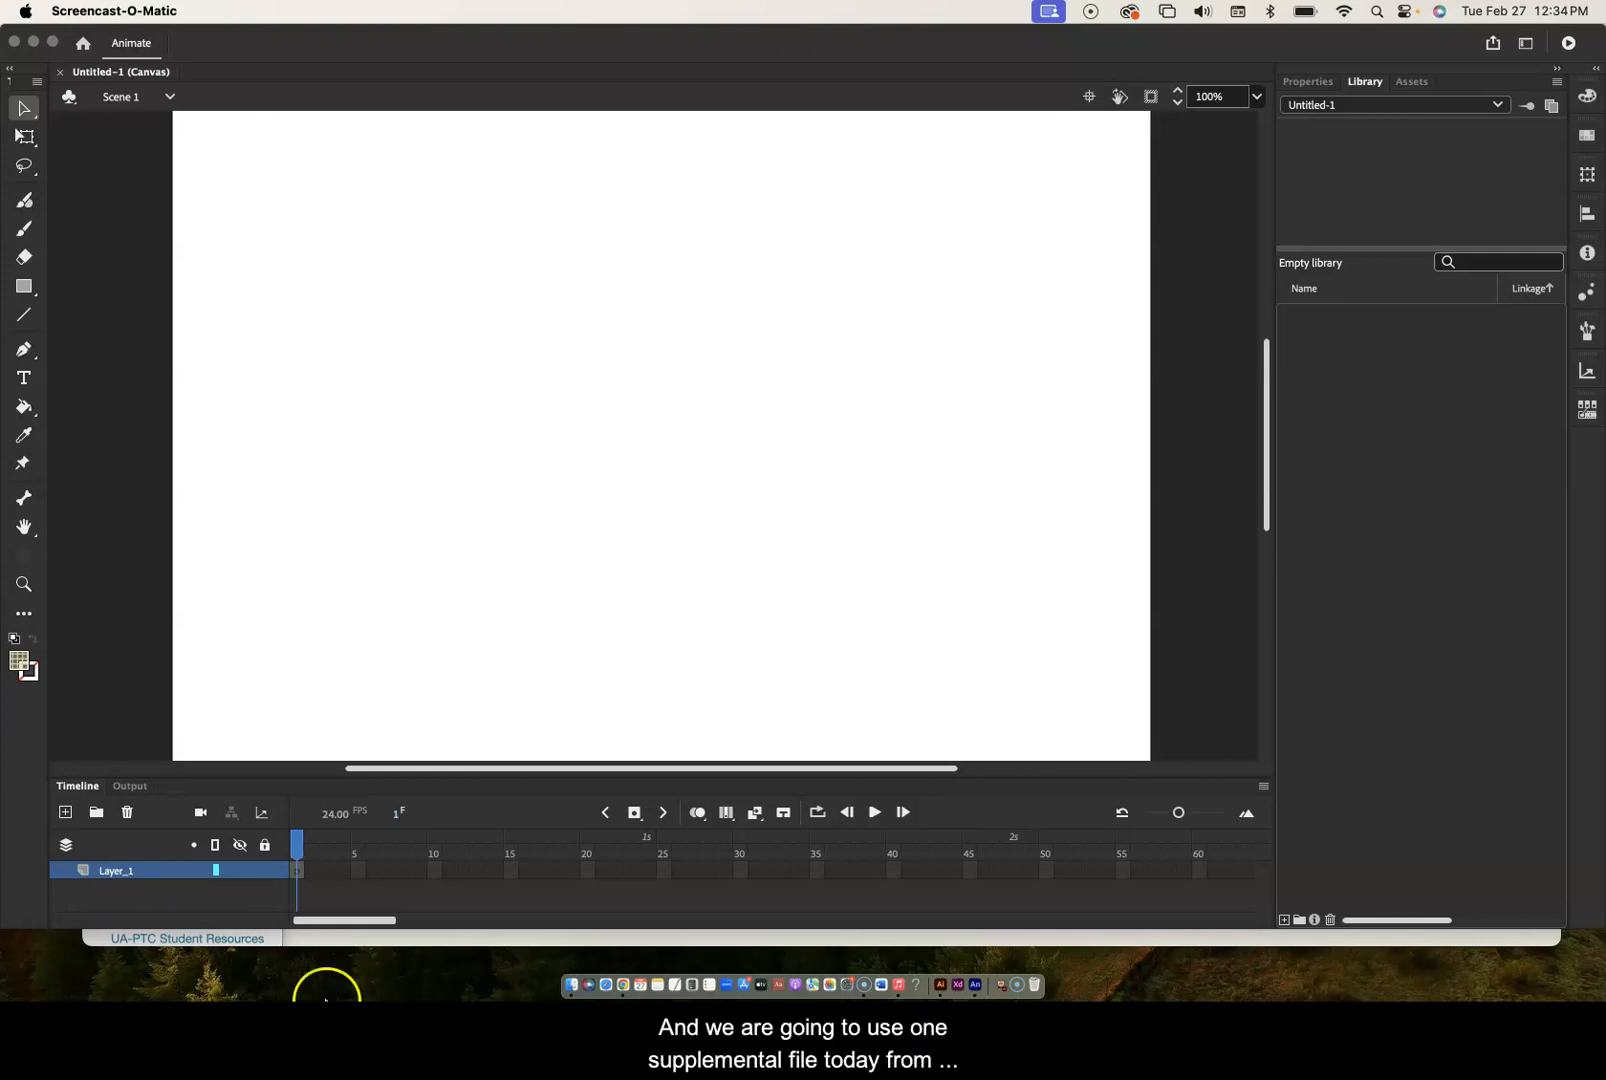
- Switch to Chrome, download the Bird of Paradise Flower file from the Supplemental Files page, and minimize the browser
click(630, 988)
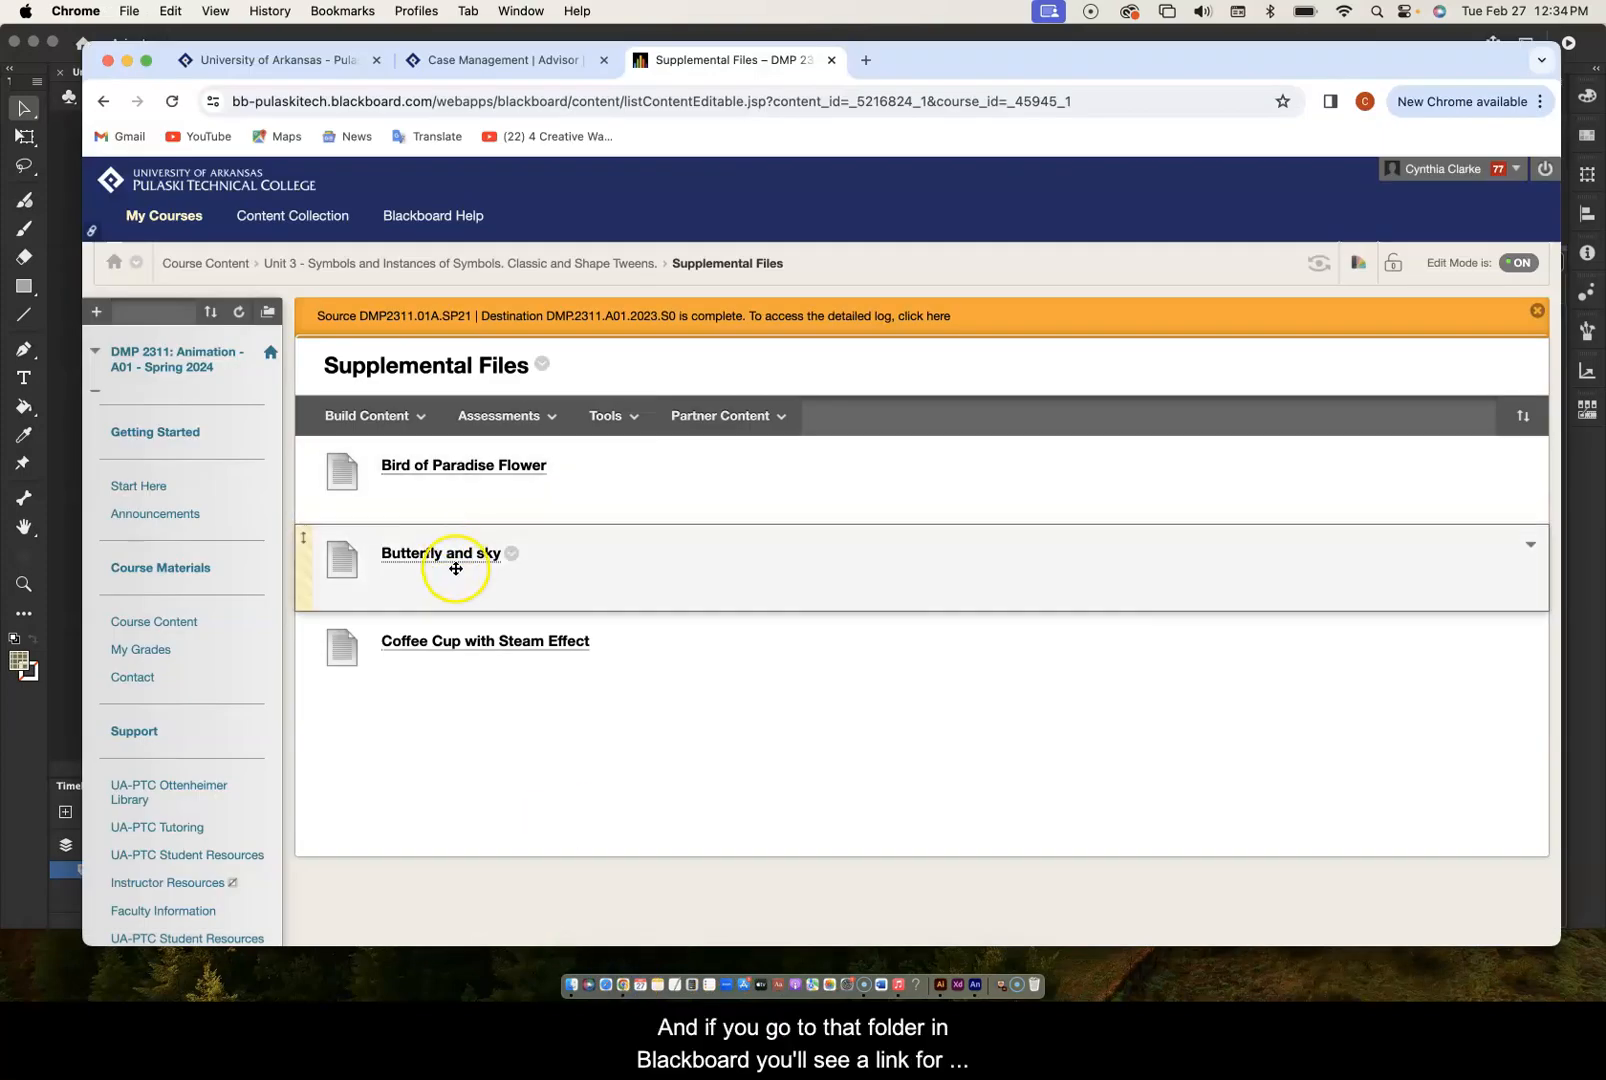
click(480, 469)
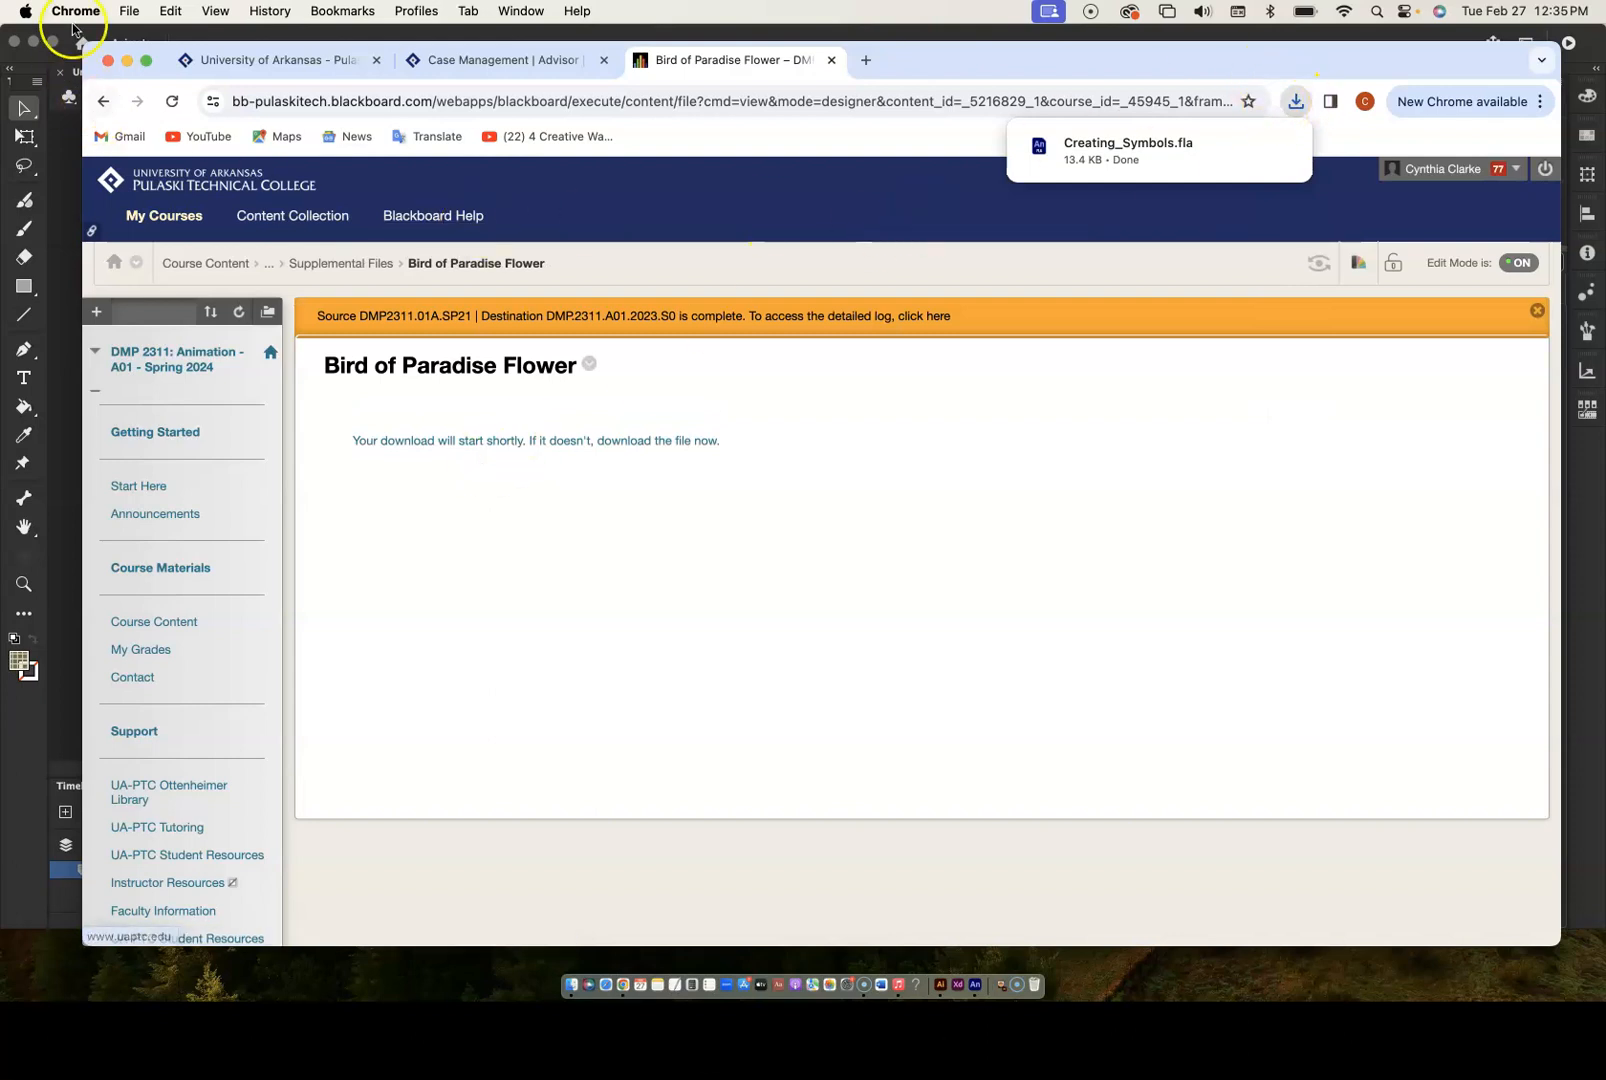
click(127, 60)
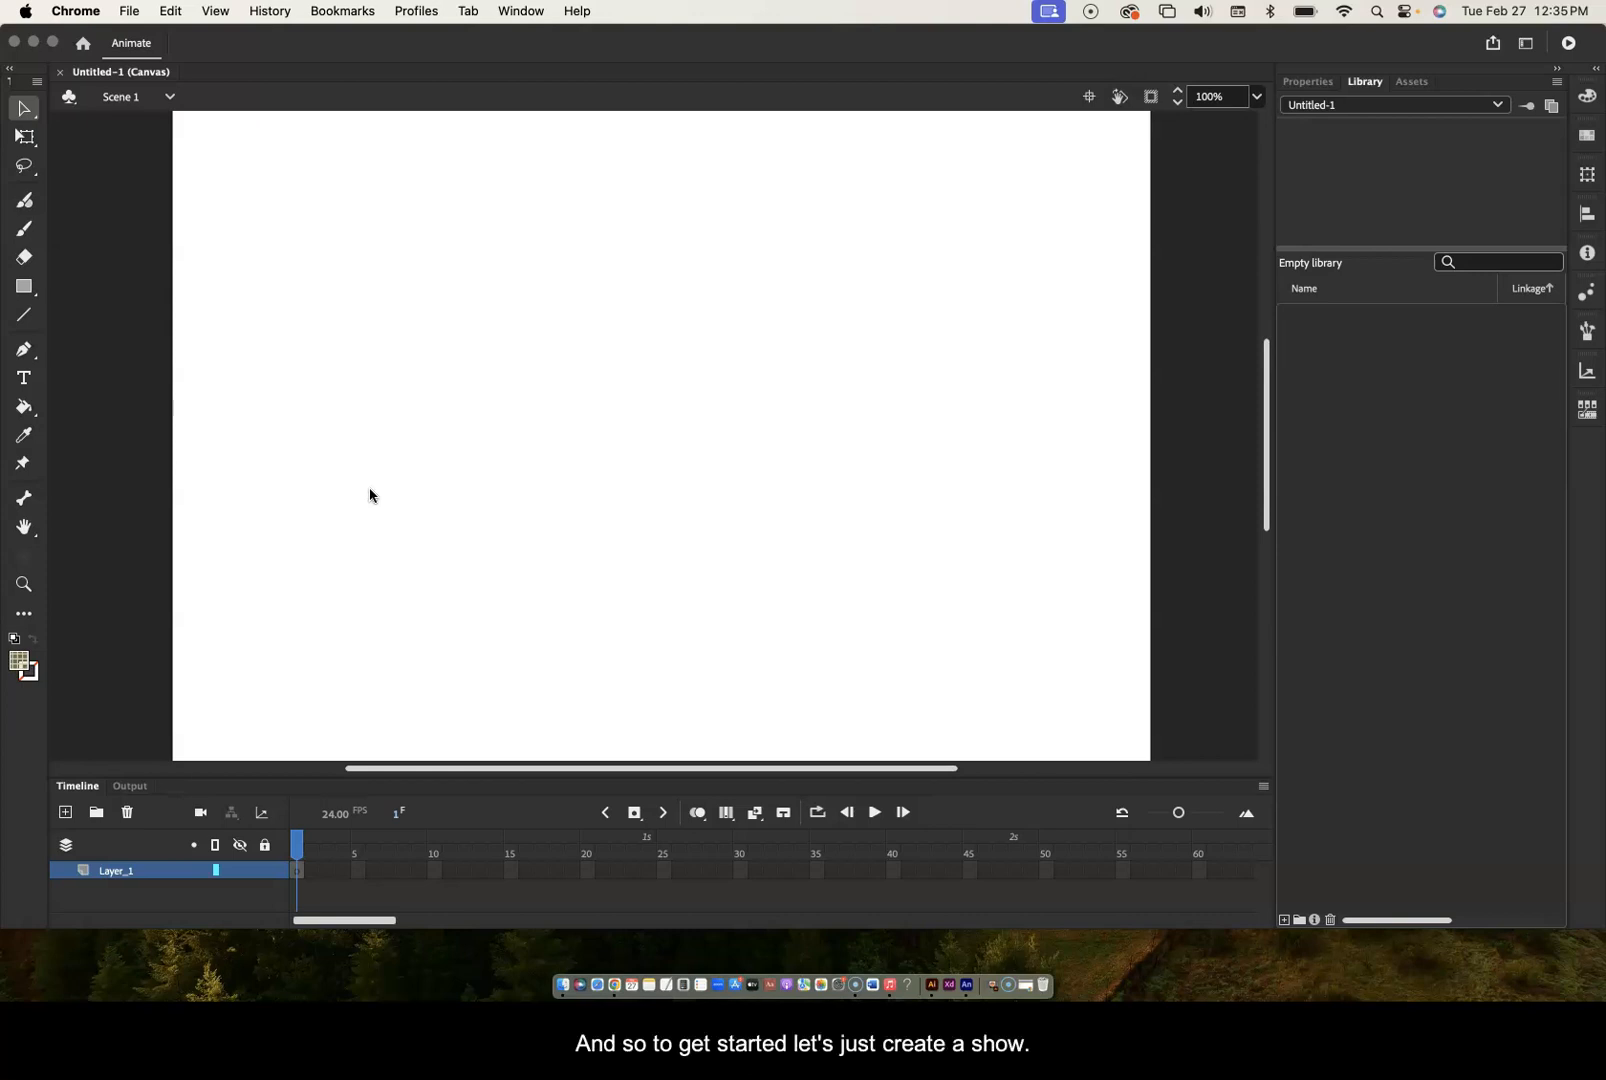
- Draw a small filled circle near the lower-left corner of the stage with the Oval tool
click(22, 289)
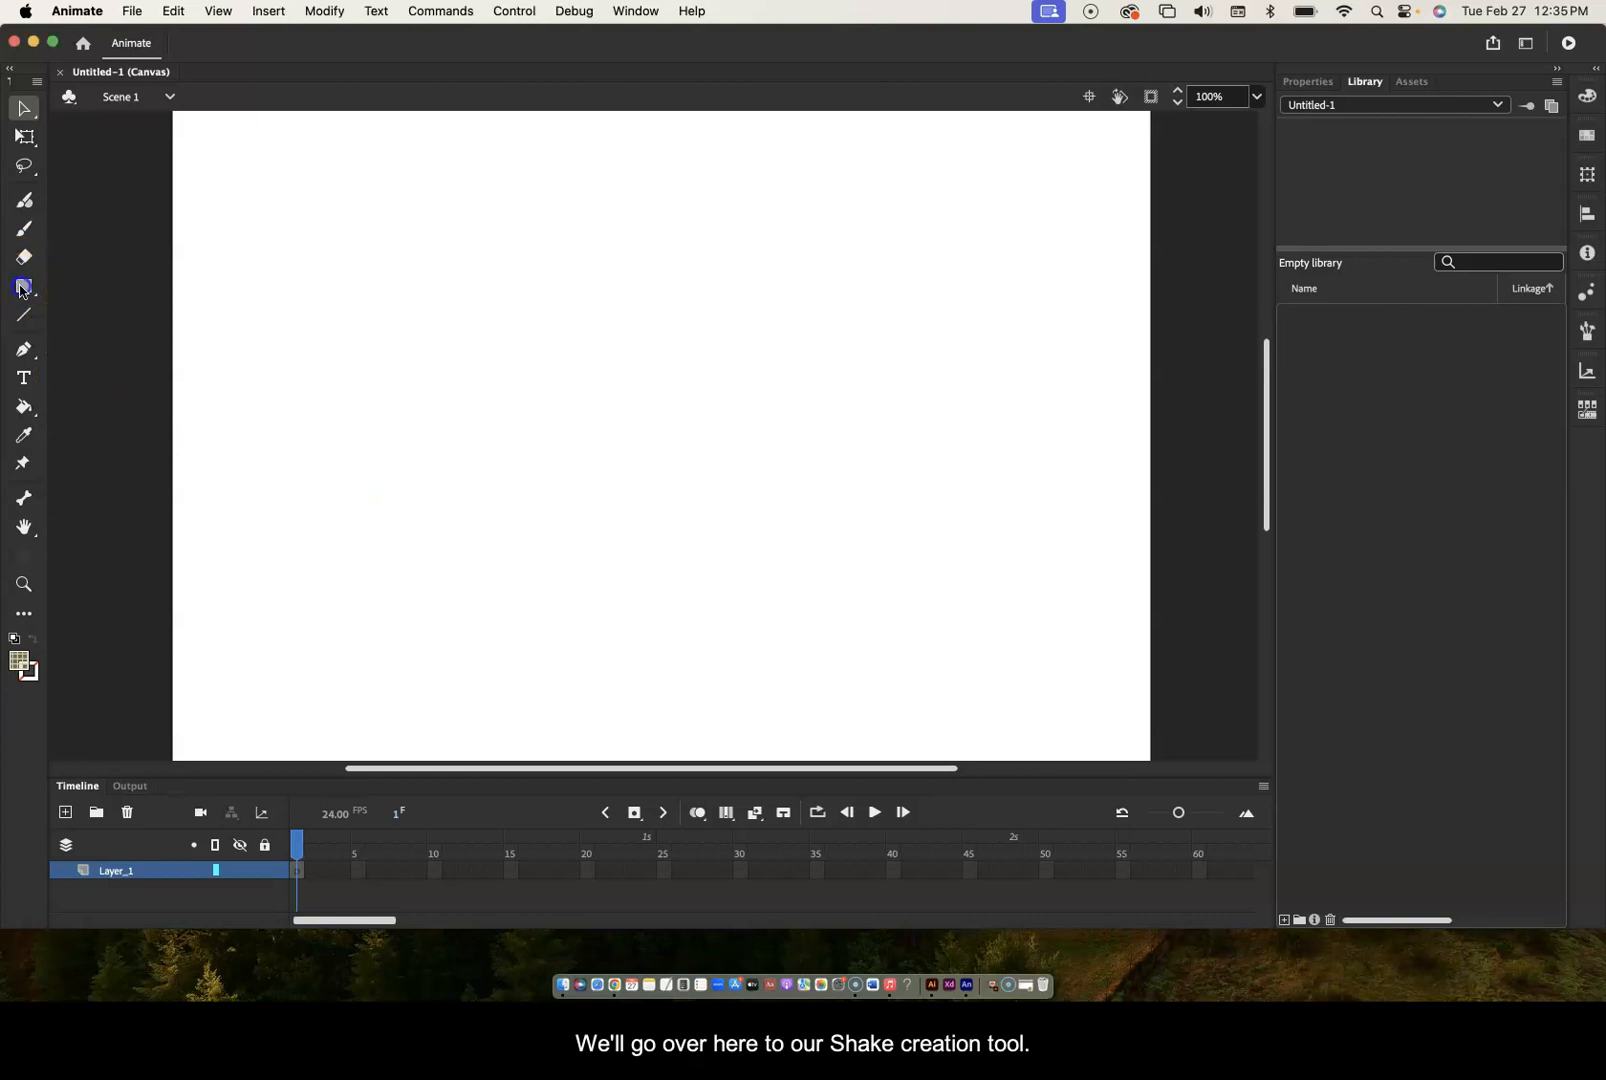
click(24, 290)
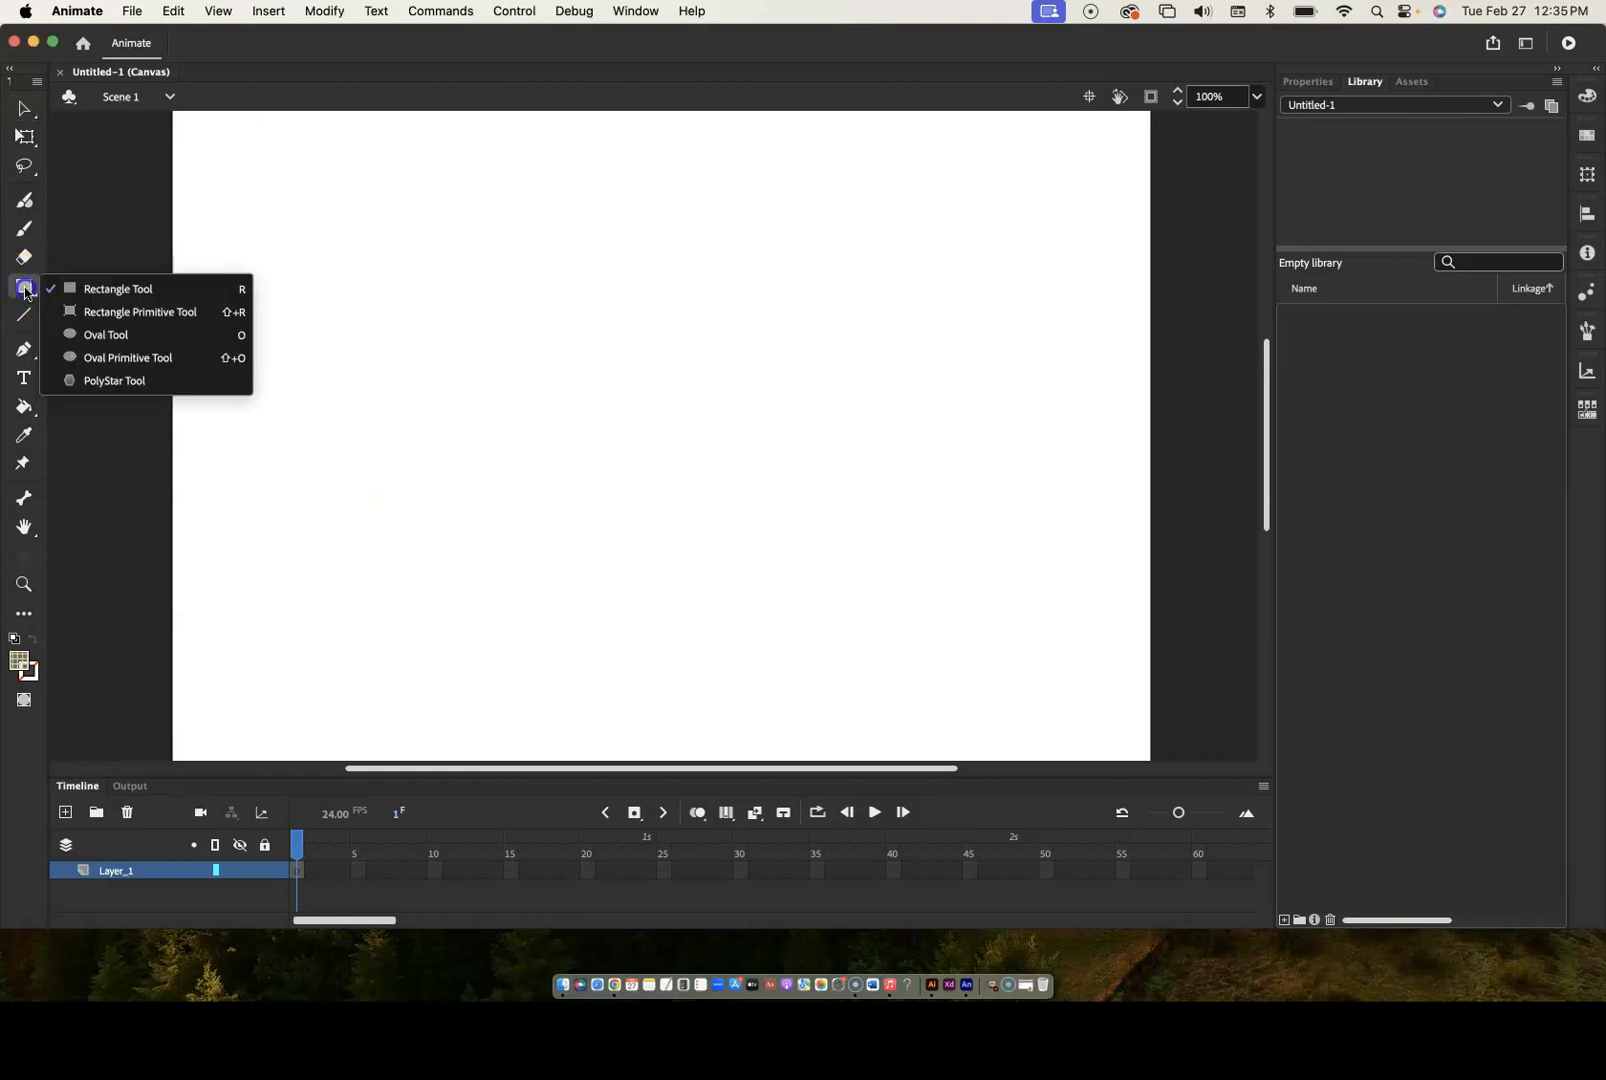
click(110, 292)
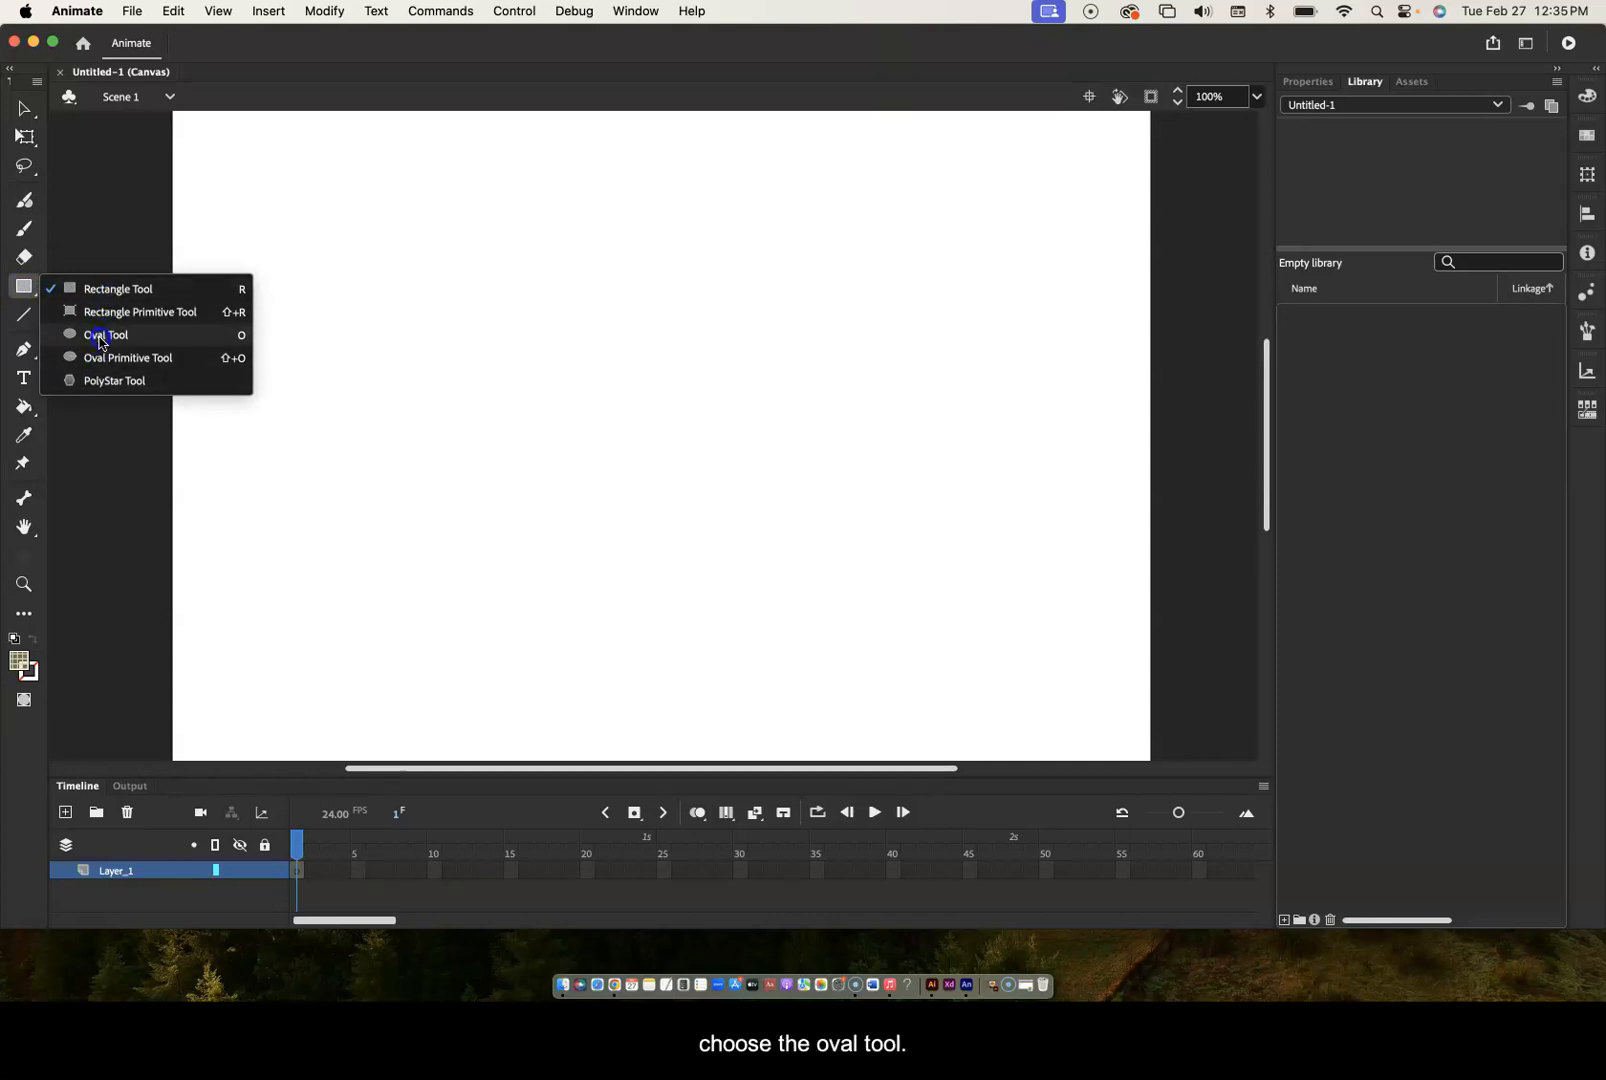
click(101, 336)
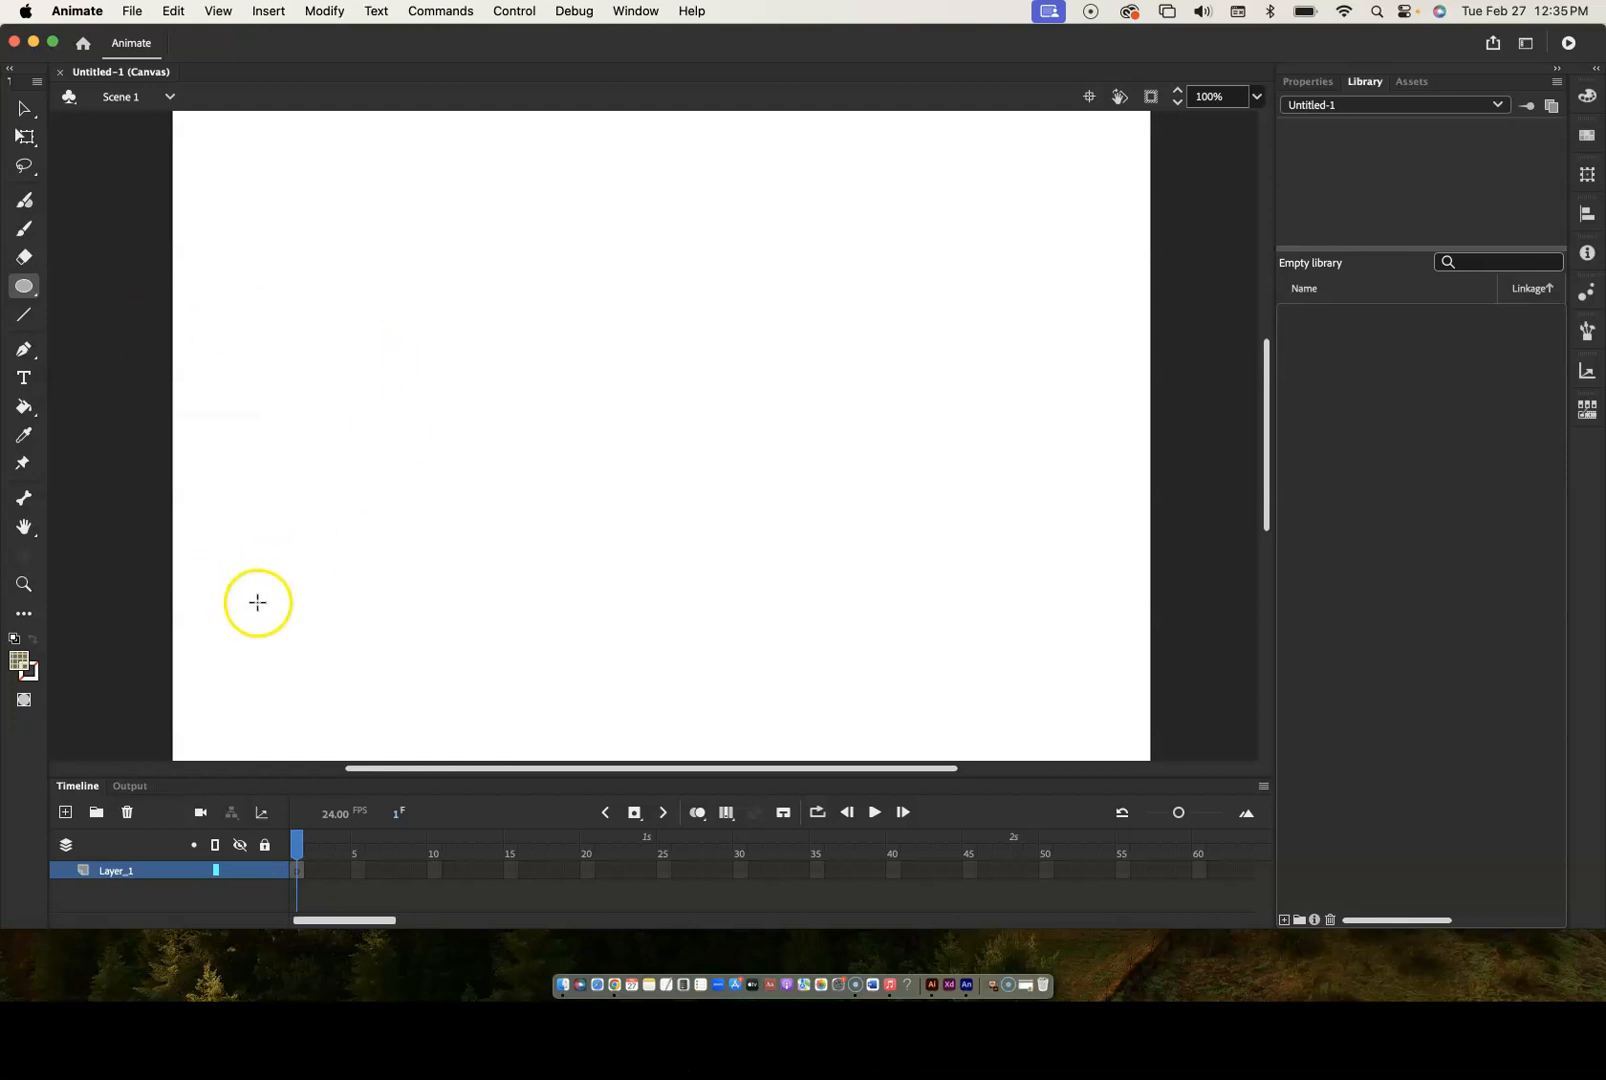
drag(258, 606, 352, 711)
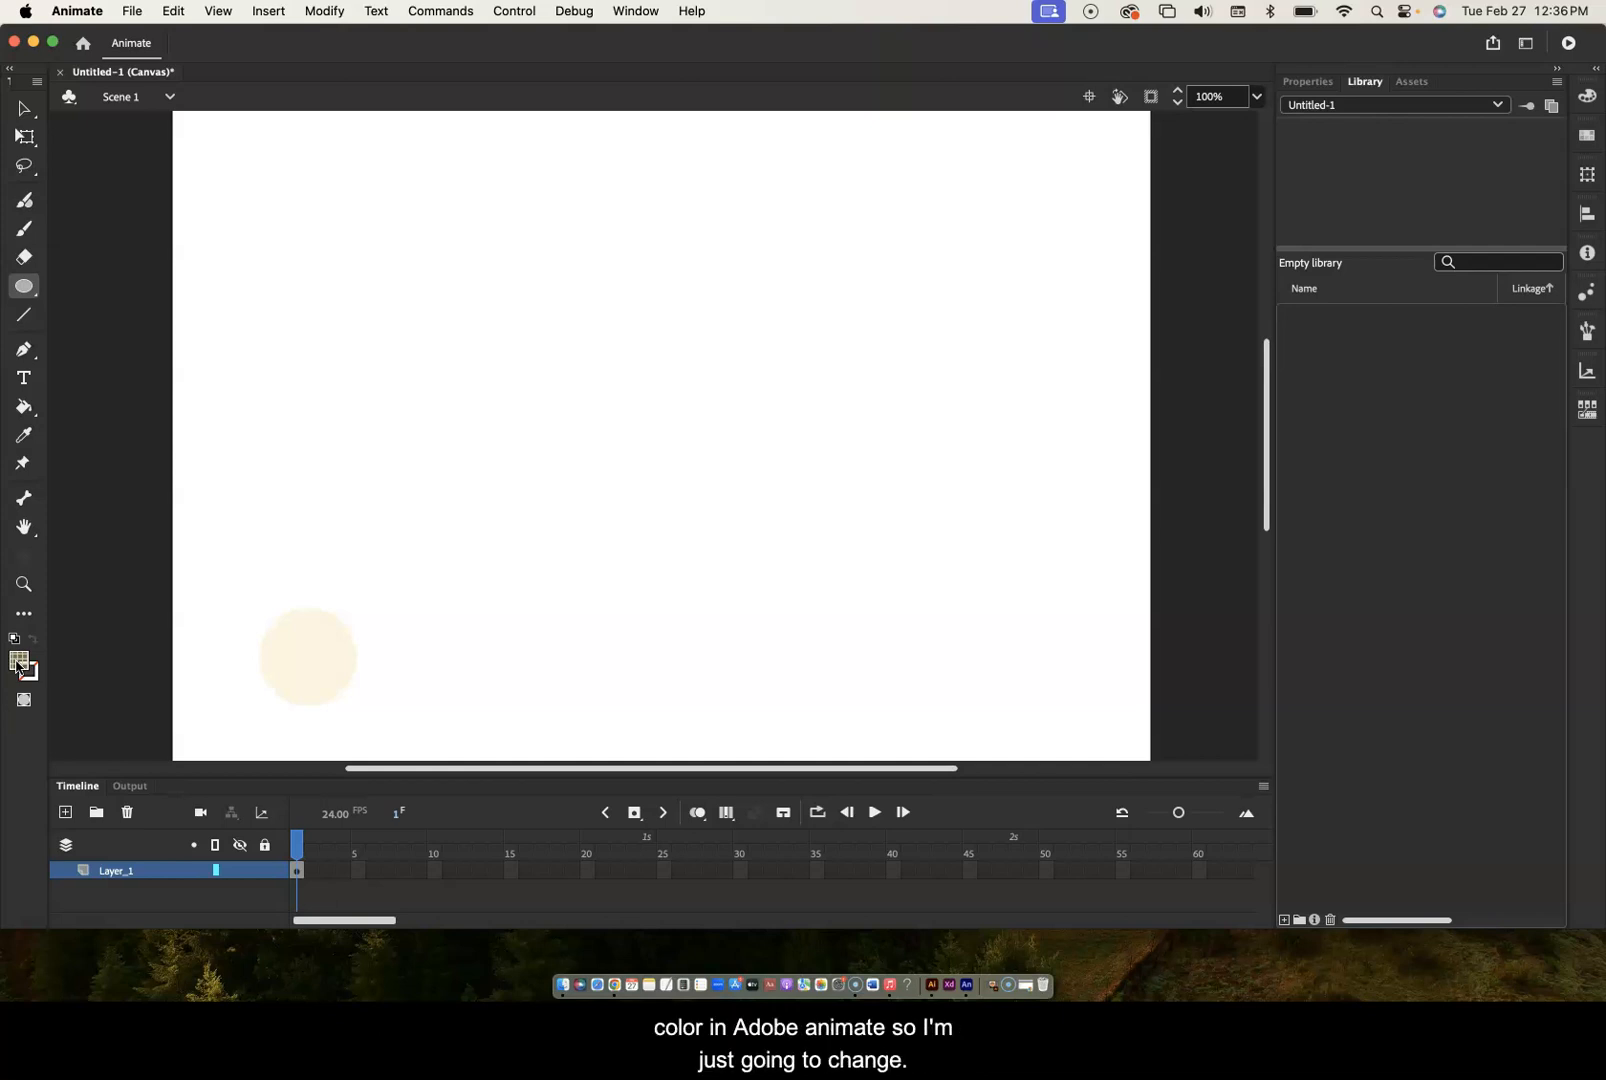
- Set the circle's fill alpha to 100% and deselect the circle
click(22, 665)
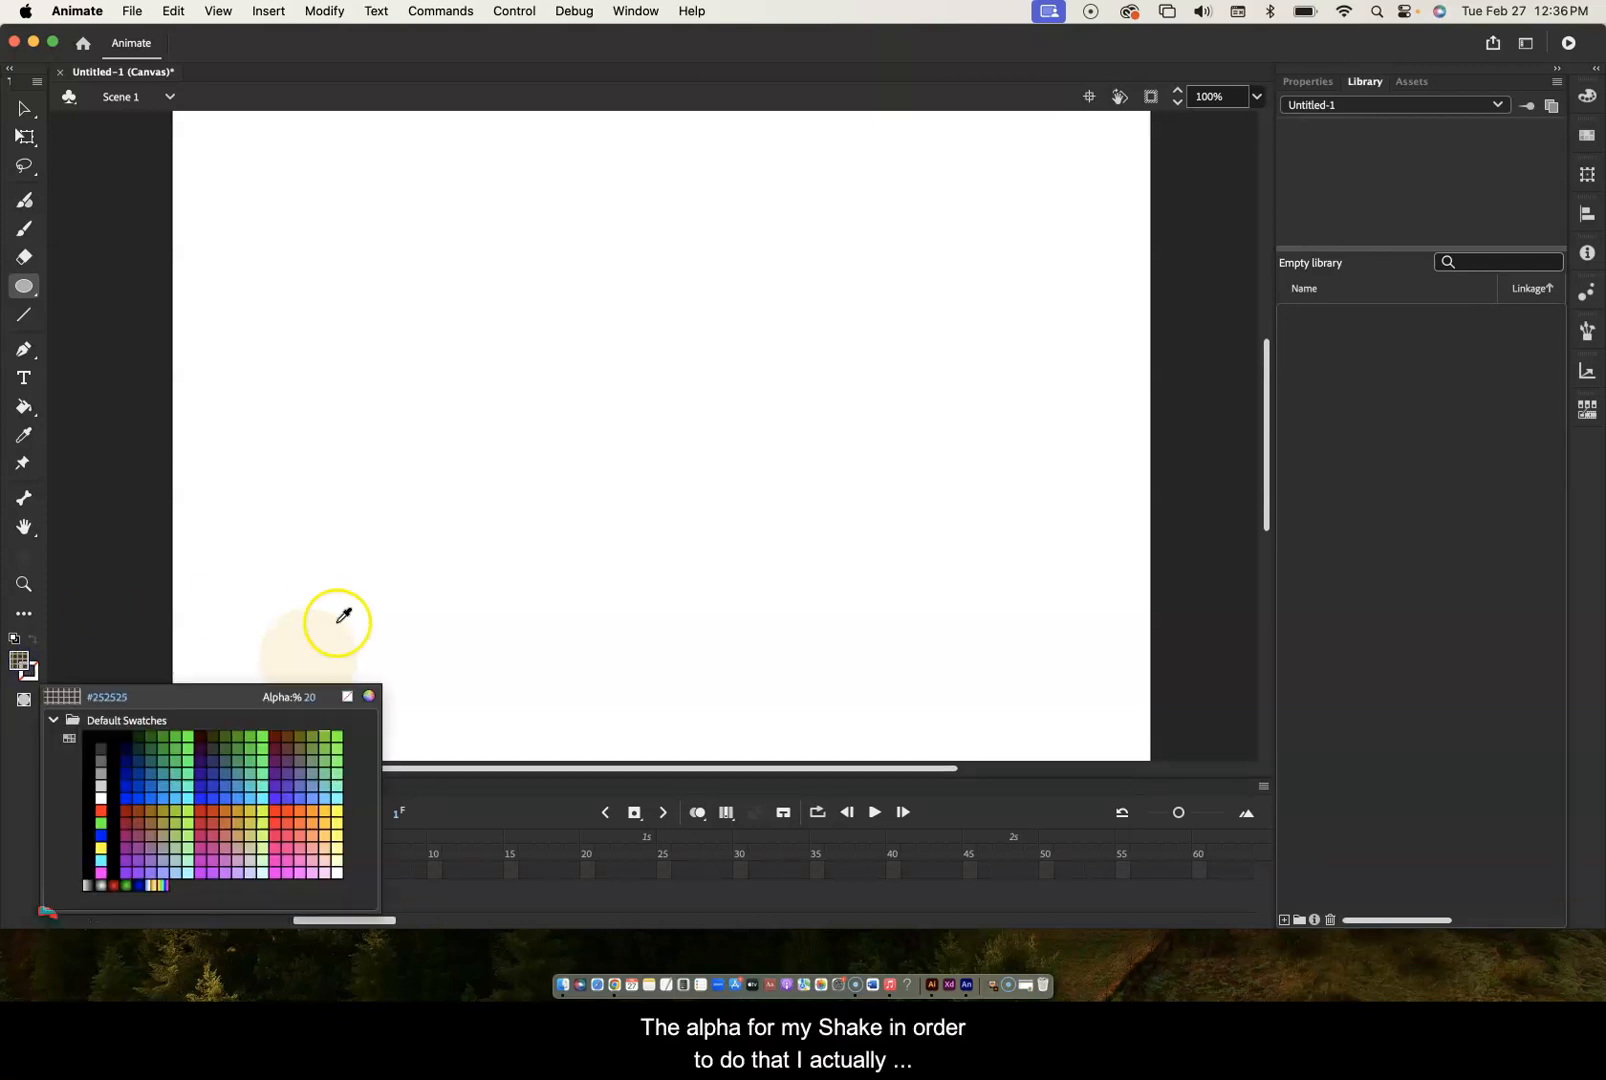
click(25, 137)
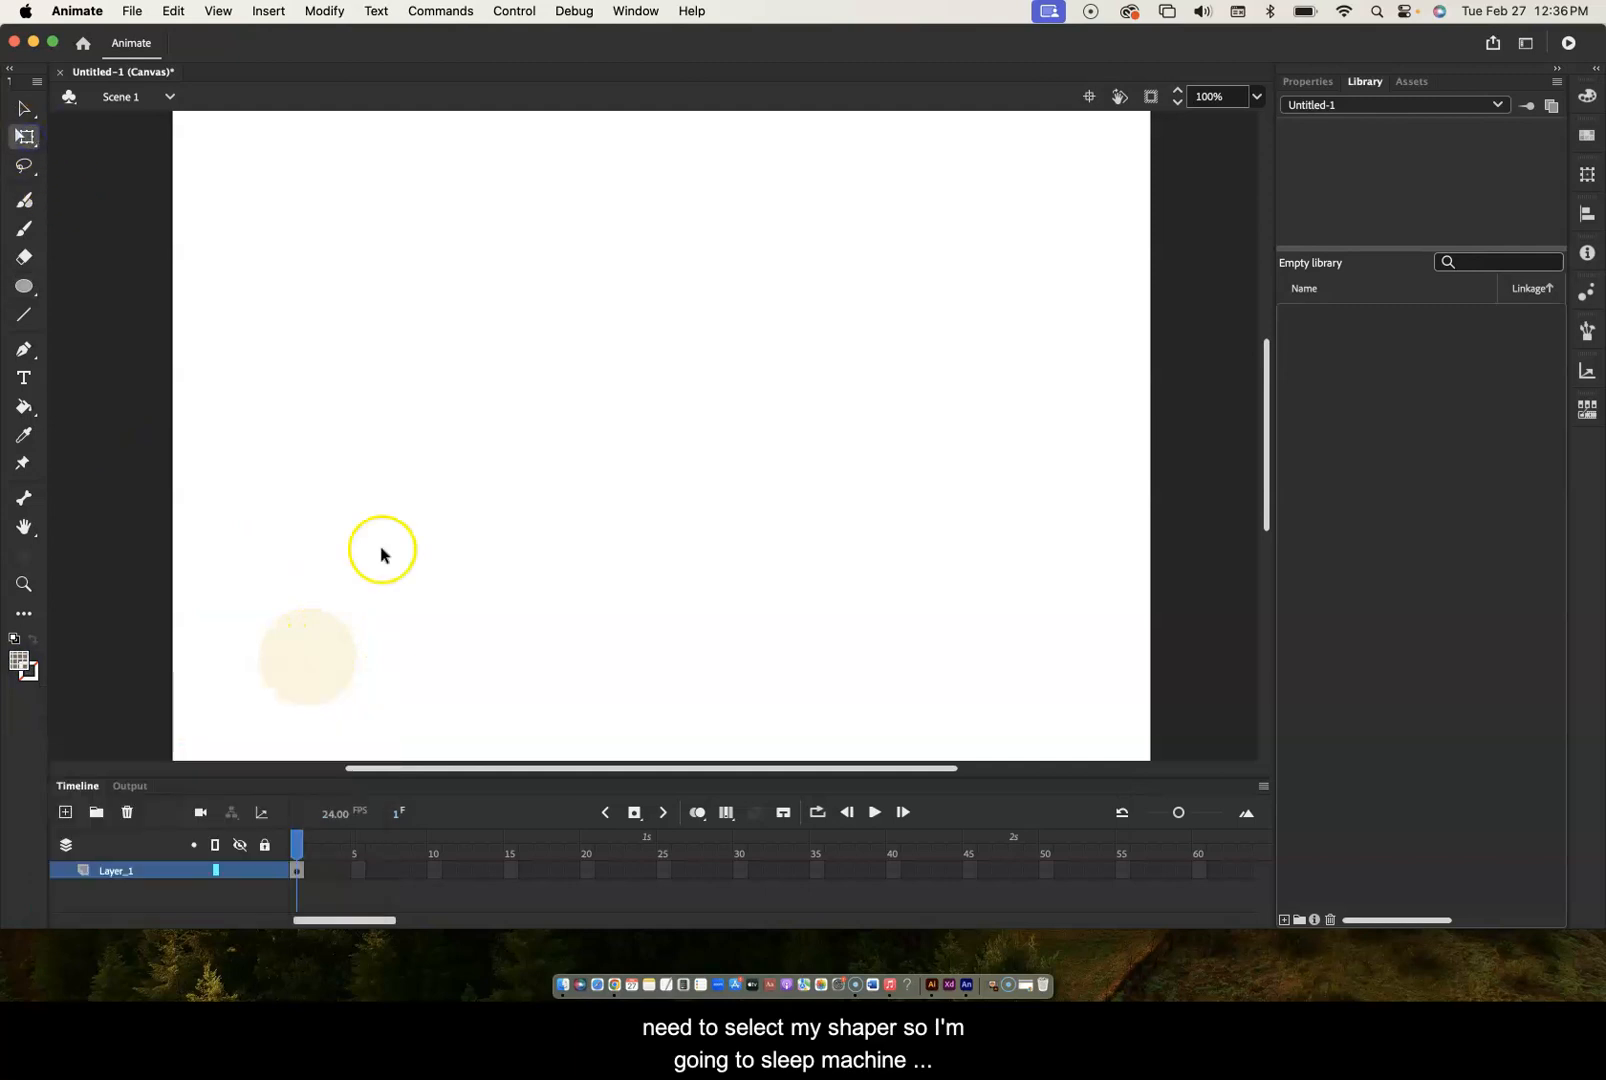
click(326, 668)
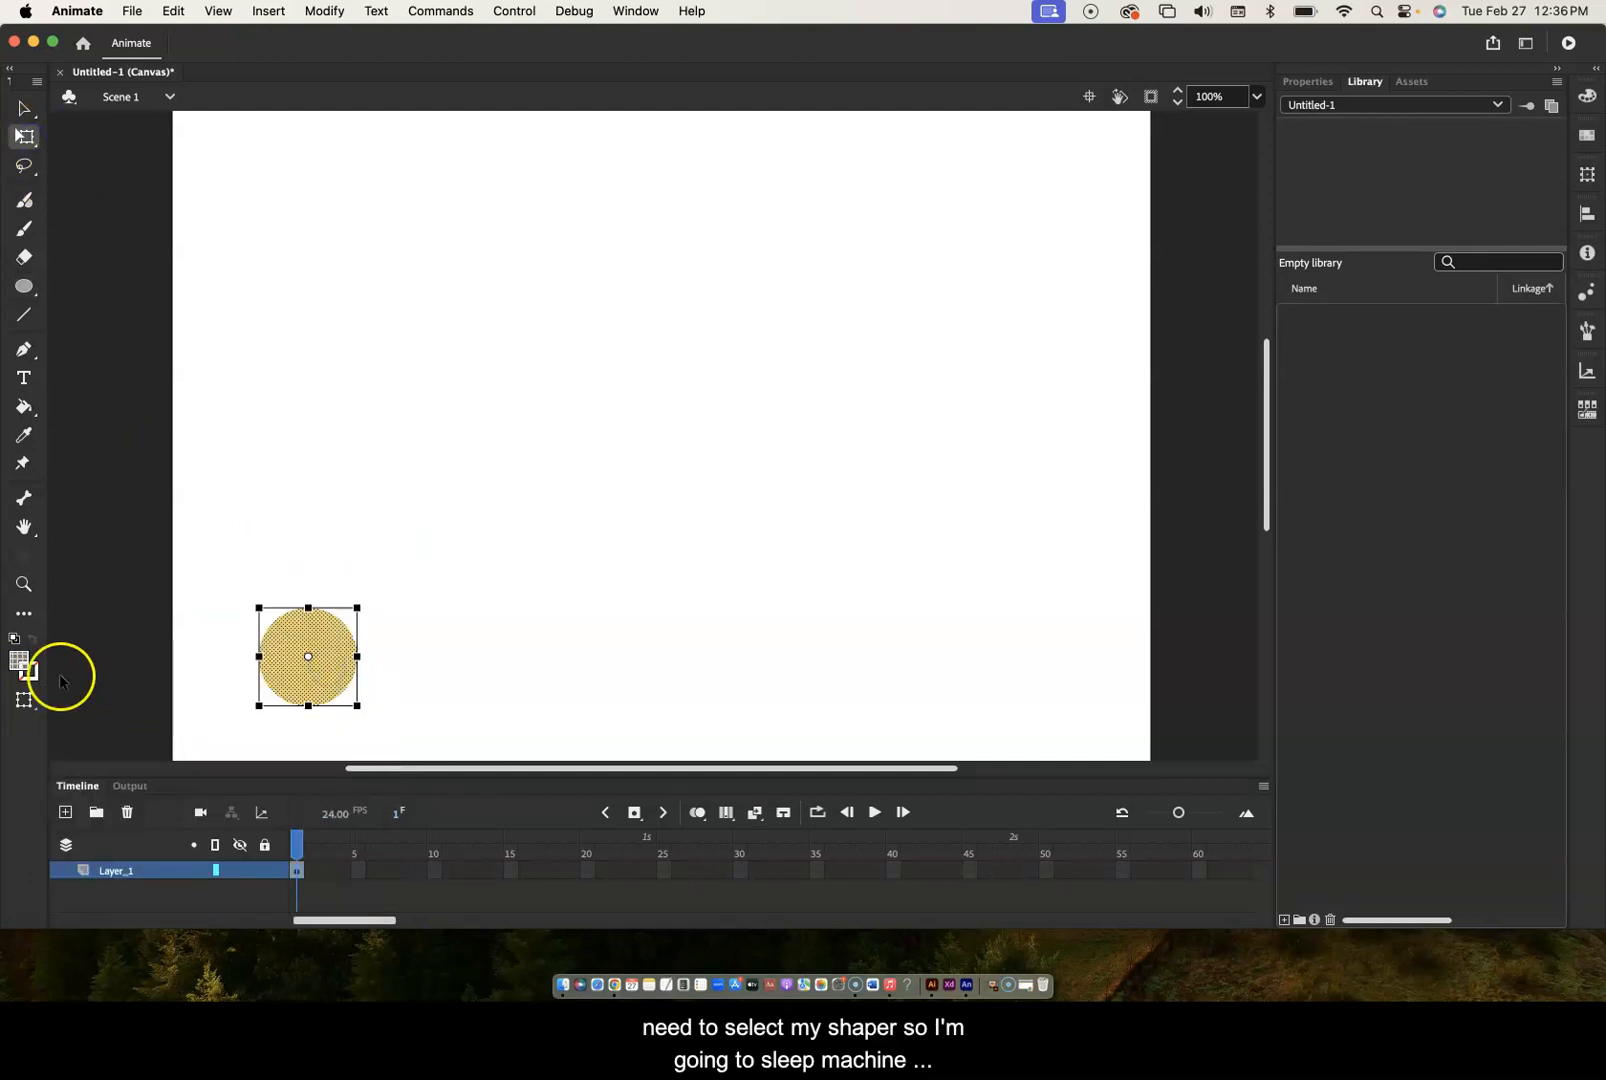
click(22, 665)
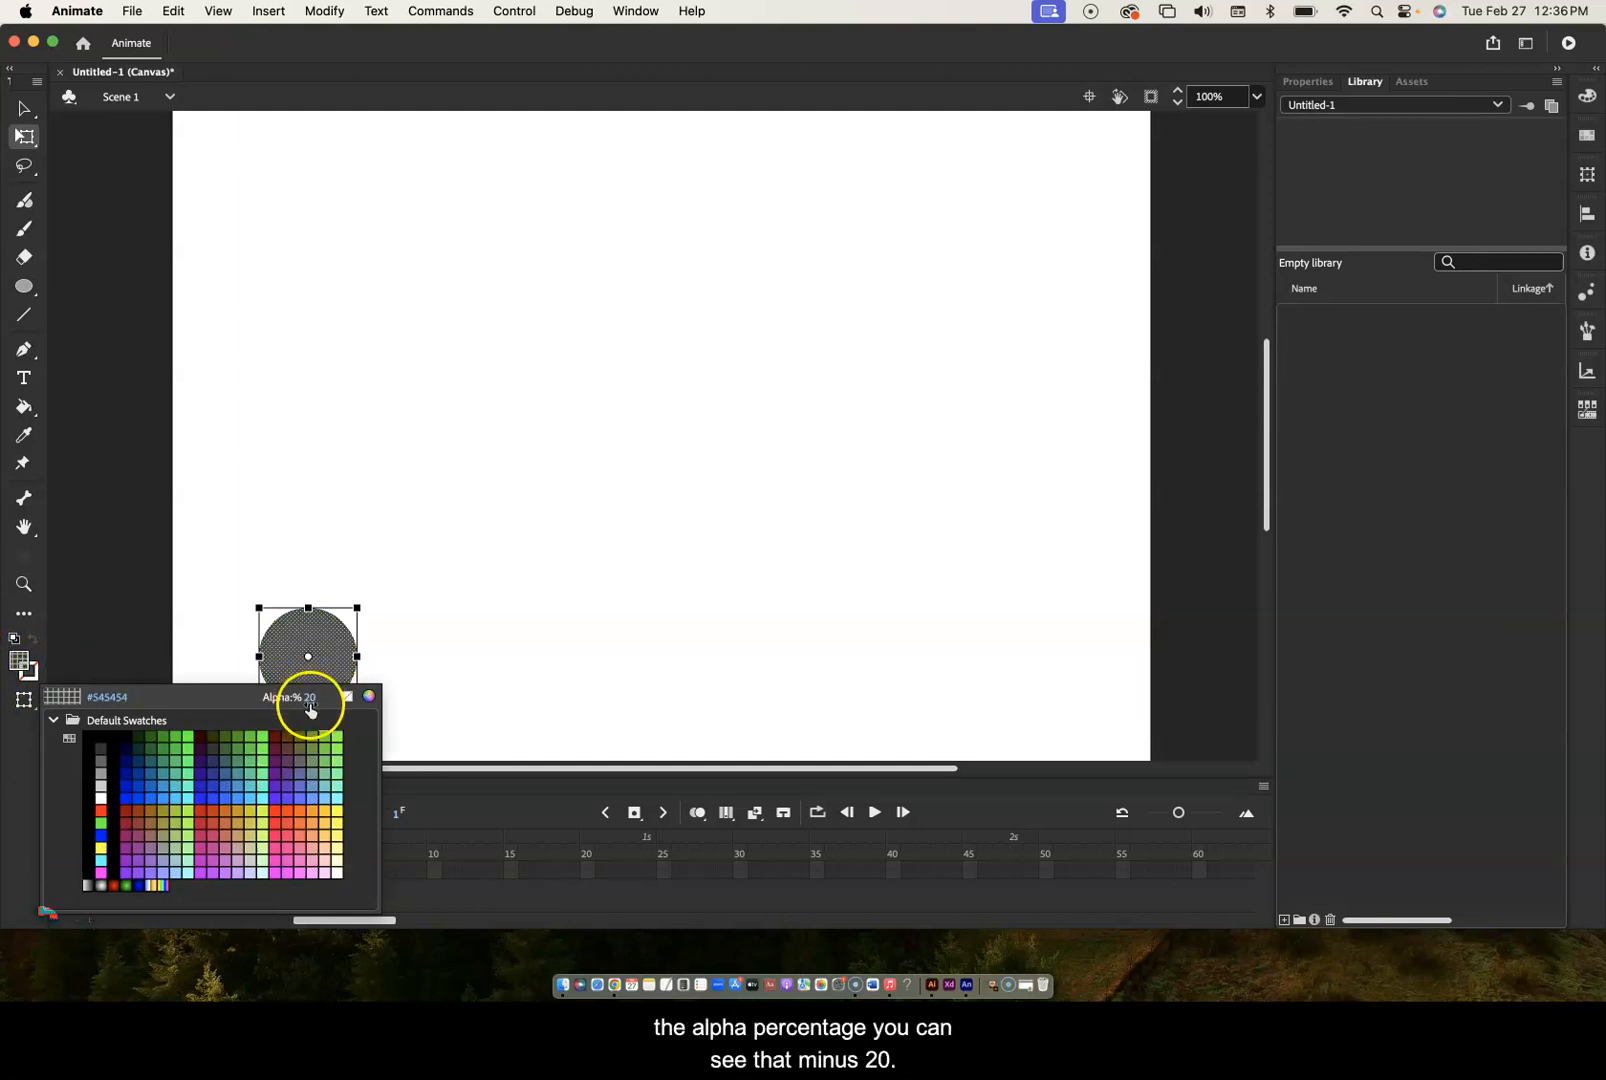
click(316, 698)
drag(320, 698, 595, 710)
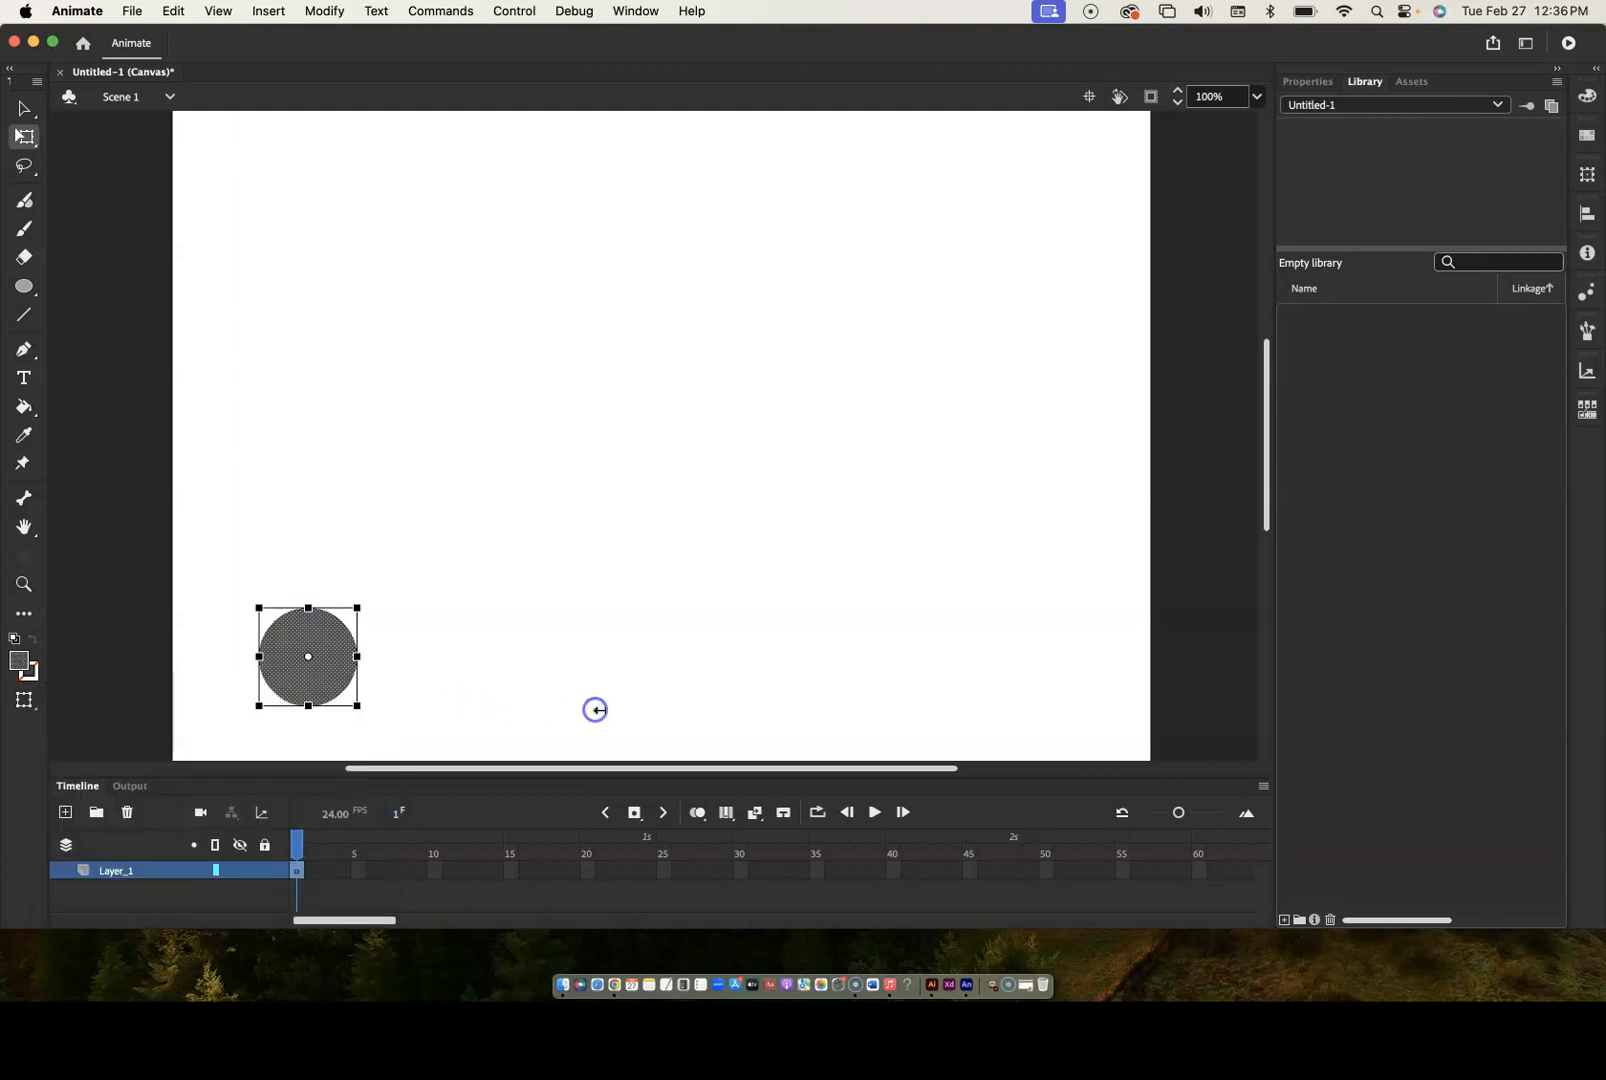
click(437, 400)
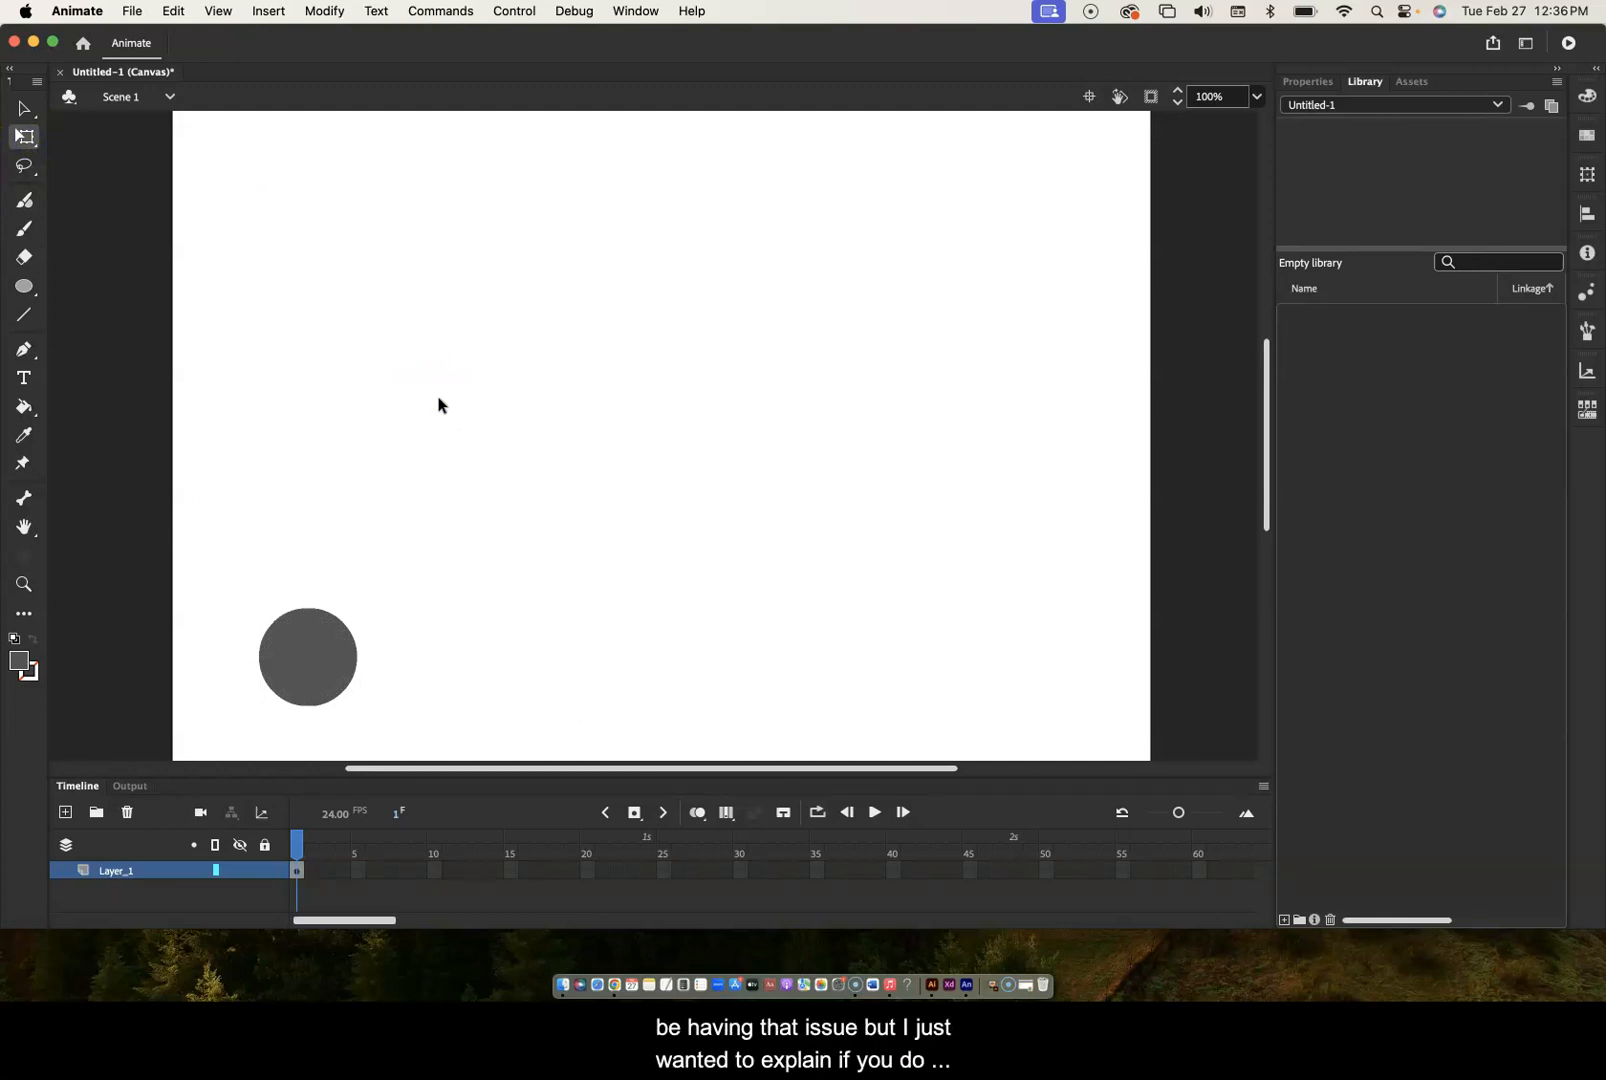
- Change the circle's fill to a bright green from the default swatches
click(308, 652)
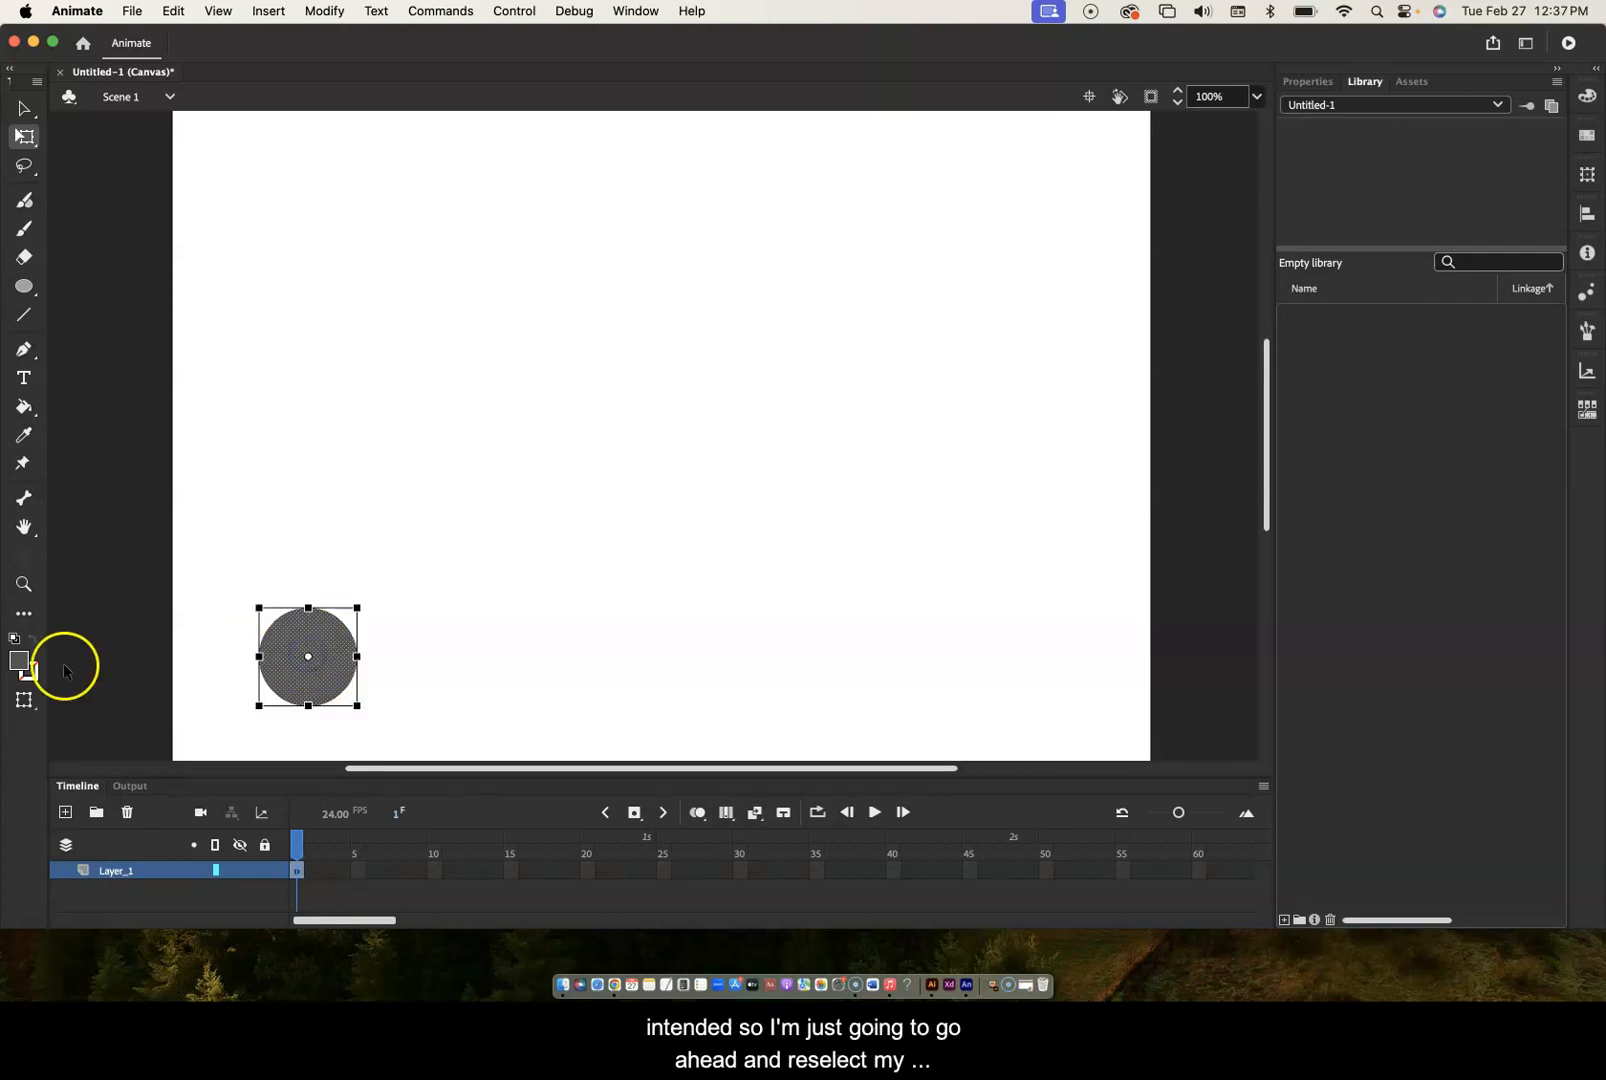
click(20, 663)
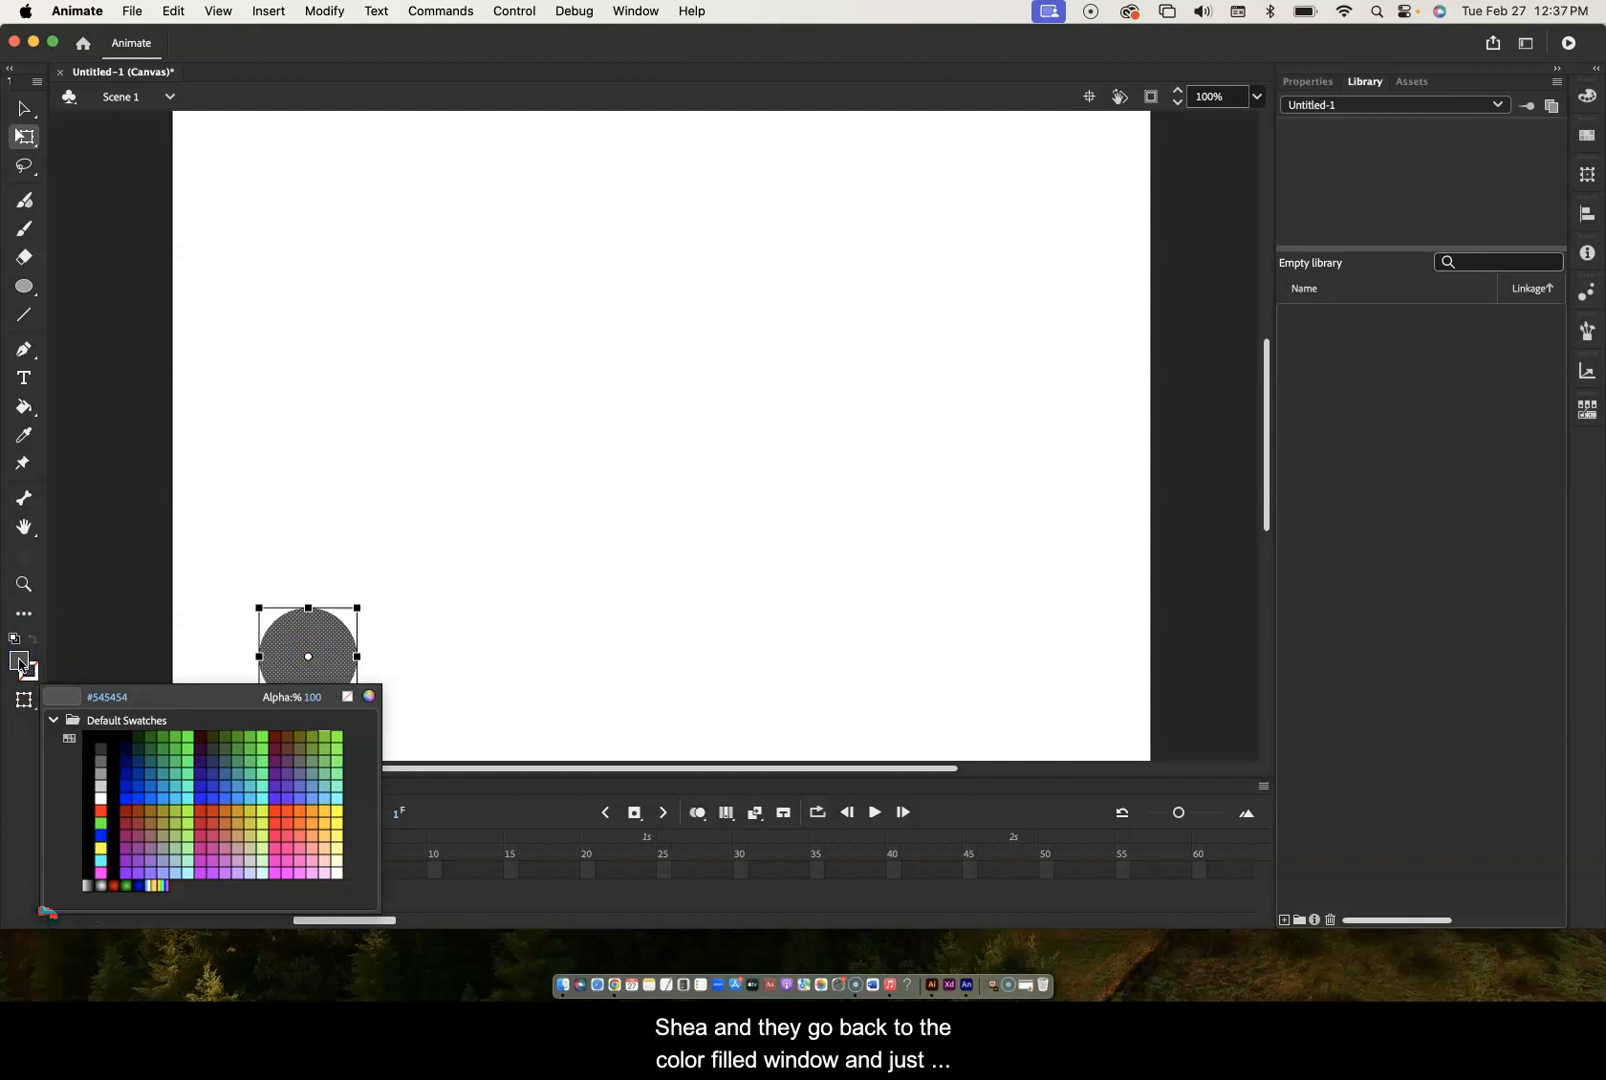
click(189, 745)
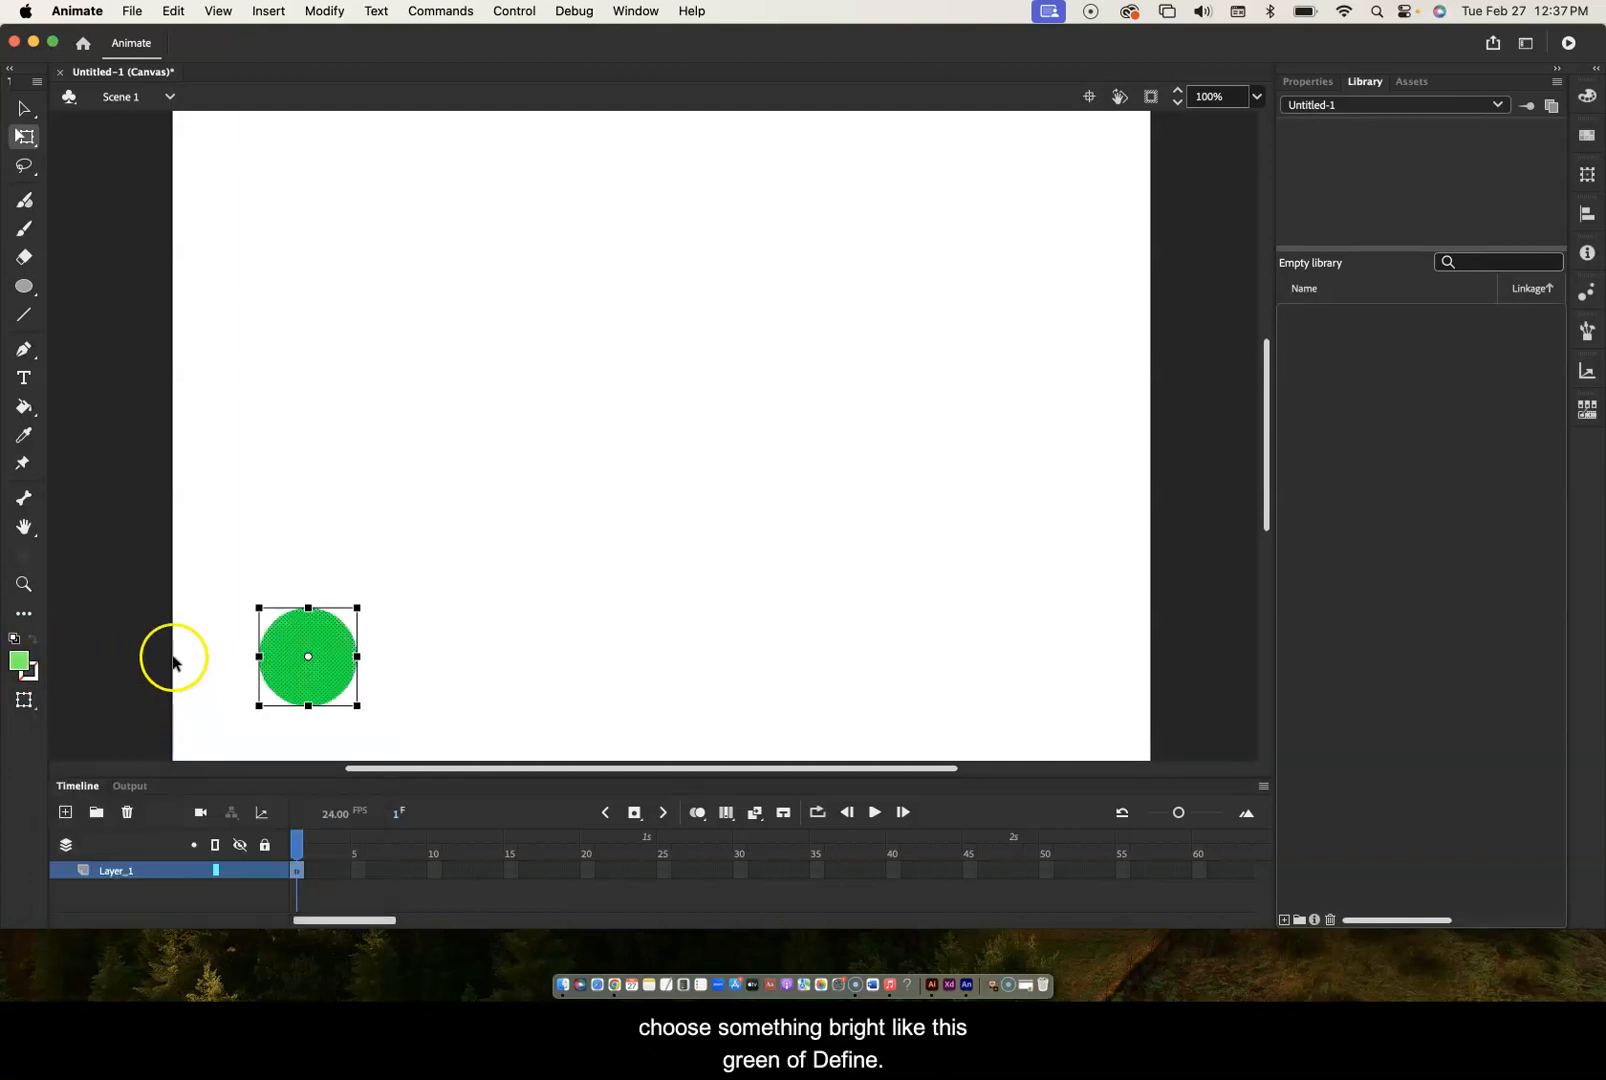
click(300, 457)
- Move the green circle slightly left, closer to the stage's left edge, and deselect it
click(331, 659)
drag(323, 660, 290, 661)
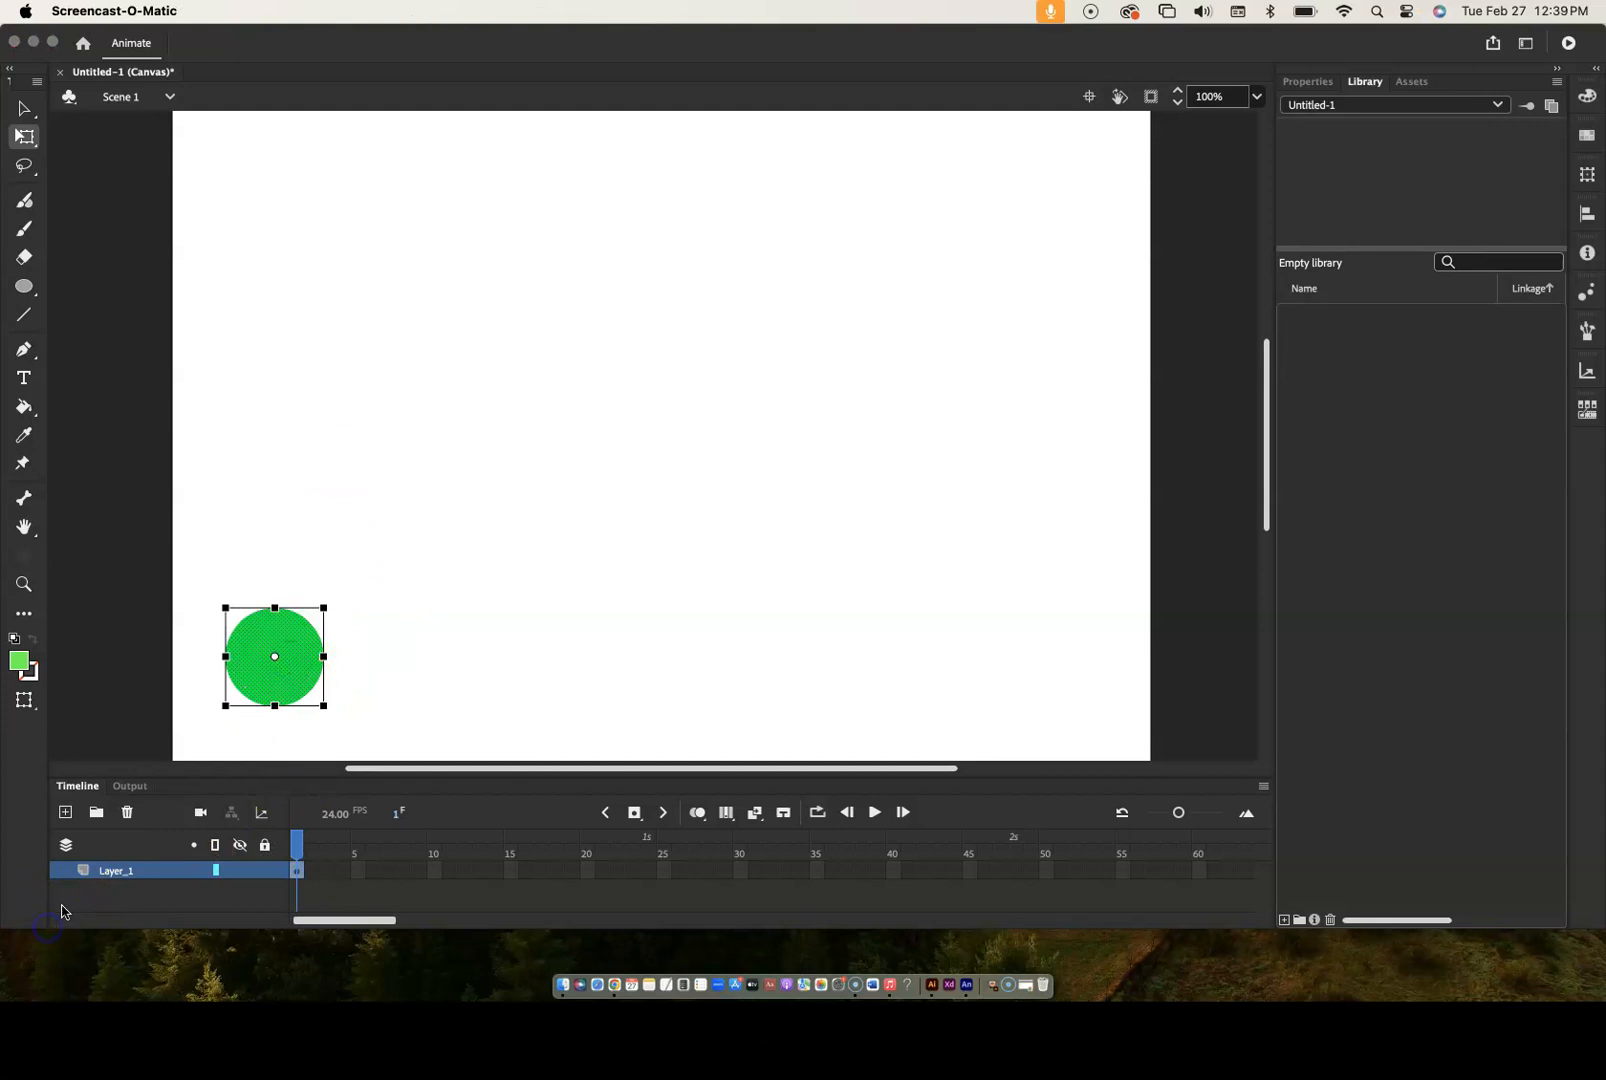
click(437, 666)
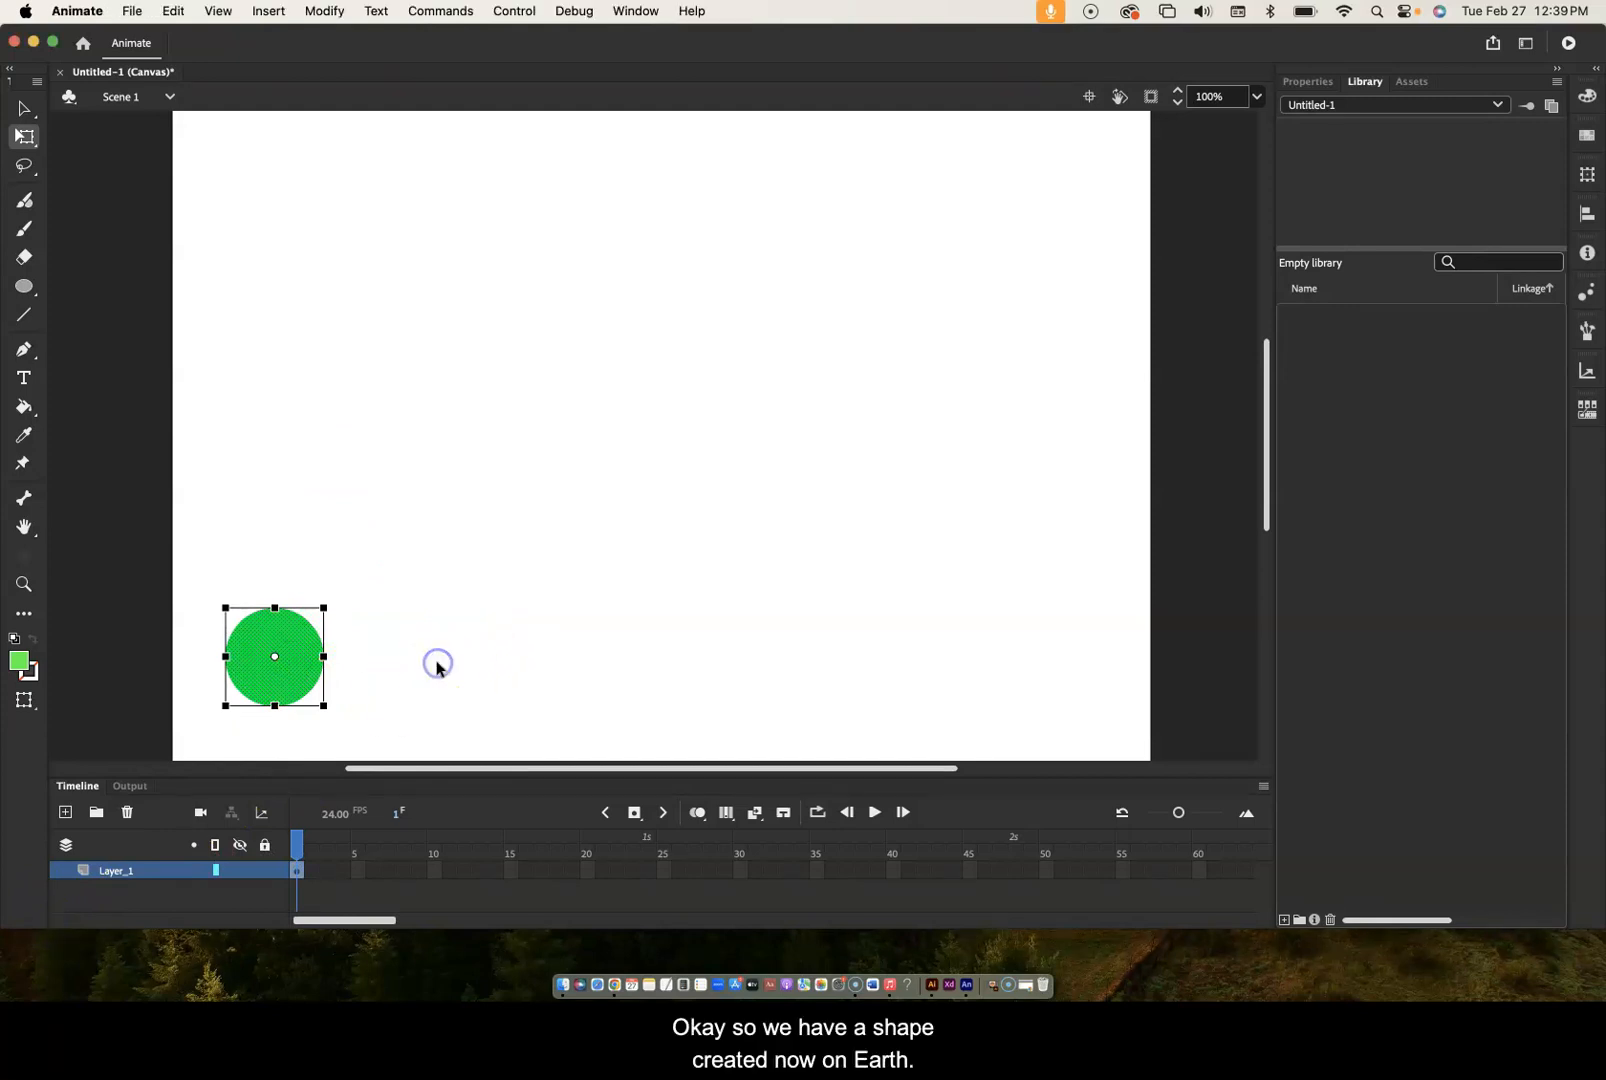
click(467, 529)
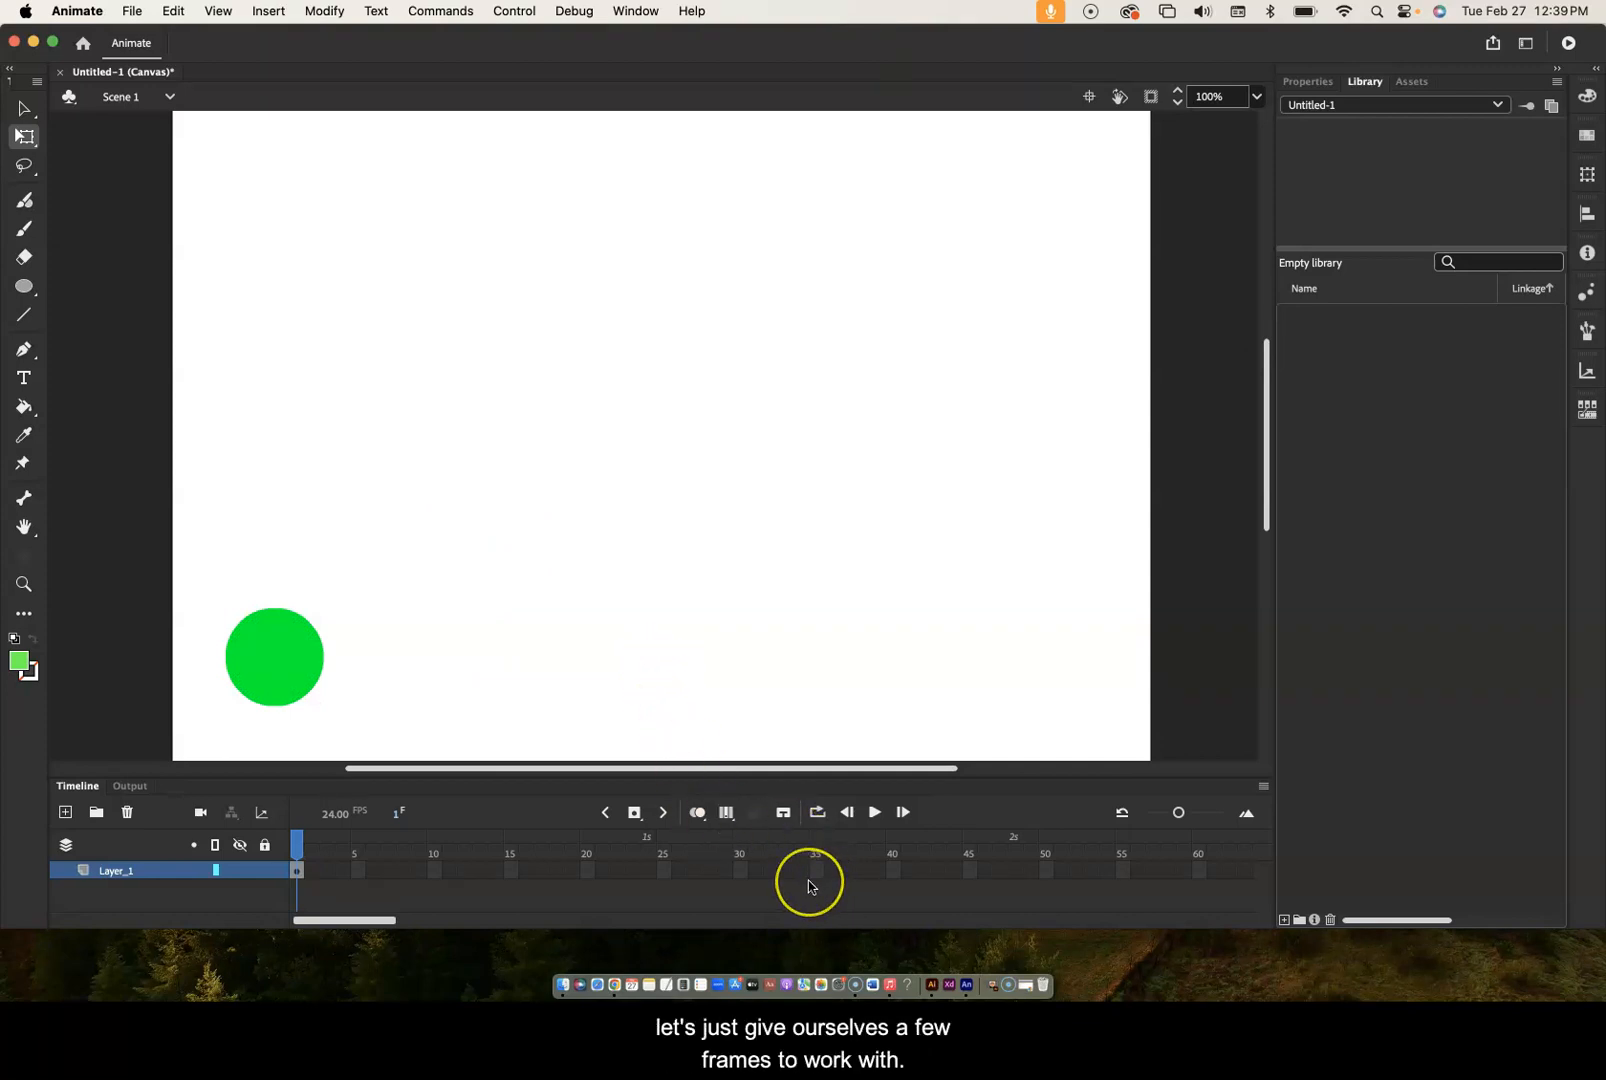
- Extend Layer_1 to frame 50 and create a shape tween across its frames
click(1044, 869)
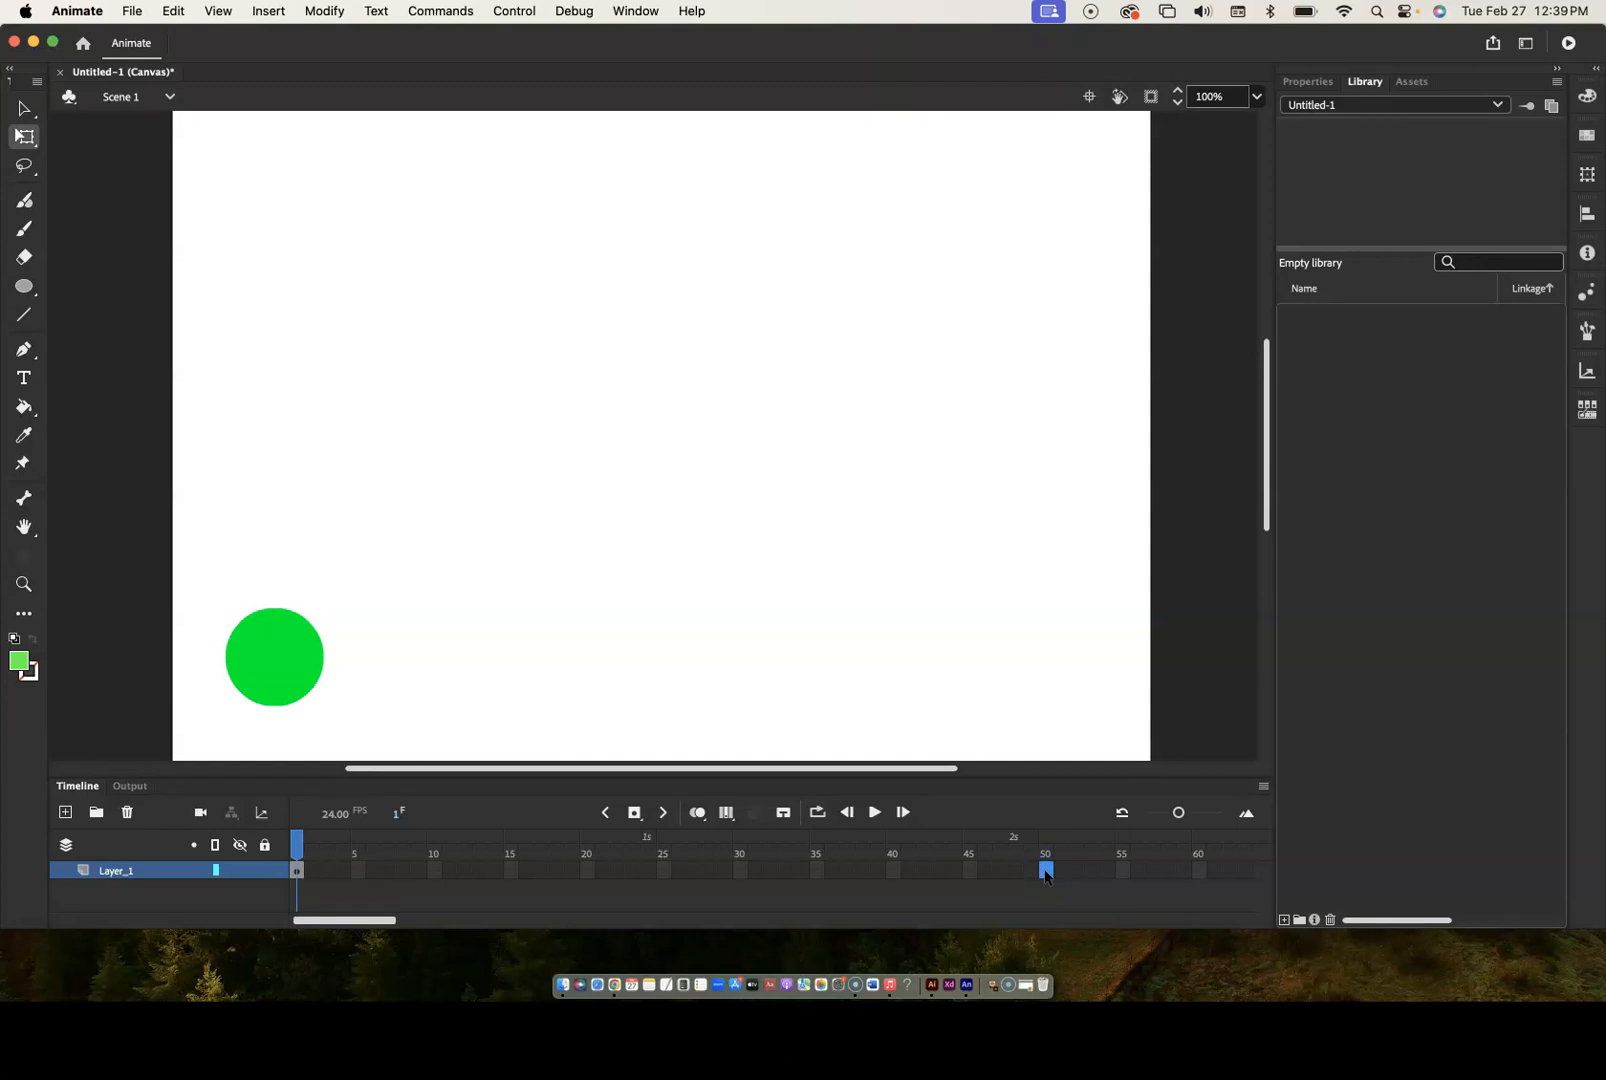
key(F5)
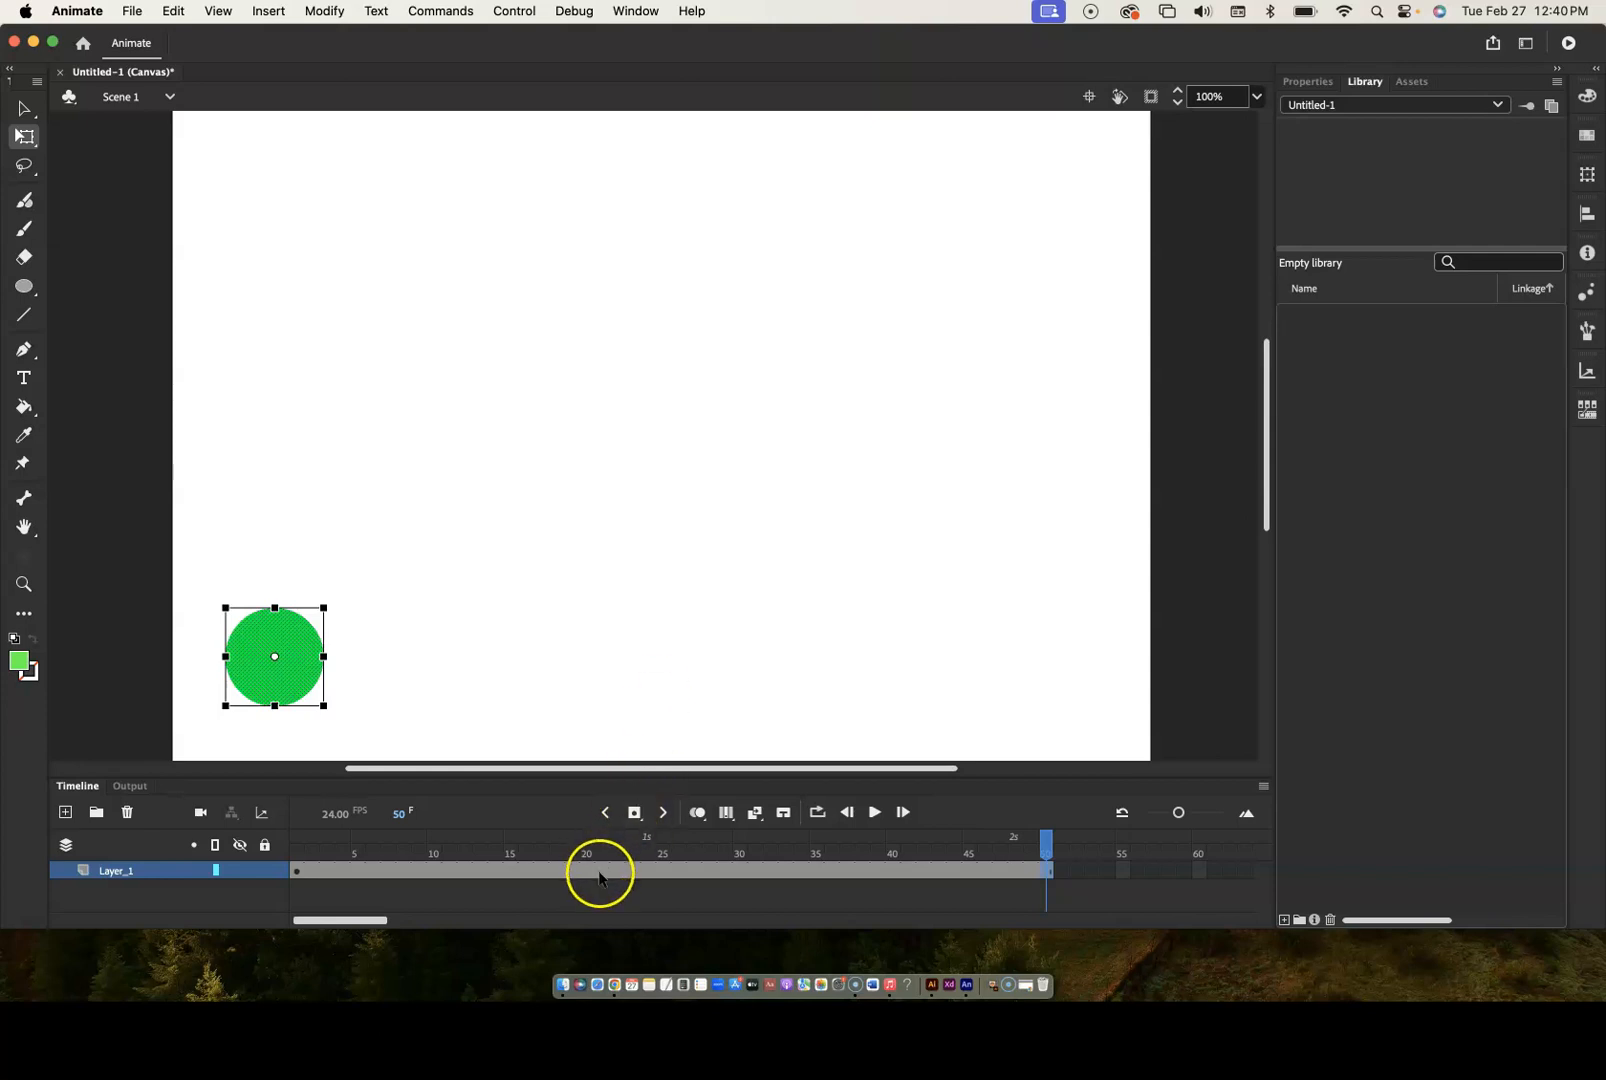
click(640, 875)
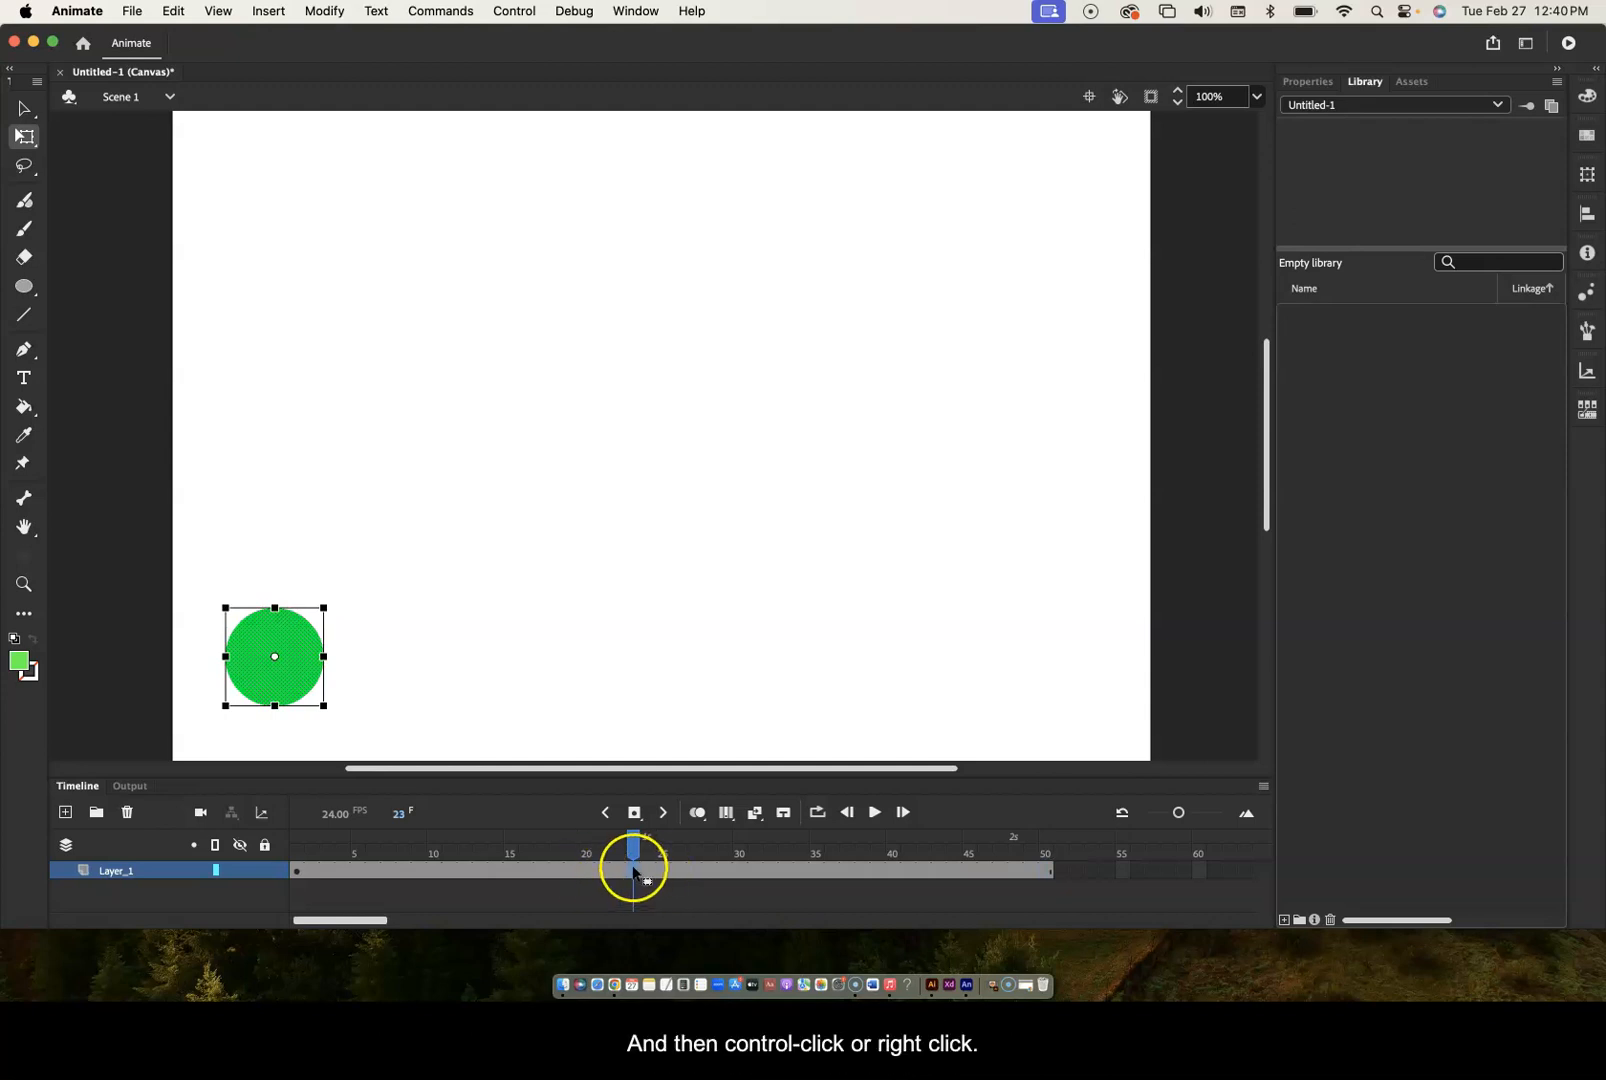
right_click(633, 870)
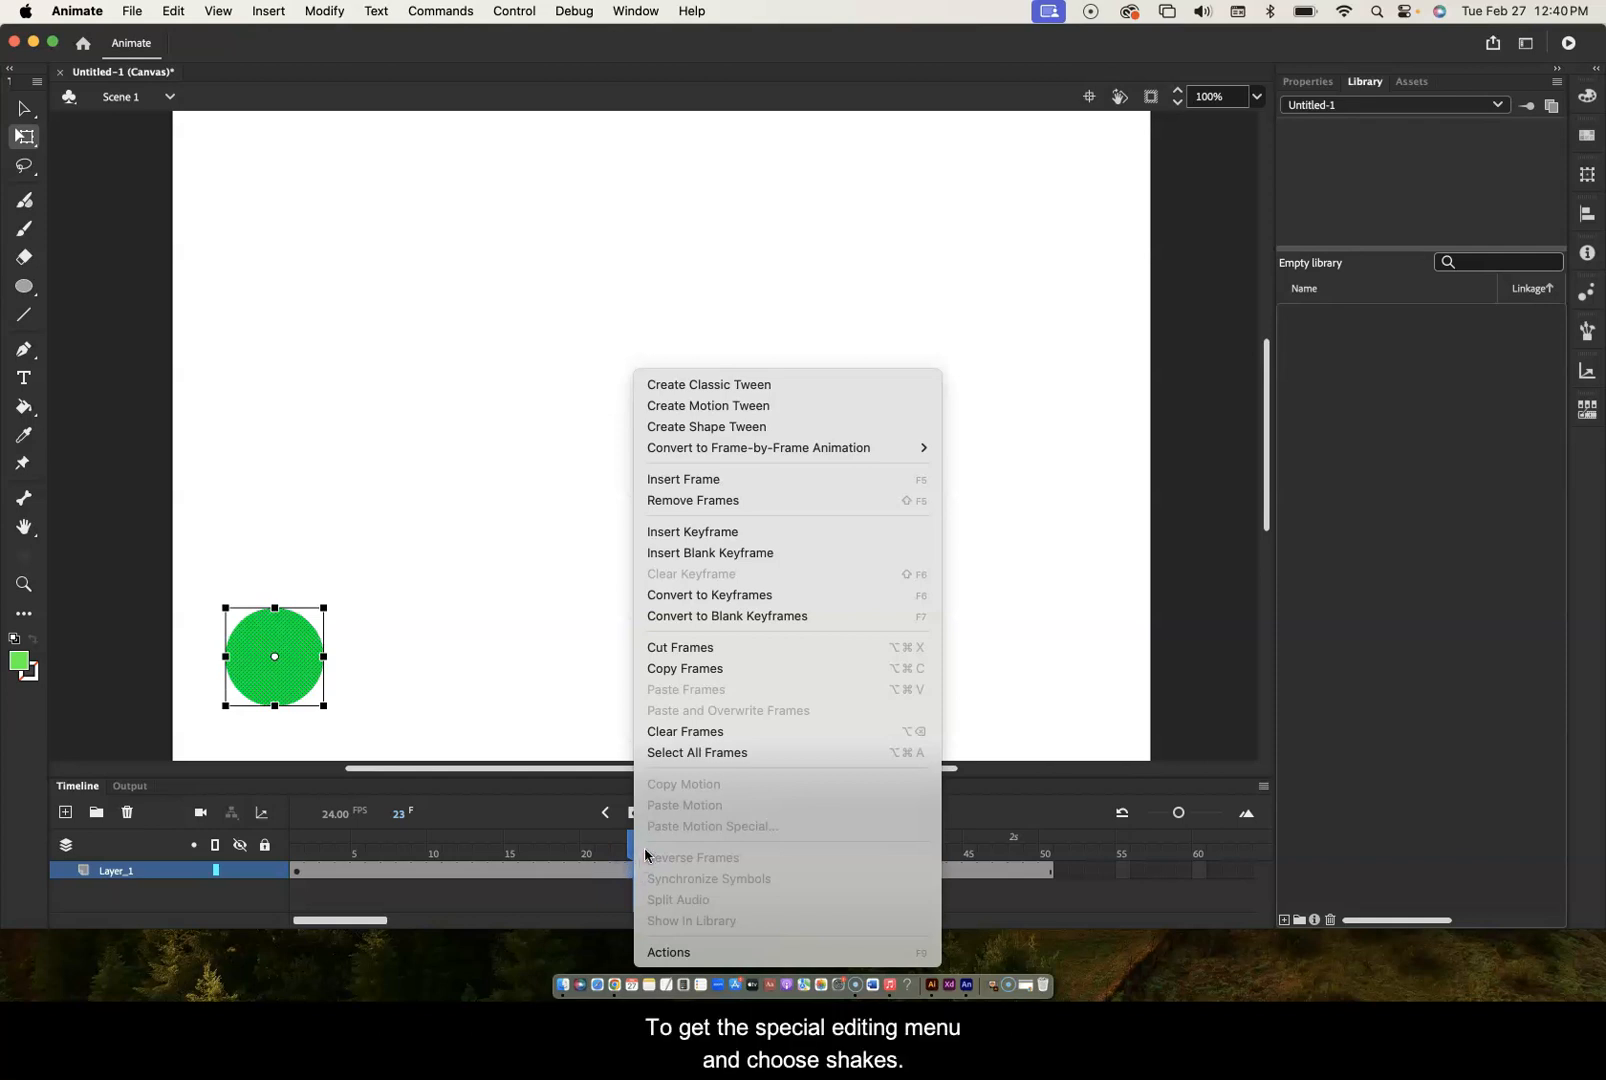
click(697, 384)
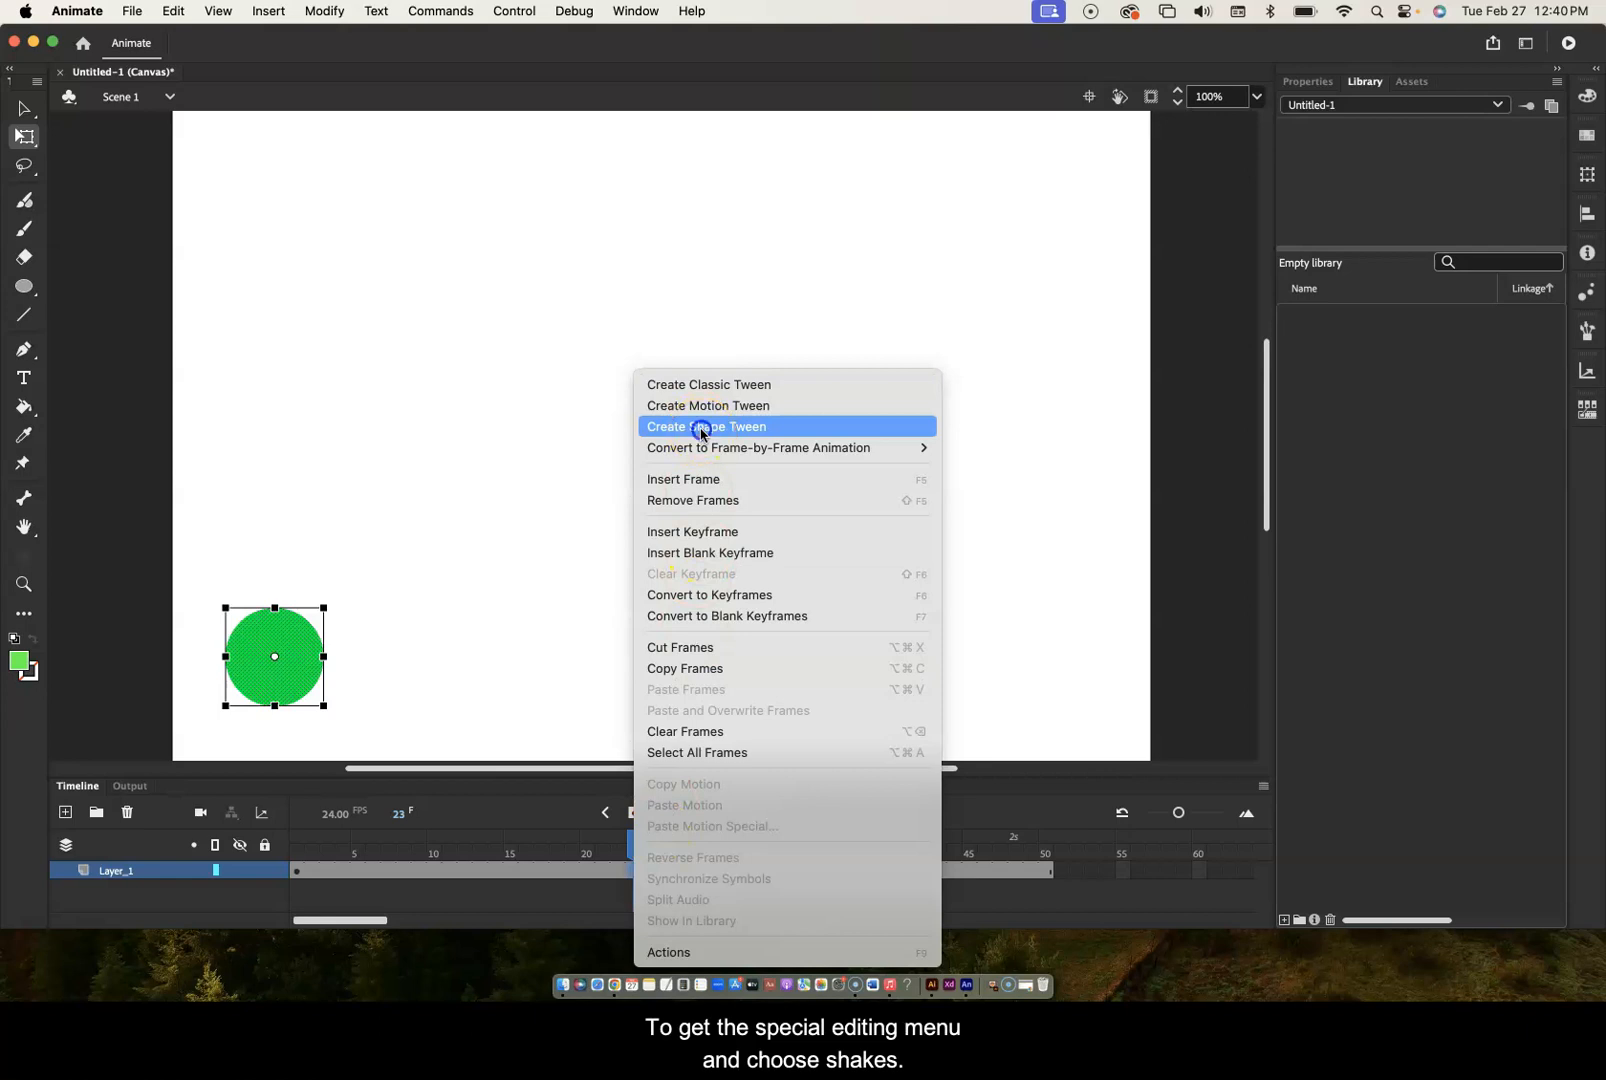
click(700, 426)
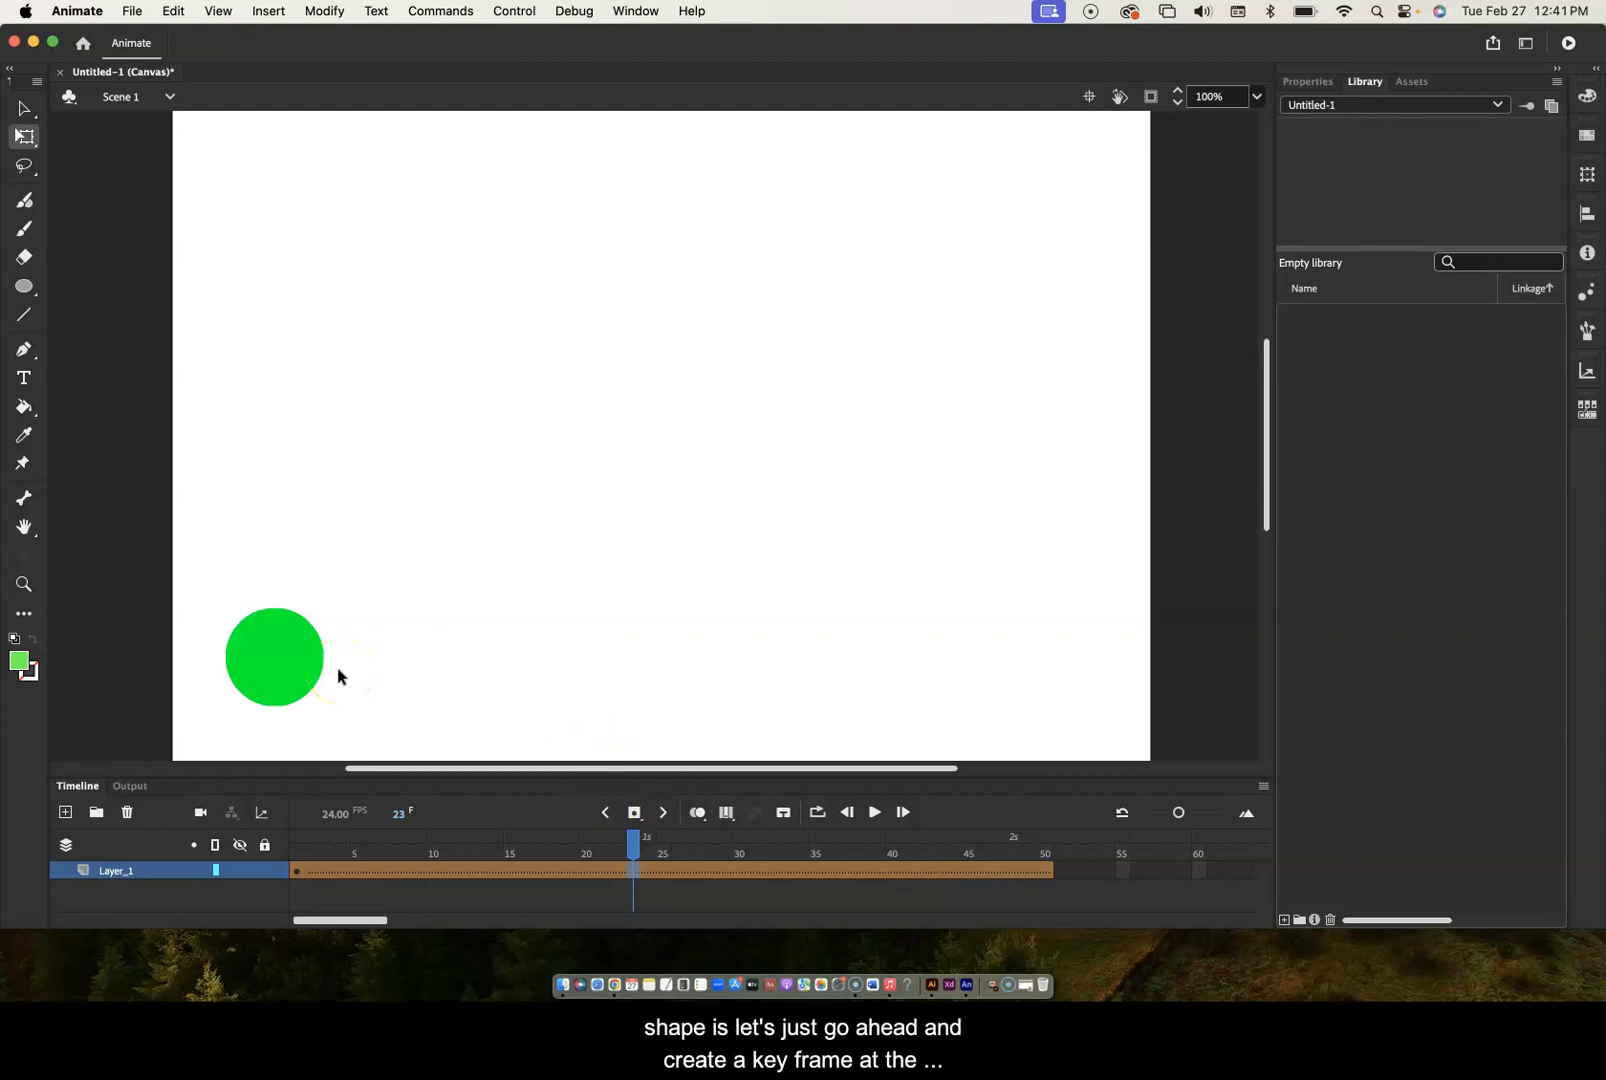
- Insert a keyframe at frame 50 and move the circle there to the stage's lower-right corner
click(1050, 873)
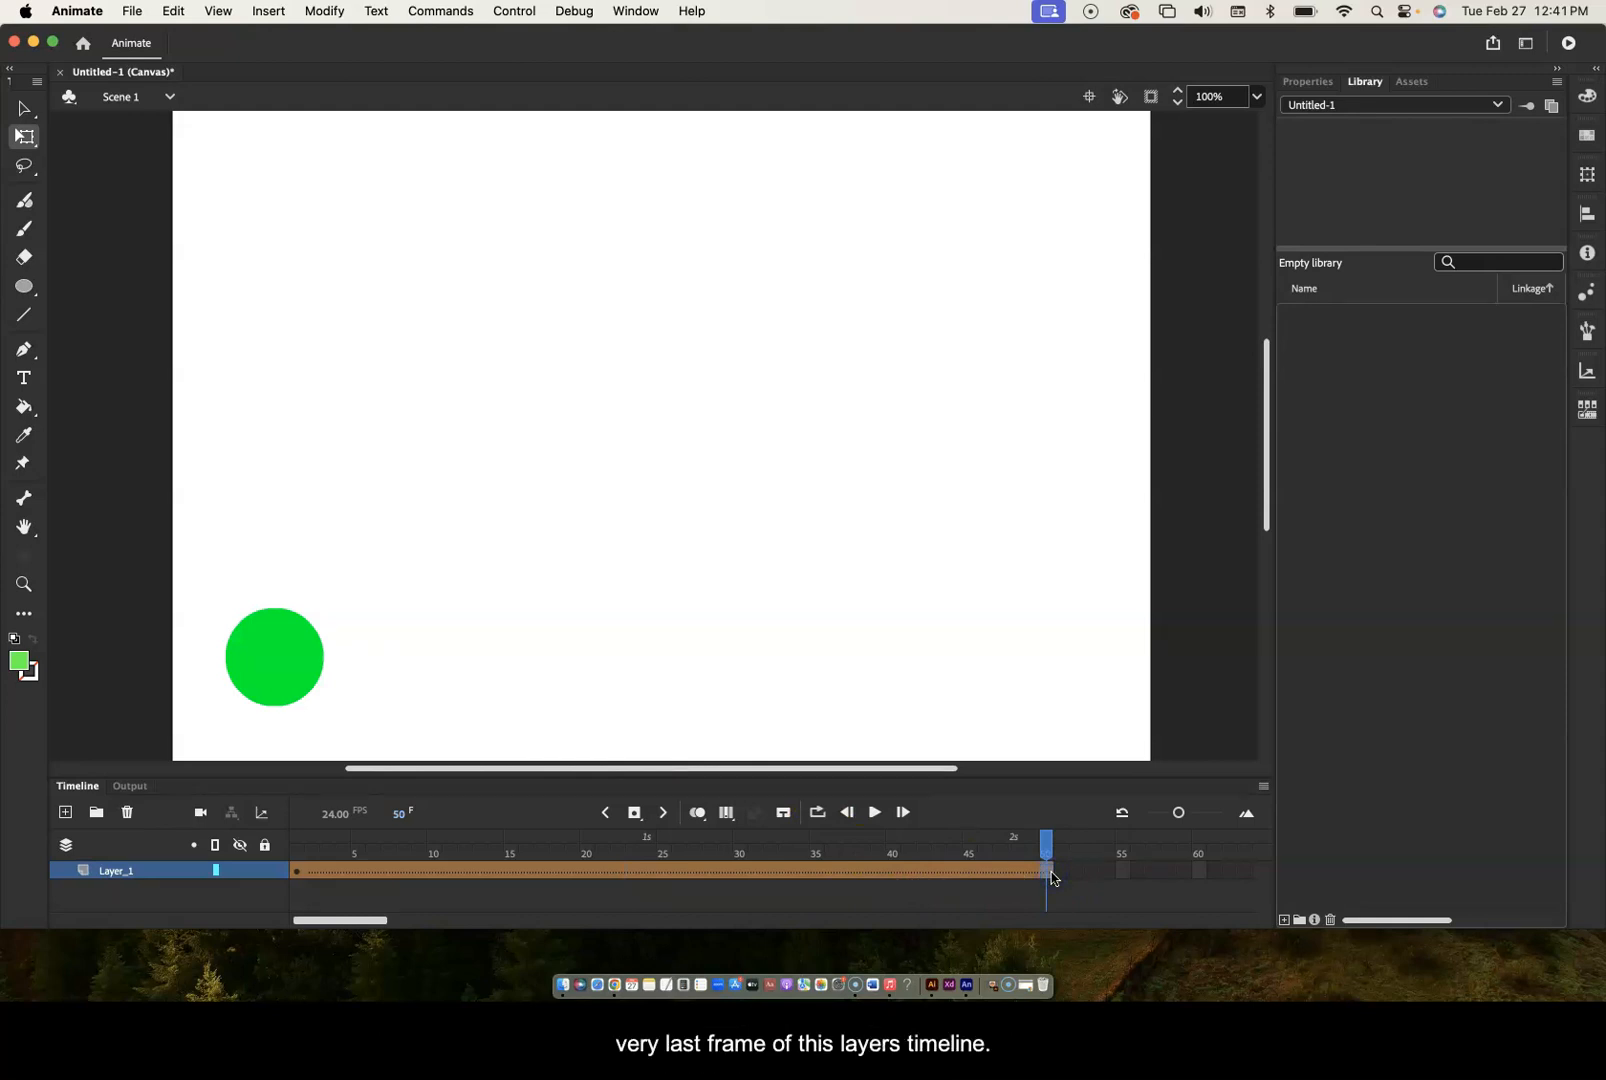
key(F6)
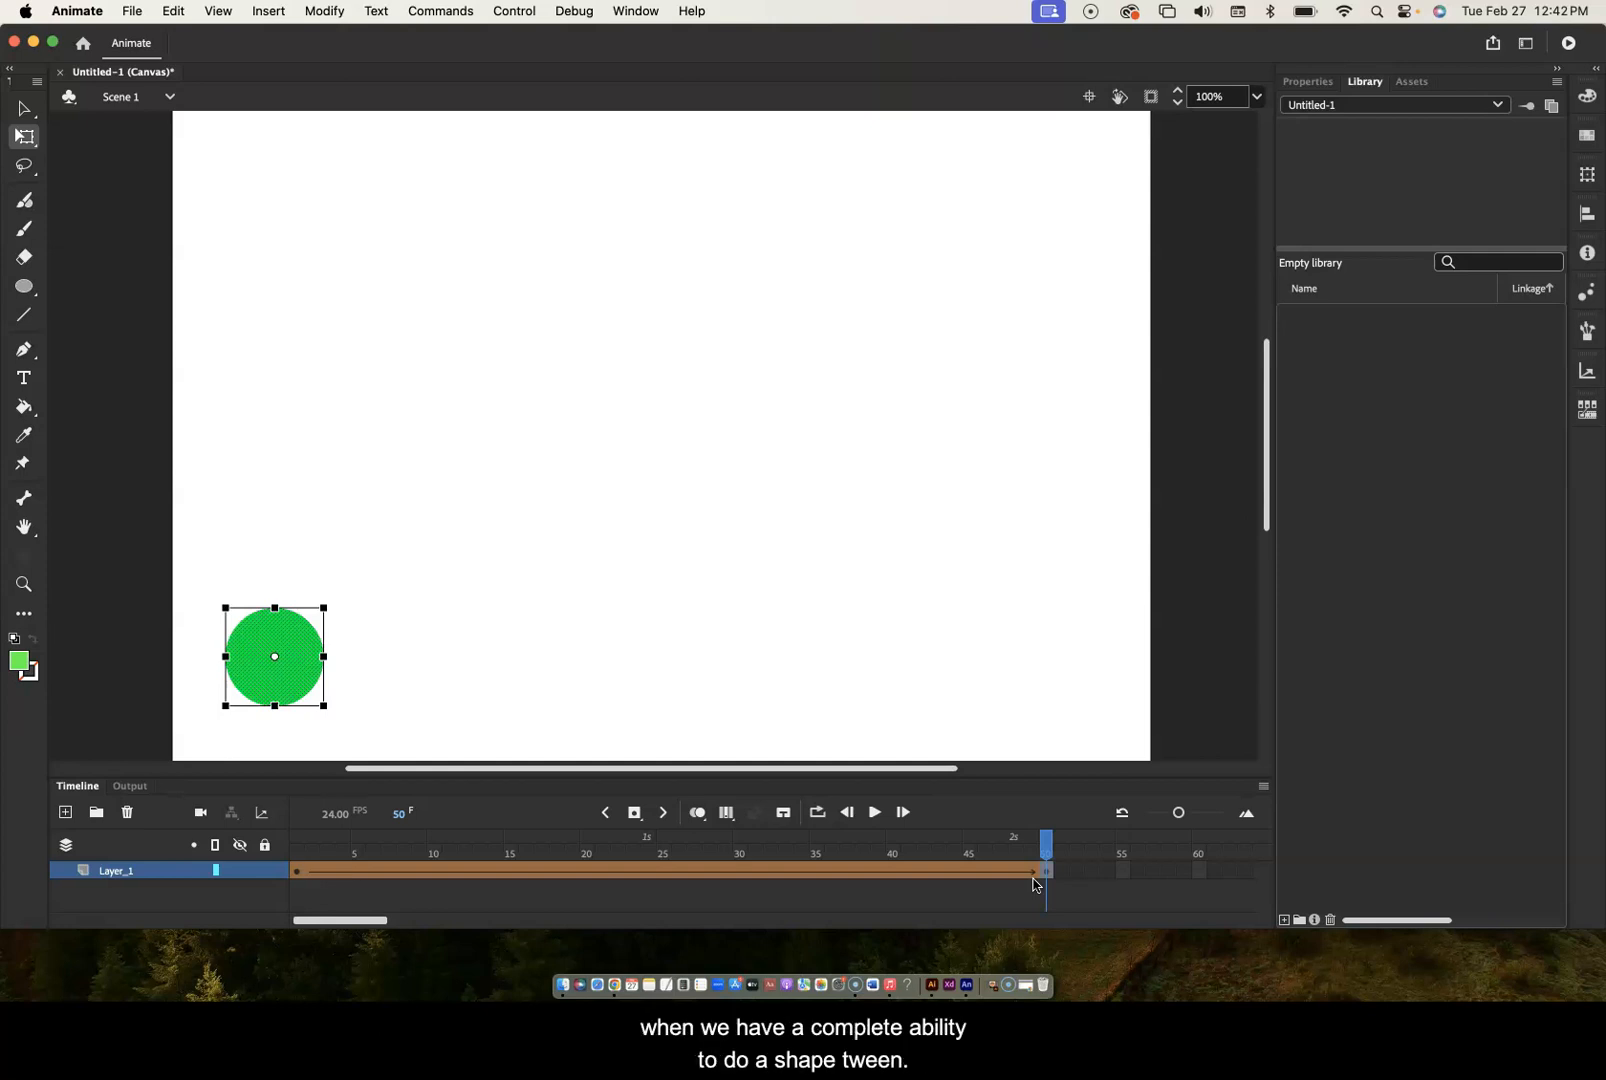
click(297, 876)
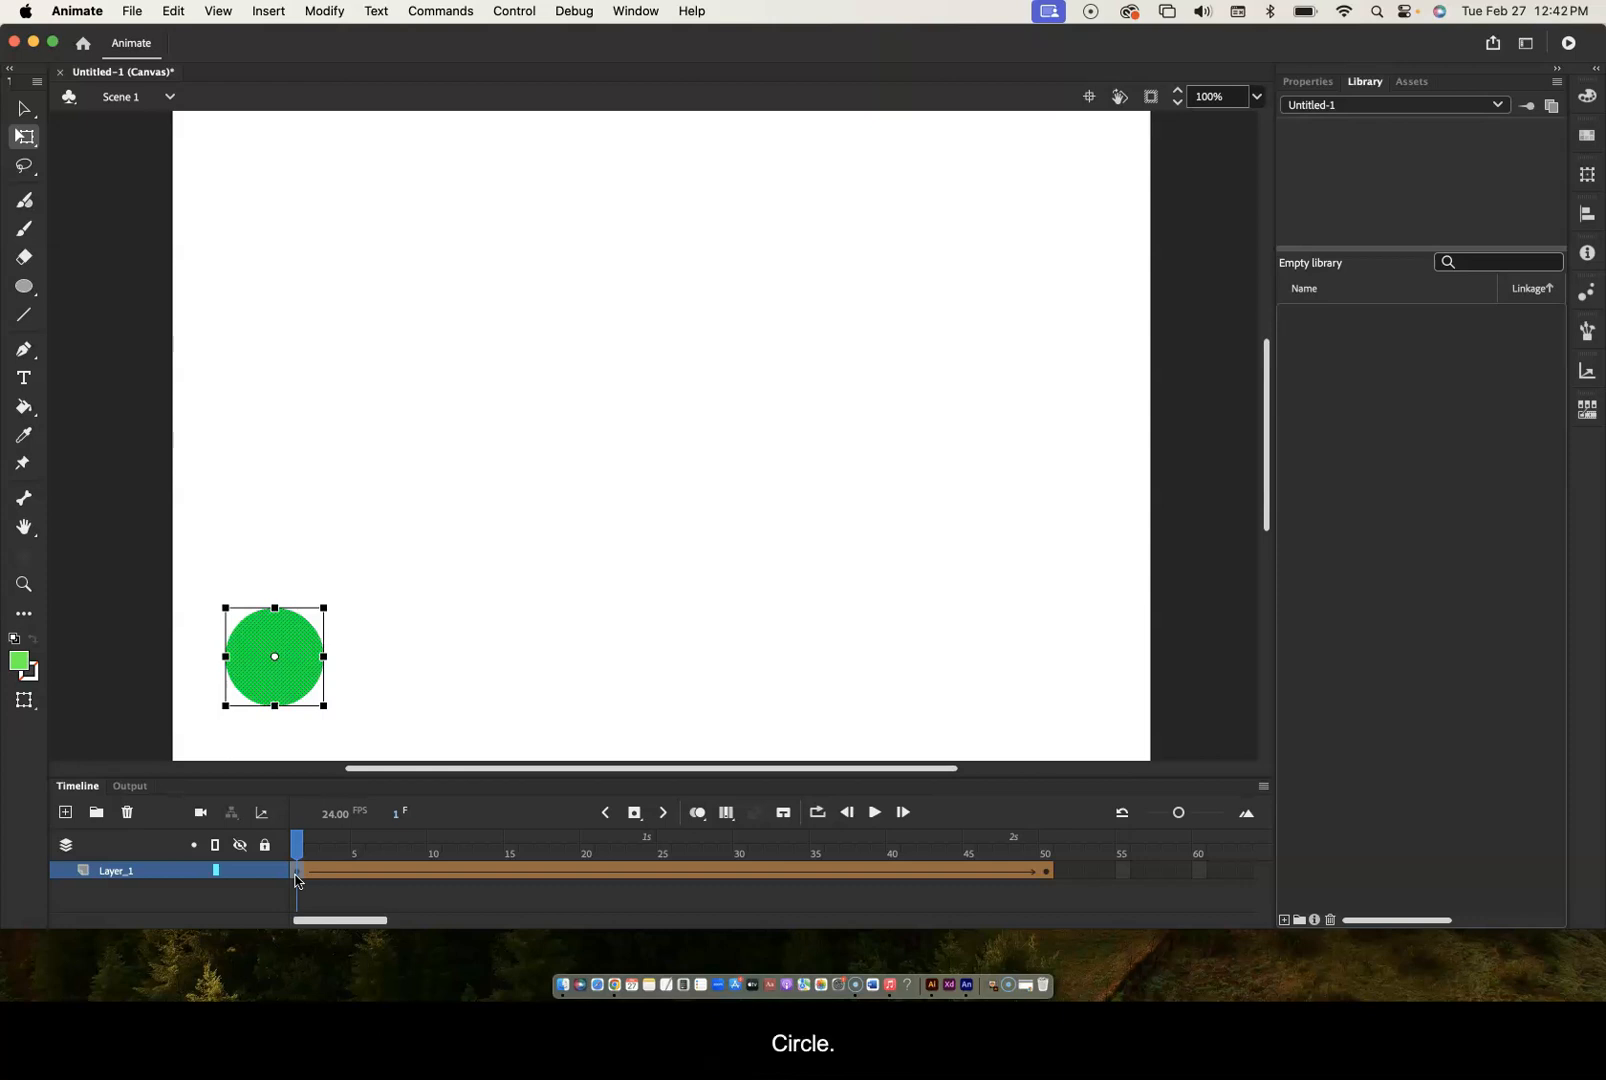
click(1046, 871)
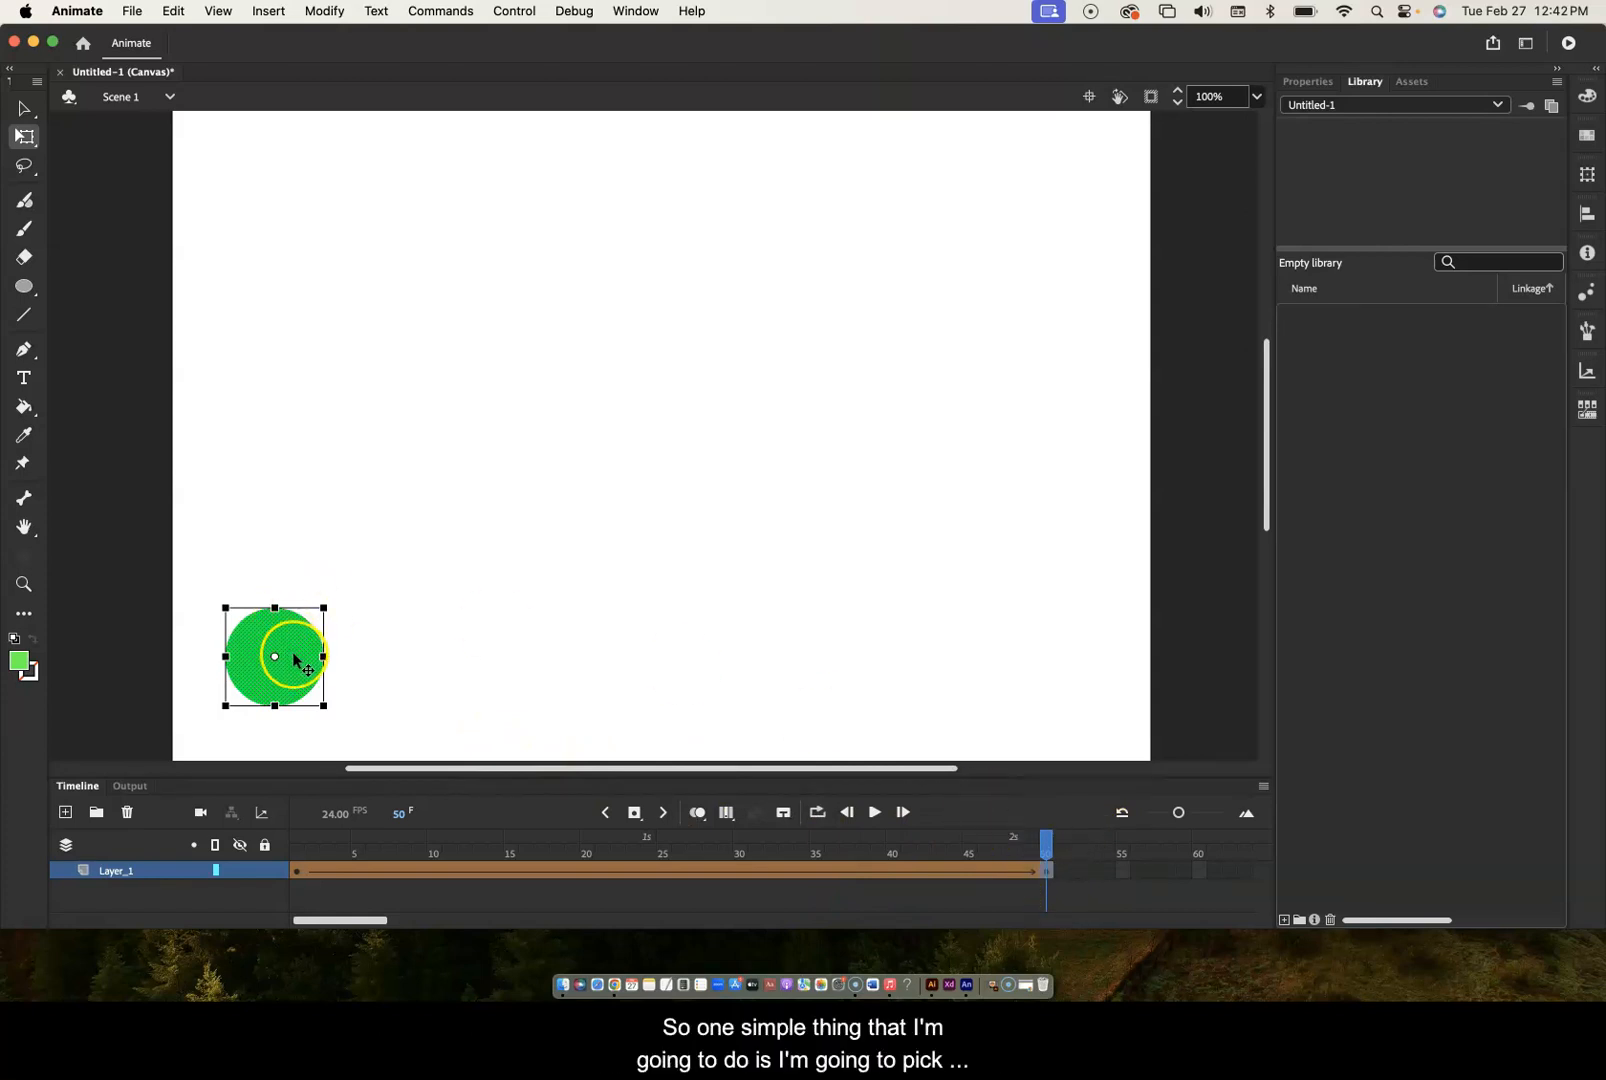
drag(298, 649, 1089, 675)
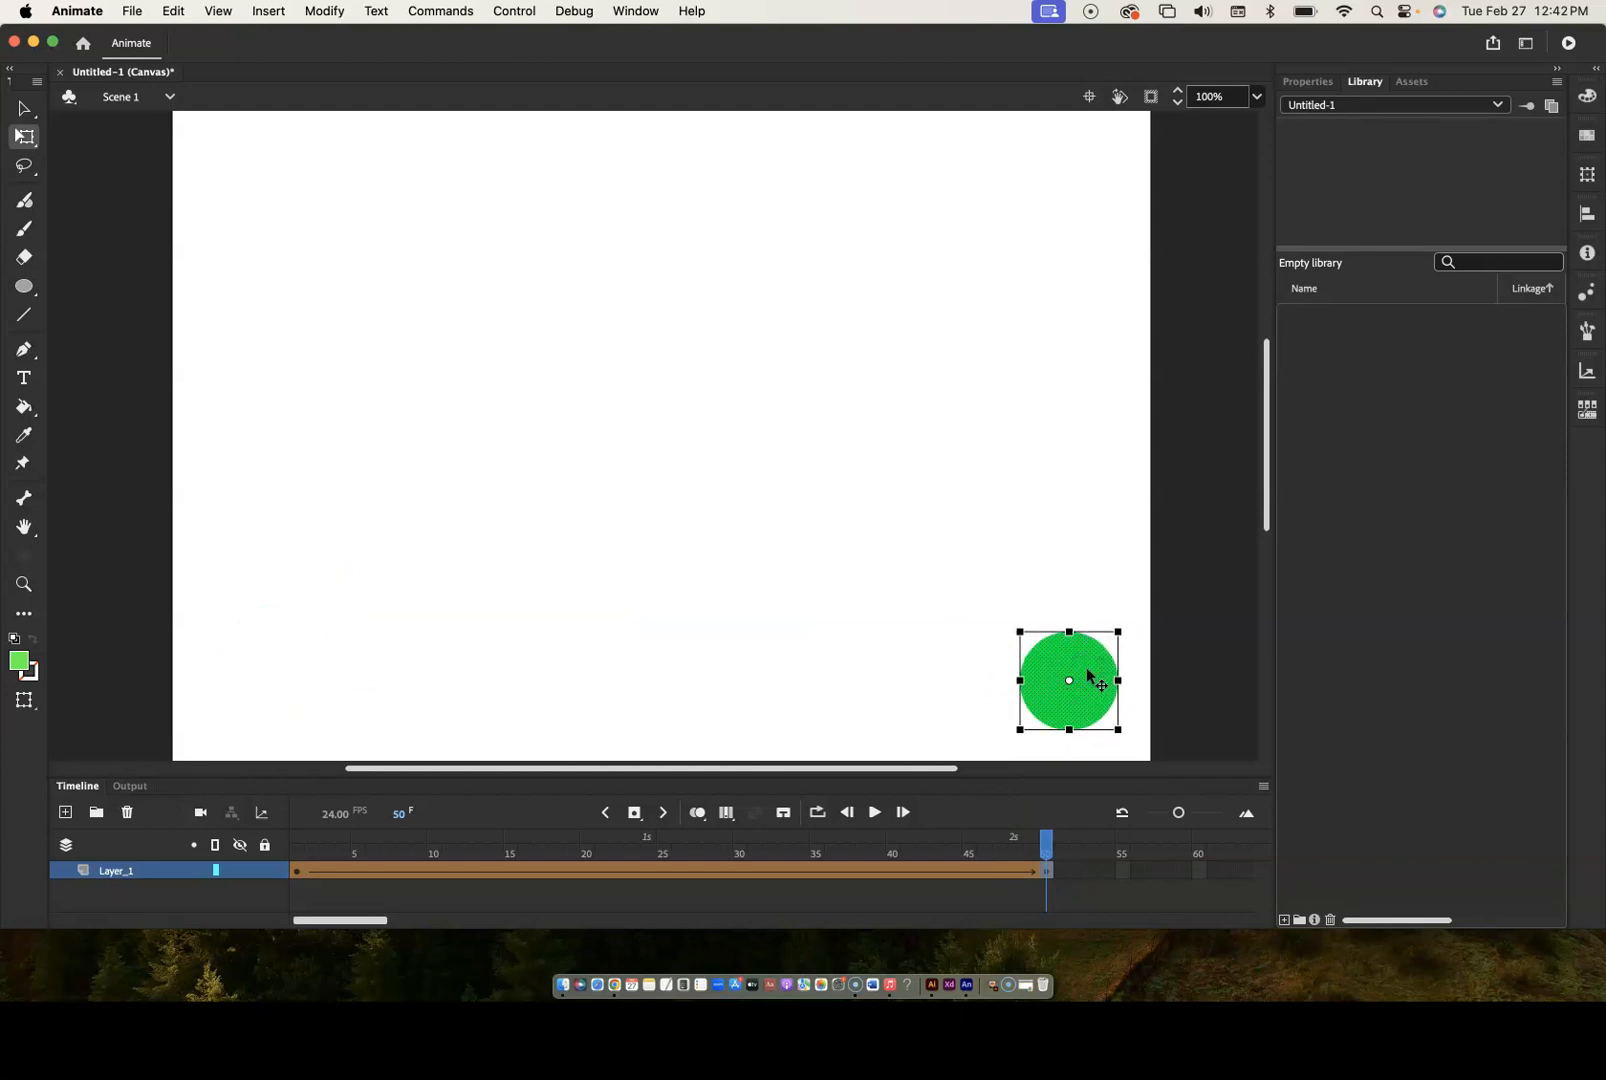
- Play the shape tween from frame 1 and return the playhead to the first frame
click(297, 873)
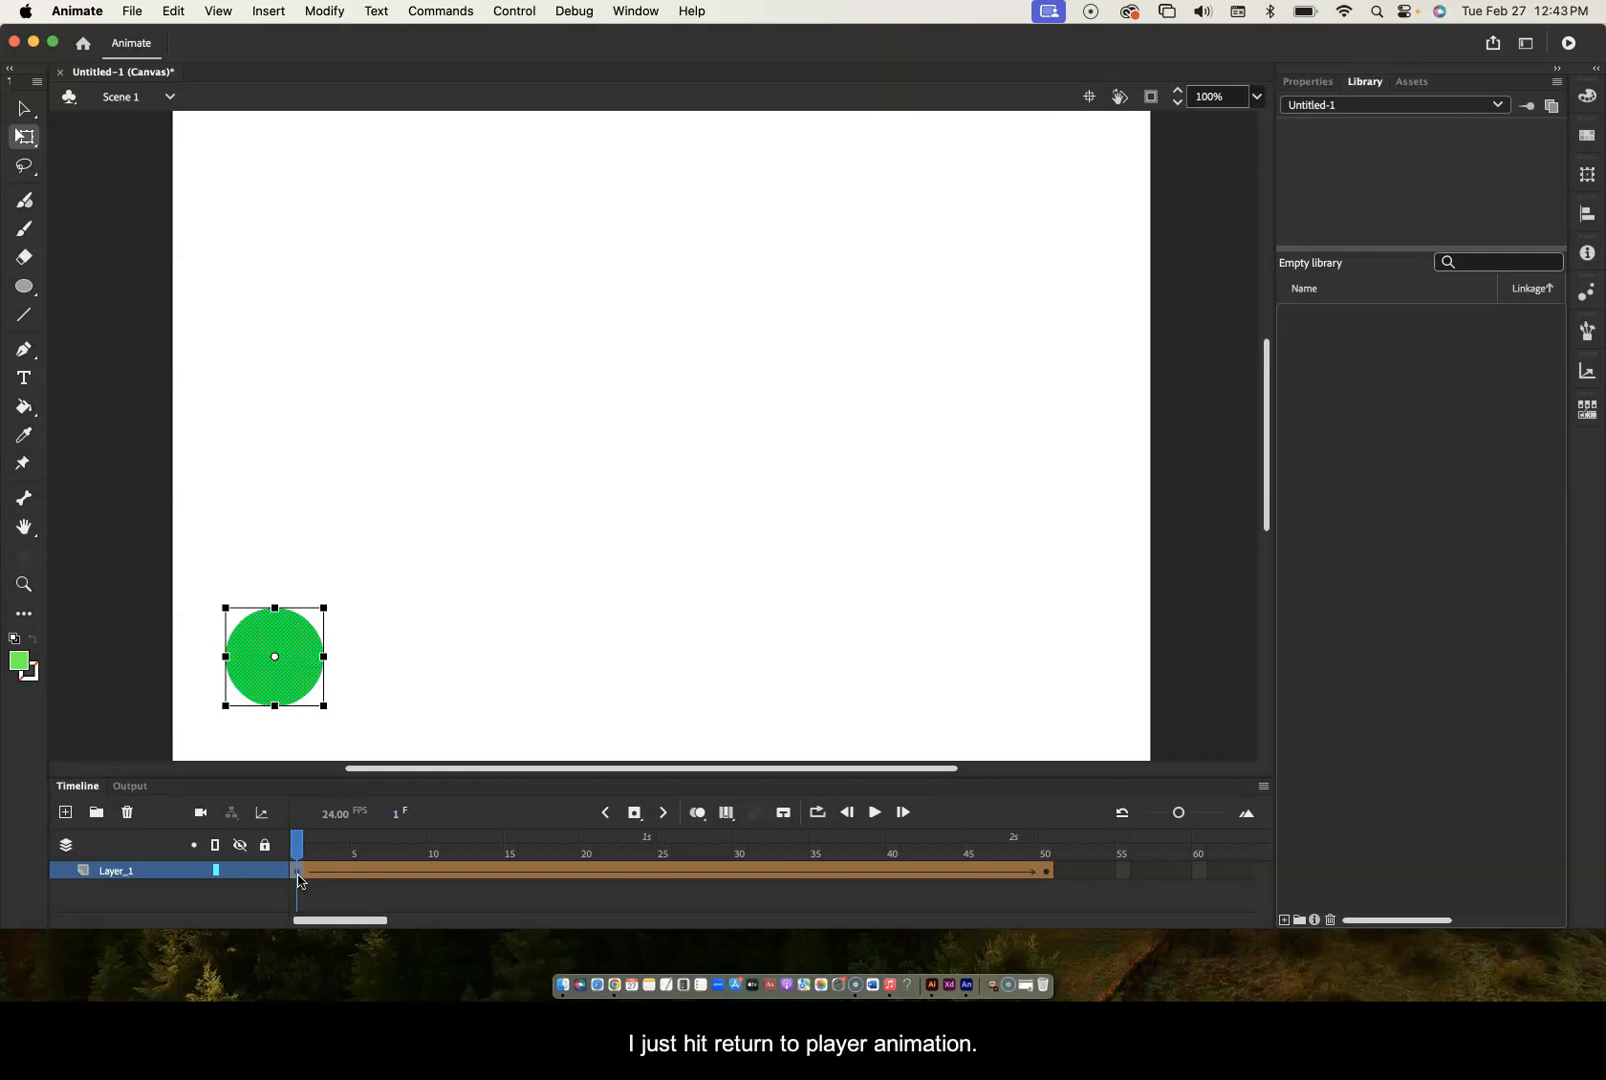
key(Return)
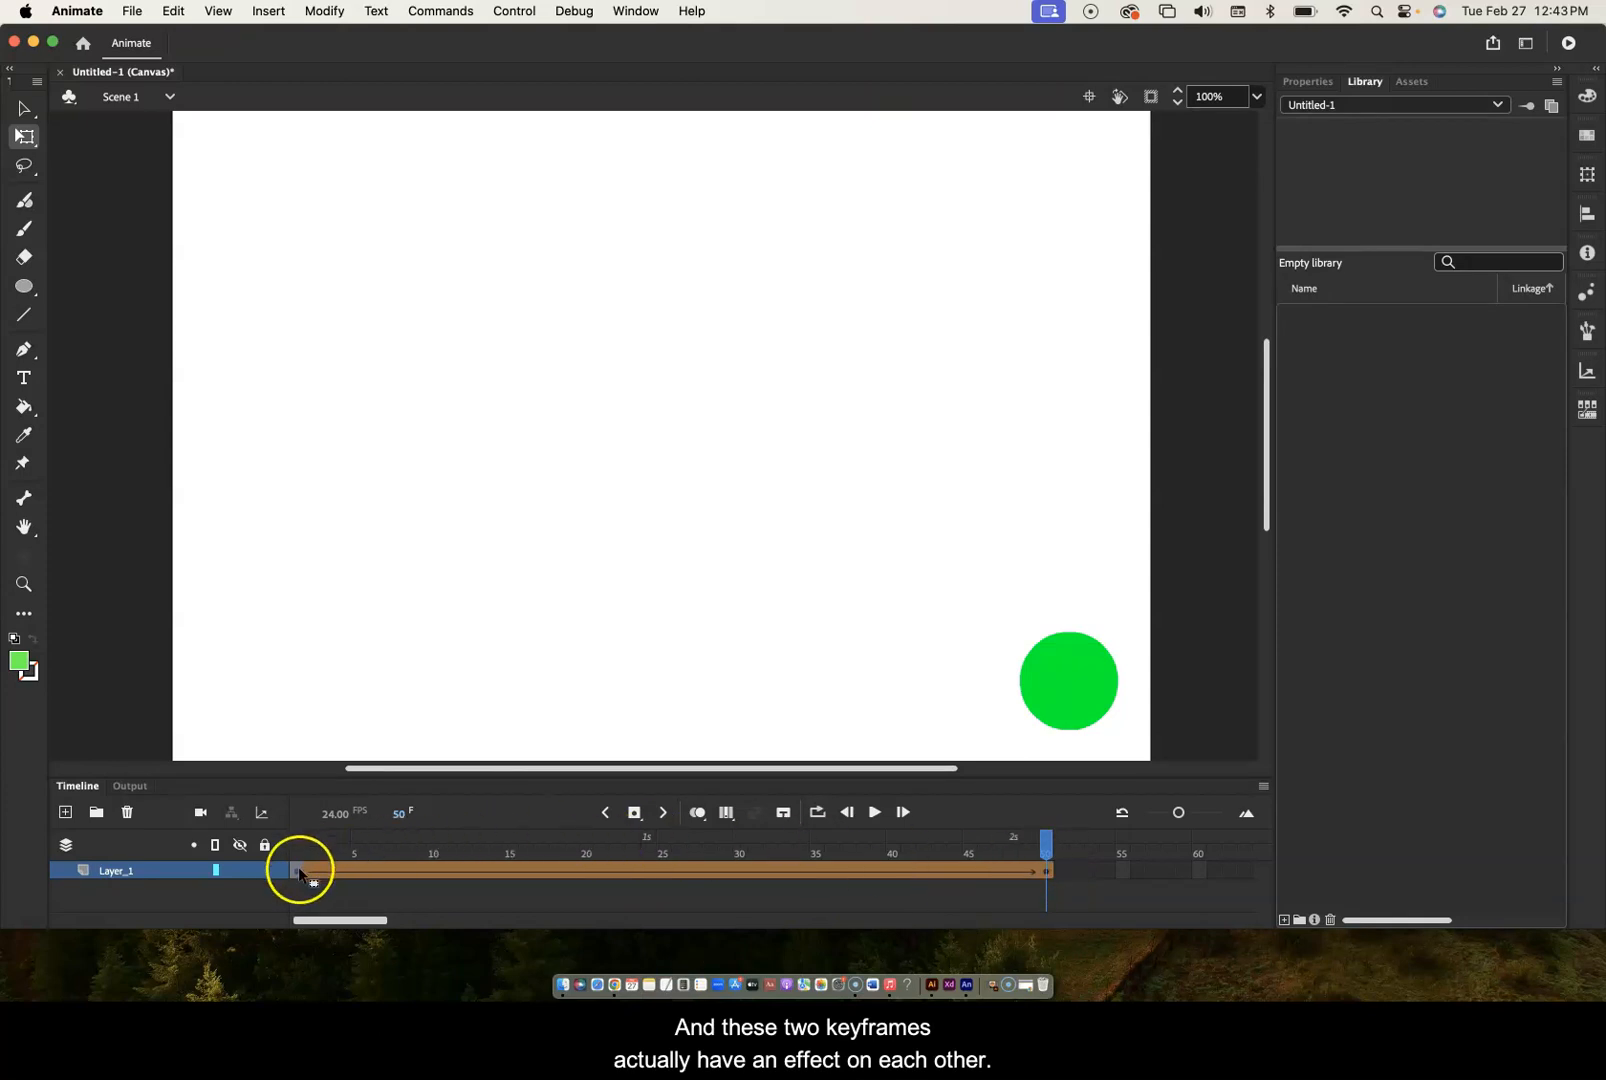
drag(1046, 848, 296, 845)
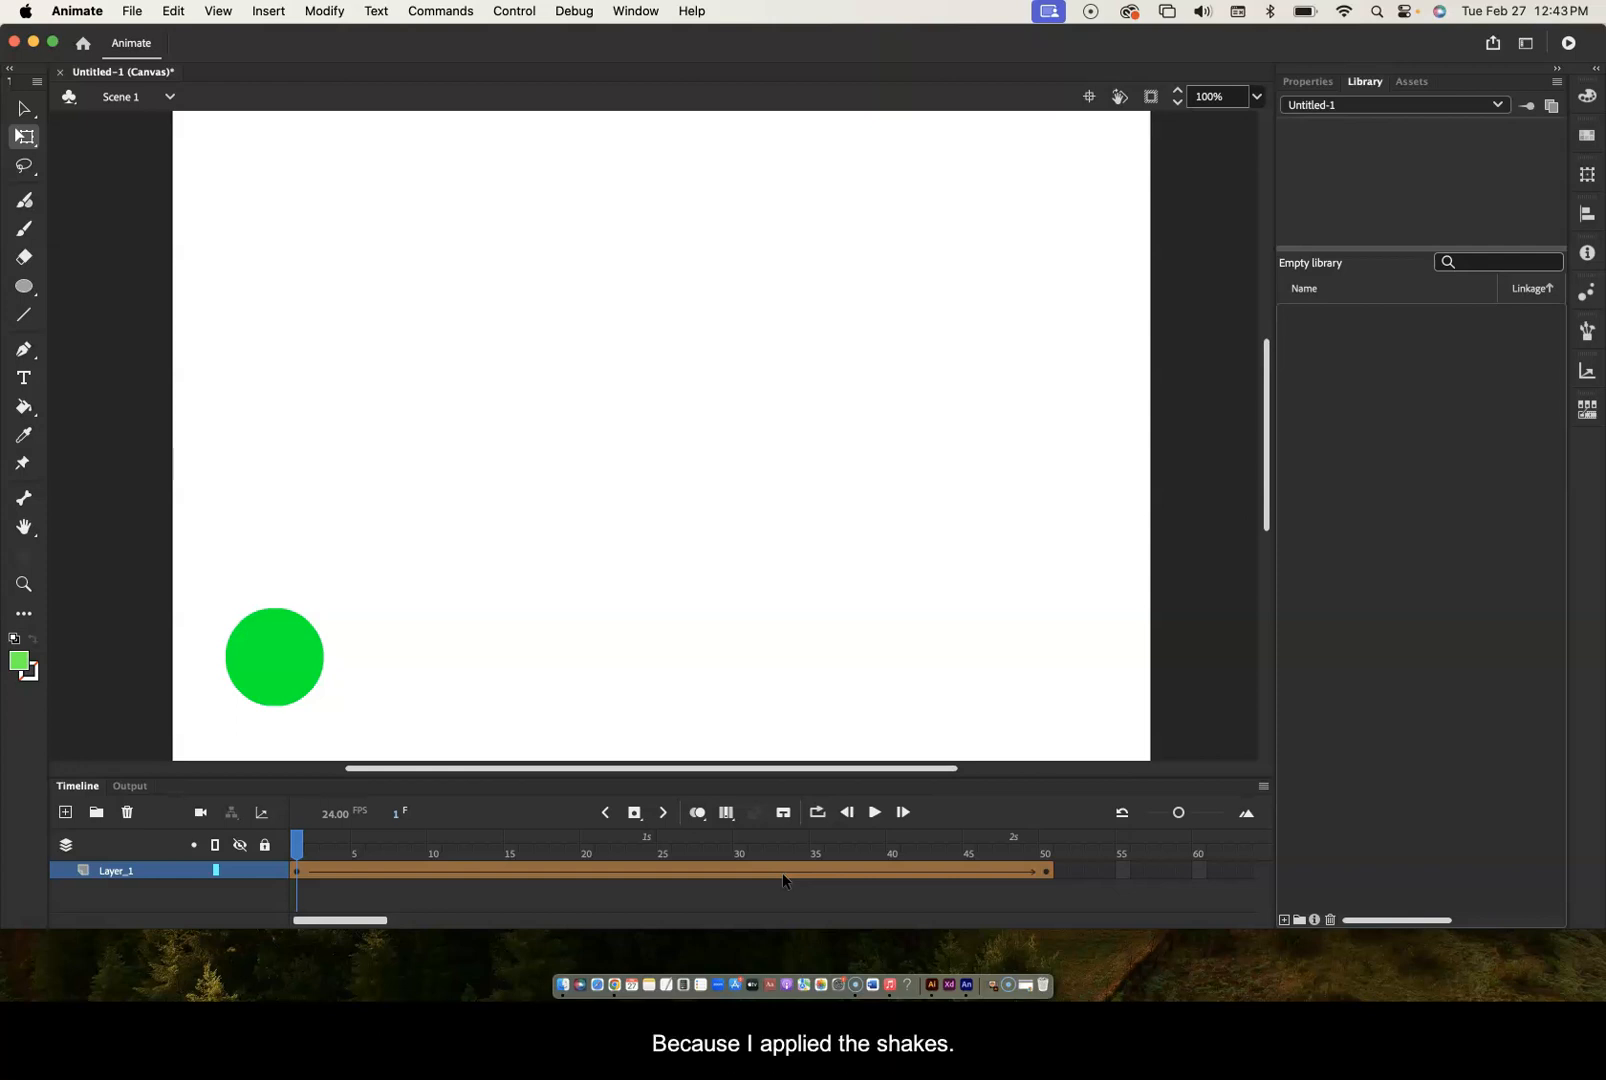
click(295, 841)
drag(296, 845, 45, 870)
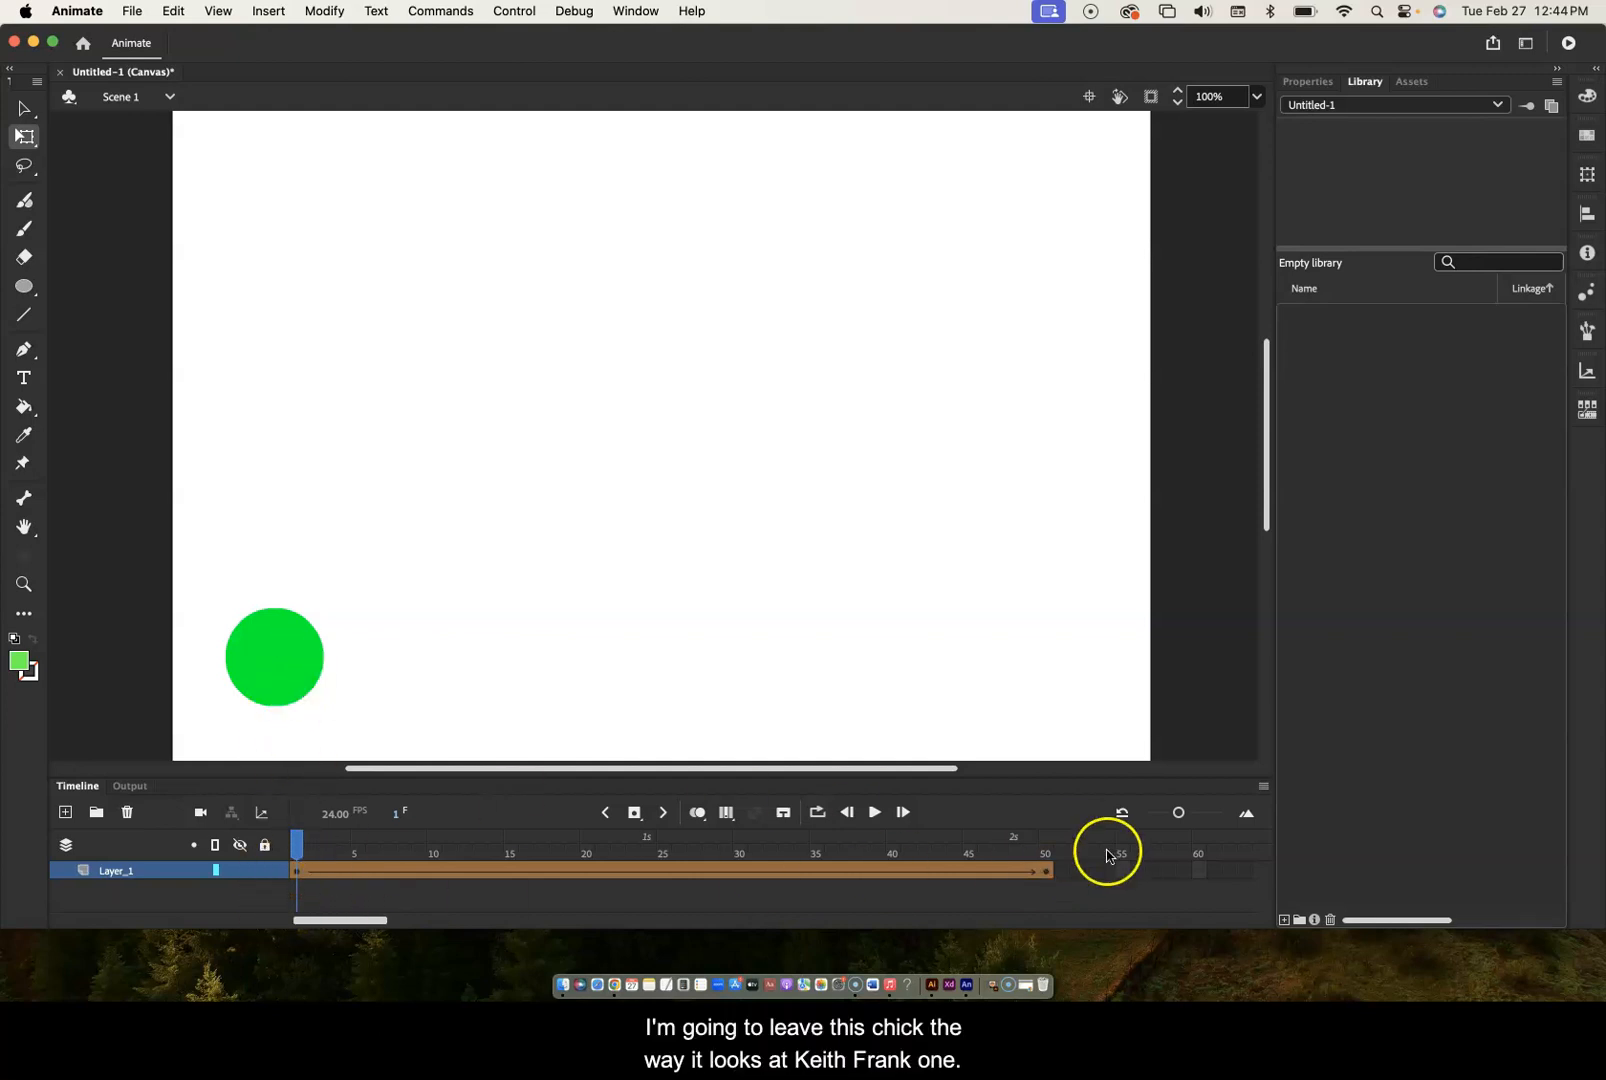
- At frame 50, deselect the circle and pull its contour outward toward the upper left with the Selection tool
click(1047, 872)
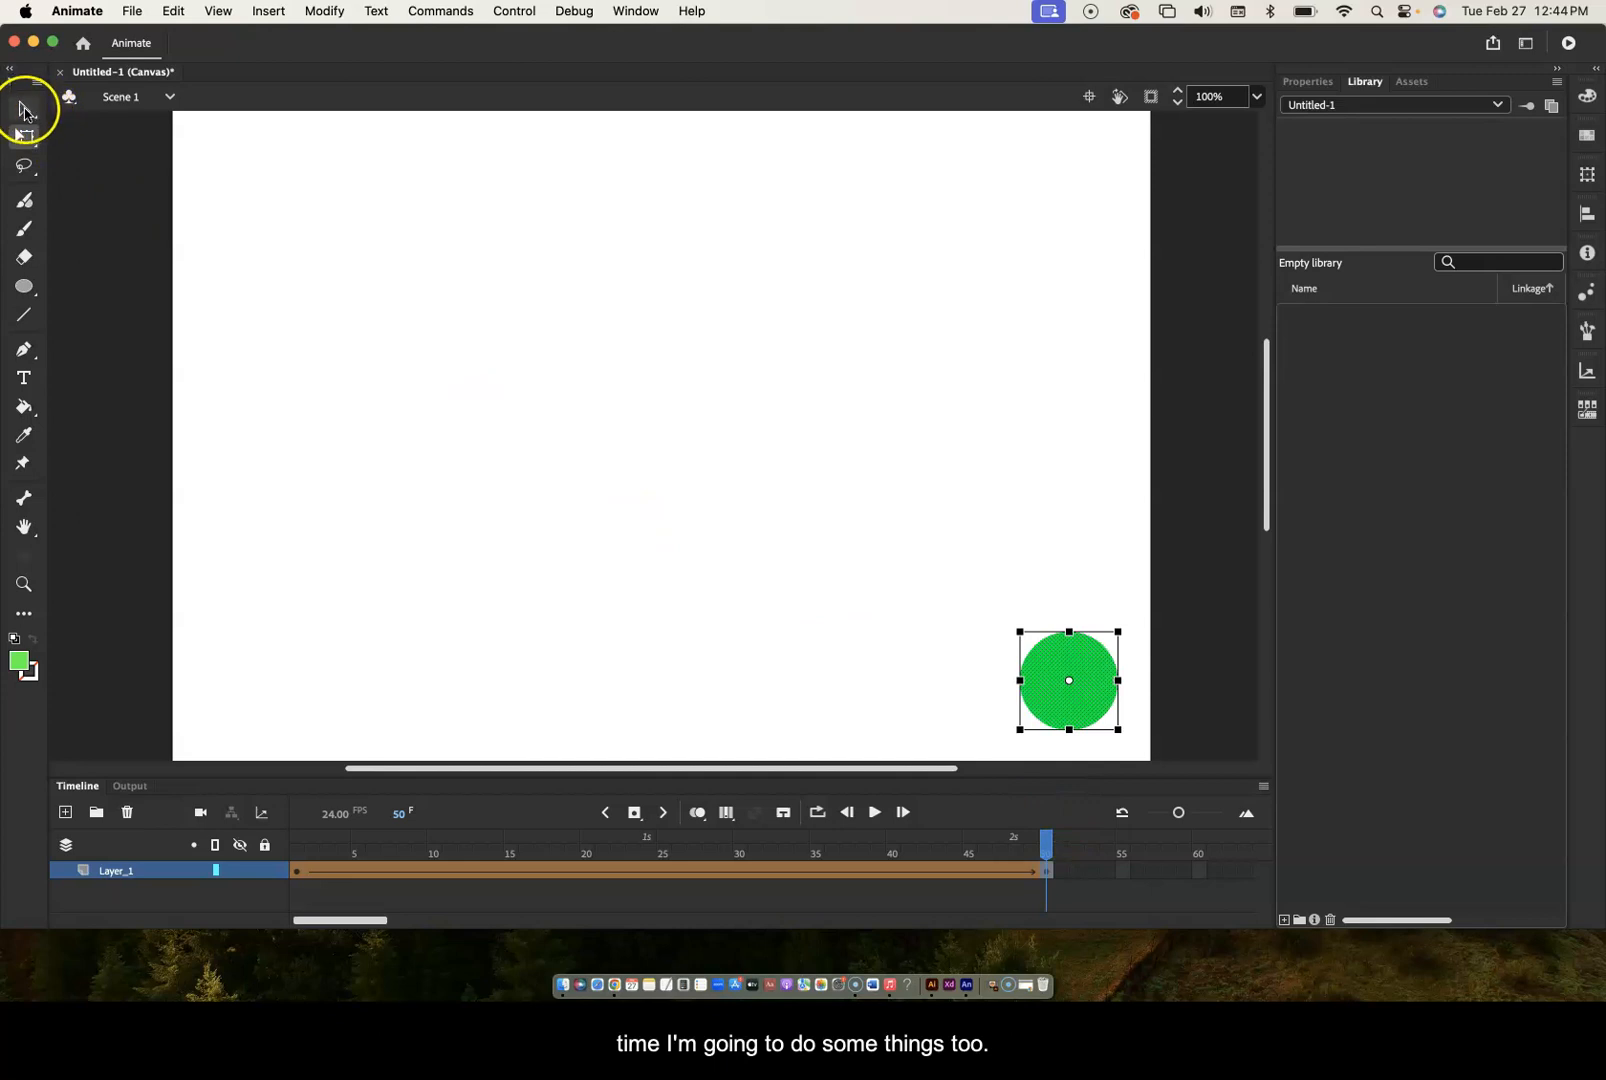
click(643, 350)
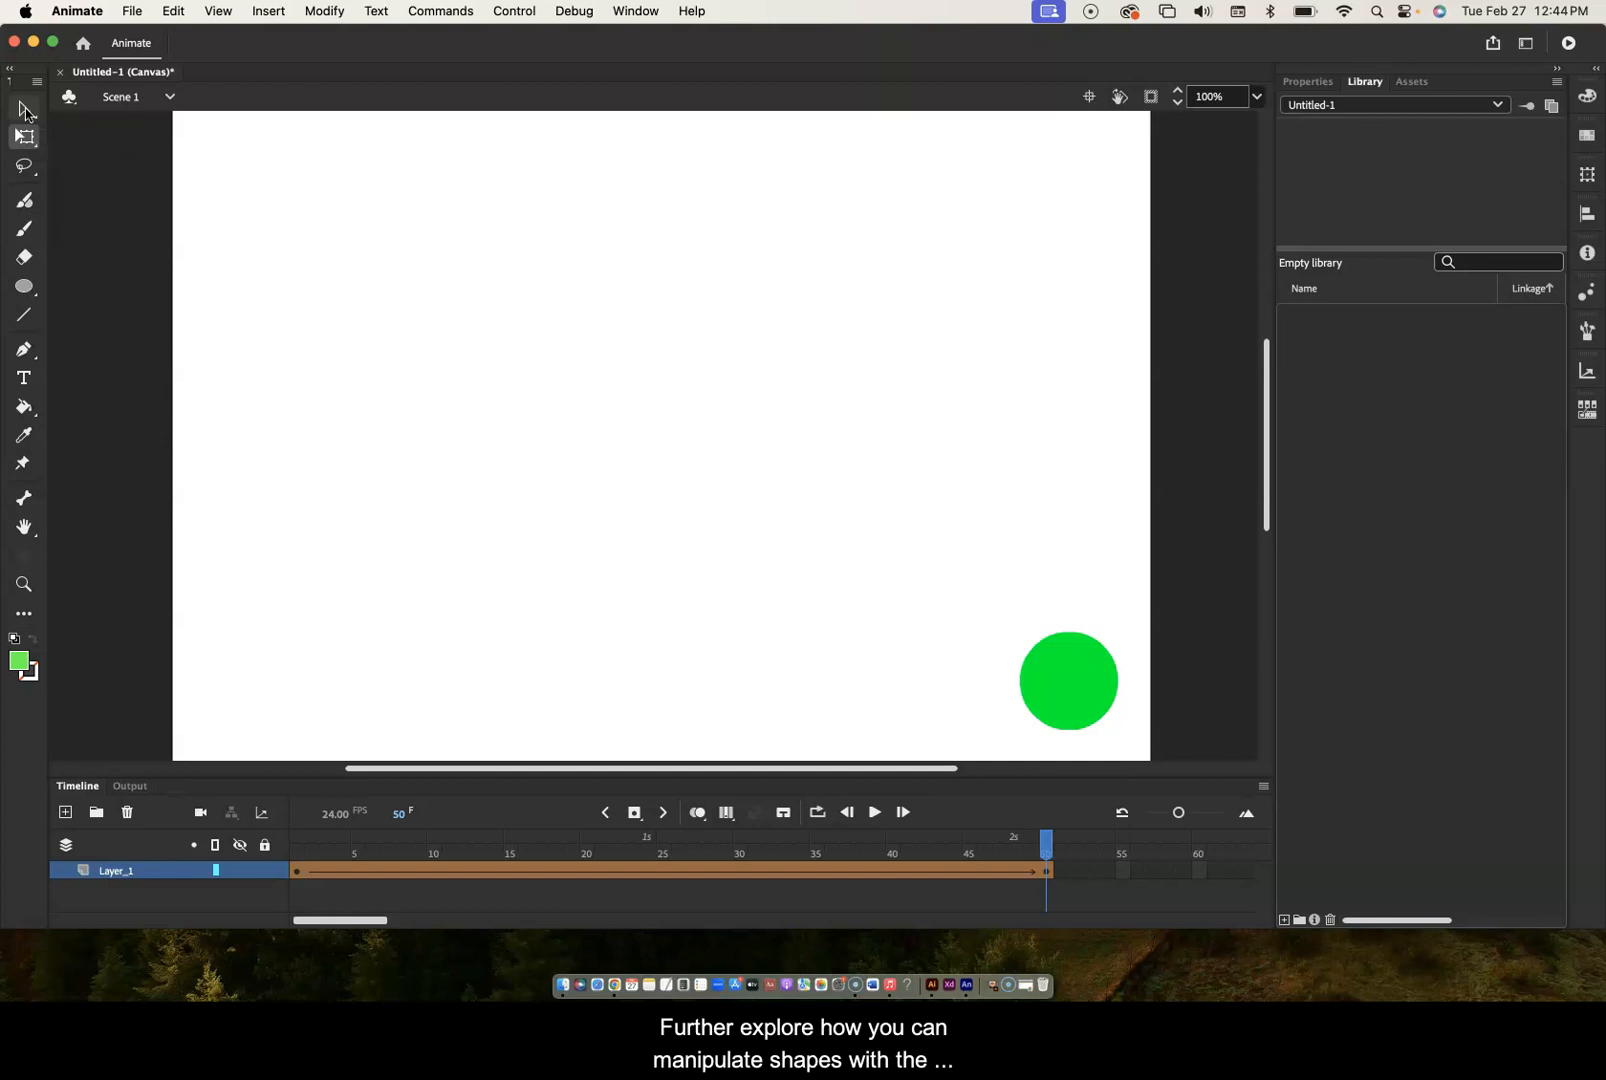
click(25, 110)
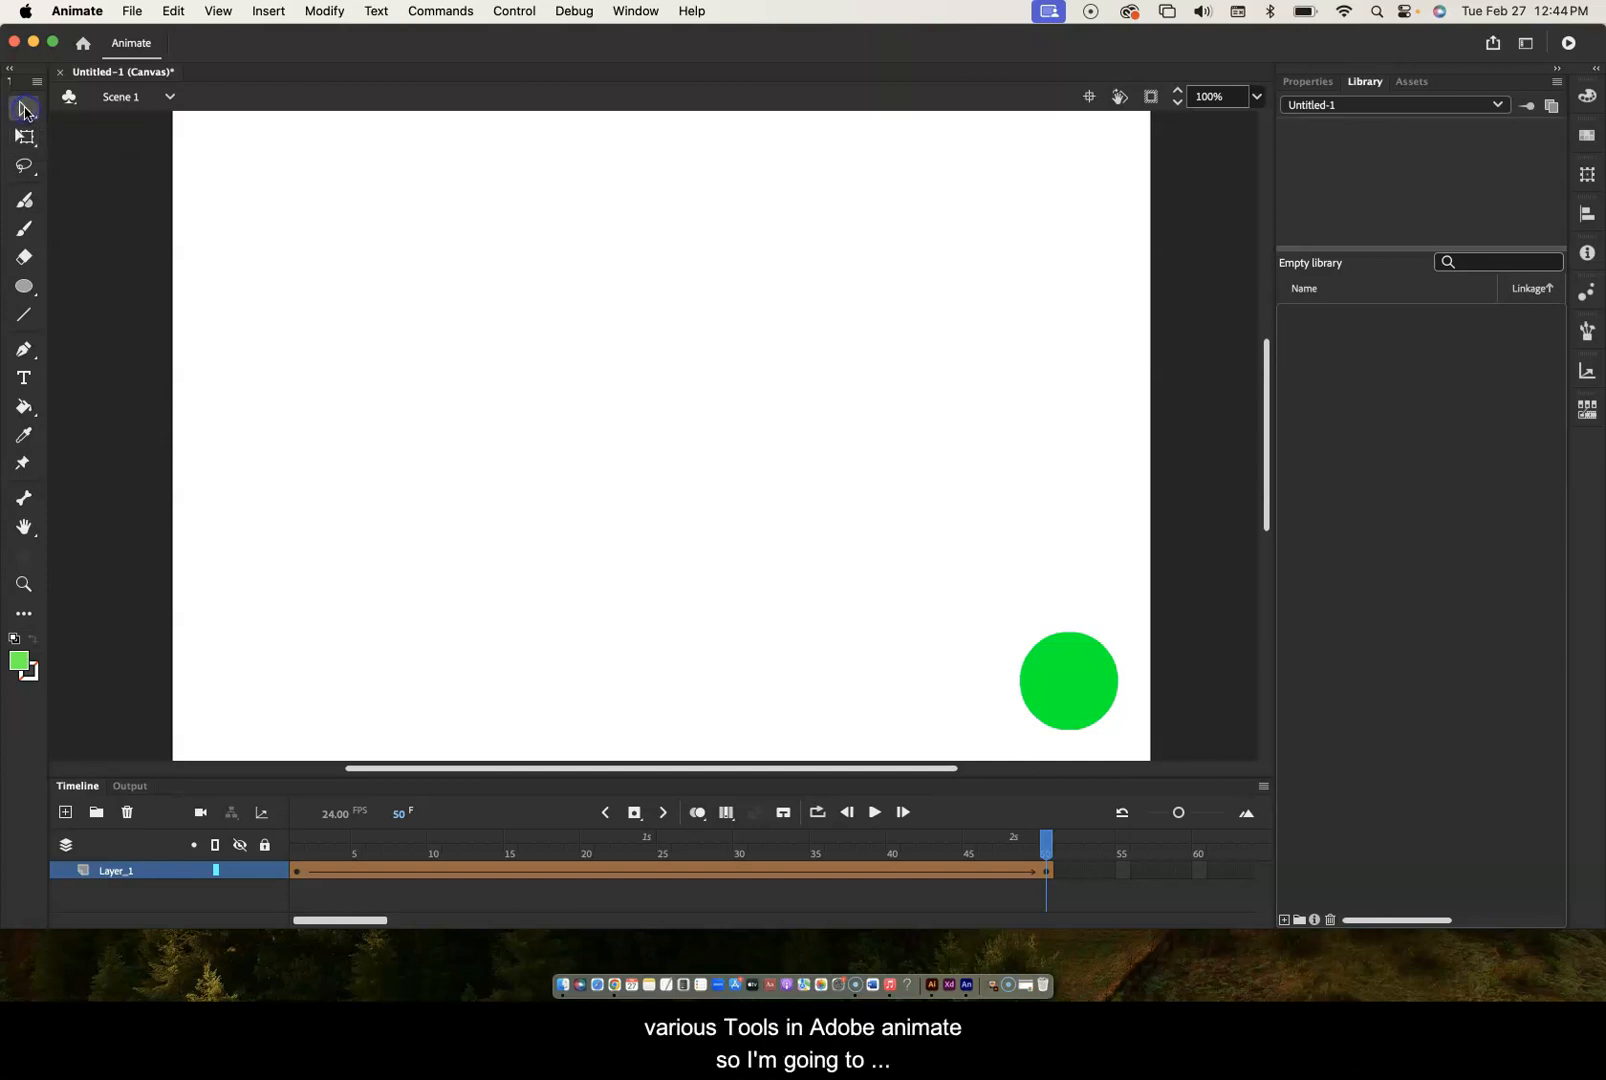
click(23, 113)
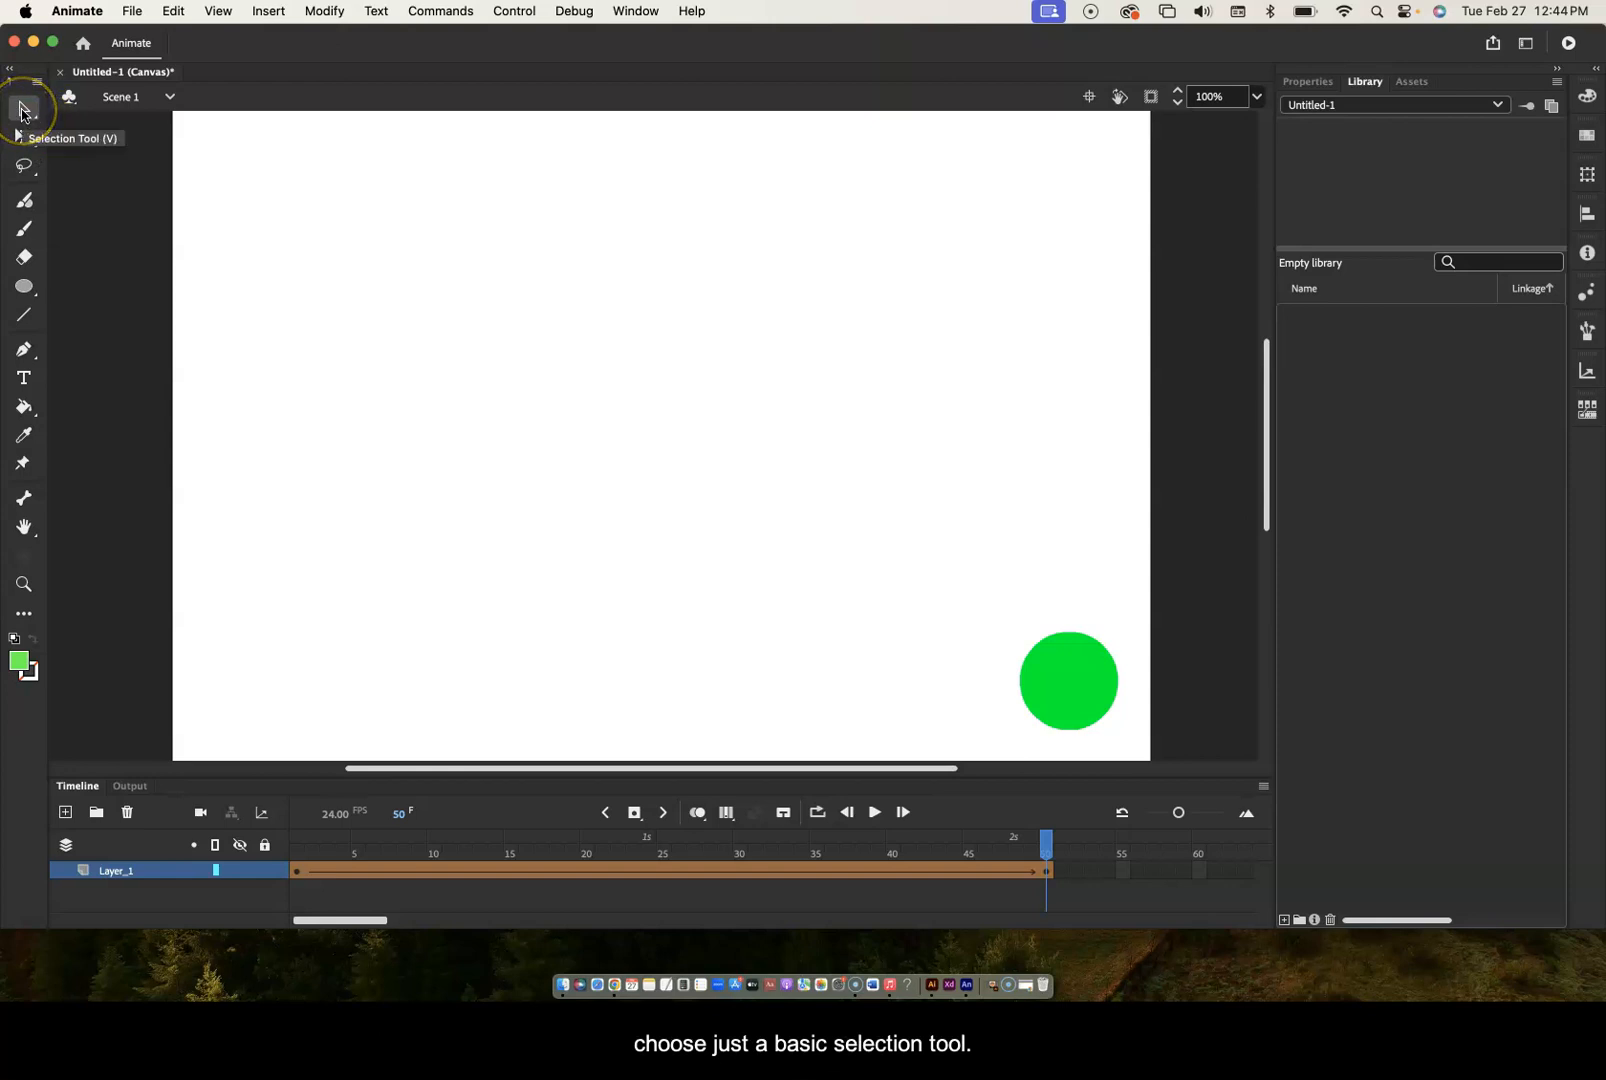
click(980, 453)
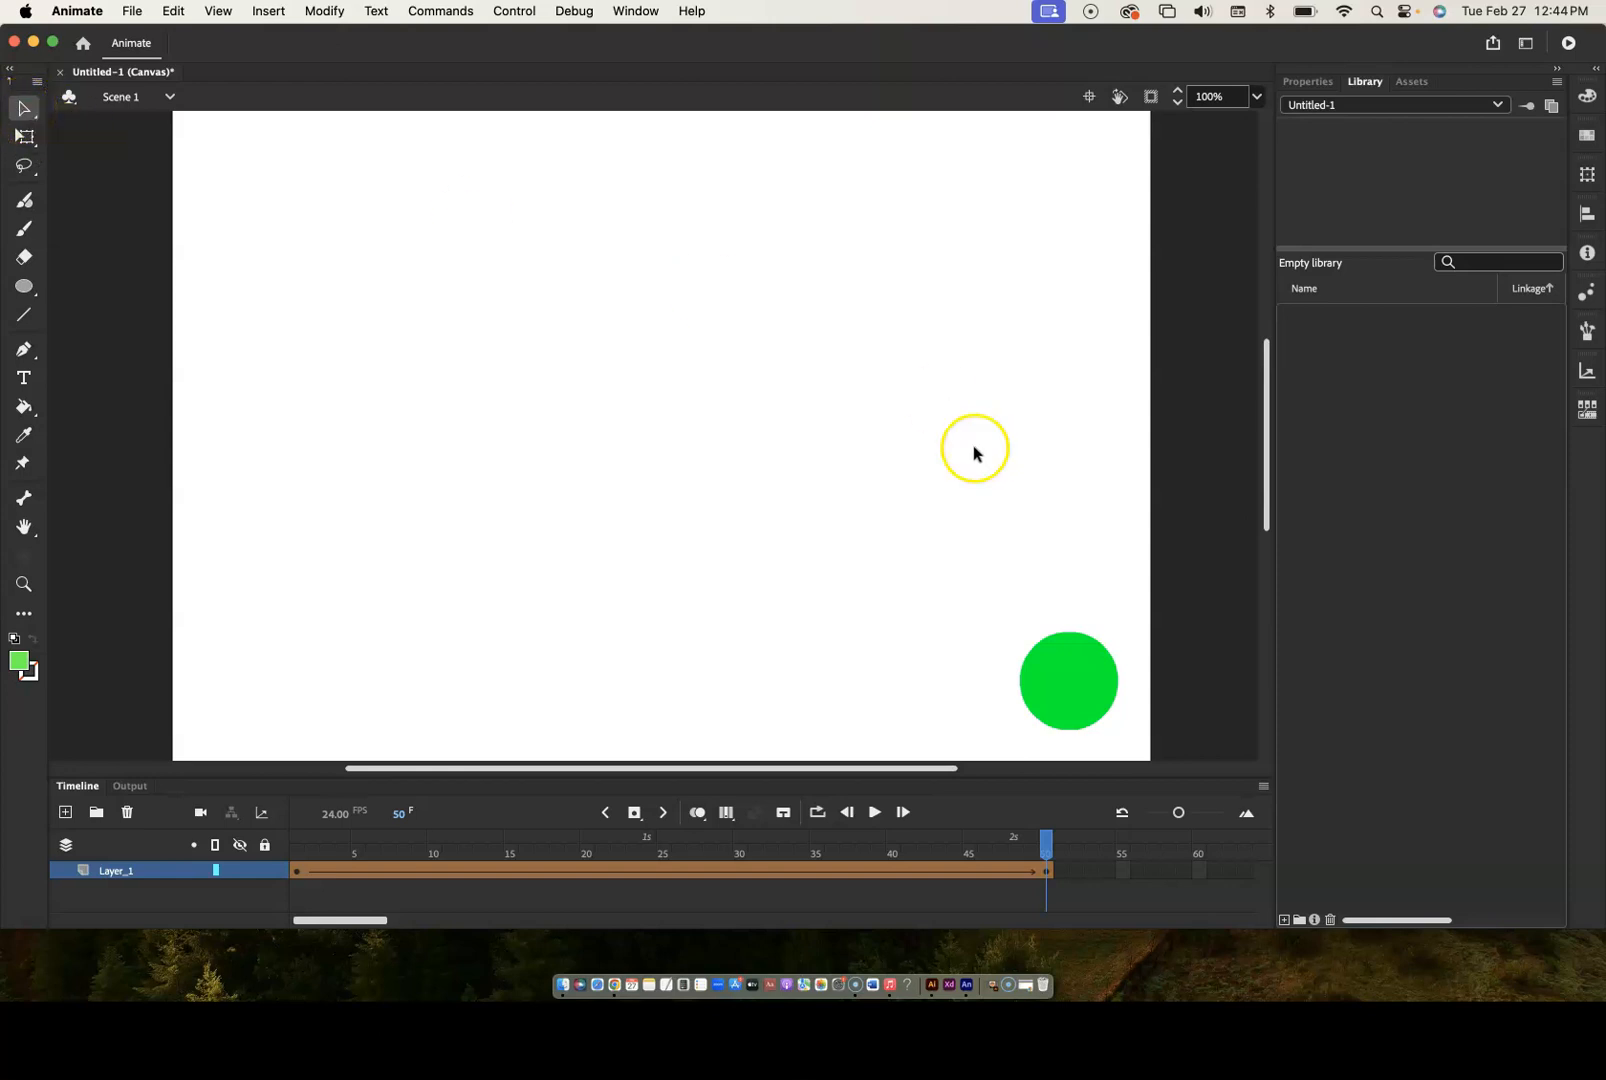
click(31, 139)
click(24, 108)
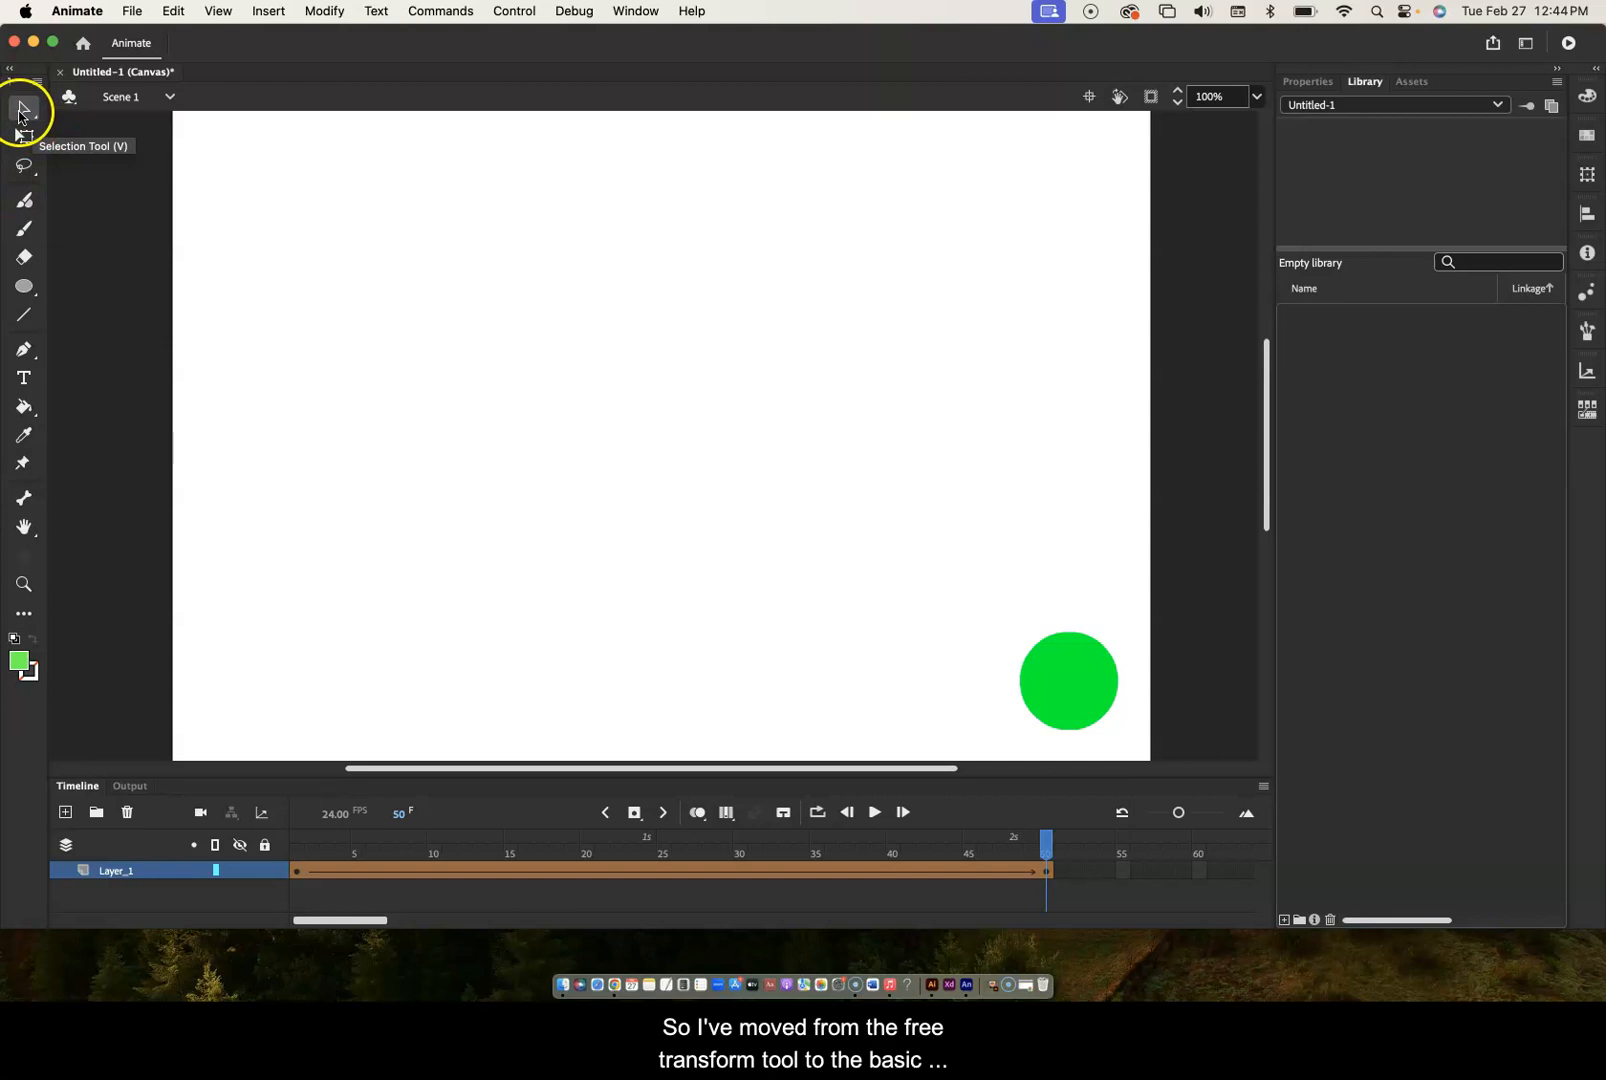
click(1103, 705)
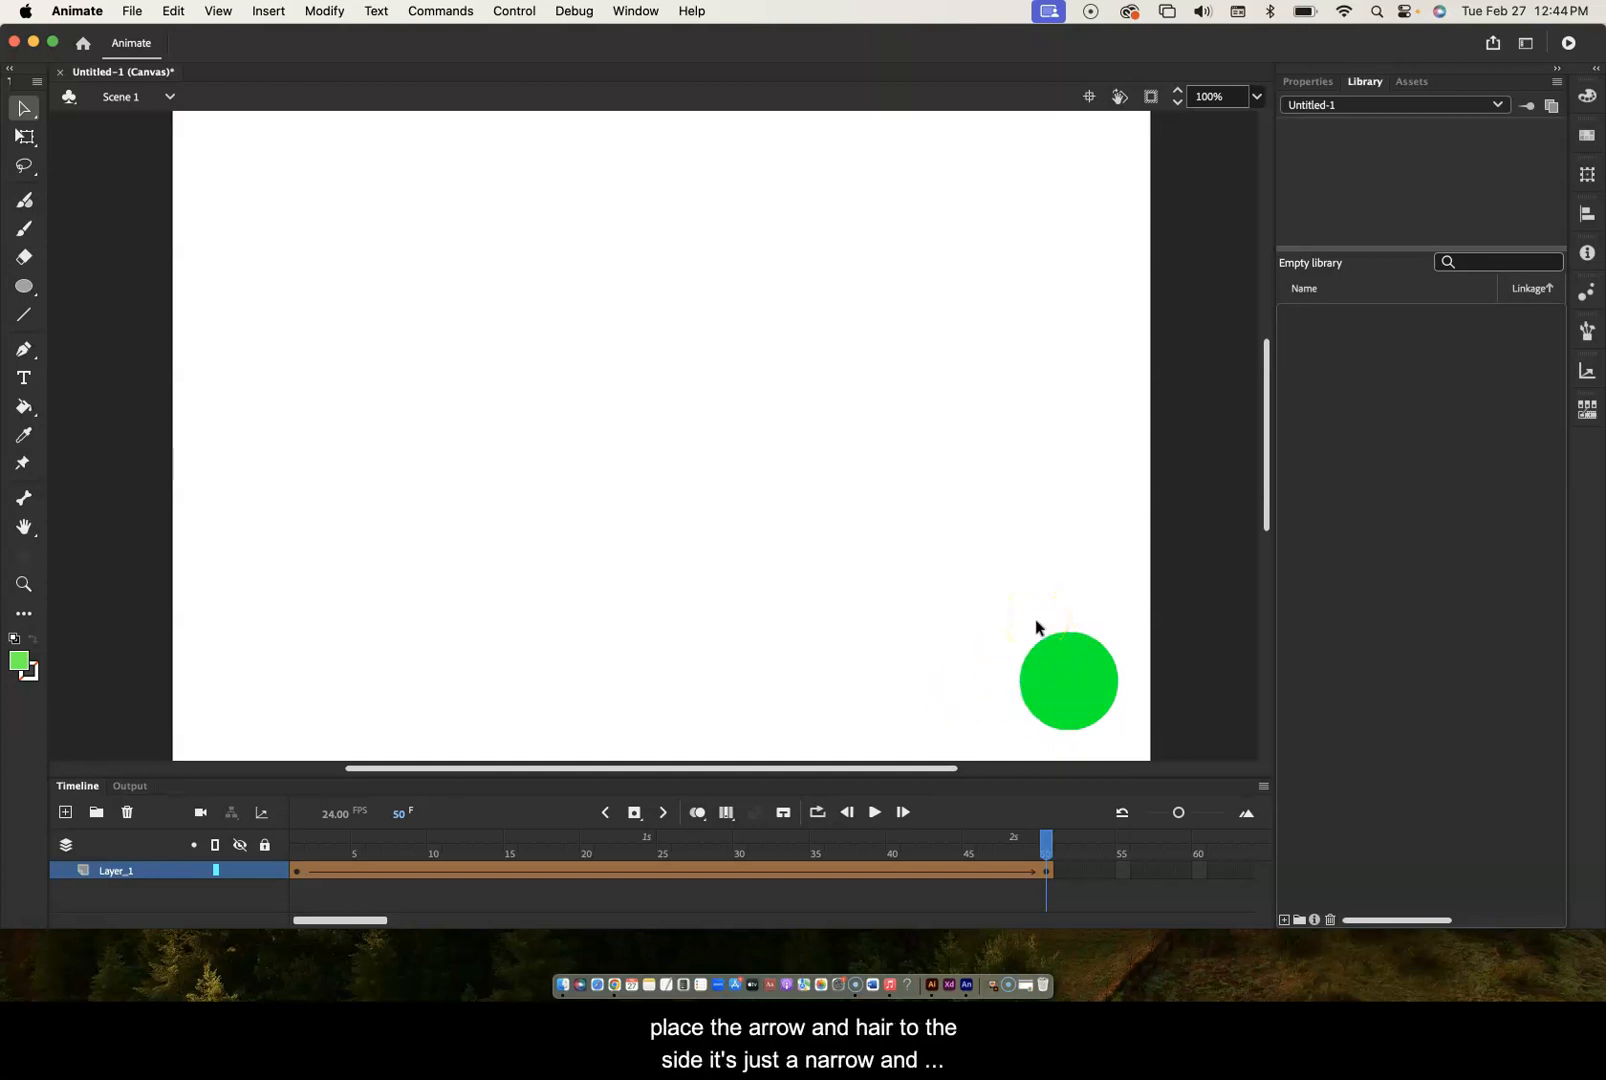
click(999, 708)
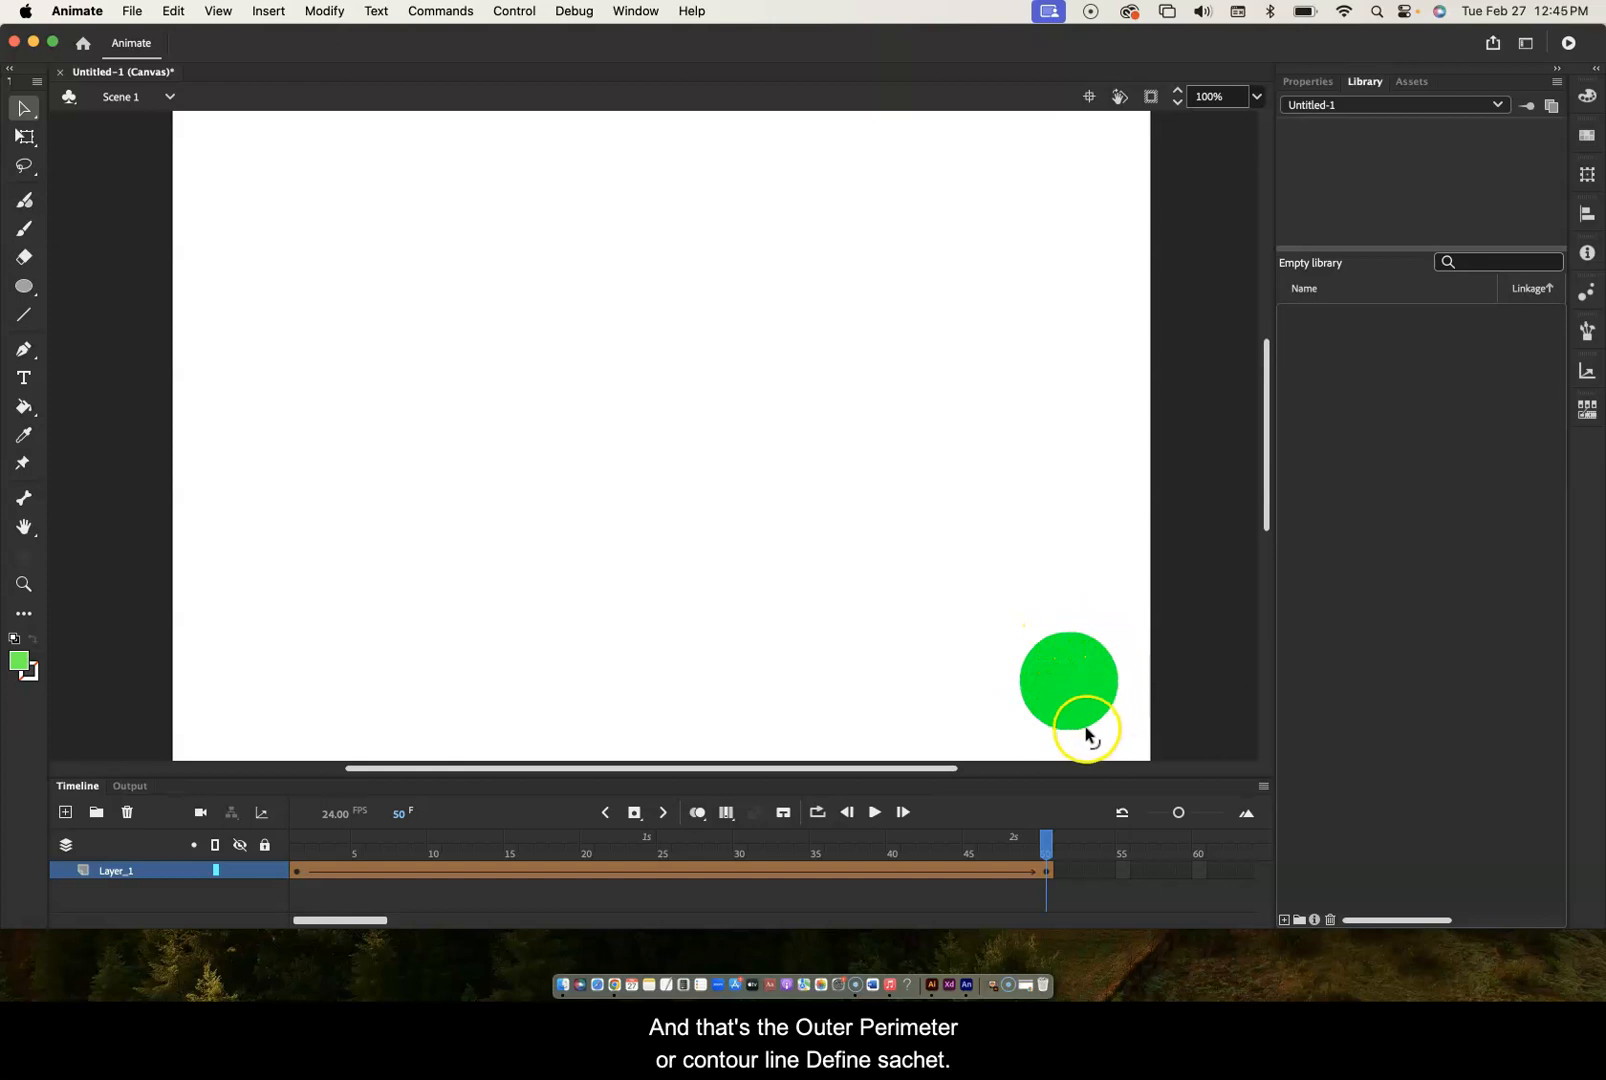
click(1021, 669)
drag(1021, 669, 1047, 614)
click(1047, 636)
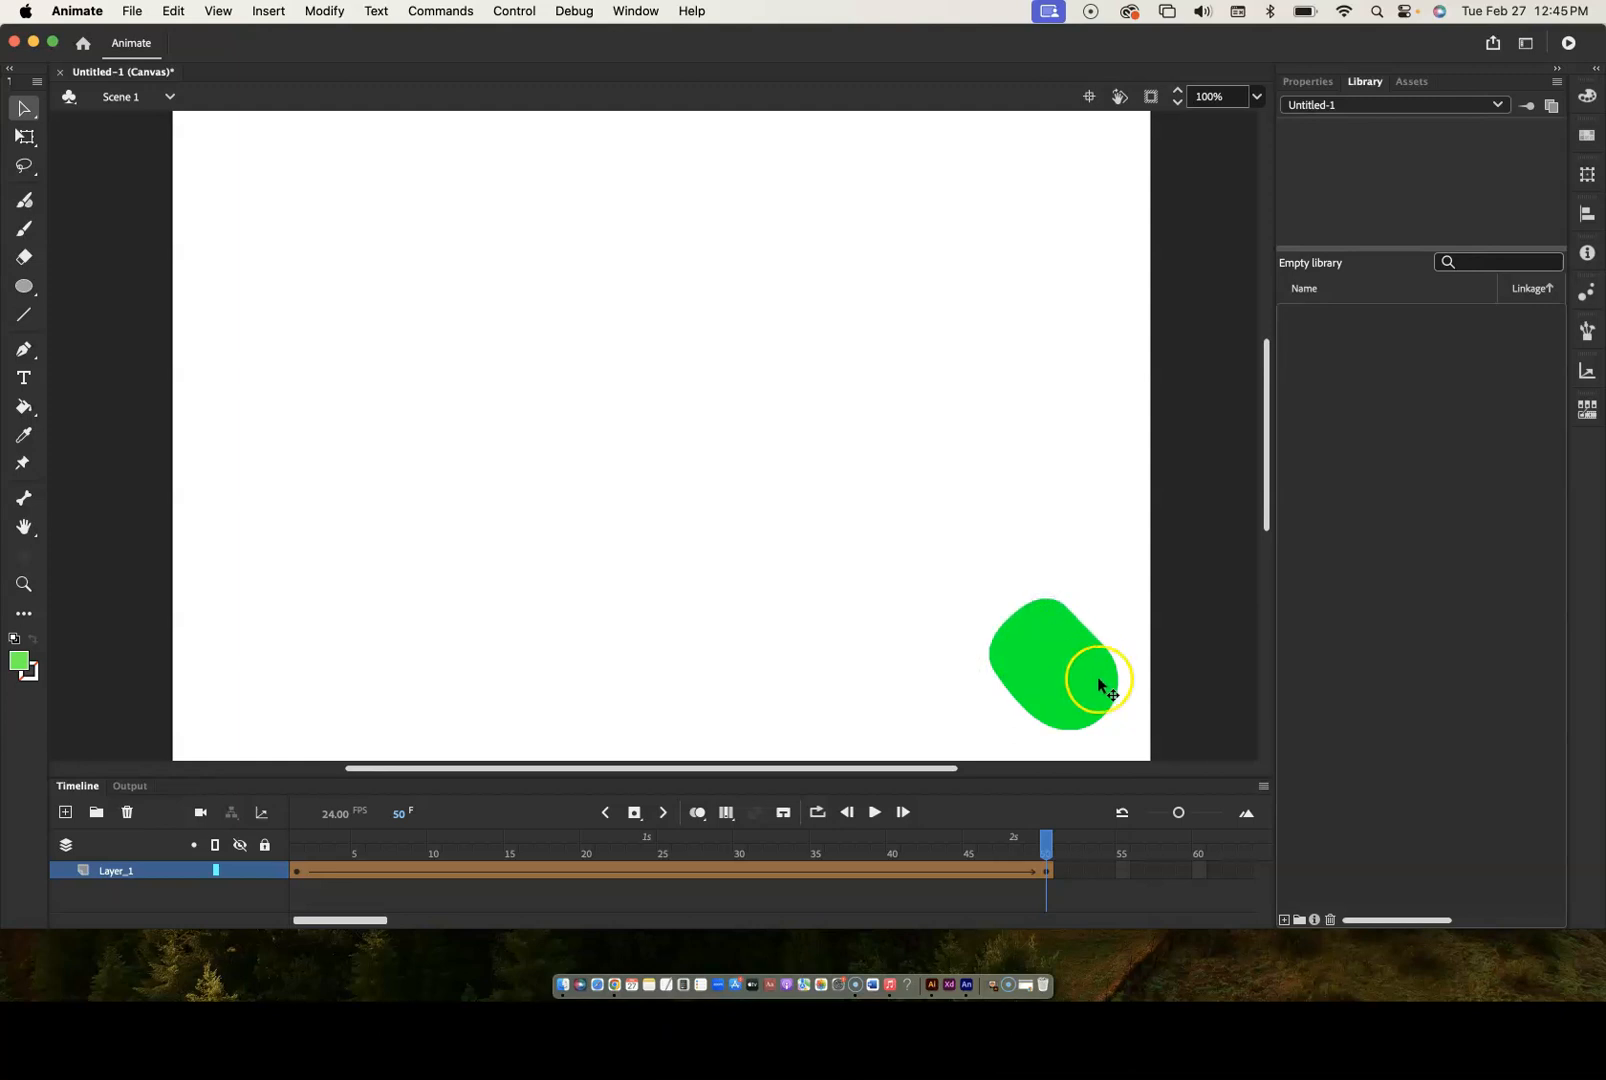
- Bend the frame 50 shape's edges into an organic blob with a wide upper lobe, narrow waist and small lower lobe
drag(1068, 728, 1123, 712)
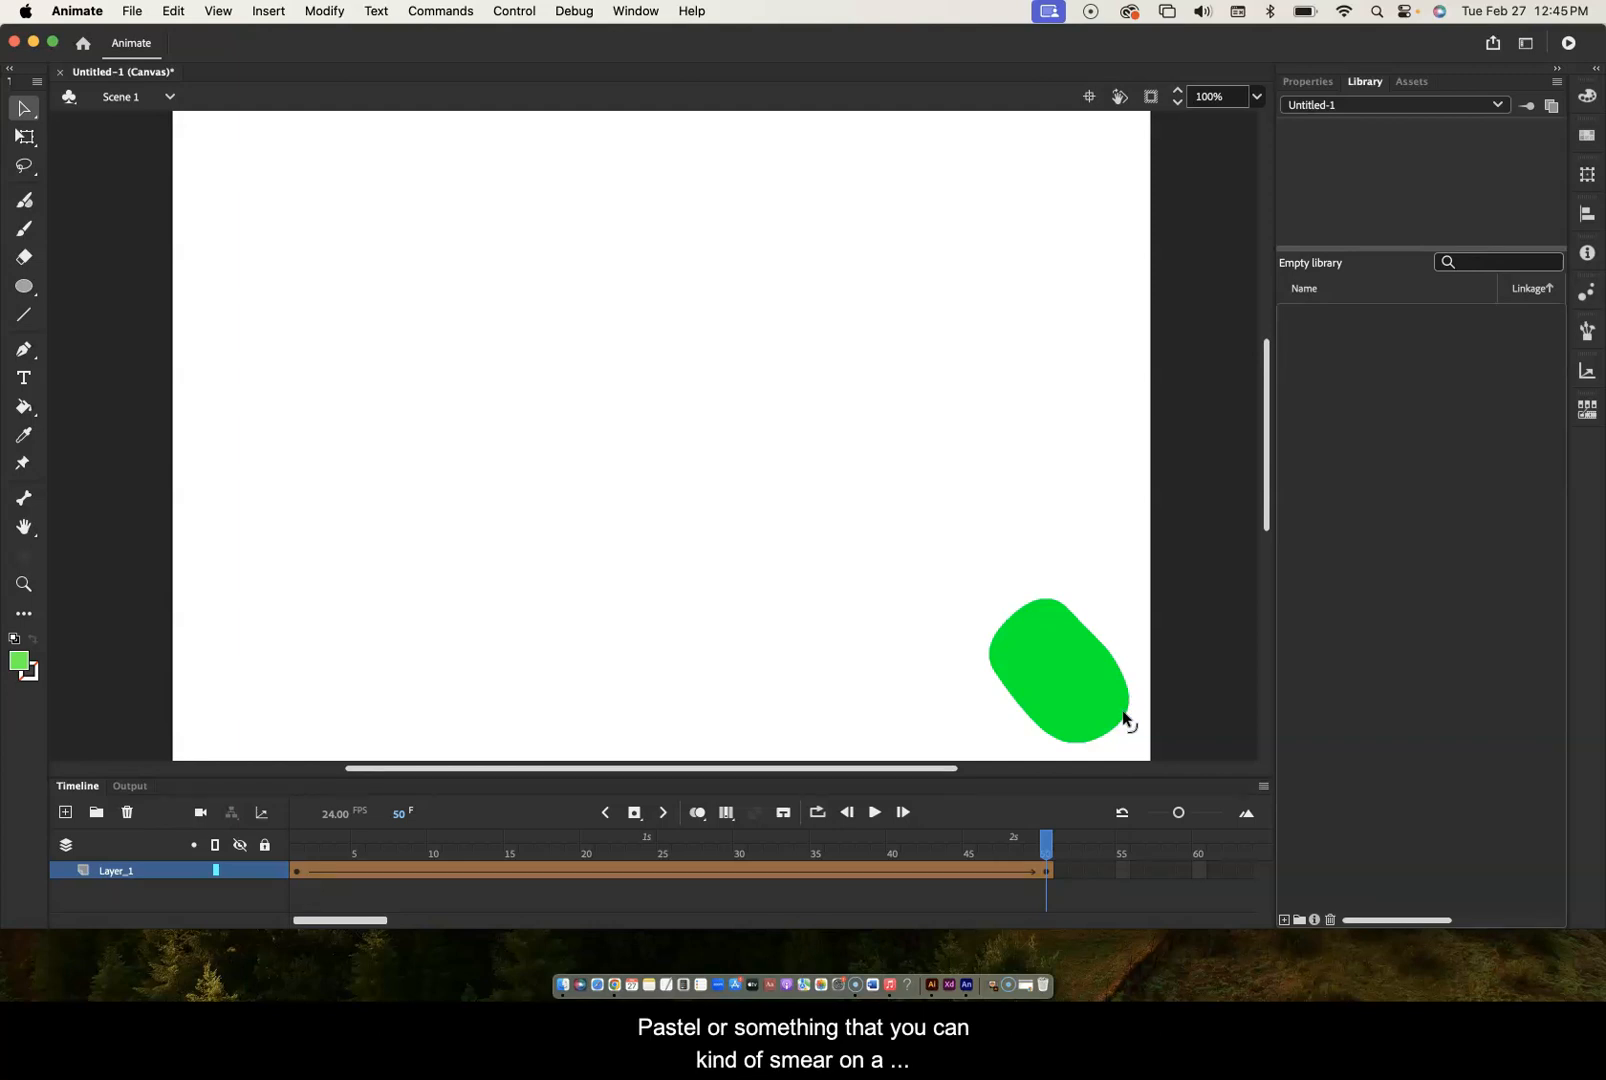
drag(1076, 621, 1117, 658)
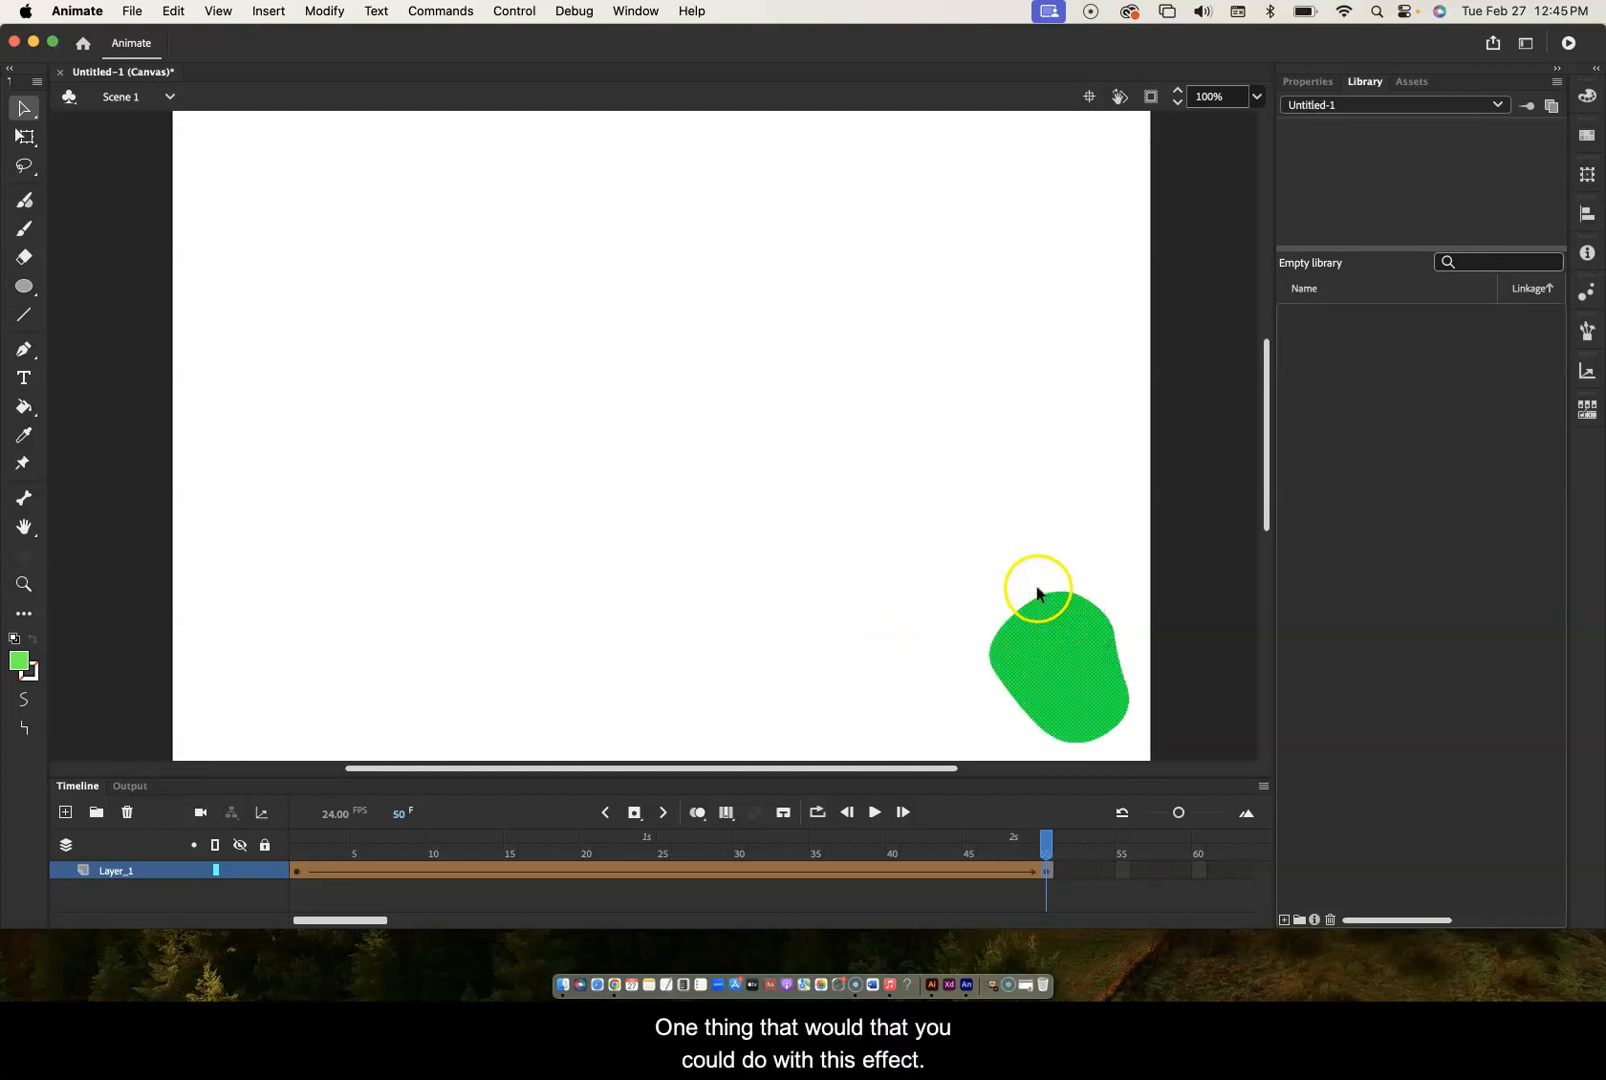
click(966, 592)
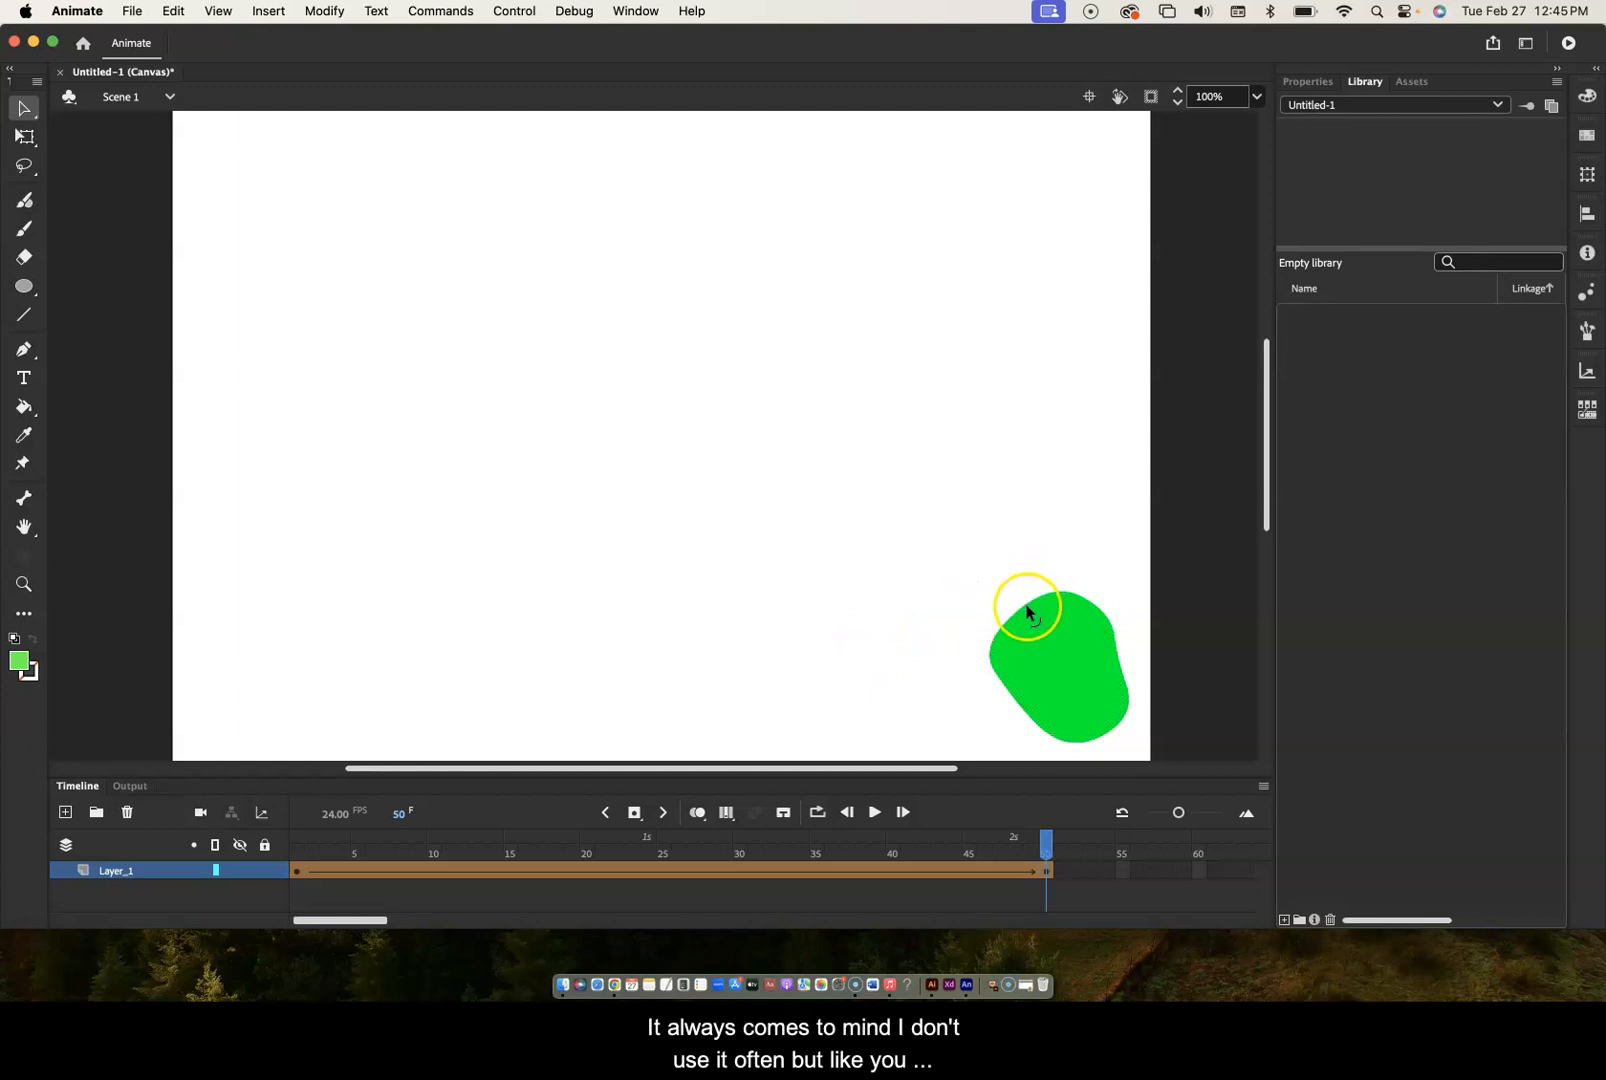
drag(1027, 612, 997, 574)
mouse_move(1012, 697)
mouse_down()
mouse_move(1122, 615)
mouse_move(1010, 548)
mouse_move(1062, 574)
mouse_up()
mouse_move(1121, 668)
mouse_down()
mouse_move(1136, 652)
mouse_move(1109, 659)
mouse_up()
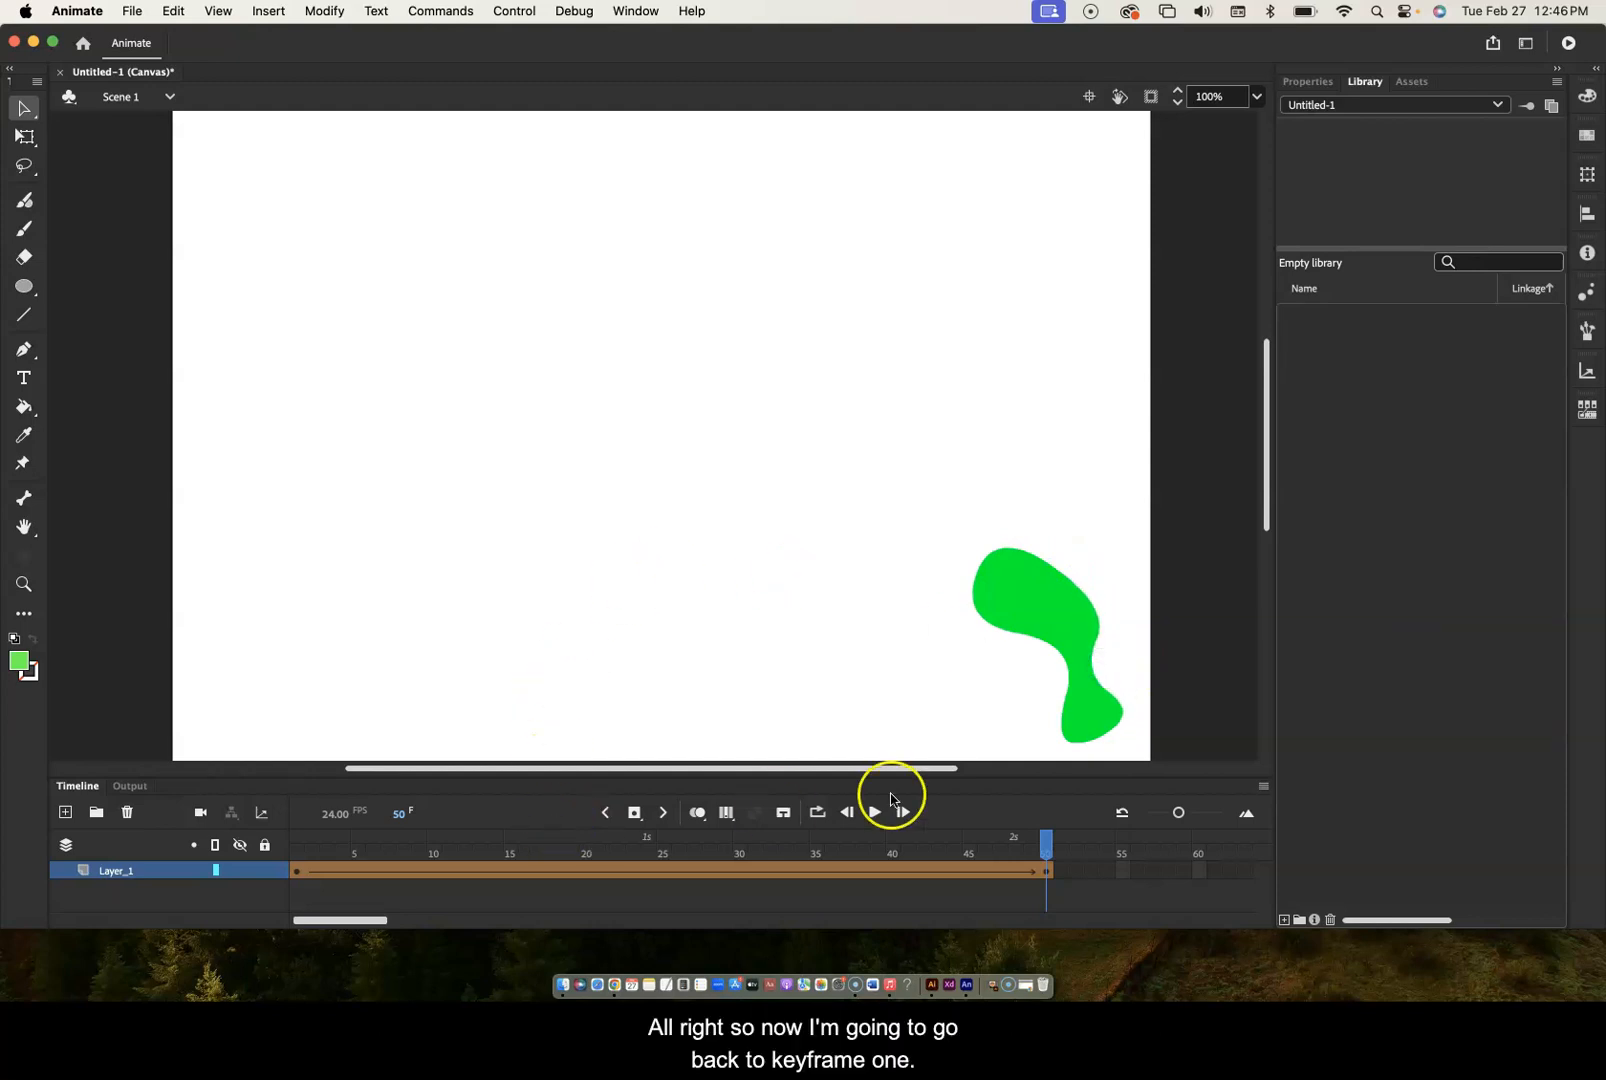
- Play the tween from frame 1 to preview the circle morphing into the organic shape
click(297, 872)
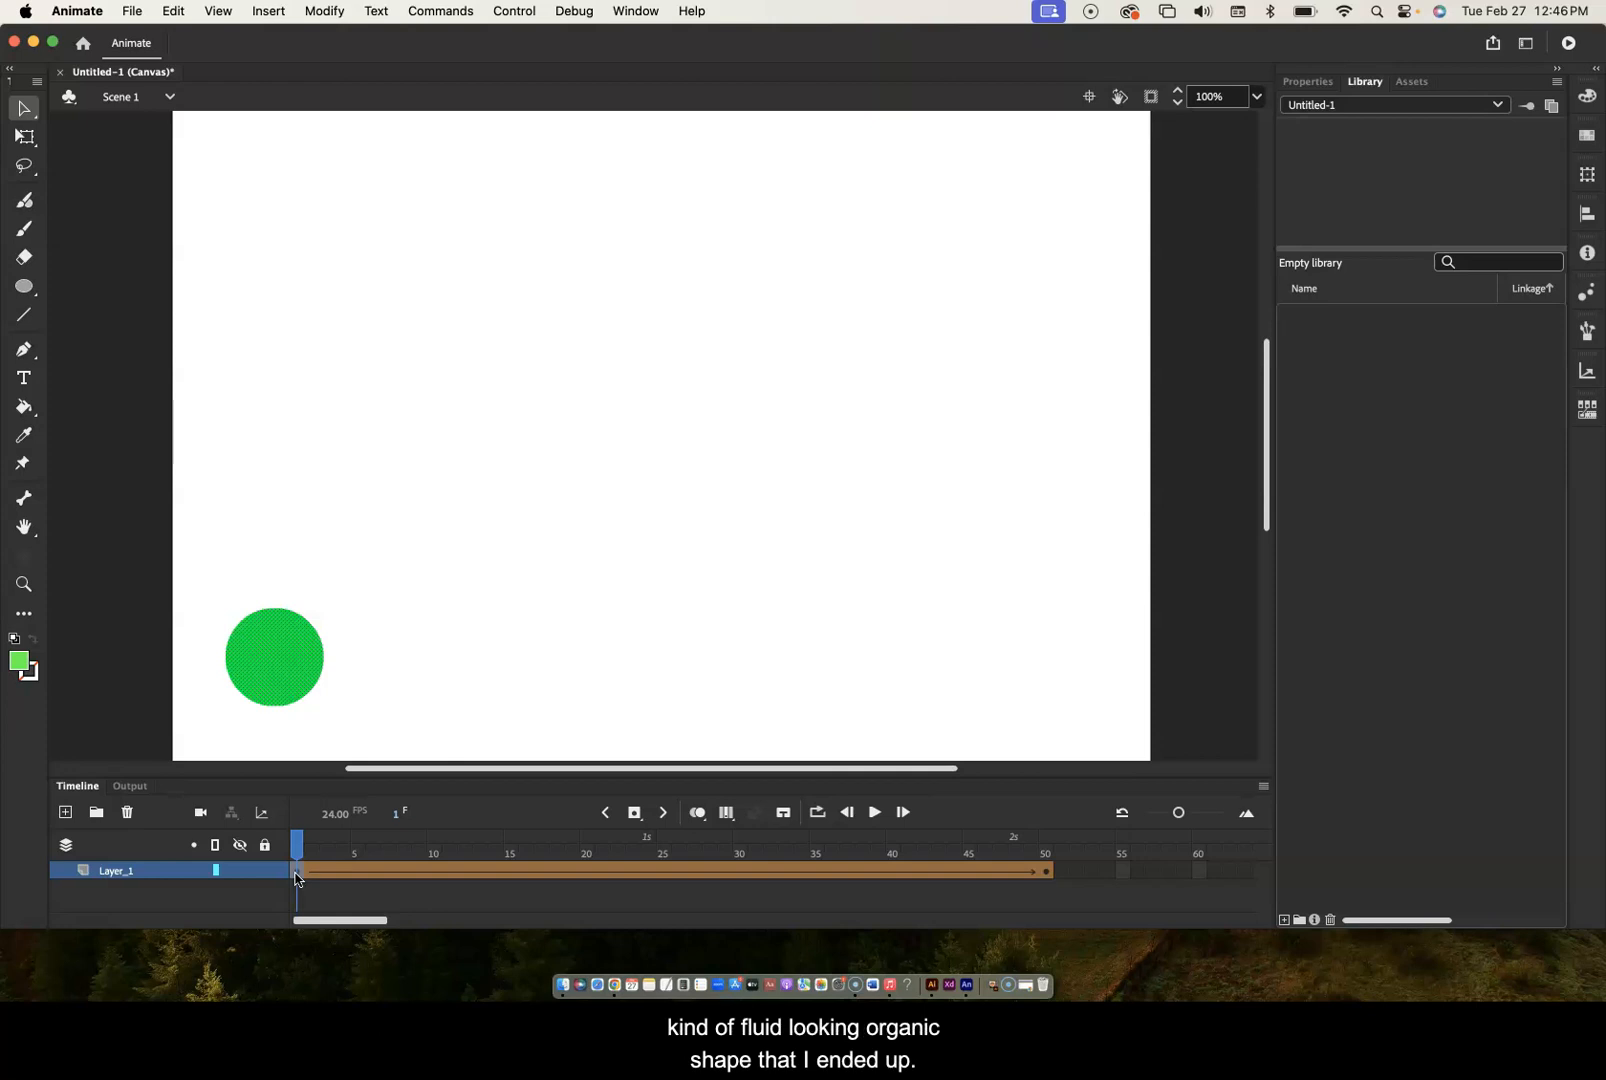
key(Return)
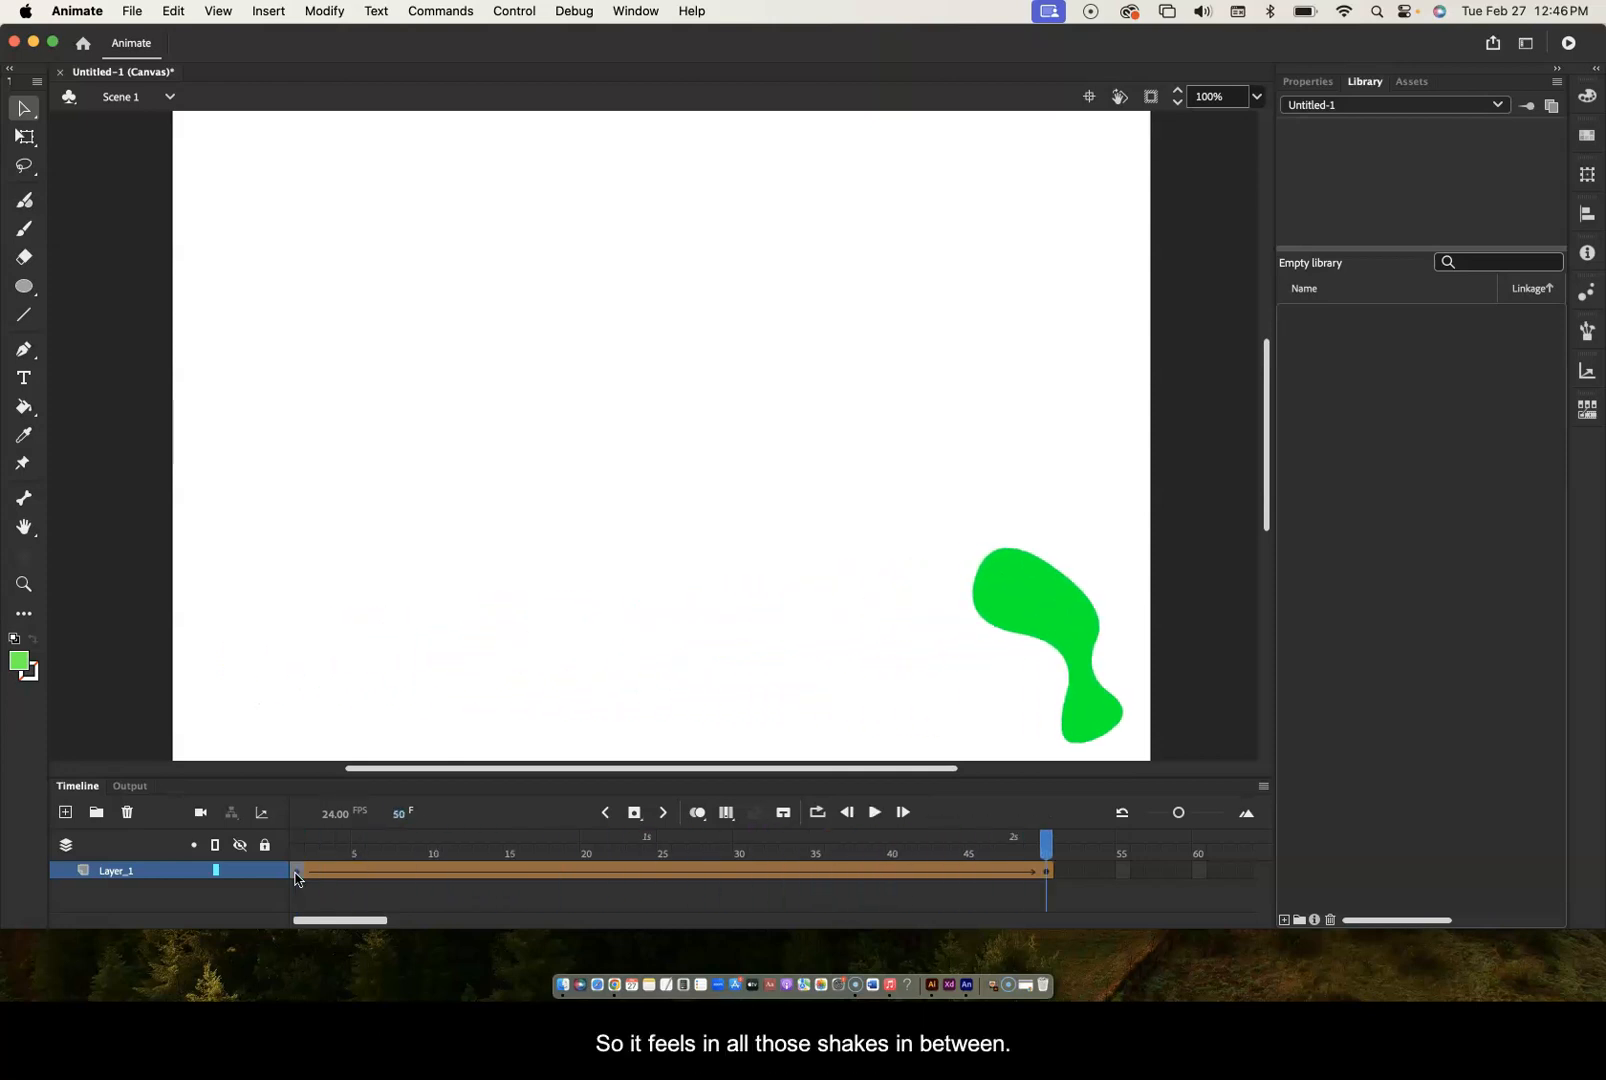
key(Return)
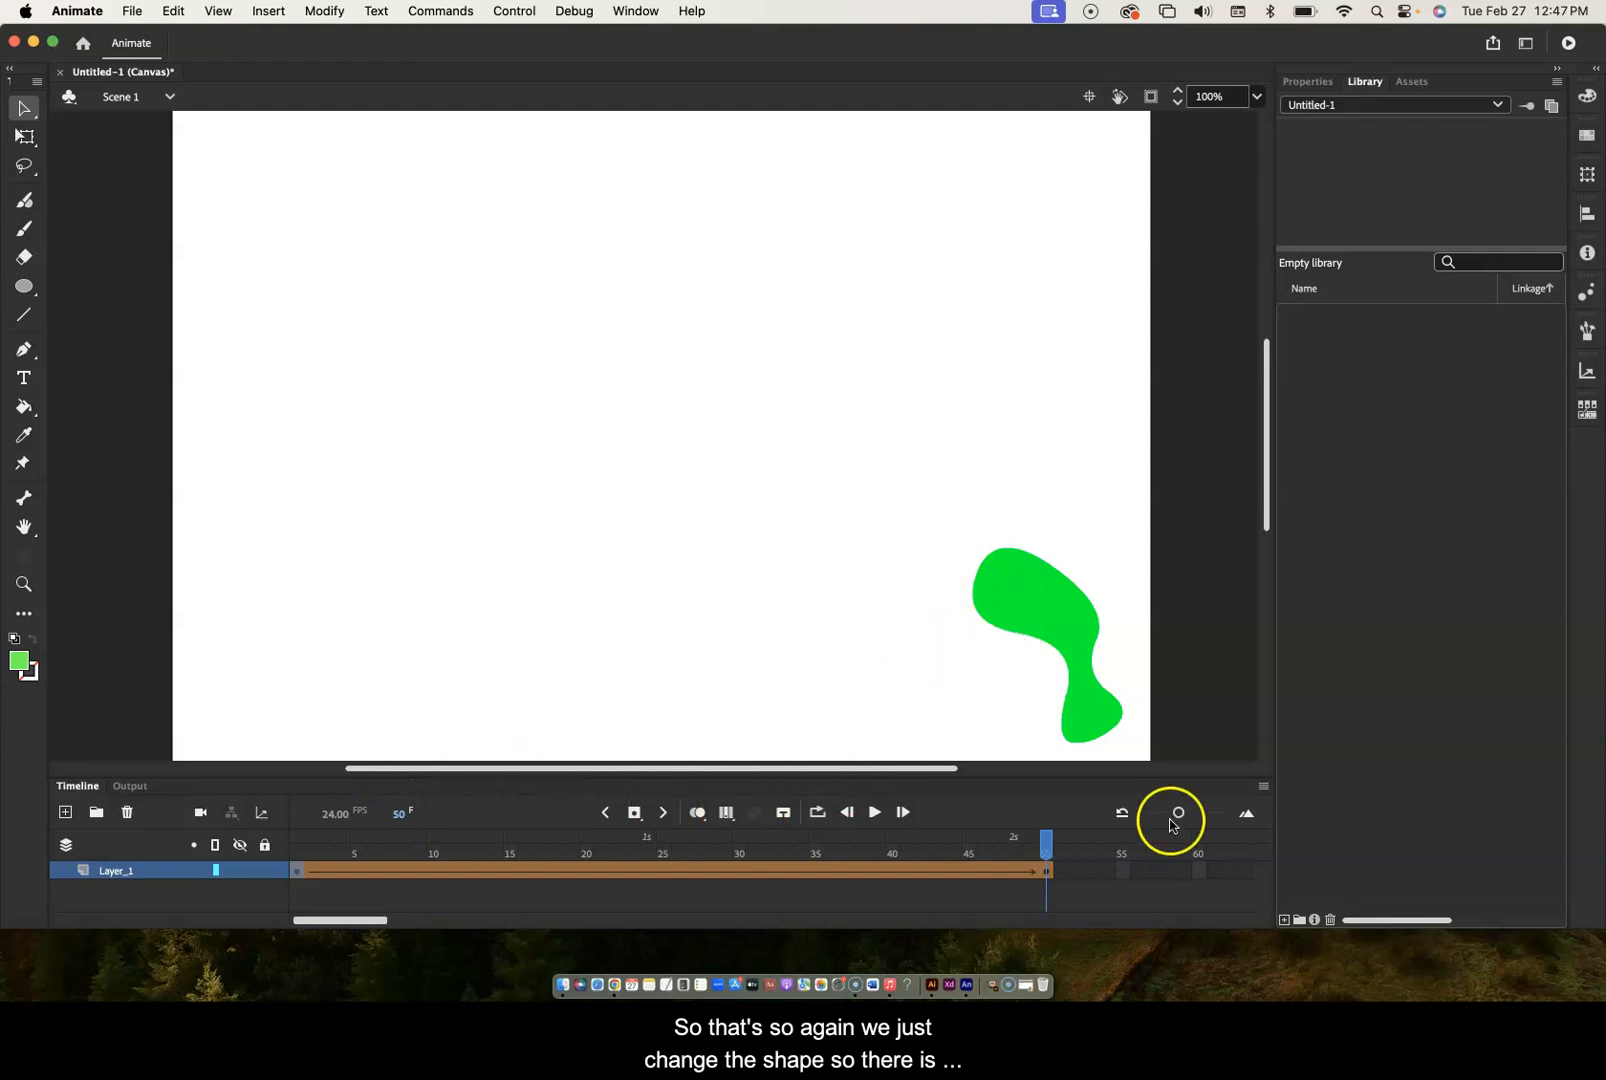
drag(1045, 840, 1193, 832)
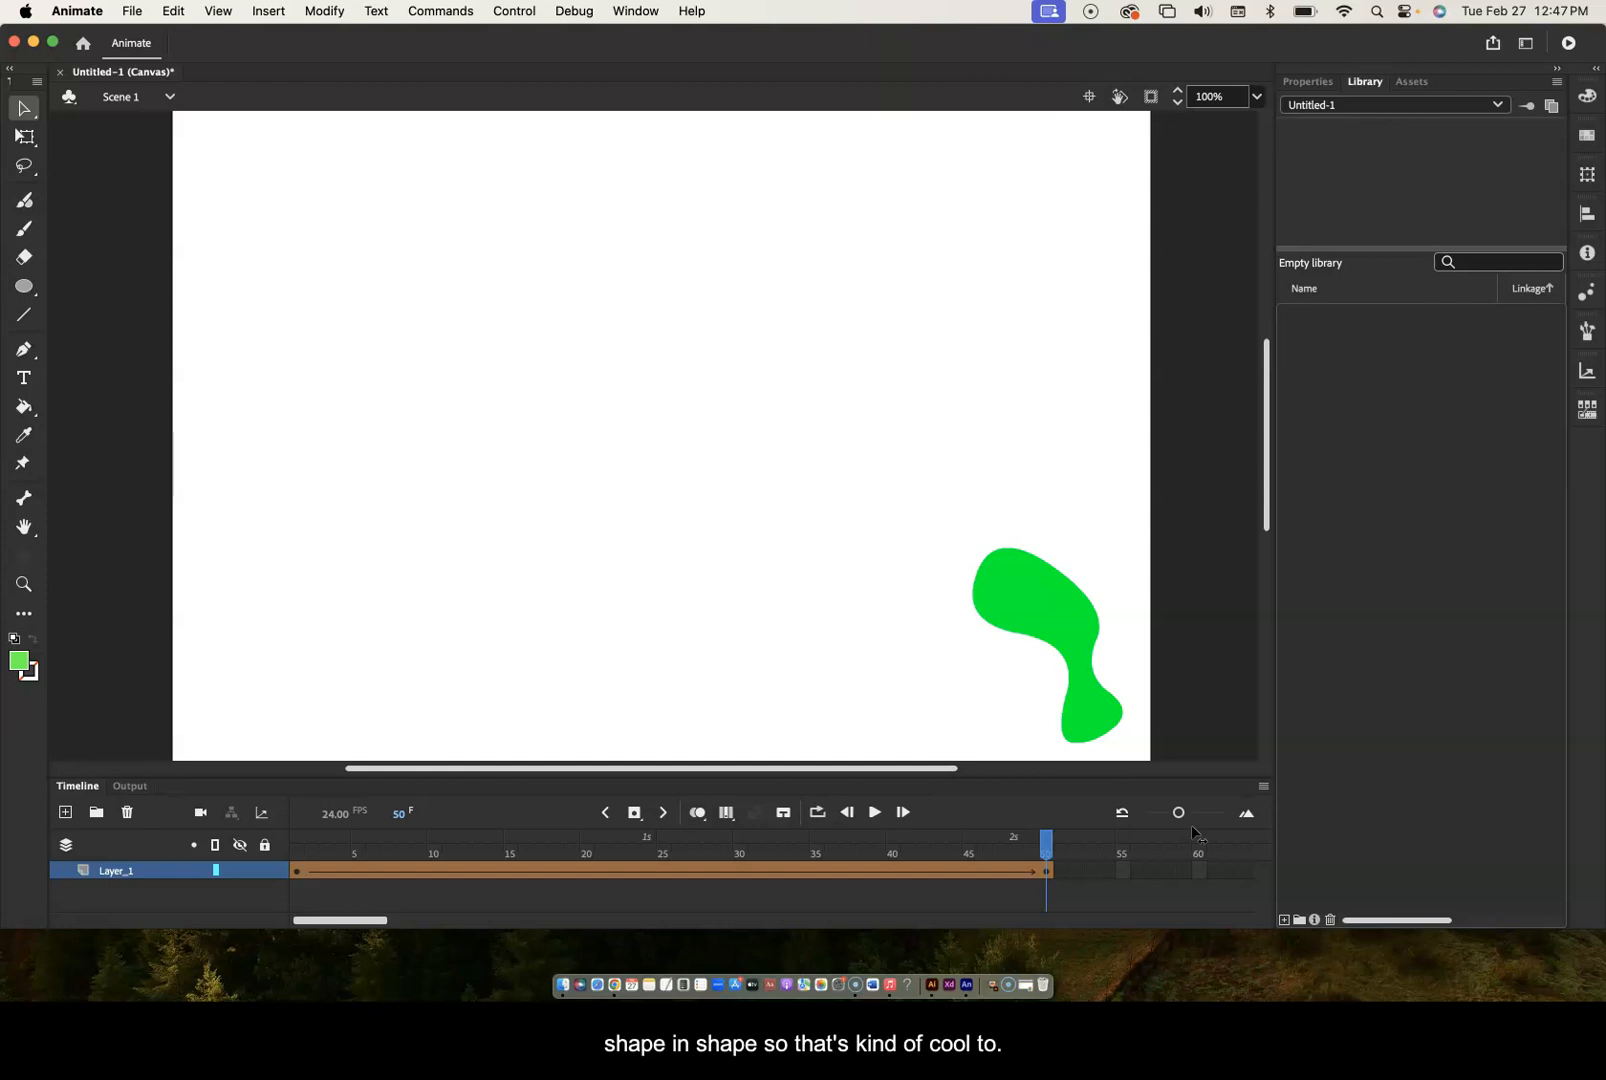
- Change the fill of the organic shape at the frame 50 keyframe to light orange
click(1045, 870)
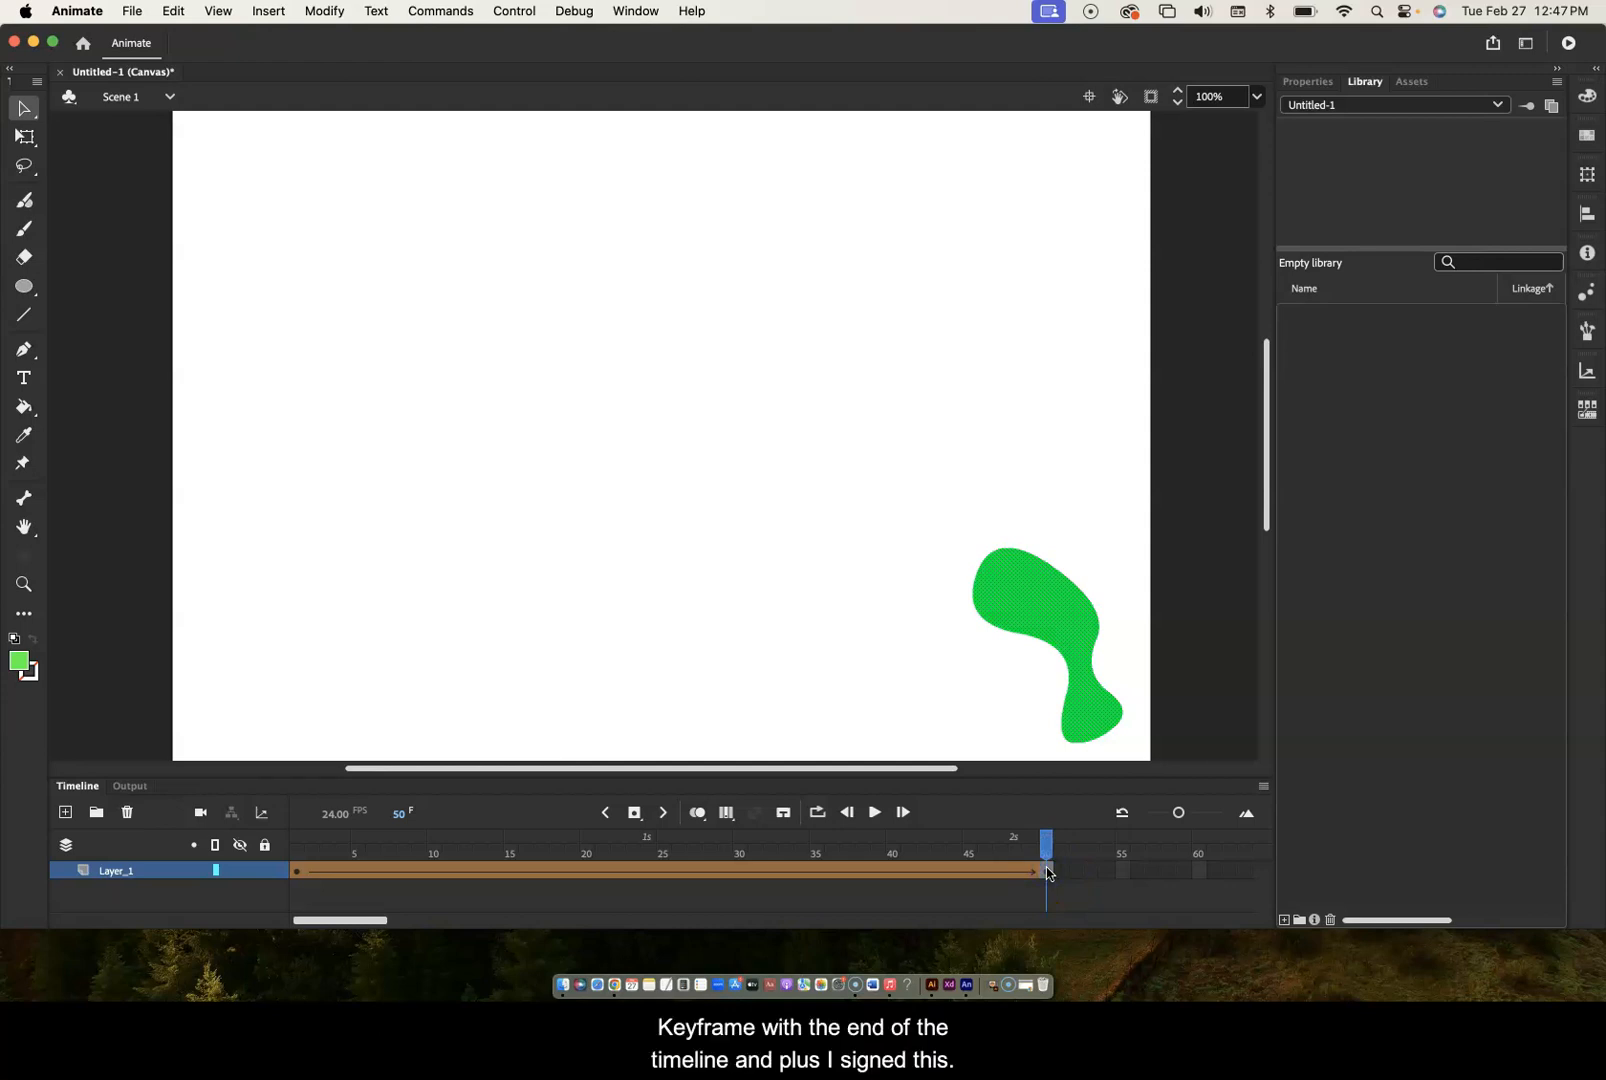
click(1046, 867)
click(1041, 588)
click(19, 662)
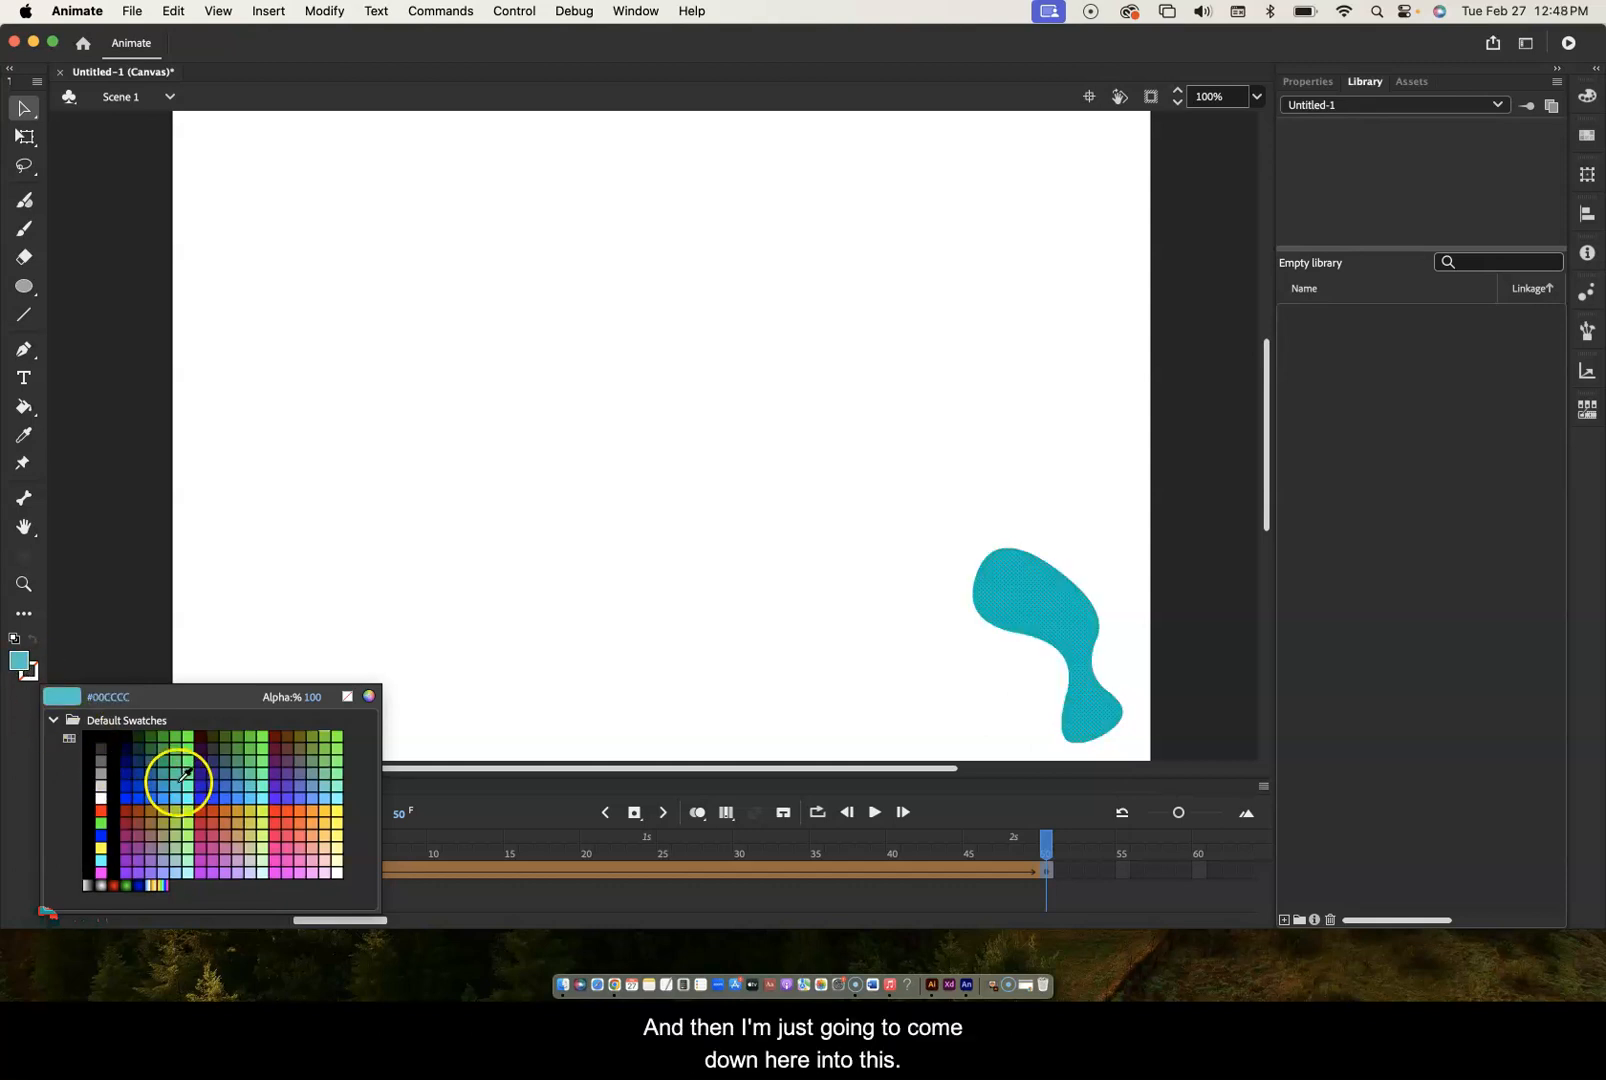
click(318, 831)
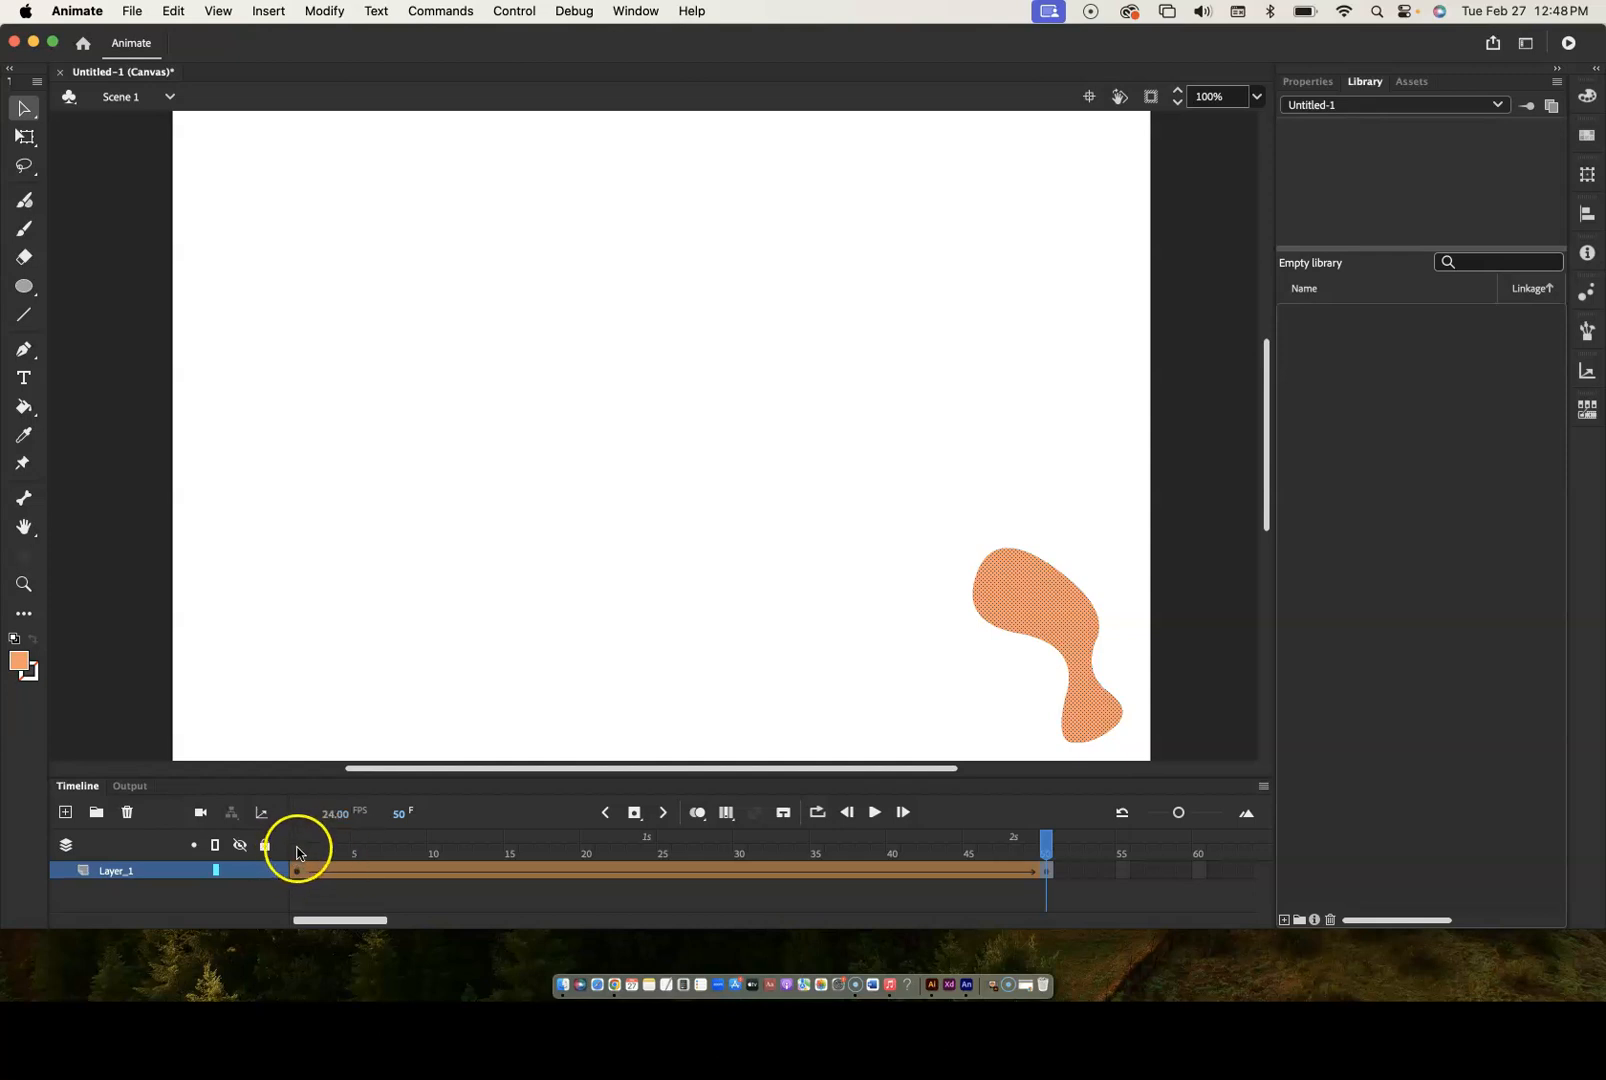
- Play the tween from frame 1 to check the combined shape and colour change
click(297, 870)
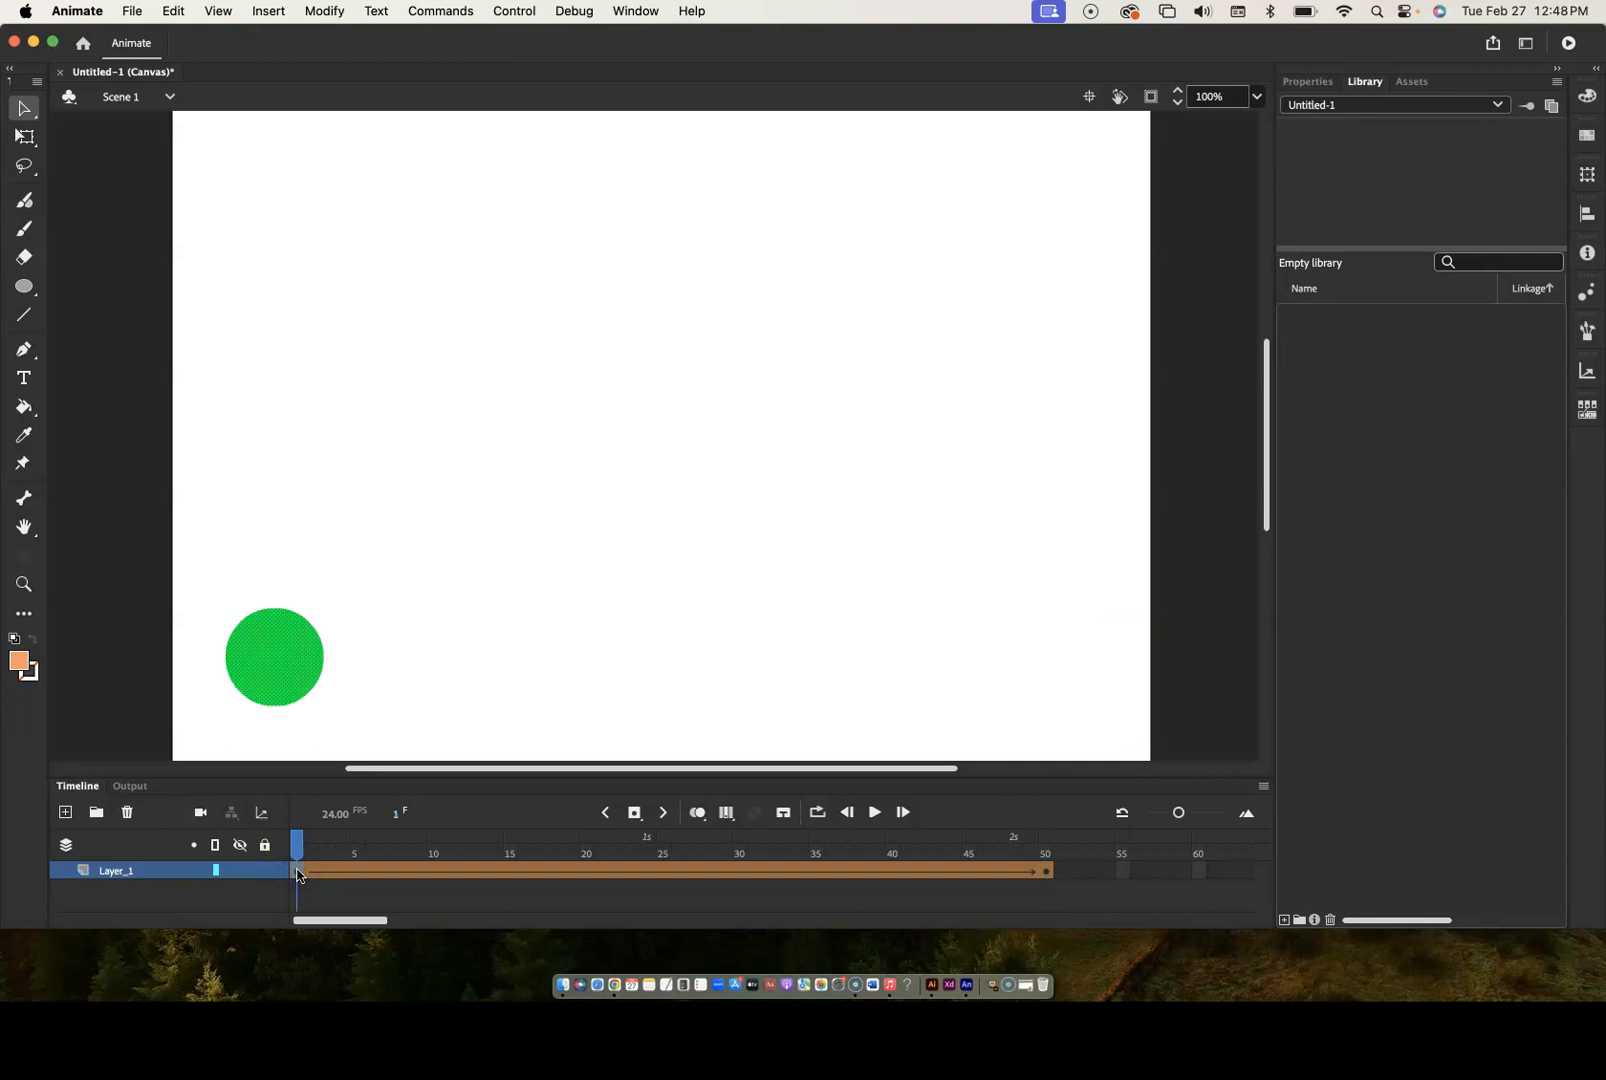
key(Return)
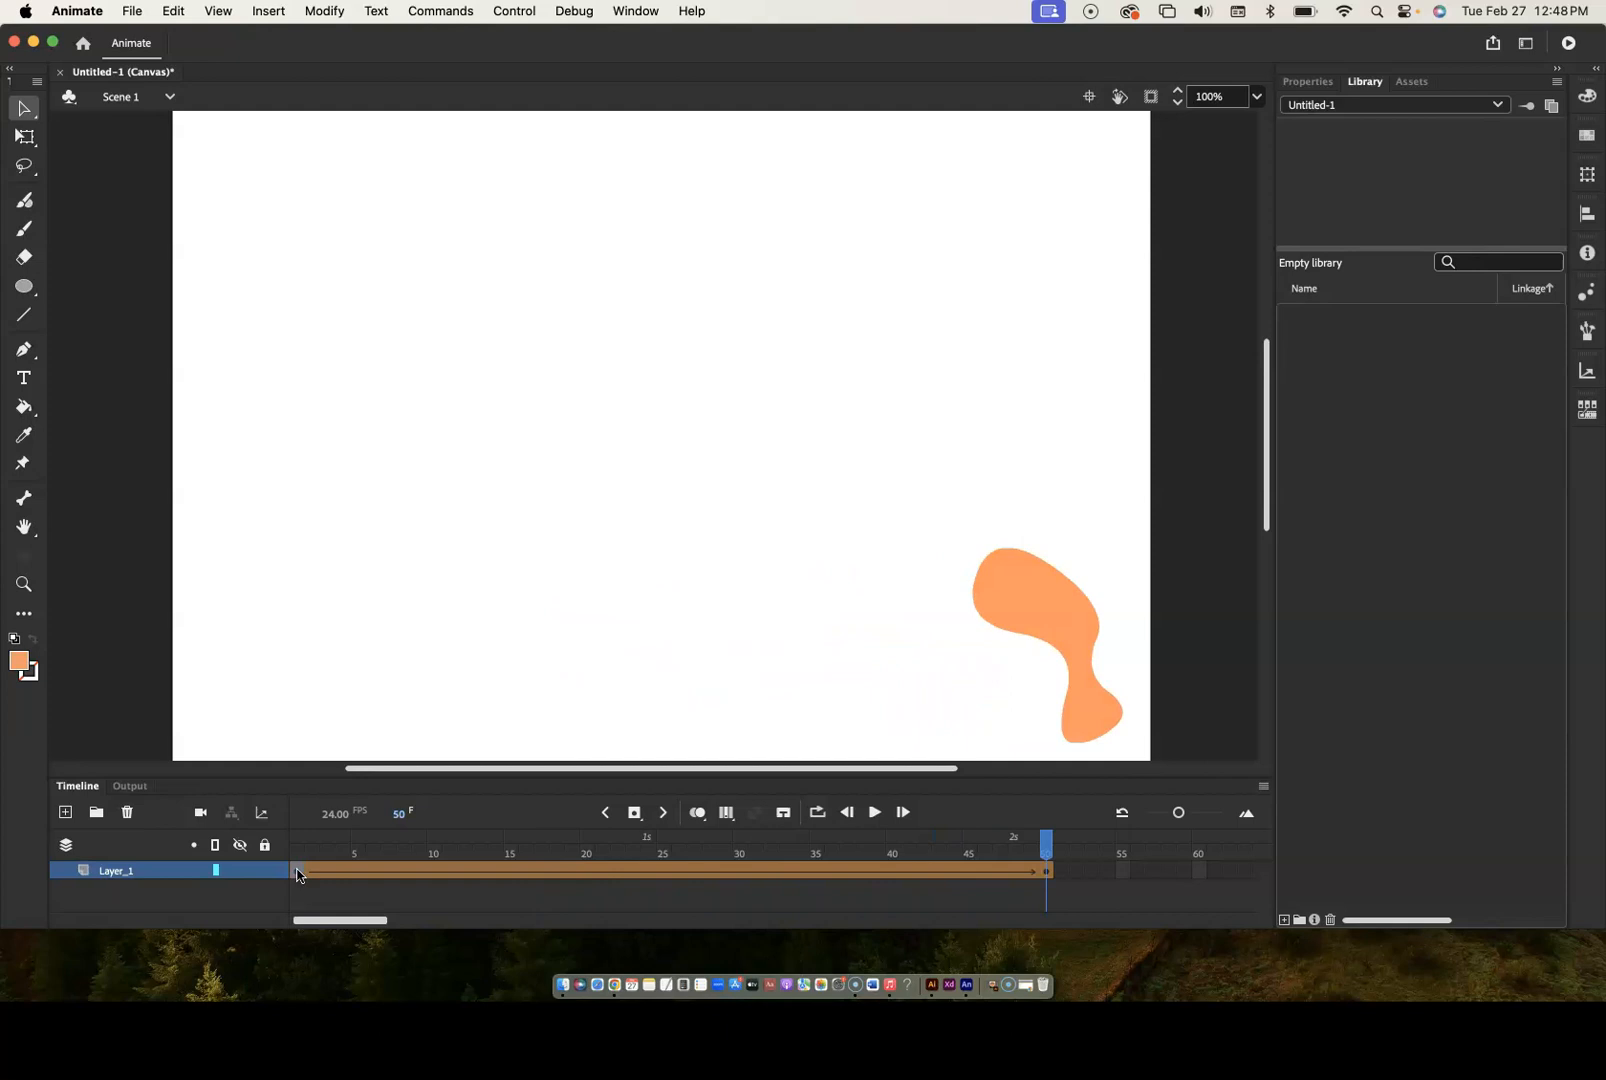
key(Return)
key(Return)
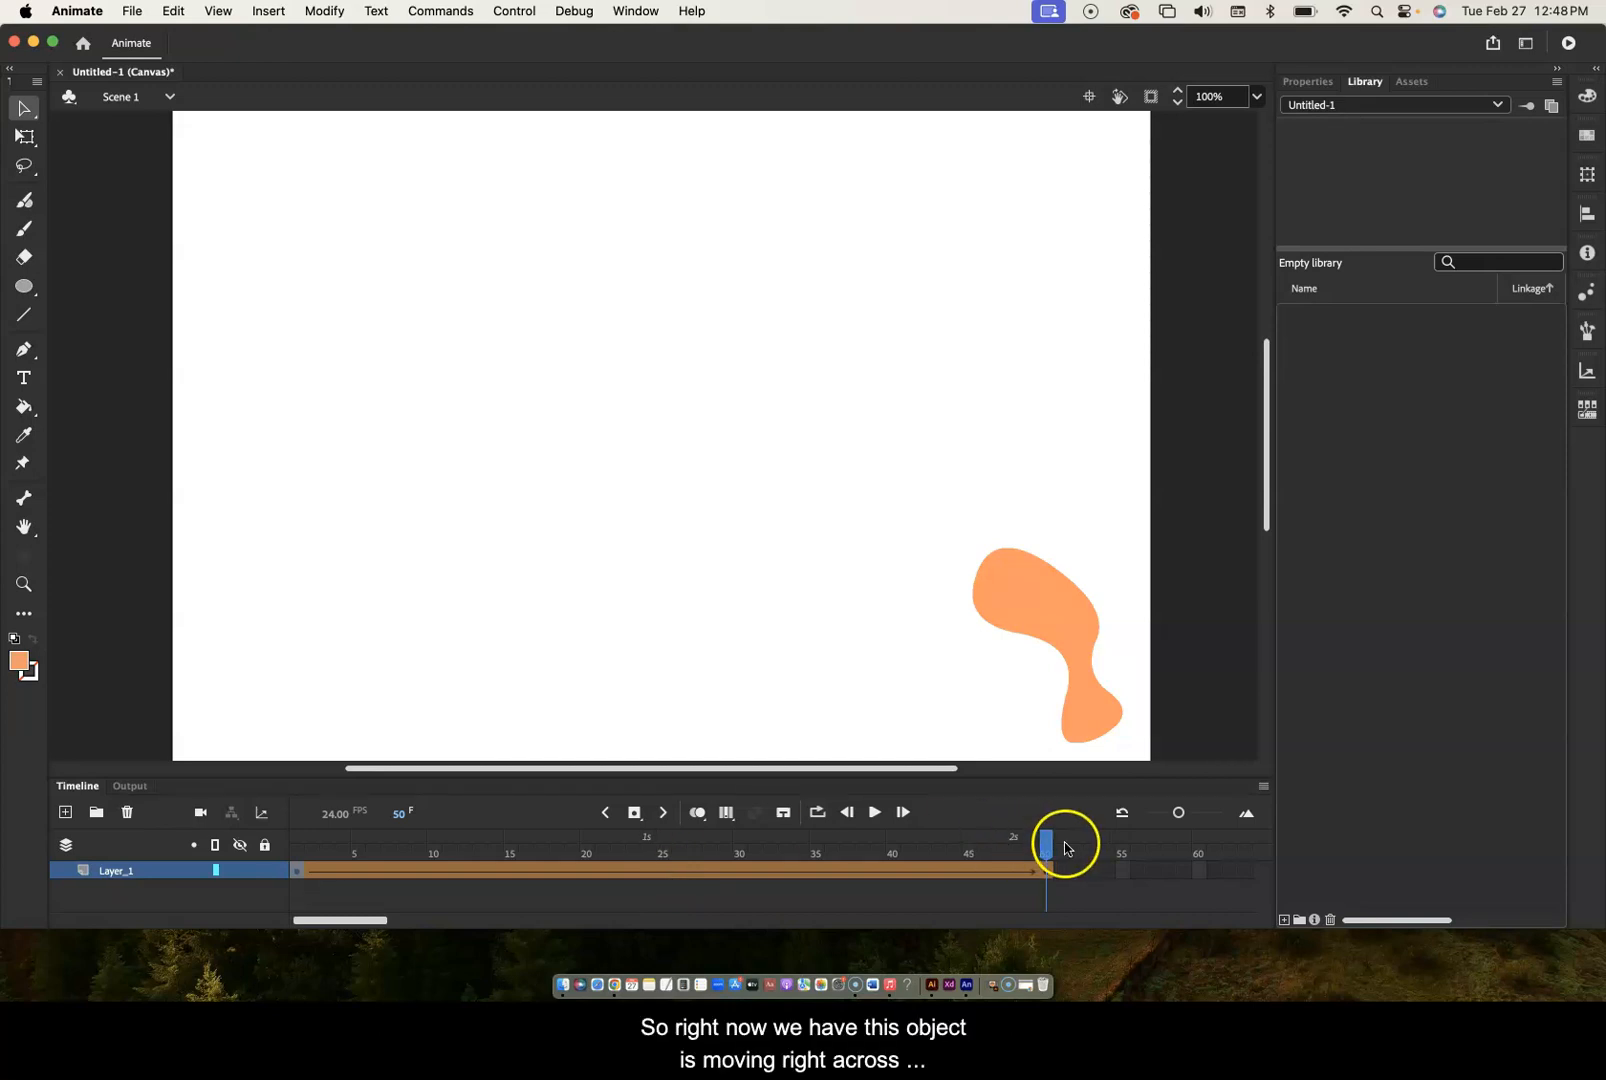
- Insert a keyframe at frame 25 of Layer_1, midway through the tween, and scrub the playhead back to frame 20
drag(1046, 845, 649, 848)
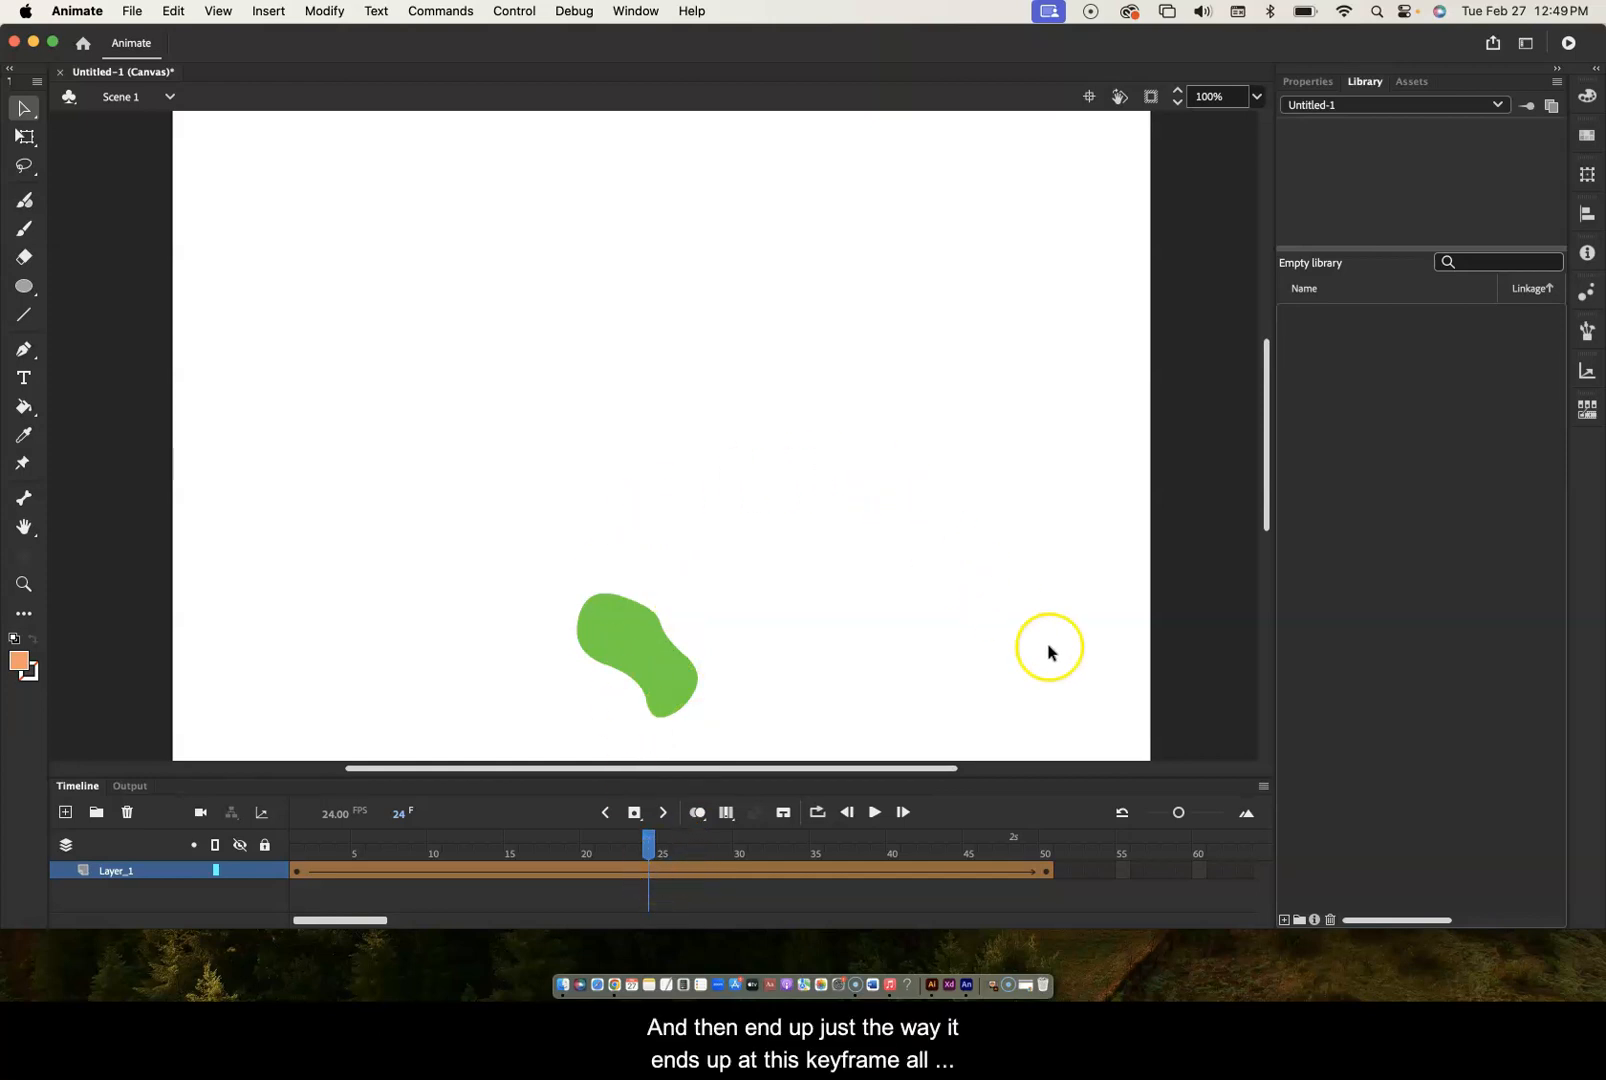
mouse_move(652, 845)
mouse_down()
mouse_move(1046, 848)
mouse_move(800, 842)
mouse_move(642, 815)
mouse_up()
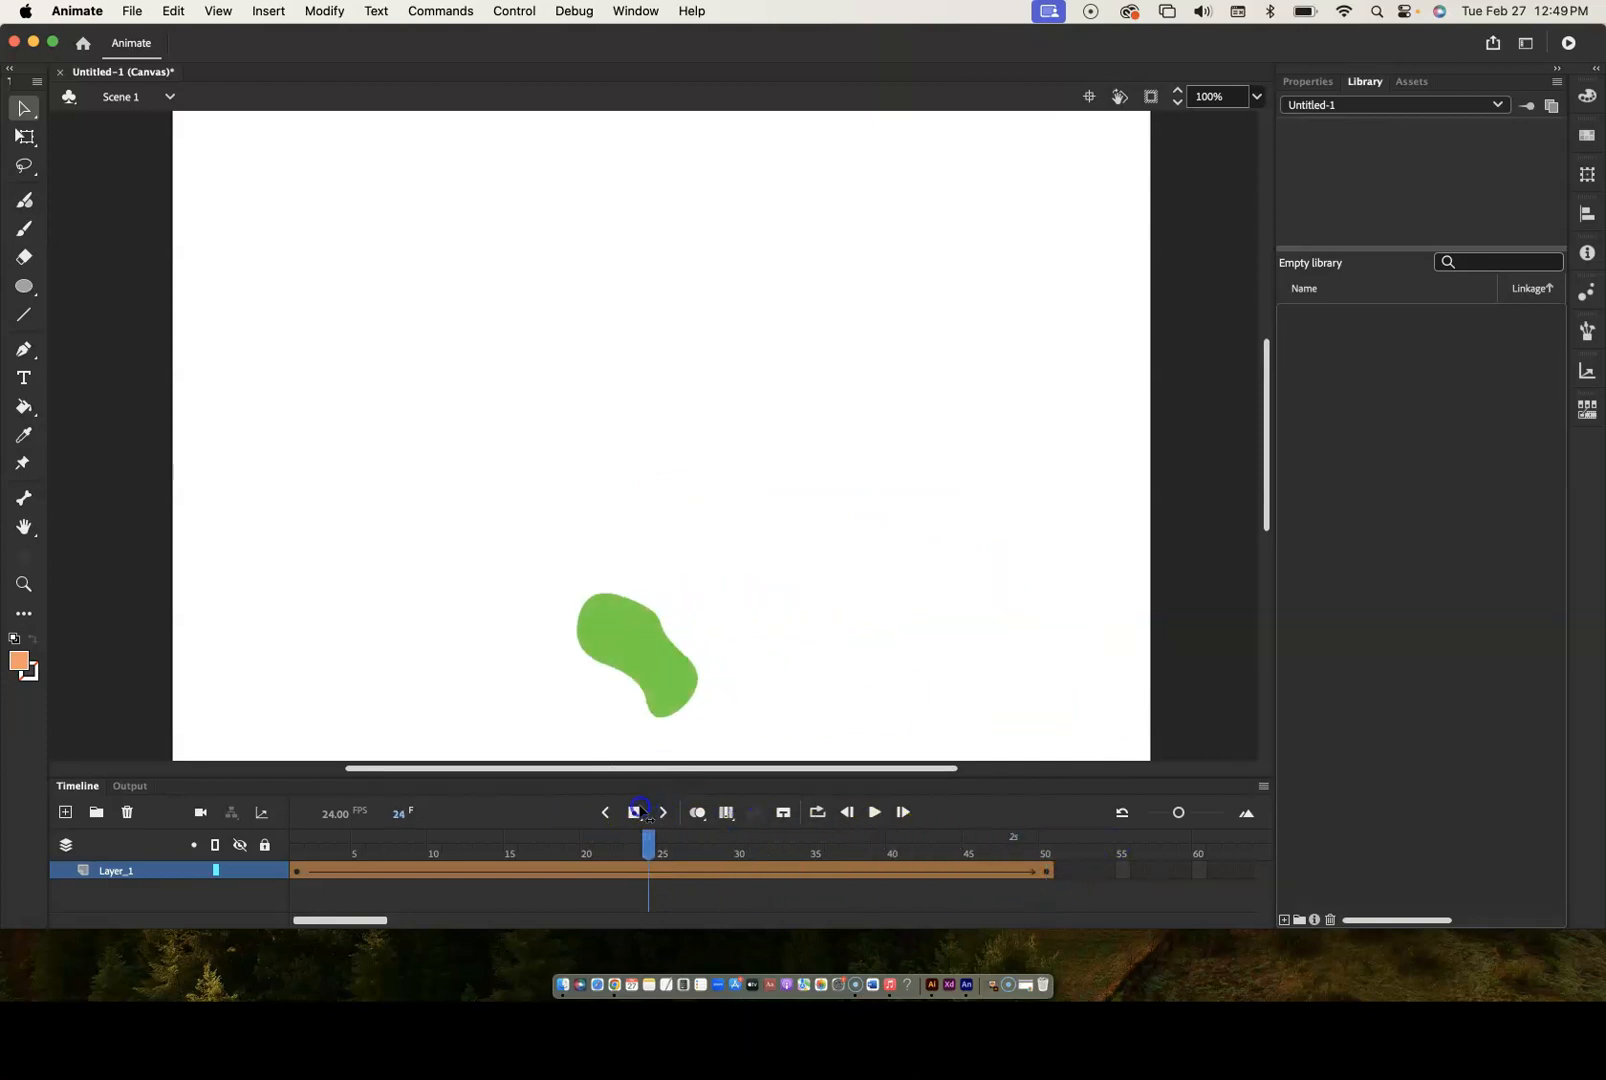
click(643, 815)
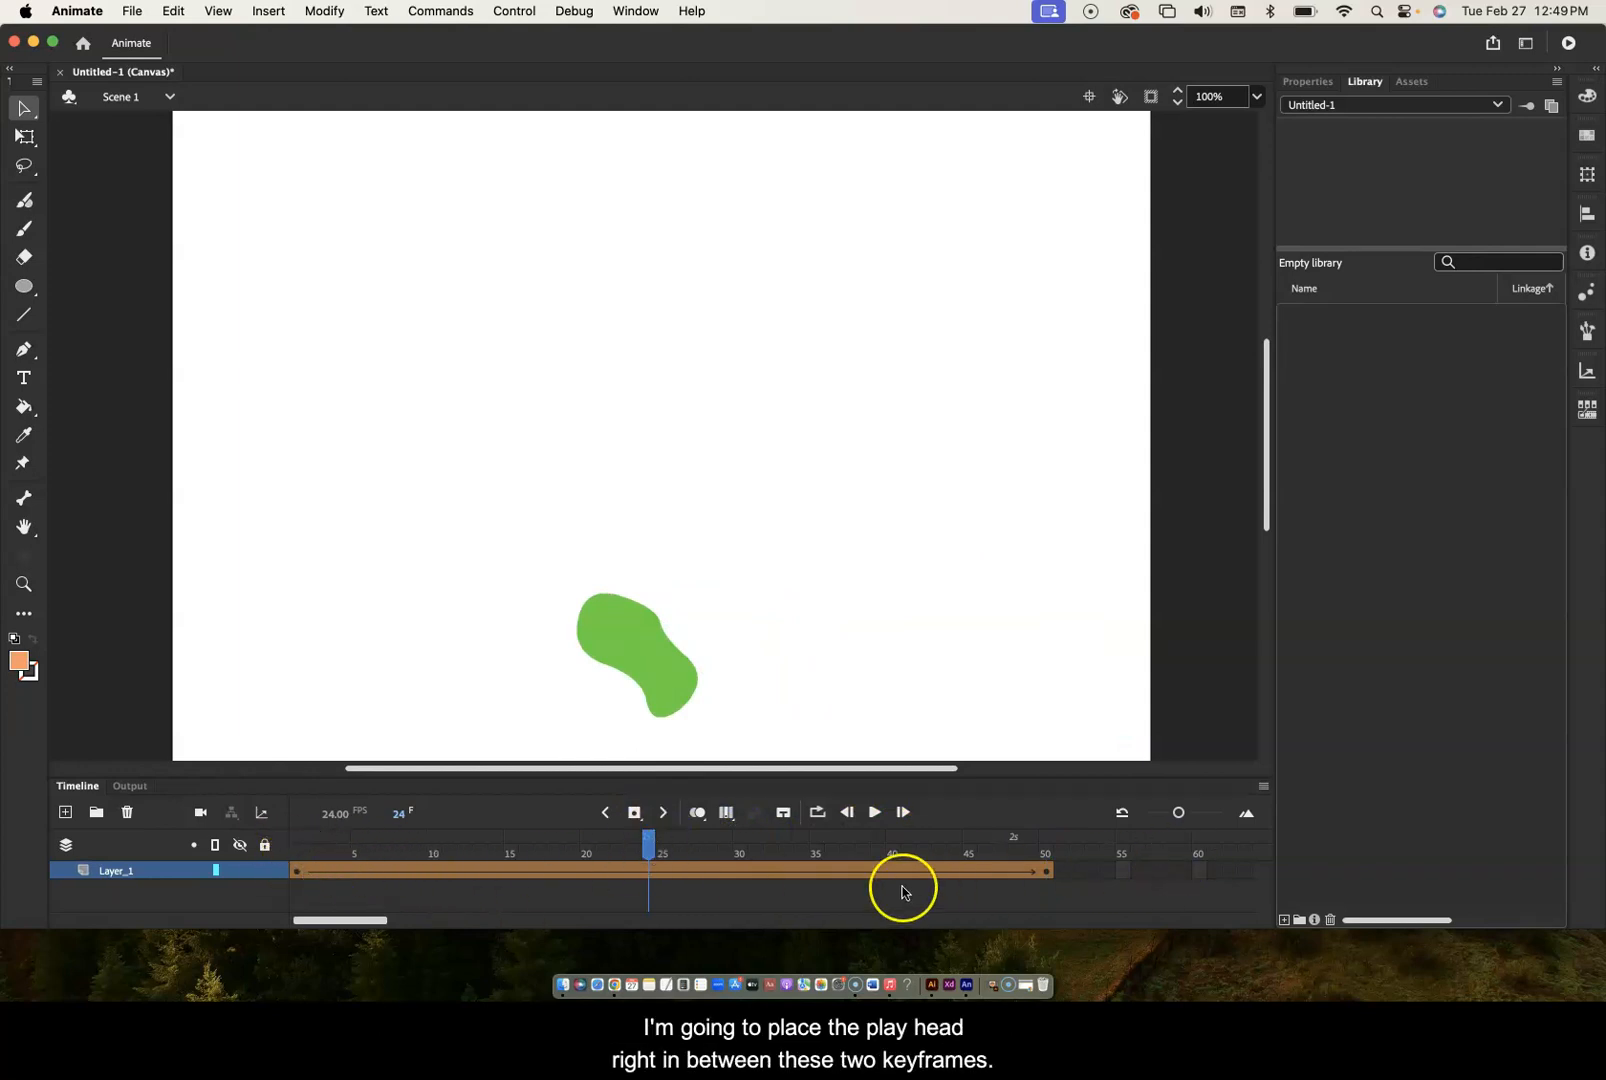
click(658, 879)
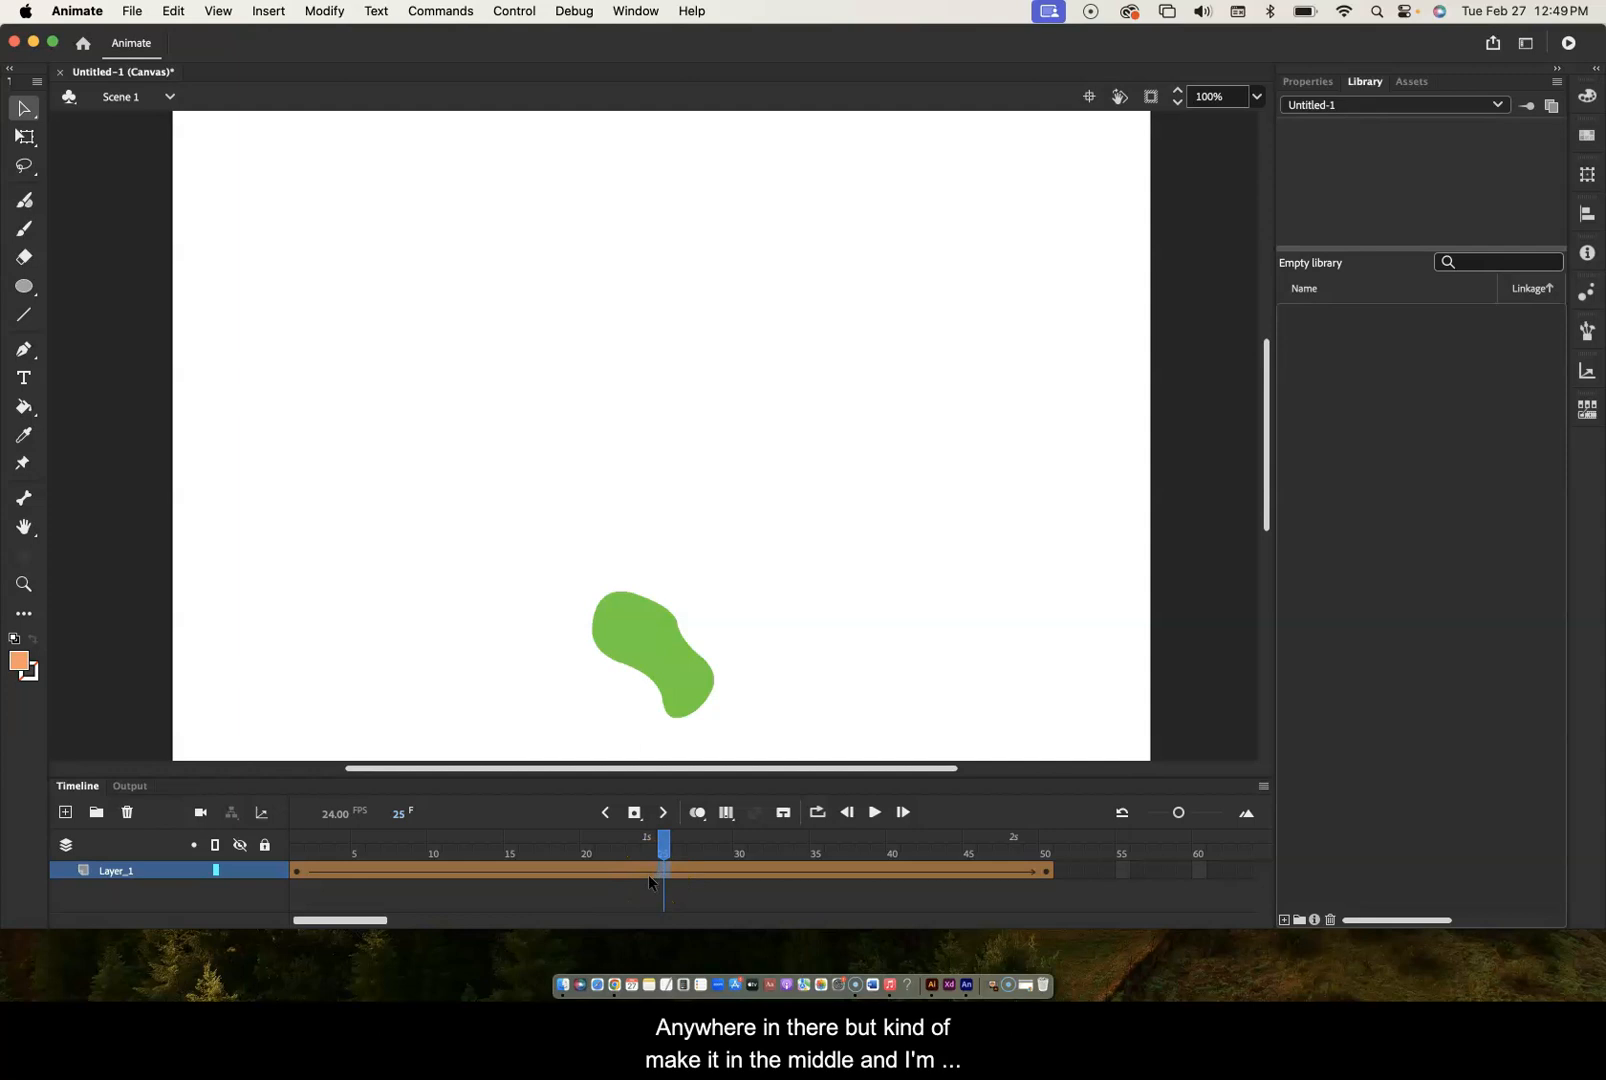
key(F6)
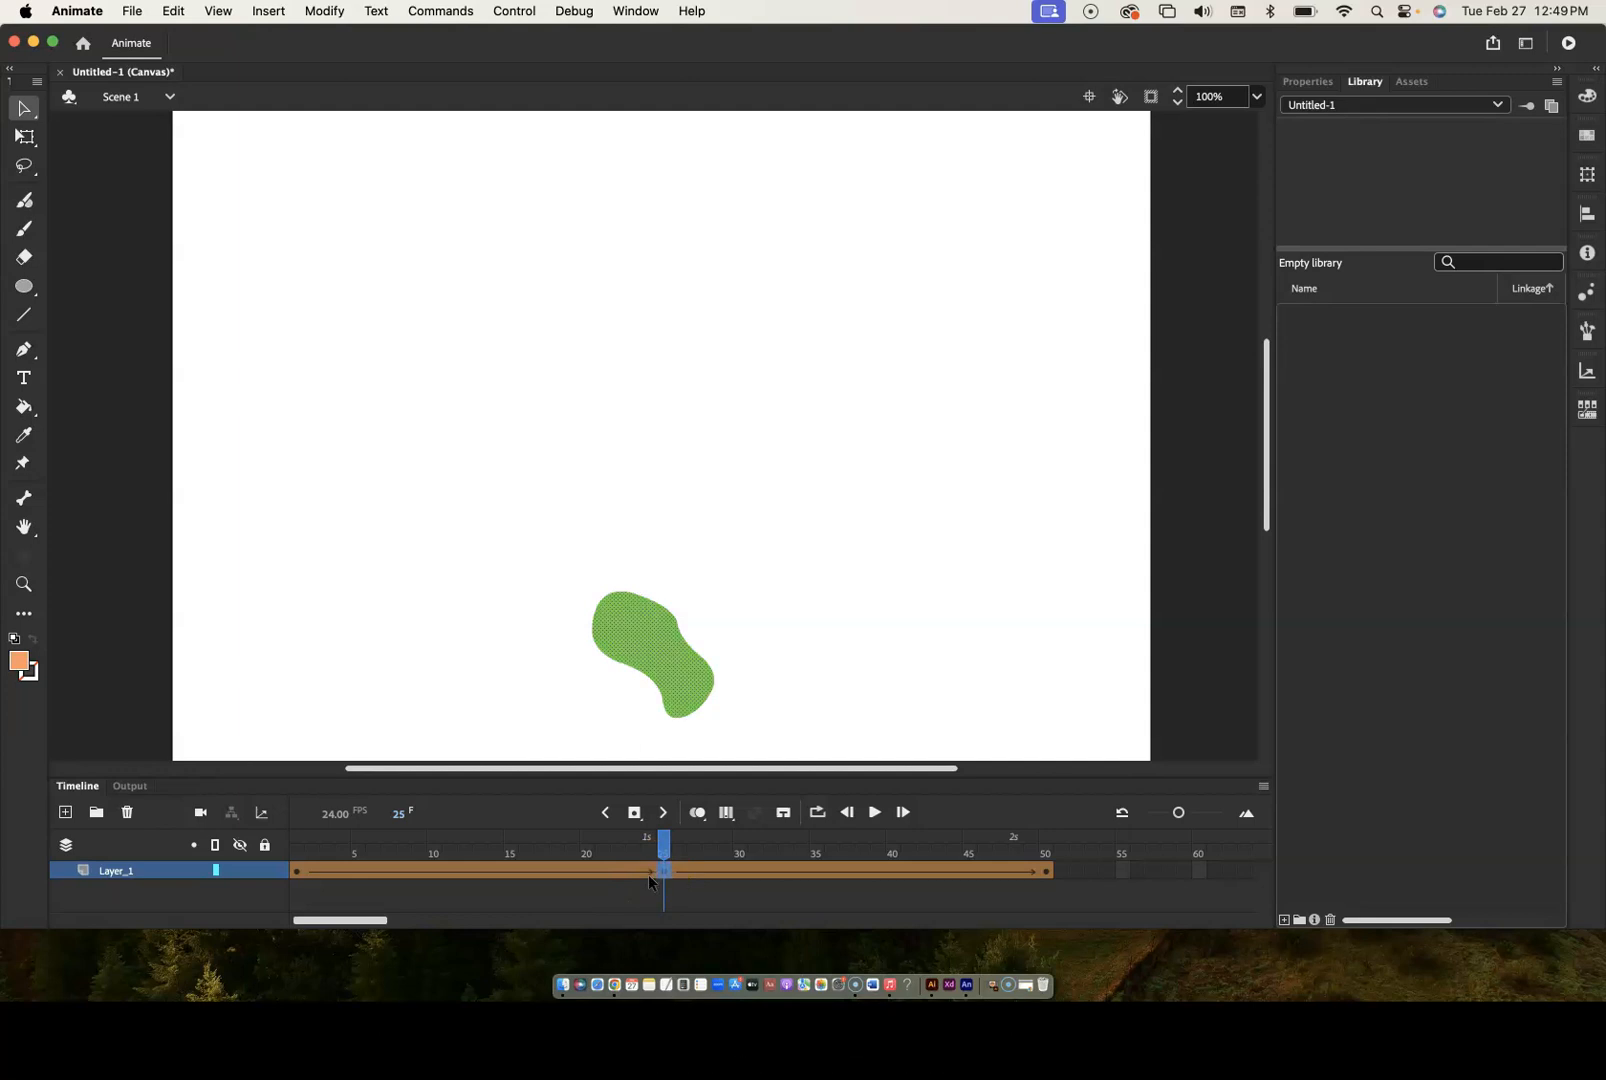
key(comma)
key(comma)
key(comma)
key(comma)
key(comma)
key(comma)
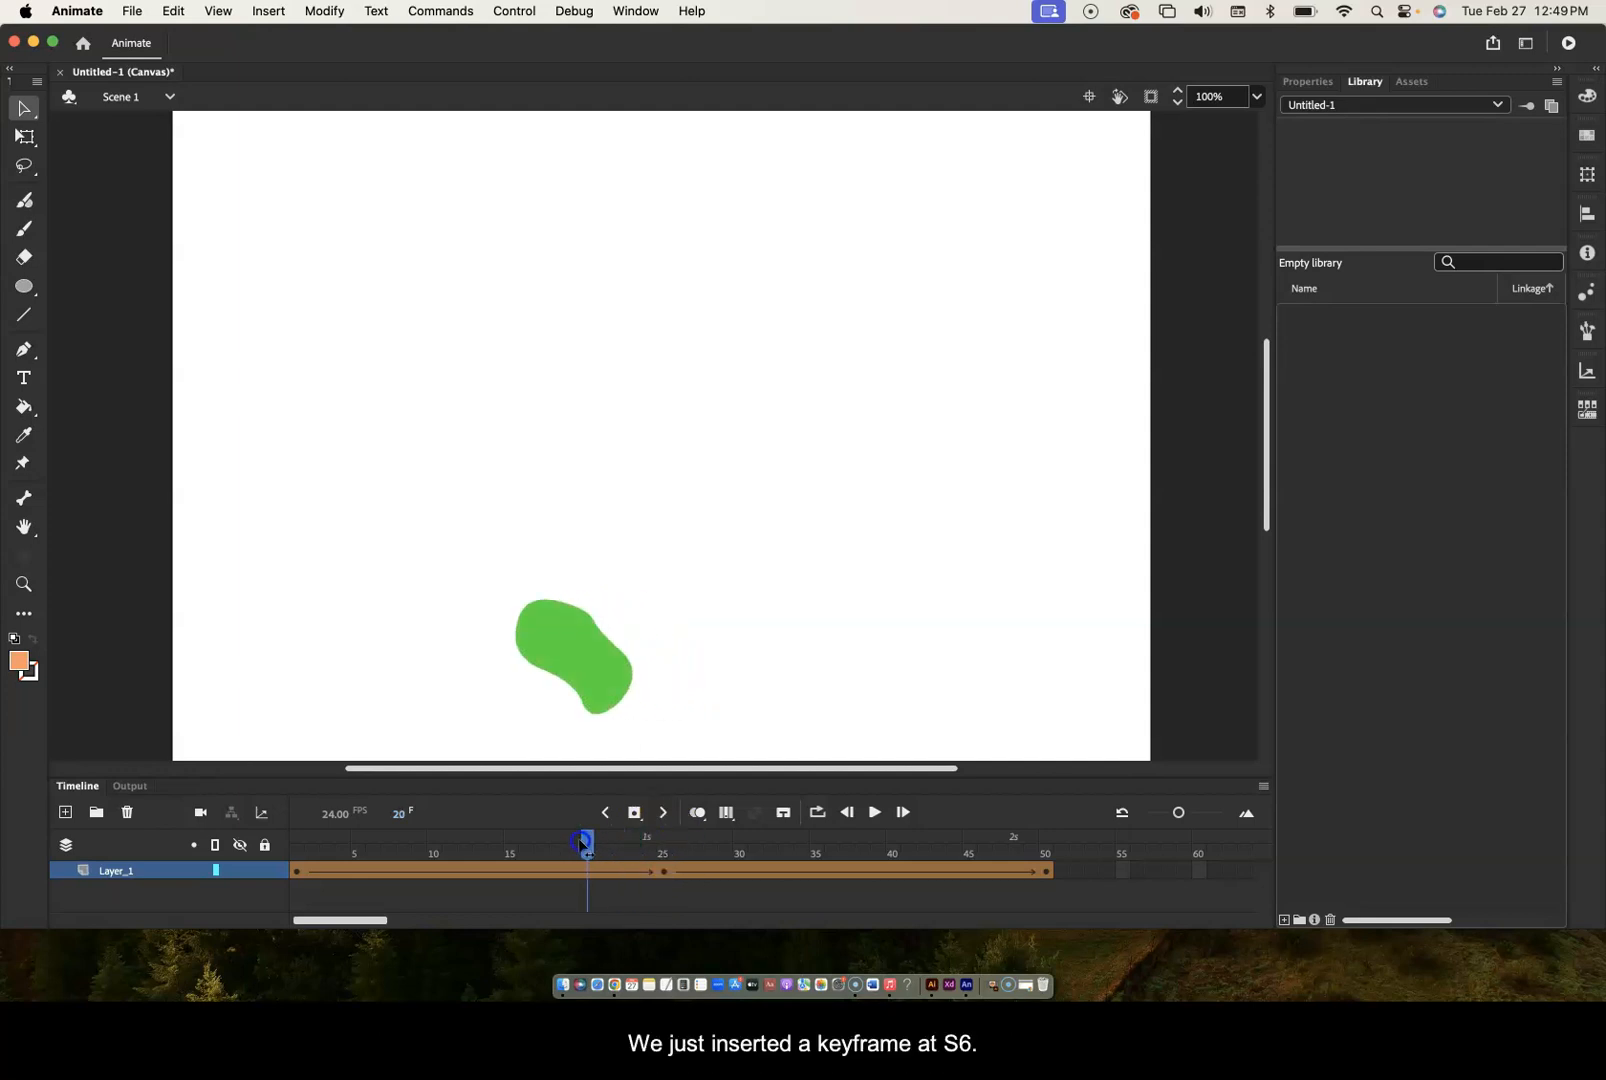
- At the frame 25 keyframe, move the green shape straight up to the upper middle of the stage
click(665, 871)
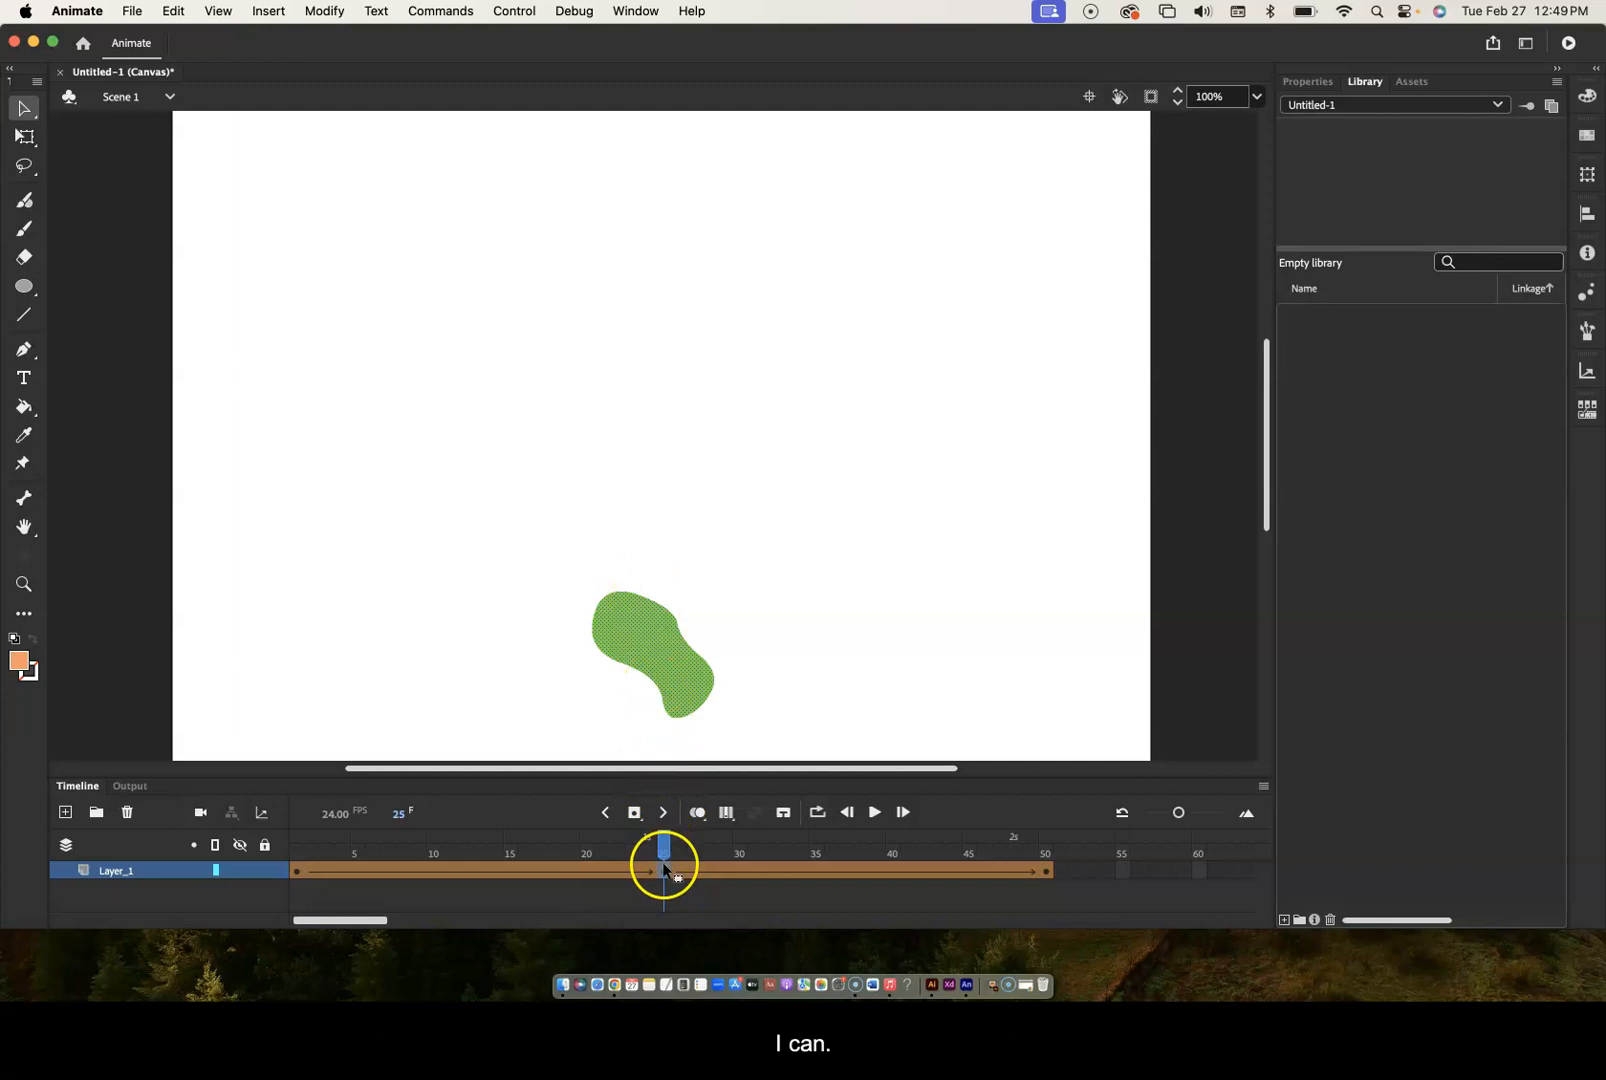
drag(638, 648, 652, 294)
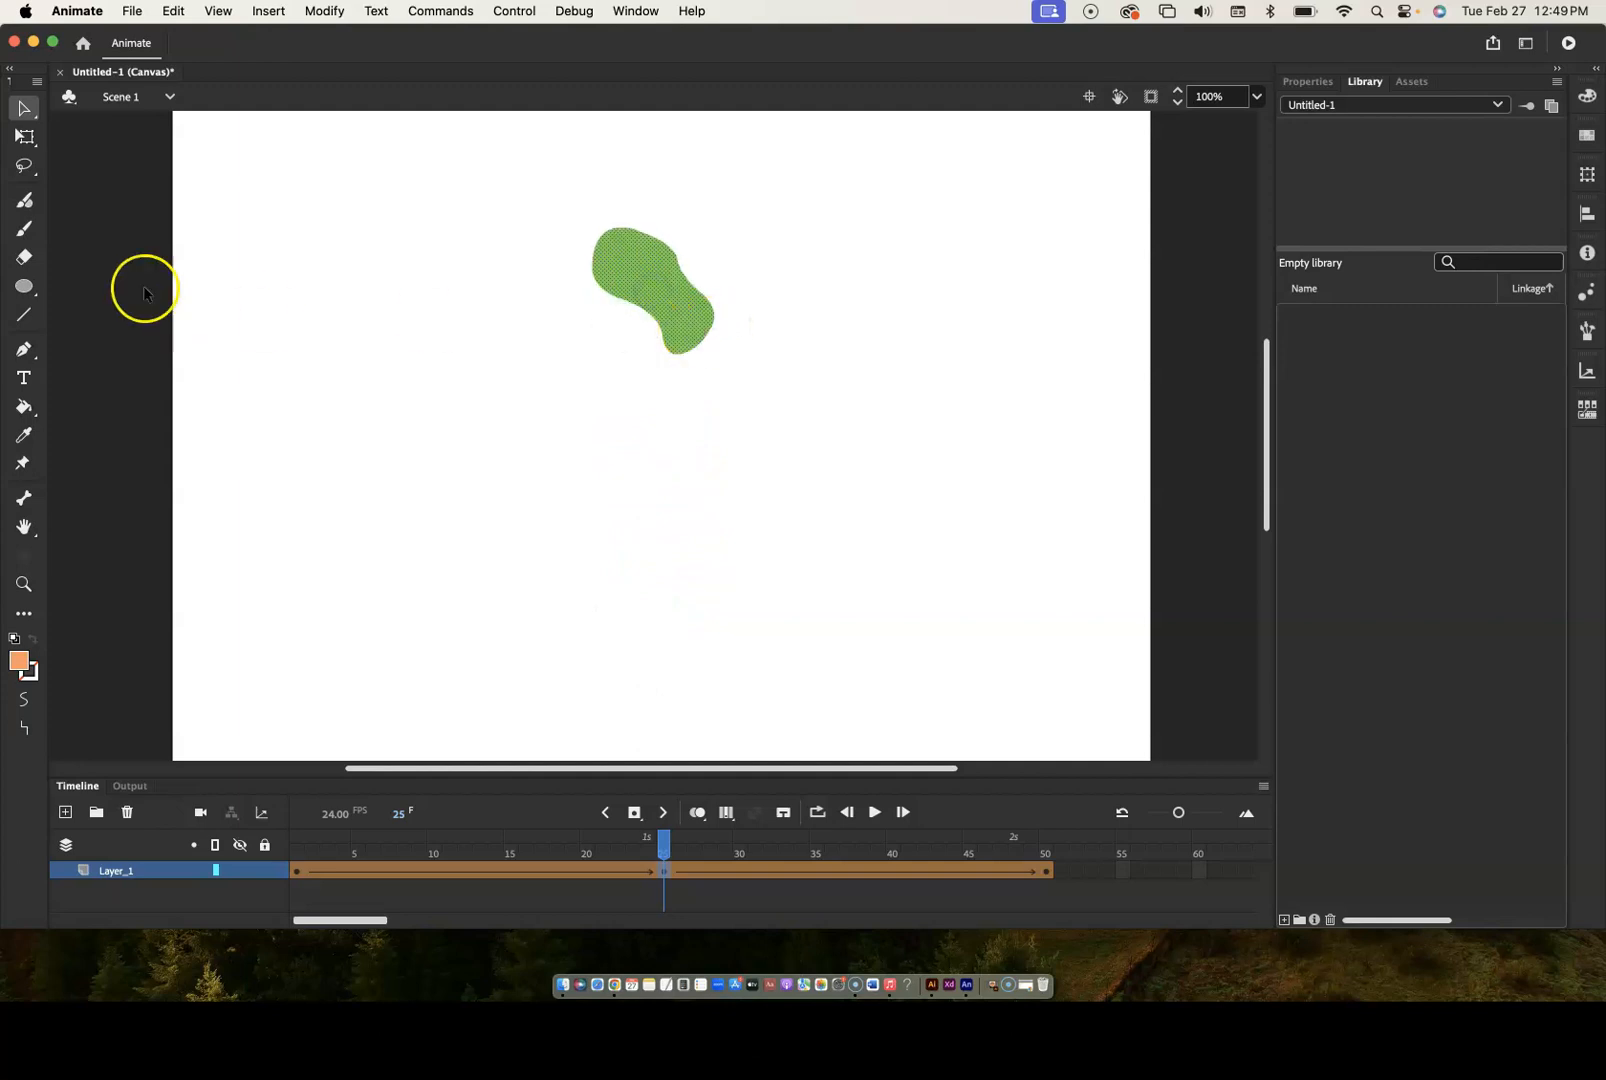
click(25, 138)
click(26, 110)
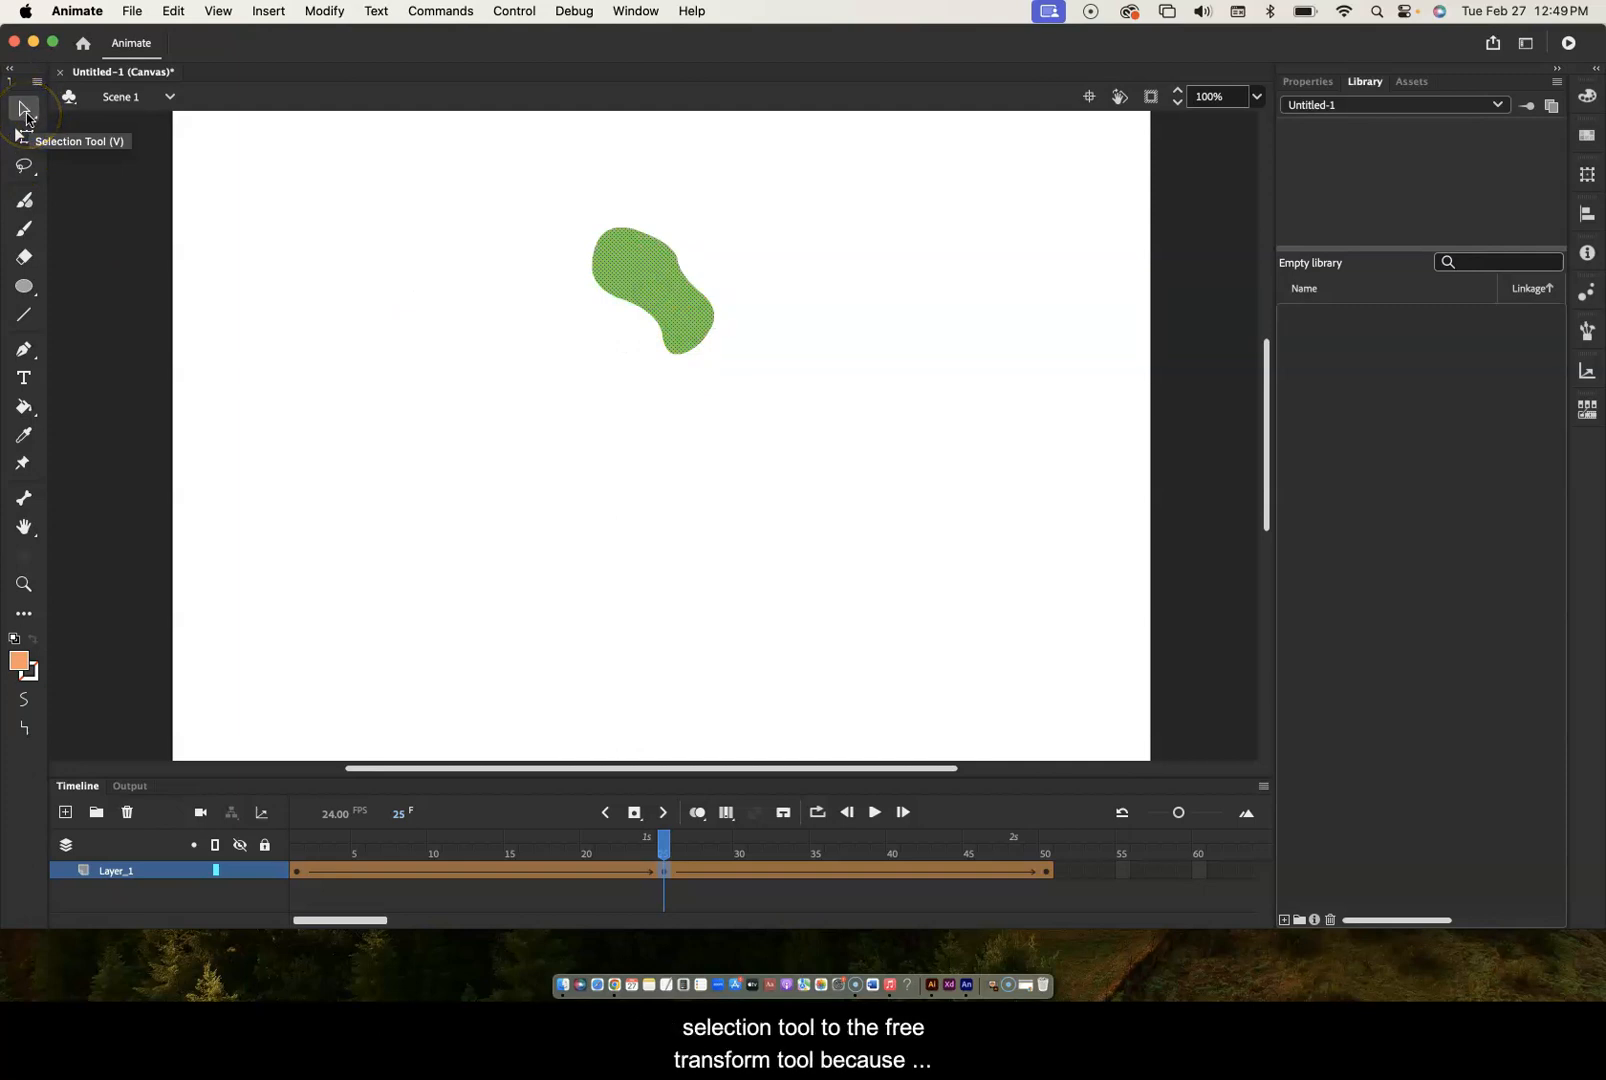
- Rotate the frame 25 shape with Free Transform so its larger lobe points lower right, and enlarge it to about 1.6 times its size
click(25, 139)
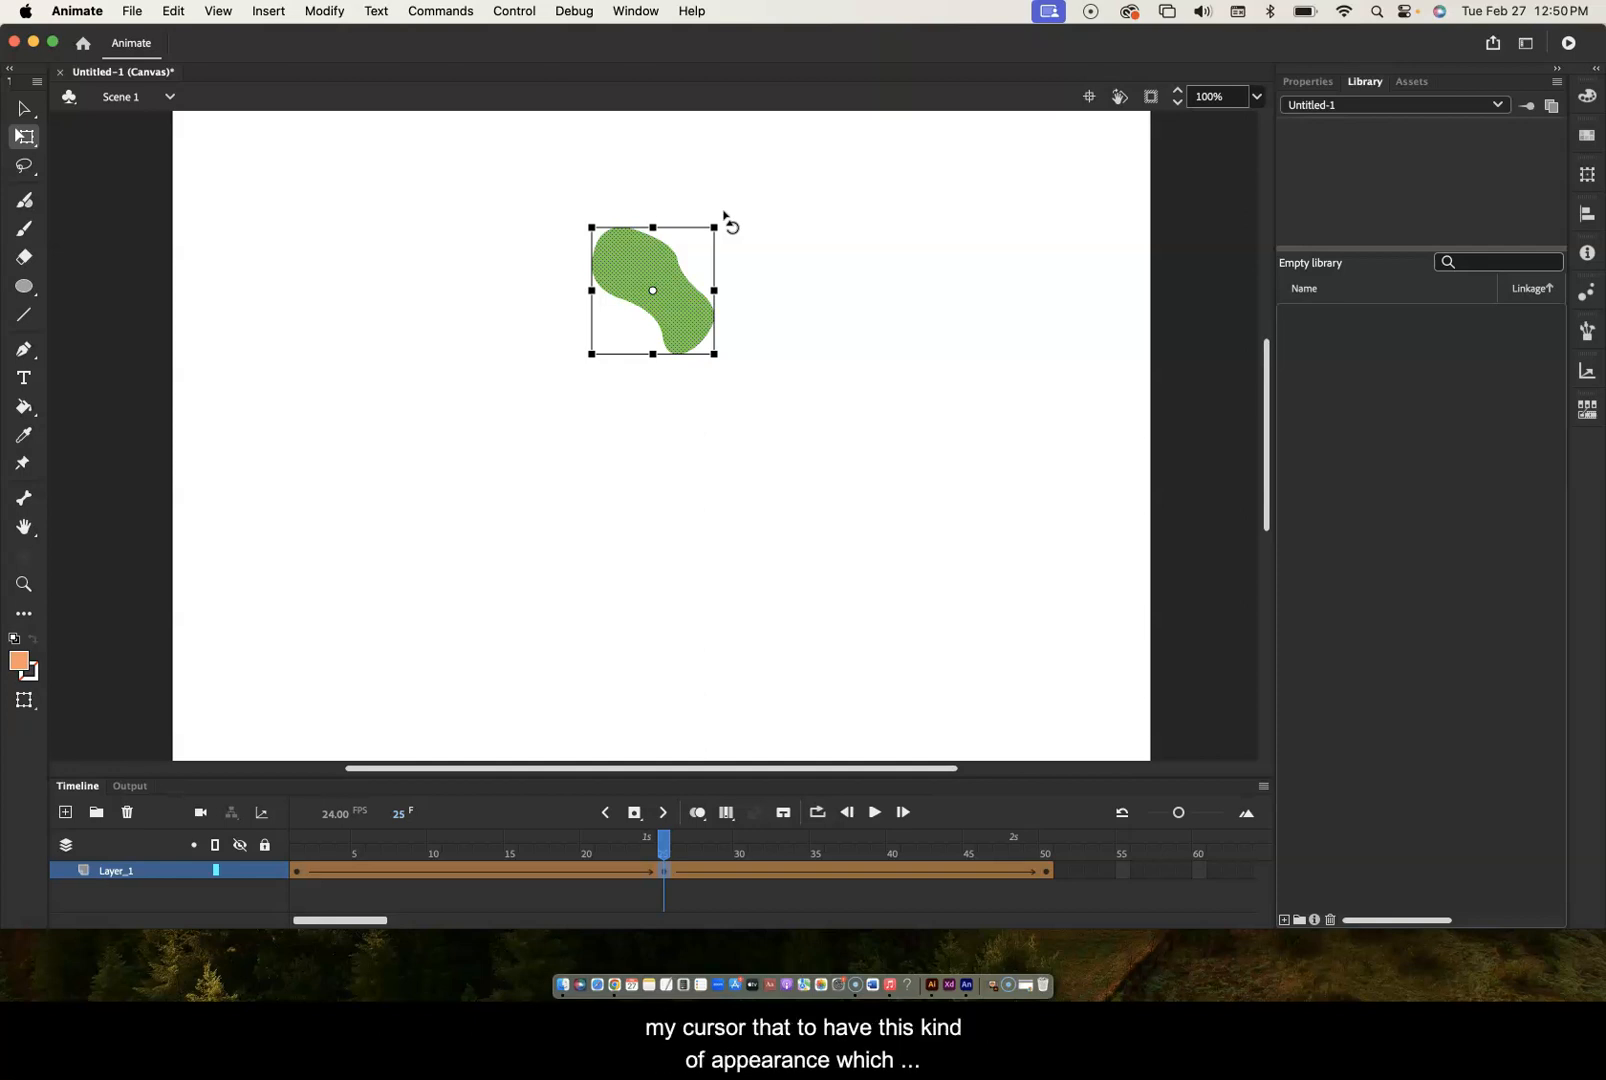
click(725, 214)
drag(725, 214, 648, 318)
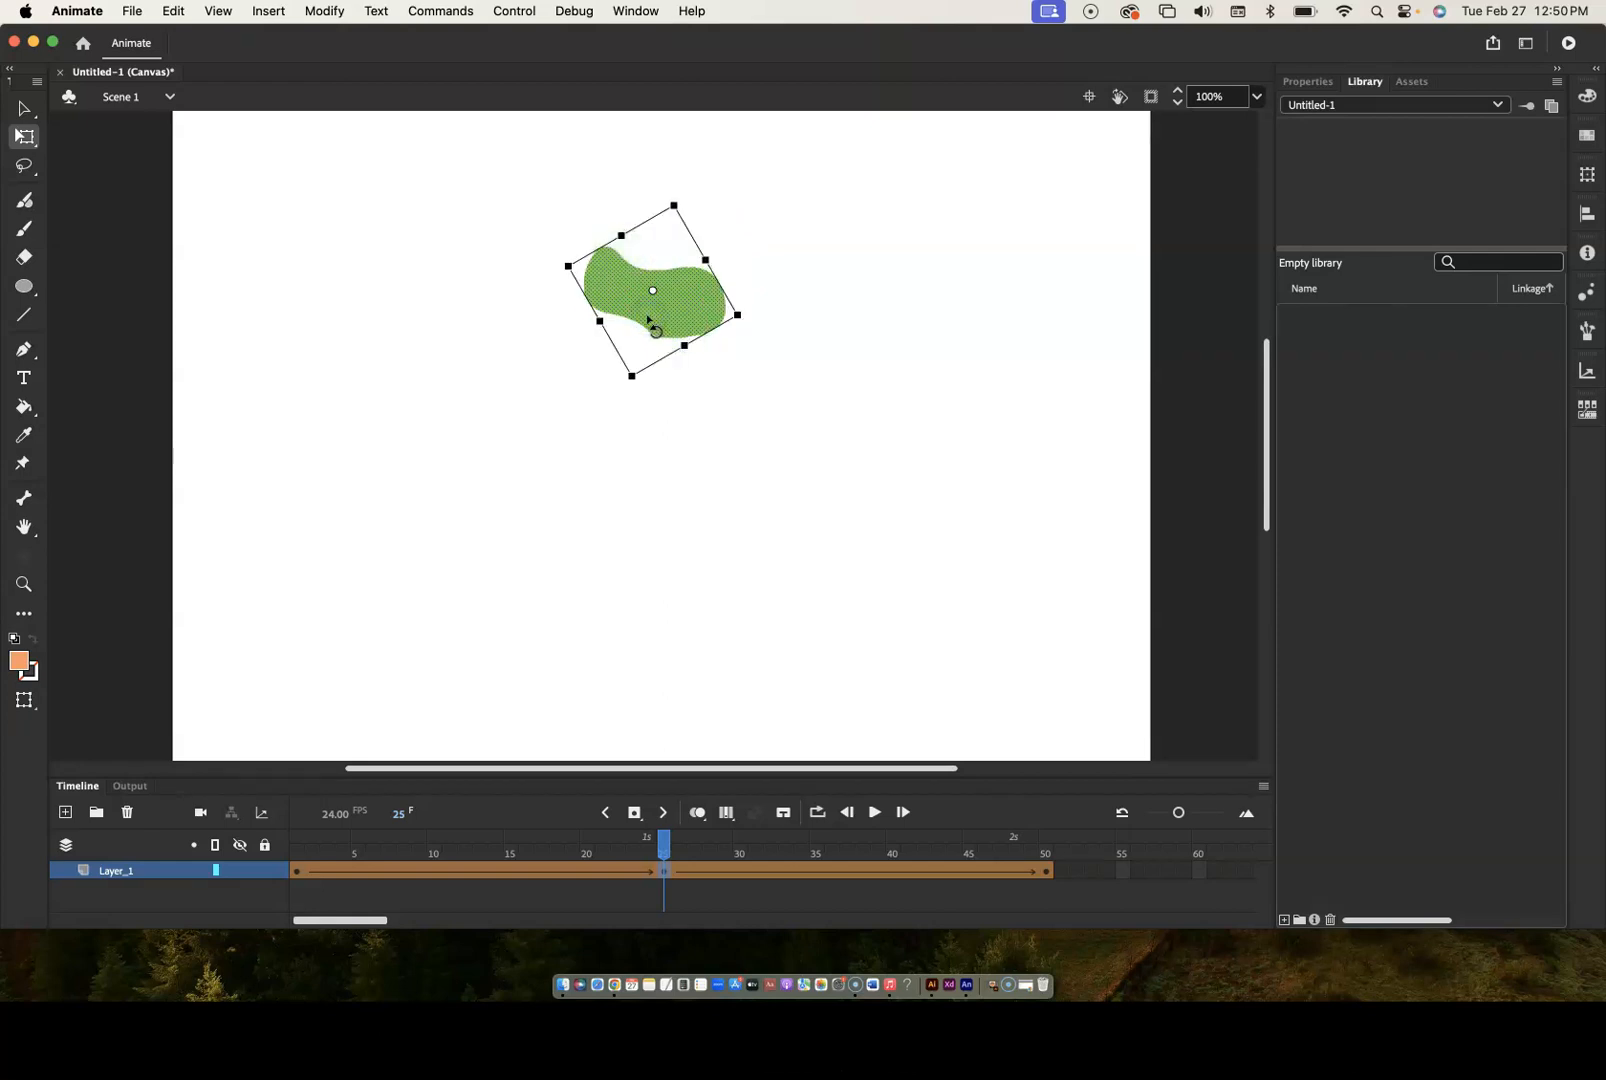
click(632, 377)
drag(632, 377, 631, 455)
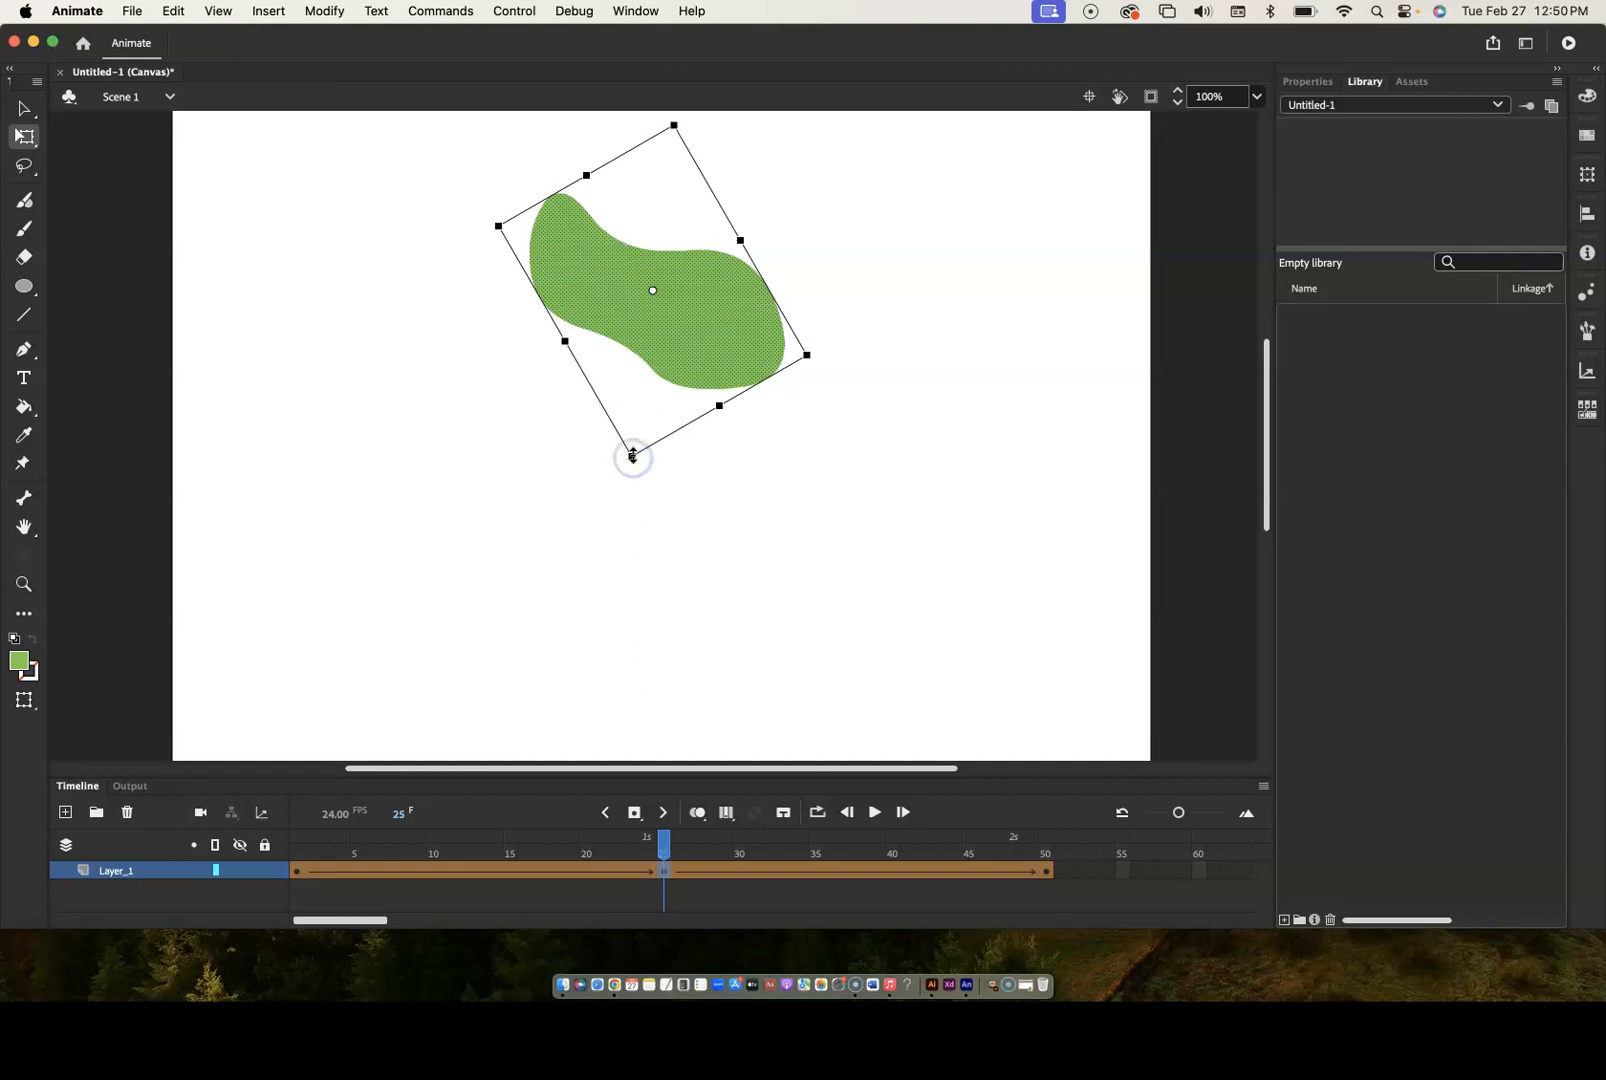
- Undo the last enlargement of the frame 25 shape and scale it up again to about twice its size
key(super+z)
click(600, 322)
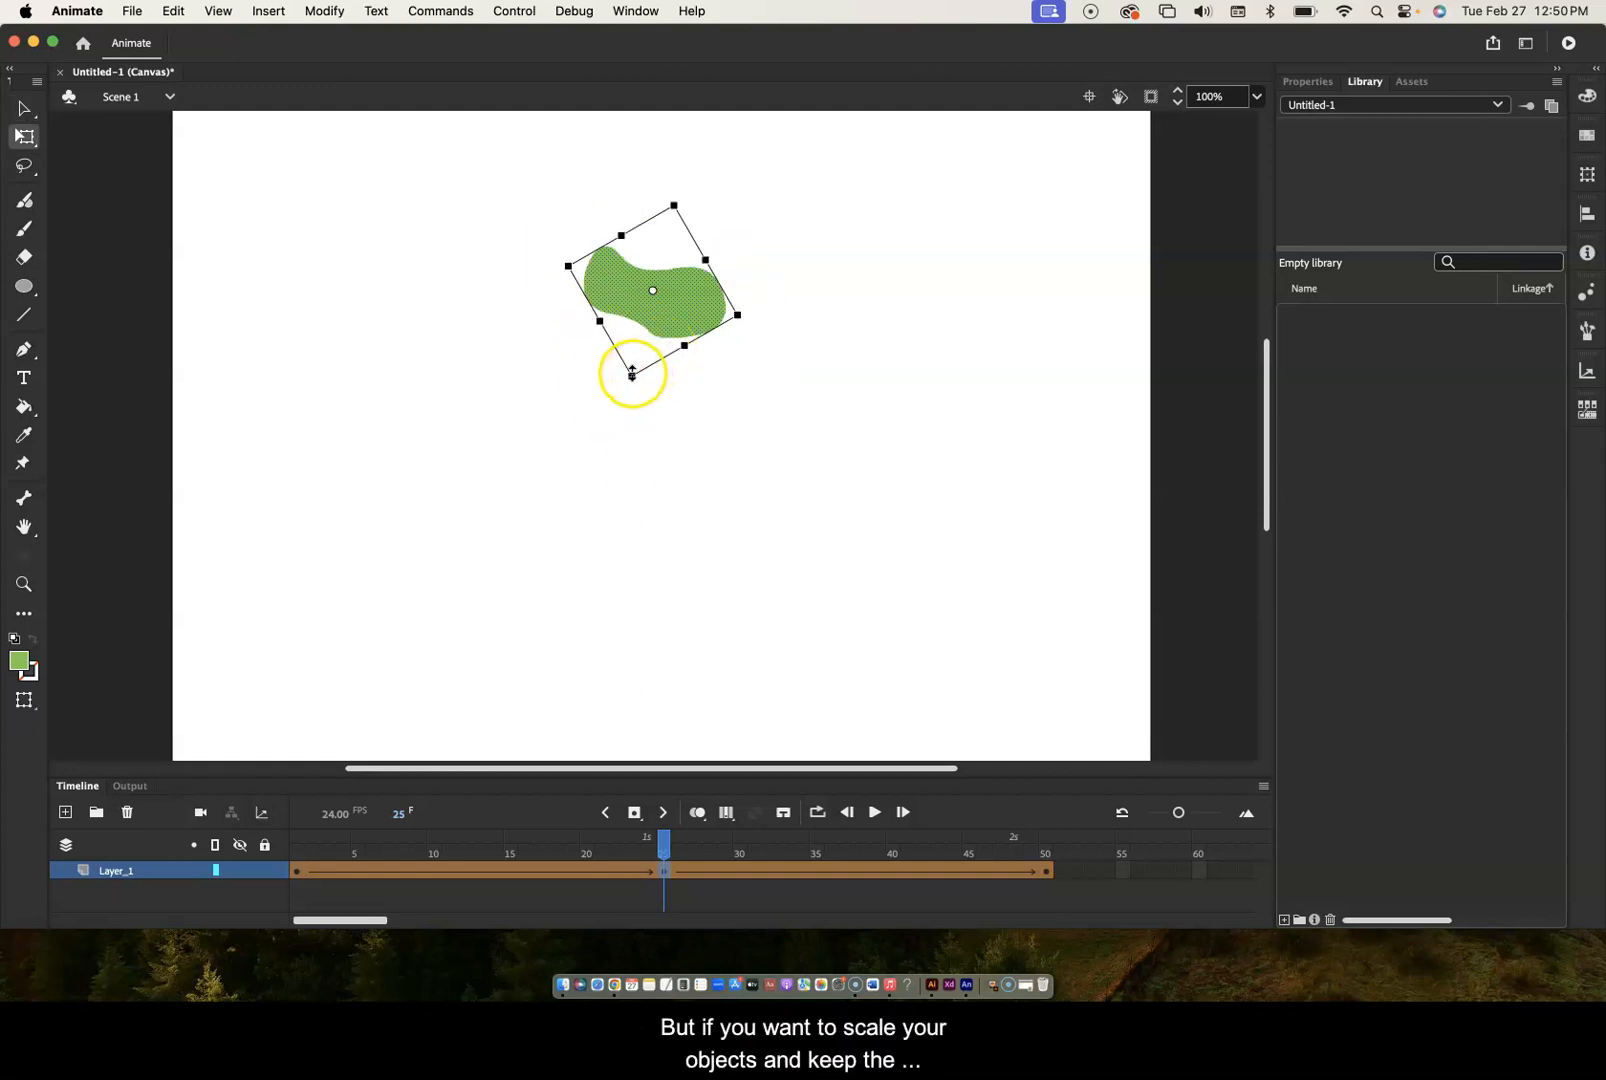
drag(632, 373, 632, 507)
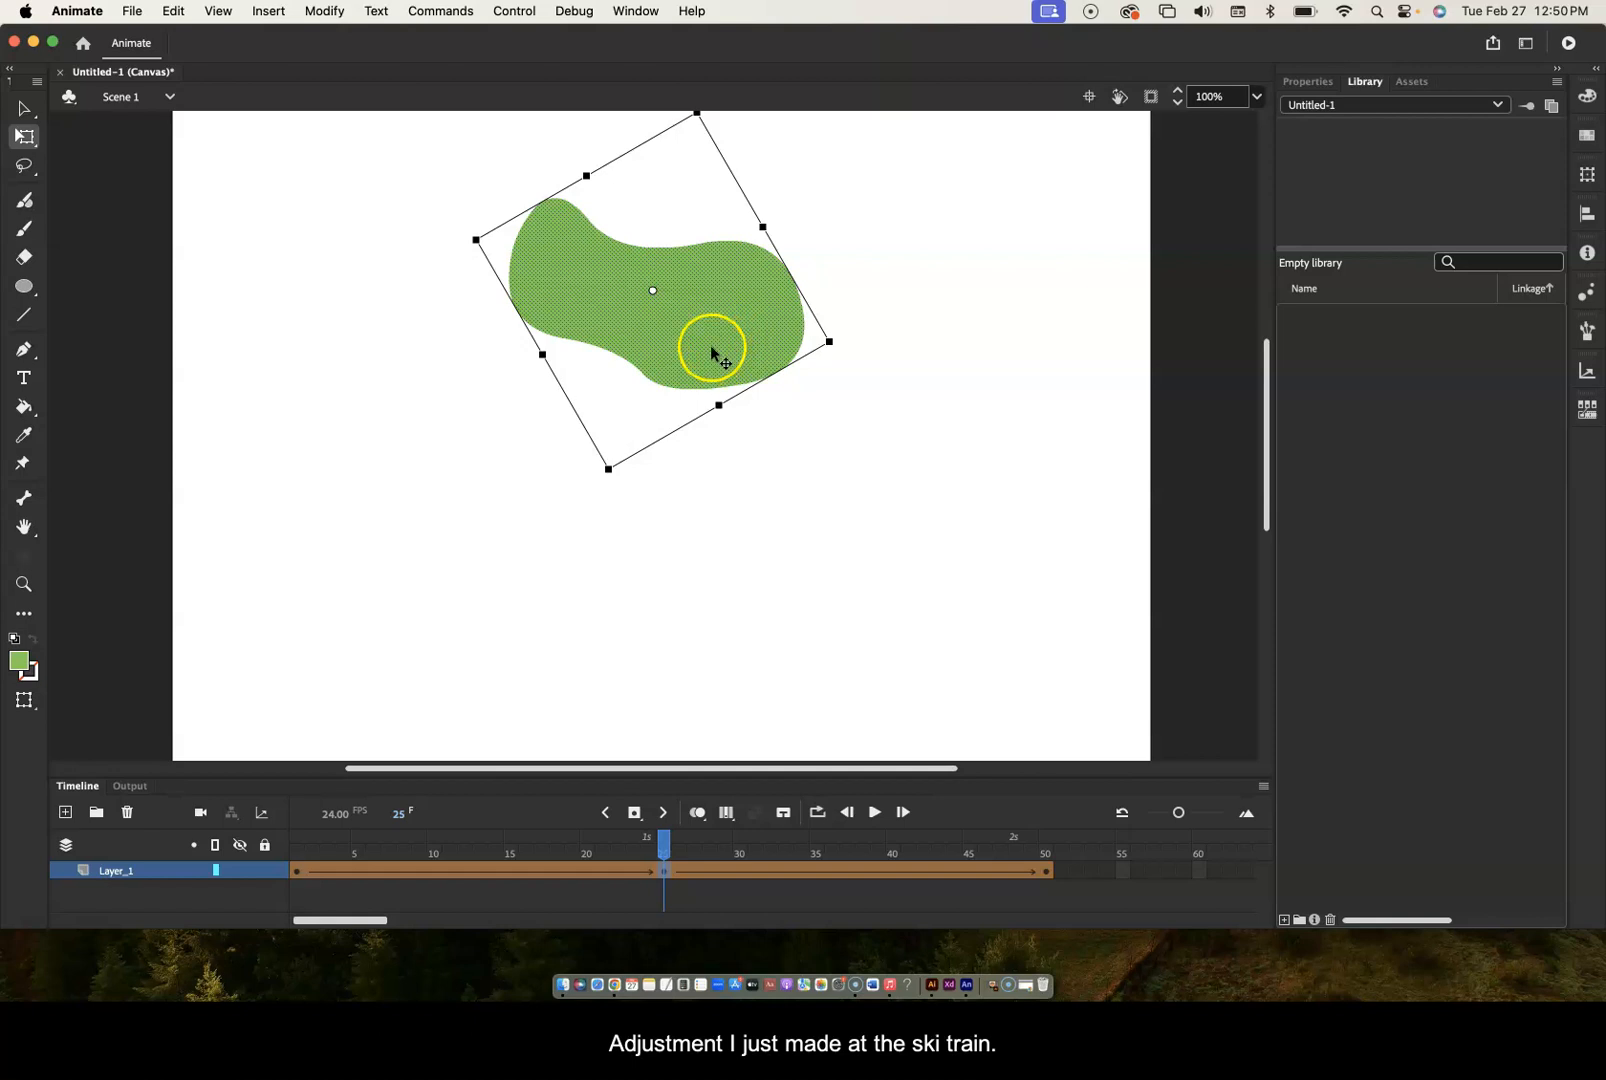
- Play the tween repeatedly from frame 1 to check the motion through the enlarged frame 25 shape
click(296, 872)
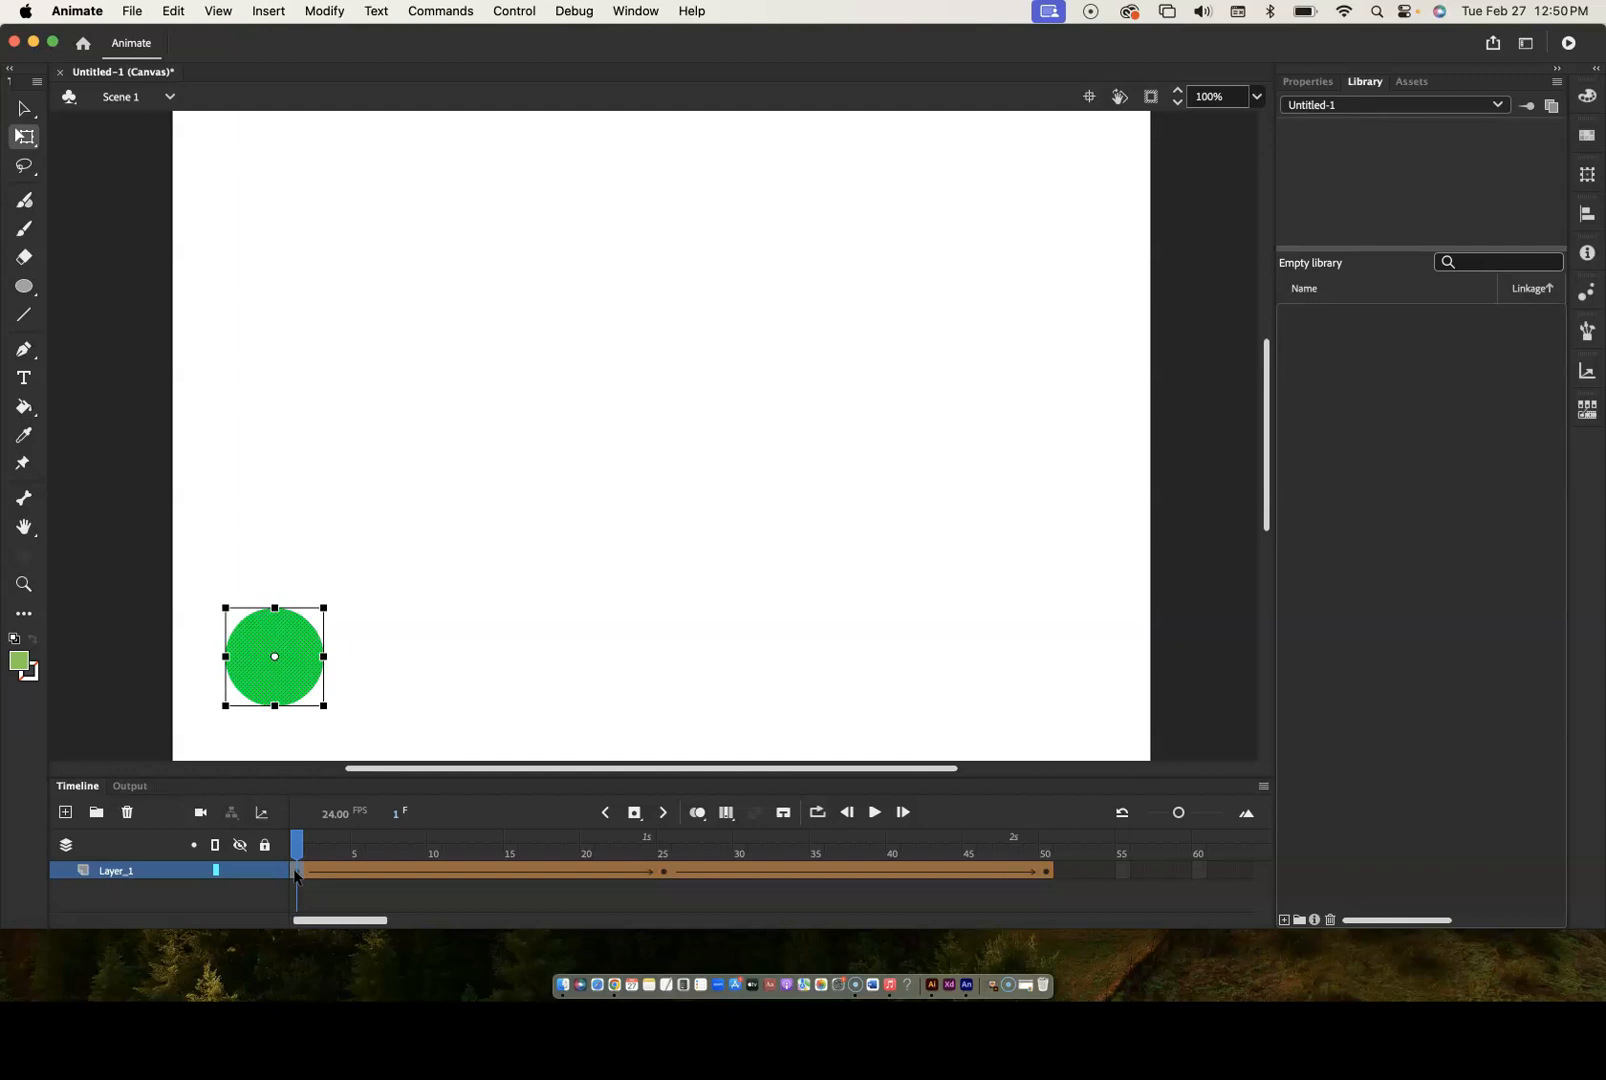
key(Return)
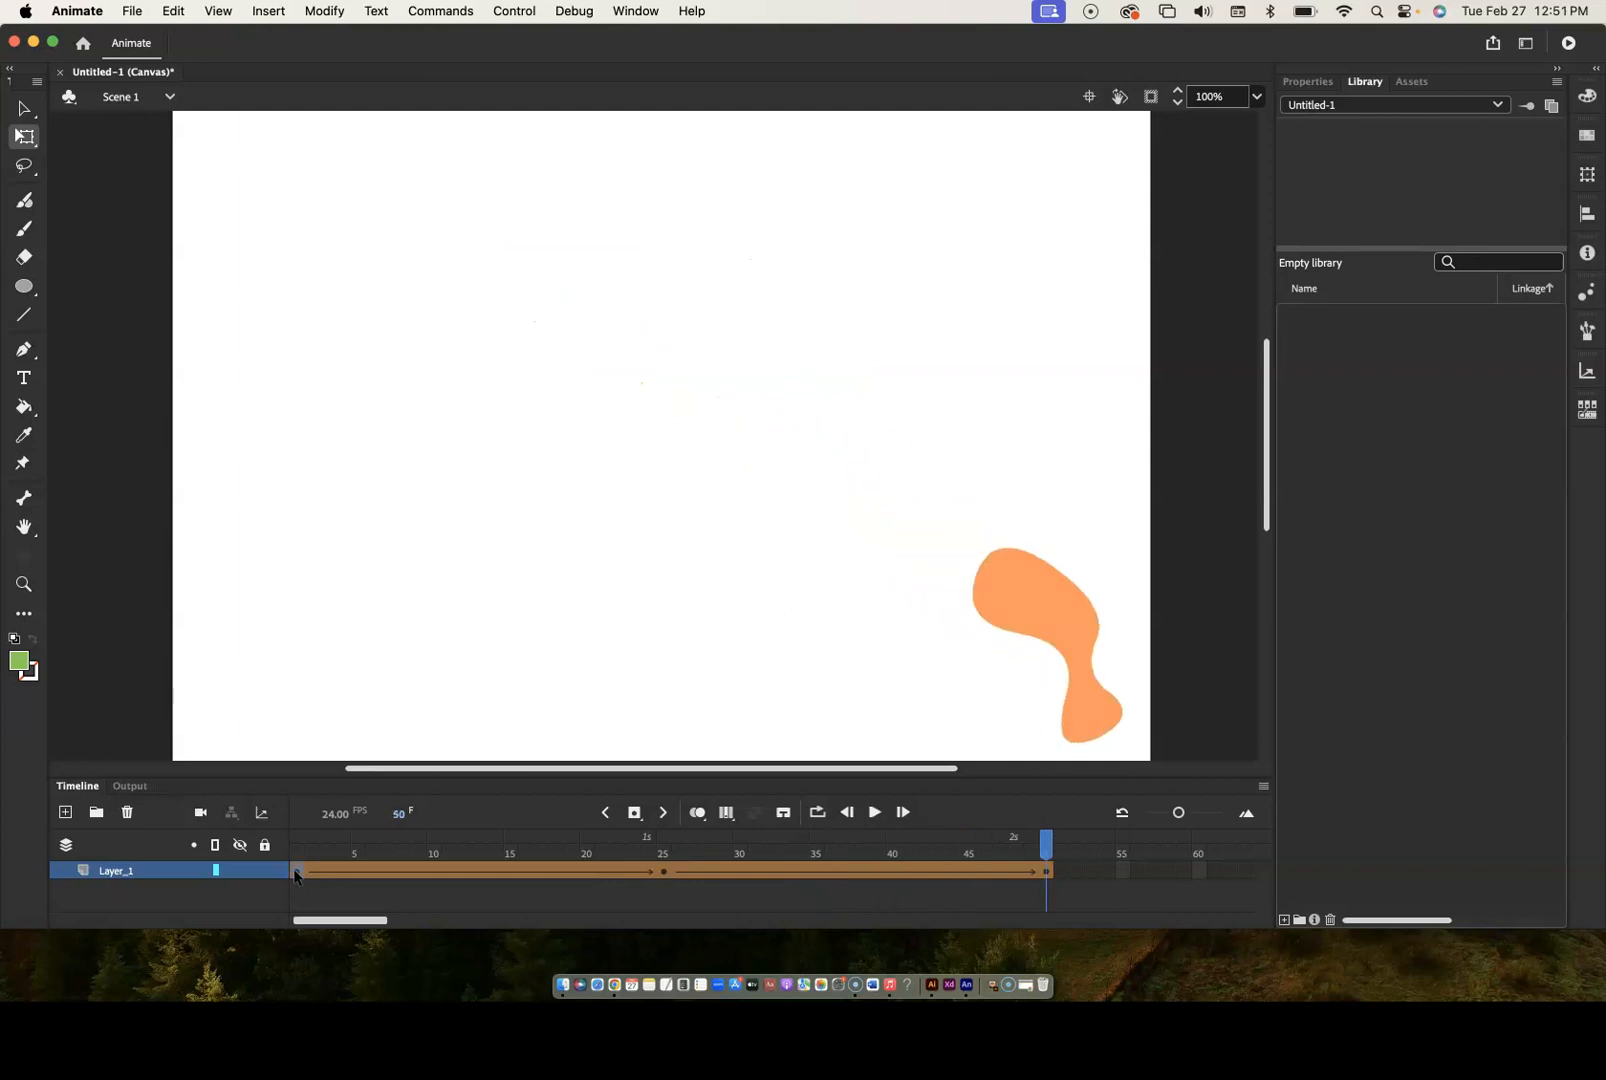
key(Return)
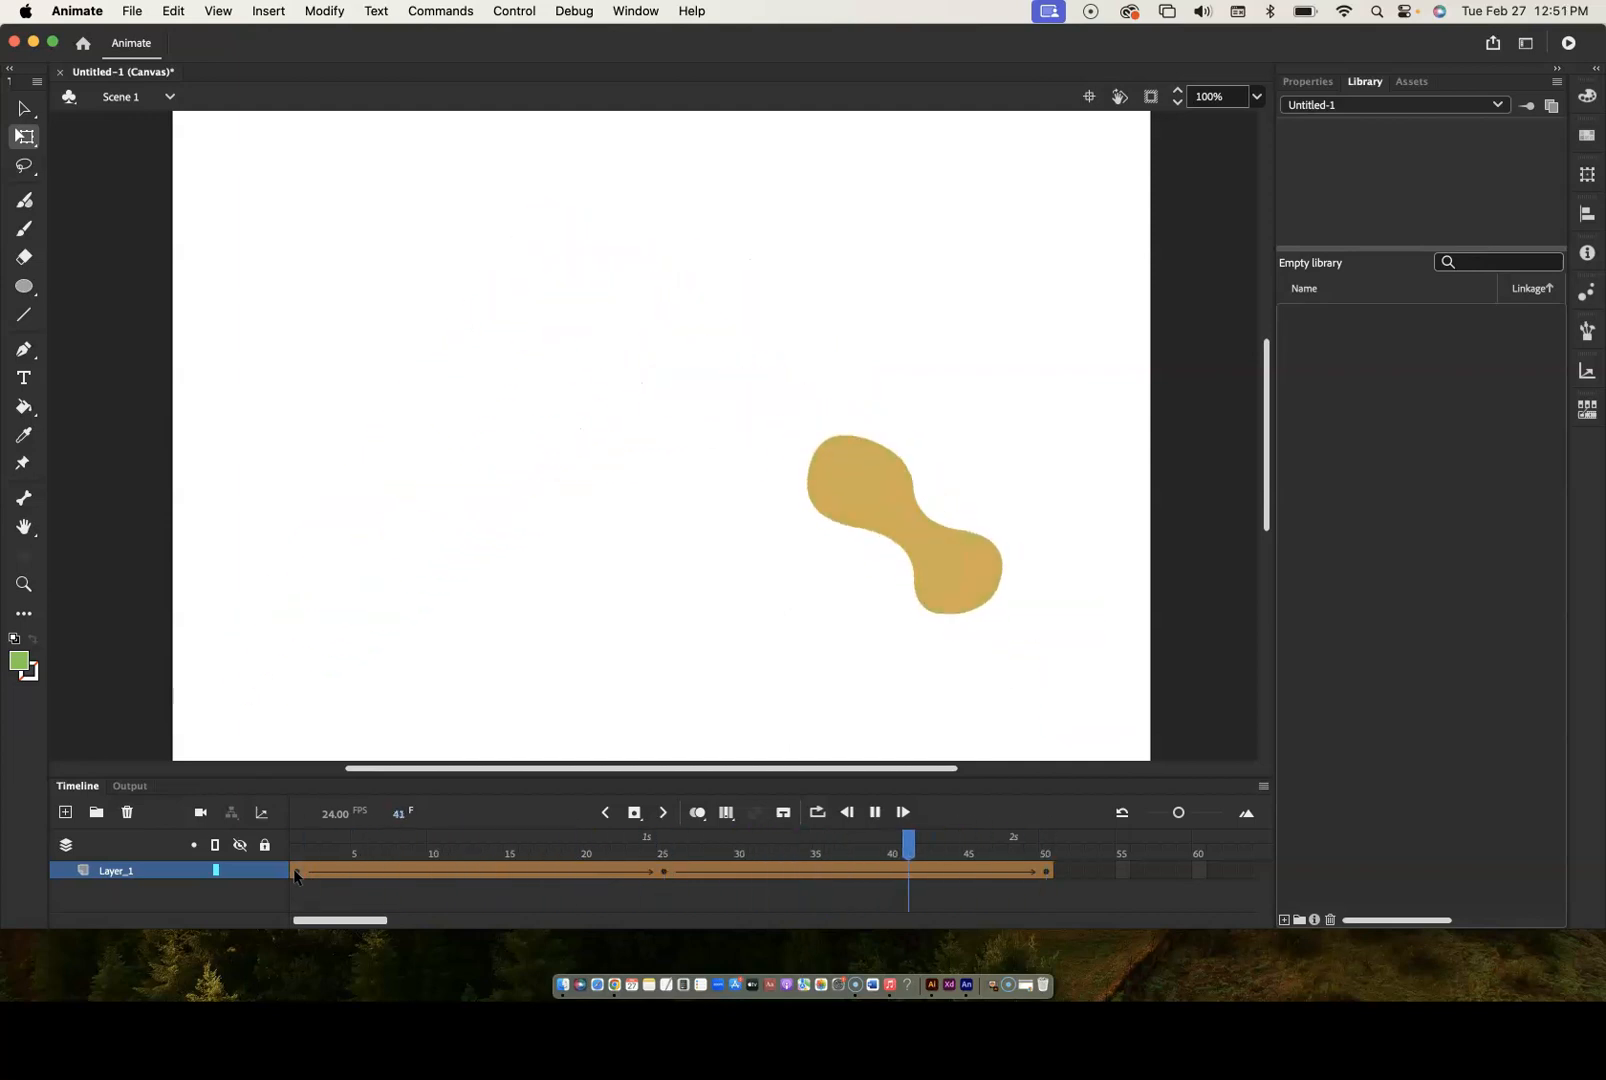
key(Return)
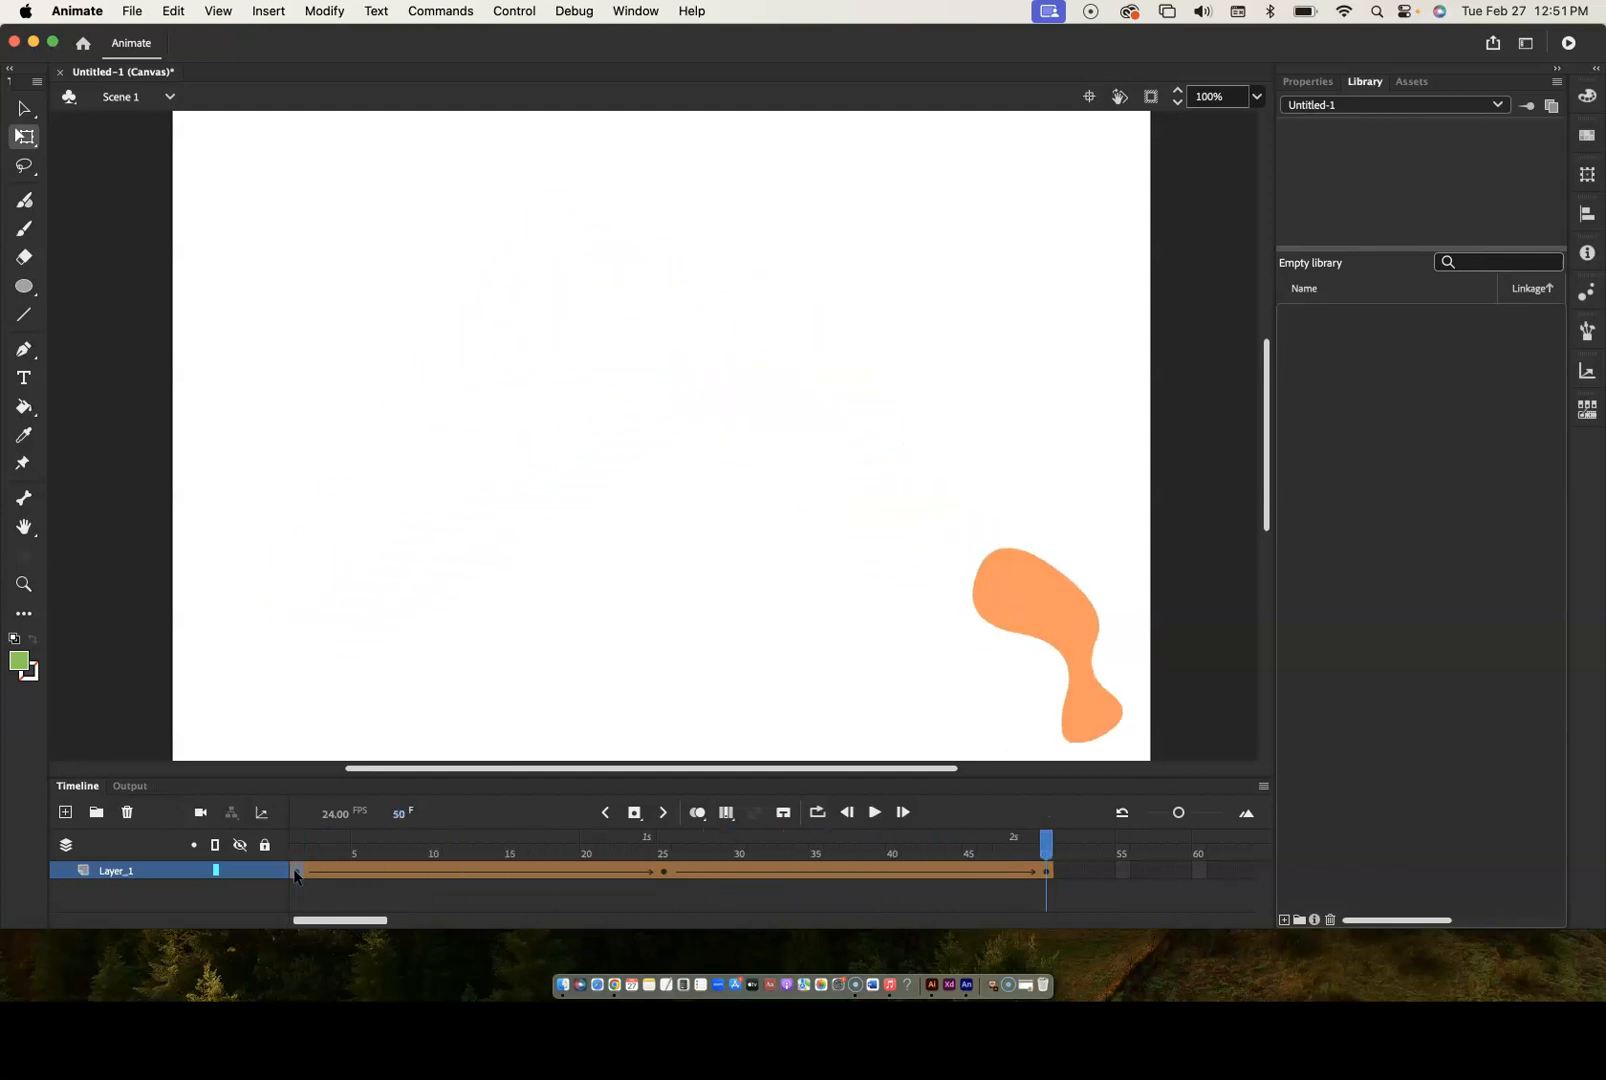
- Scrub the playhead from frame 50 back to frame 1
drag(1046, 845, 1068, 880)
click(41, 923)
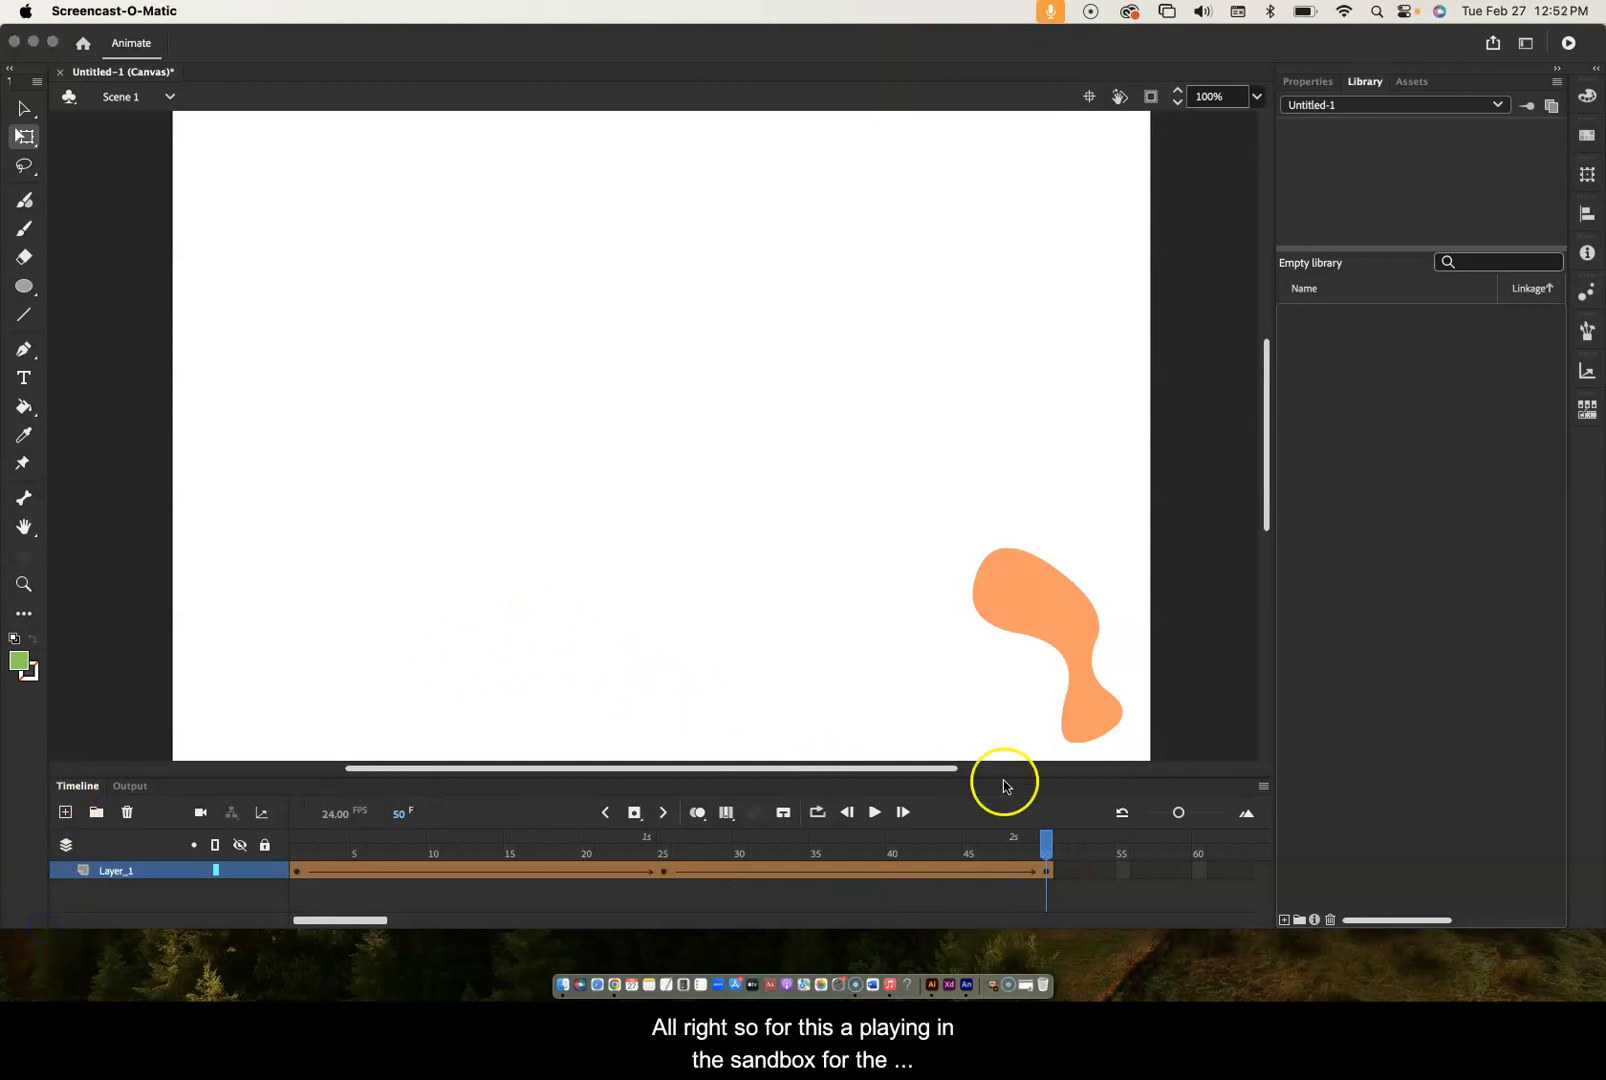
click(1043, 843)
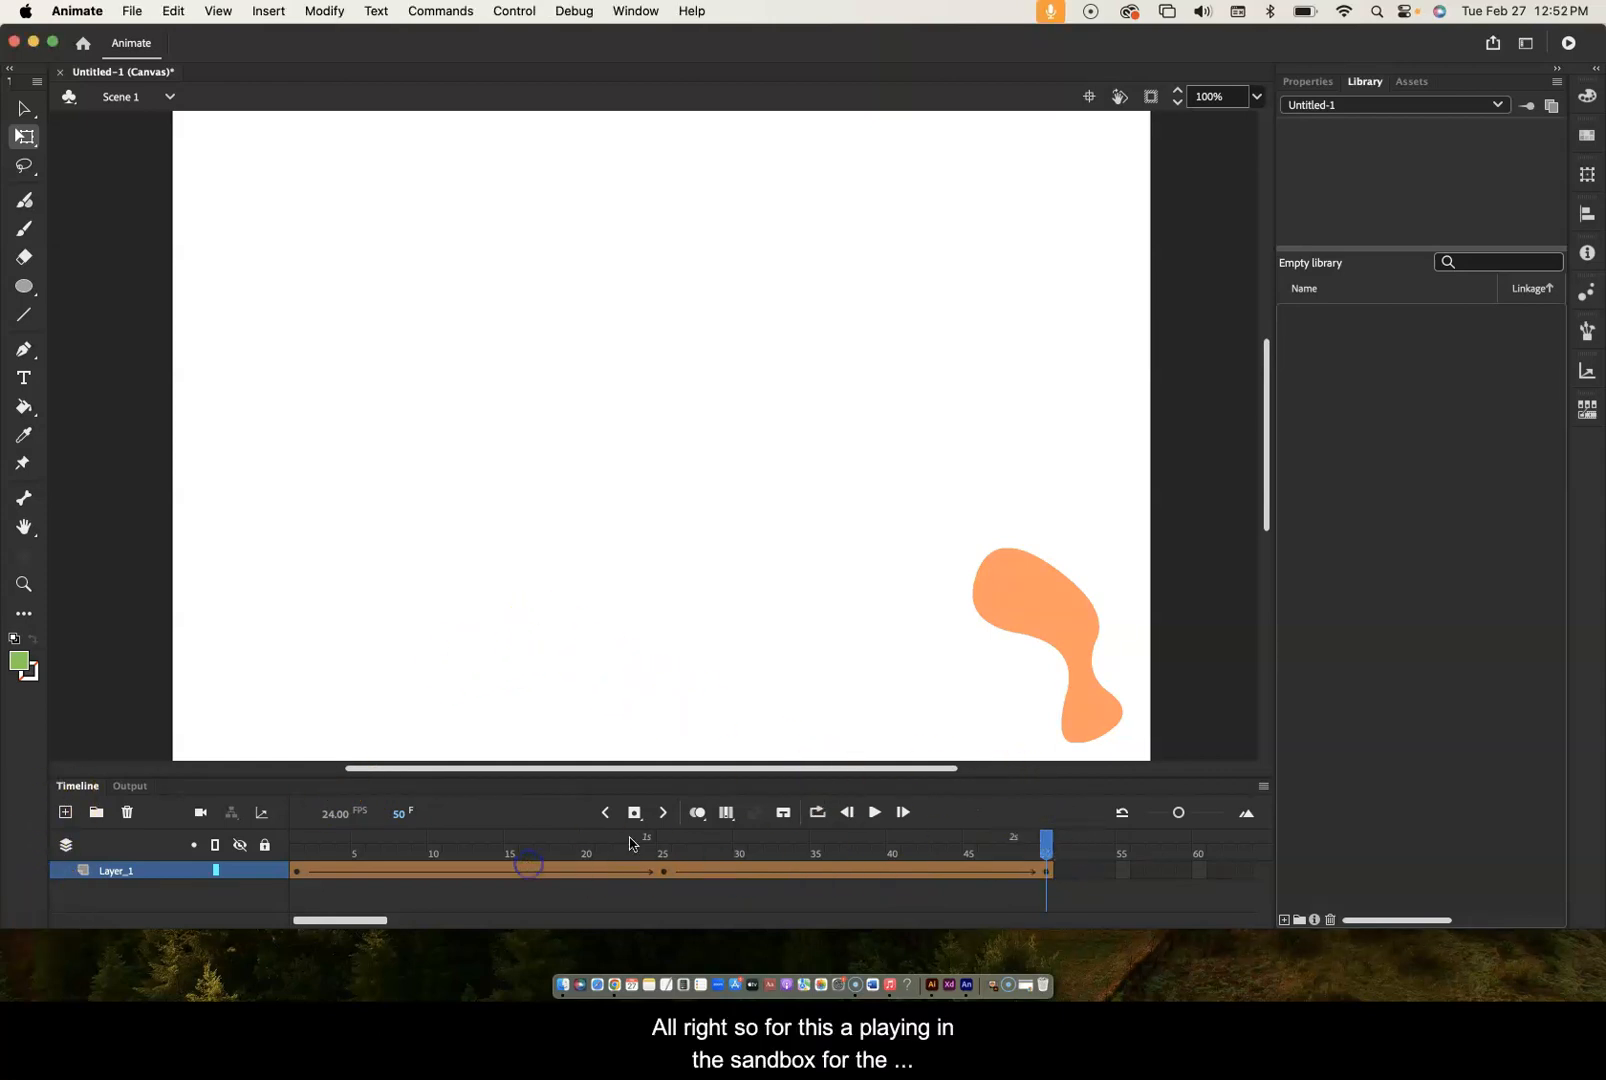
drag(1047, 850, 281, 836)
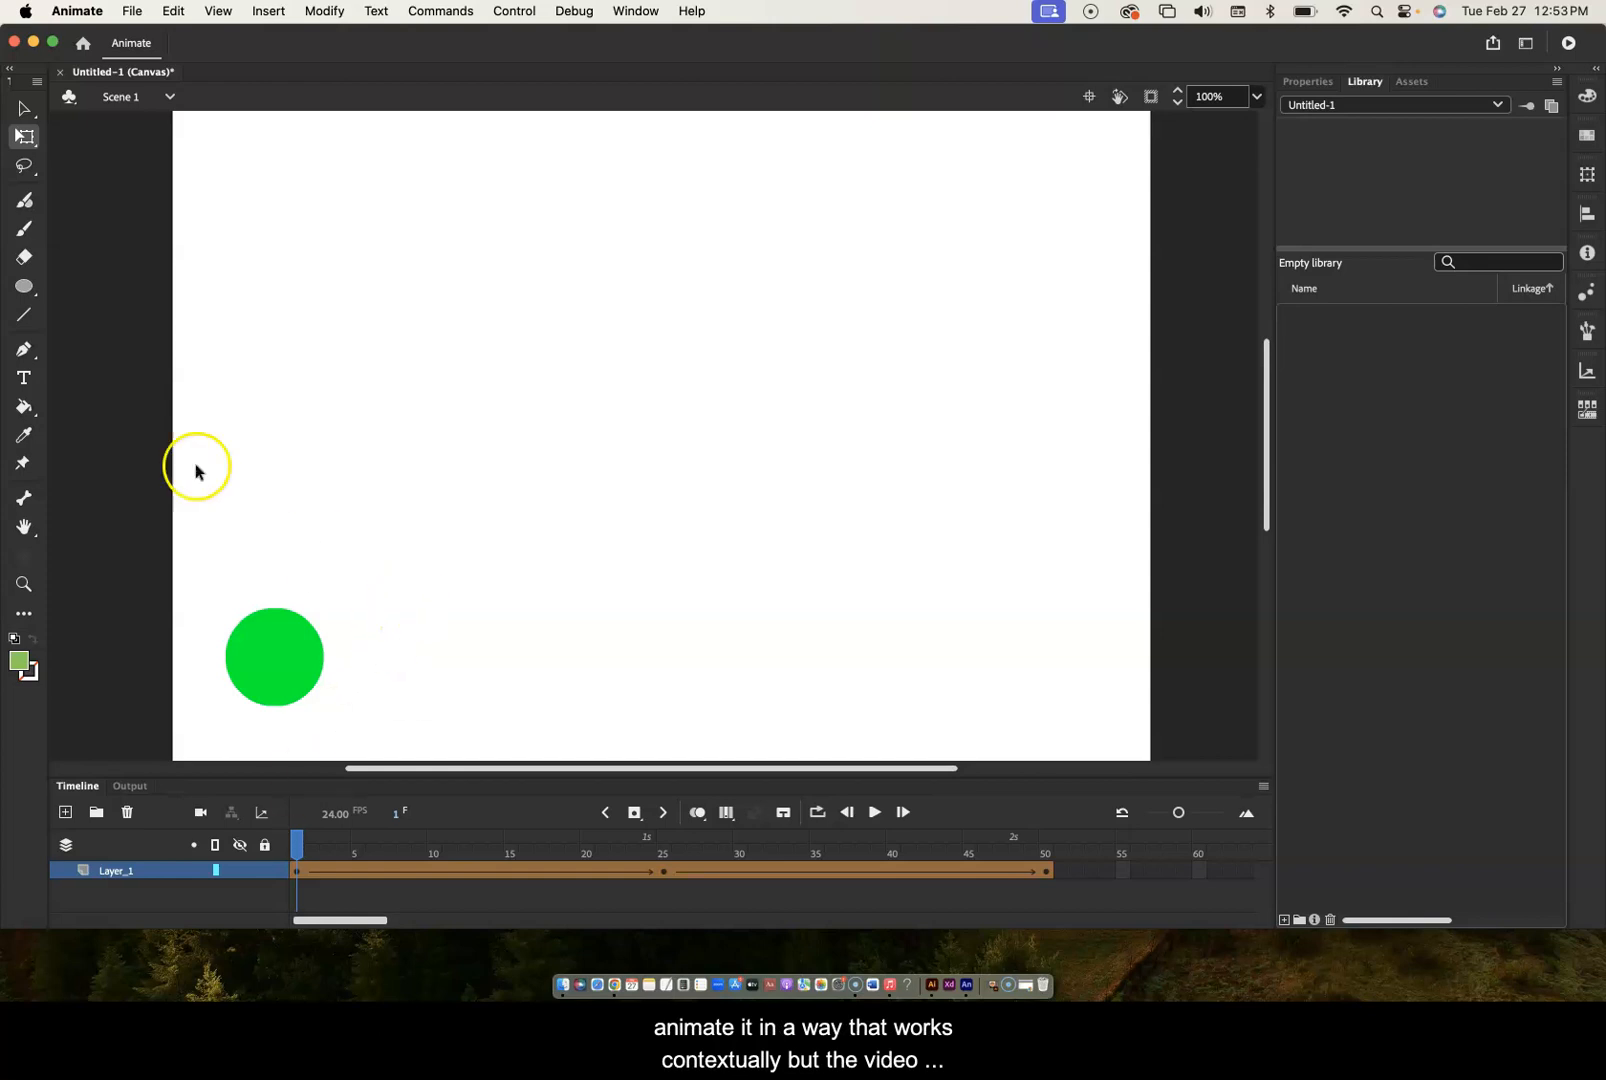
- Choose the PolyStar tool and hide Layer_1
click(26, 294)
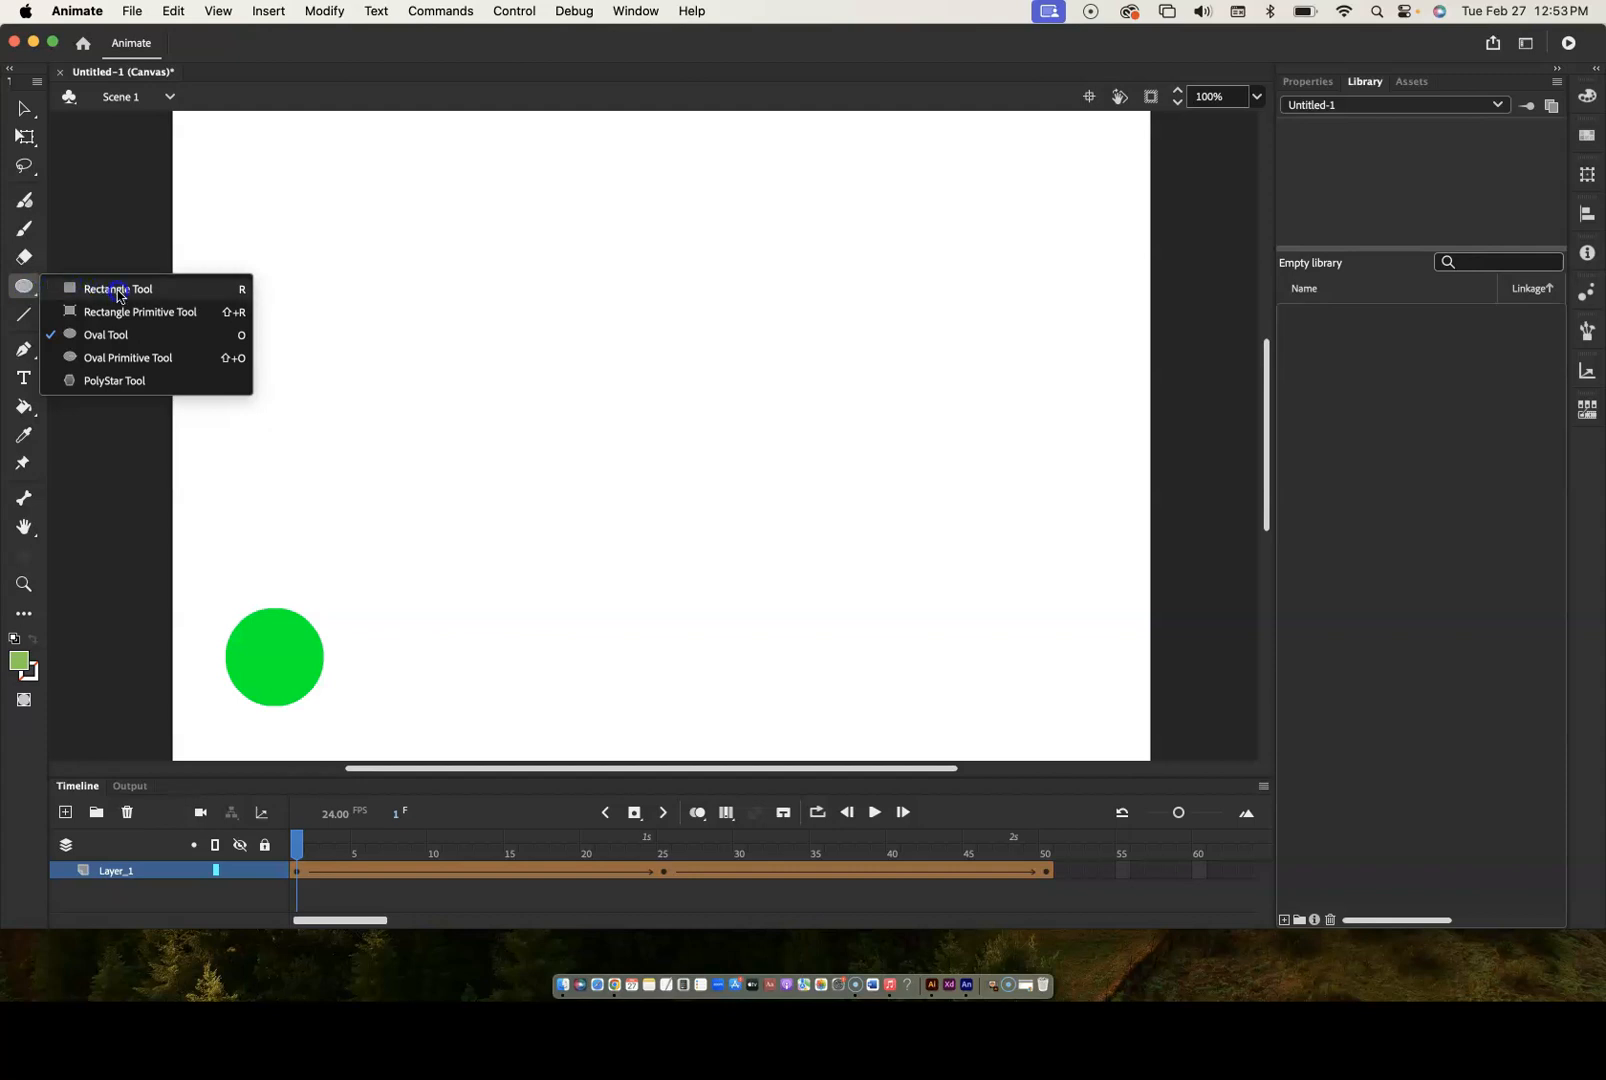
click(112, 383)
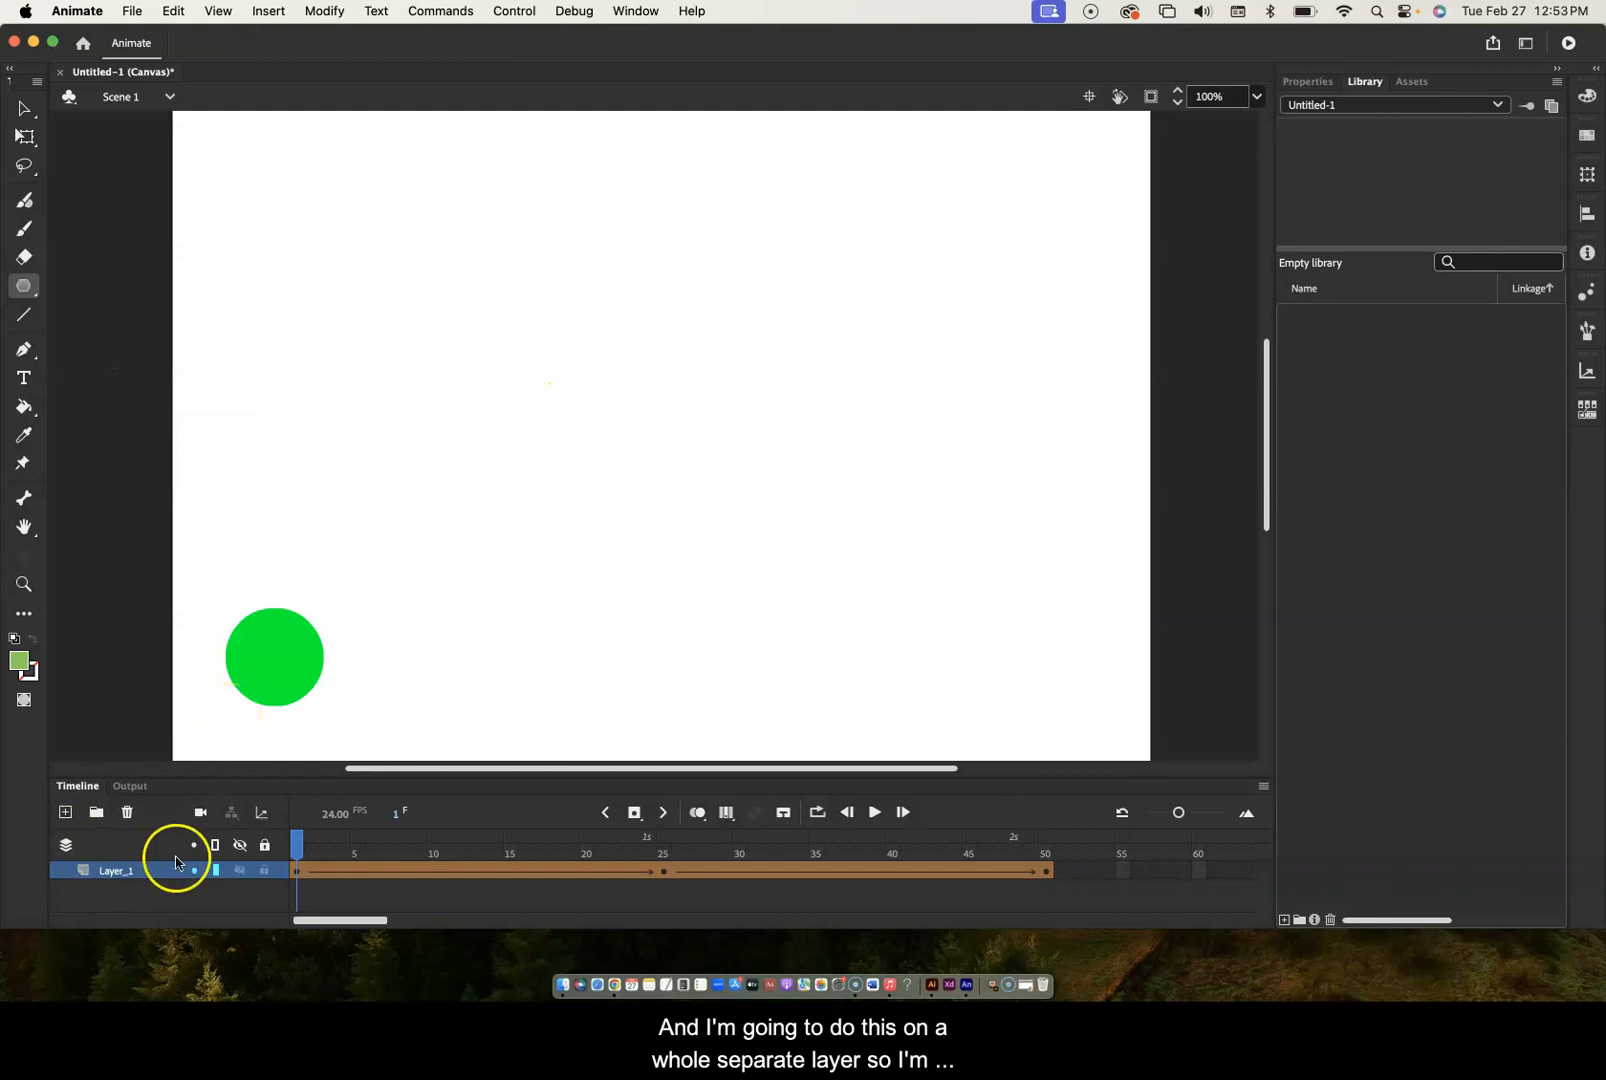
click(239, 869)
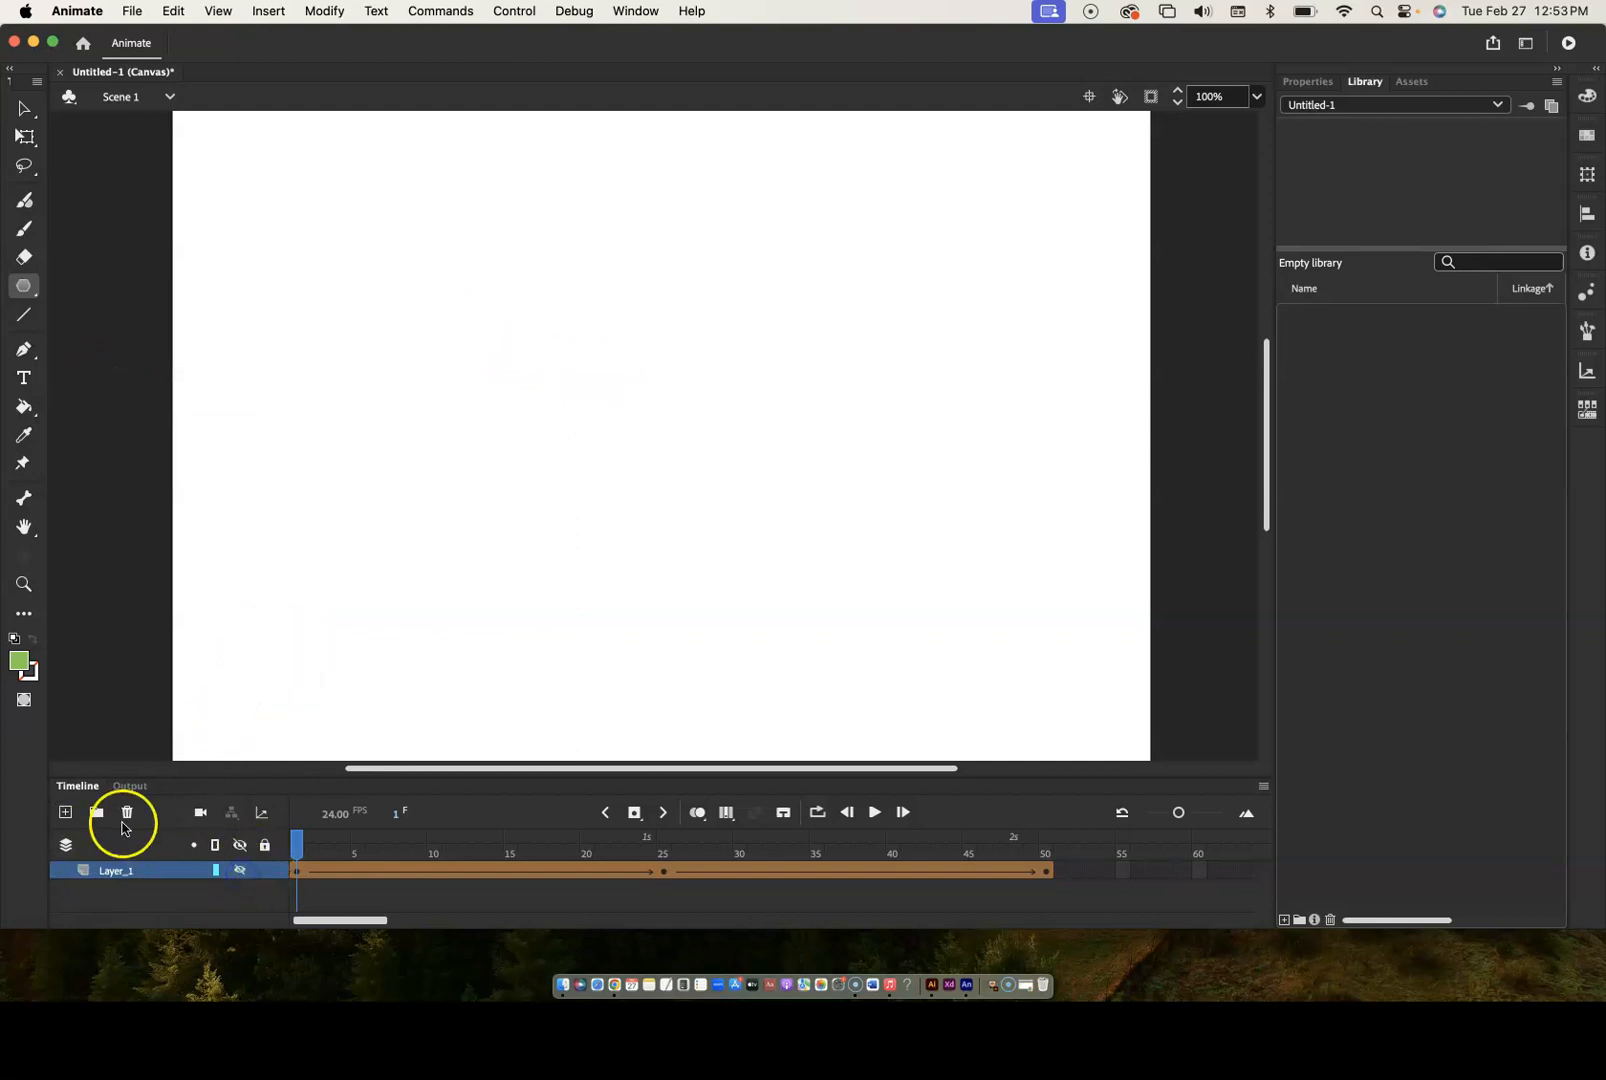
- Add a new layer named heart above Layer_1 and lock Layer_1
click(66, 813)
double_click(116, 868)
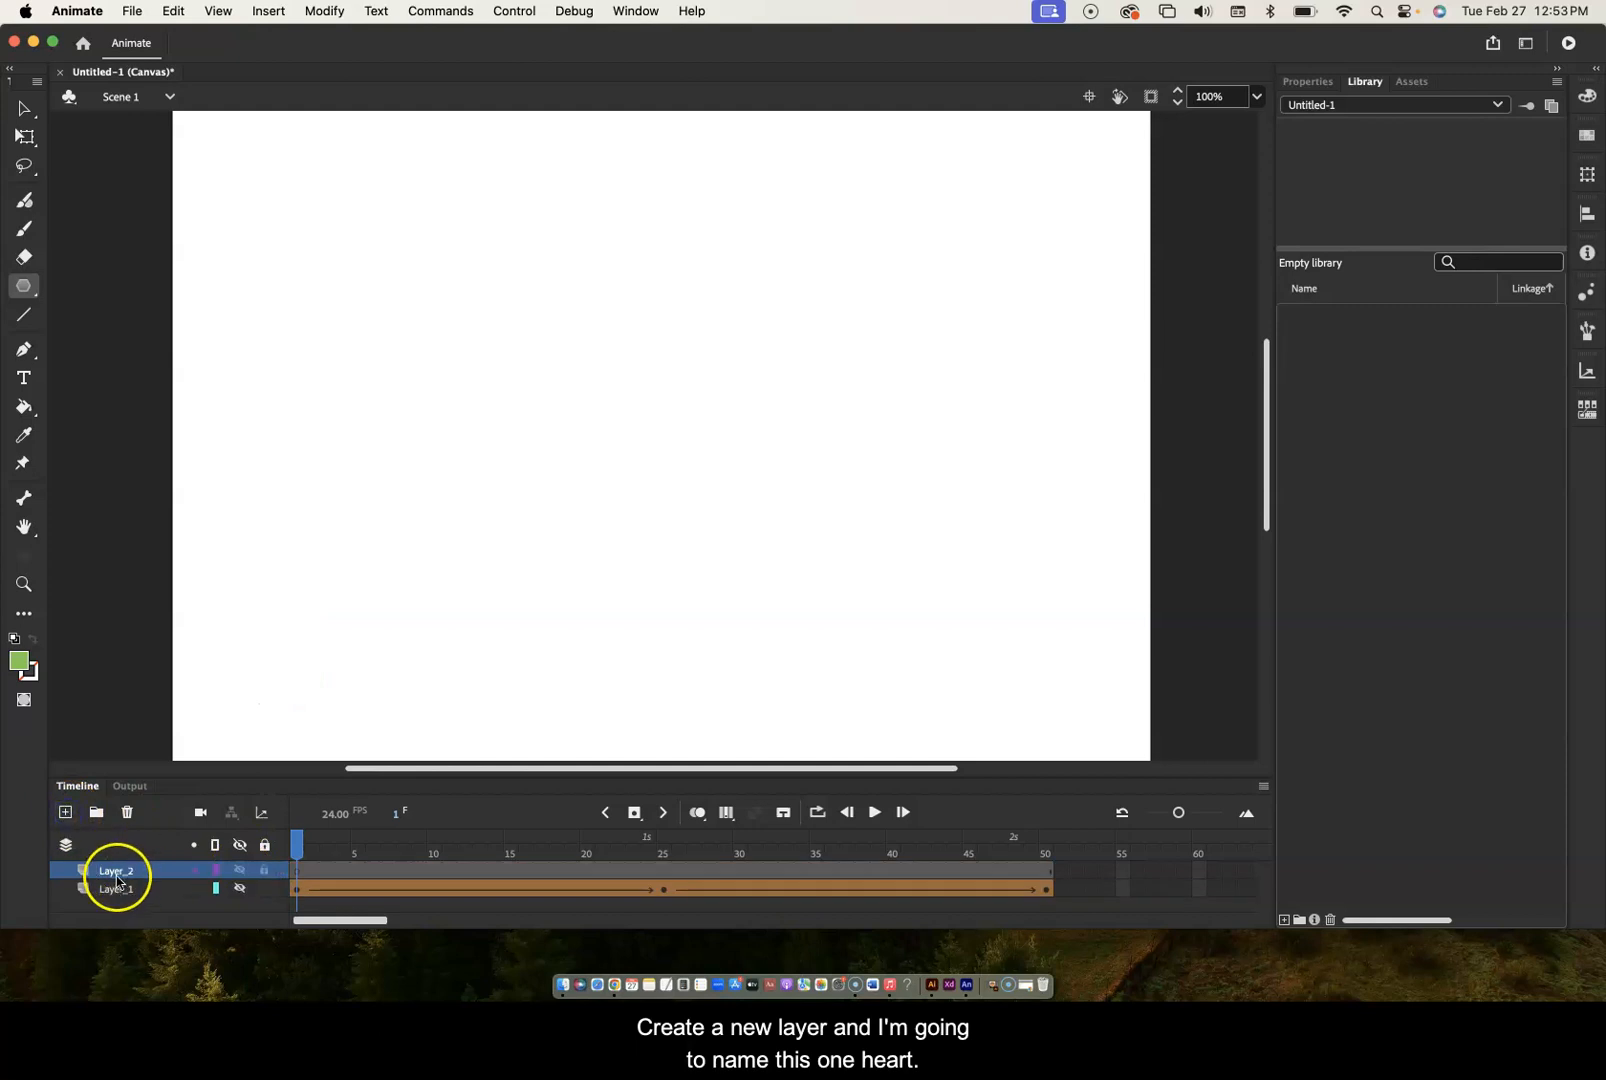
text(hea)
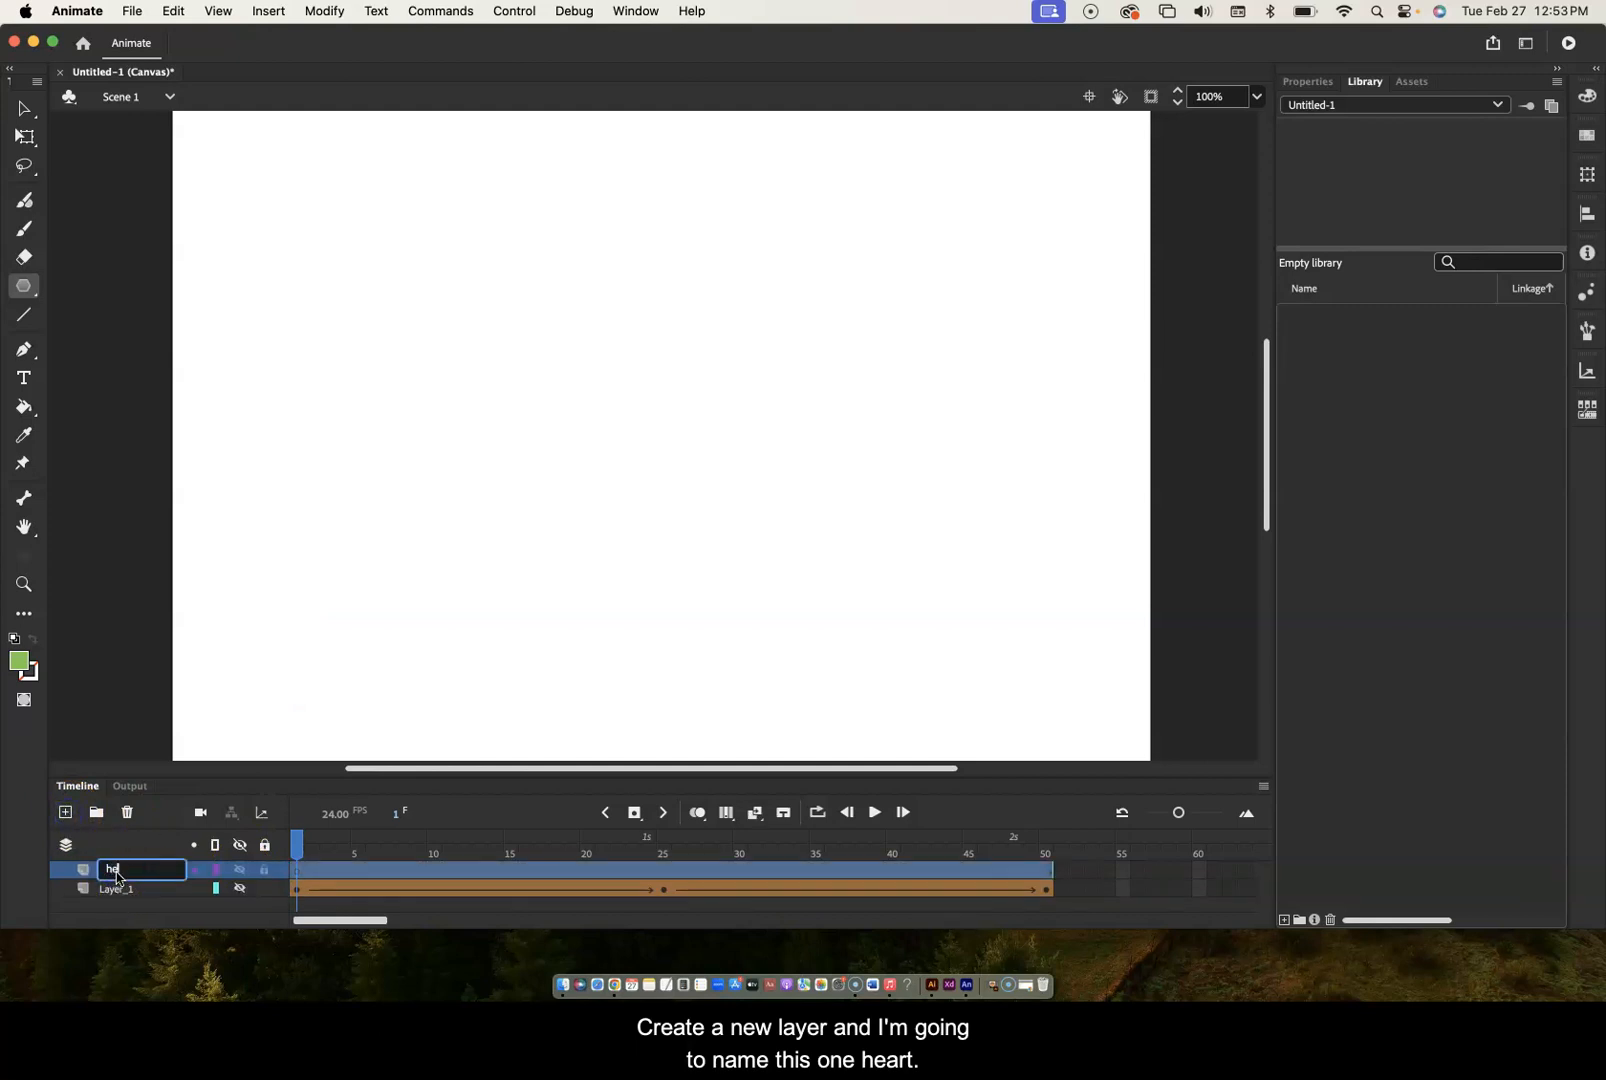
key(Return)
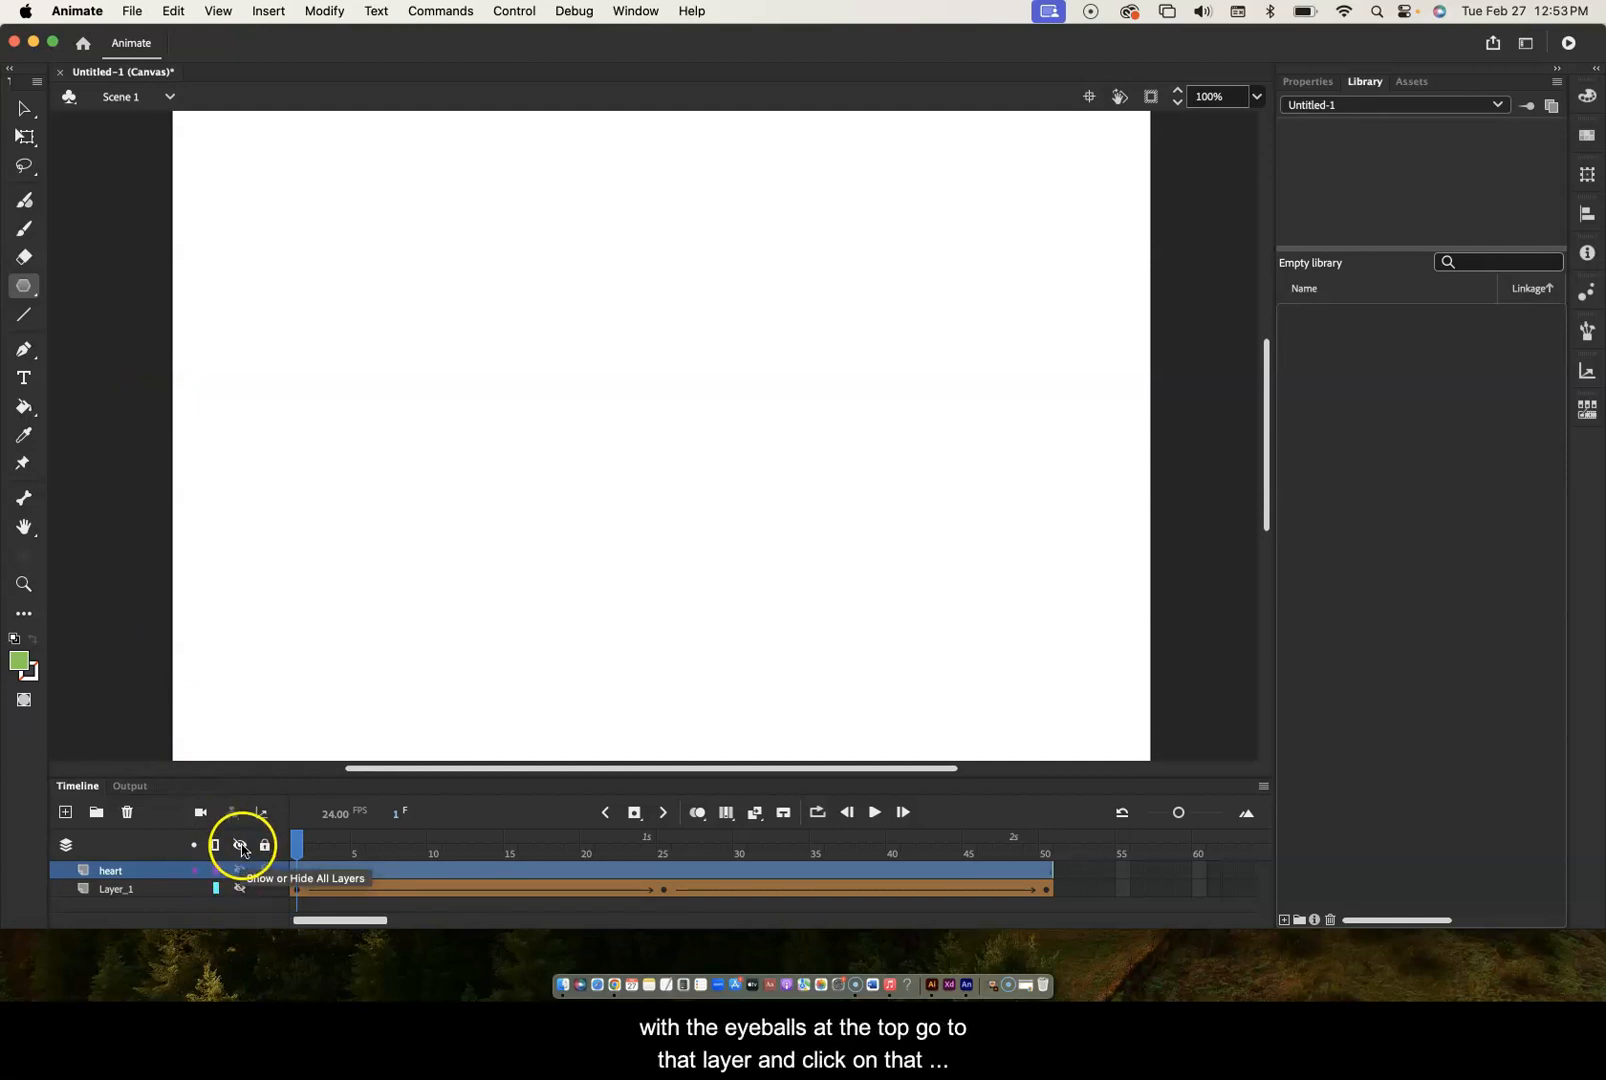
click(266, 890)
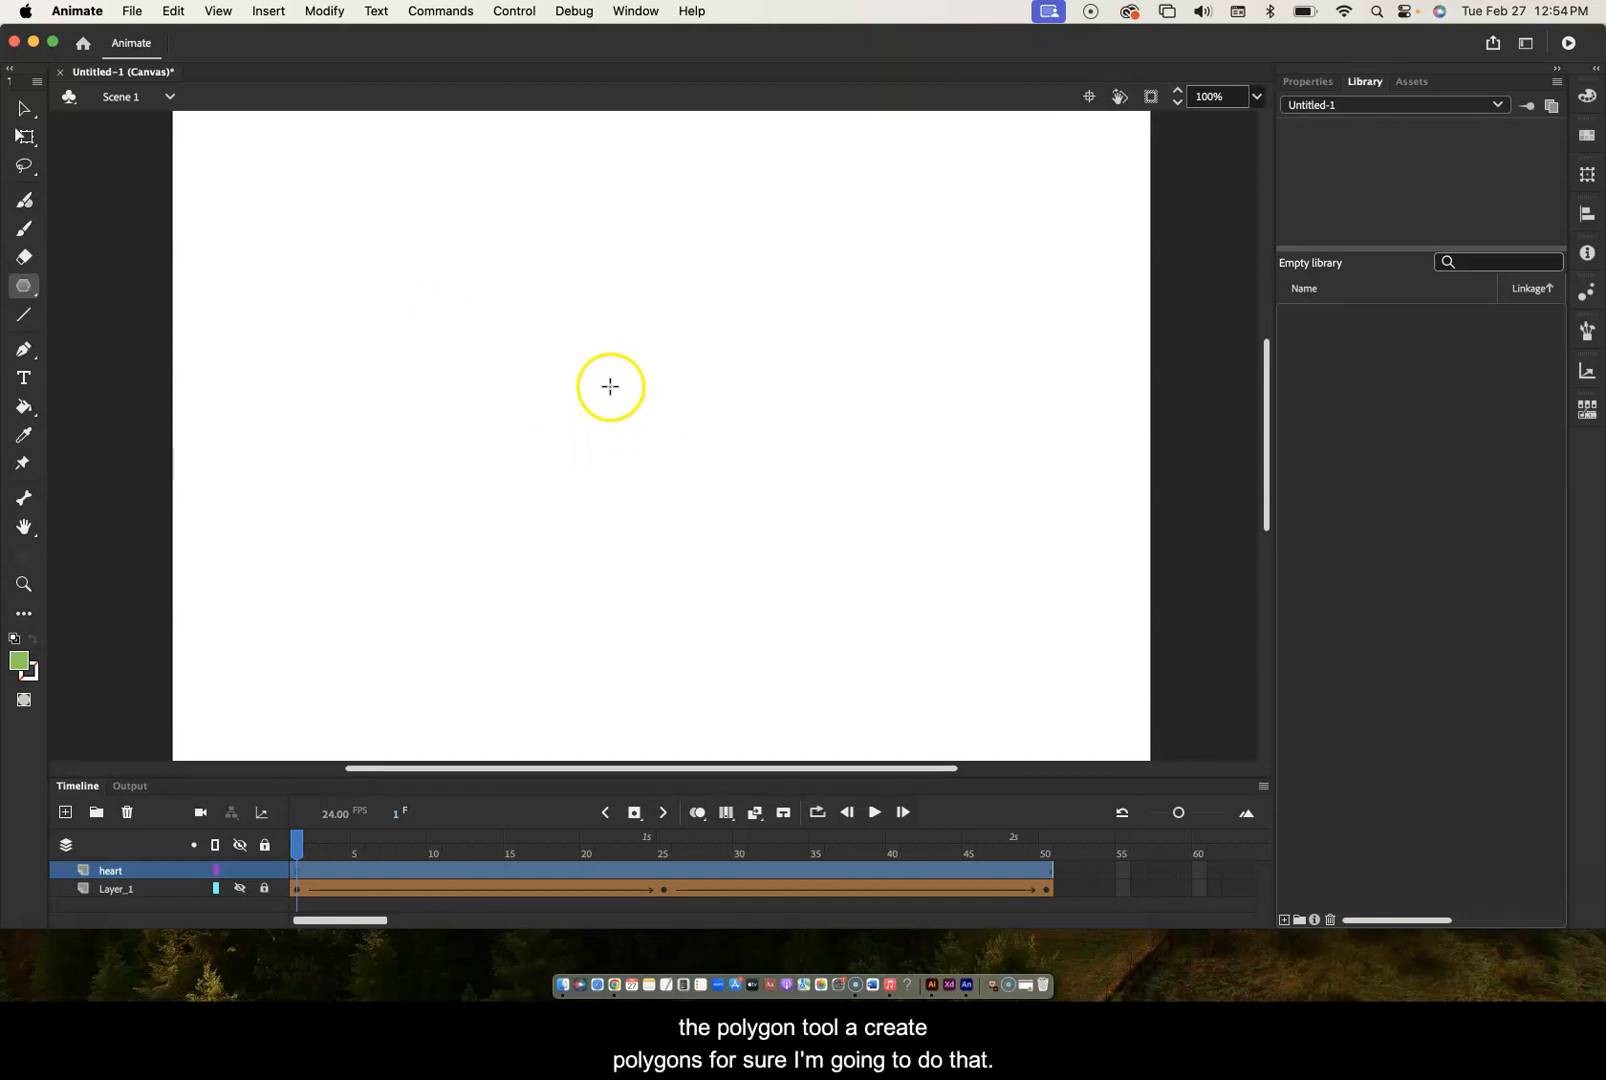
- Try the PolyStar tool by drawing a pentagon in the middle of the stage, and undo it
drag(614, 403, 688, 491)
key(super+z)
mouse_move(627, 394)
mouse_down()
mouse_move(686, 459)
mouse_move(656, 423)
mouse_move(687, 515)
mouse_up()
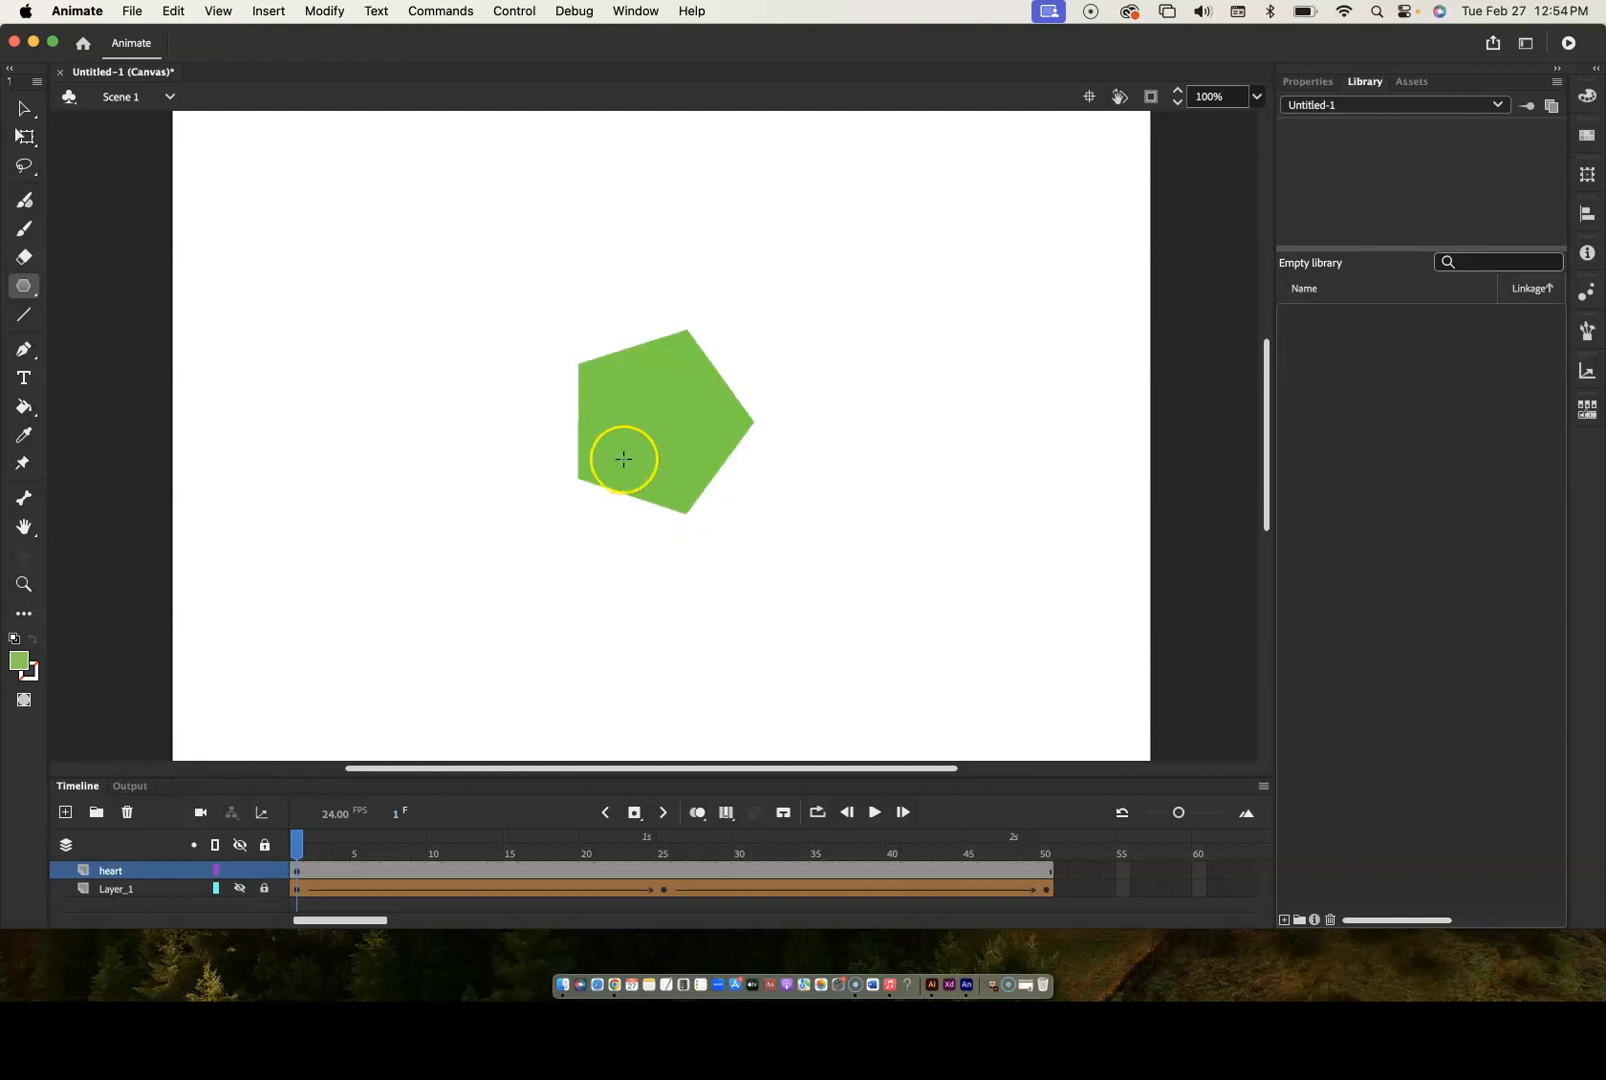
key(super+z)
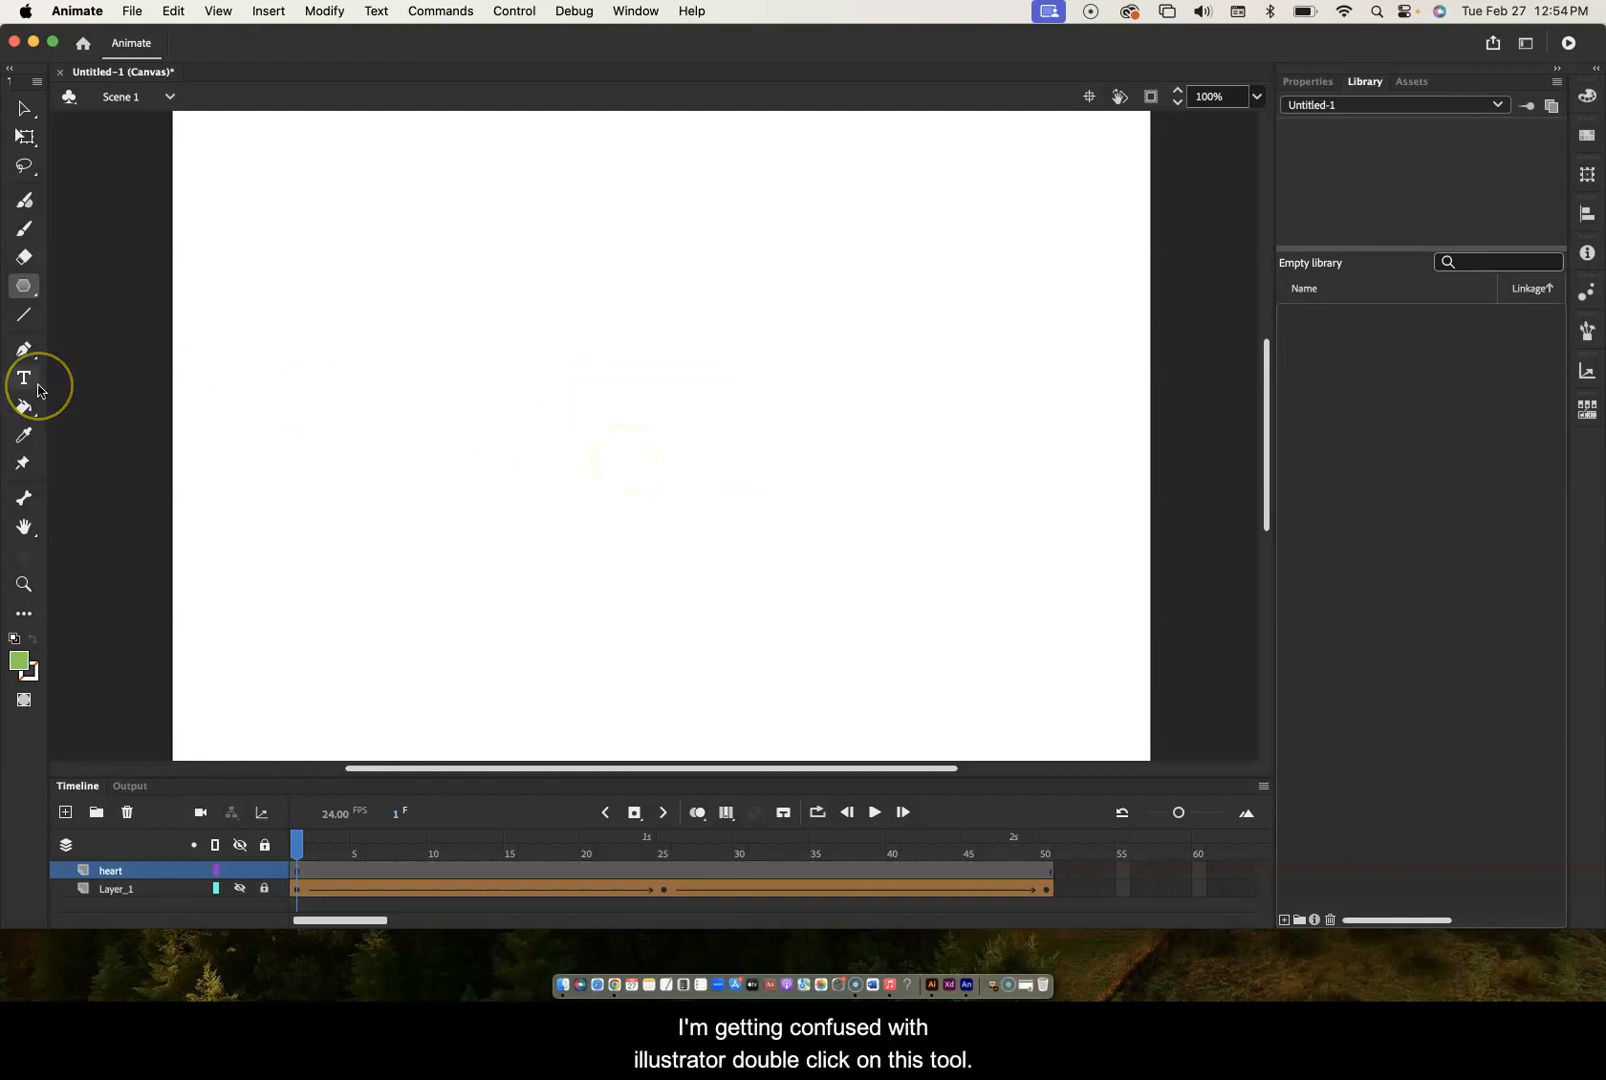
- Reselect the PolyStar tool, try to get a star by drawing on the stage's upper middle, and undo the drawn pentagon
click(28, 291)
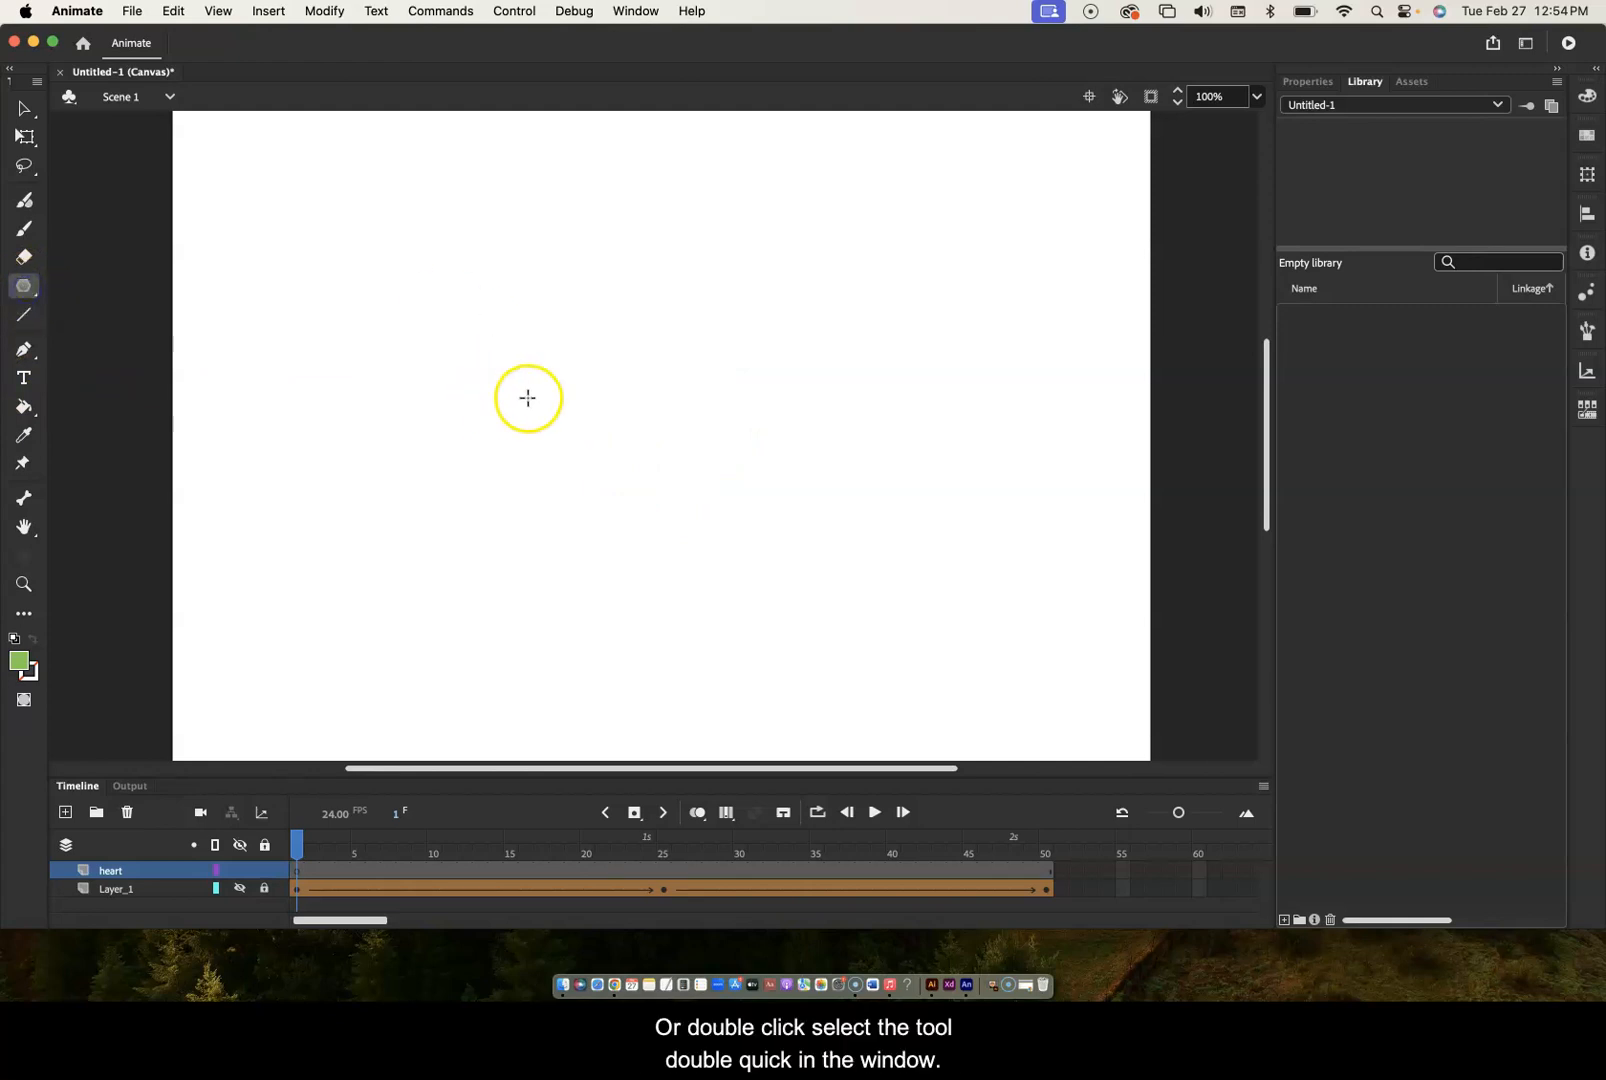
click(576, 351)
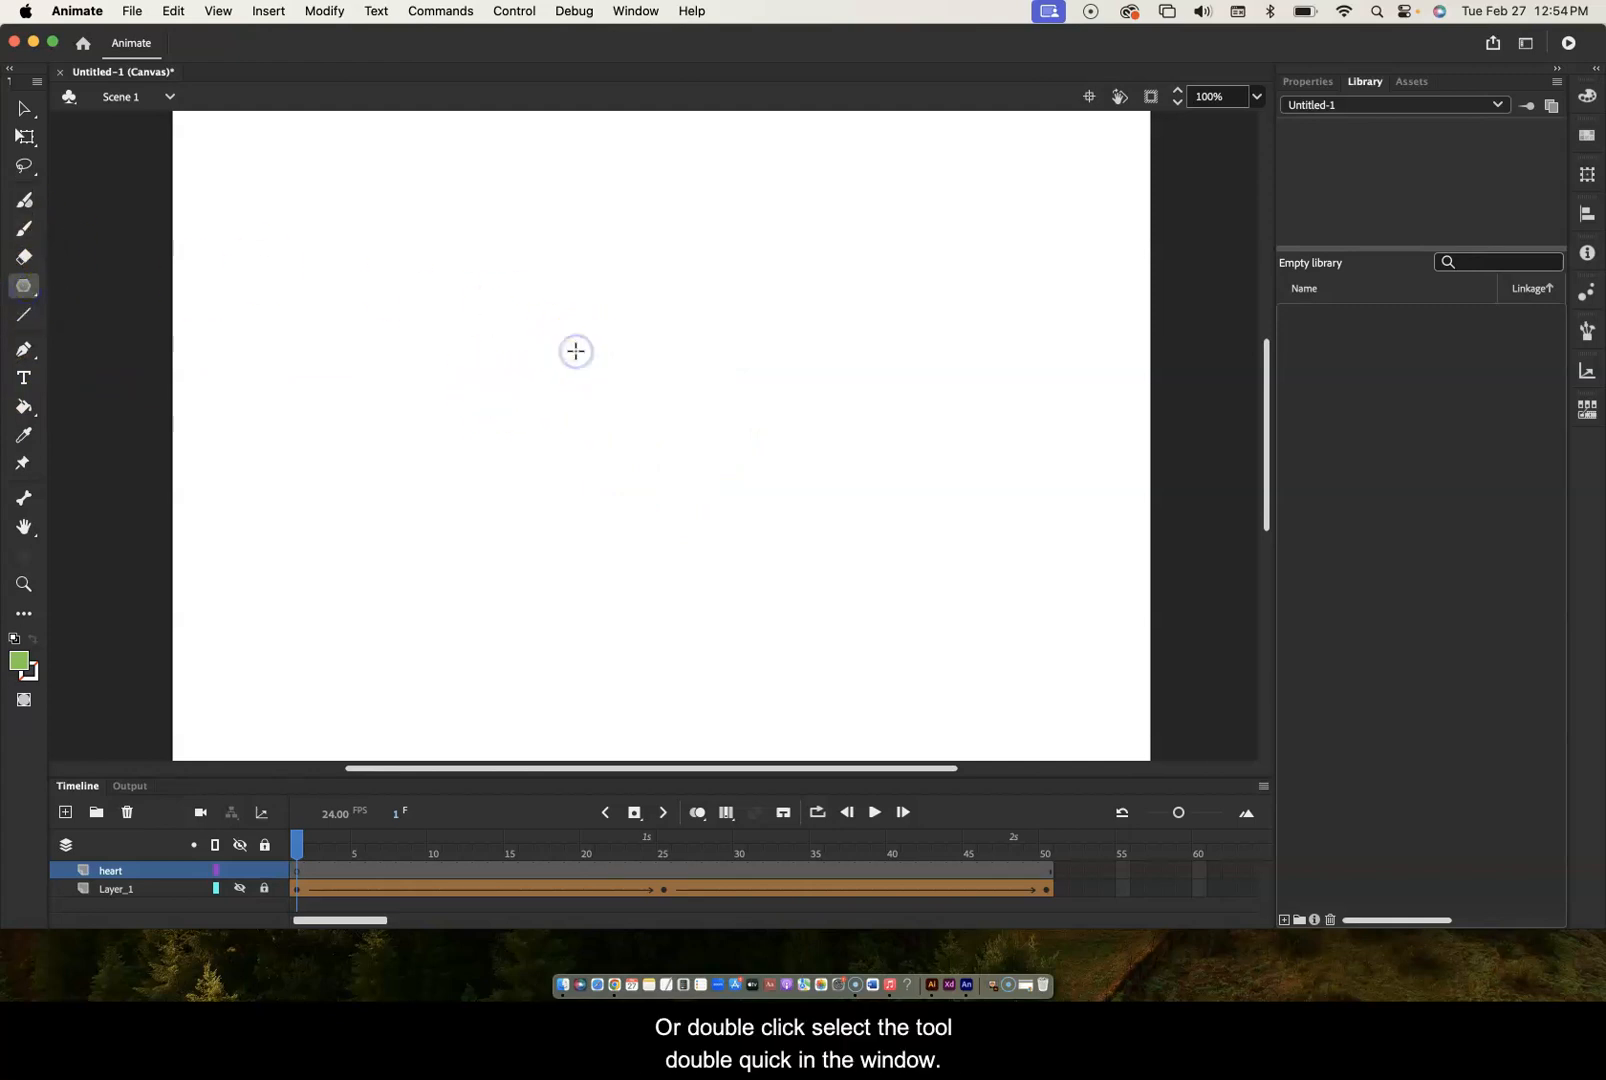
click(621, 401)
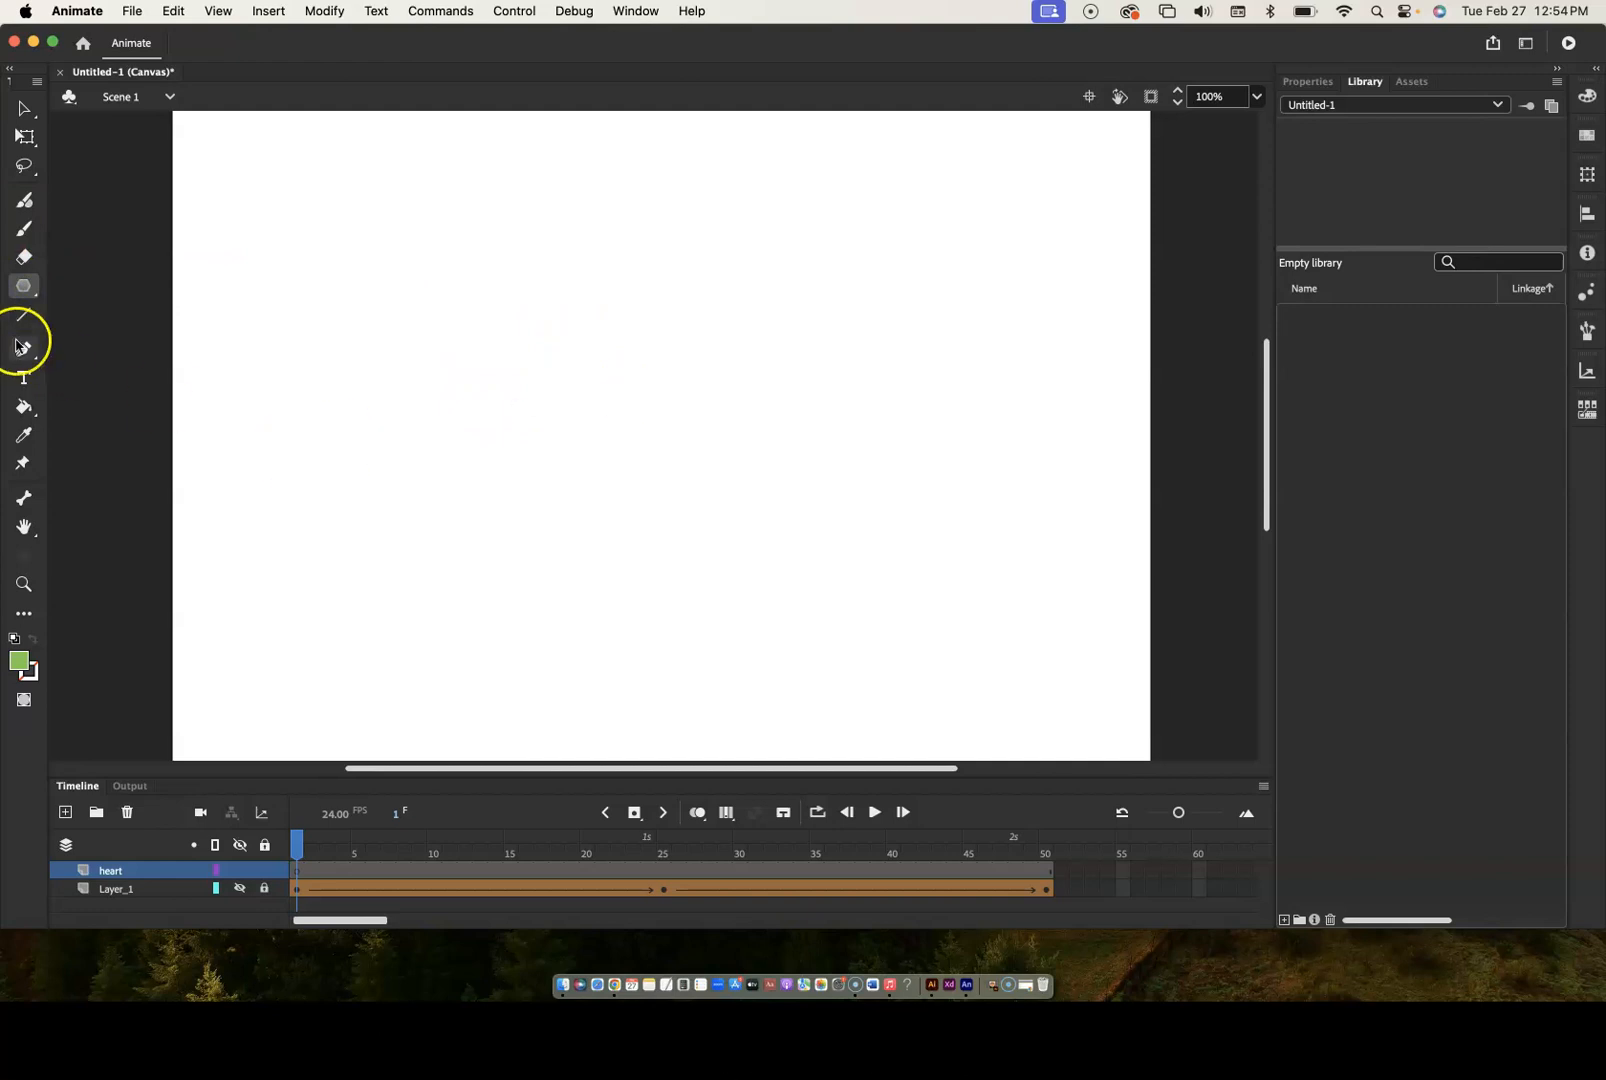
click(27, 288)
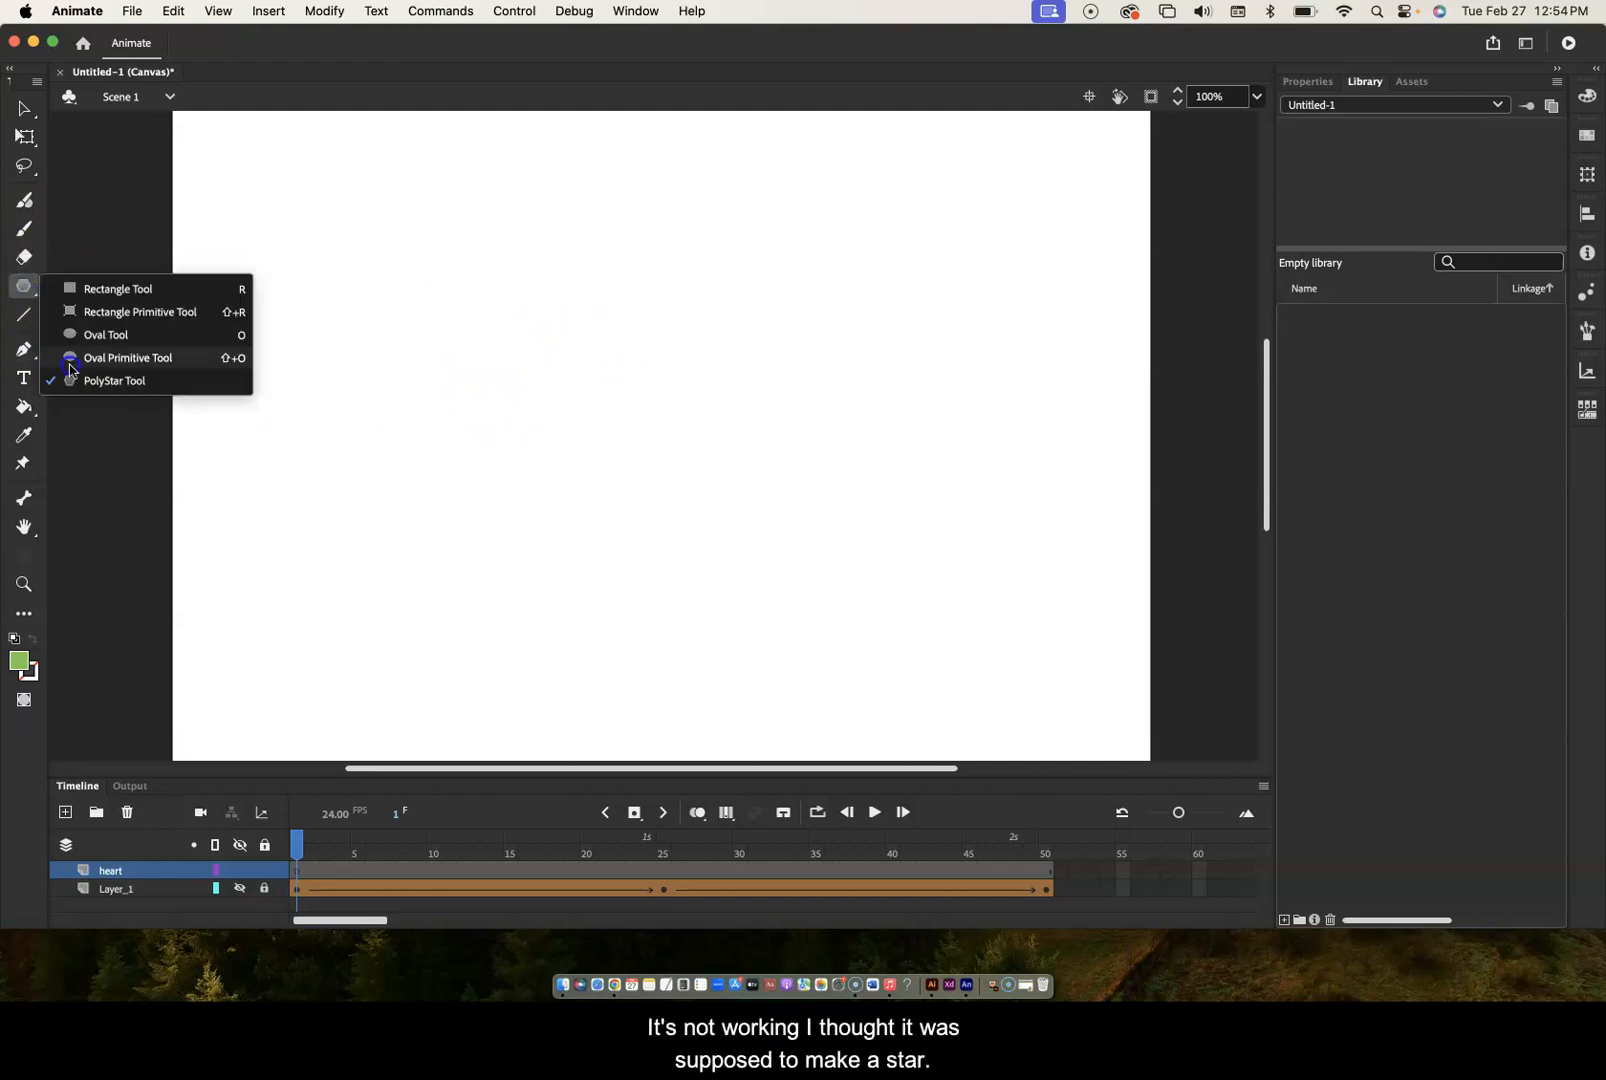
click(80, 376)
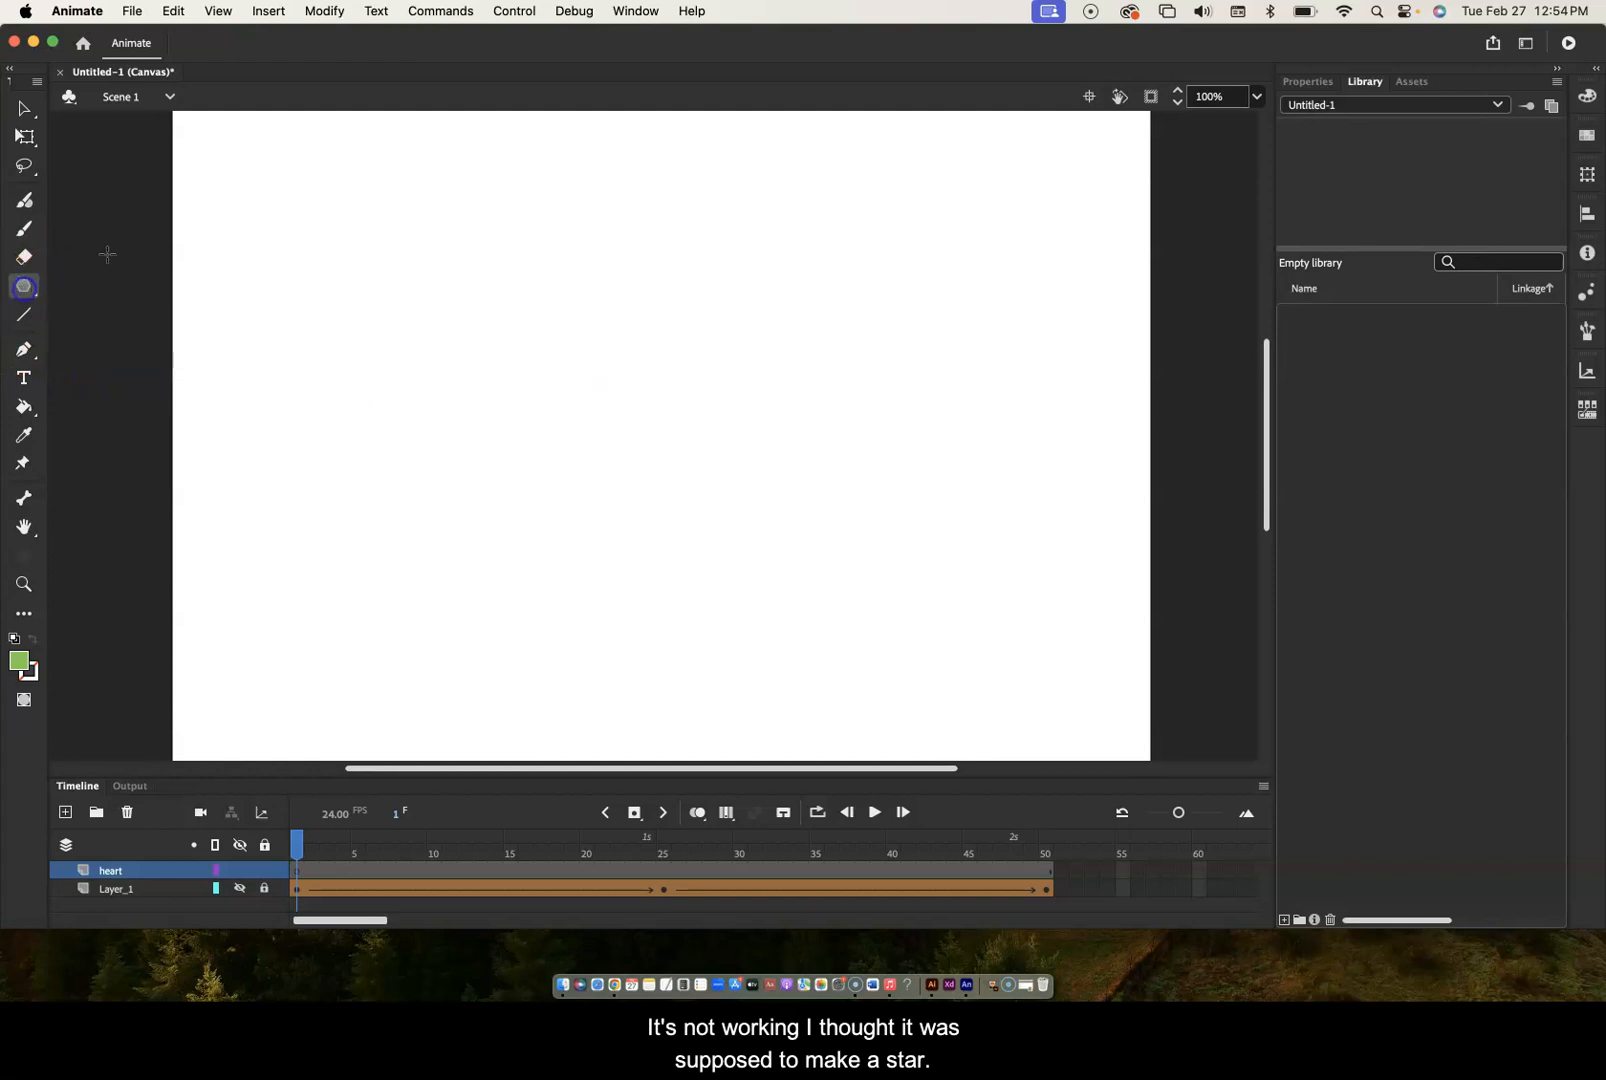
click(572, 338)
drag(572, 338, 646, 422)
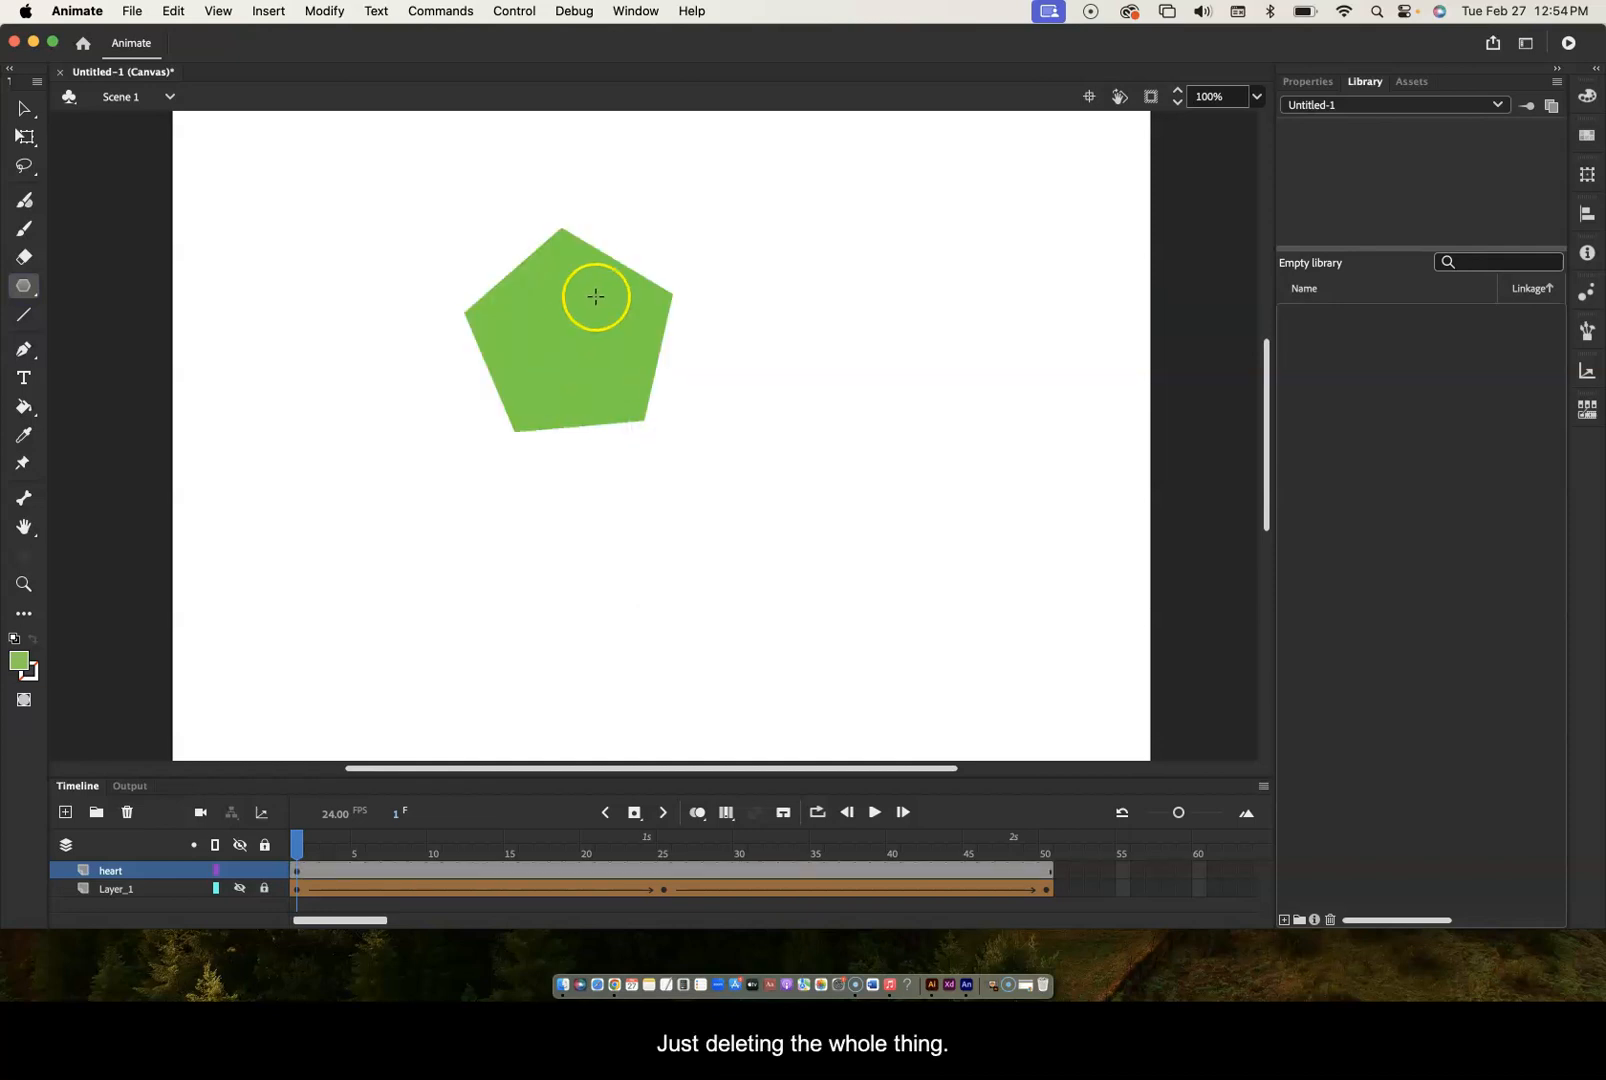
key(super+z)
click(27, 286)
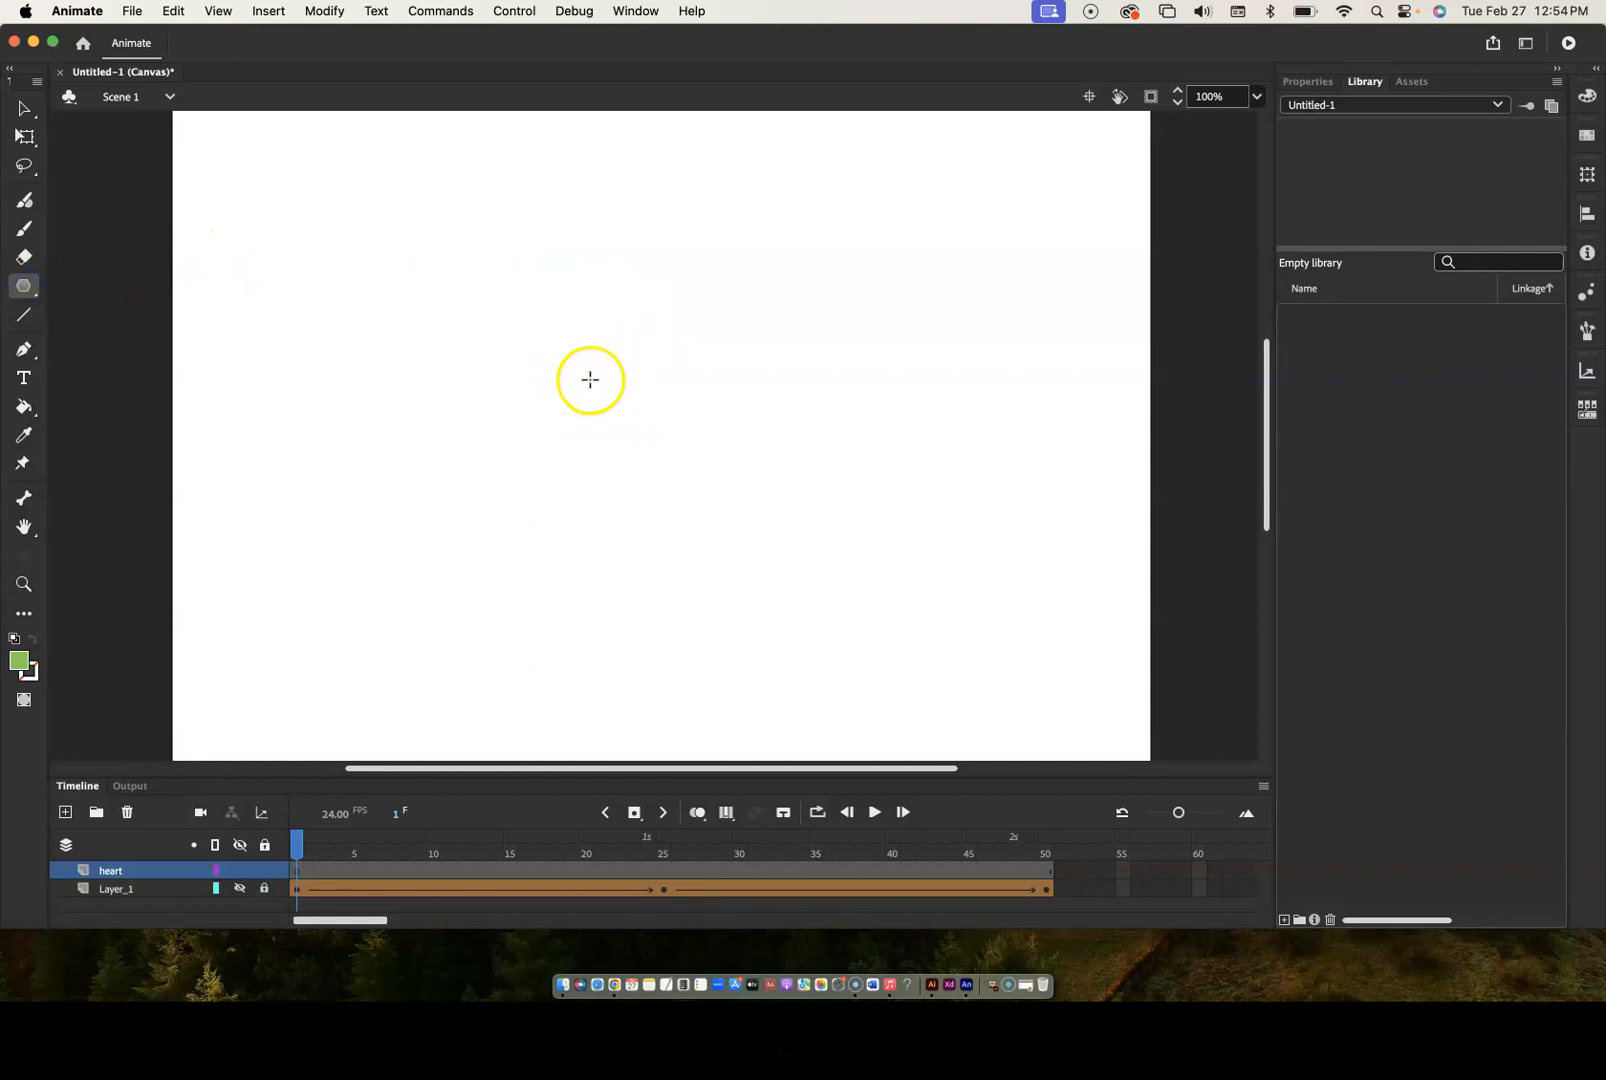
click(585, 378)
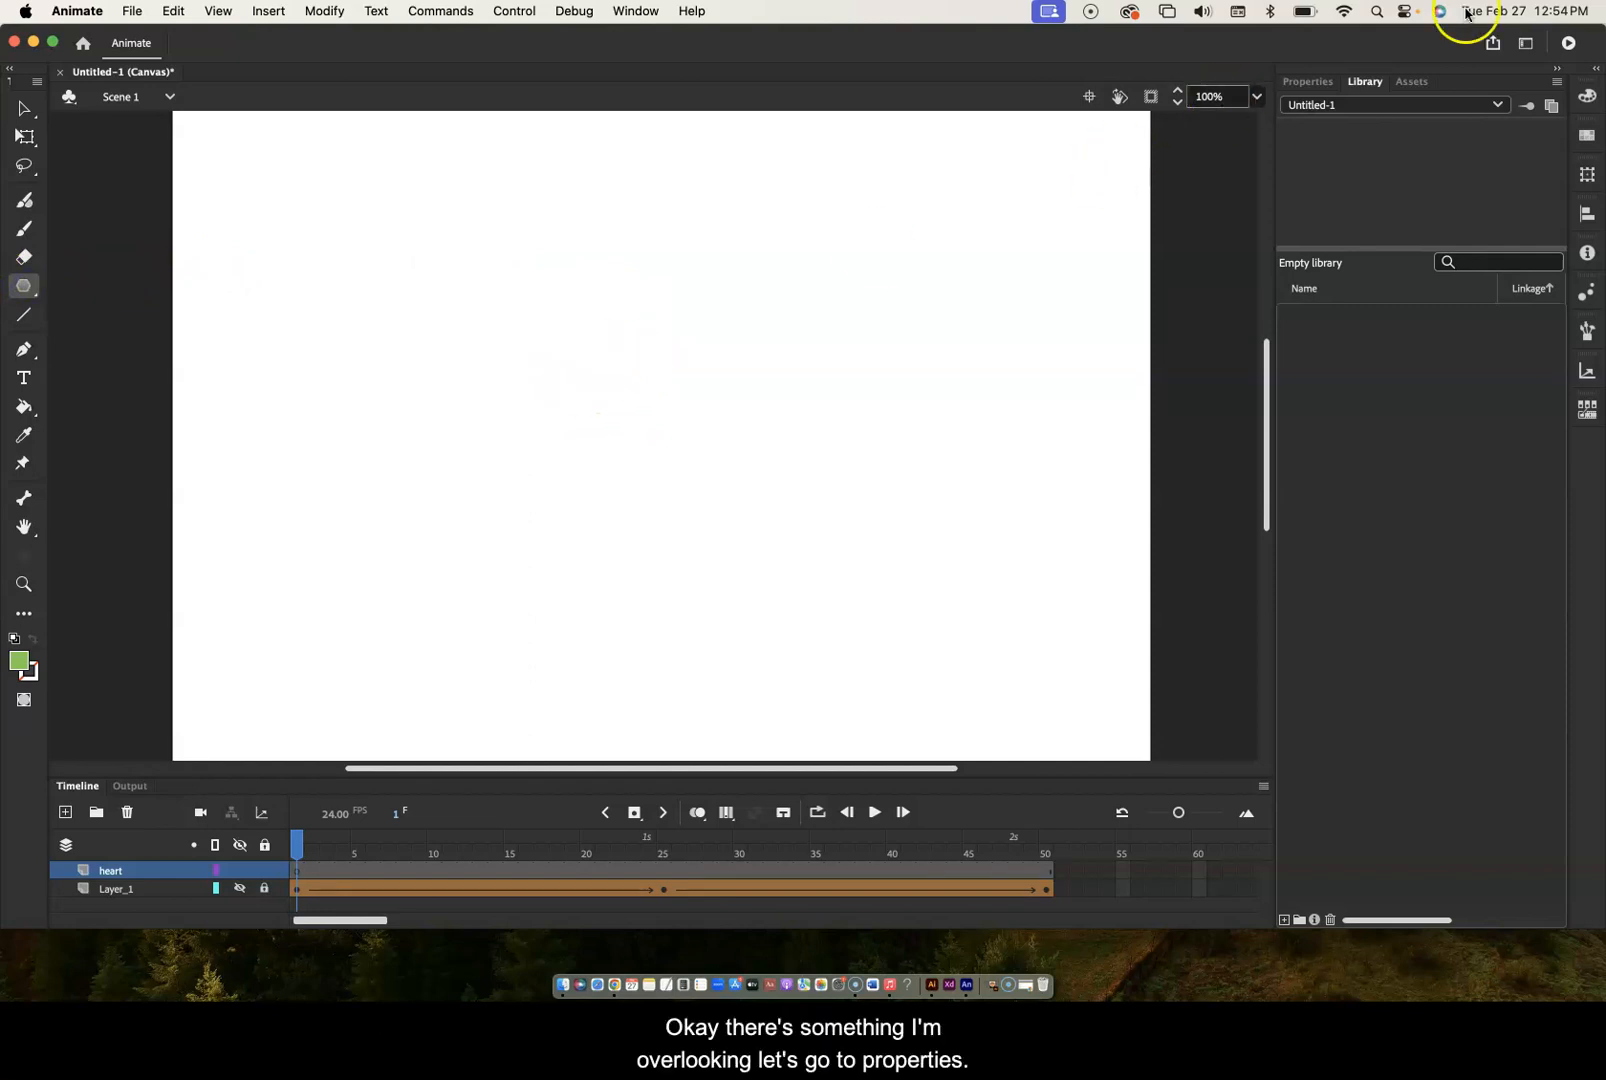
- In the PolyStar tool options, set the style to star and the number of sides to 3
click(1307, 82)
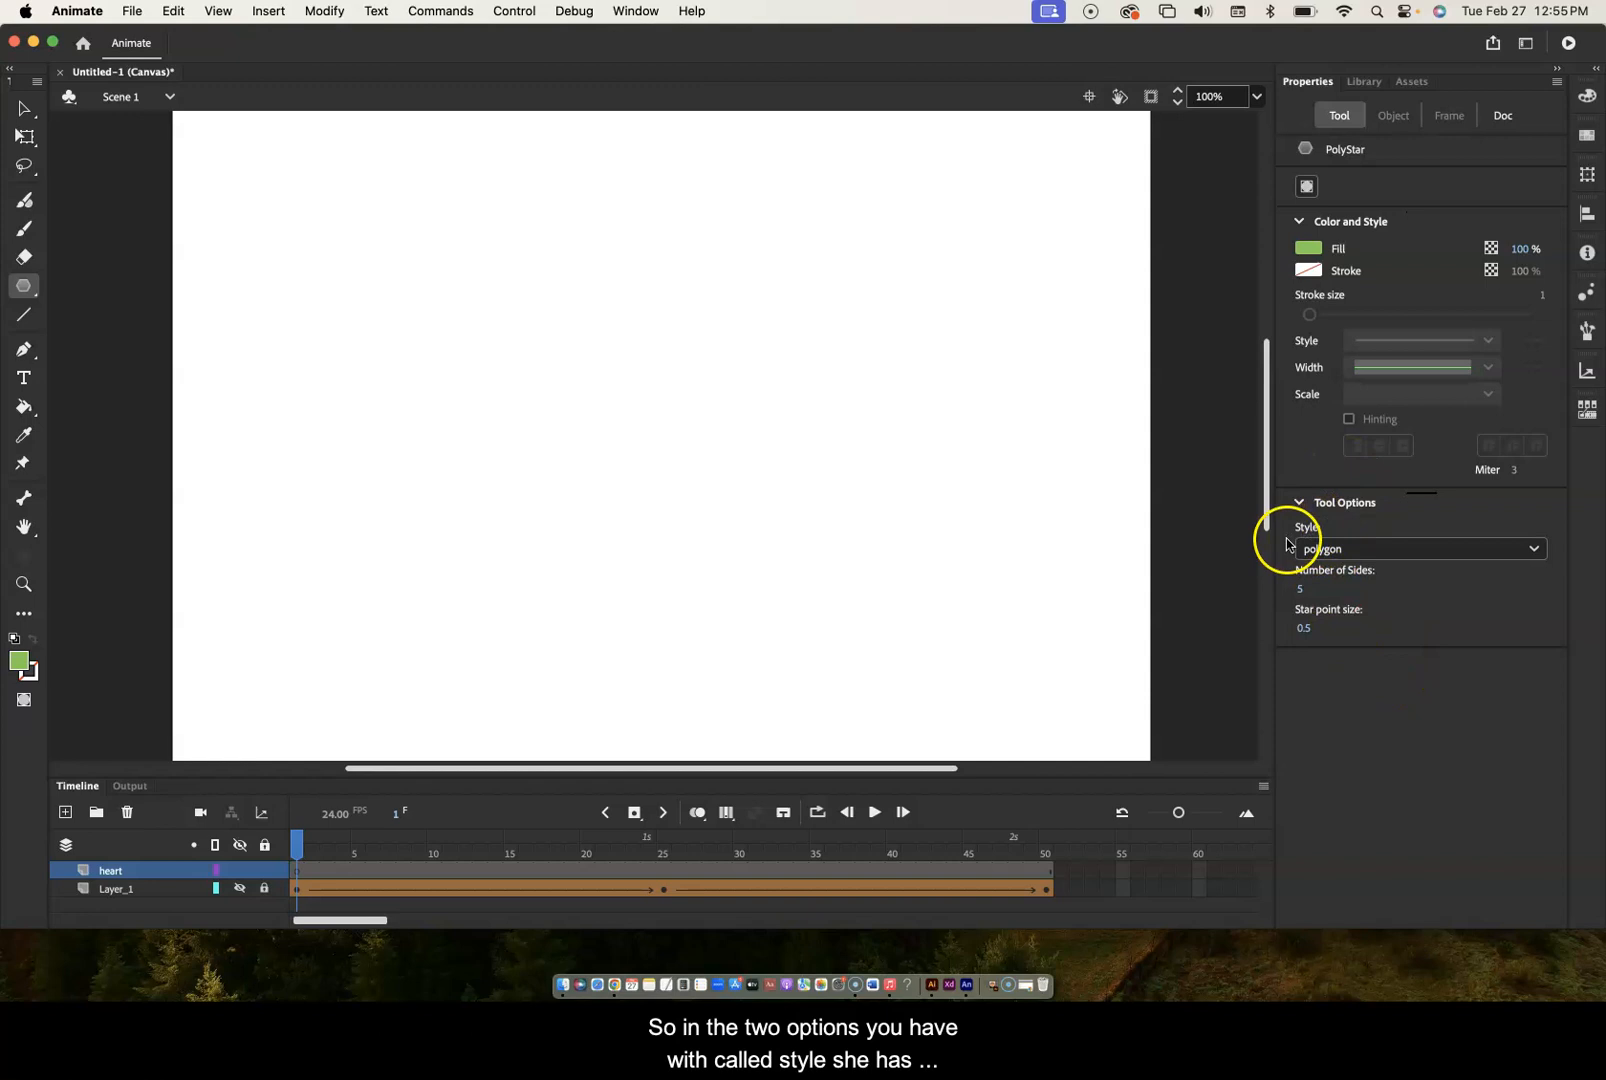
click(1532, 549)
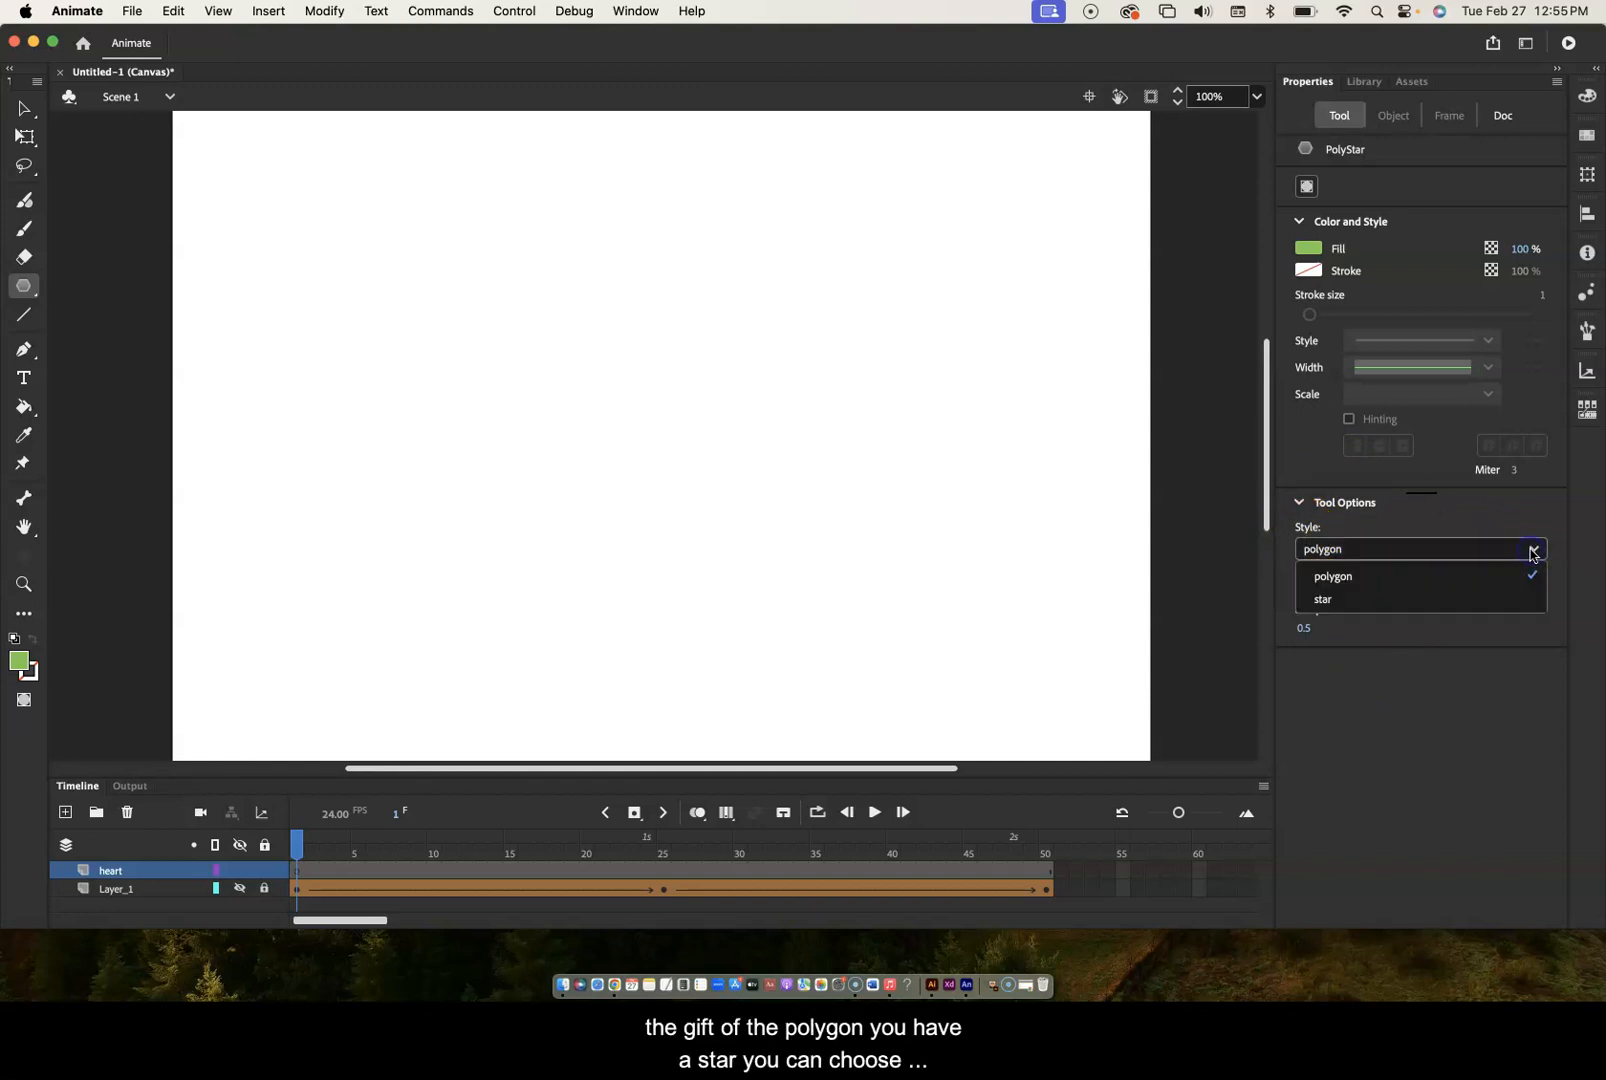
click(1330, 603)
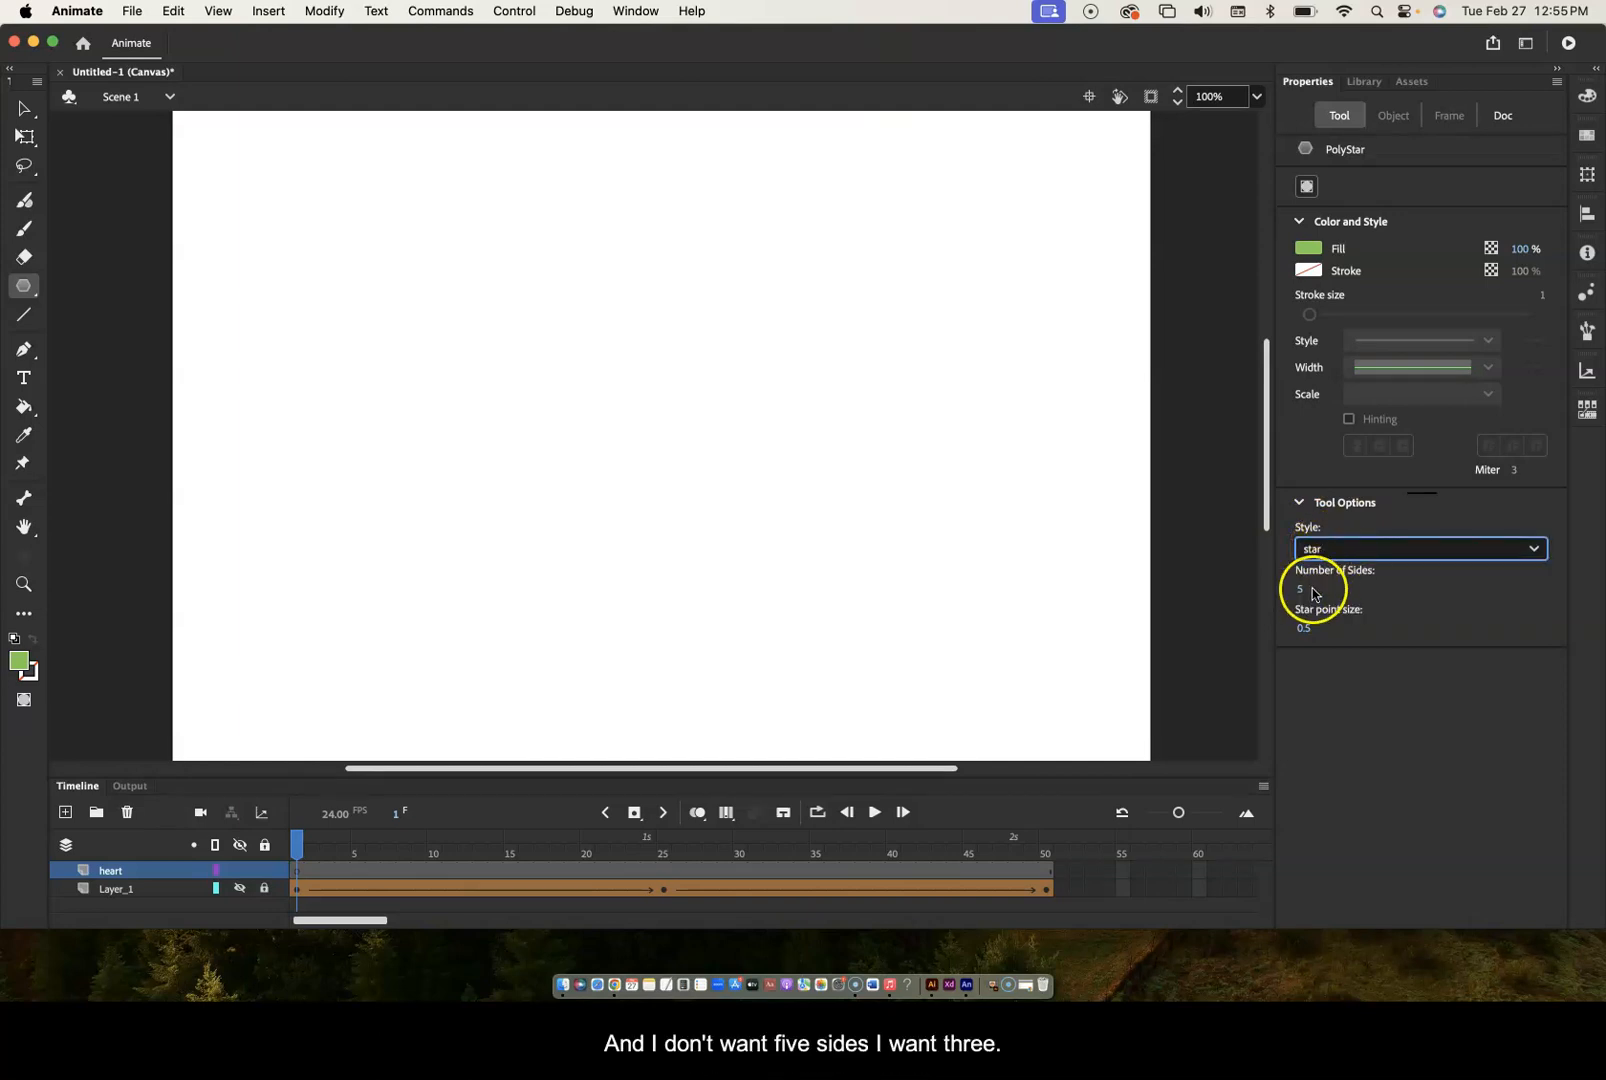
drag(1301, 595, 1290, 596)
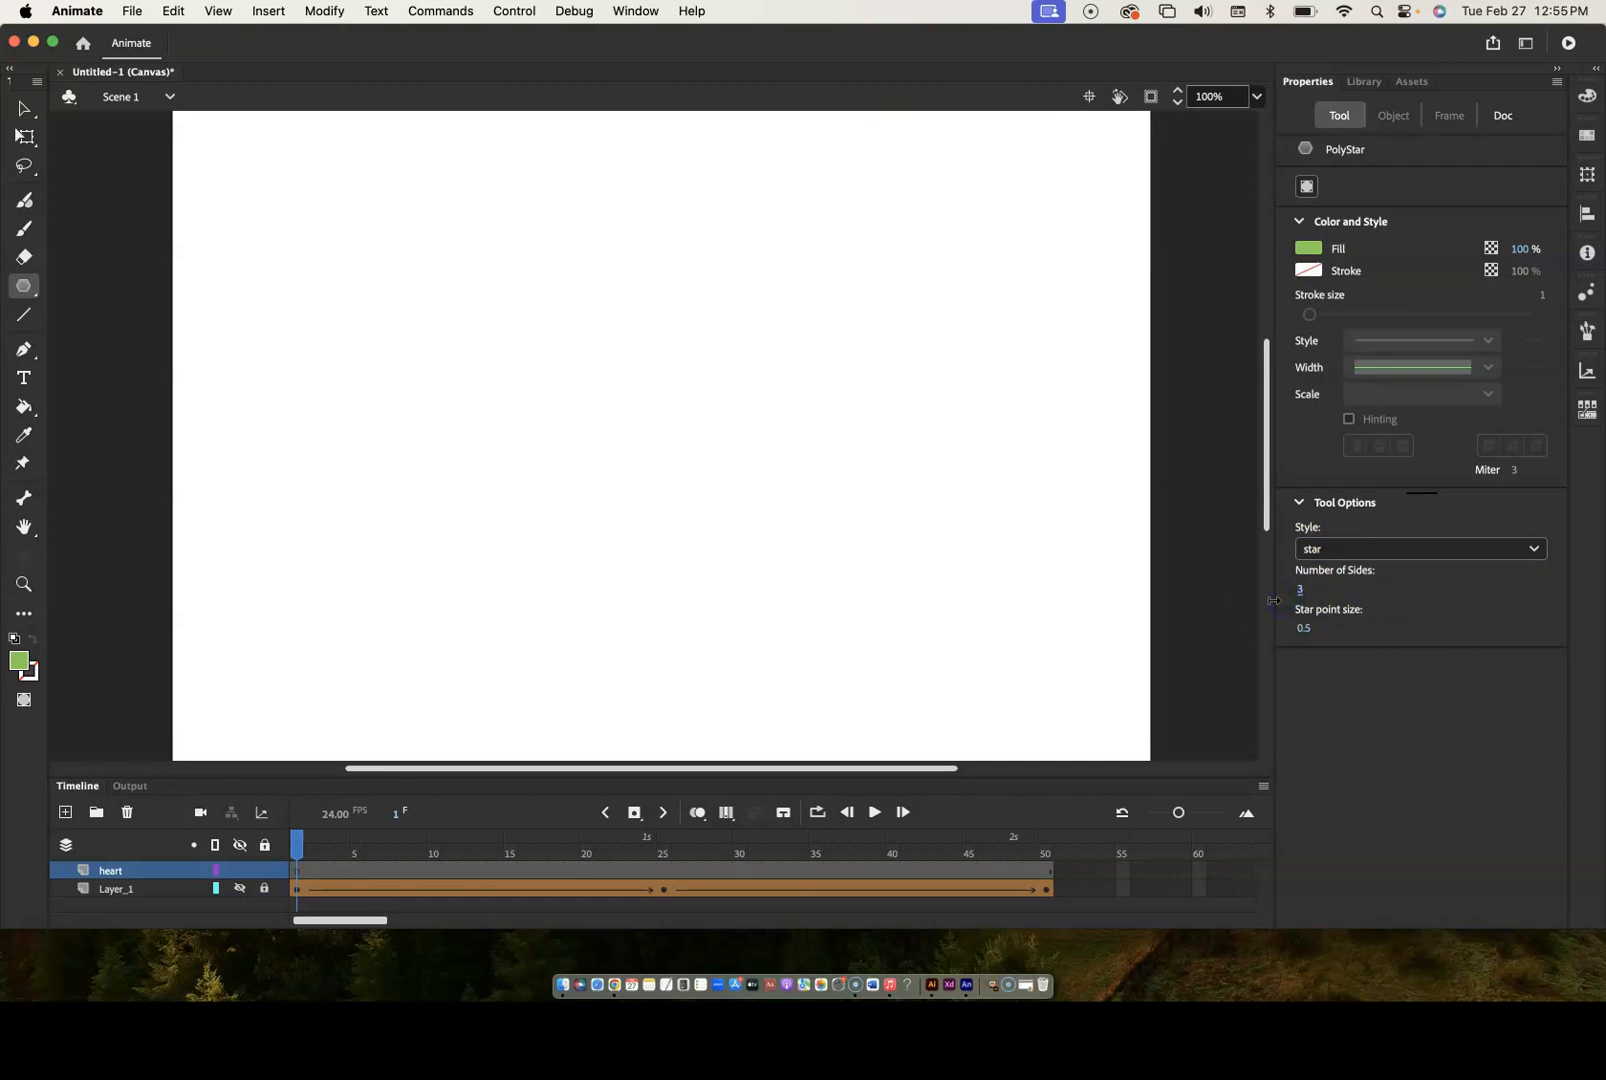
- Draw a trial three-pointed star near the middle of the stage and undo it
click(656, 419)
click(651, 378)
drag(652, 383, 699, 460)
key(super+z)
- Set the star point size to 0 and draw a thin three-pointed green star on the heart layer, just above the stage's centre
click(1305, 632)
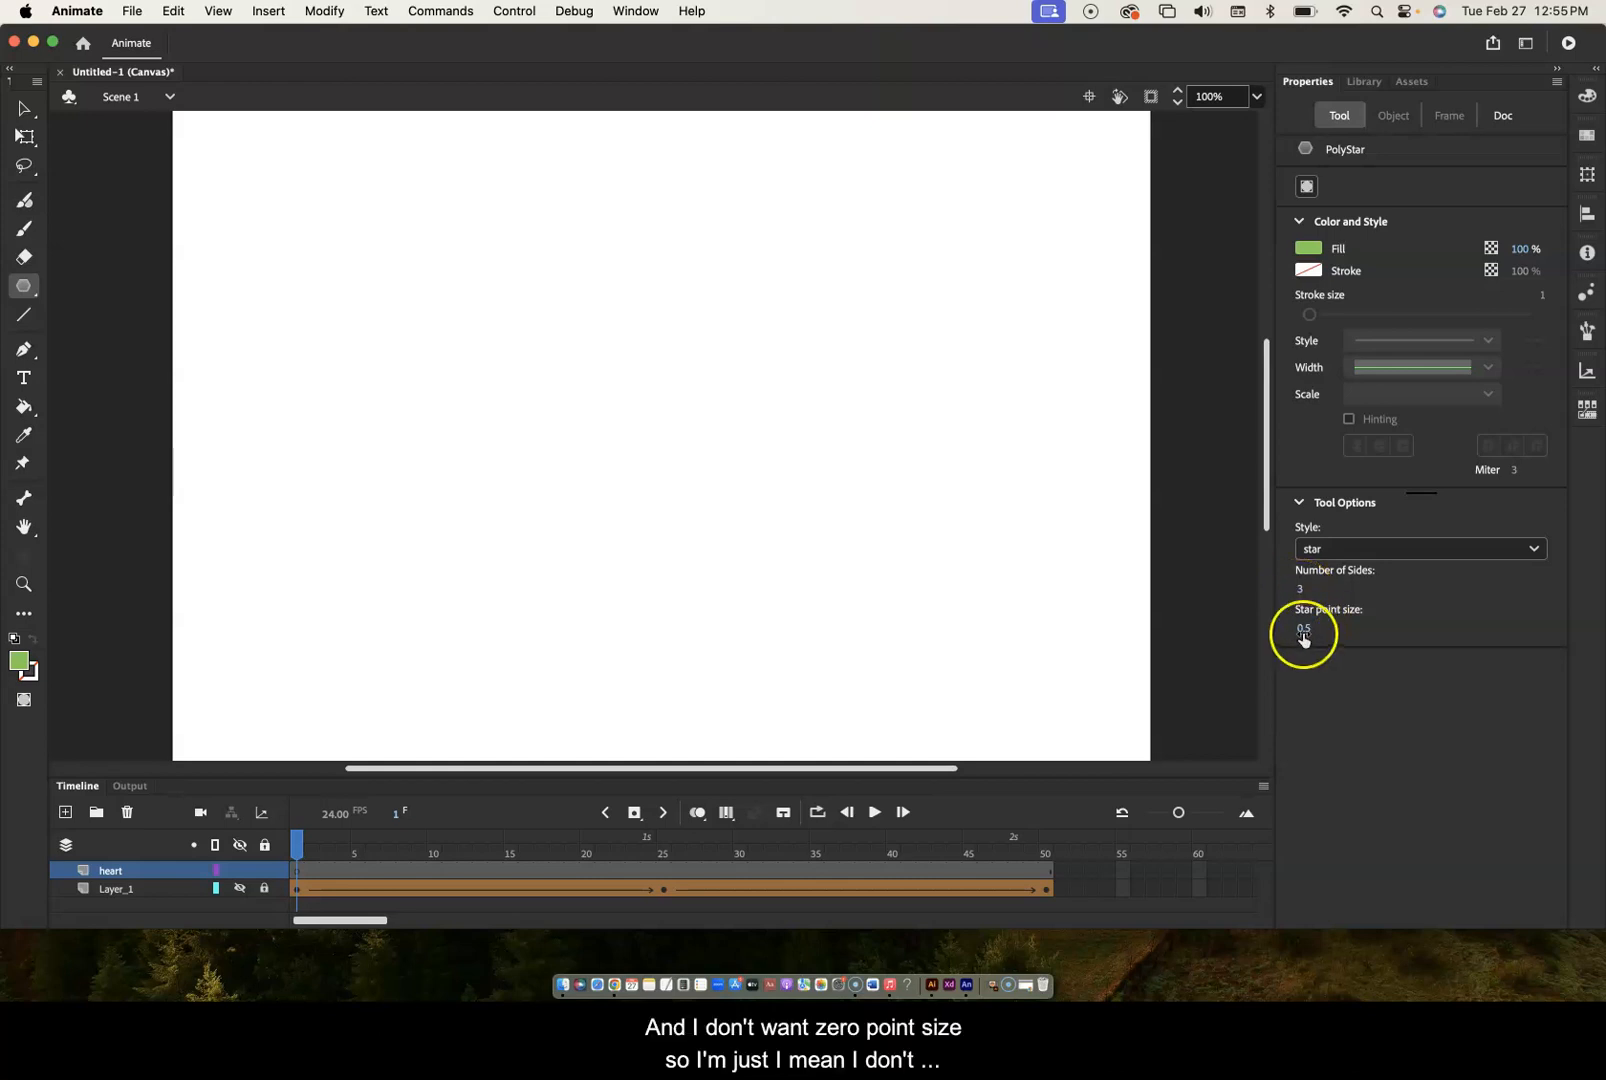
click(1304, 632)
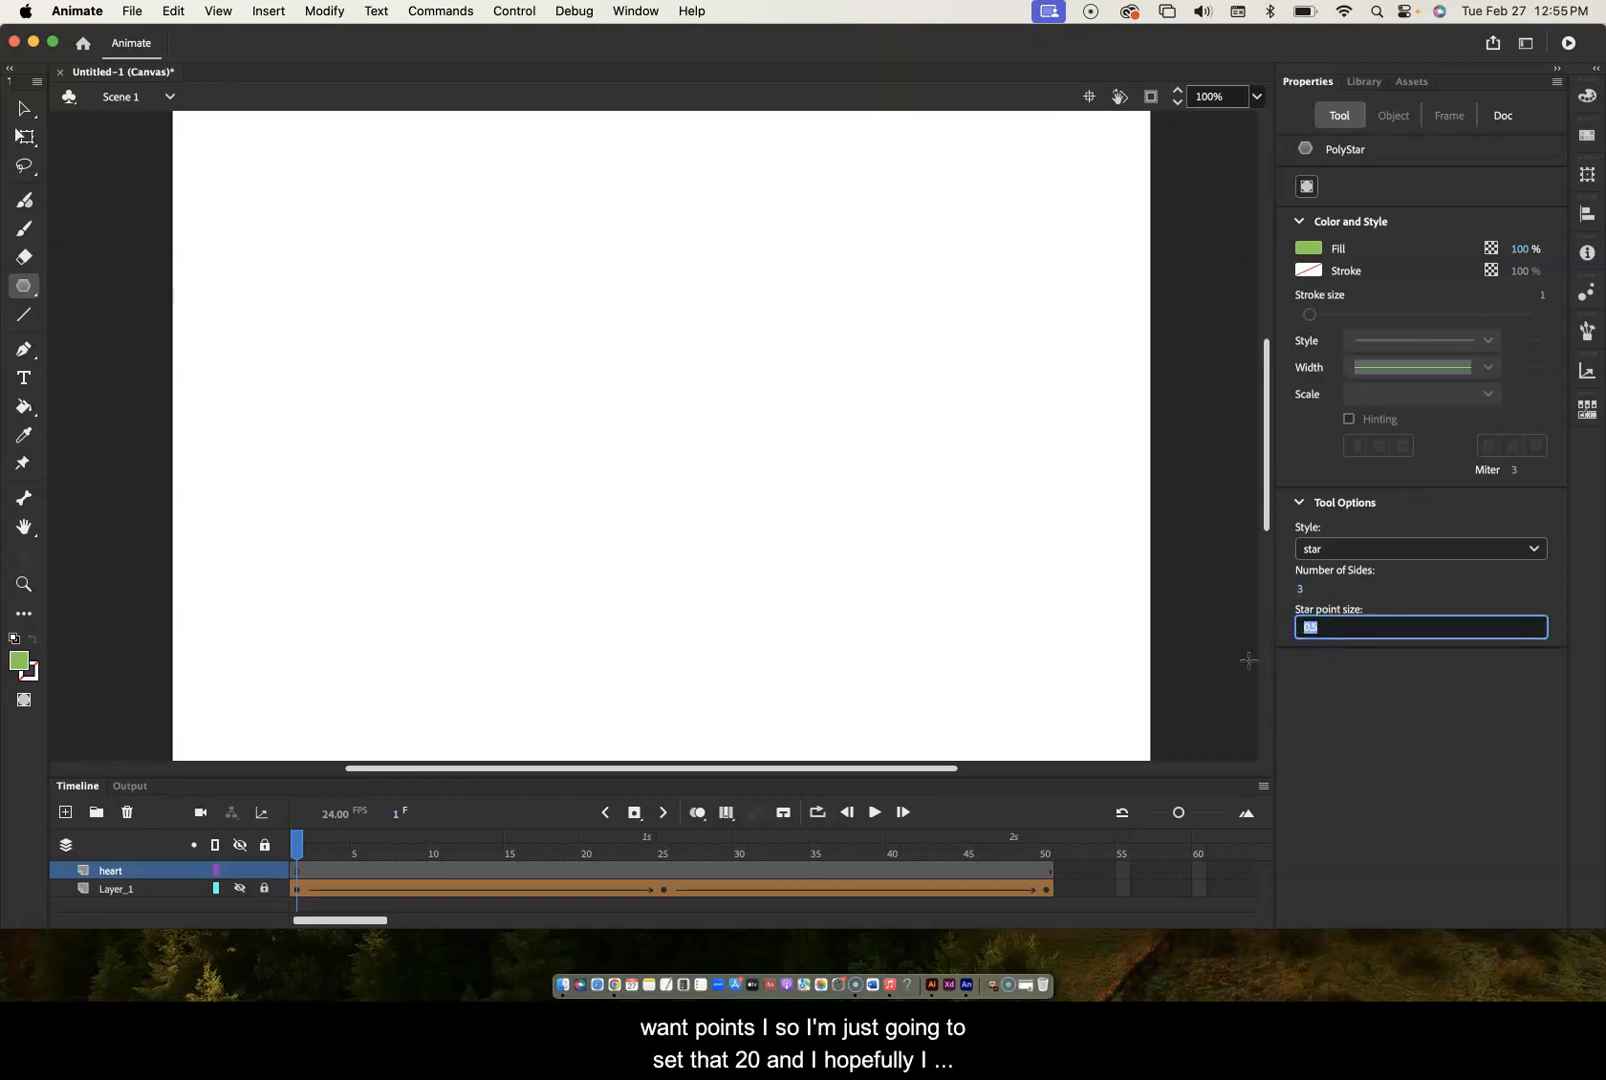
key(Return)
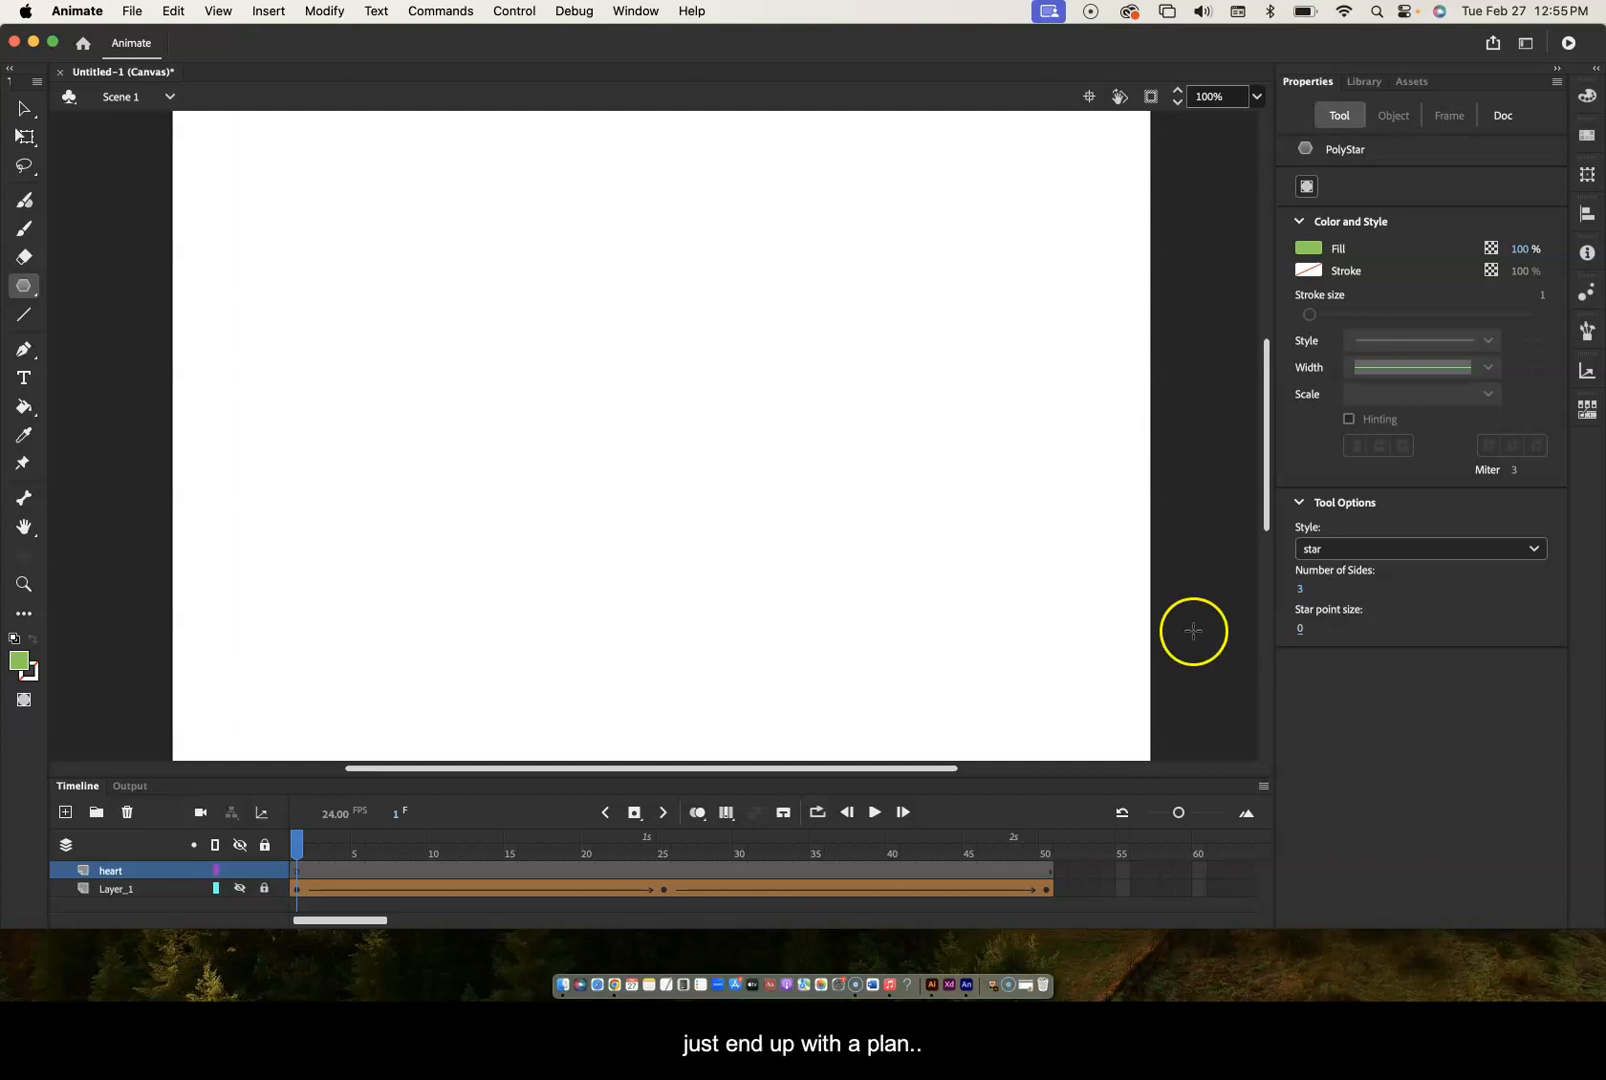
drag(595, 376, 638, 459)
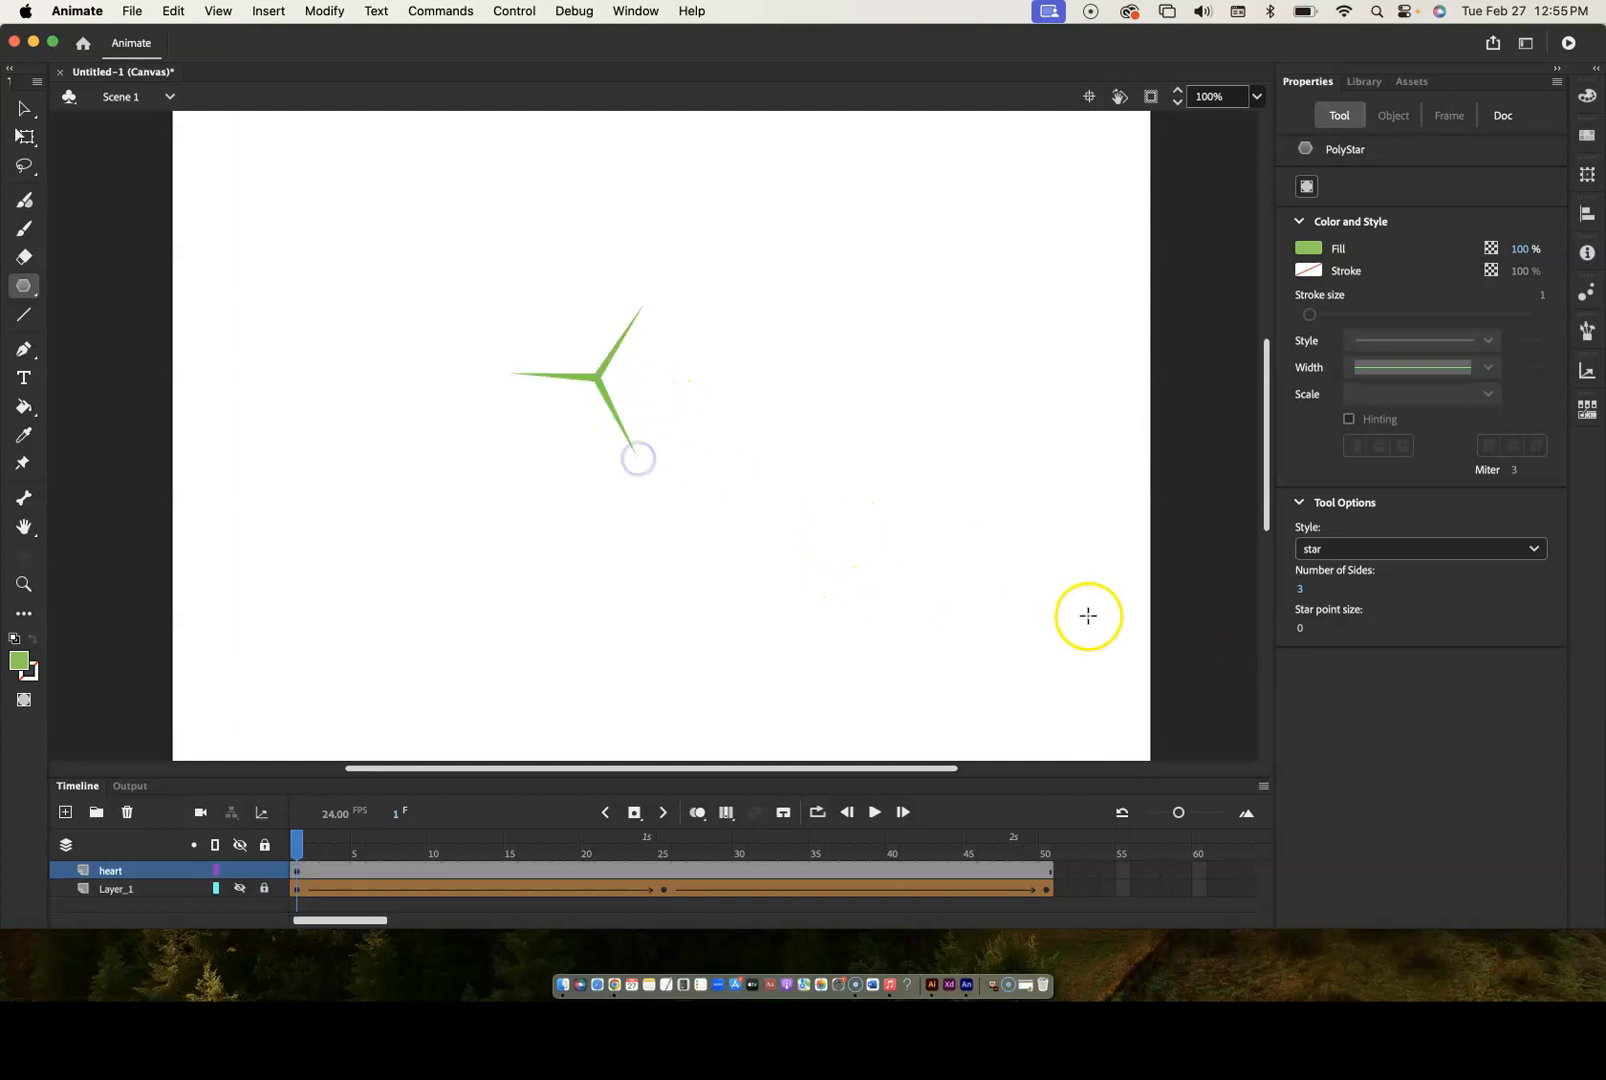
- Undo the thin three-pointed star and set the PolyStar star point size to 1
click(1299, 630)
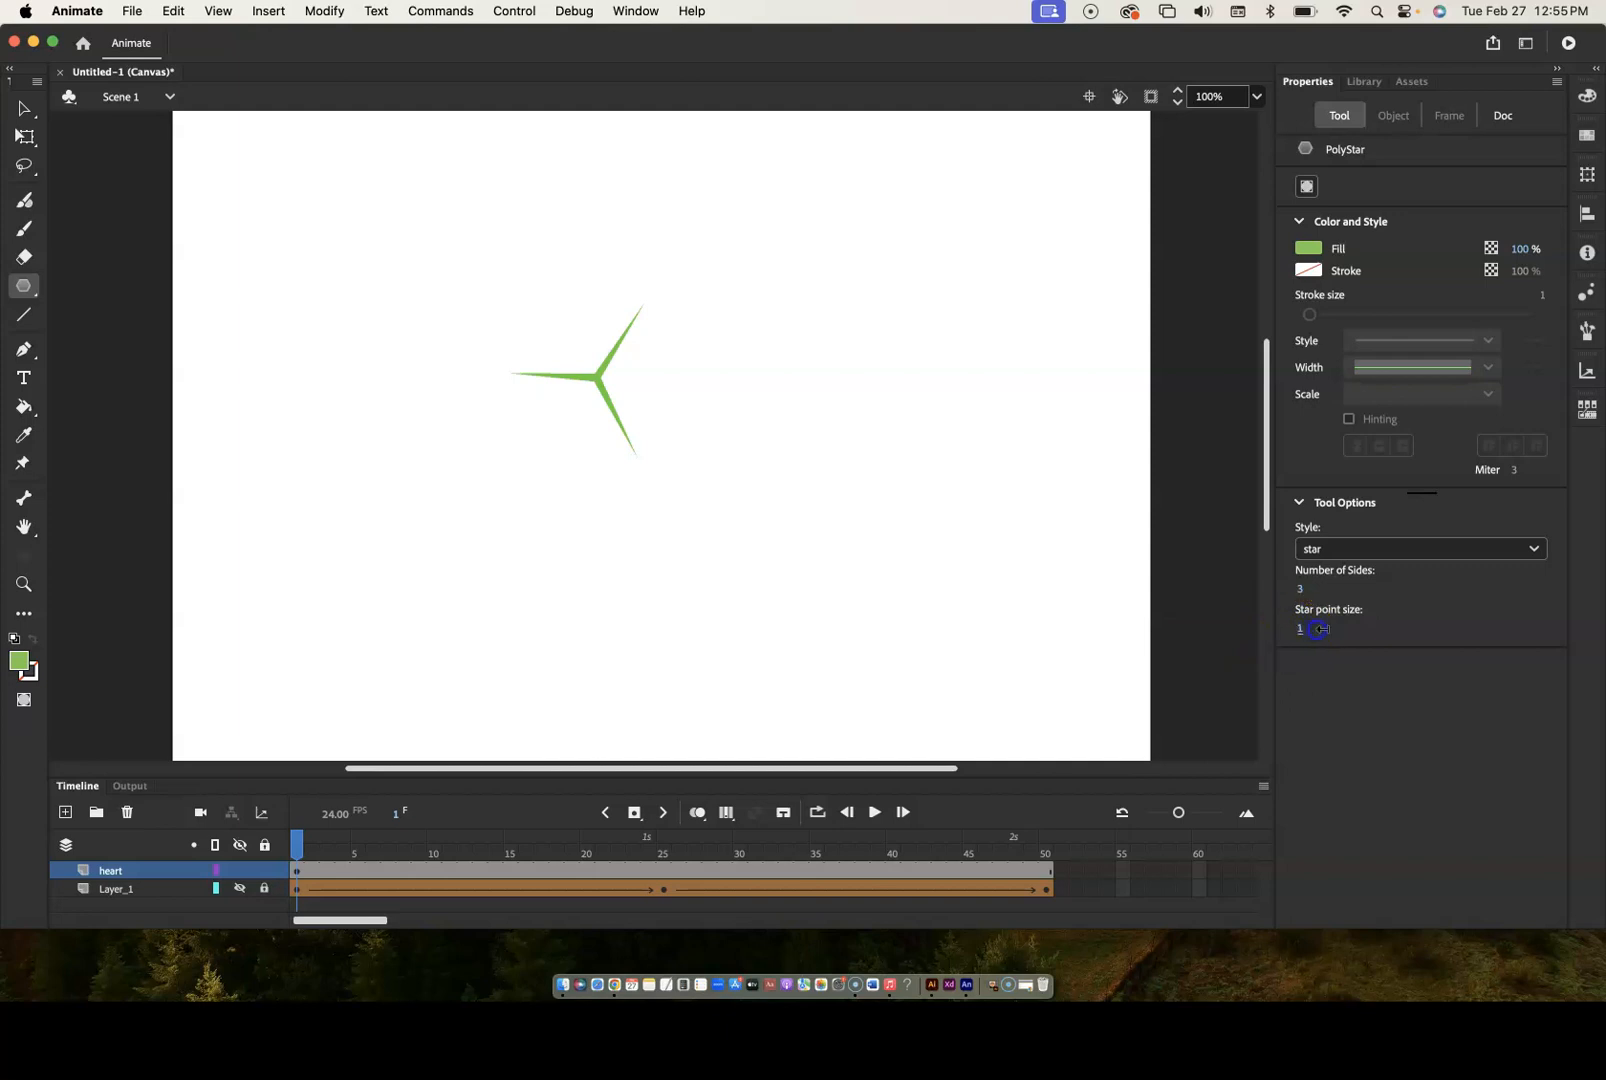
key(super+z)
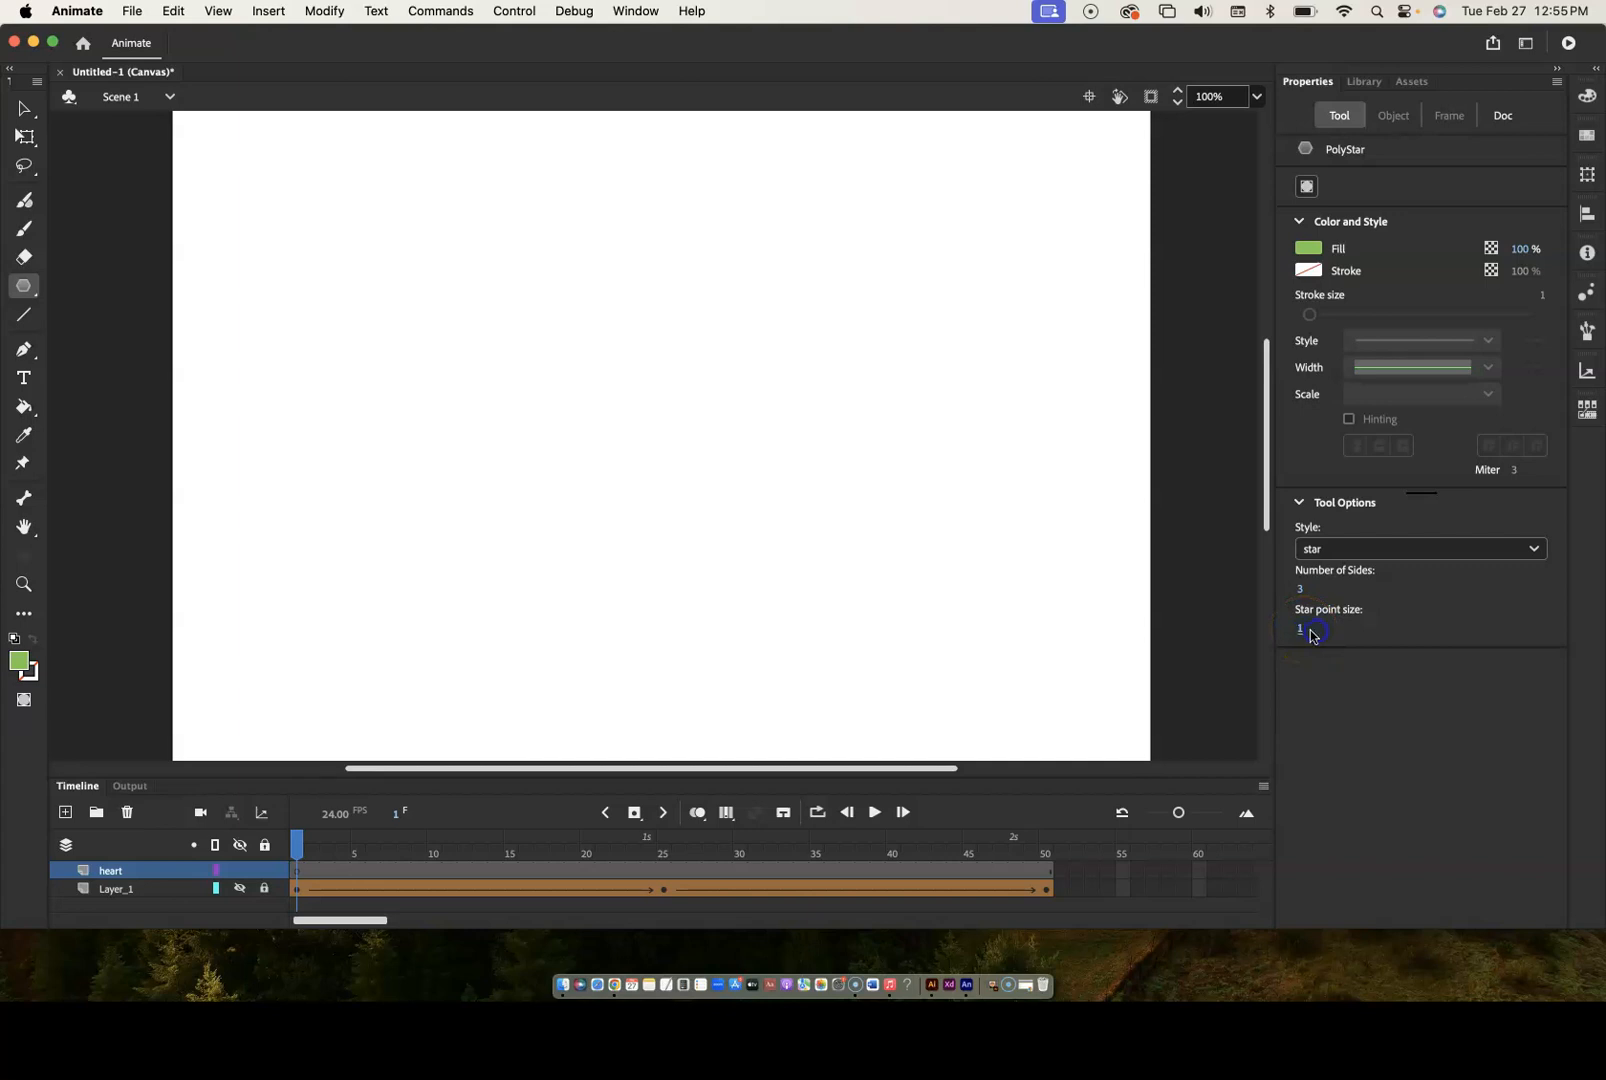
drag(1299, 629, 1320, 629)
- Draw a three-pointed star above the stage's centre, then try star point size 2 and draw a second, larger one below it
drag(665, 371, 667, 478)
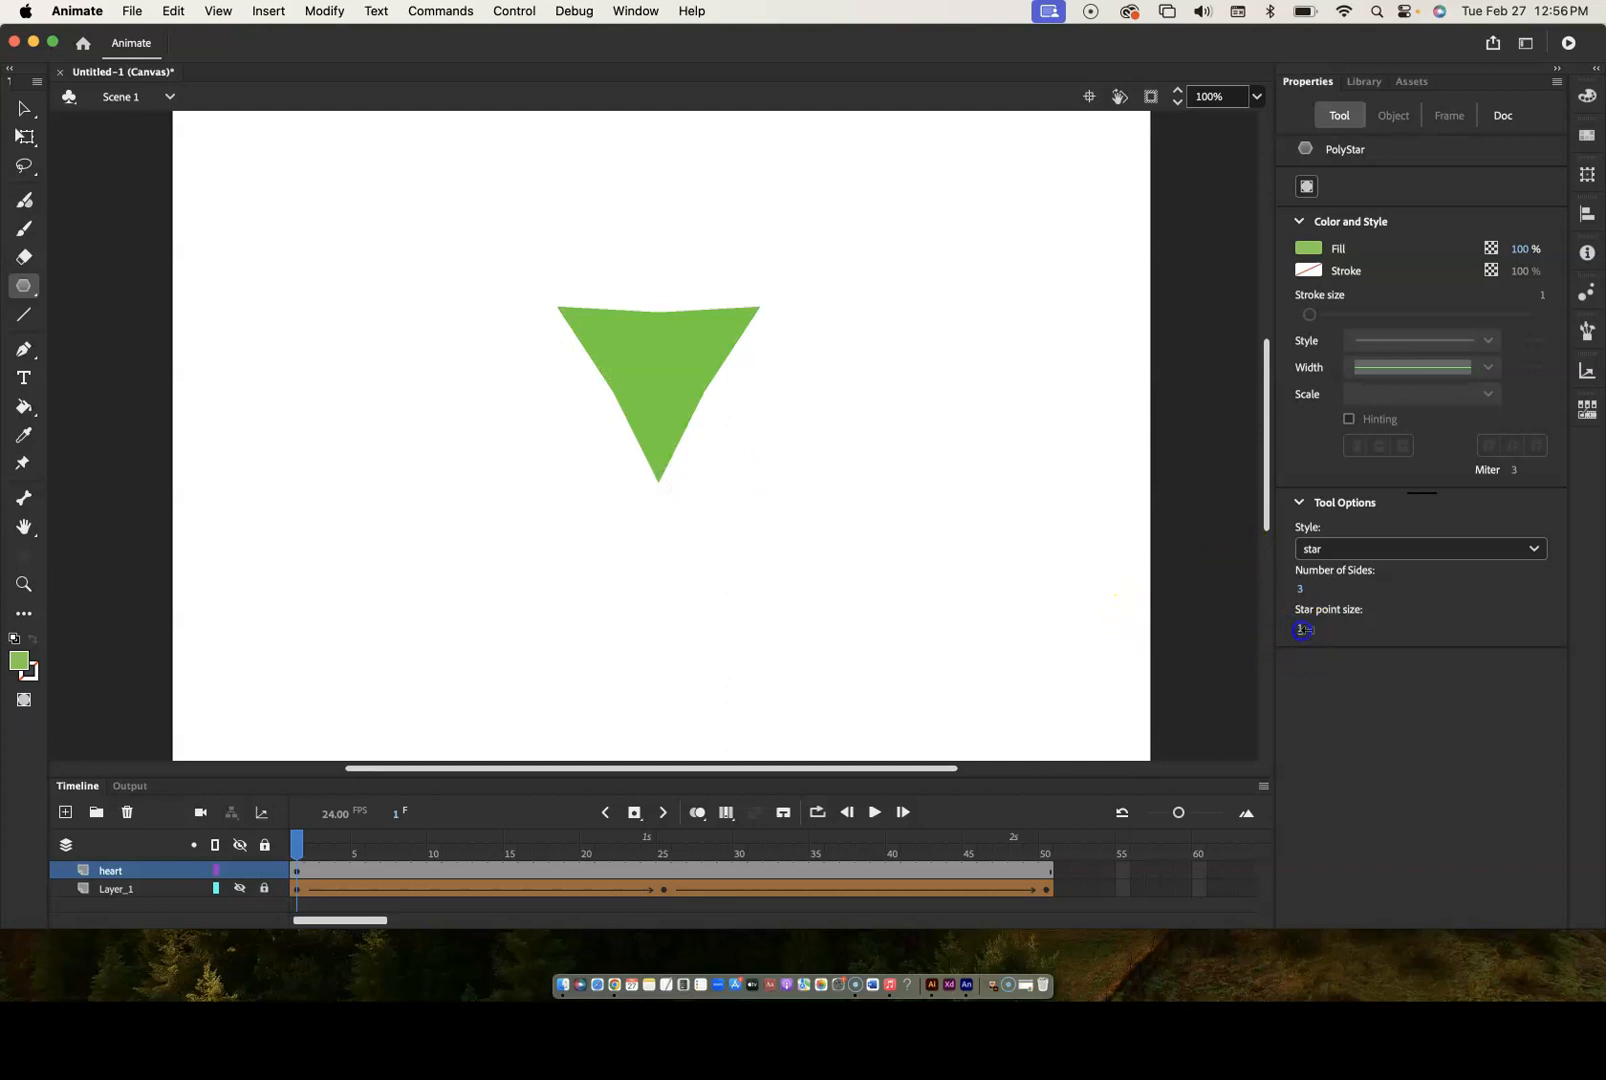
click(1301, 628)
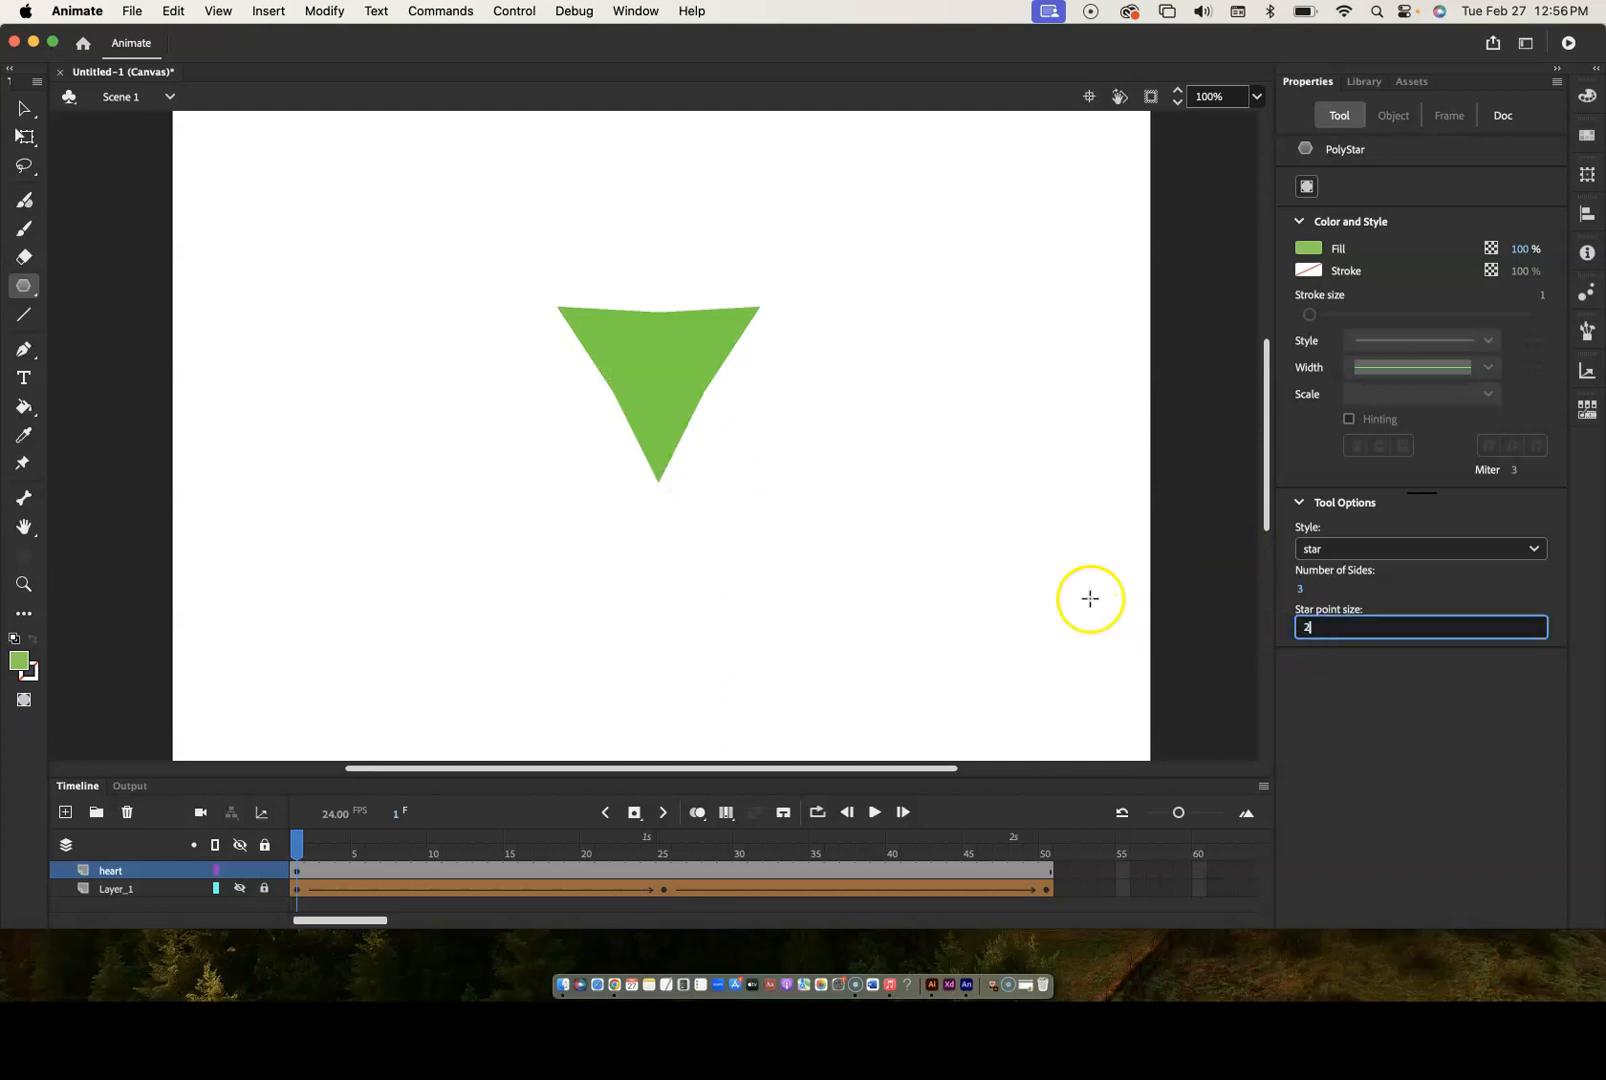
drag(799, 488, 908, 615)
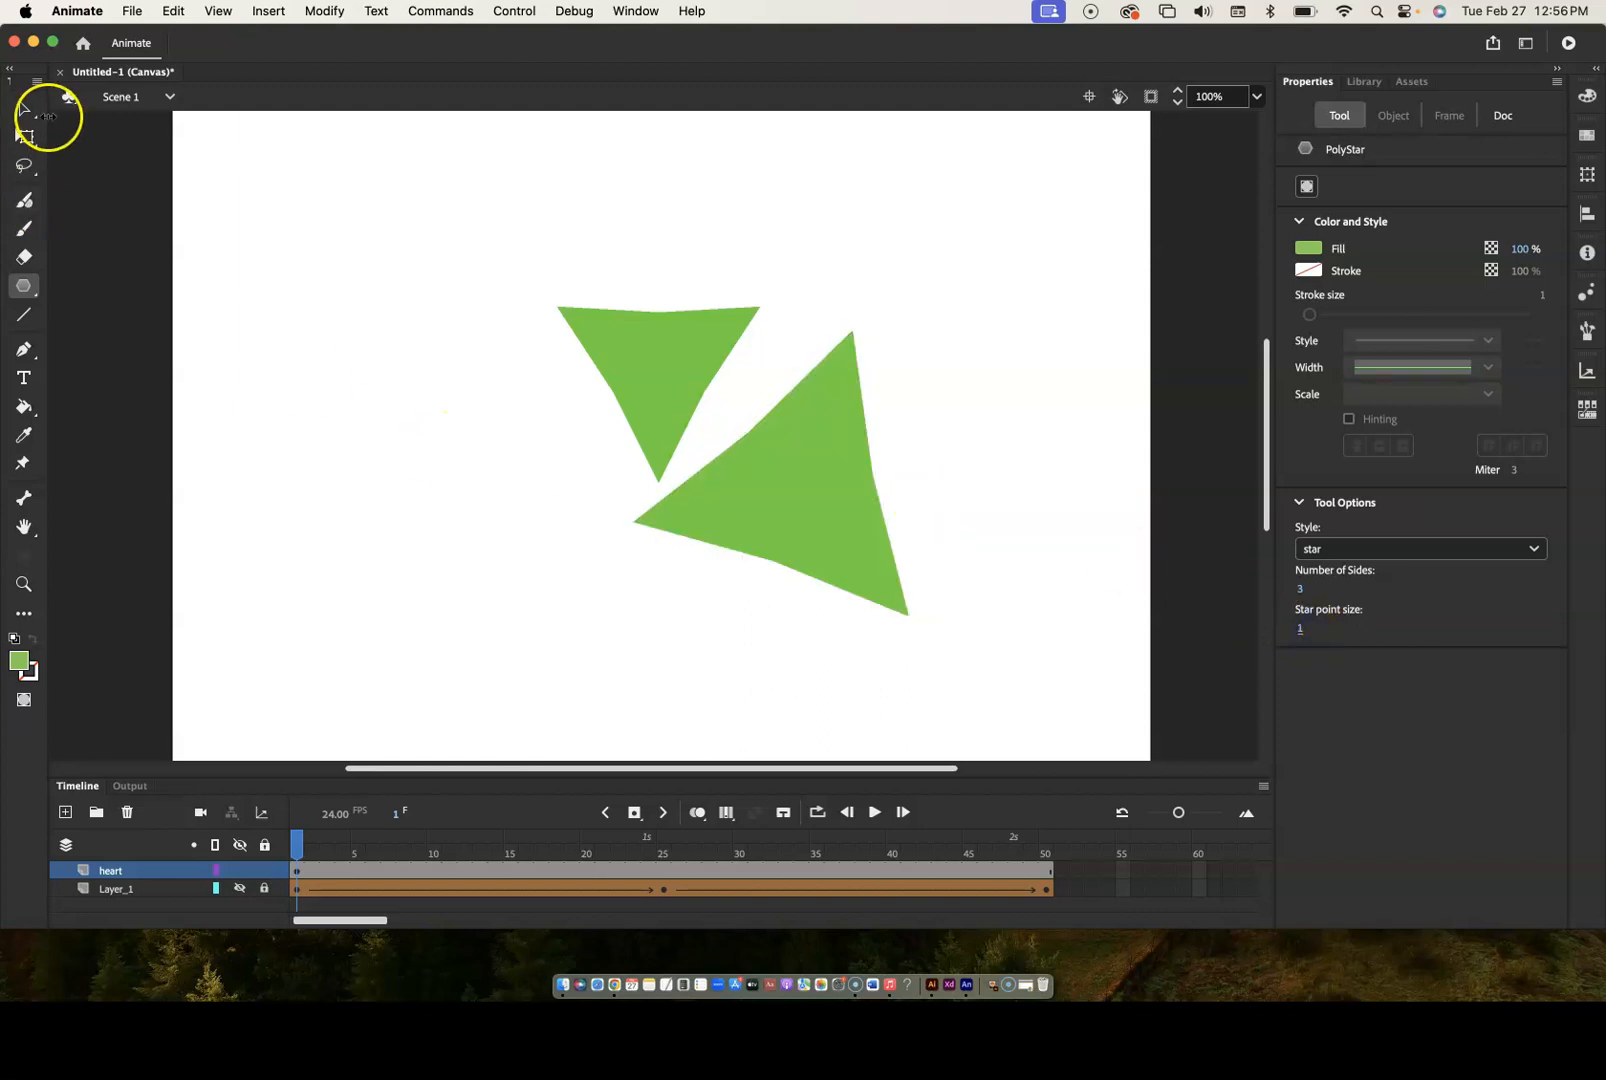
- Delete both green three-pointed stars from the heart layer
click(25, 136)
click(784, 495)
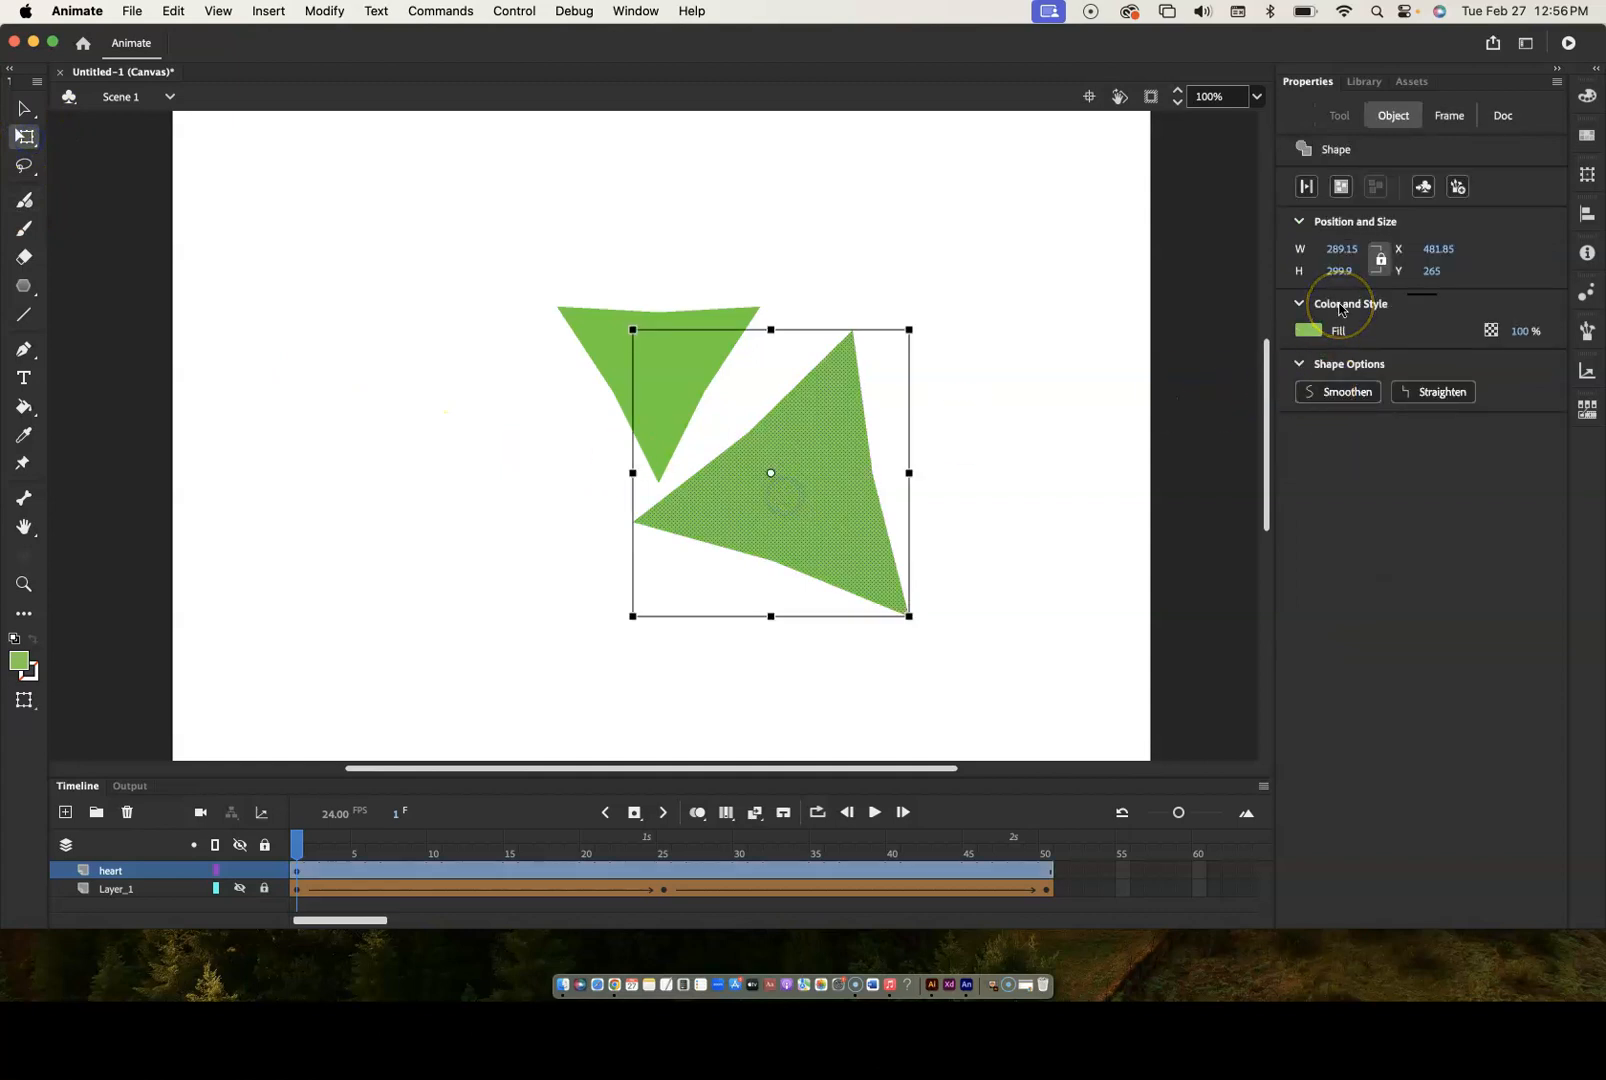
click(845, 475)
key(Delete)
click(696, 391)
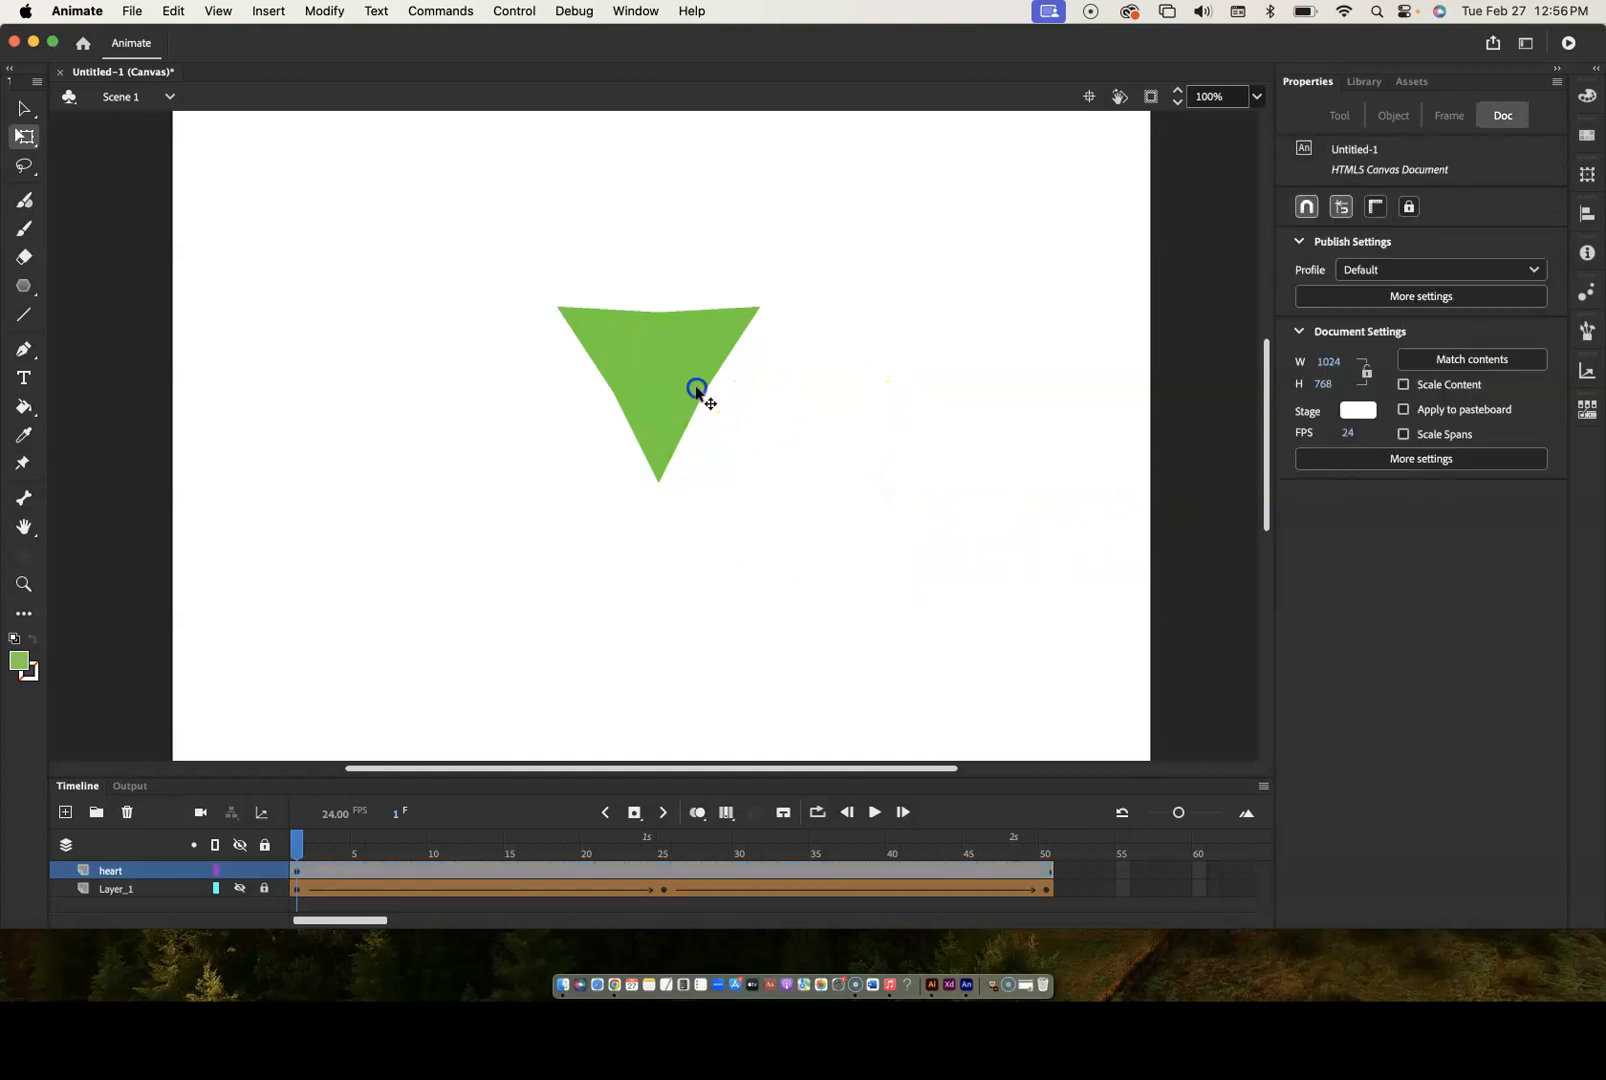
key(Delete)
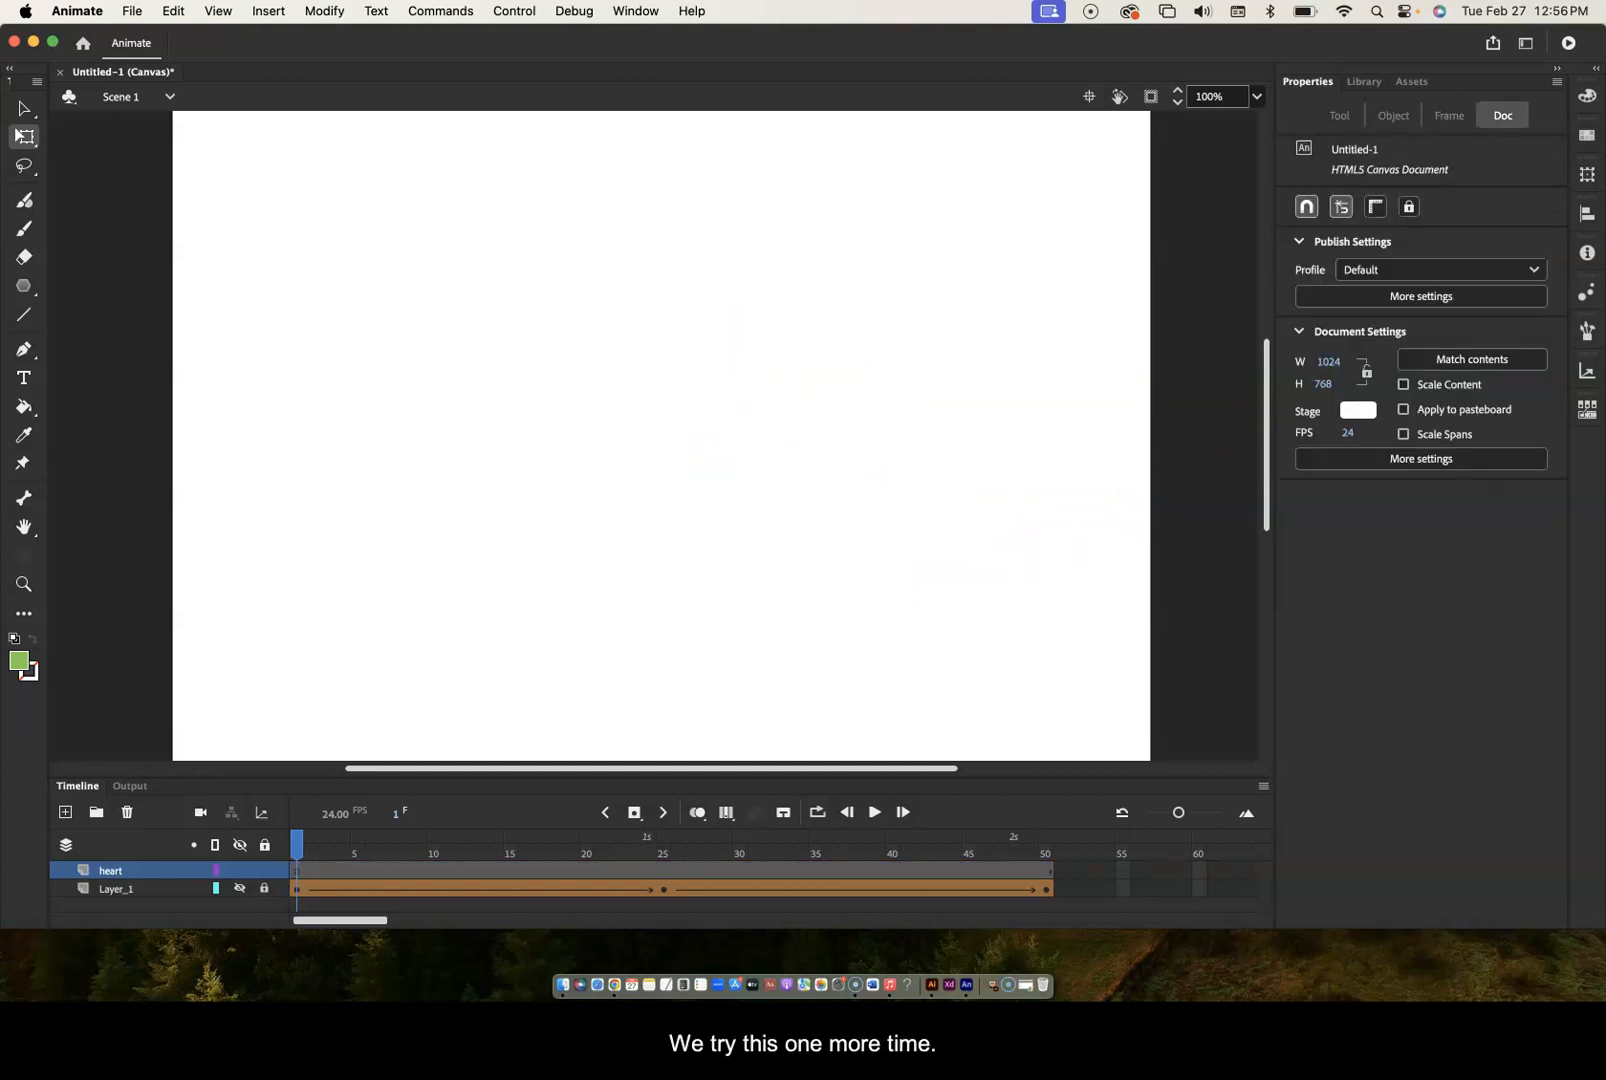
- Set the PolyStar style to polygon with 3 sides, draw a trial triangle in the stage's upper-left area and undo it
click(25, 287)
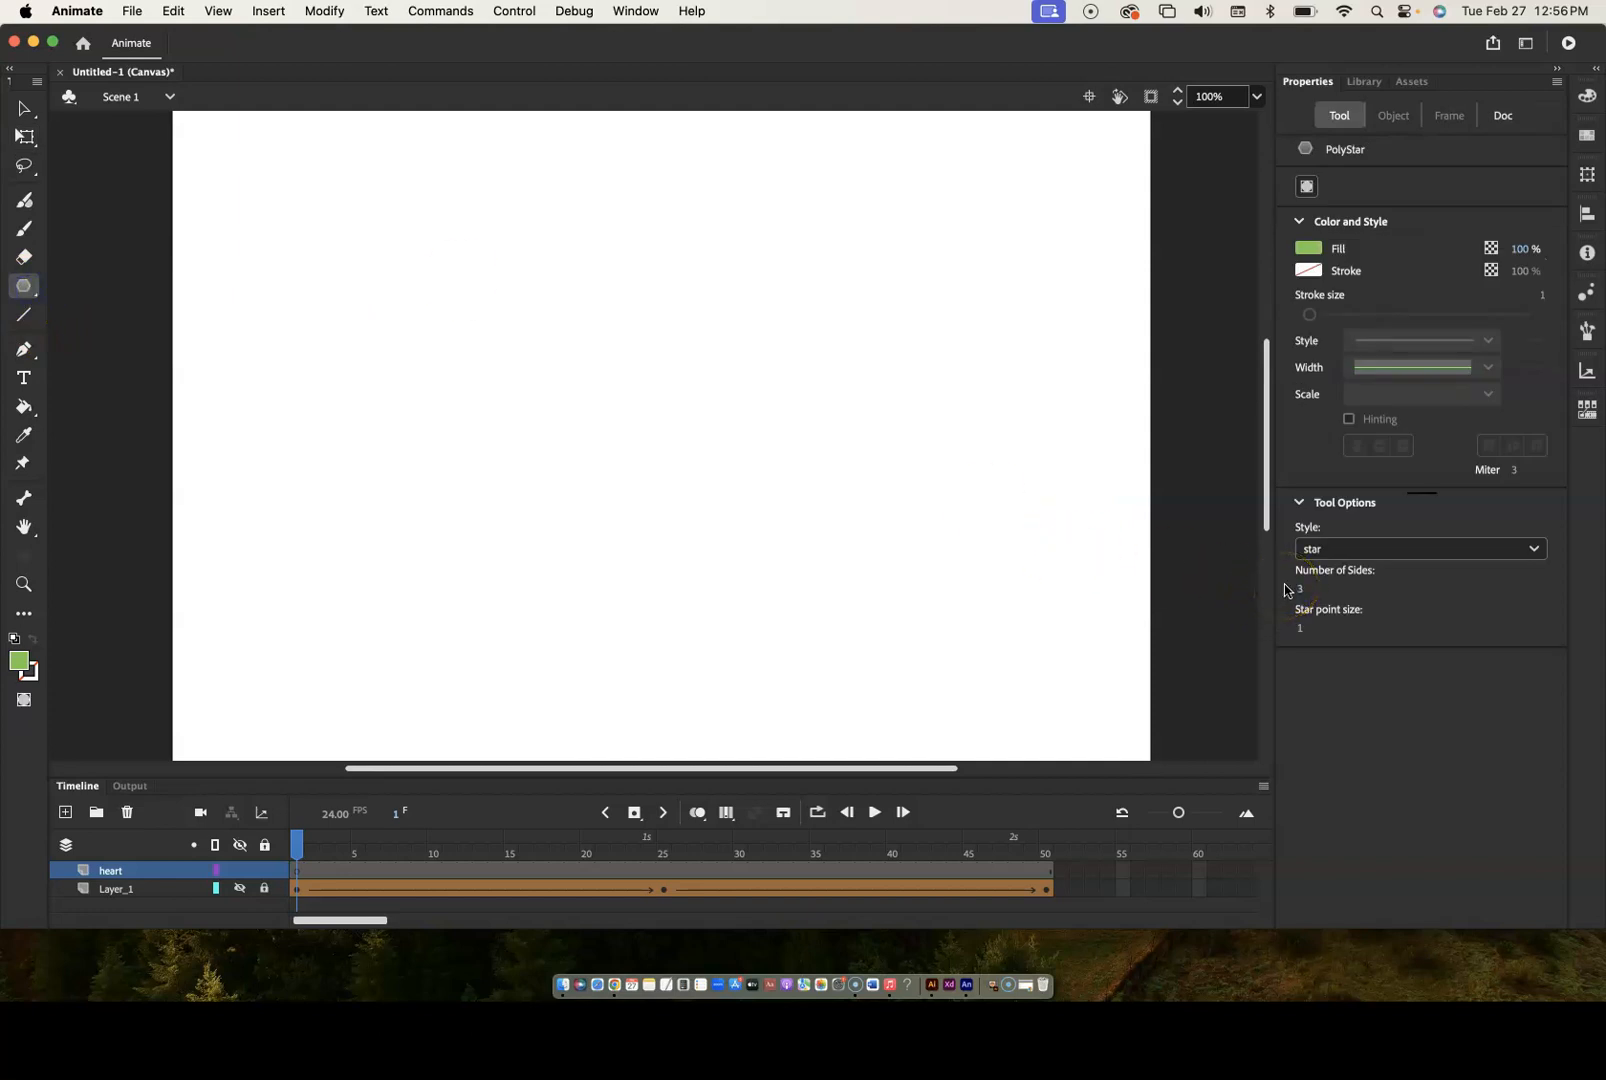
click(1522, 557)
click(1470, 580)
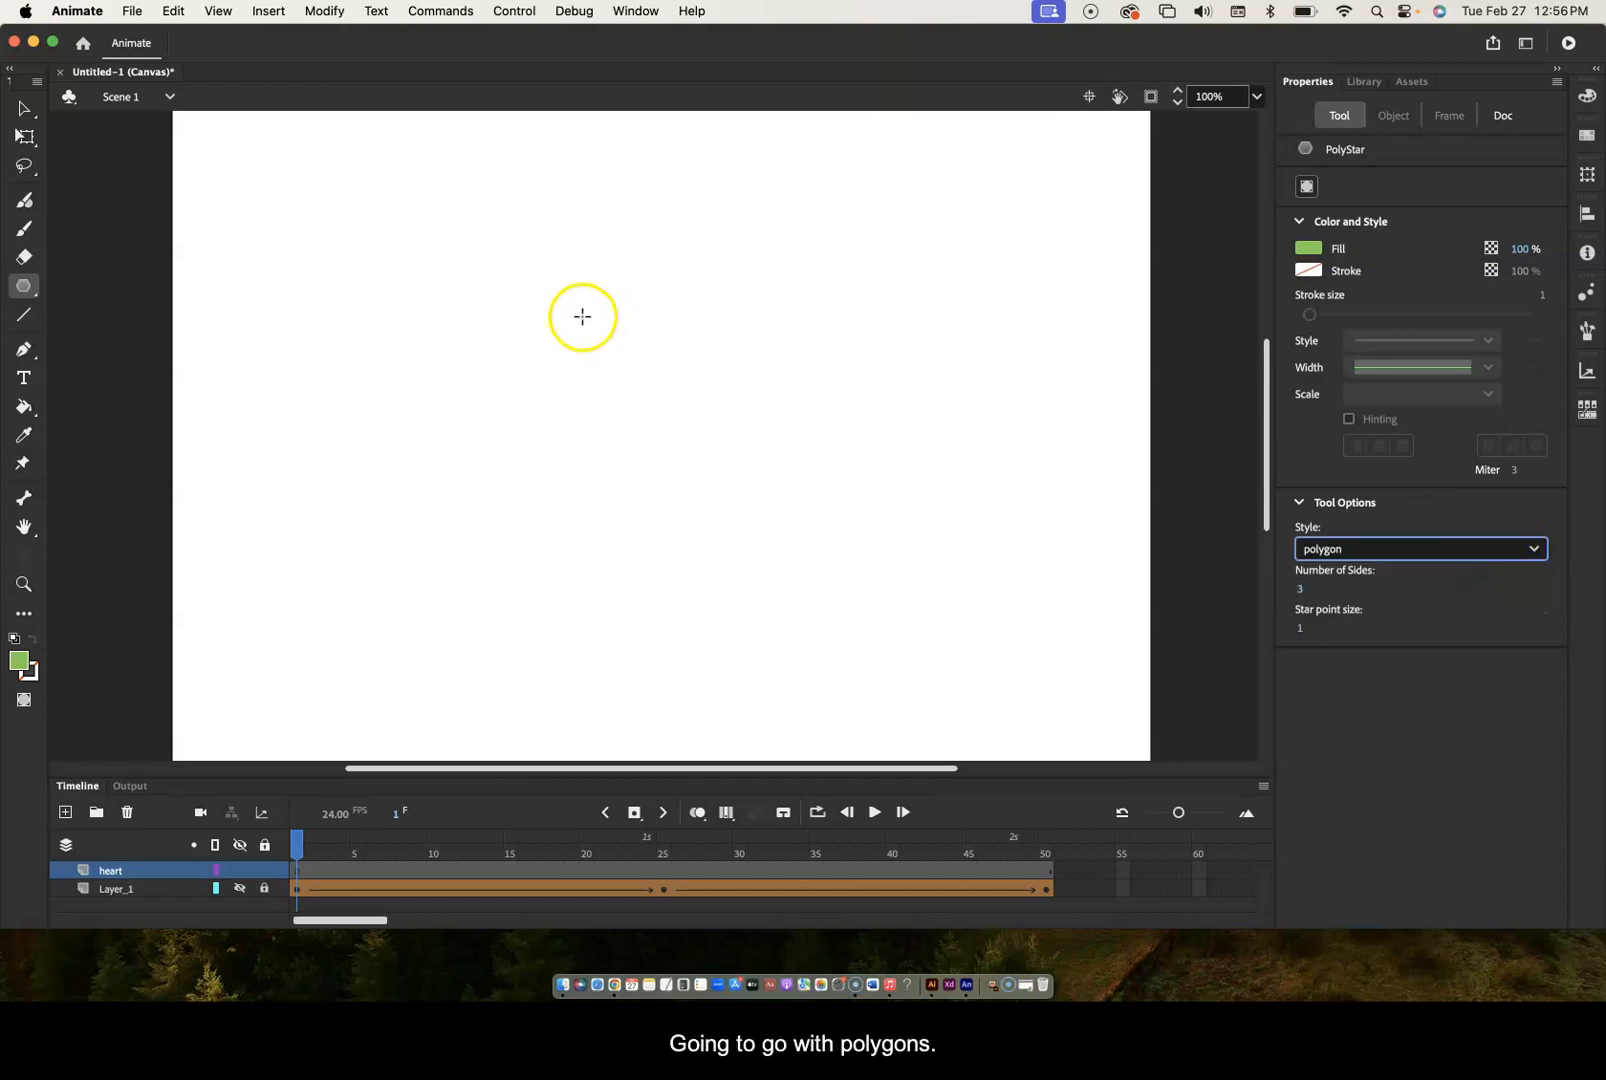
drag(551, 300, 622, 399)
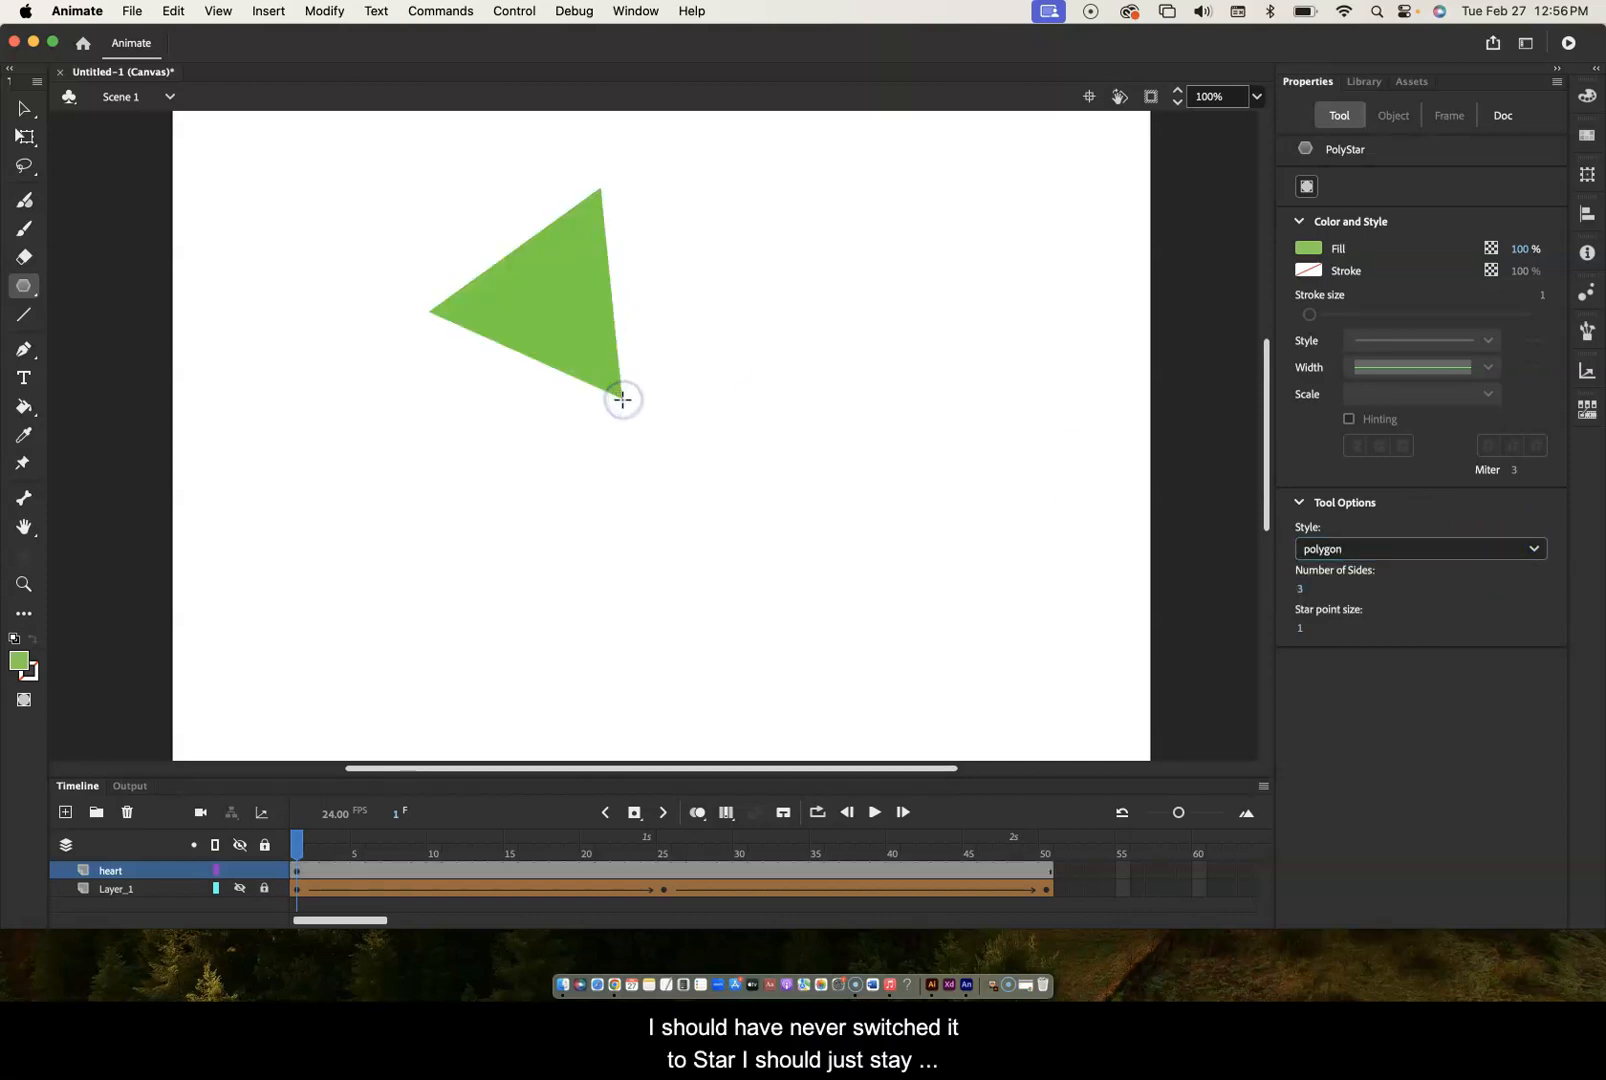
key(super+z)
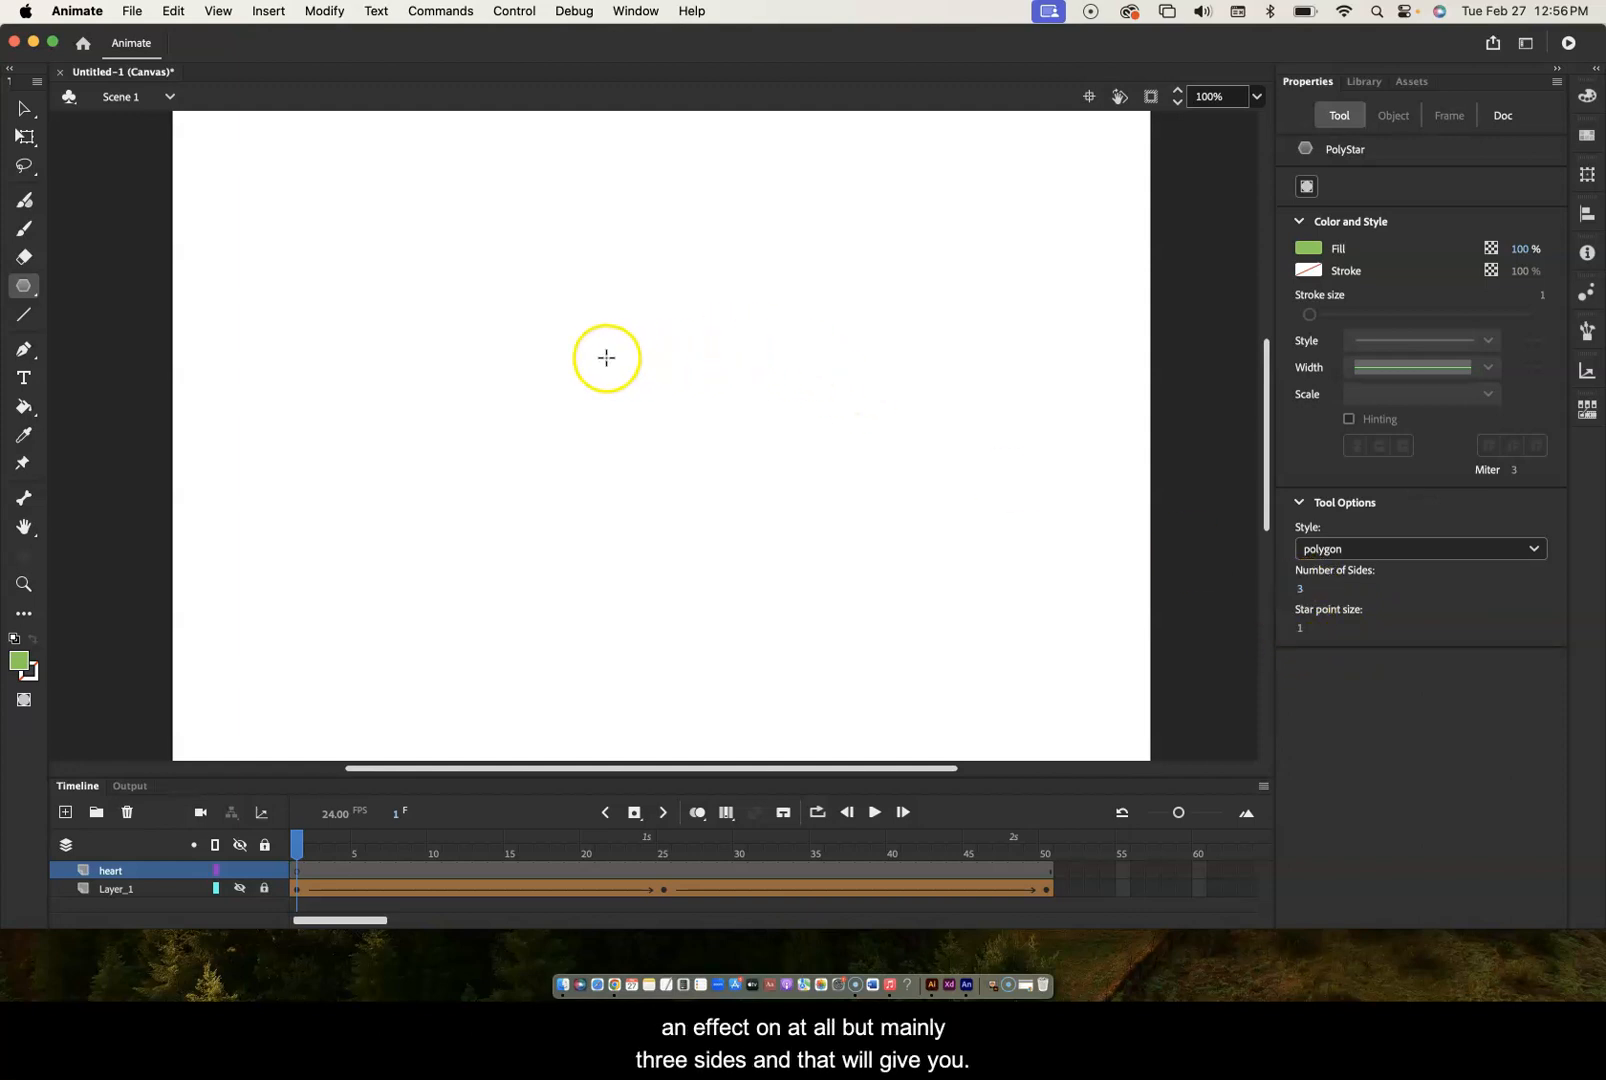
- Draw an upright green triangle about 259 wide and 226 high on the heart layer and move it to the middle of the stage
drag(604, 365, 721, 430)
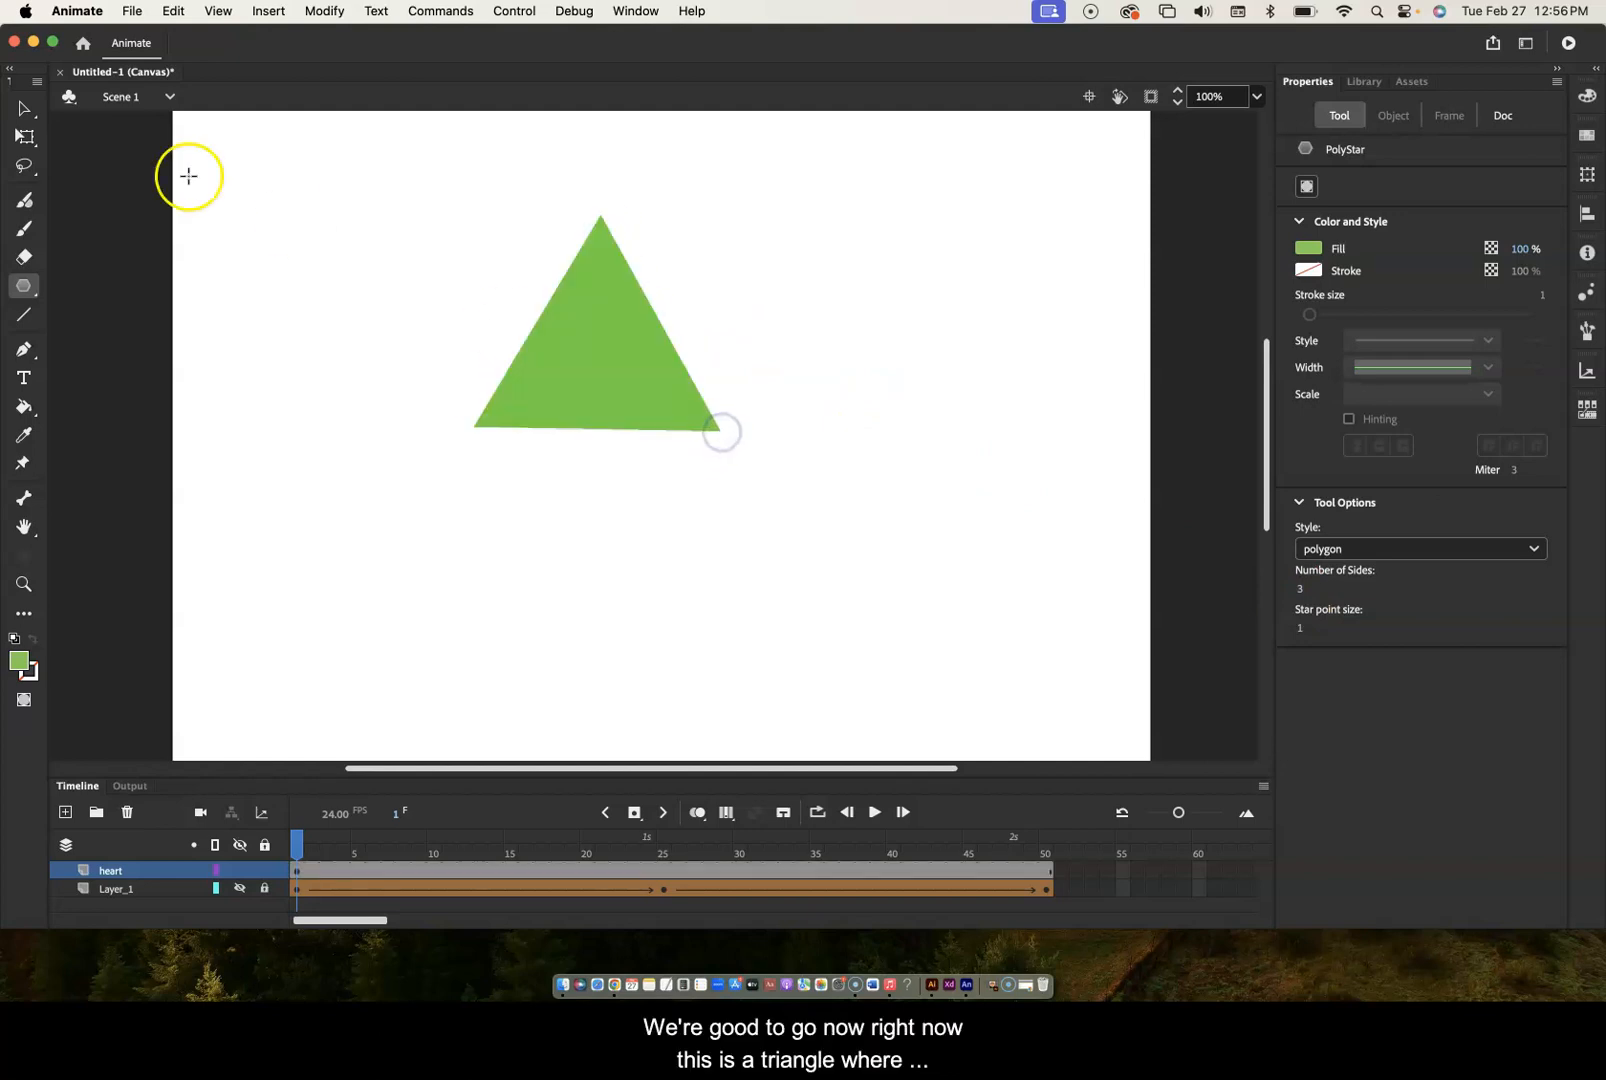
click(24, 110)
drag(627, 348, 695, 472)
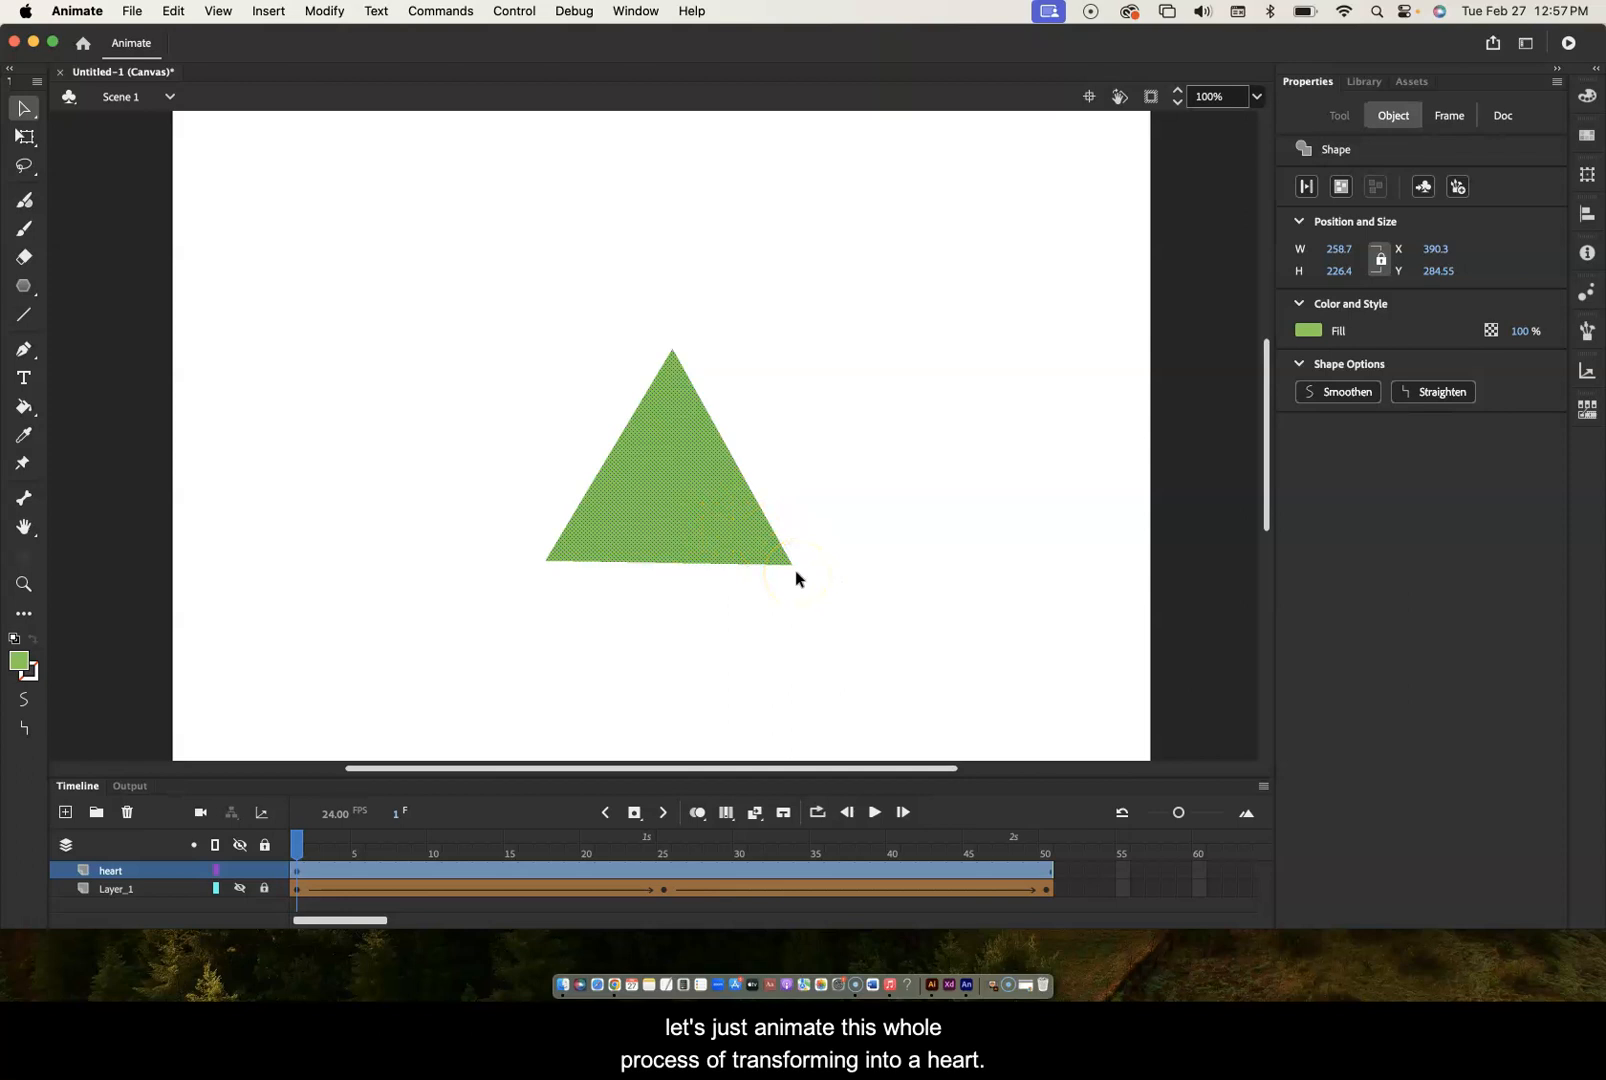
- Create a shape tween on the heart layer's frame span
click(930, 868)
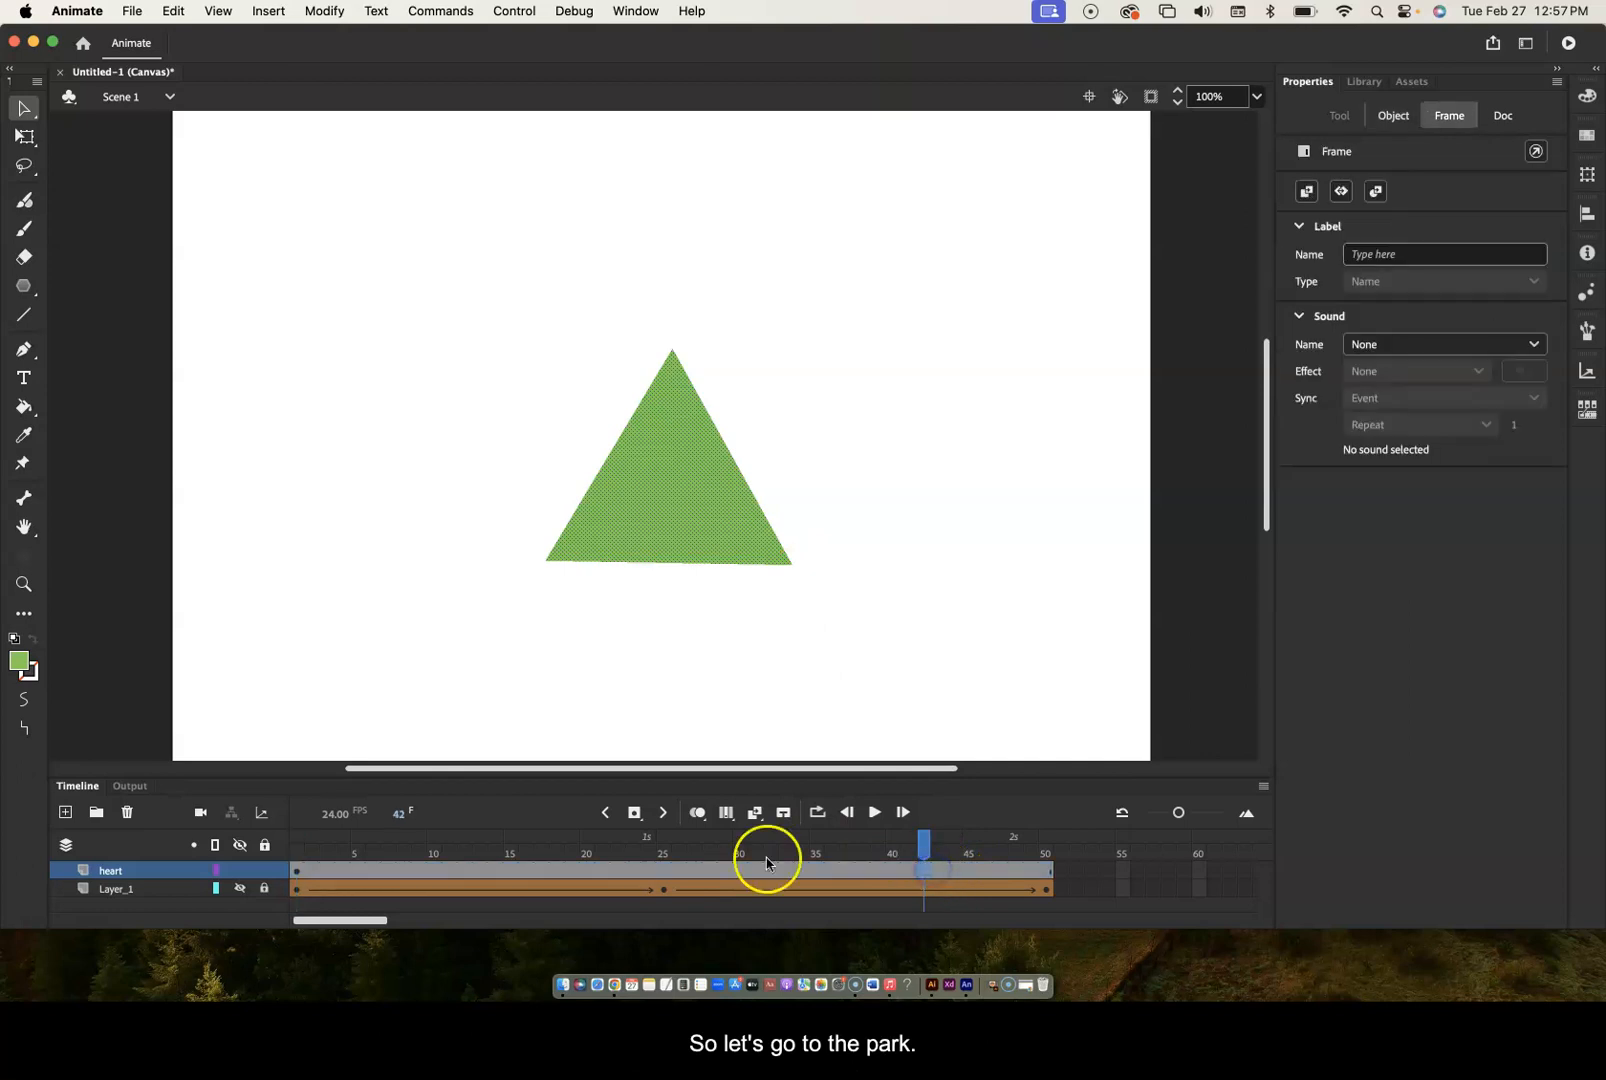
click(671, 871)
right_click(671, 871)
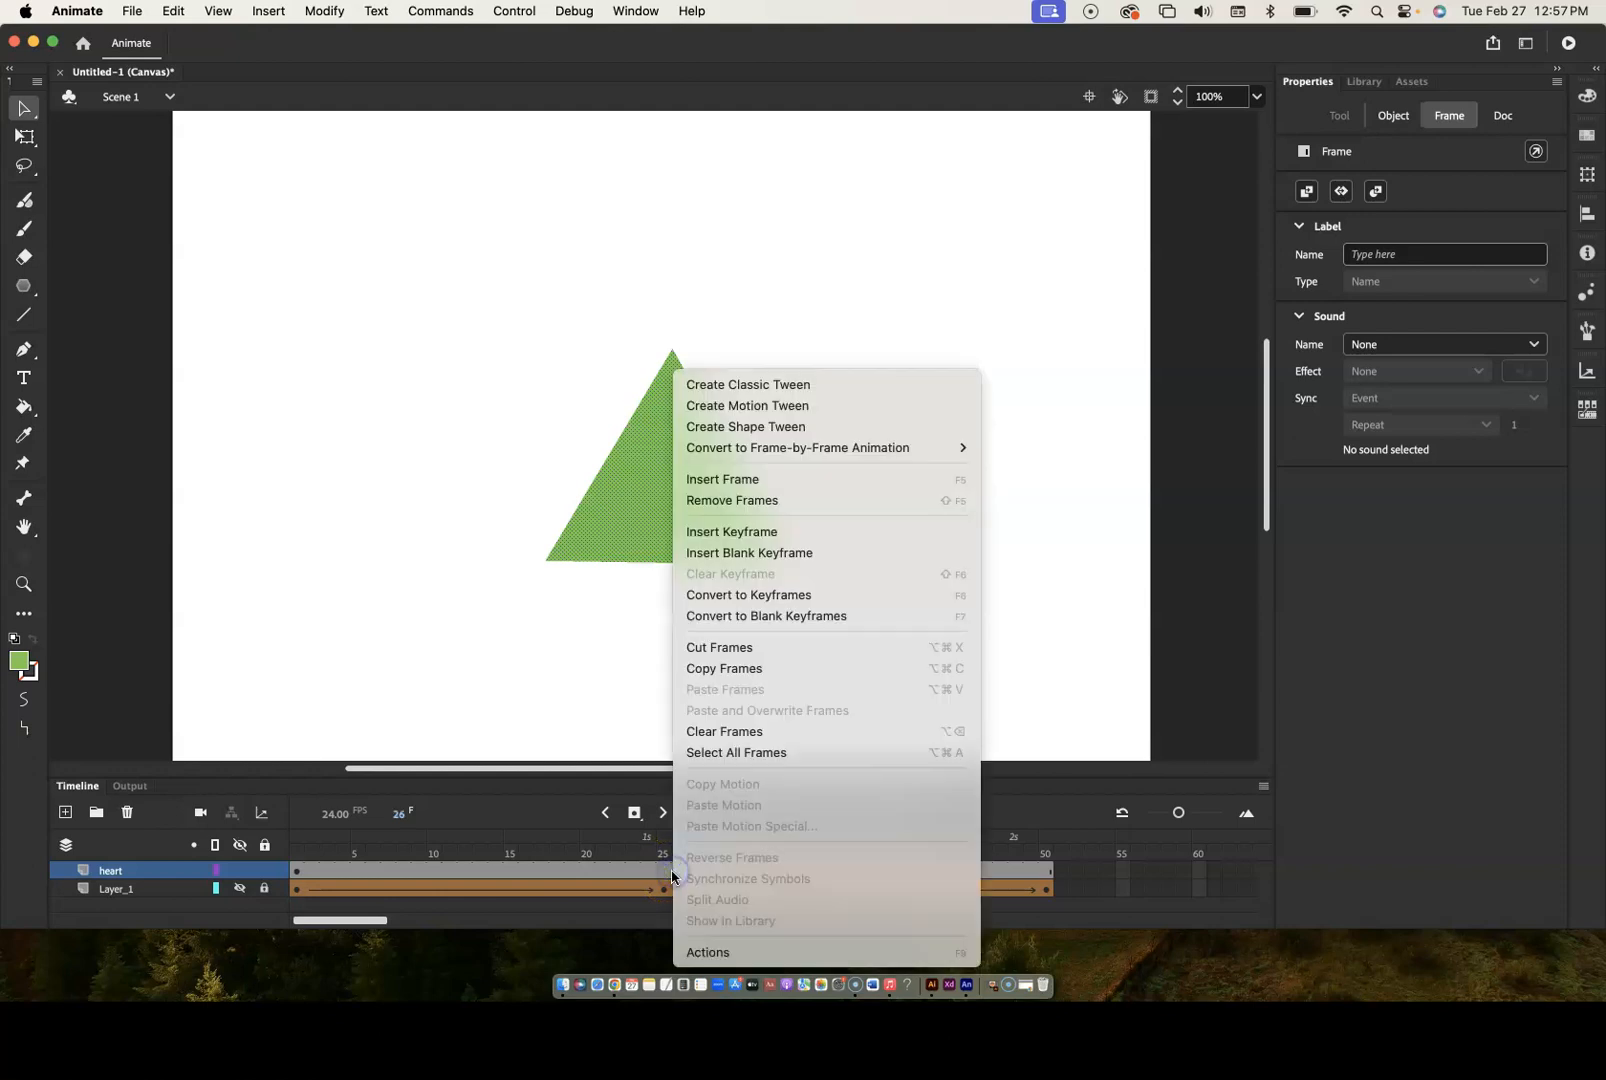
click(764, 427)
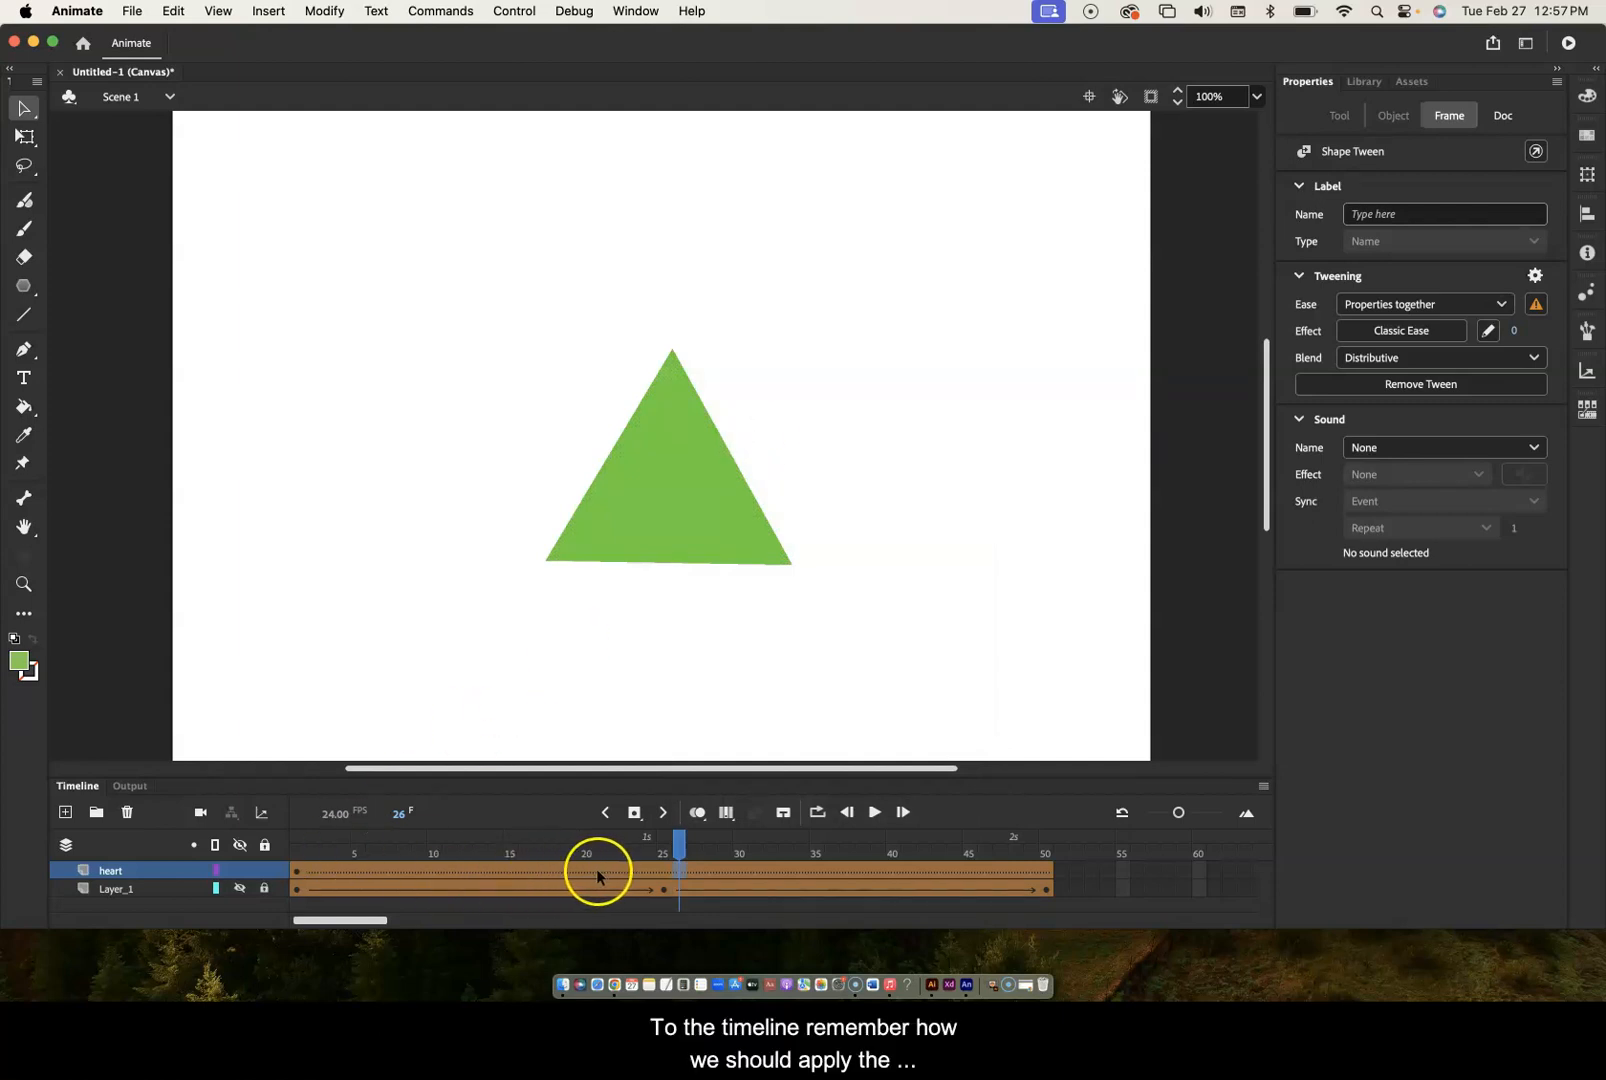
- Insert a keyframe at frame 50 of the heart layer
click(682, 871)
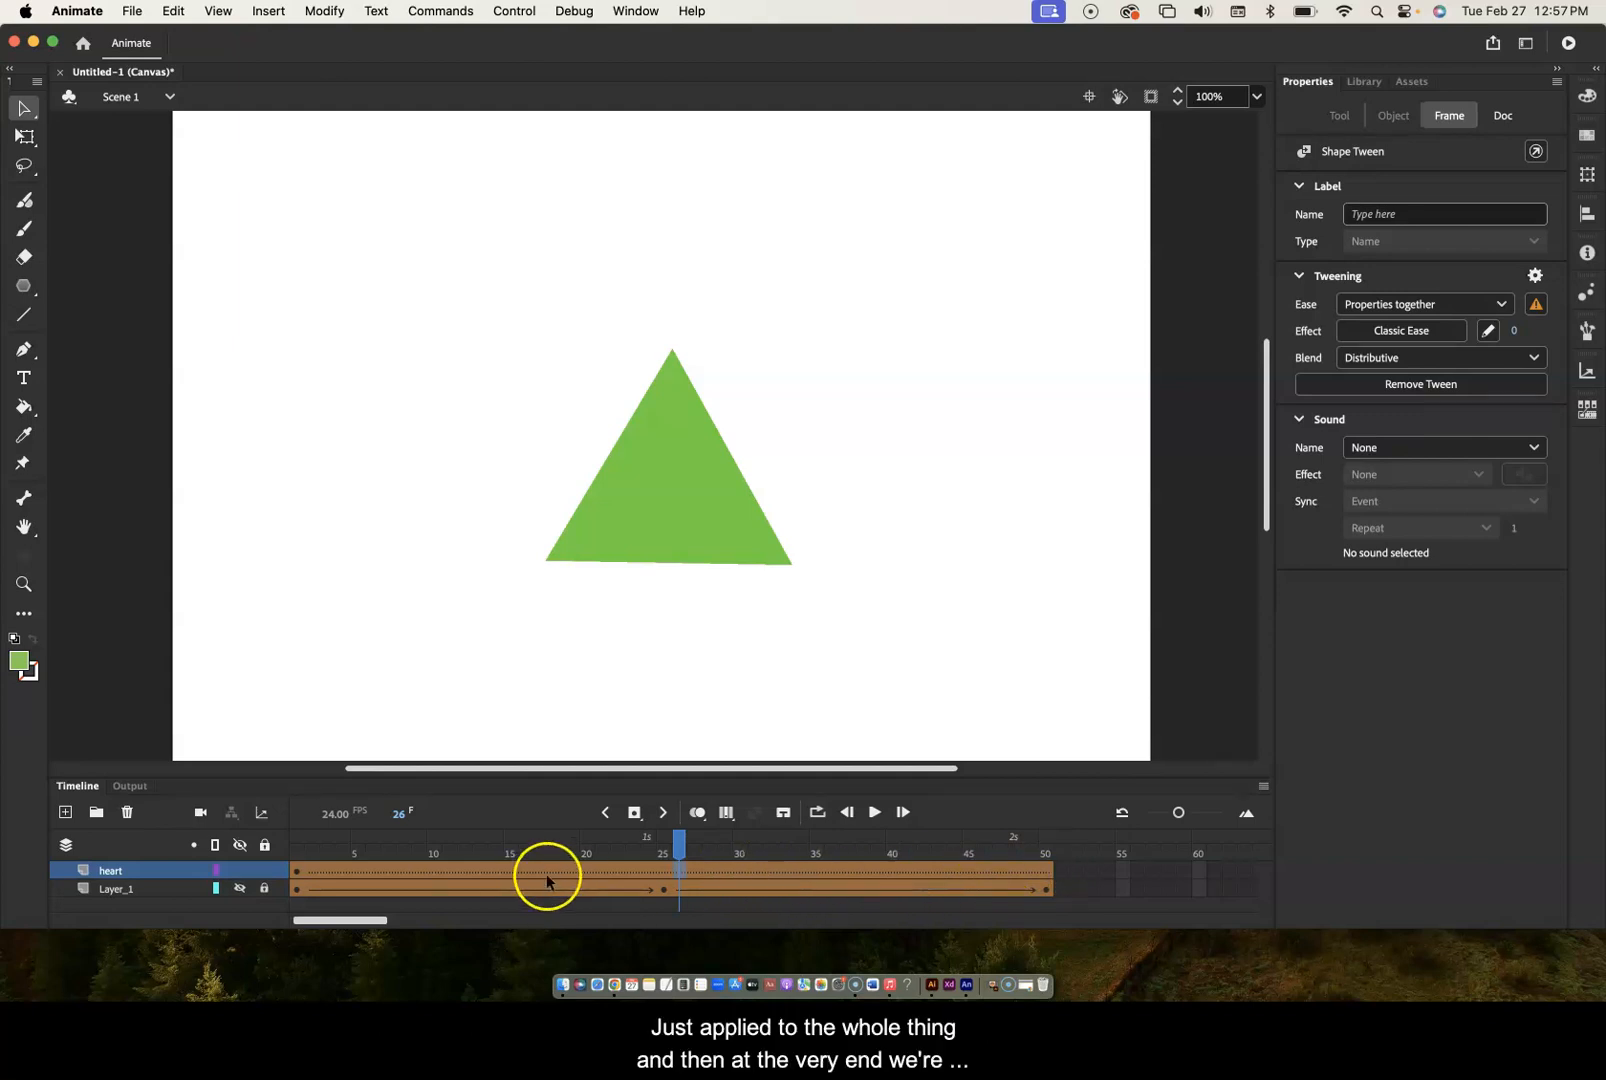
click(1046, 872)
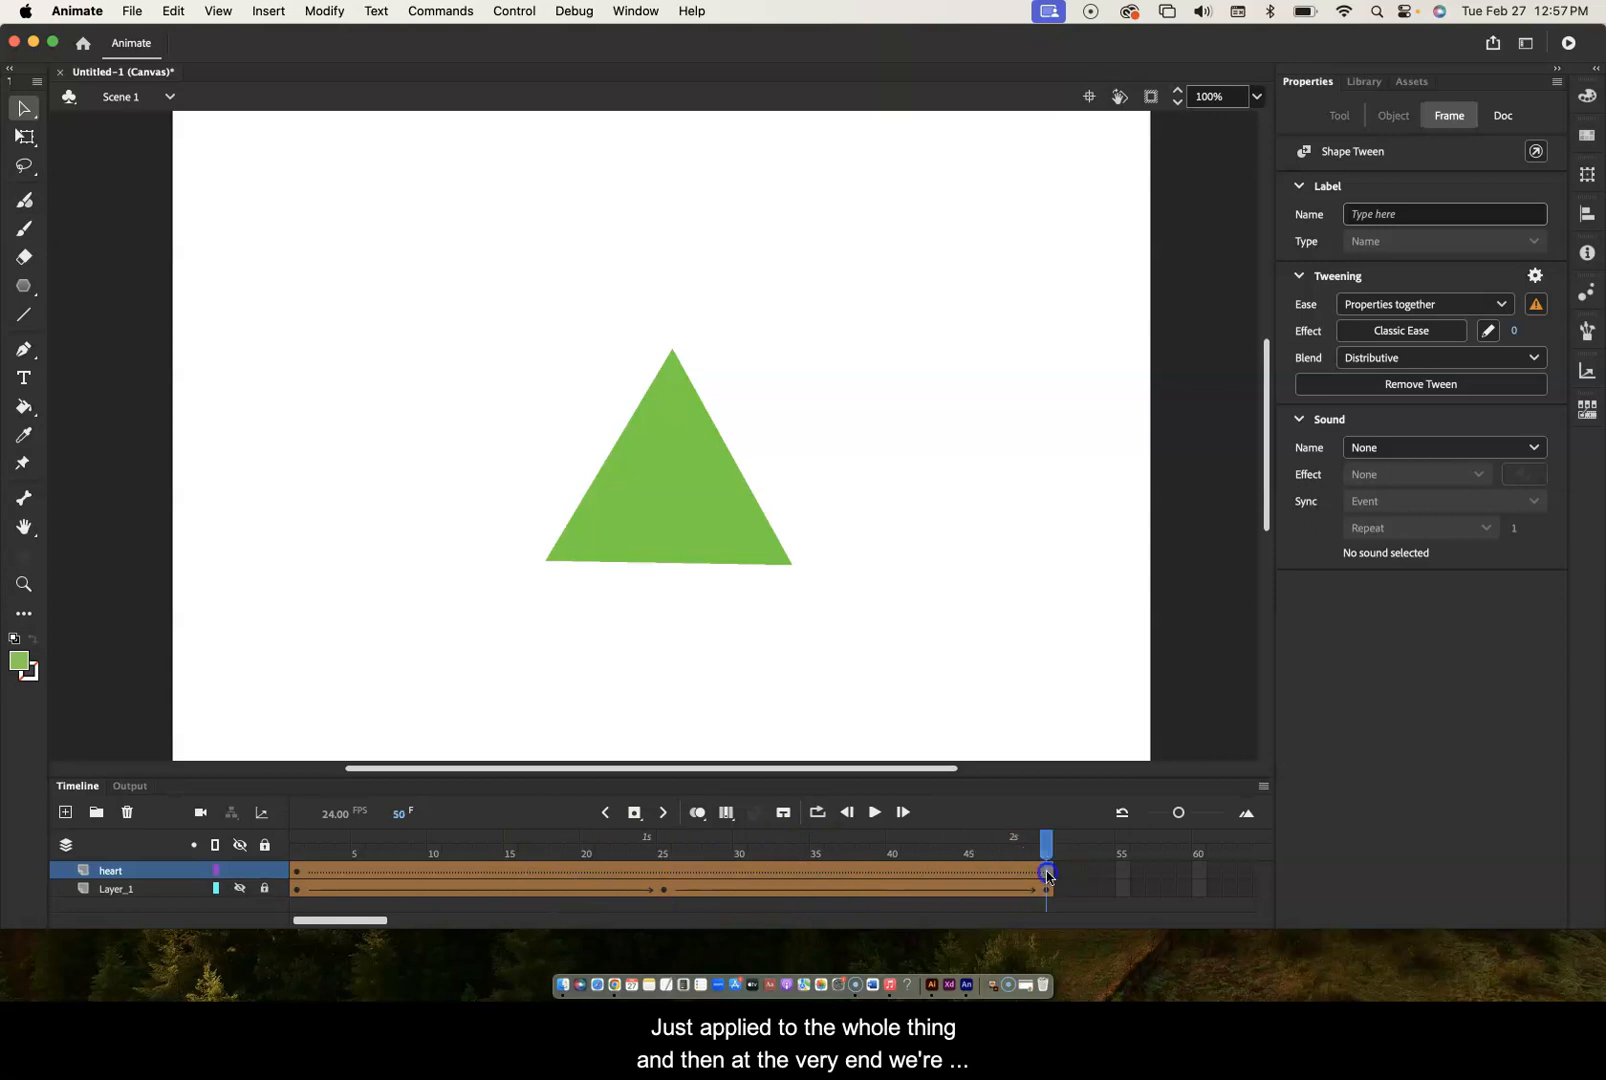
key(F6)
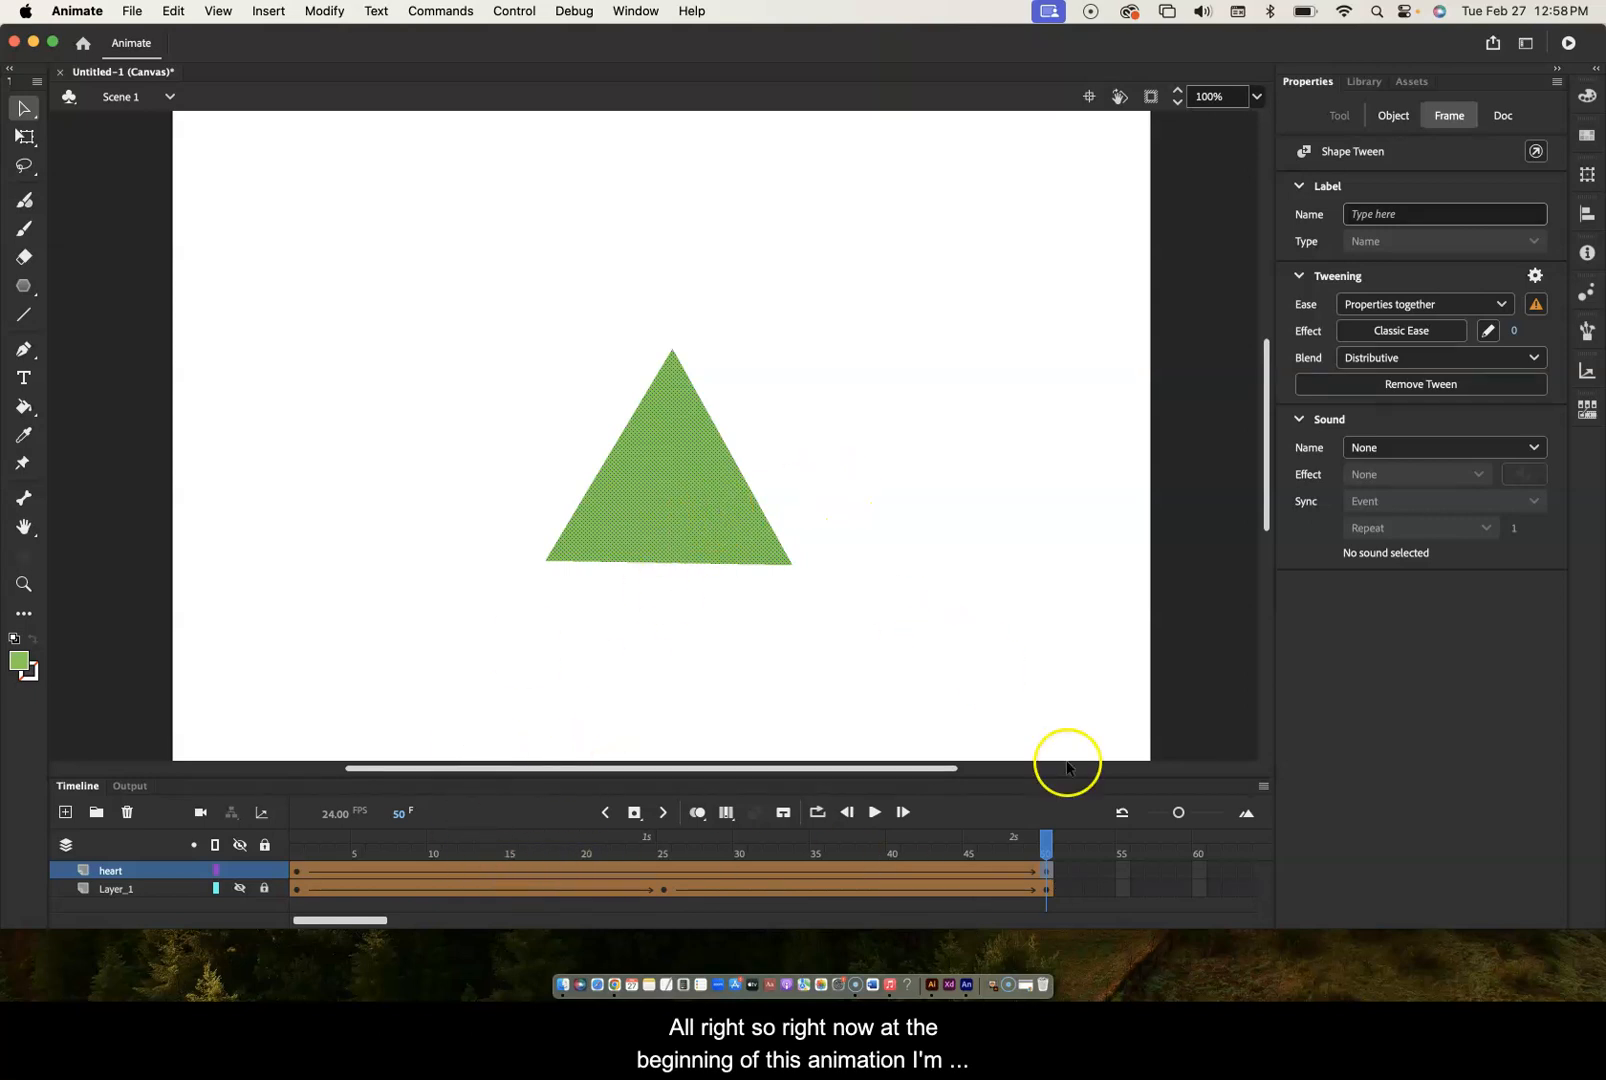
- At frame 1, select the green triangle for free transform and set its X position to 380
drag(1046, 843, 298, 850)
click(20, 865)
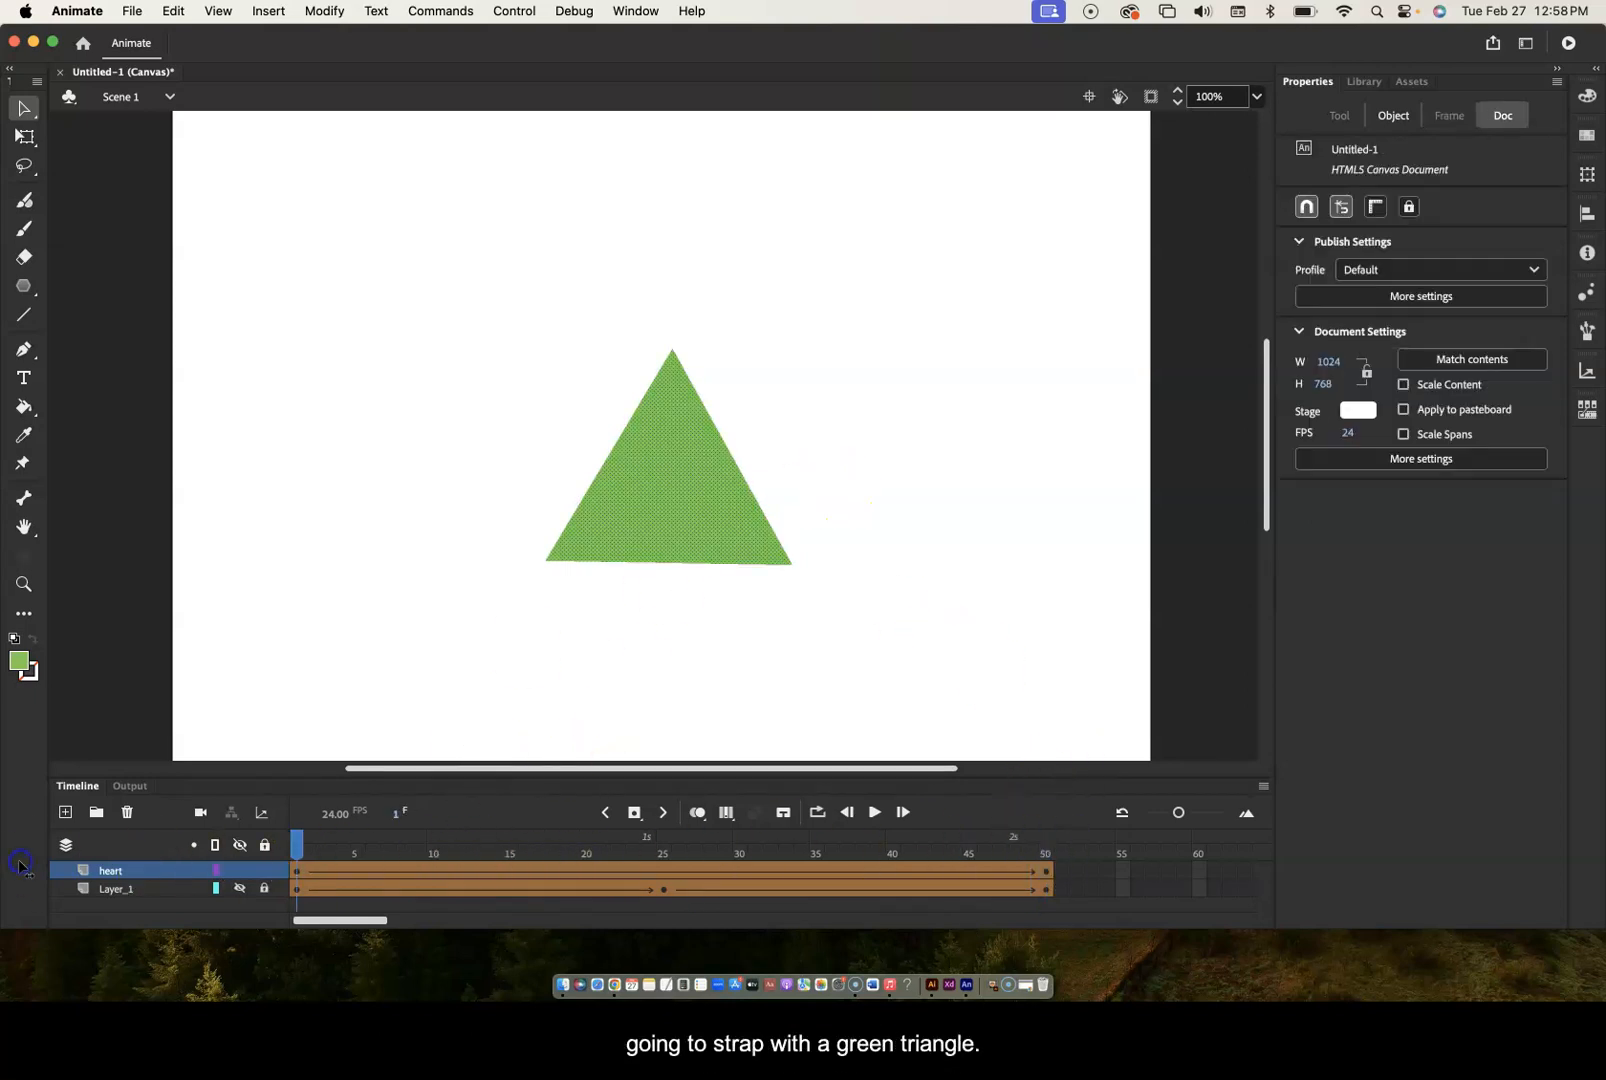
click(690, 492)
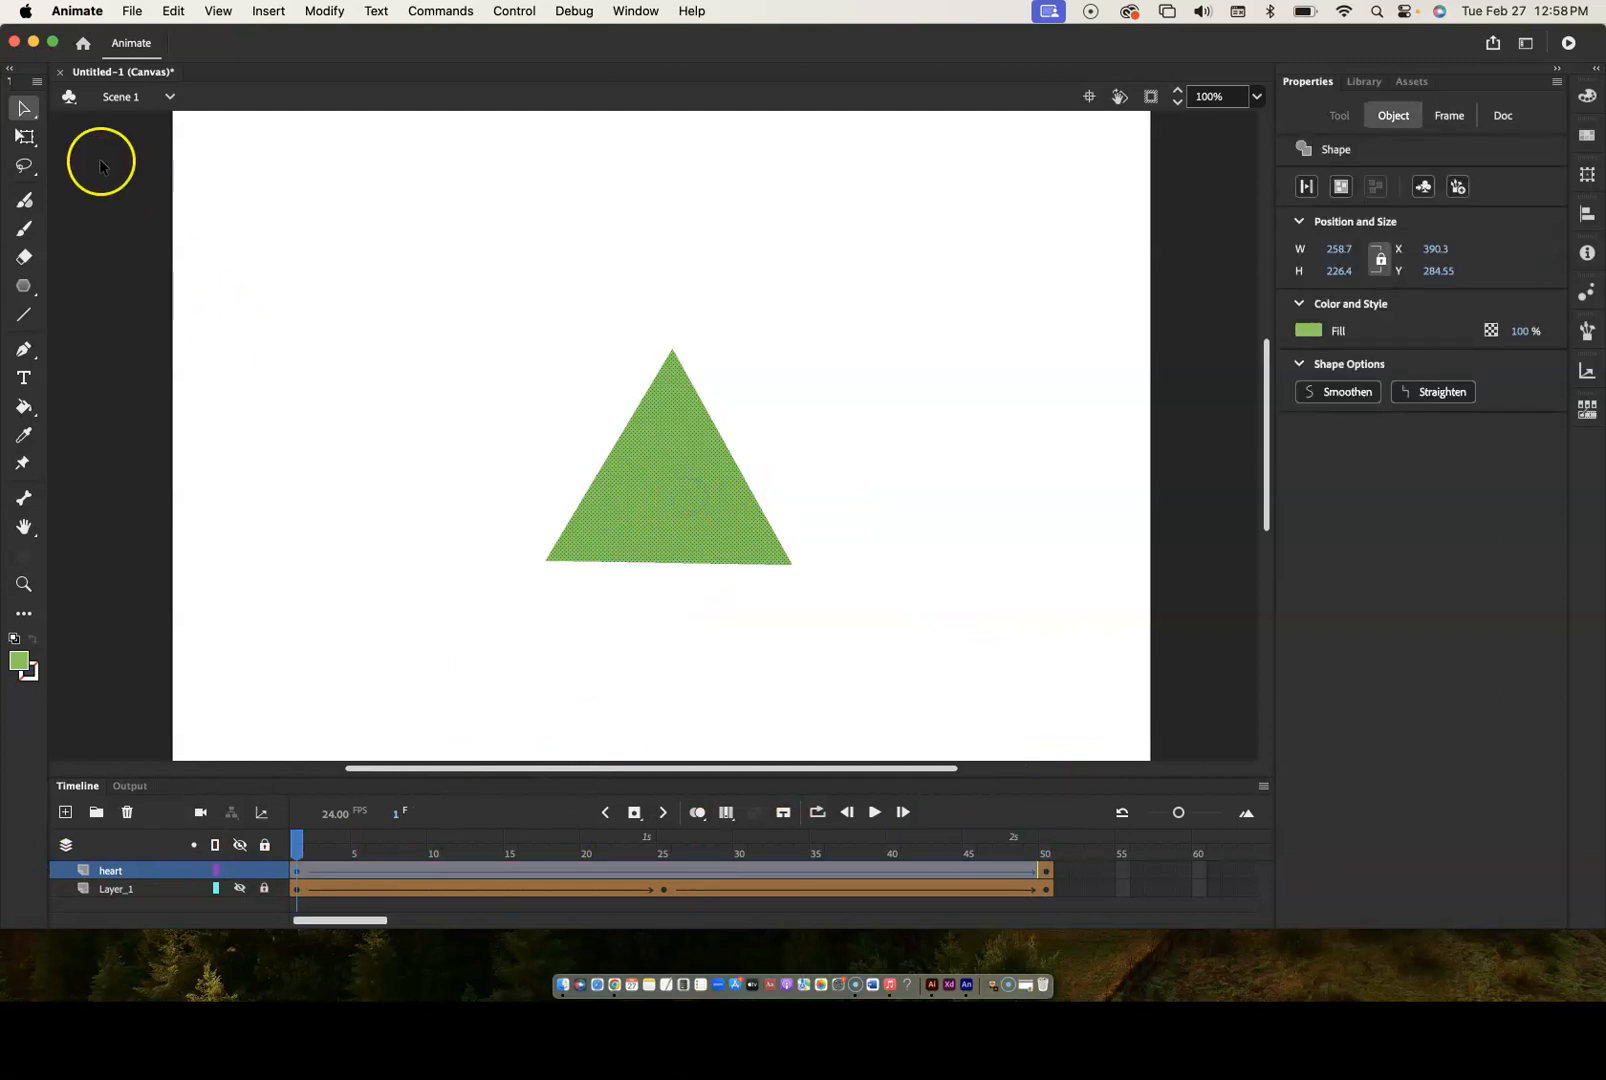
click(25, 136)
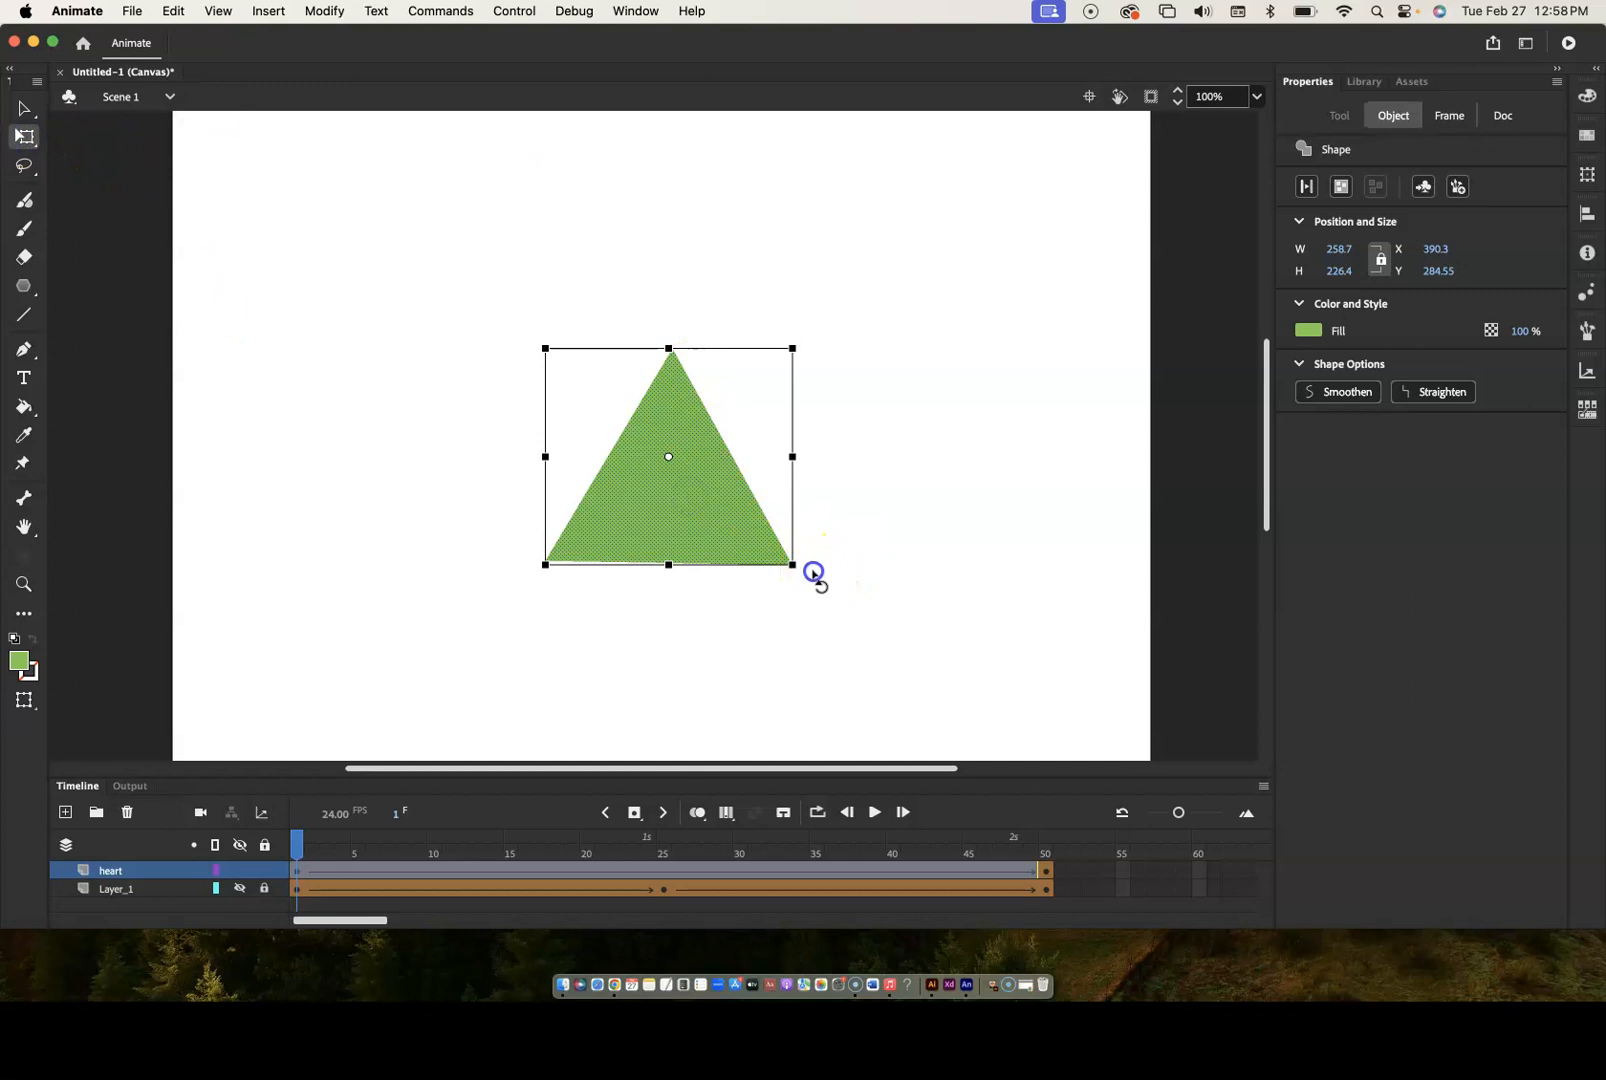
drag(816, 570, 816, 570)
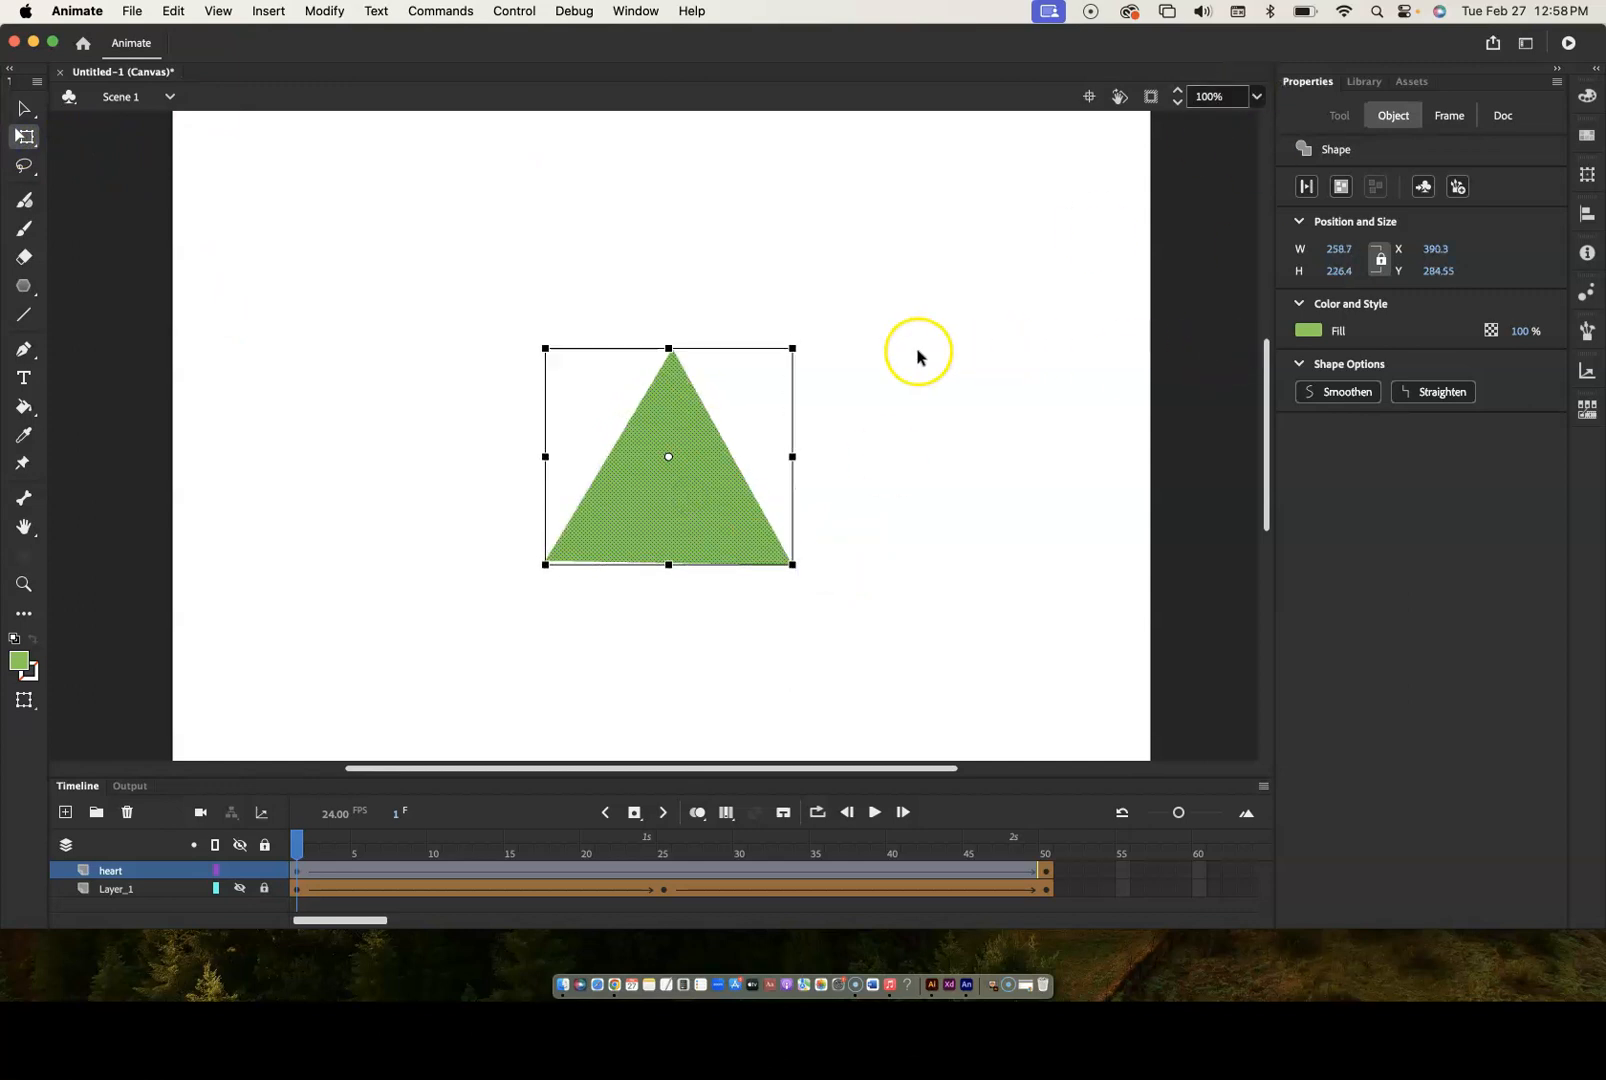
click(1380, 258)
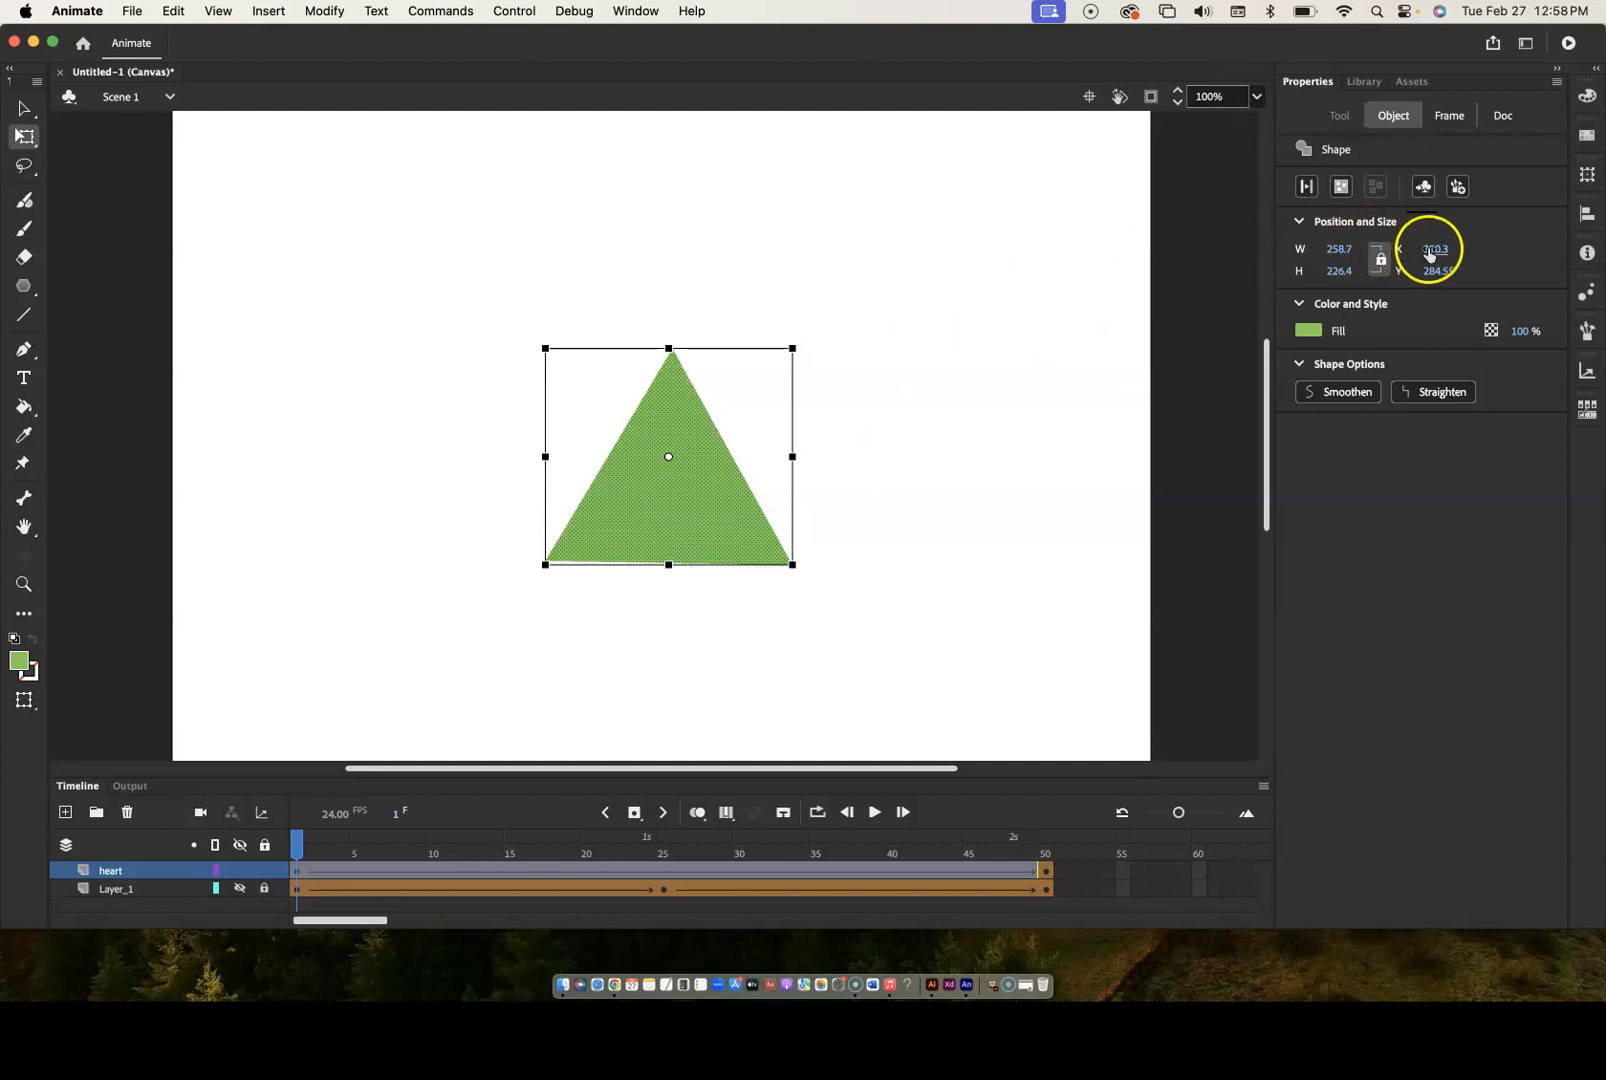
drag(1435, 251, 1428, 250)
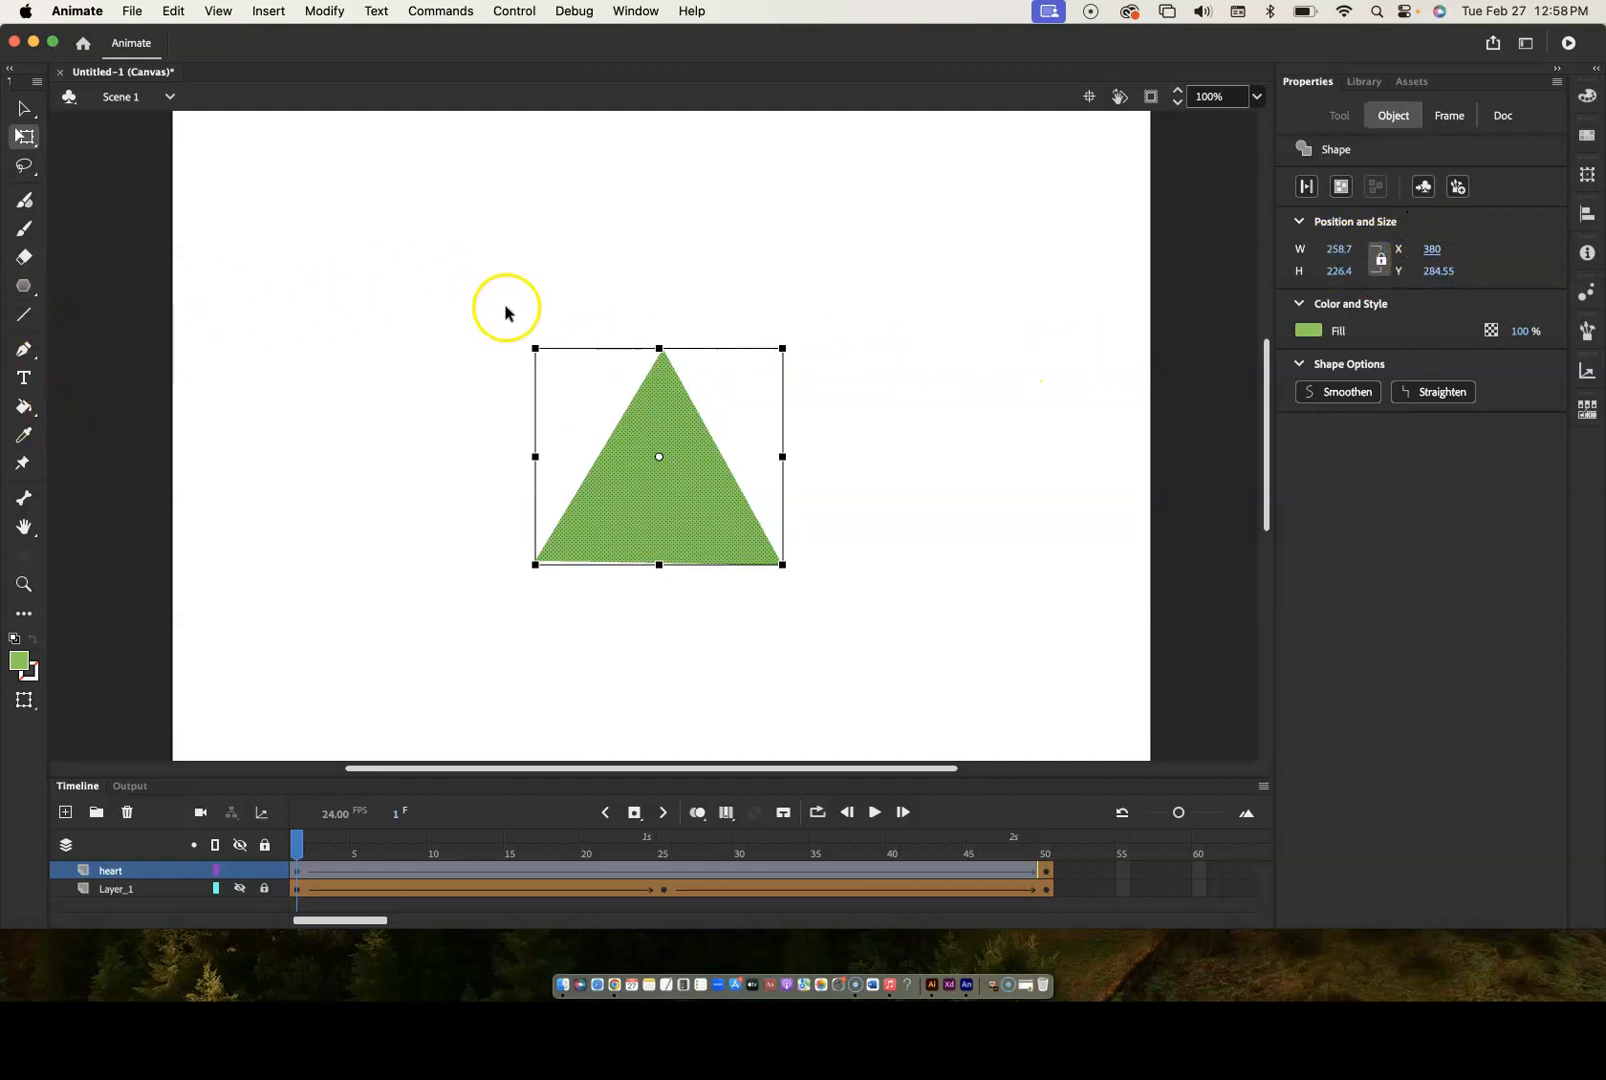
- Rotate the frame 1 triangle freehand around its centre until it stands nearly upright again, and deselect it
drag(526, 336, 516, 340)
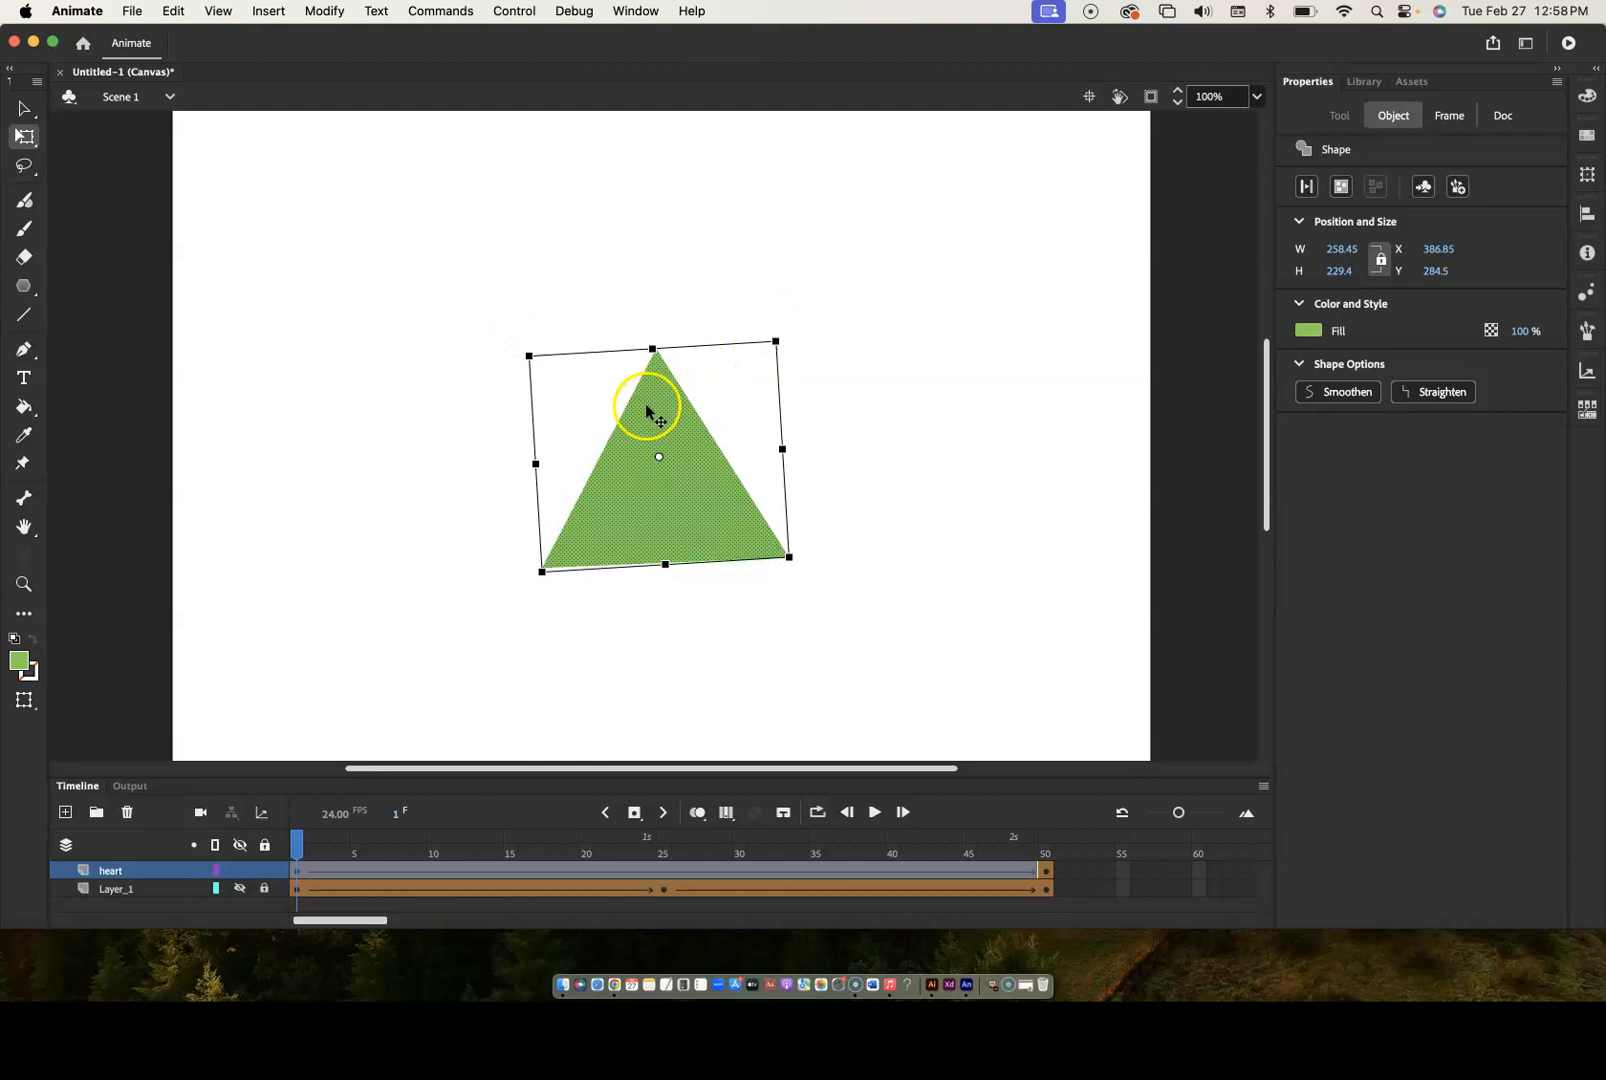
drag(785, 351, 768, 523)
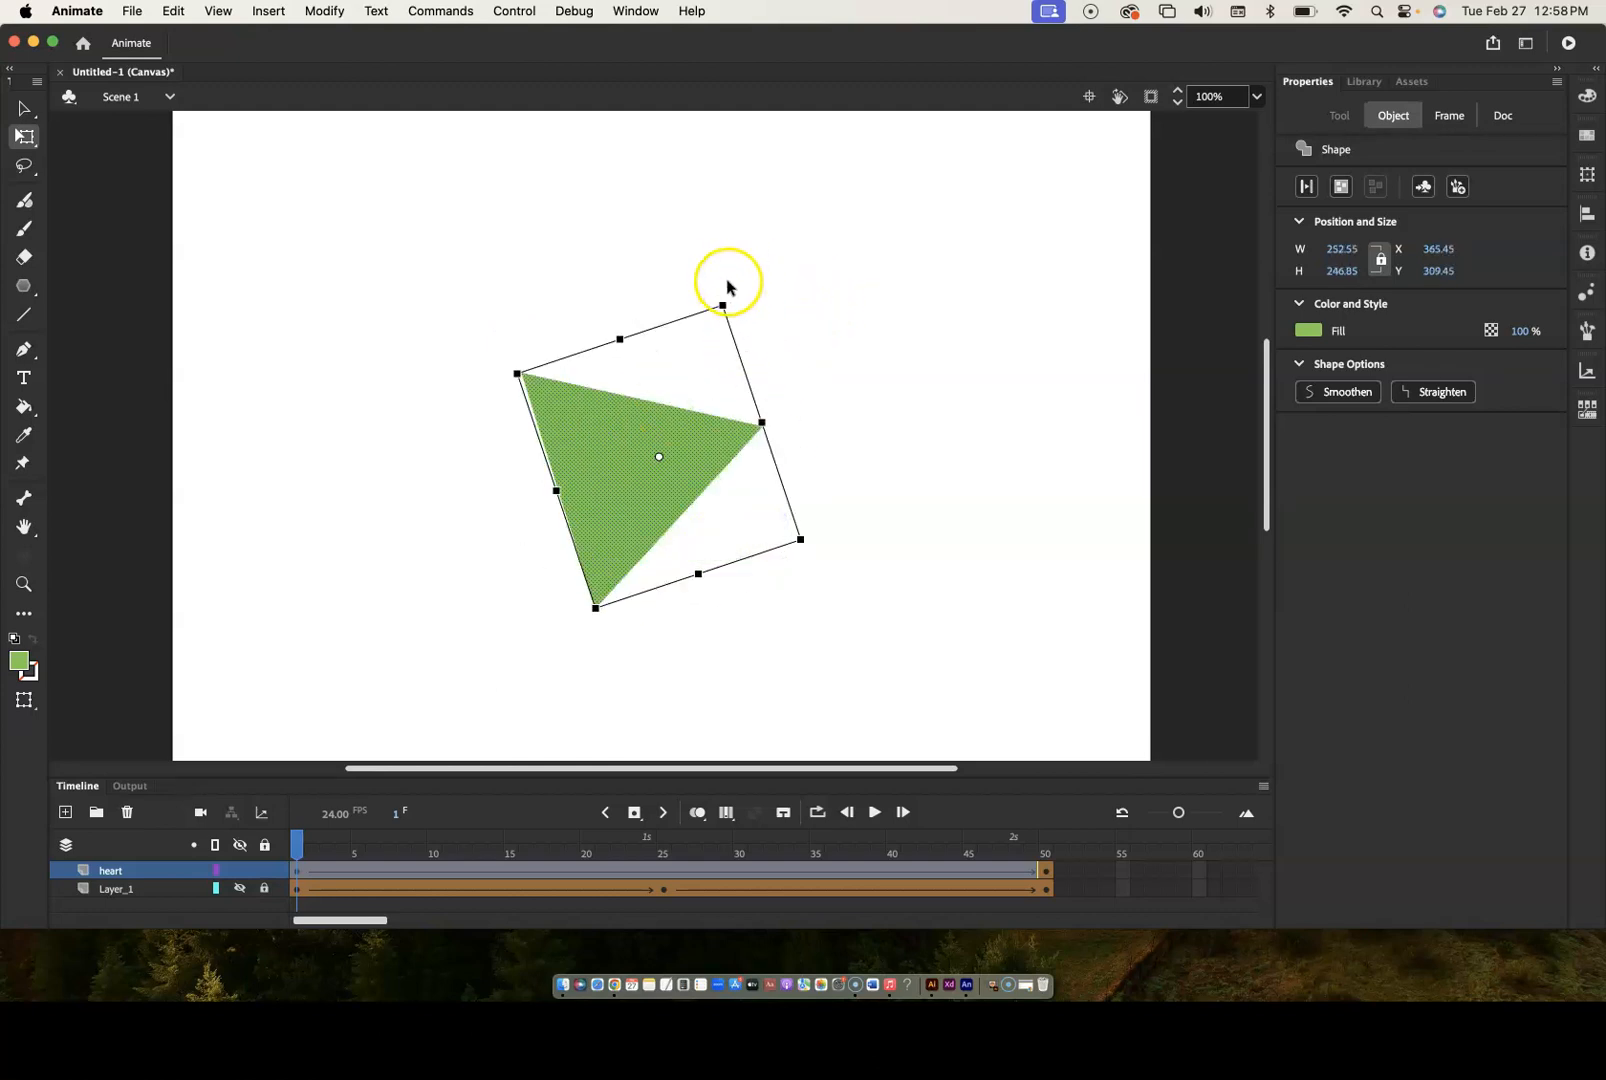
drag(727, 292, 559, 348)
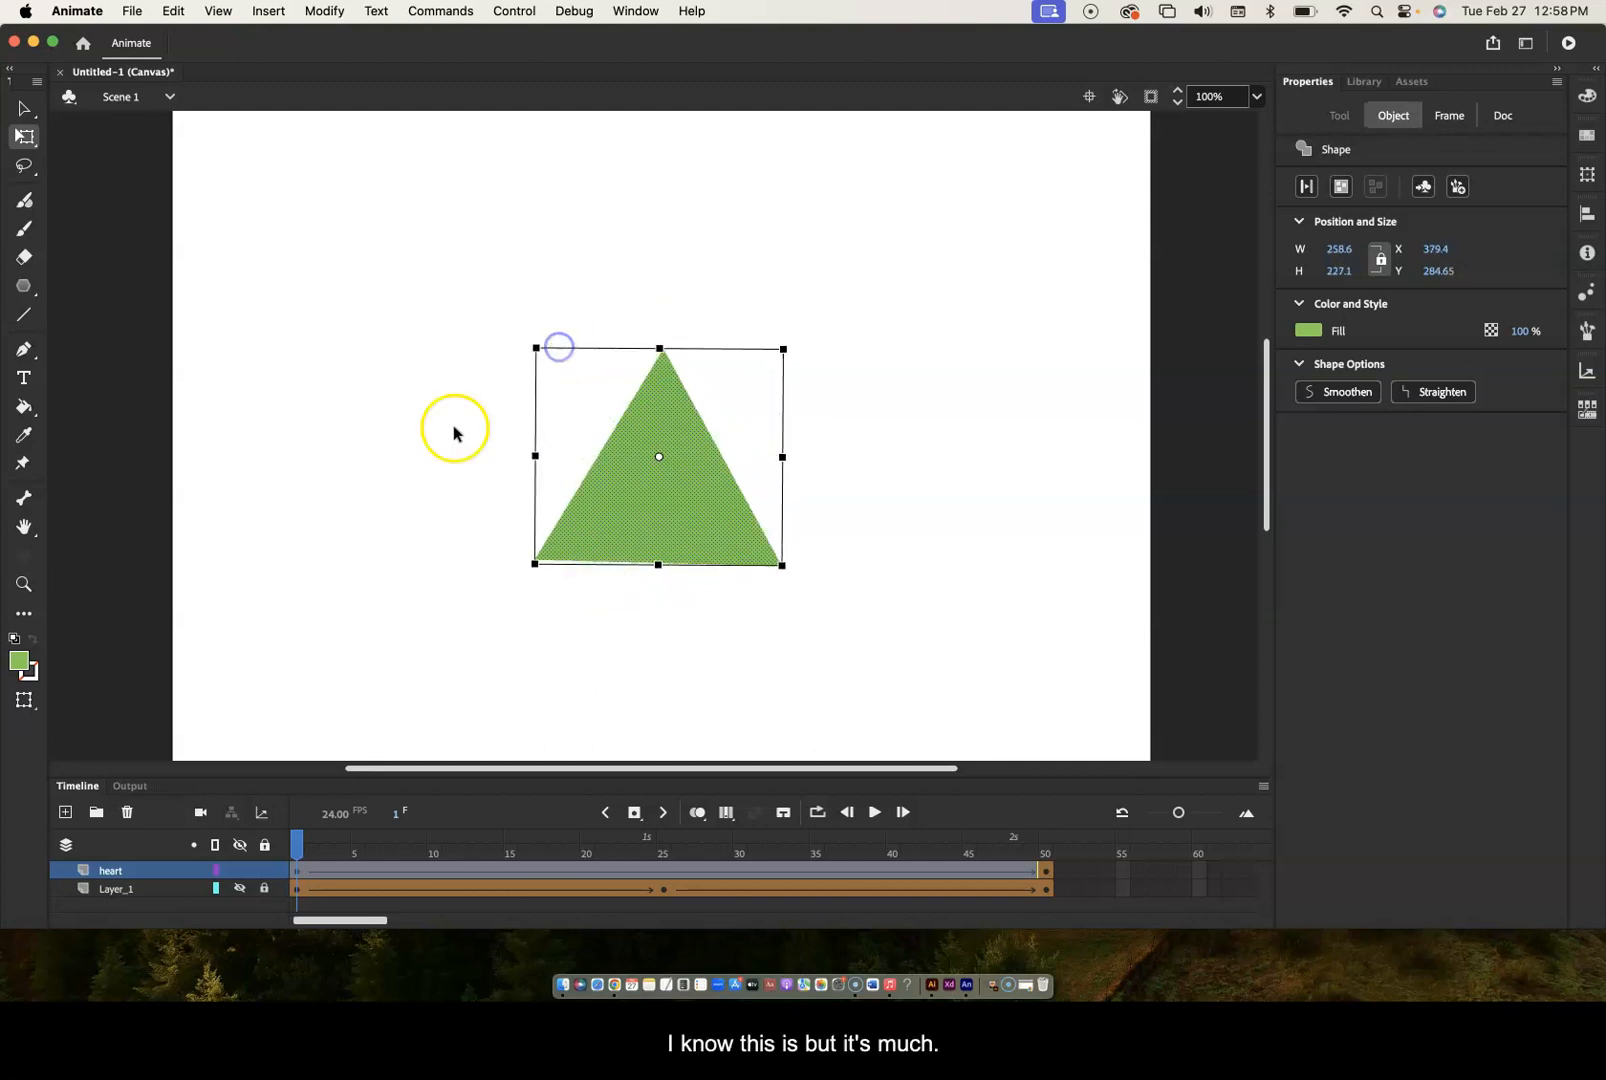
click(441, 455)
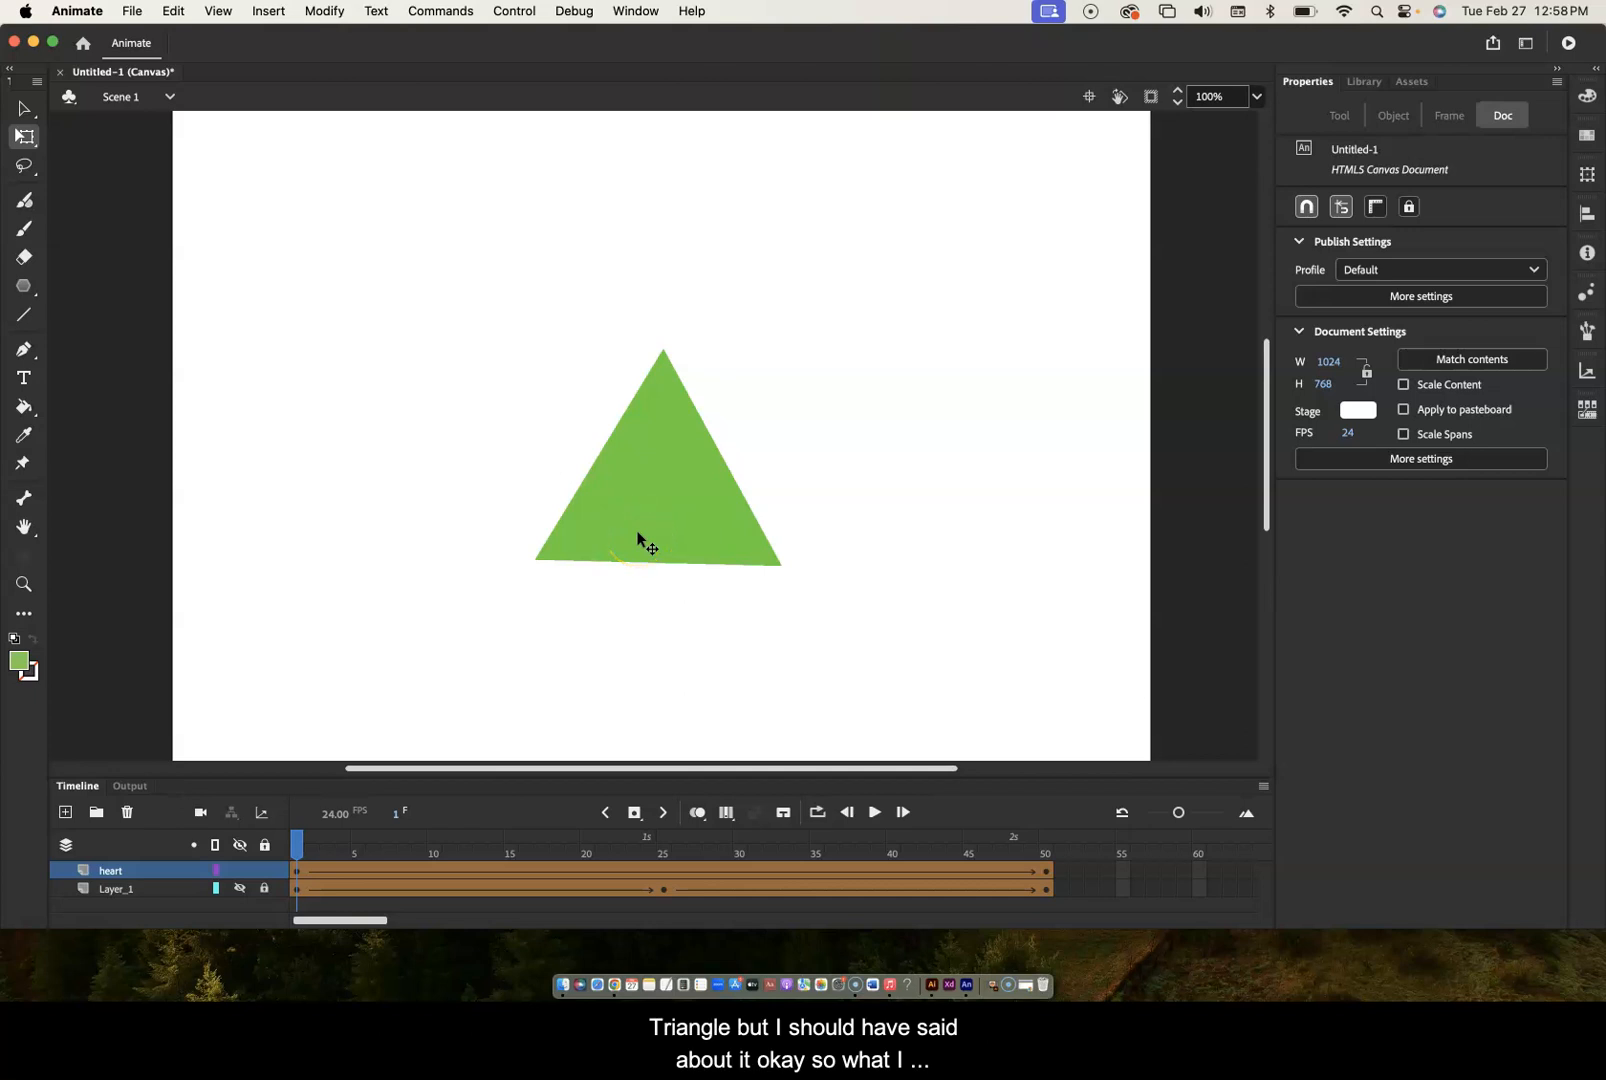
- Change the triangle's fill from green to pink at the heart layer's frame 50 keyframe
click(1047, 873)
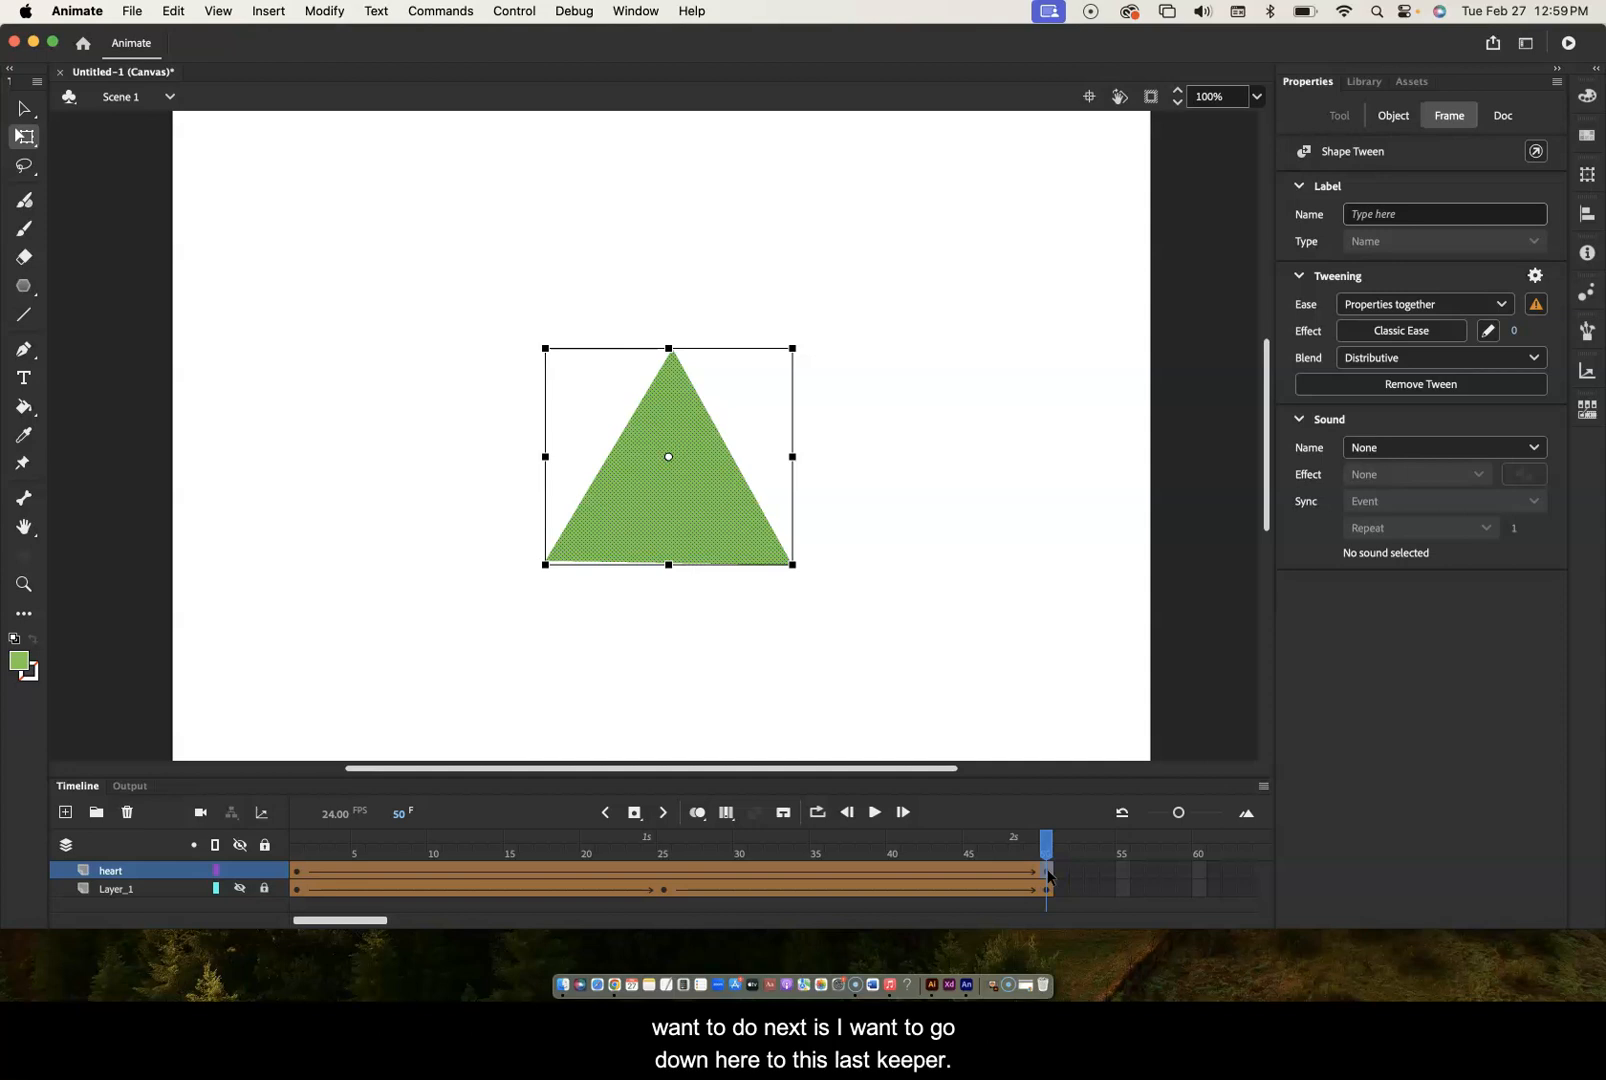
click(27, 670)
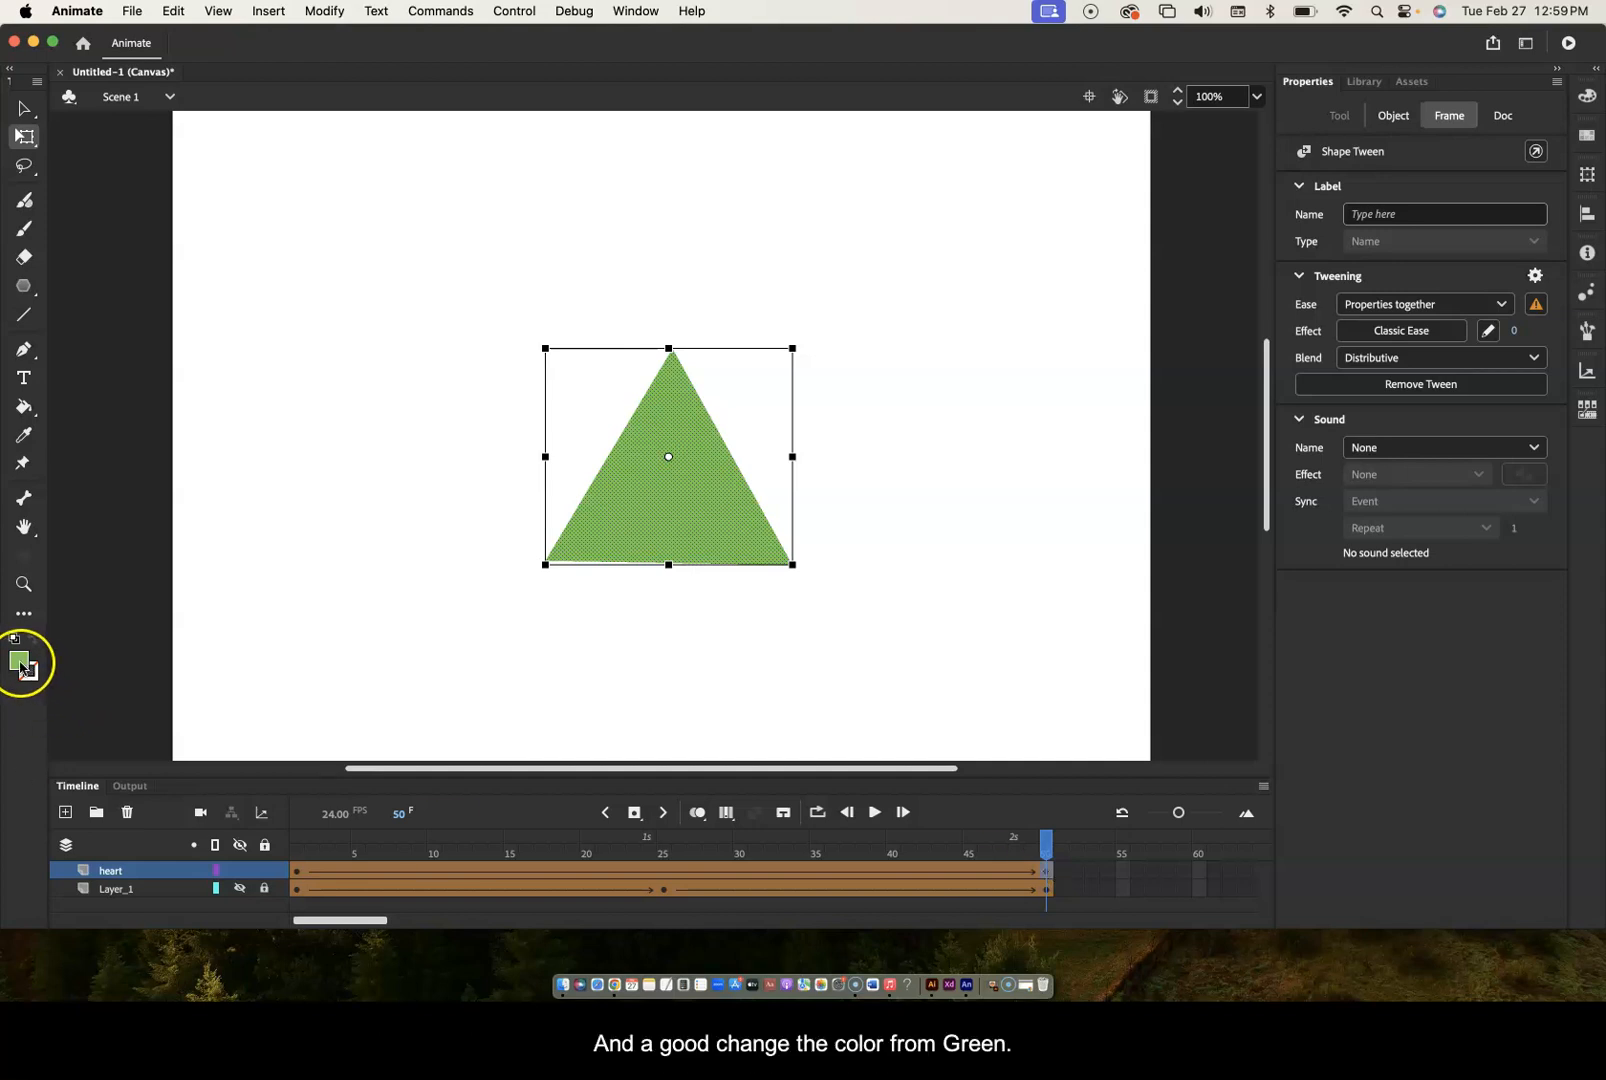
click(284, 844)
drag(285, 842, 279, 845)
click(281, 843)
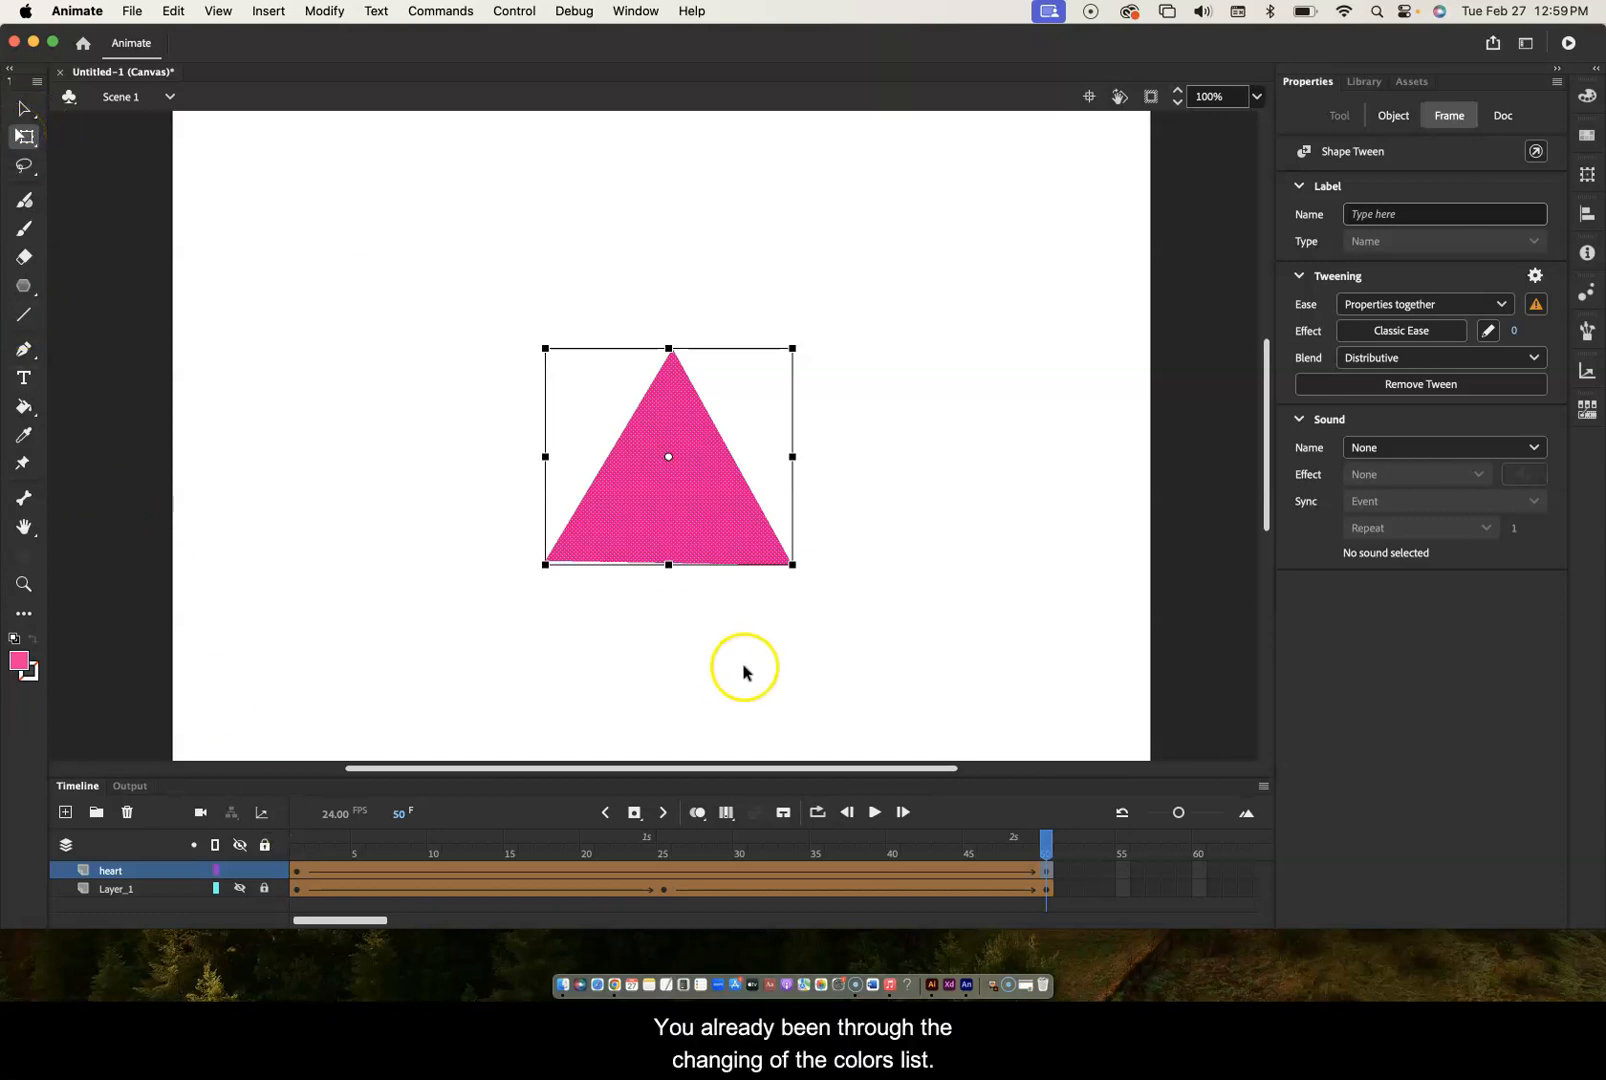
- Rotate the pink triangle at the heart layer's frame 50 keyframe about half a turn so its tip points down
drag(1046, 842, 1490, 876)
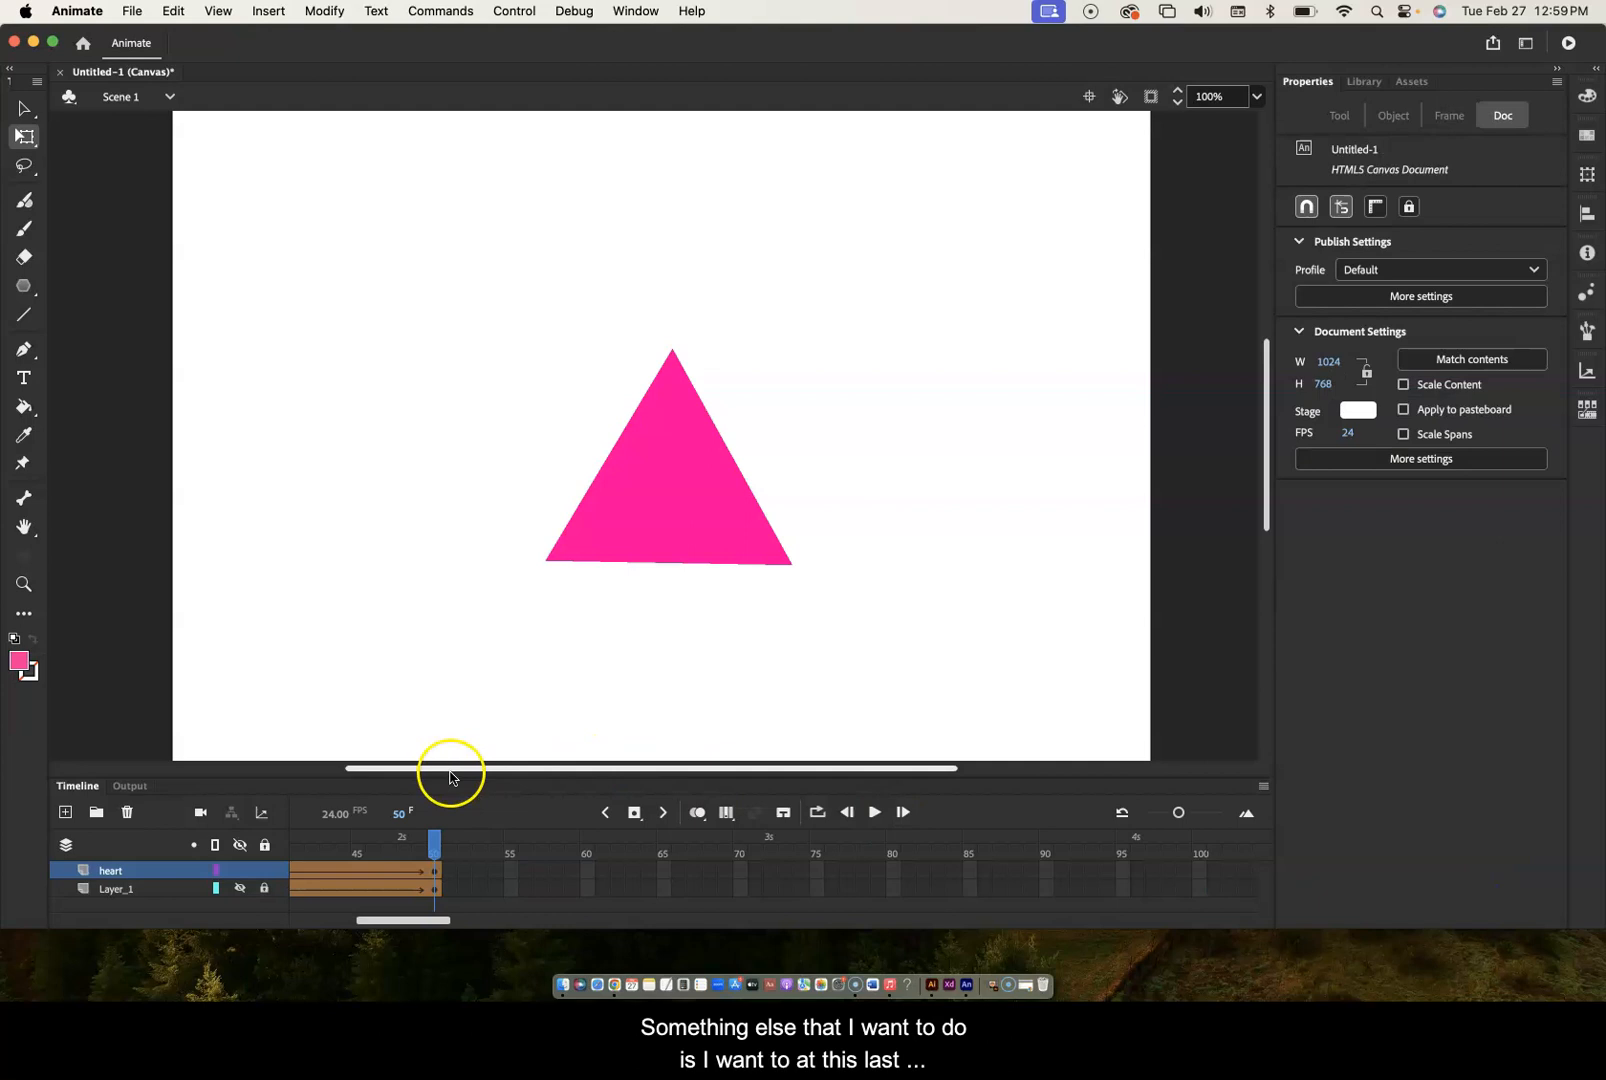
click(435, 870)
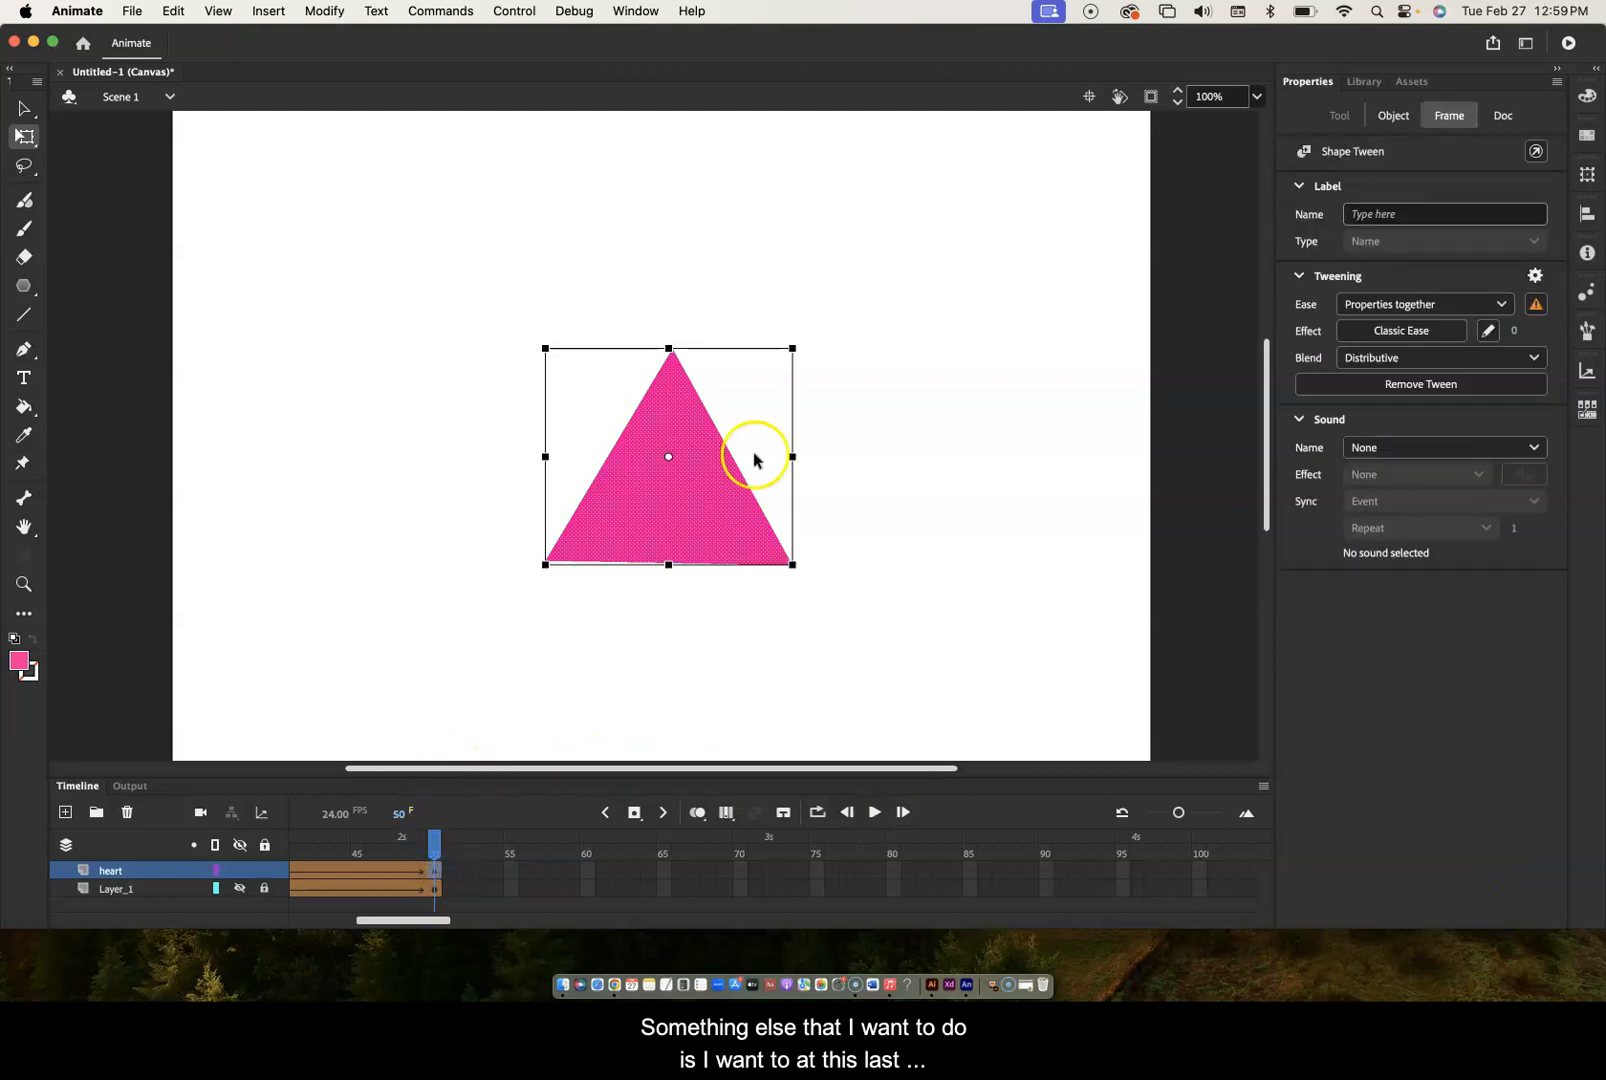
drag(802, 340, 560, 548)
- Scrub the heart layer's shape tween between frames 1 and 50 and examine the in-between shape at frame 25
click(432, 846)
drag(432, 846, 112, 865)
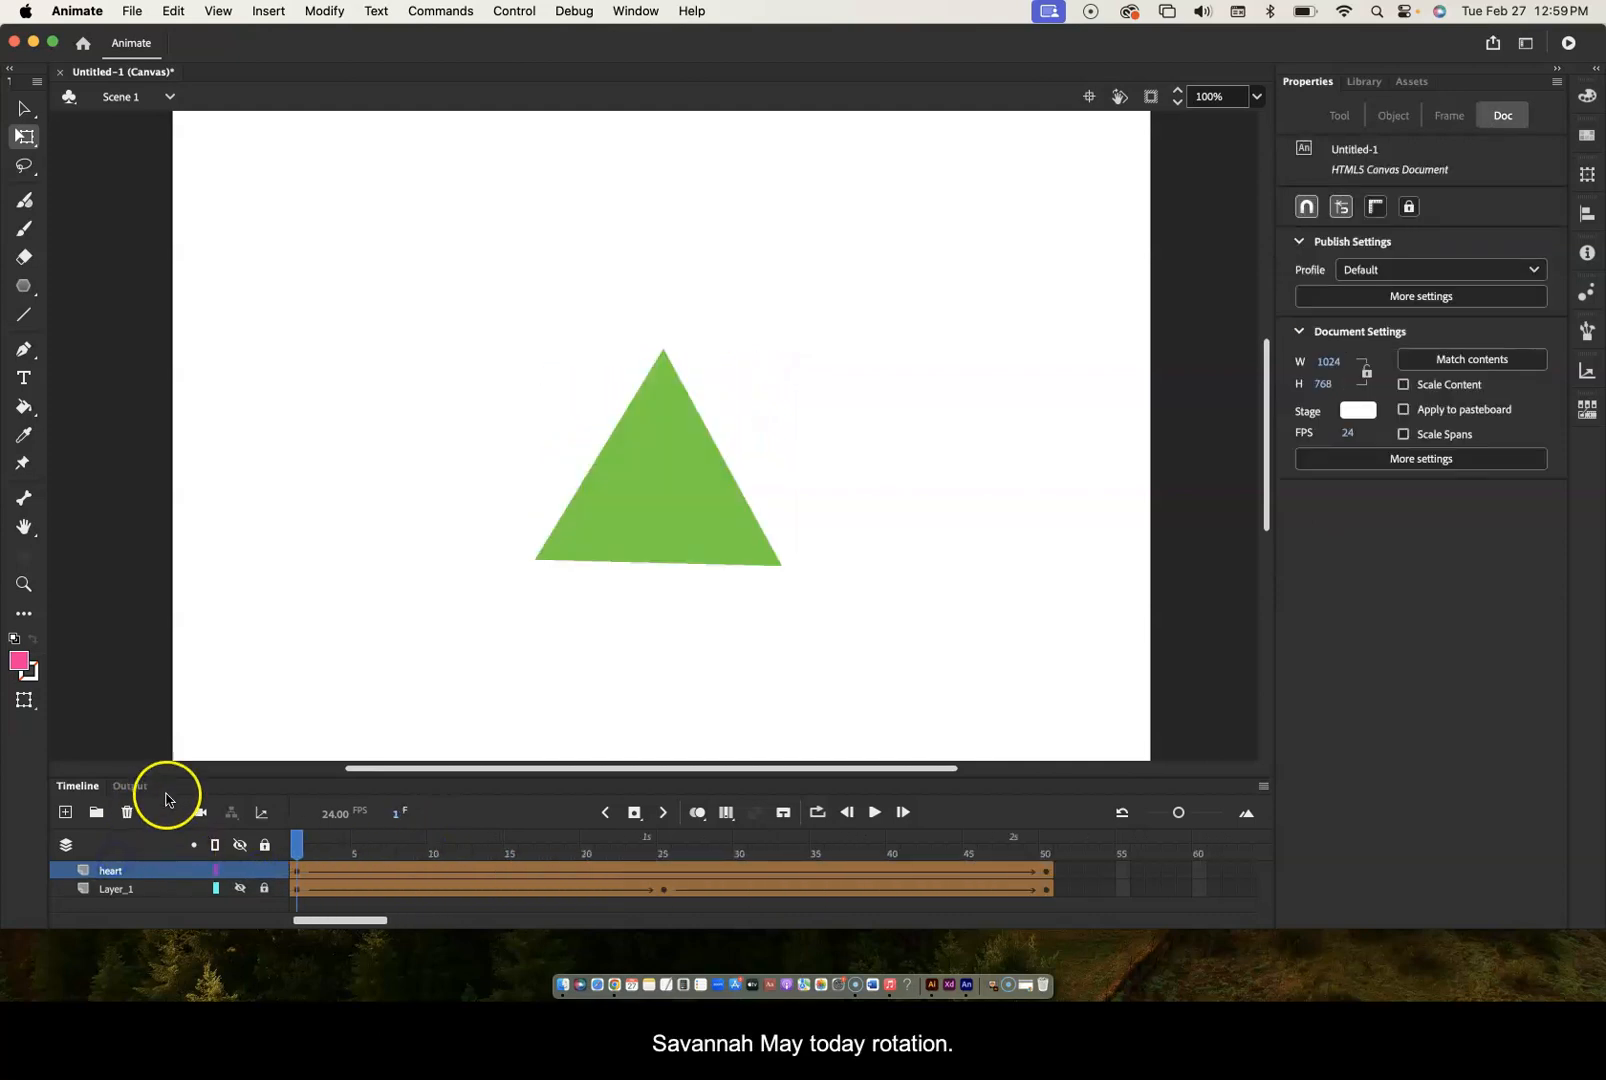
drag(296, 845, 1122, 880)
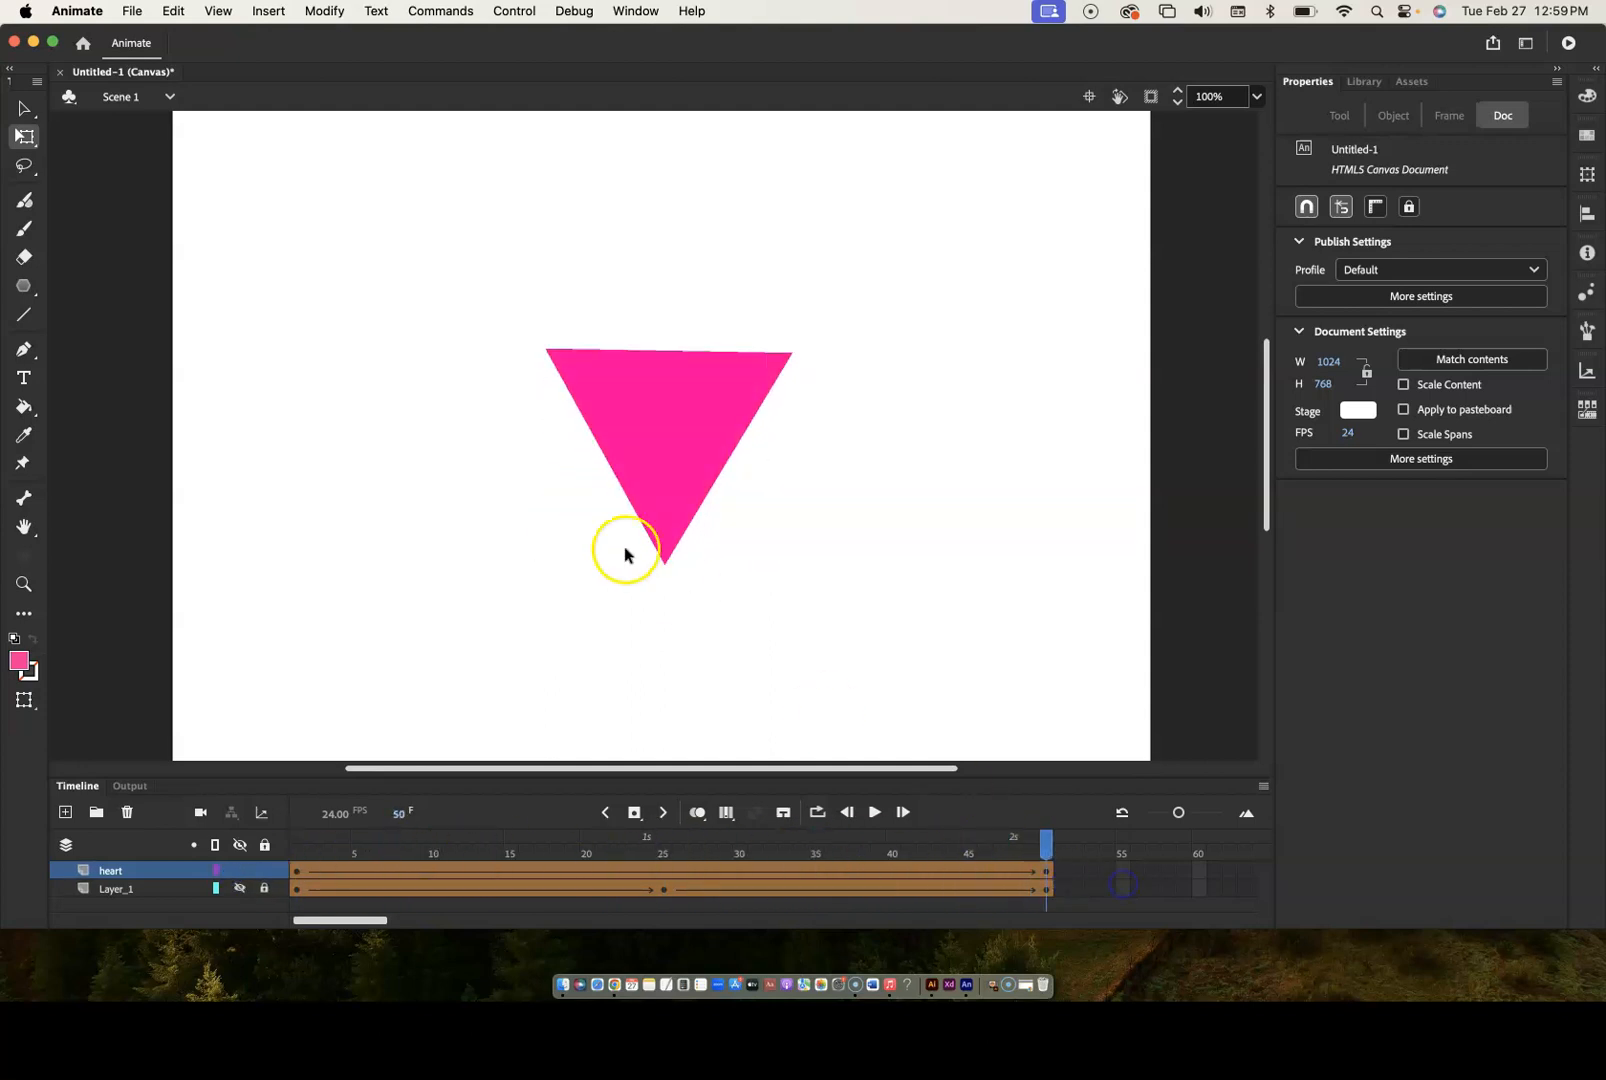
click(659, 878)
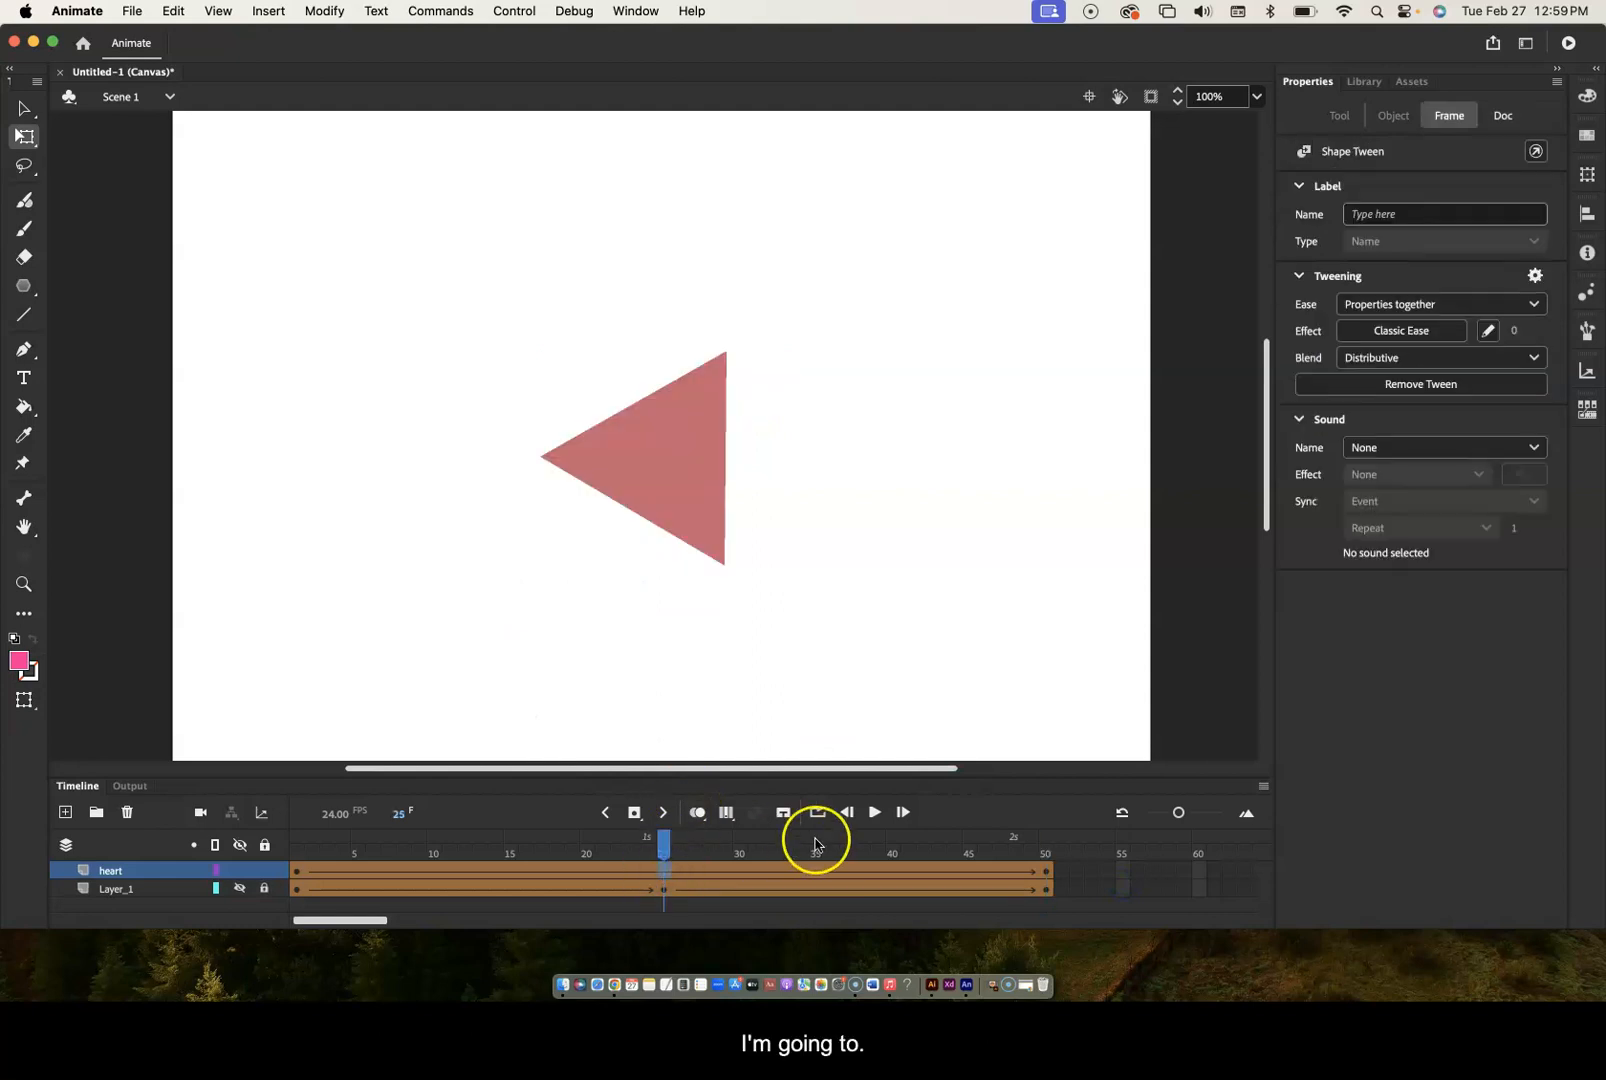
- At frame 50, add an anchor point with the Pen tool at the middle of the inverted triangle's top edge
click(1046, 872)
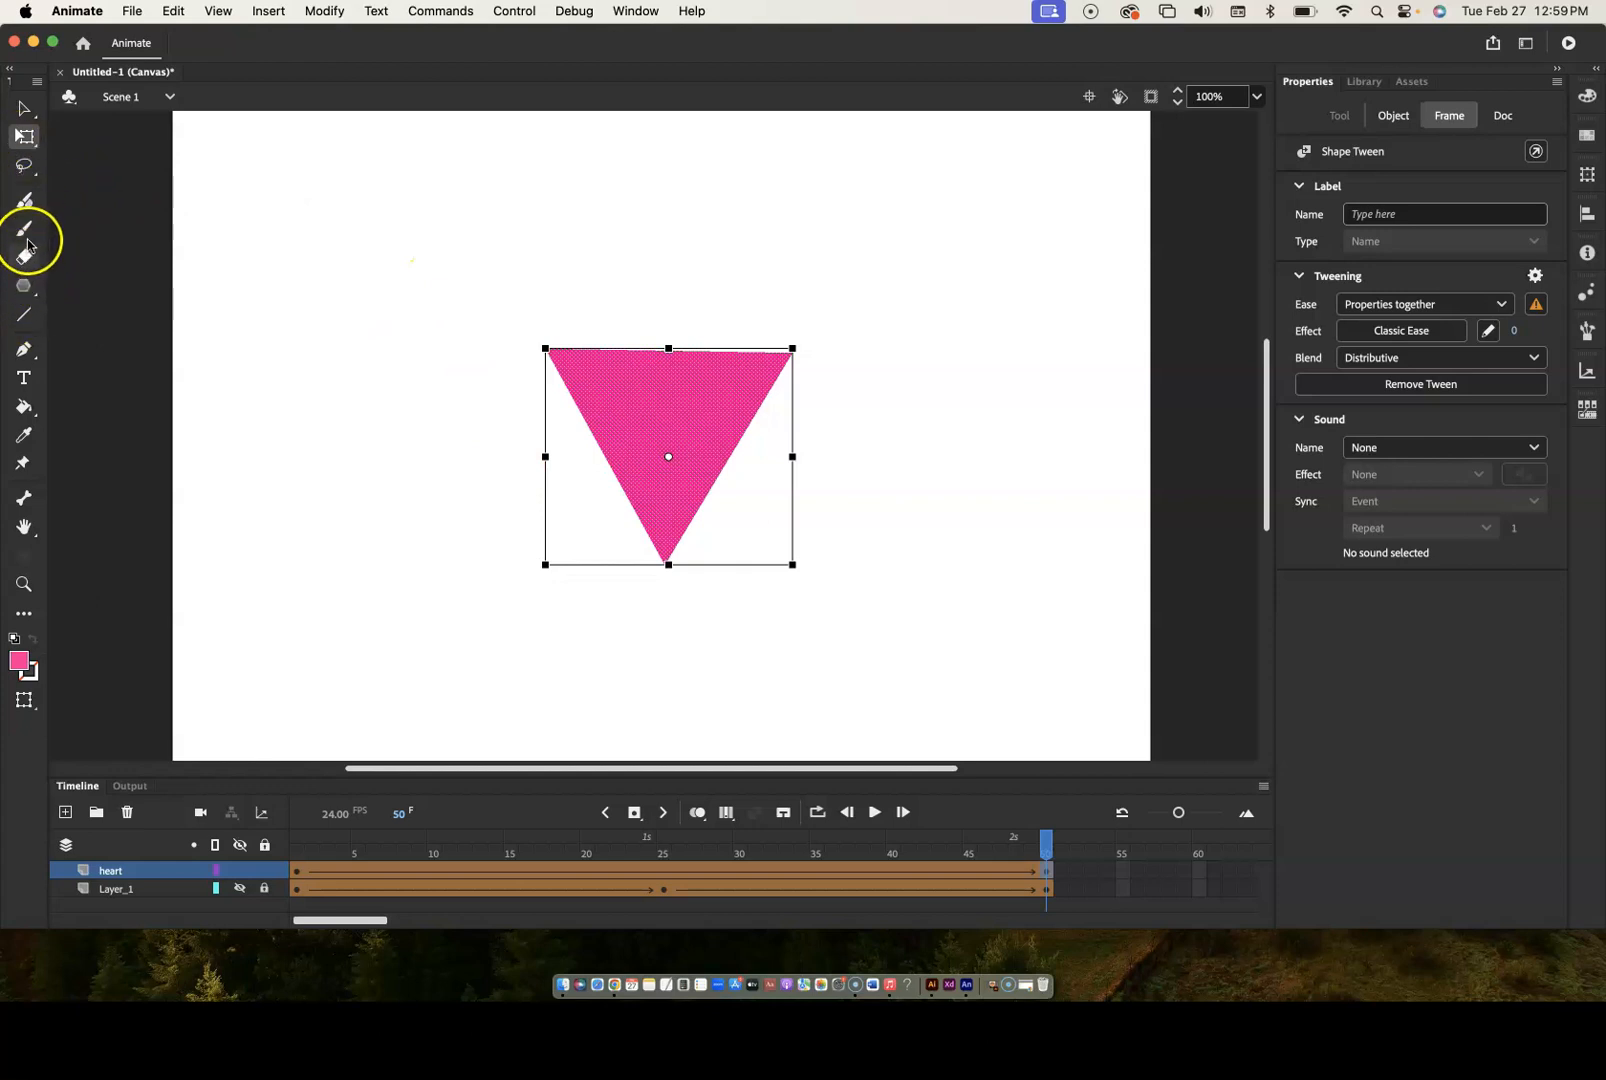
click(24, 347)
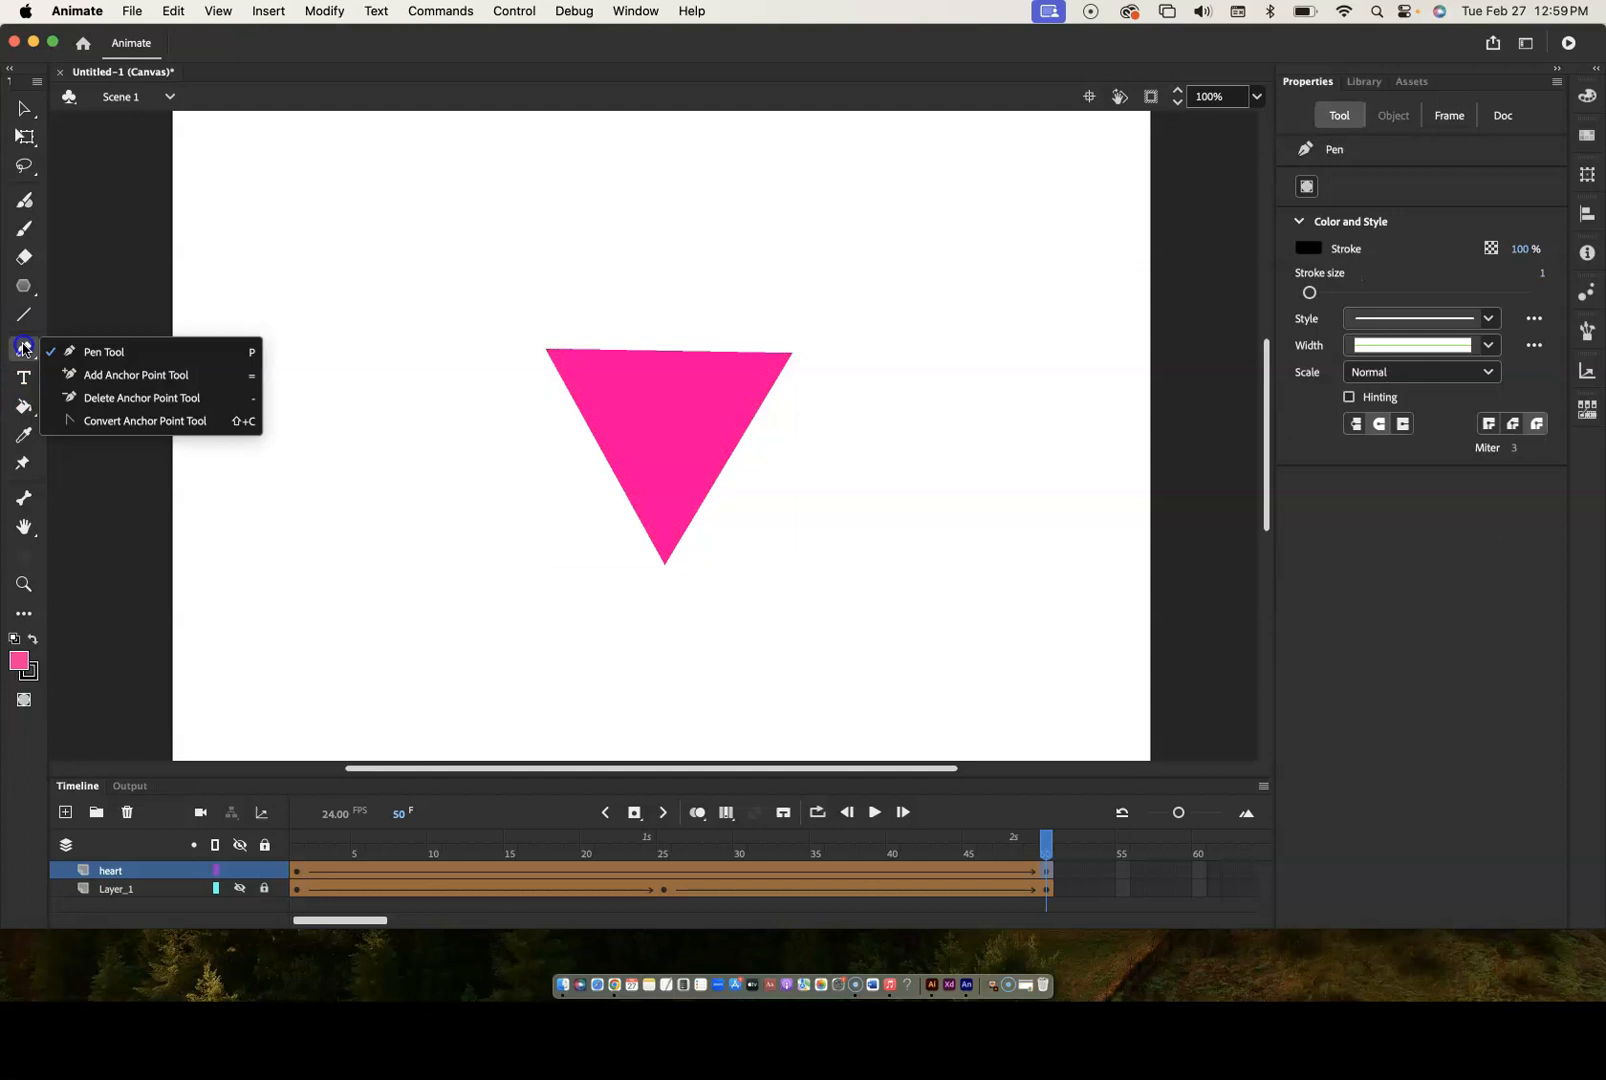
click(78, 356)
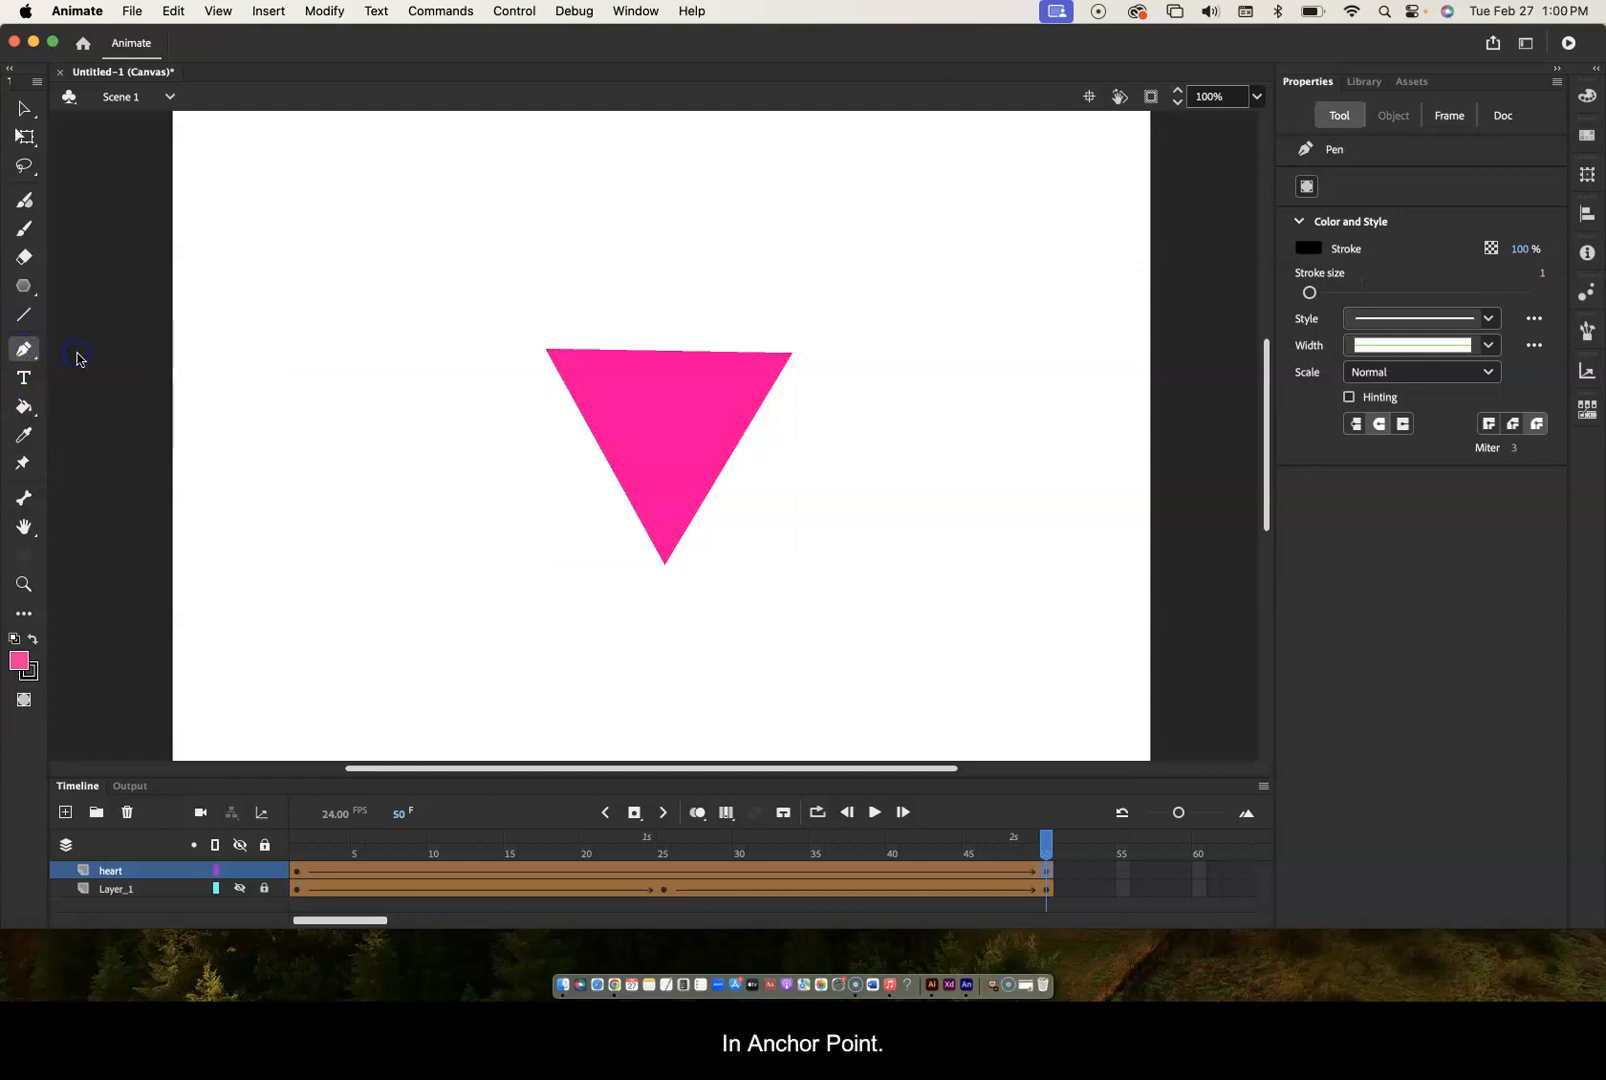
click(667, 352)
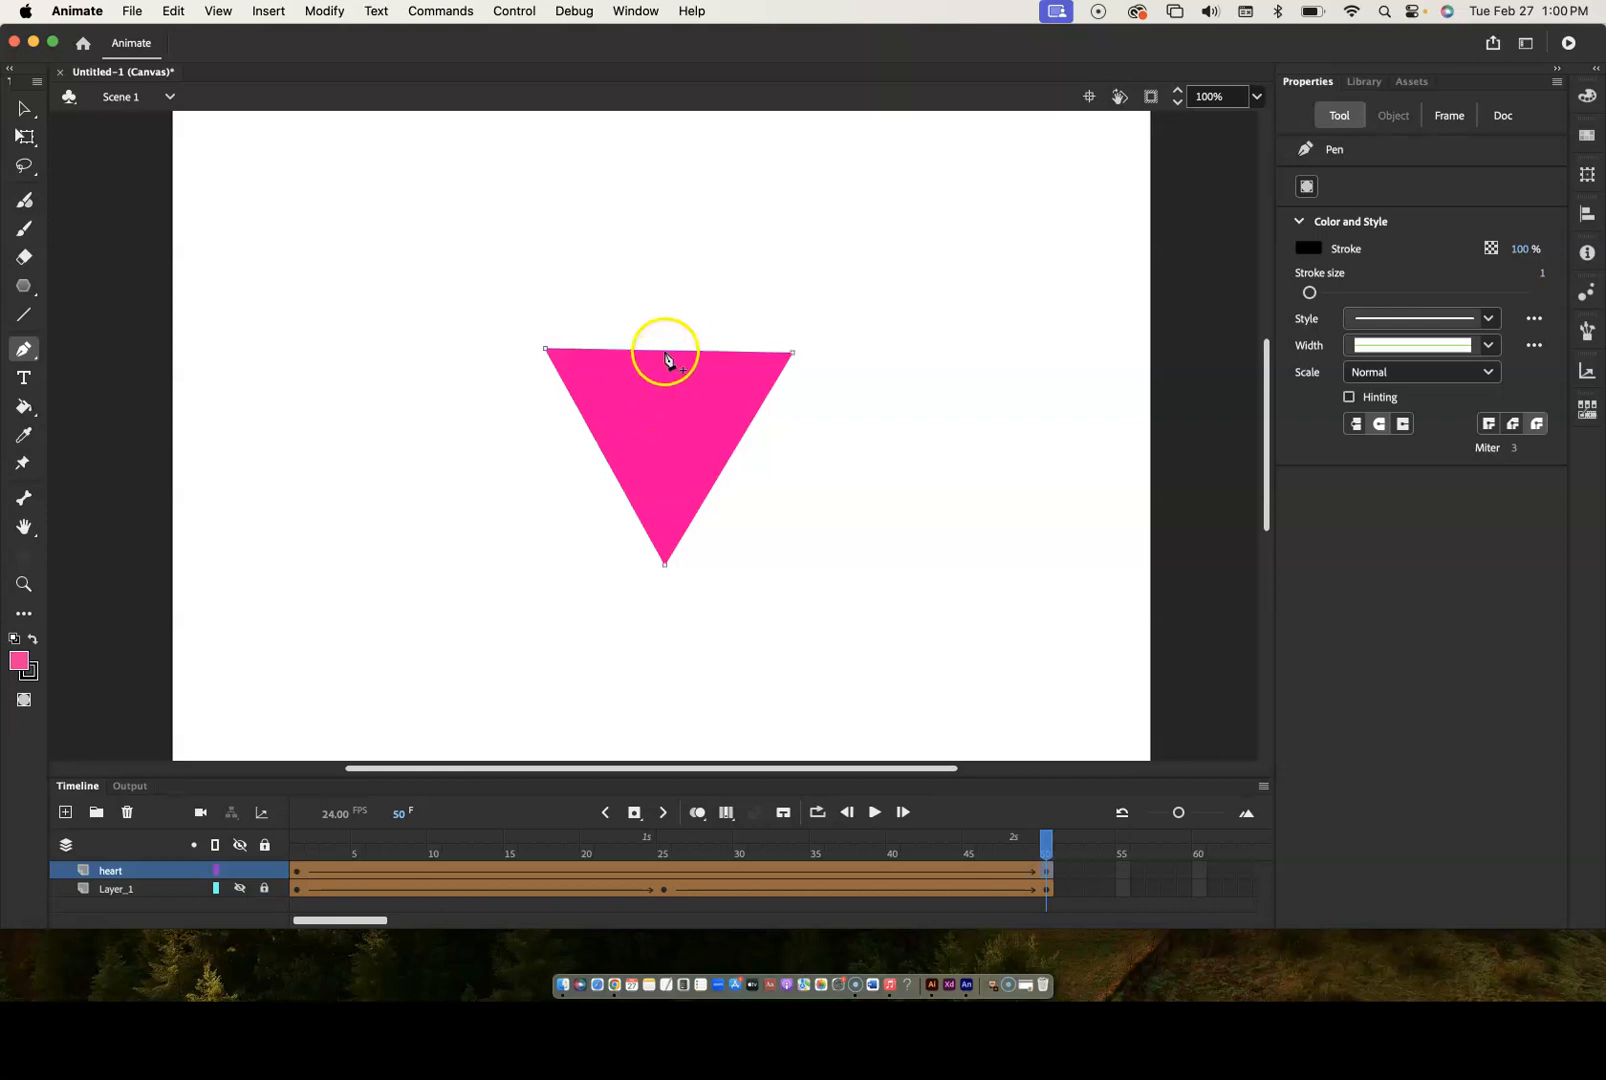
click(666, 352)
click(698, 390)
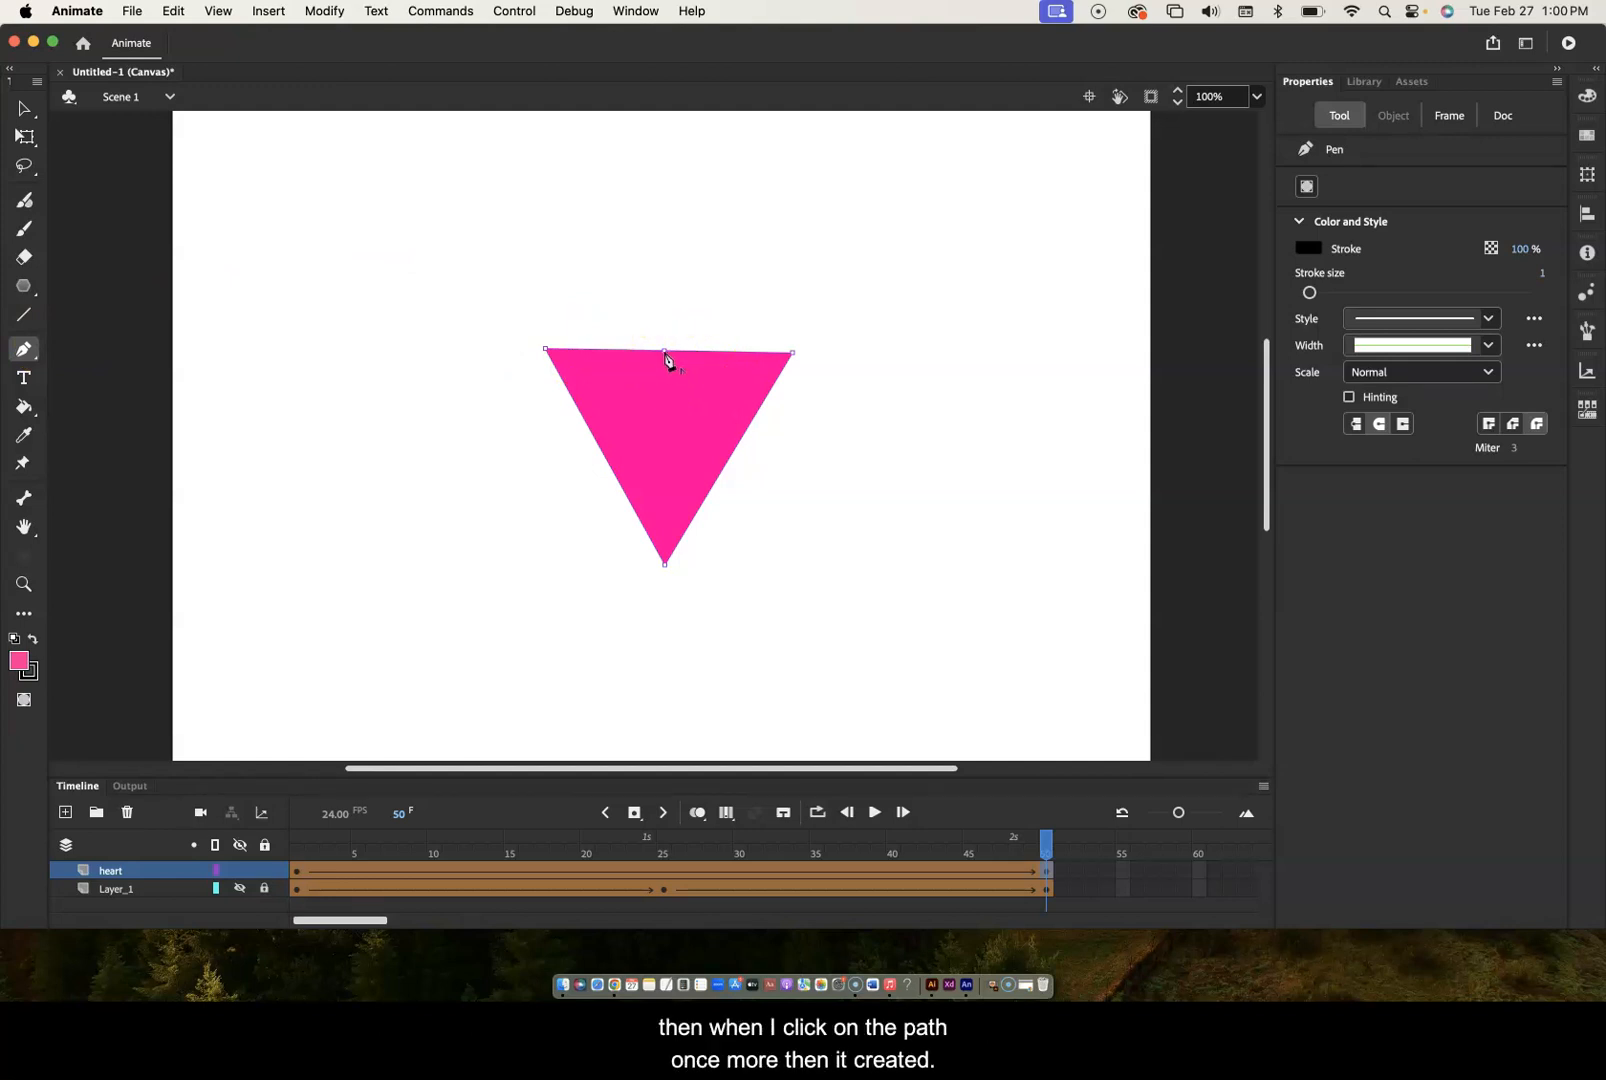
- Select the new anchor point at the middle of the triangle's top edge with the Subselection tool
click(24, 109)
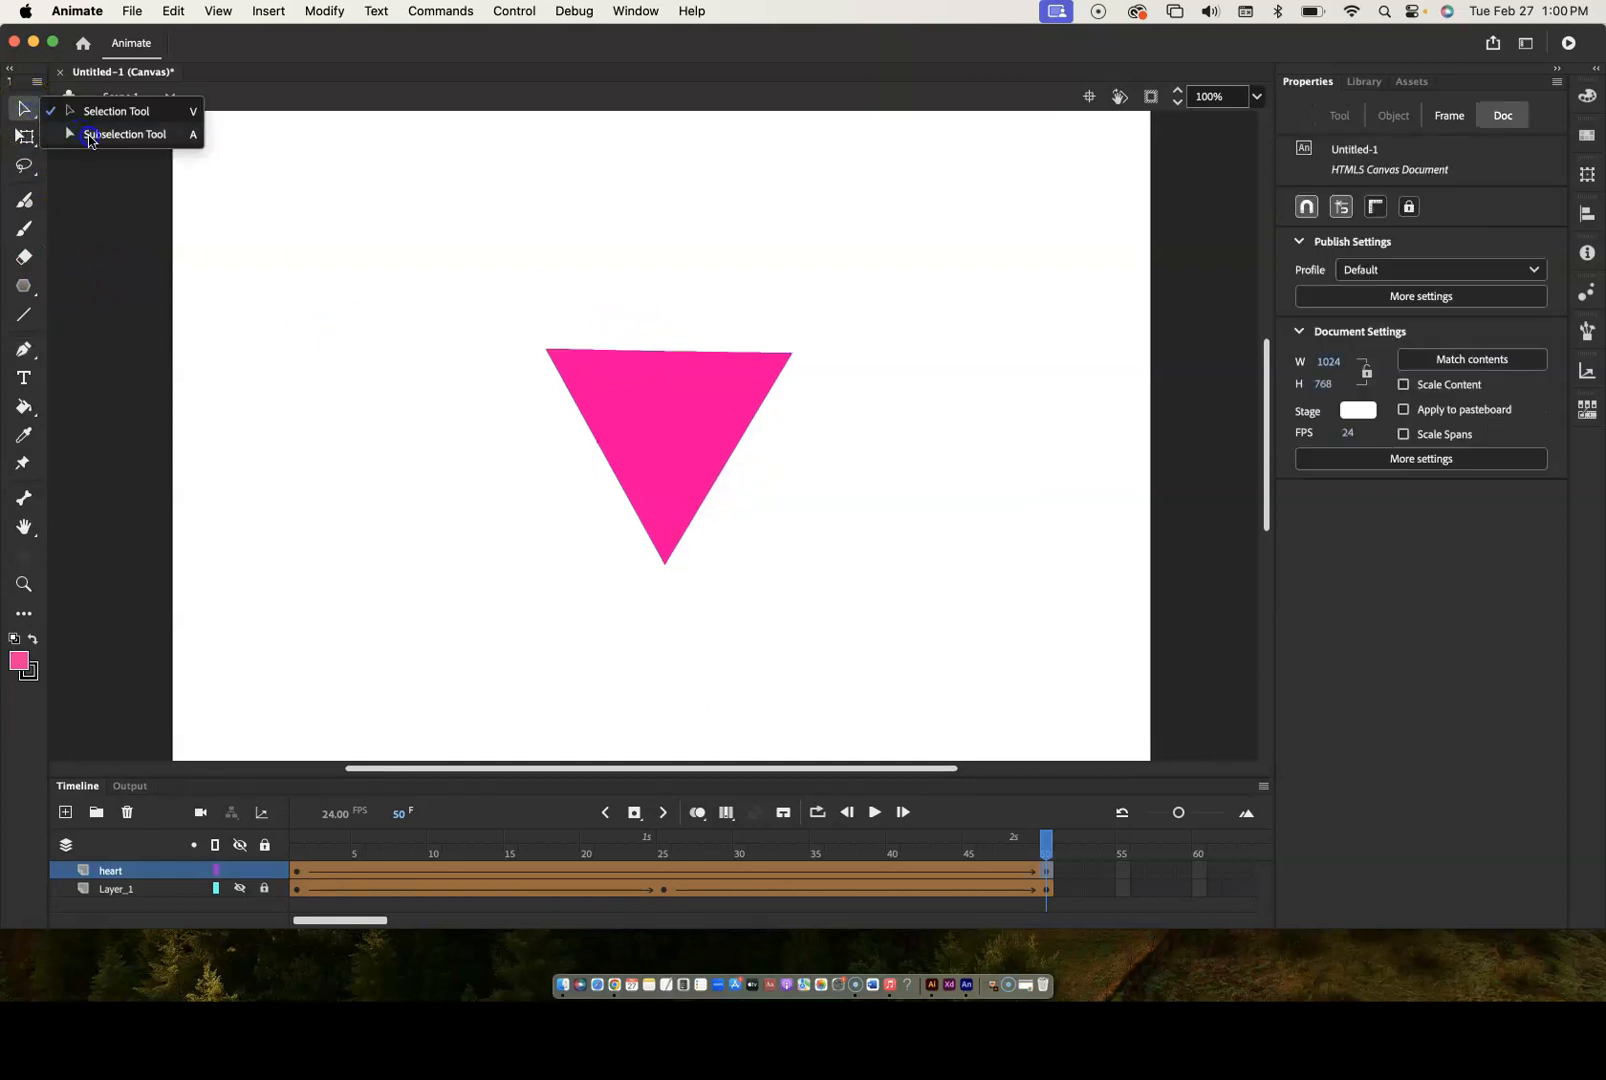
click(89, 134)
click(672, 355)
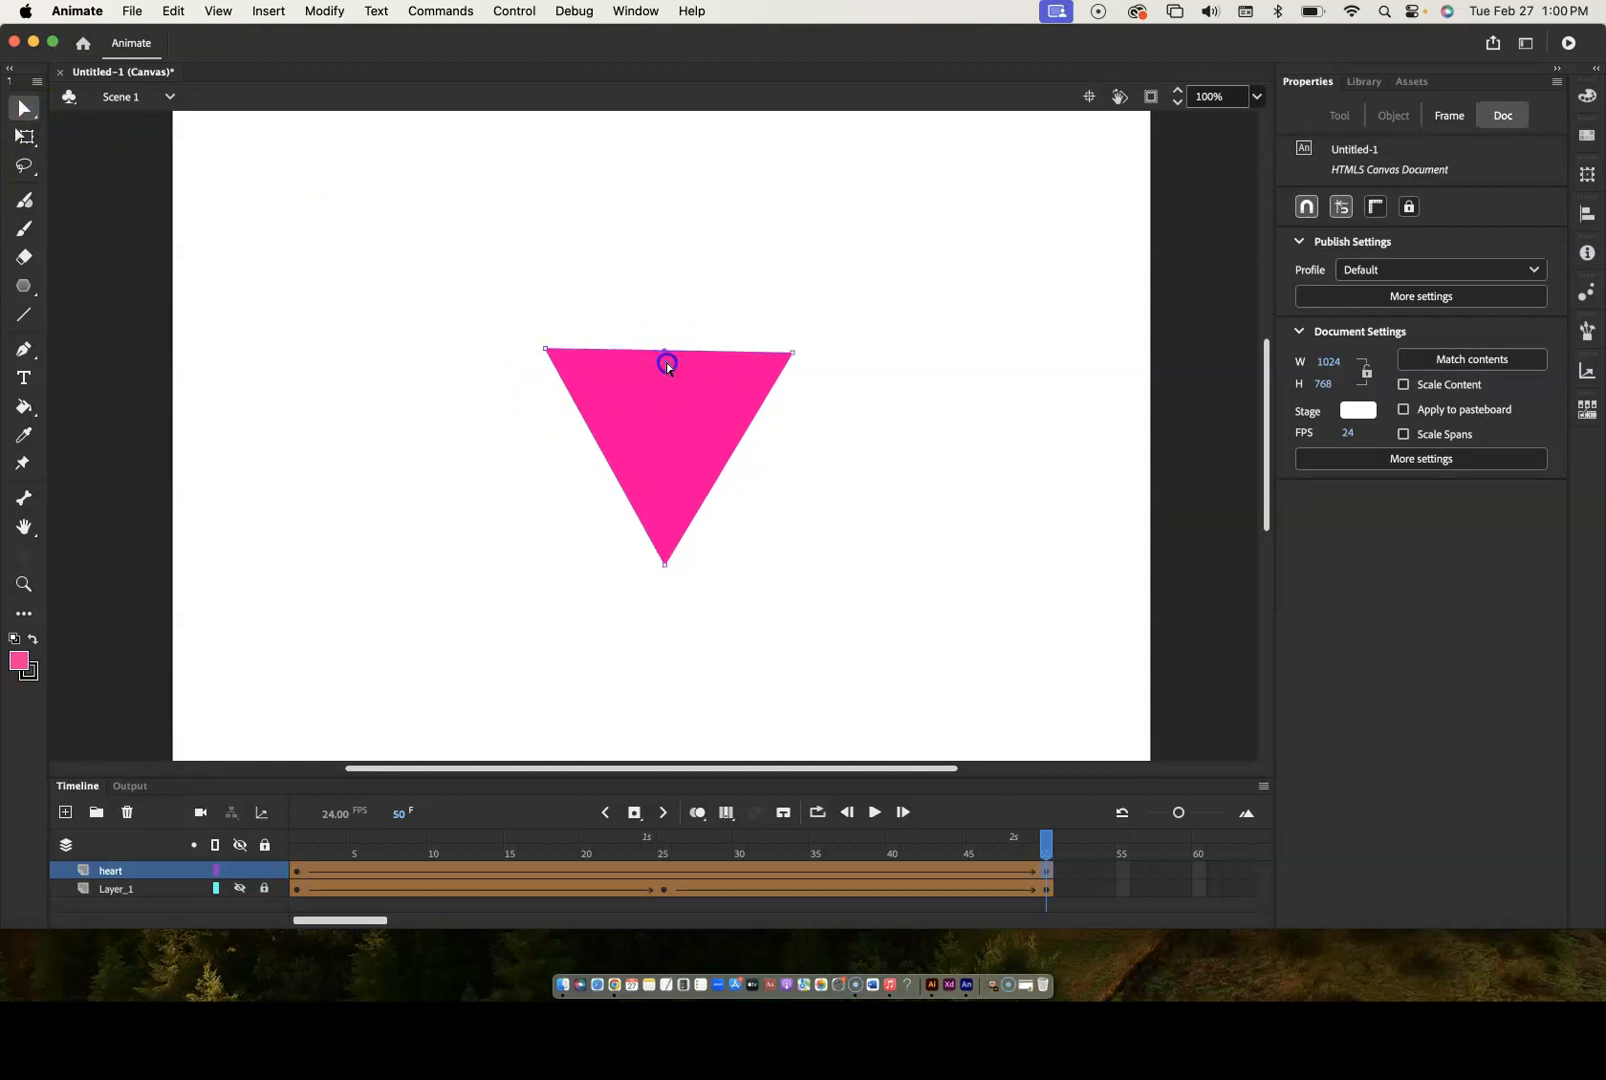
mouse_move(666, 379)
mouse_down()
mouse_move(666, 316)
mouse_move(664, 372)
mouse_move(668, 356)
mouse_up()
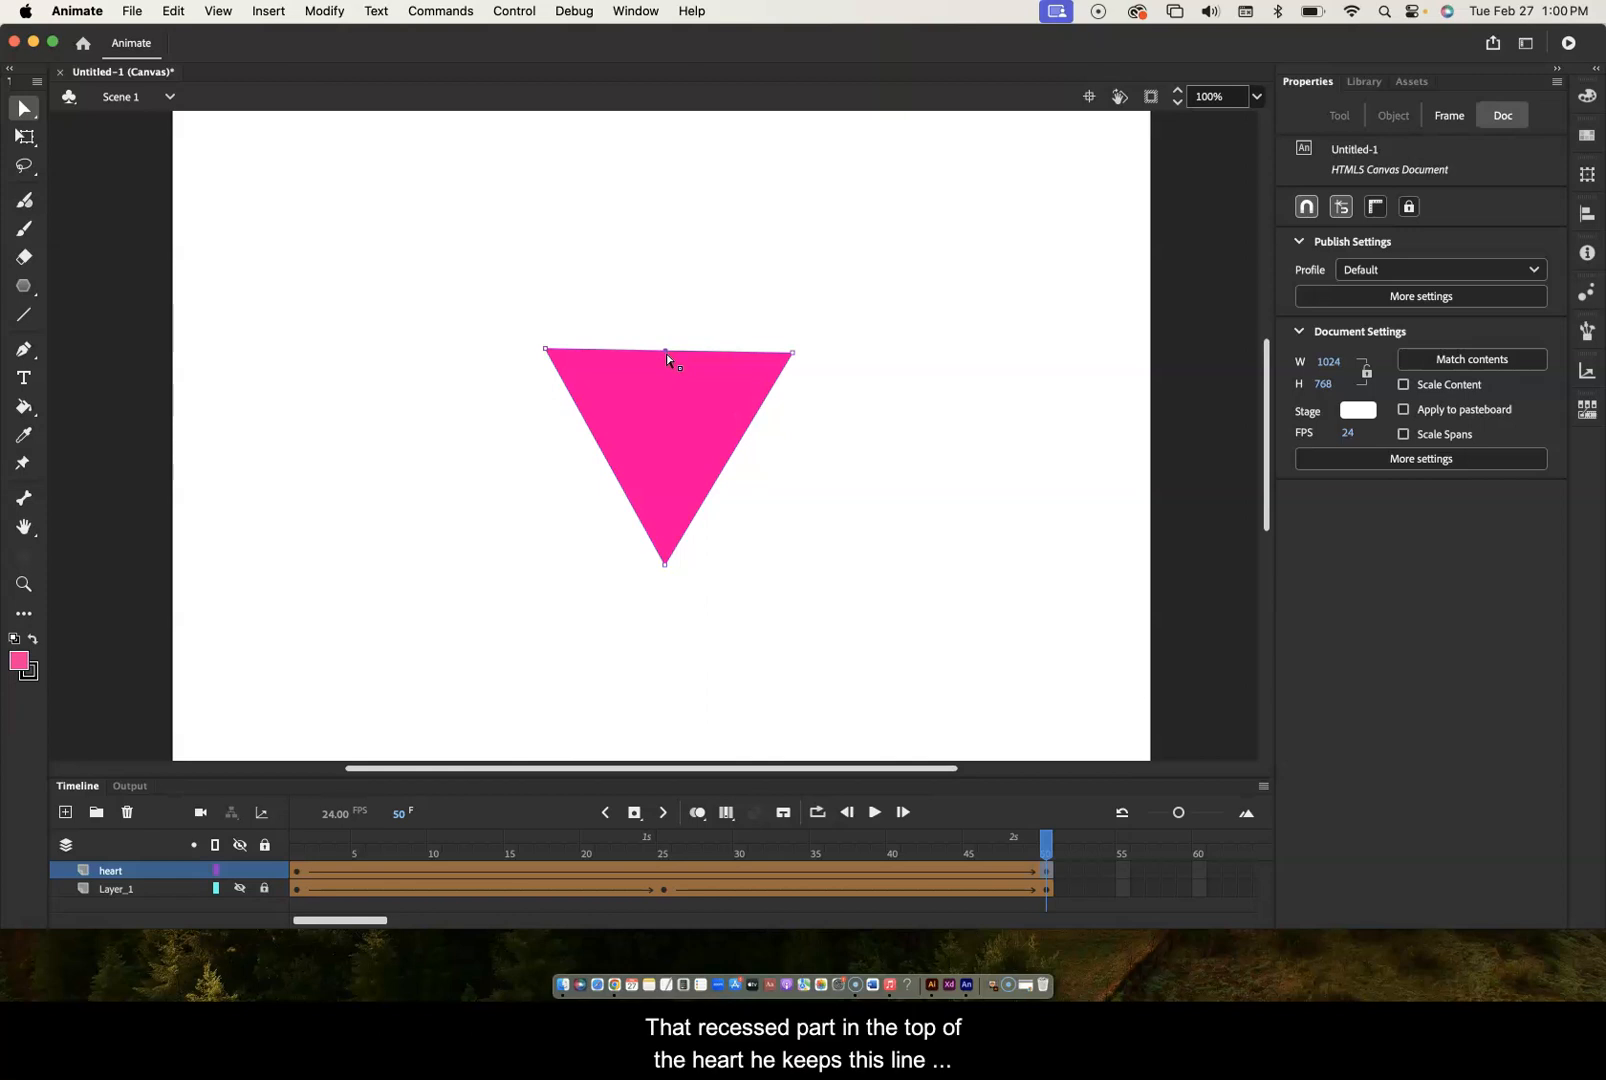
click(666, 349)
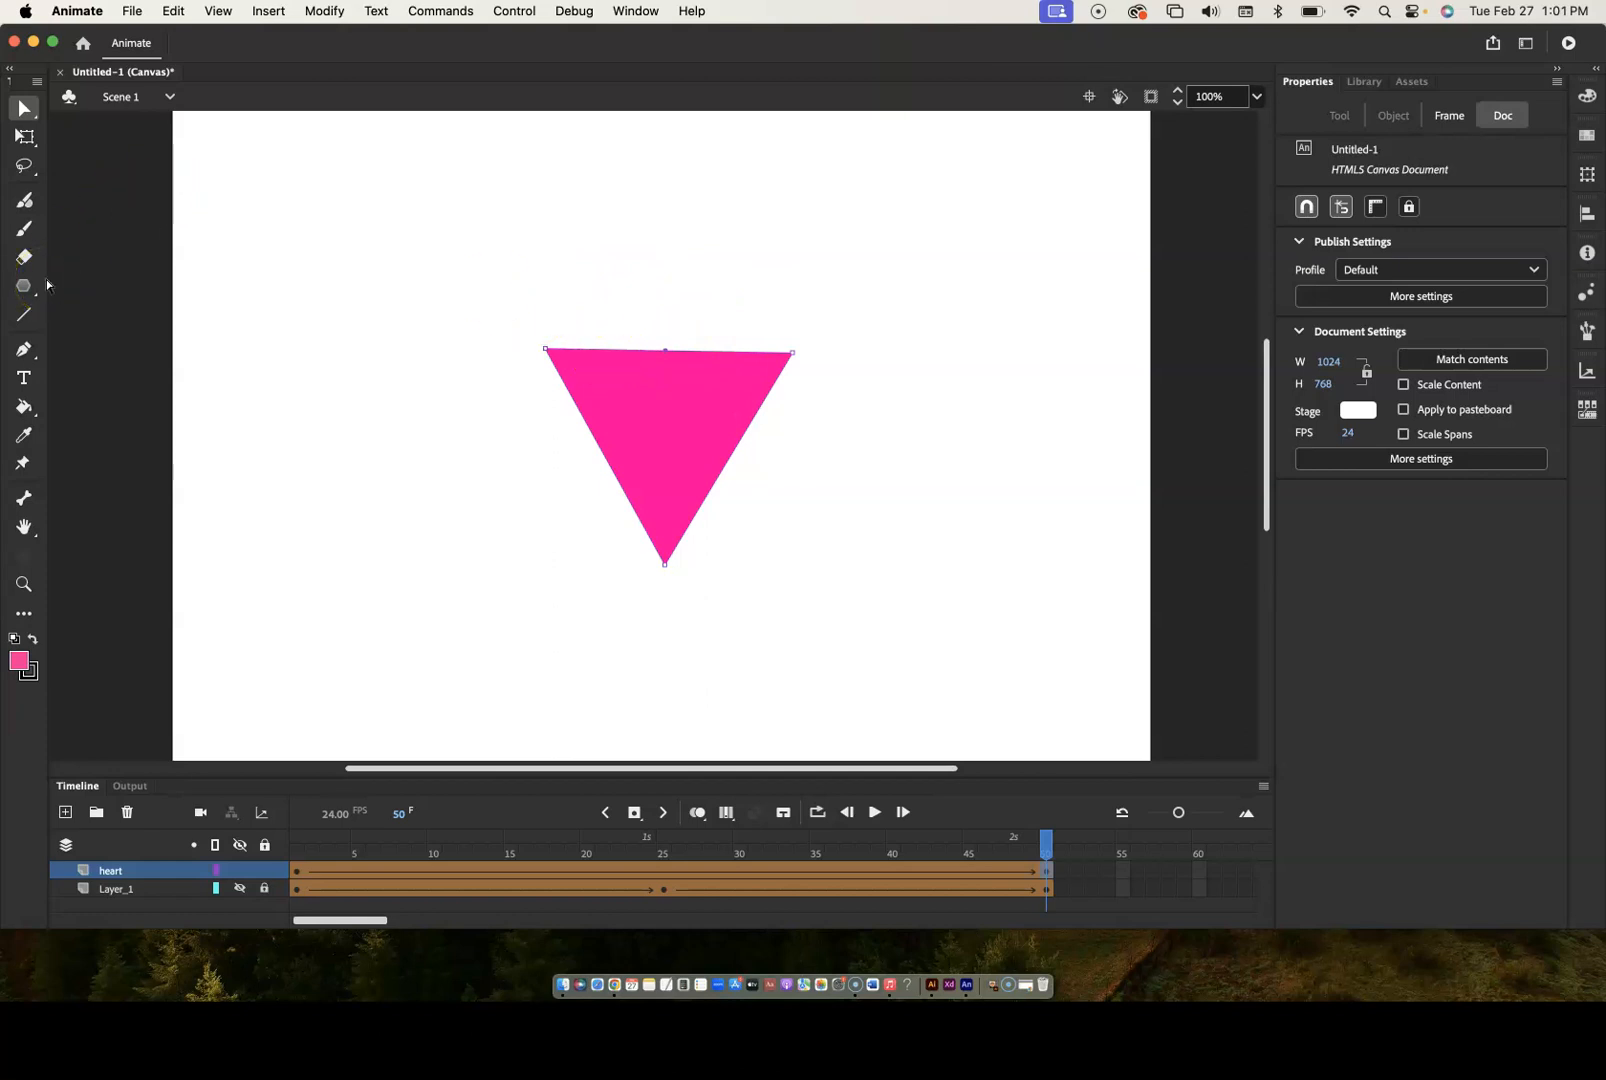
drag(1045, 845, 1089, 860)
click(24, 350)
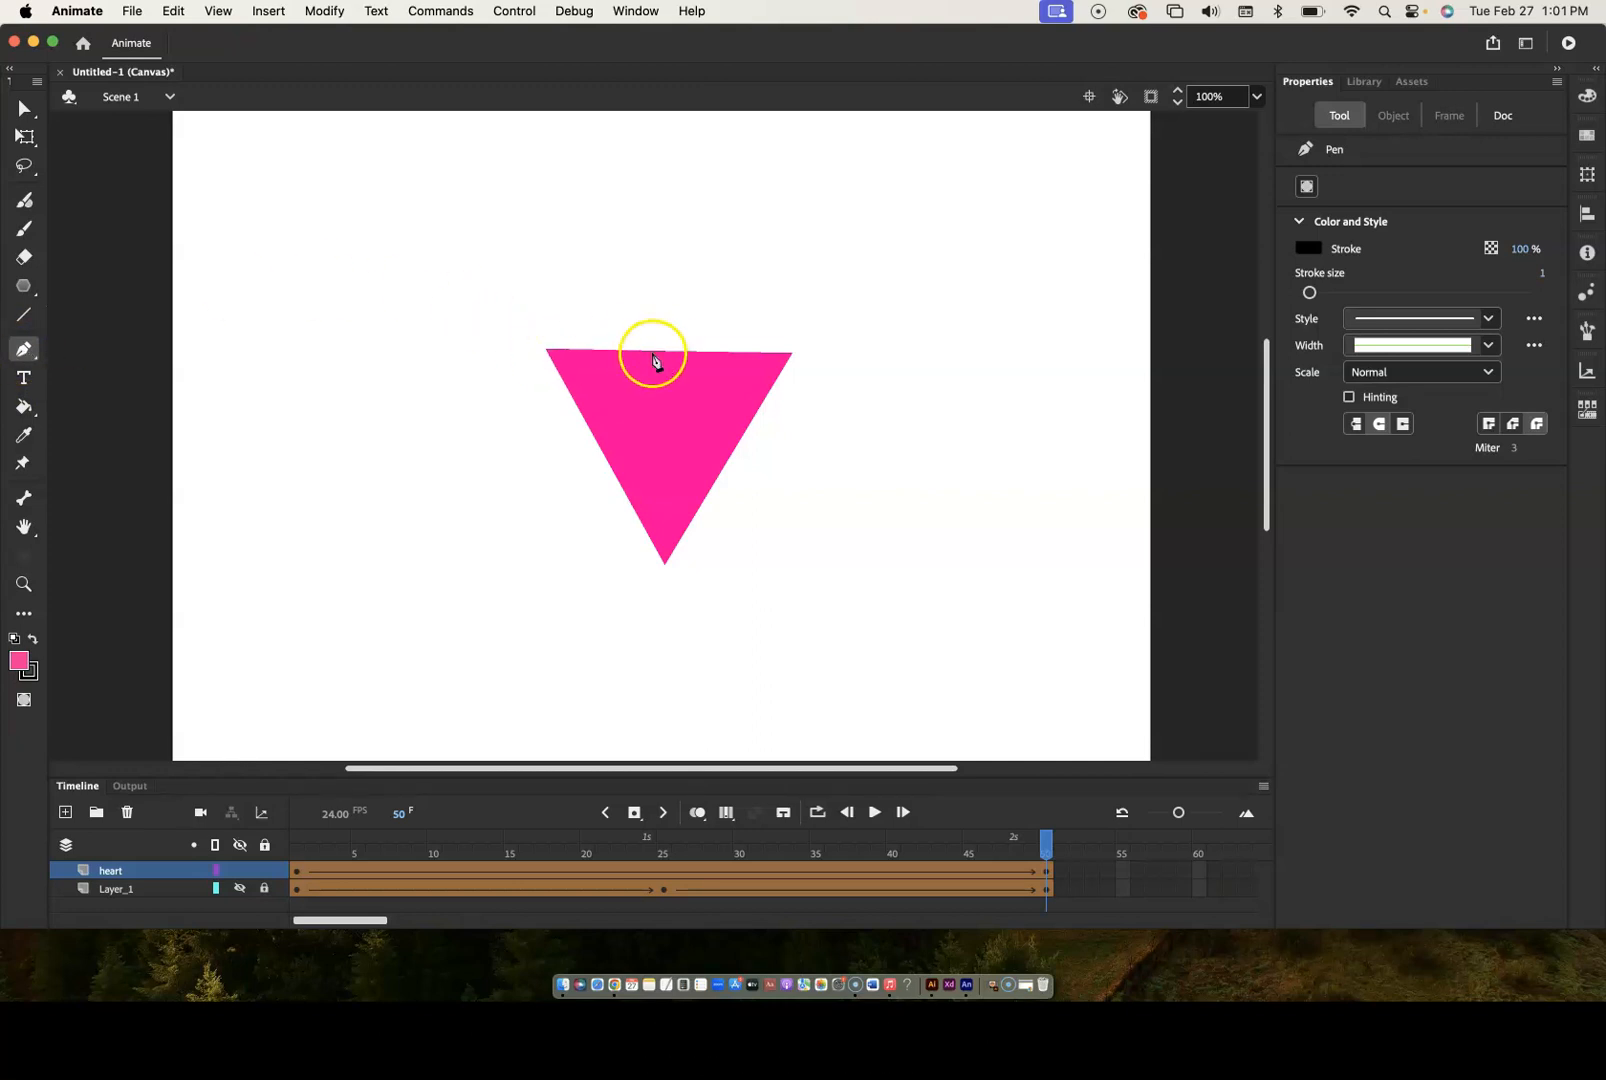
click(25, 110)
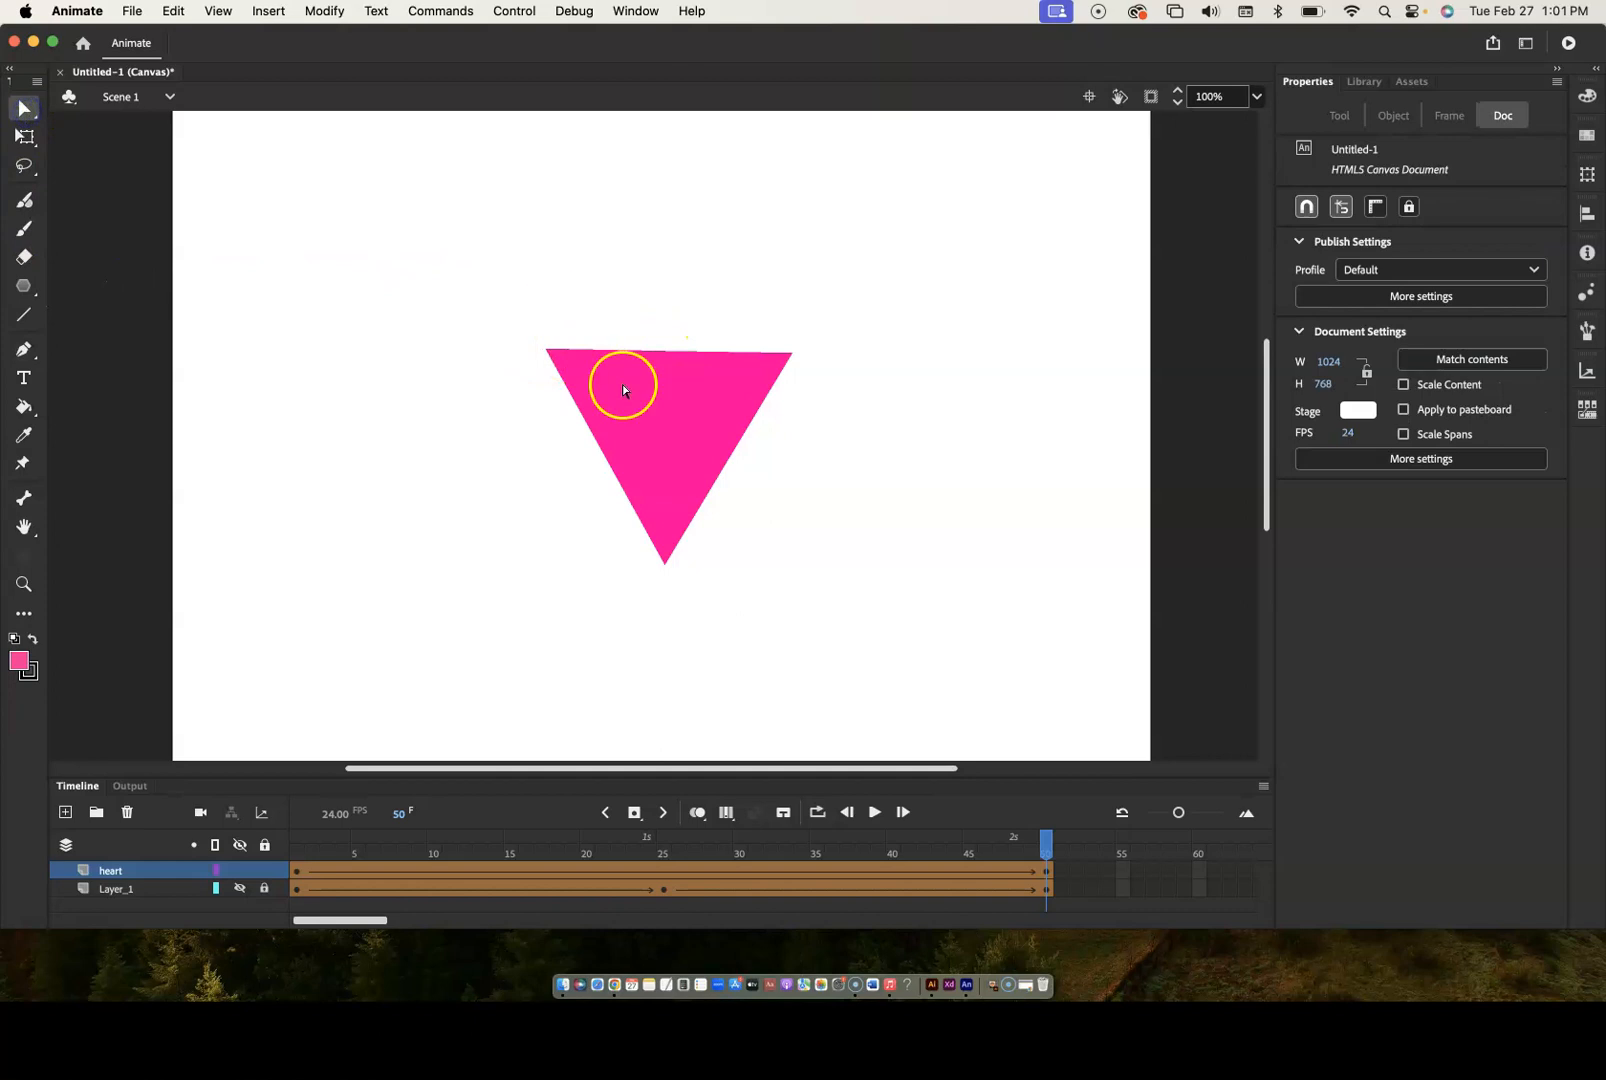
click(669, 353)
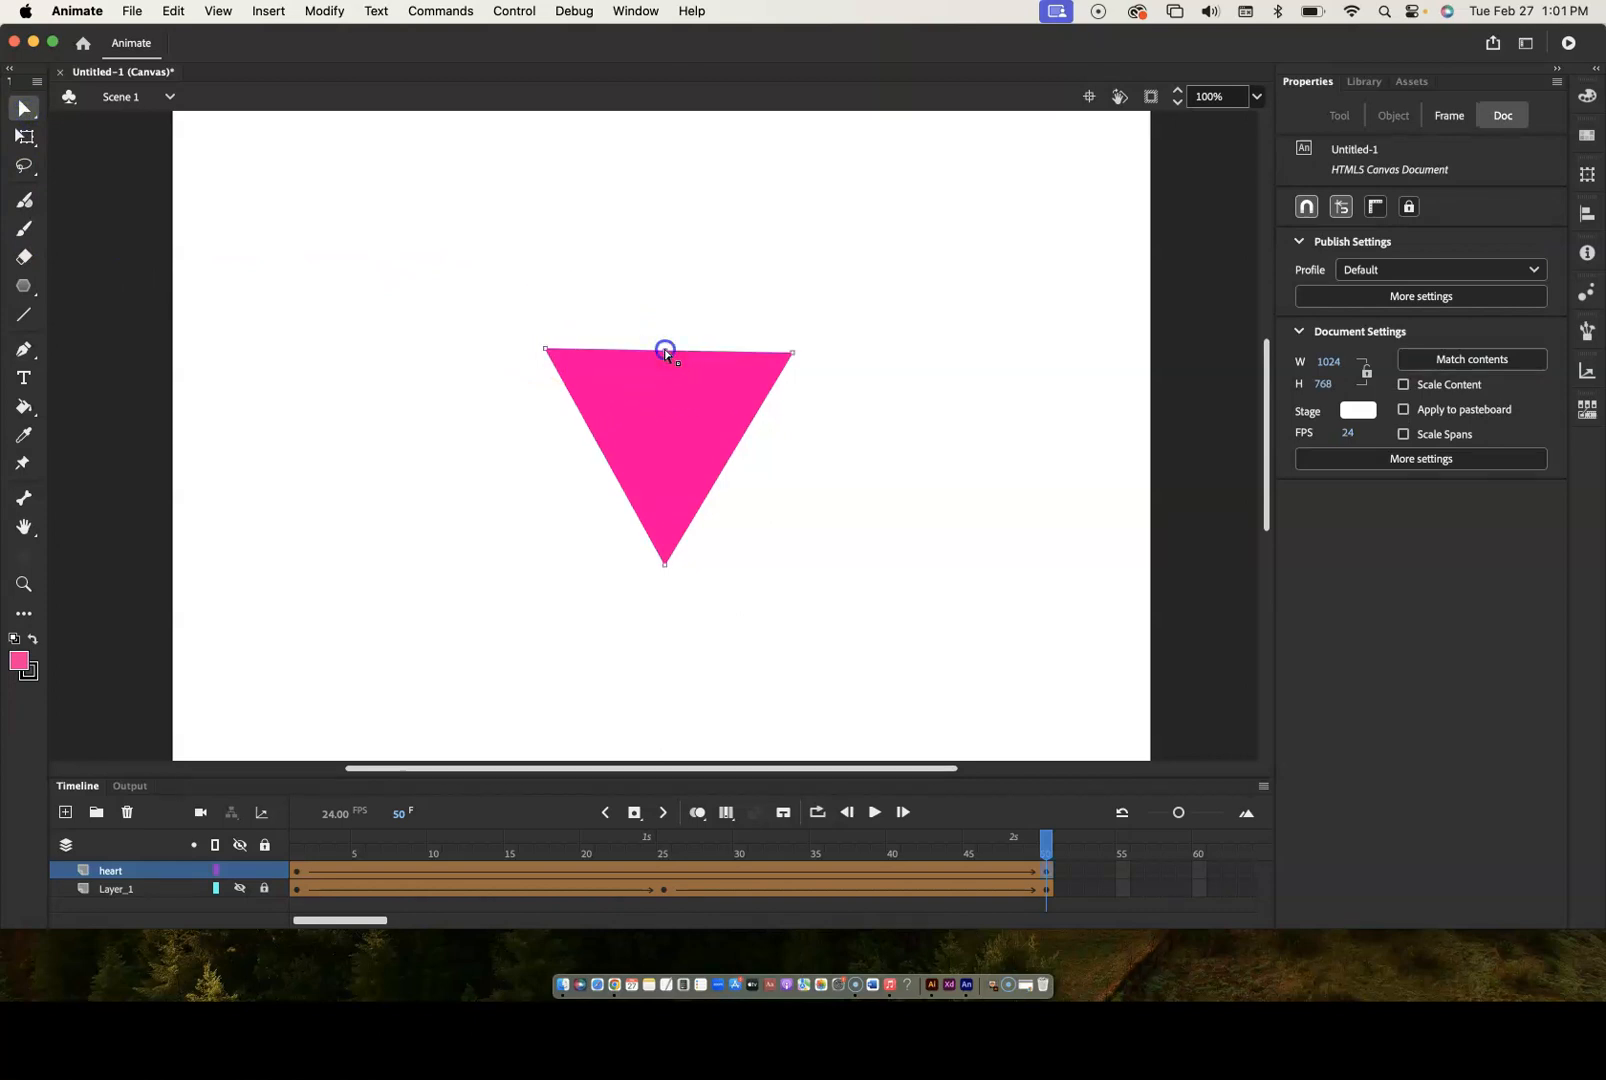
- Try to convert the triangle's upper-left corner into a curve point with the Convert Anchor Point tool
click(26, 352)
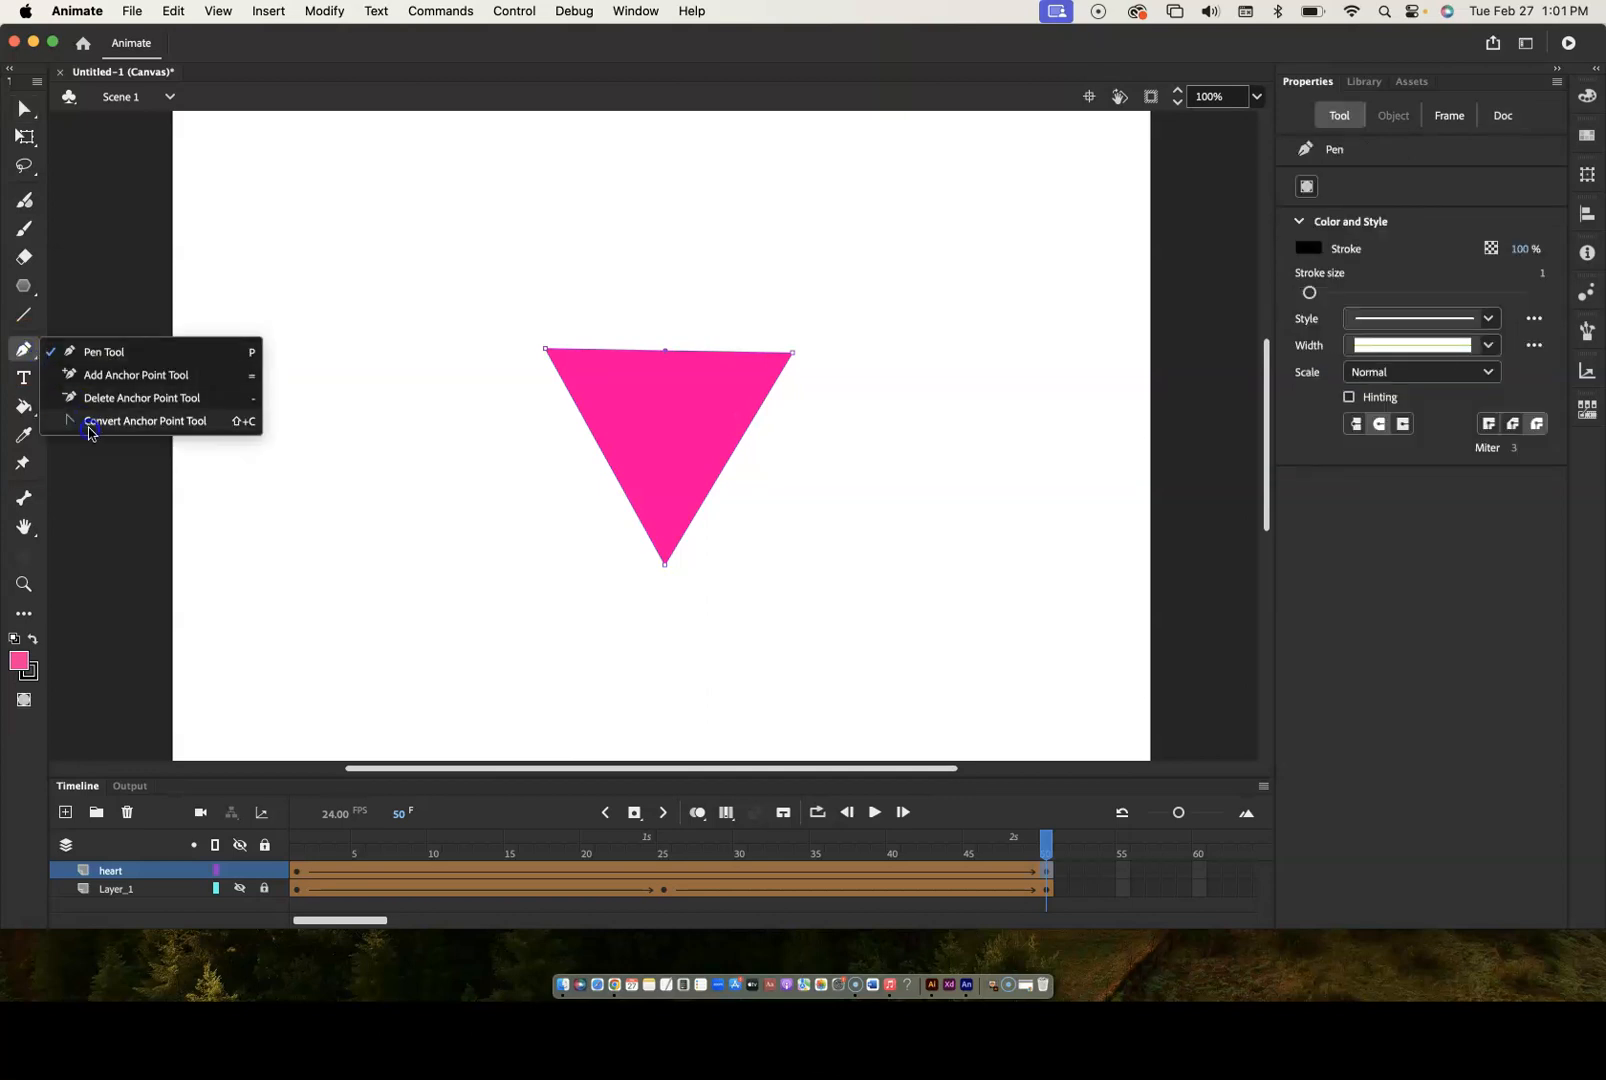
click(91, 421)
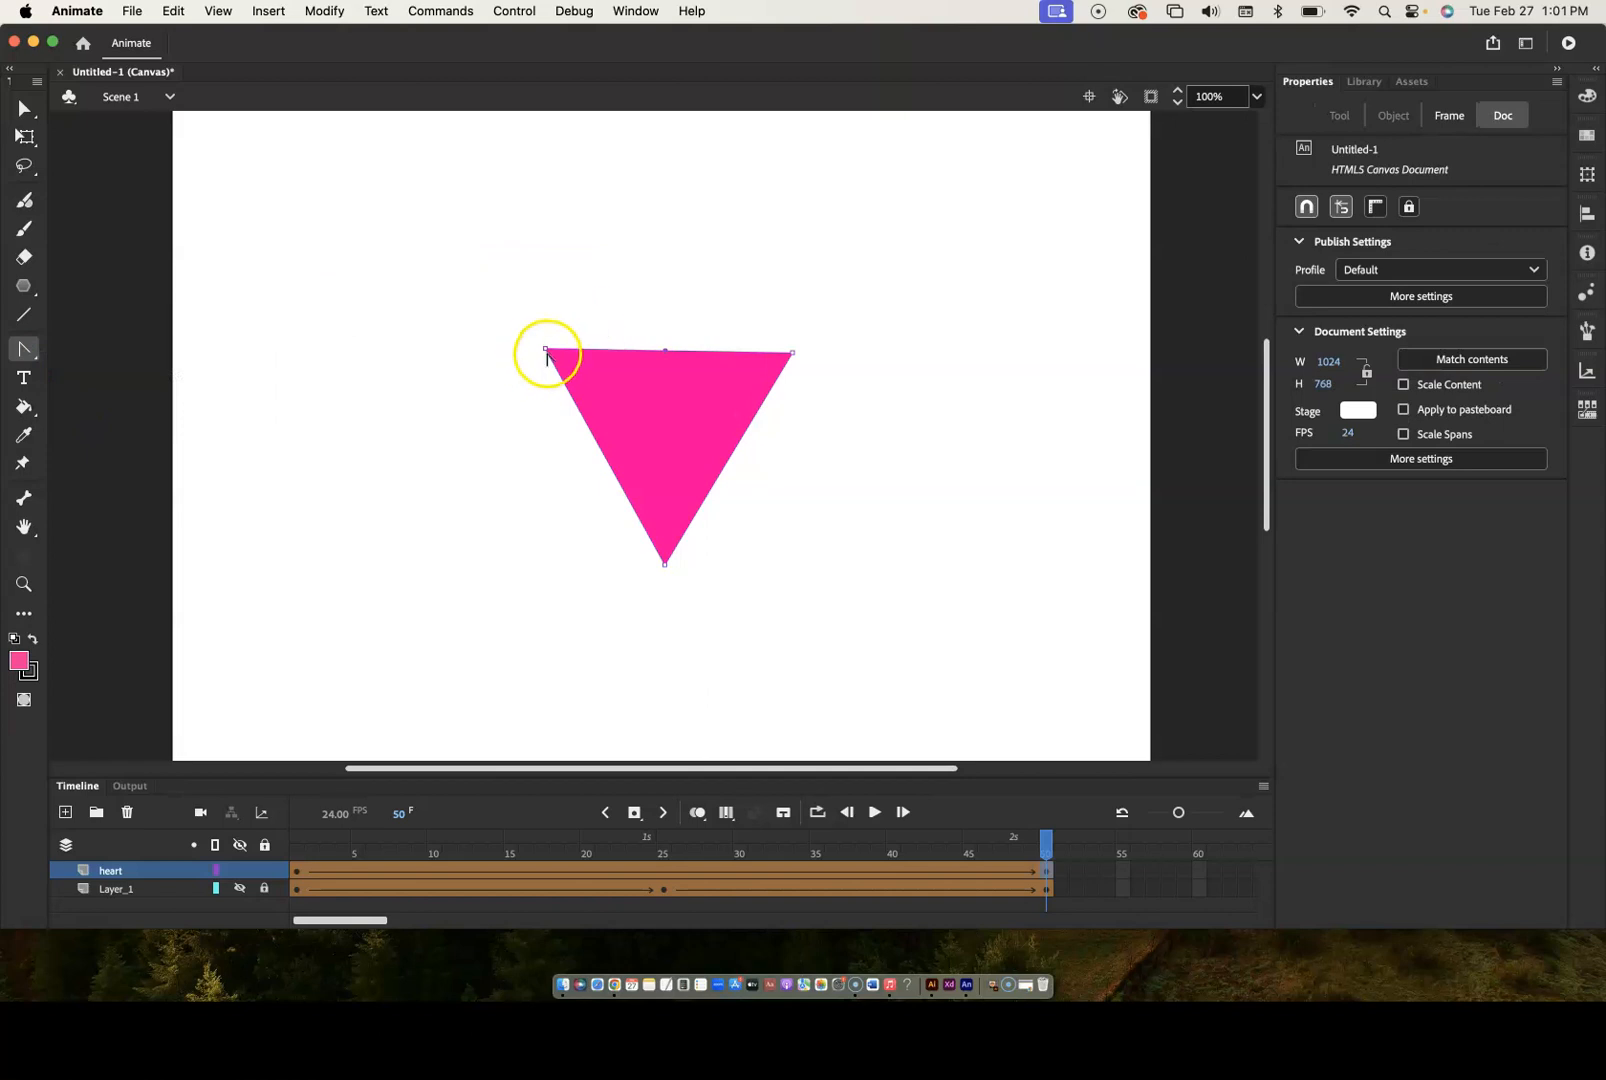
drag(546, 350, 515, 440)
mouse_move(1033, 871)
mouse_down()
mouse_move(878, 878)
mouse_move(1047, 871)
mouse_up()
click(1054, 871)
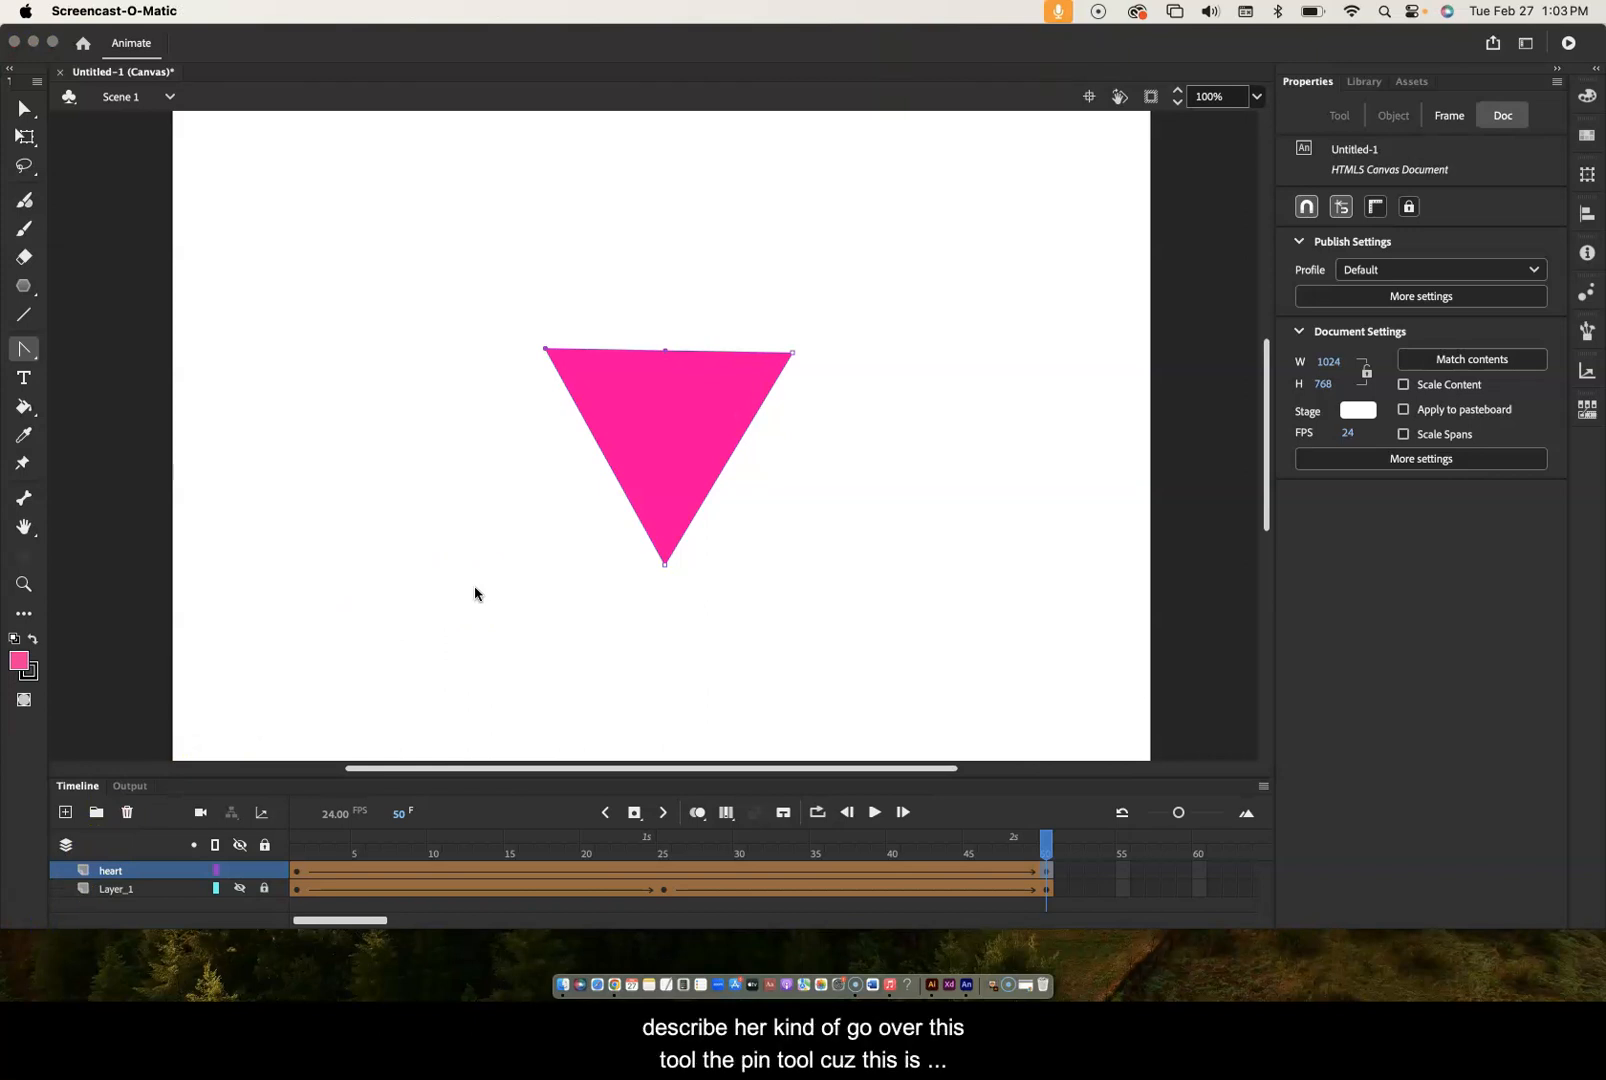
- Activate the Pen tool and review its add, delete and convert anchor point variants
click(24, 352)
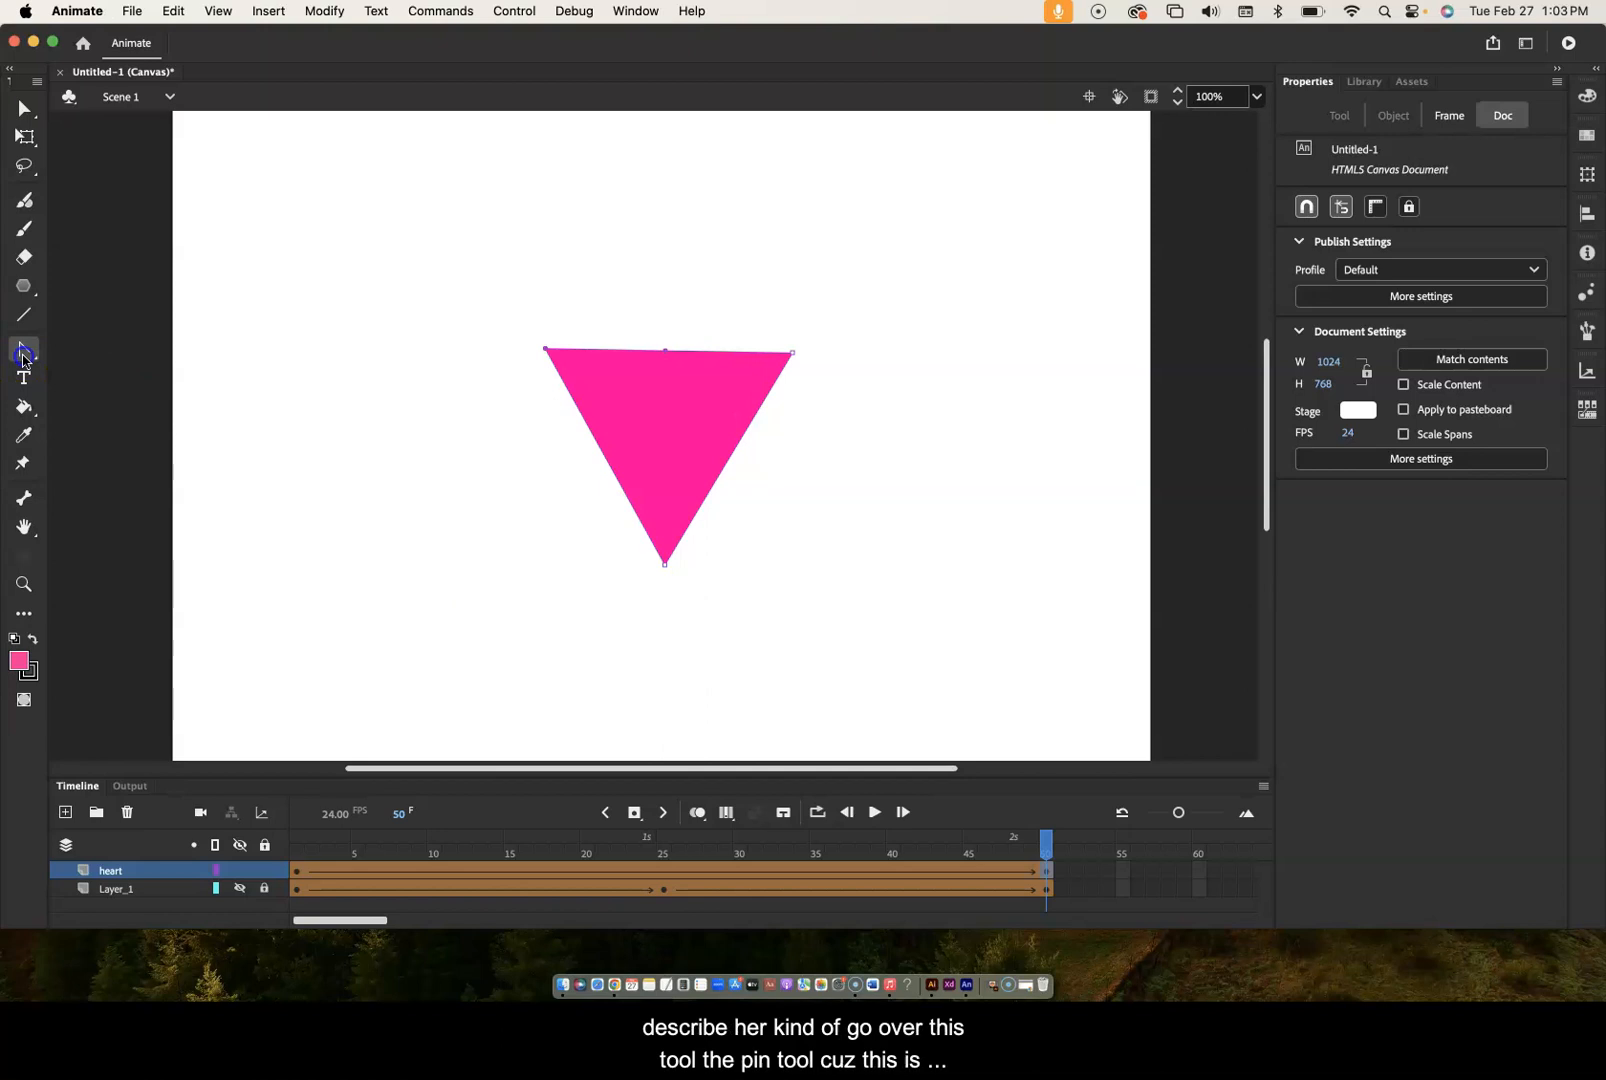
drag(24, 357, 100, 355)
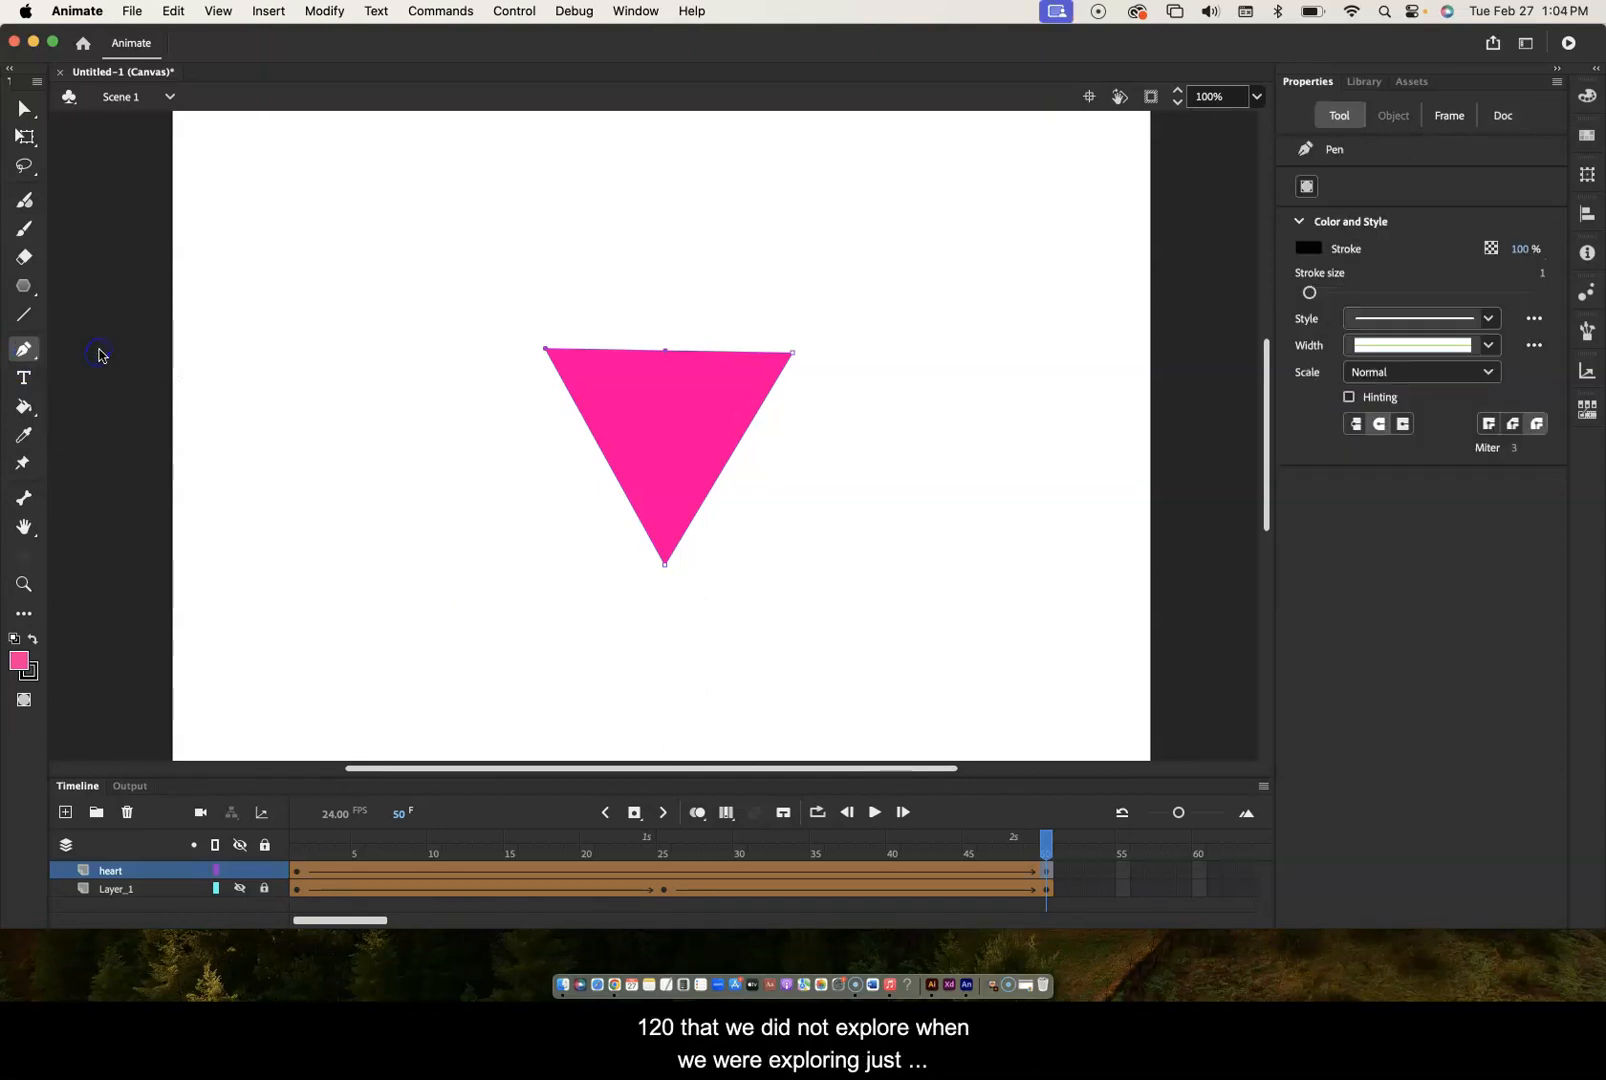
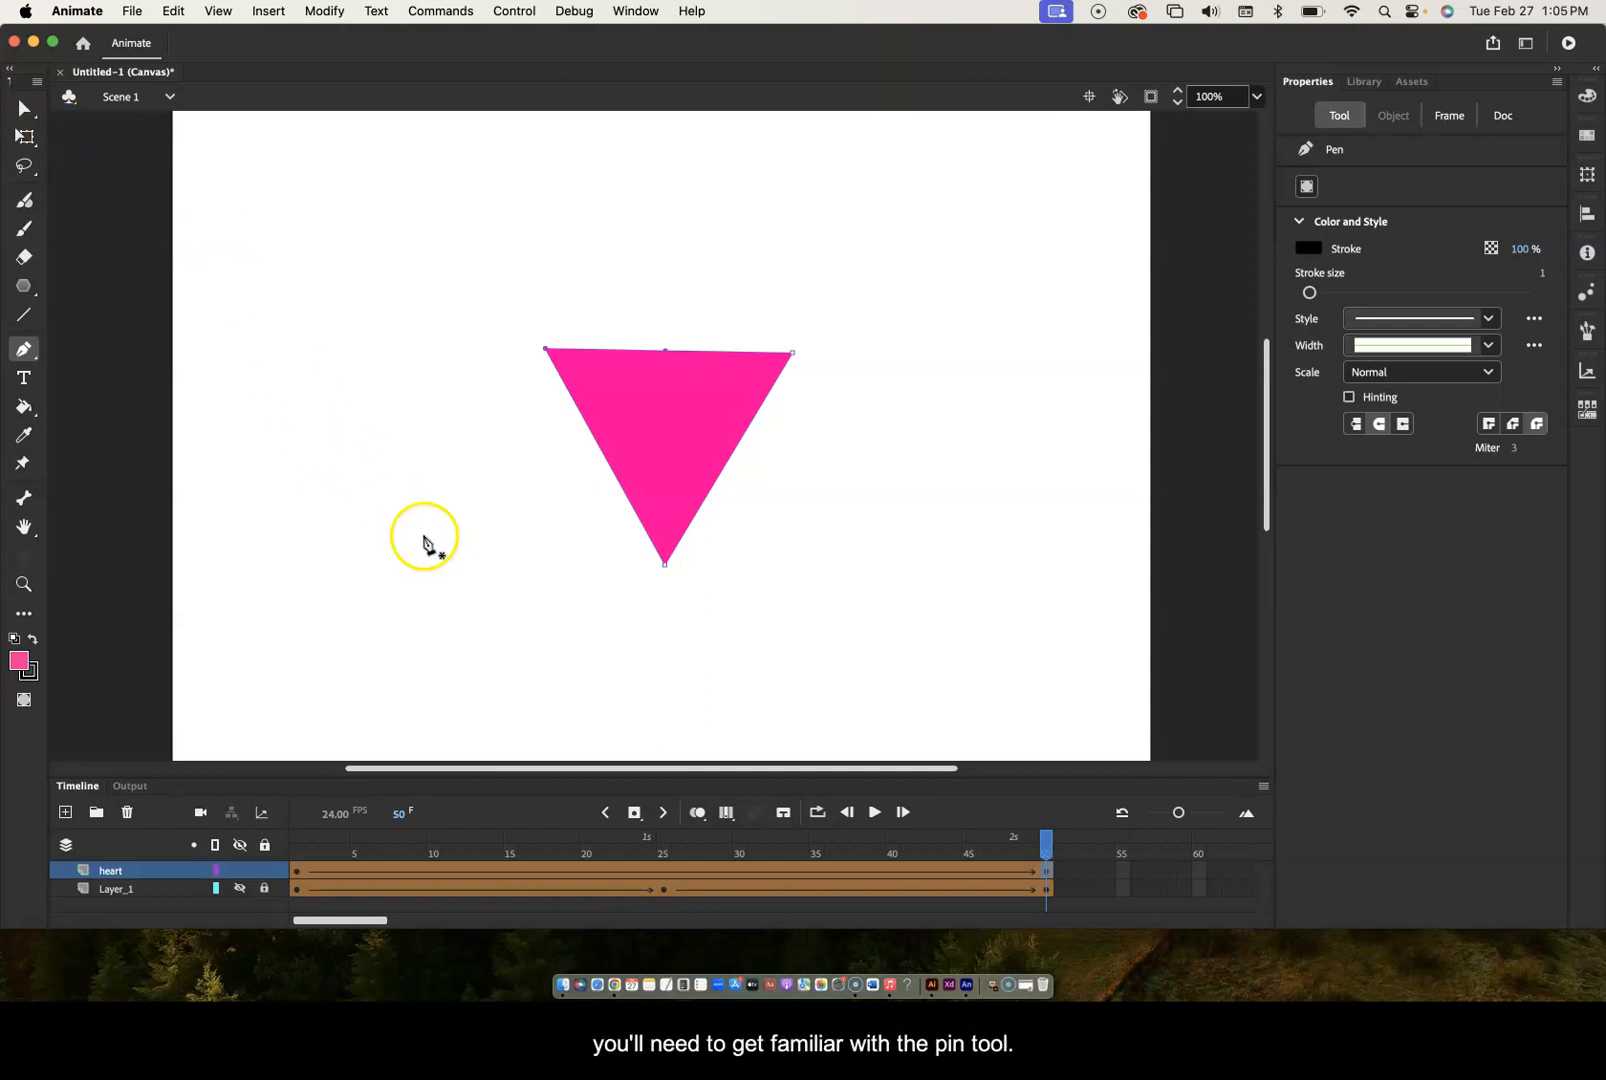
click(24, 352)
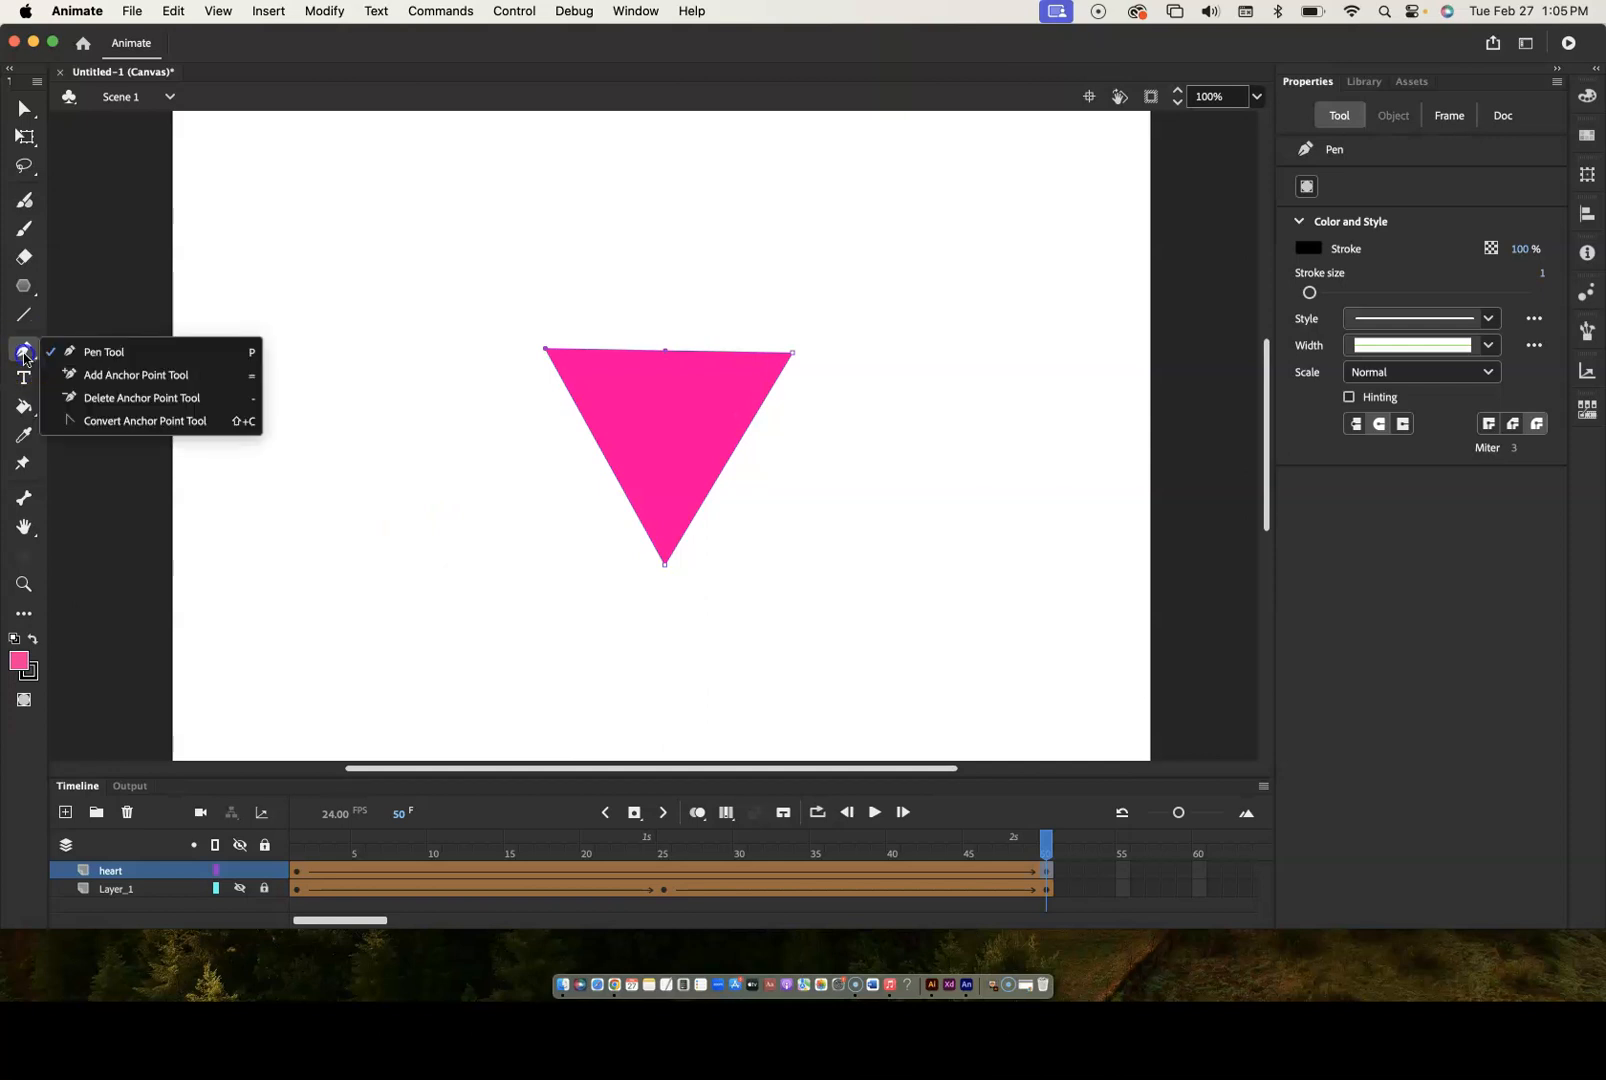
drag(108, 428, 23, 349)
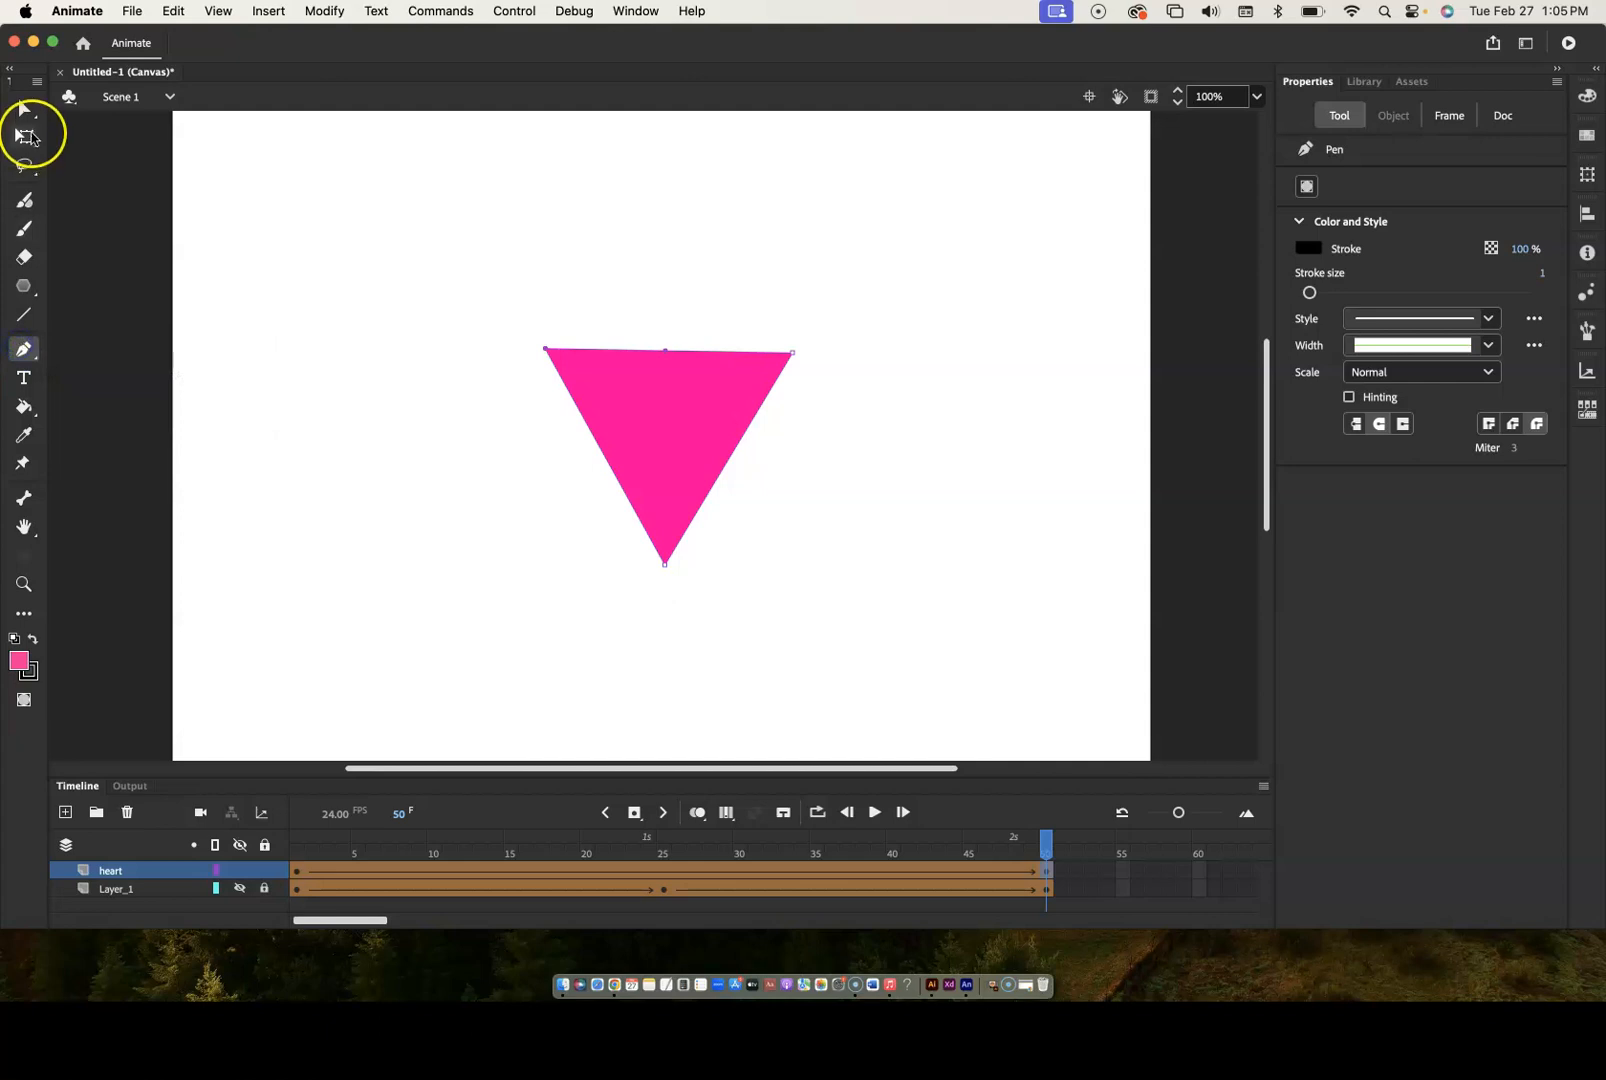
- Select the whole pink triangle with the Selection tool
drag(24, 108, 92, 119)
click(659, 437)
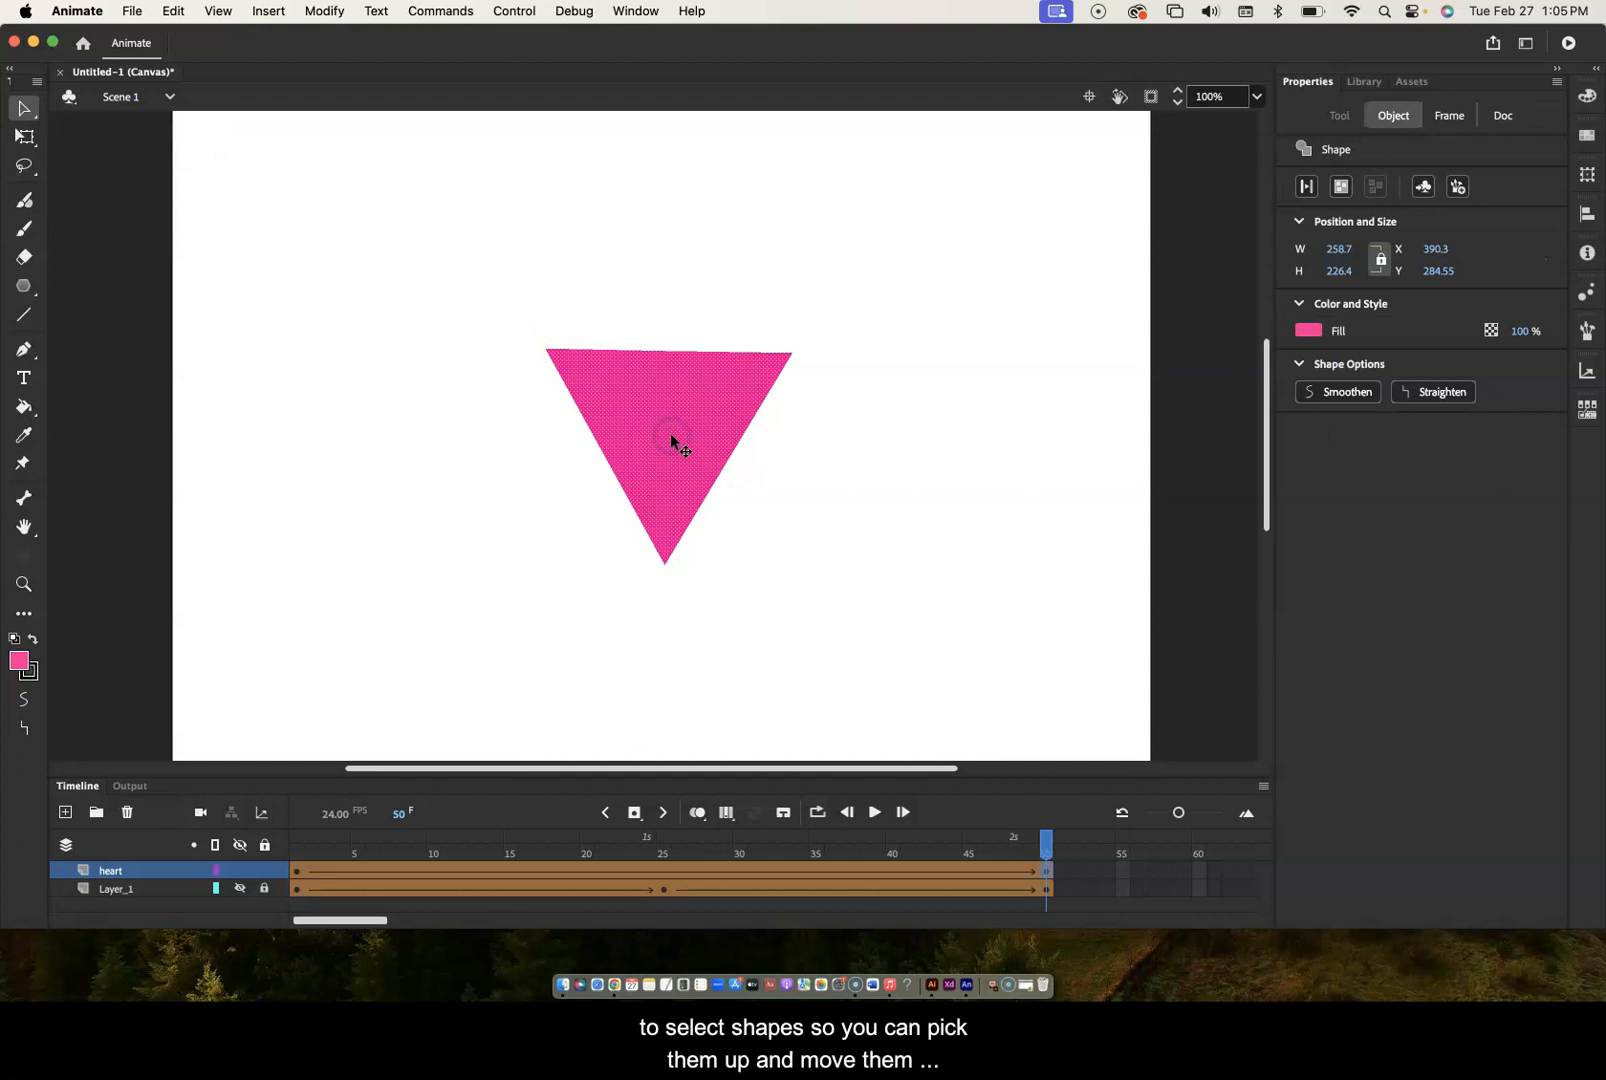
click(153, 192)
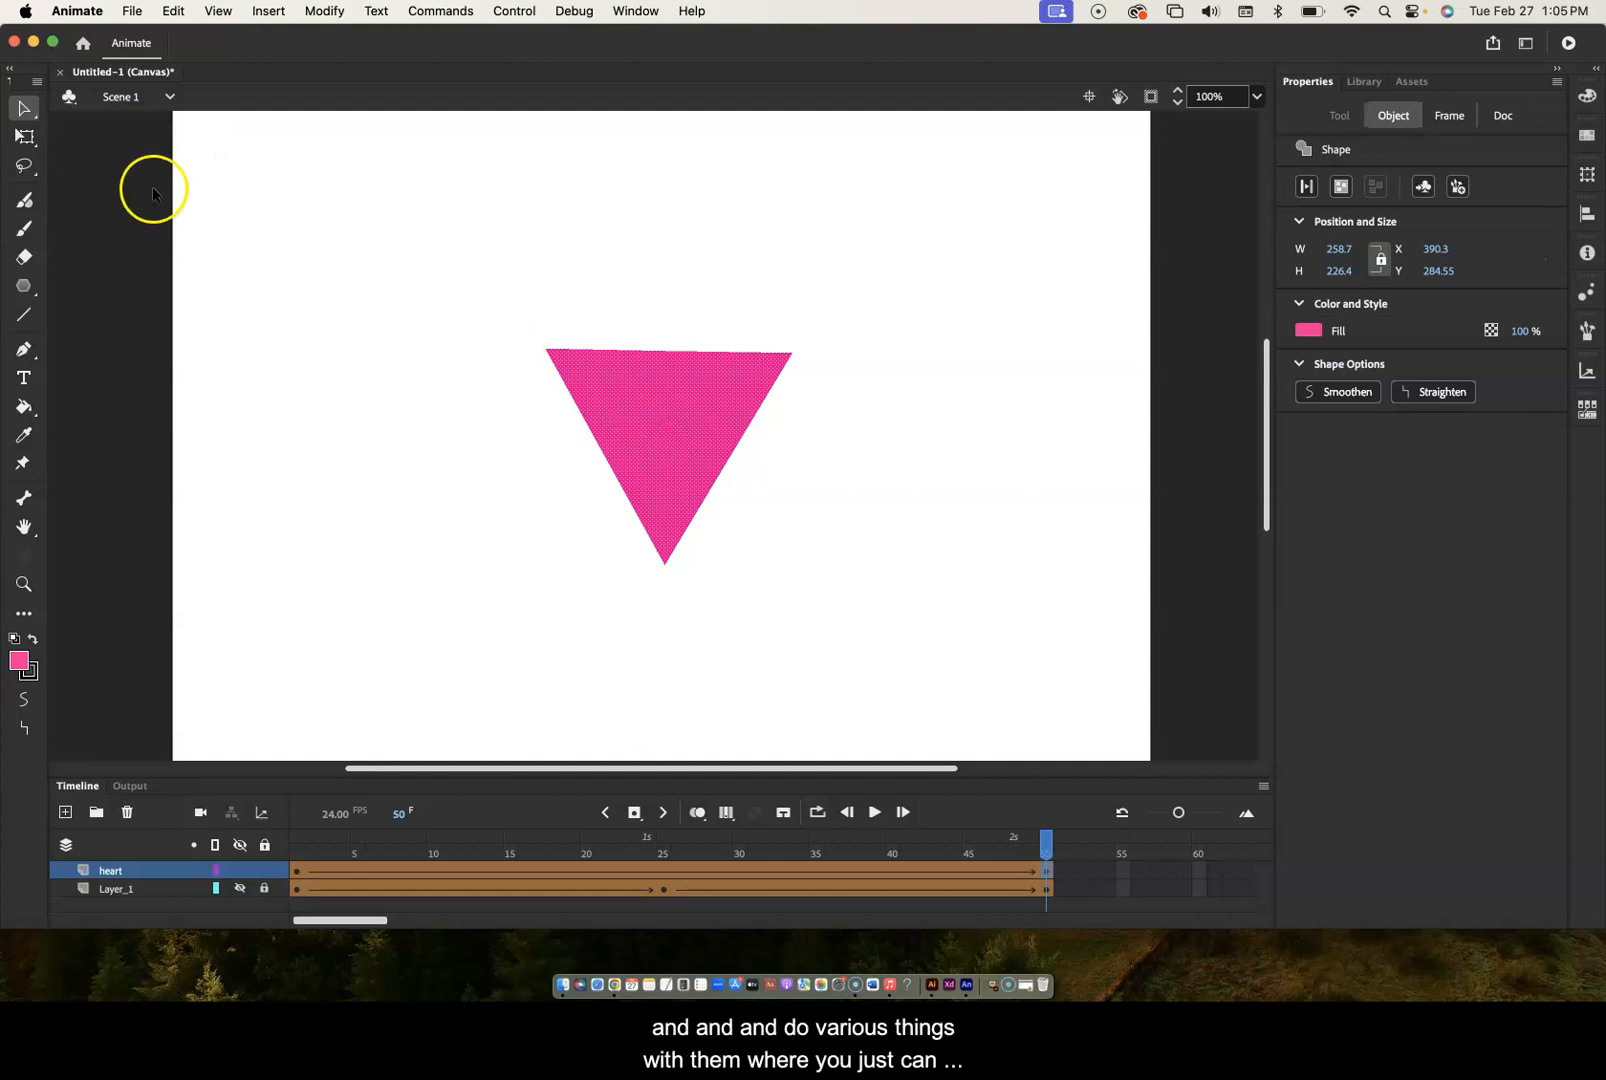
- Display the pink triangle's anchor points with the Subselection tool
click(21, 108)
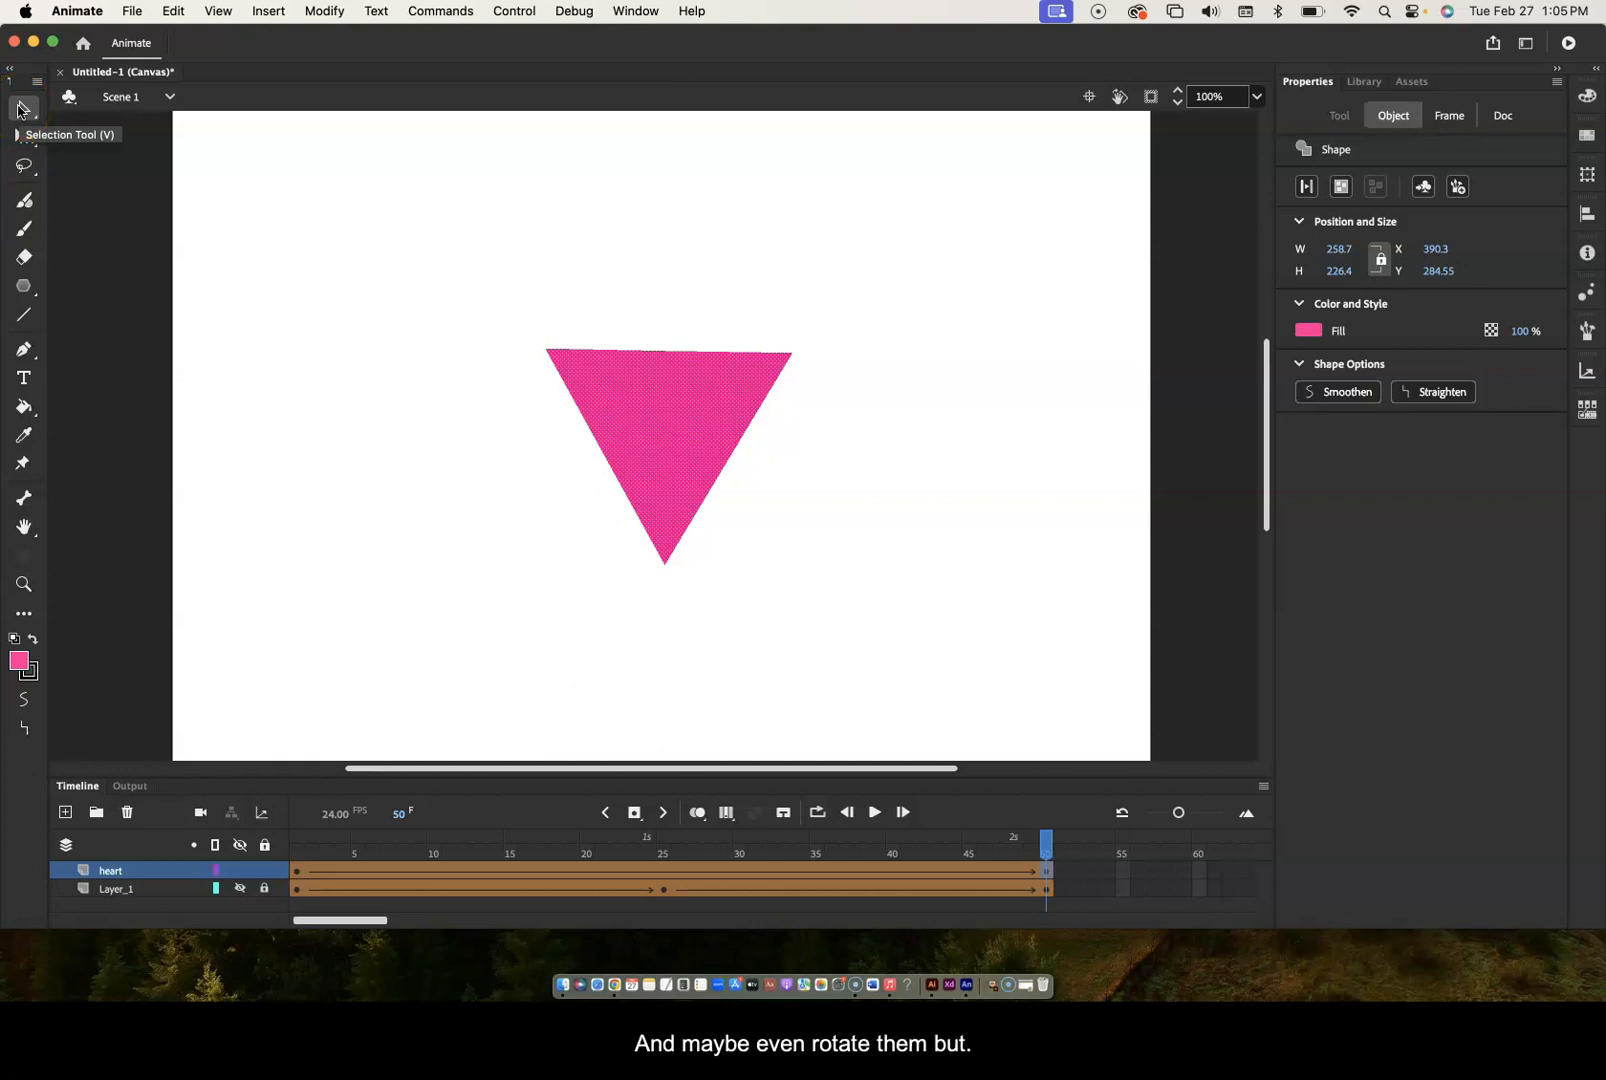
click(22, 108)
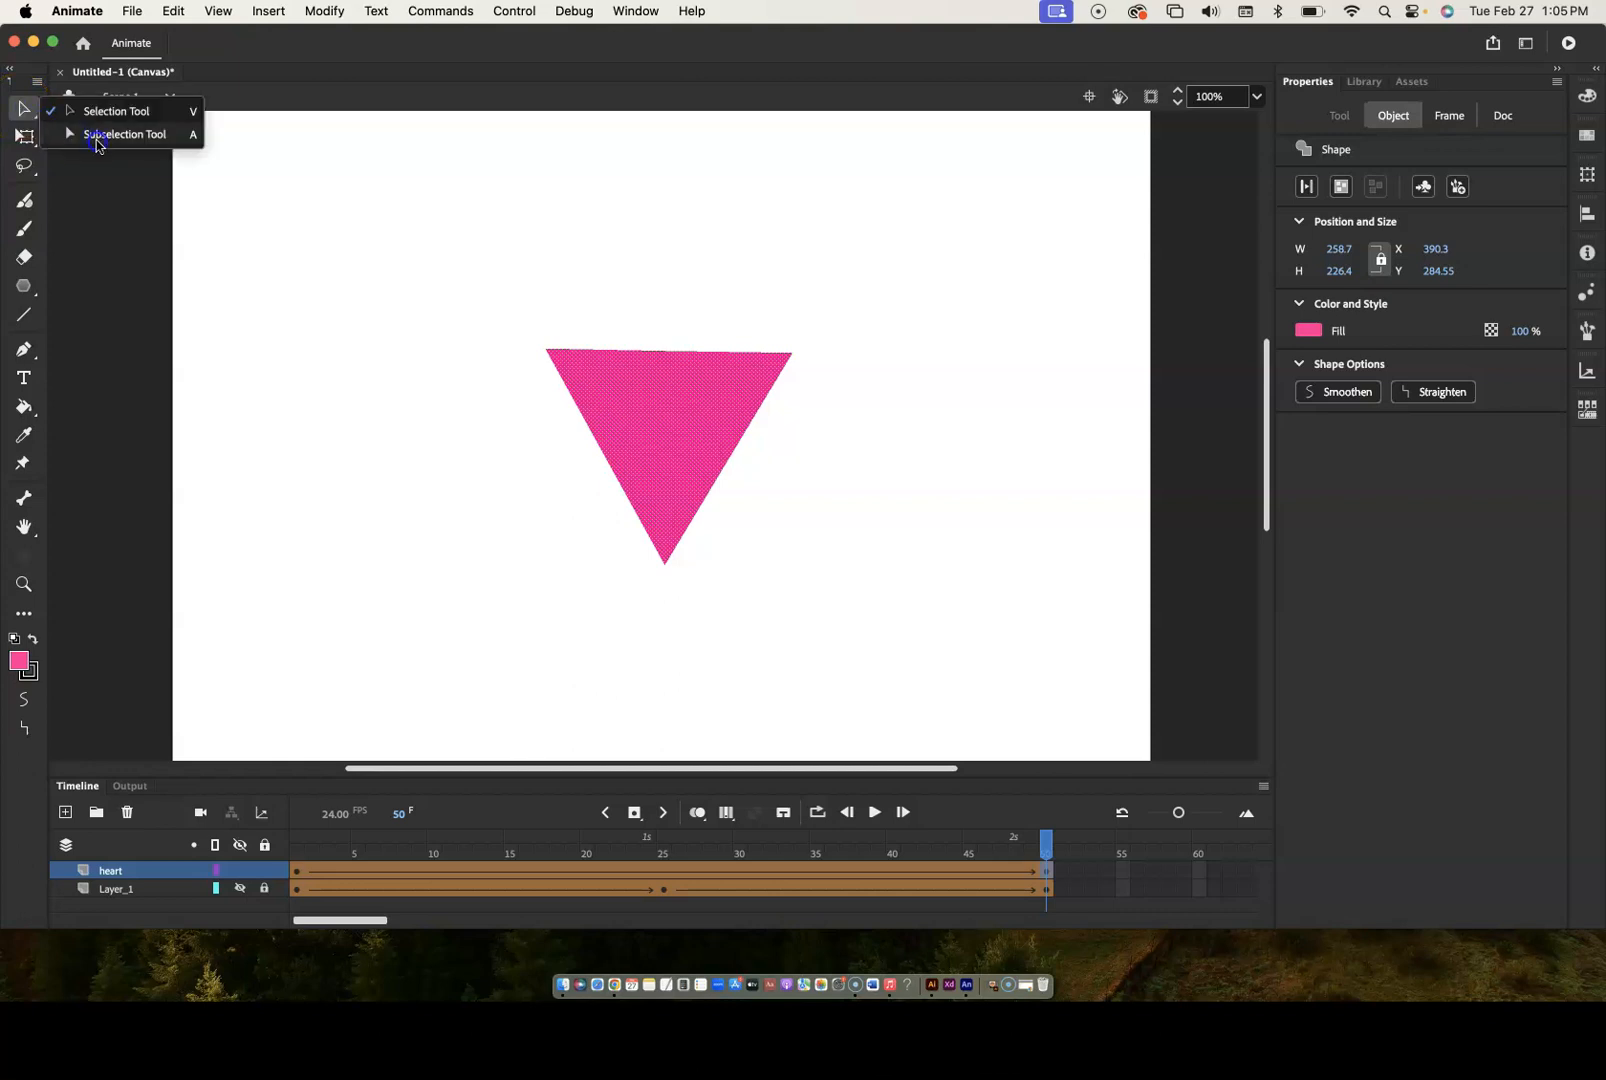
click(100, 136)
click(662, 345)
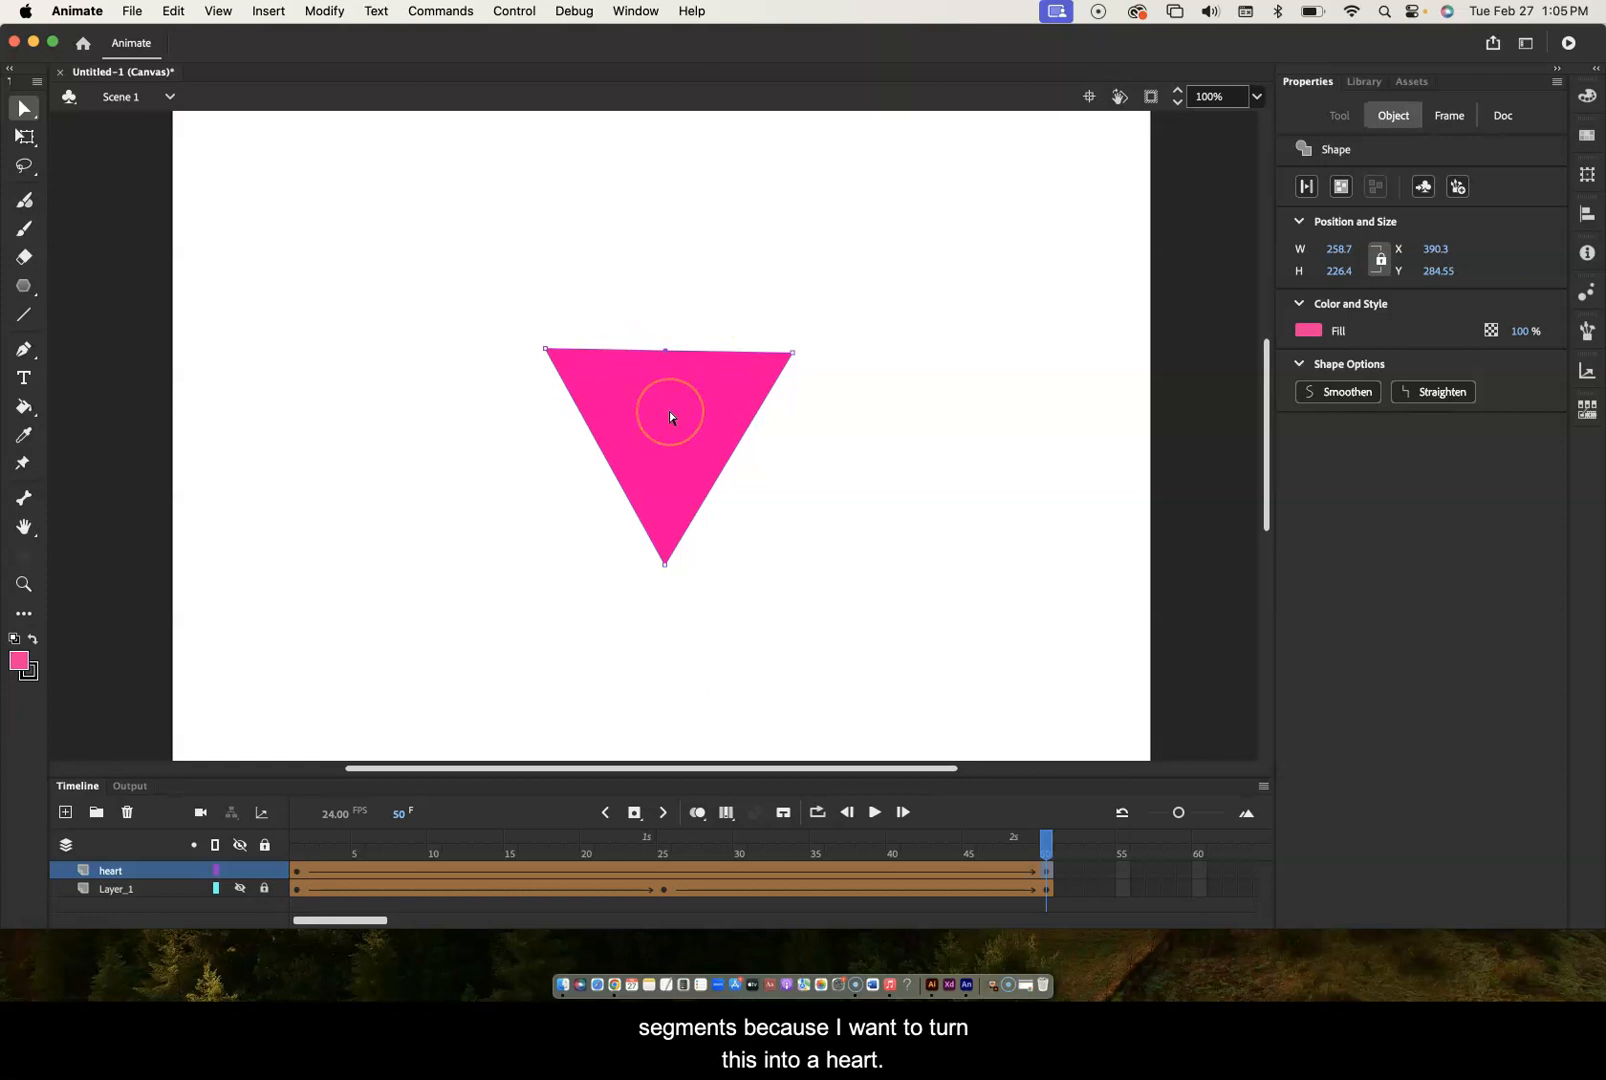
- Try reshaping the pink triangle by moving its upper-right corner point around and across the shape, and undo the move that inverts it
click(793, 355)
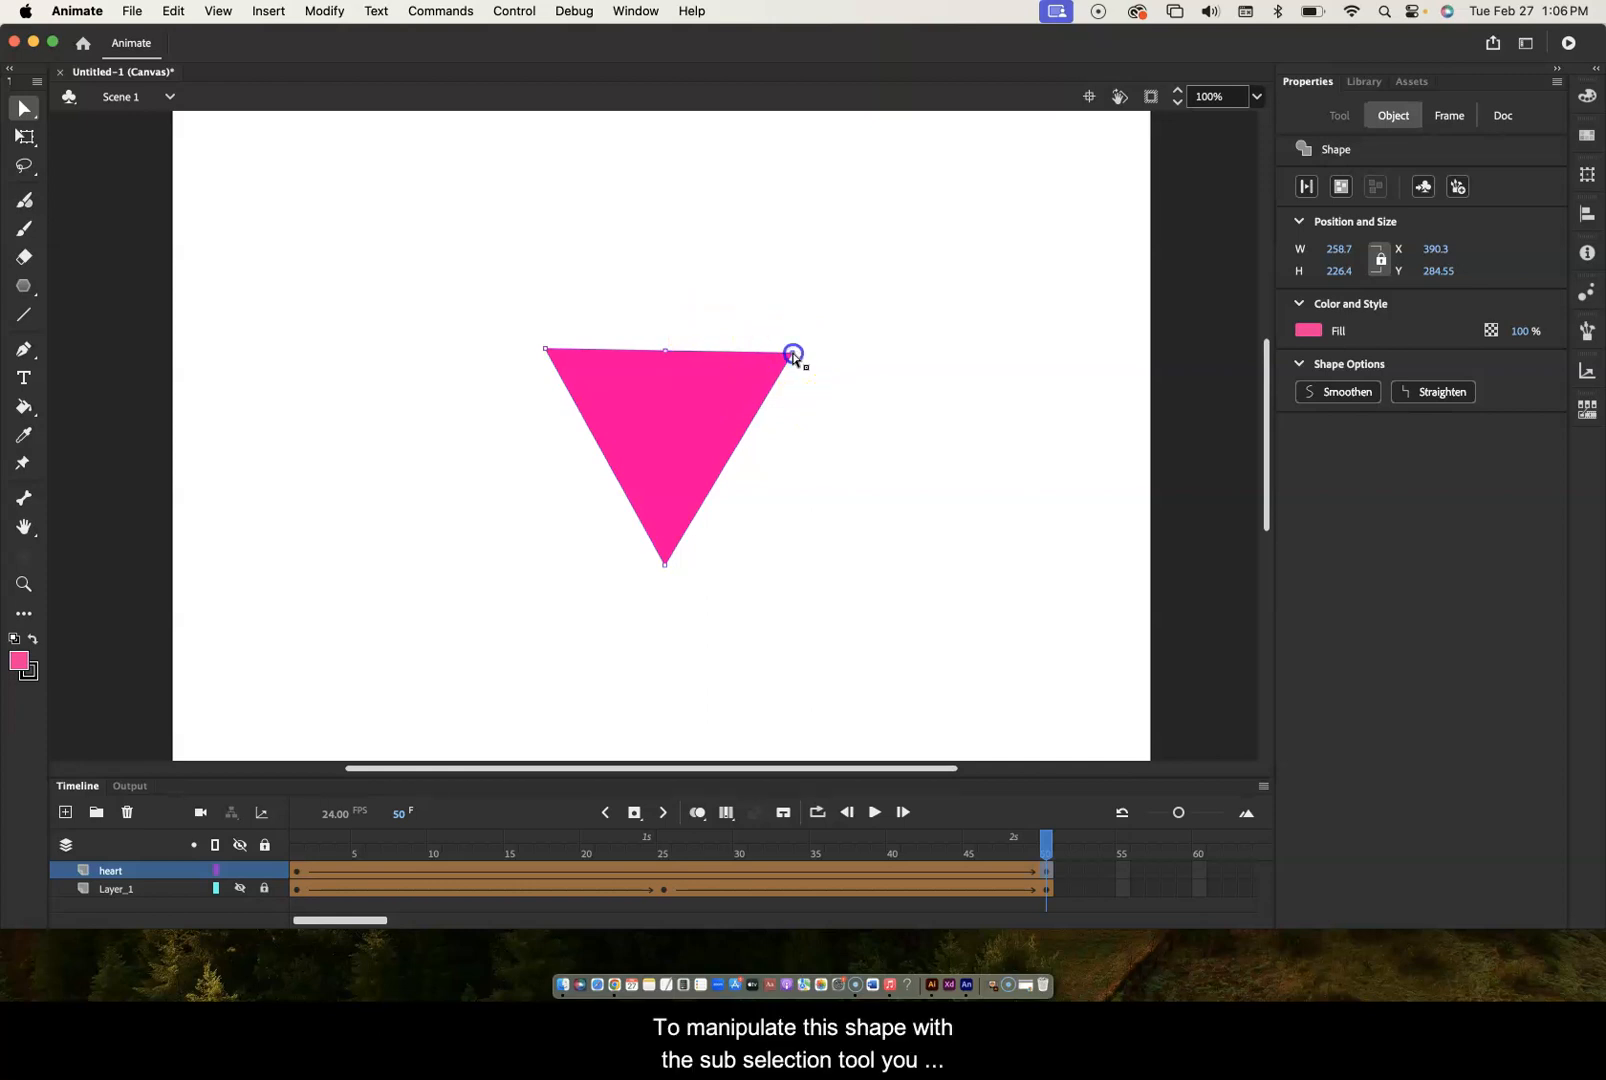
drag(793, 355, 930, 384)
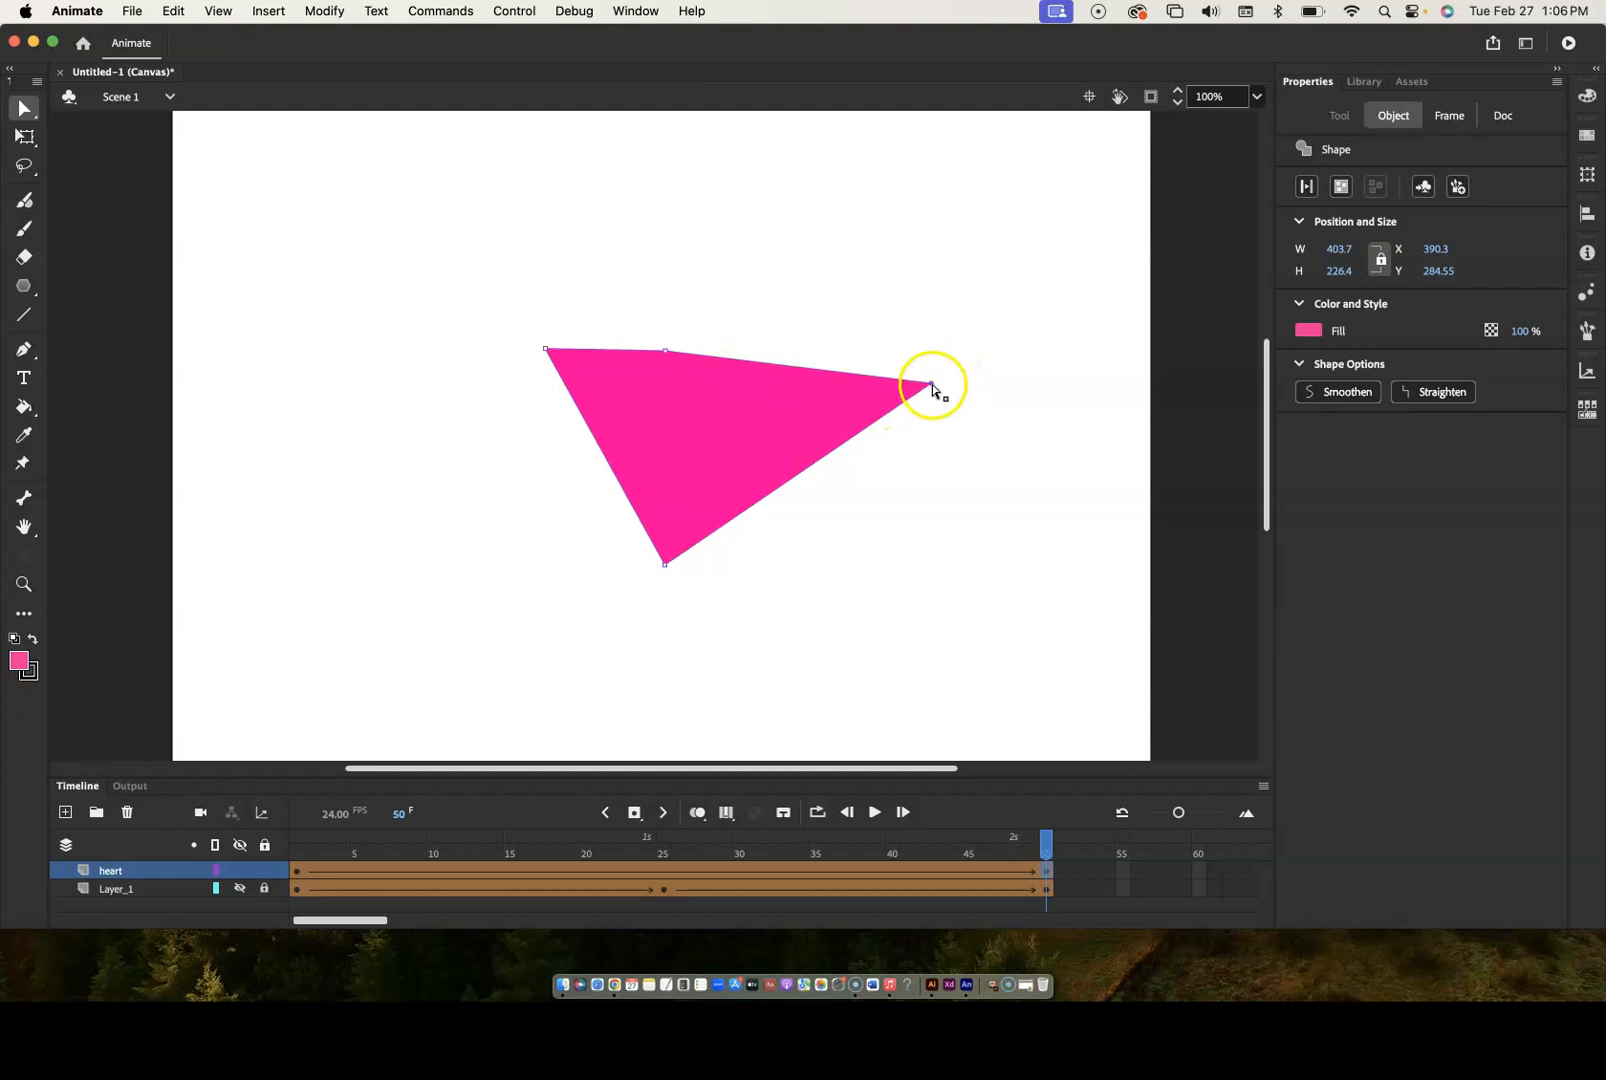
drag(860, 372, 853, 365)
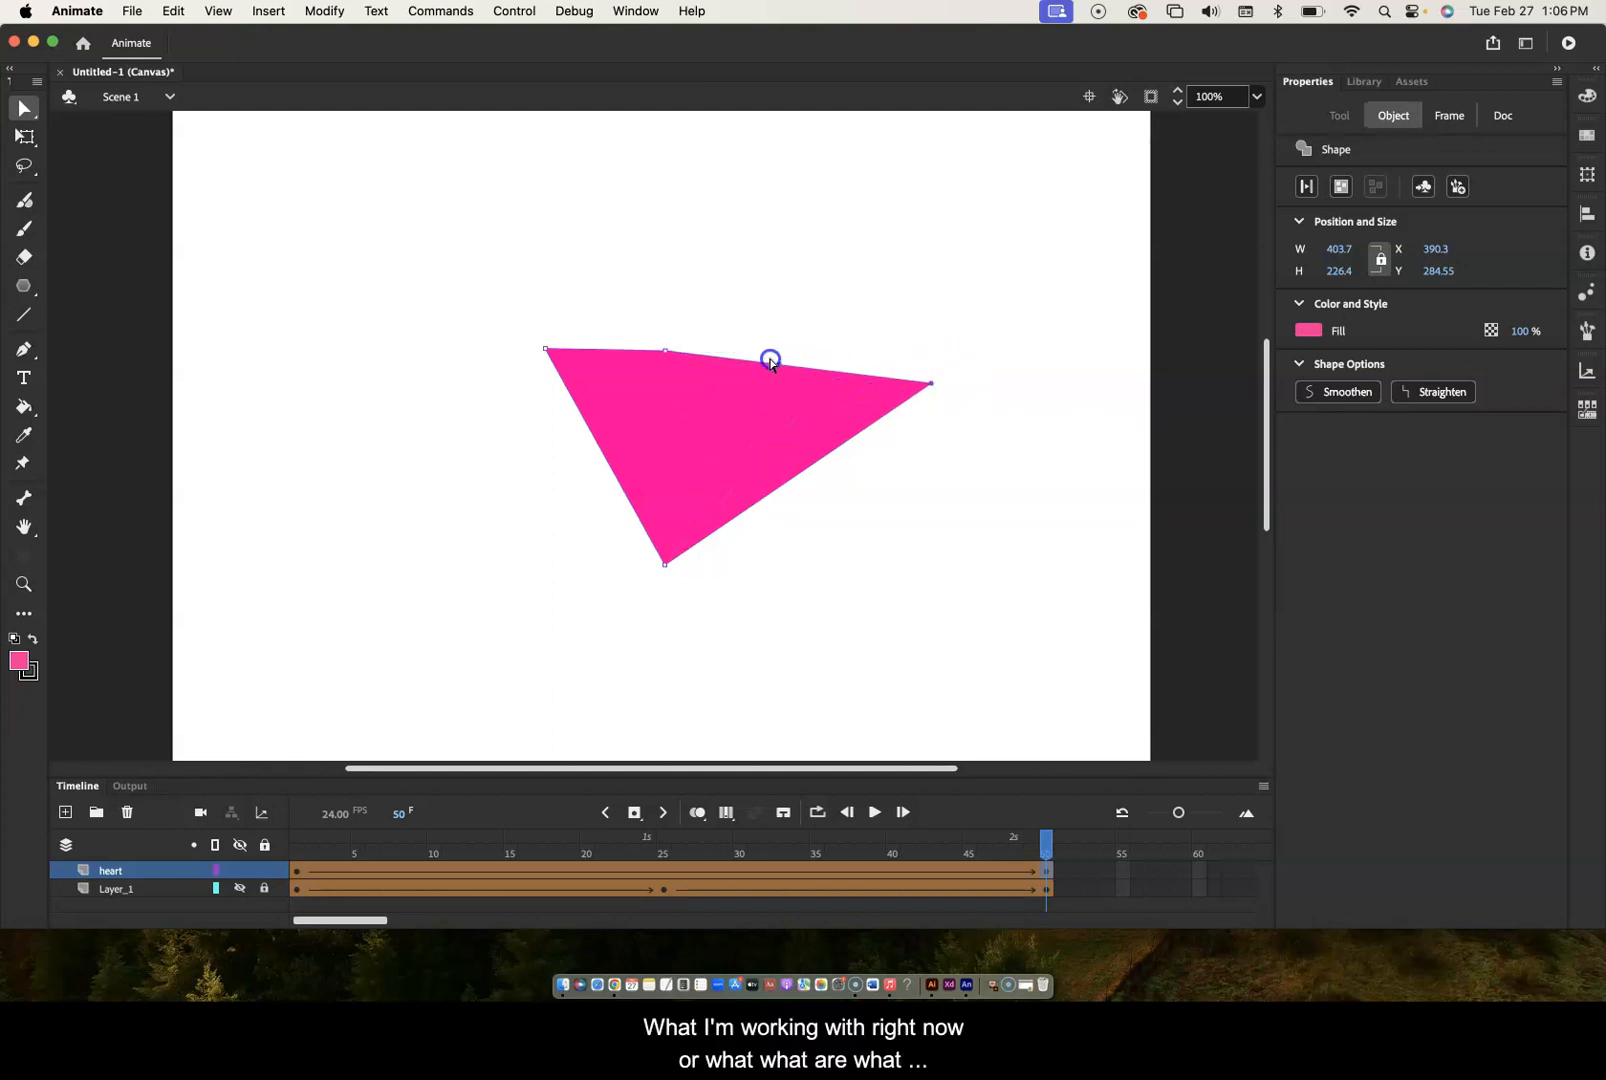
drag(766, 355, 878, 628)
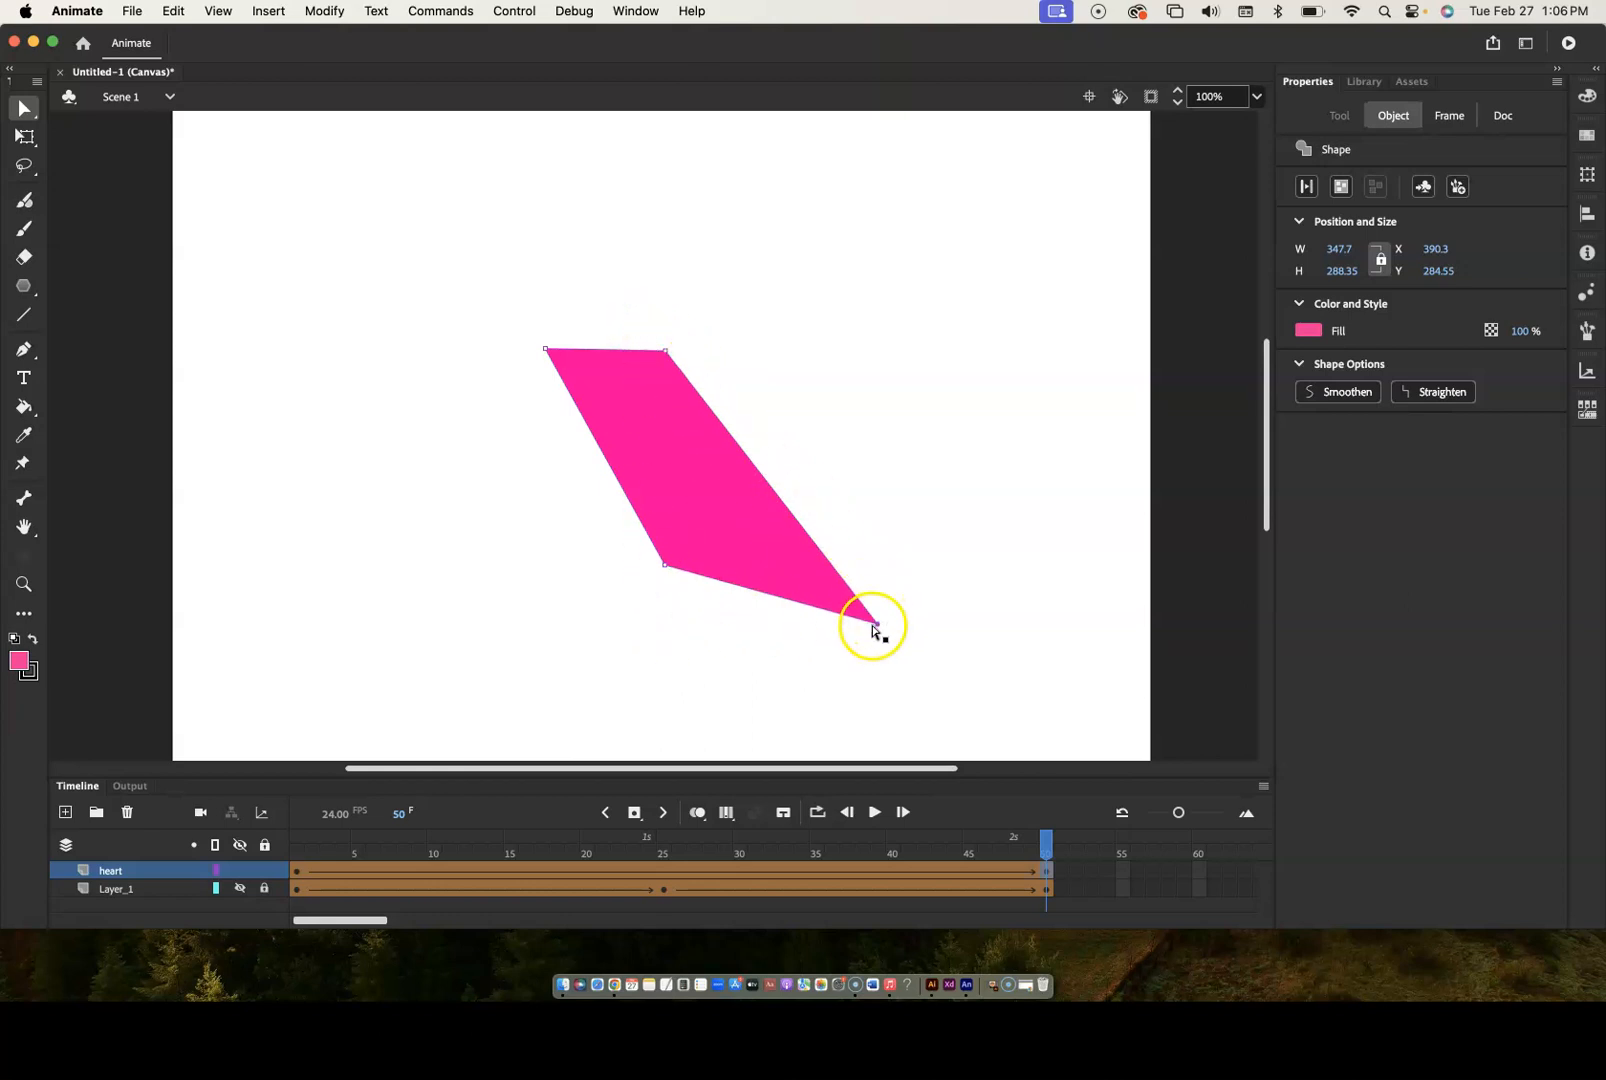
drag(879, 623, 448, 470)
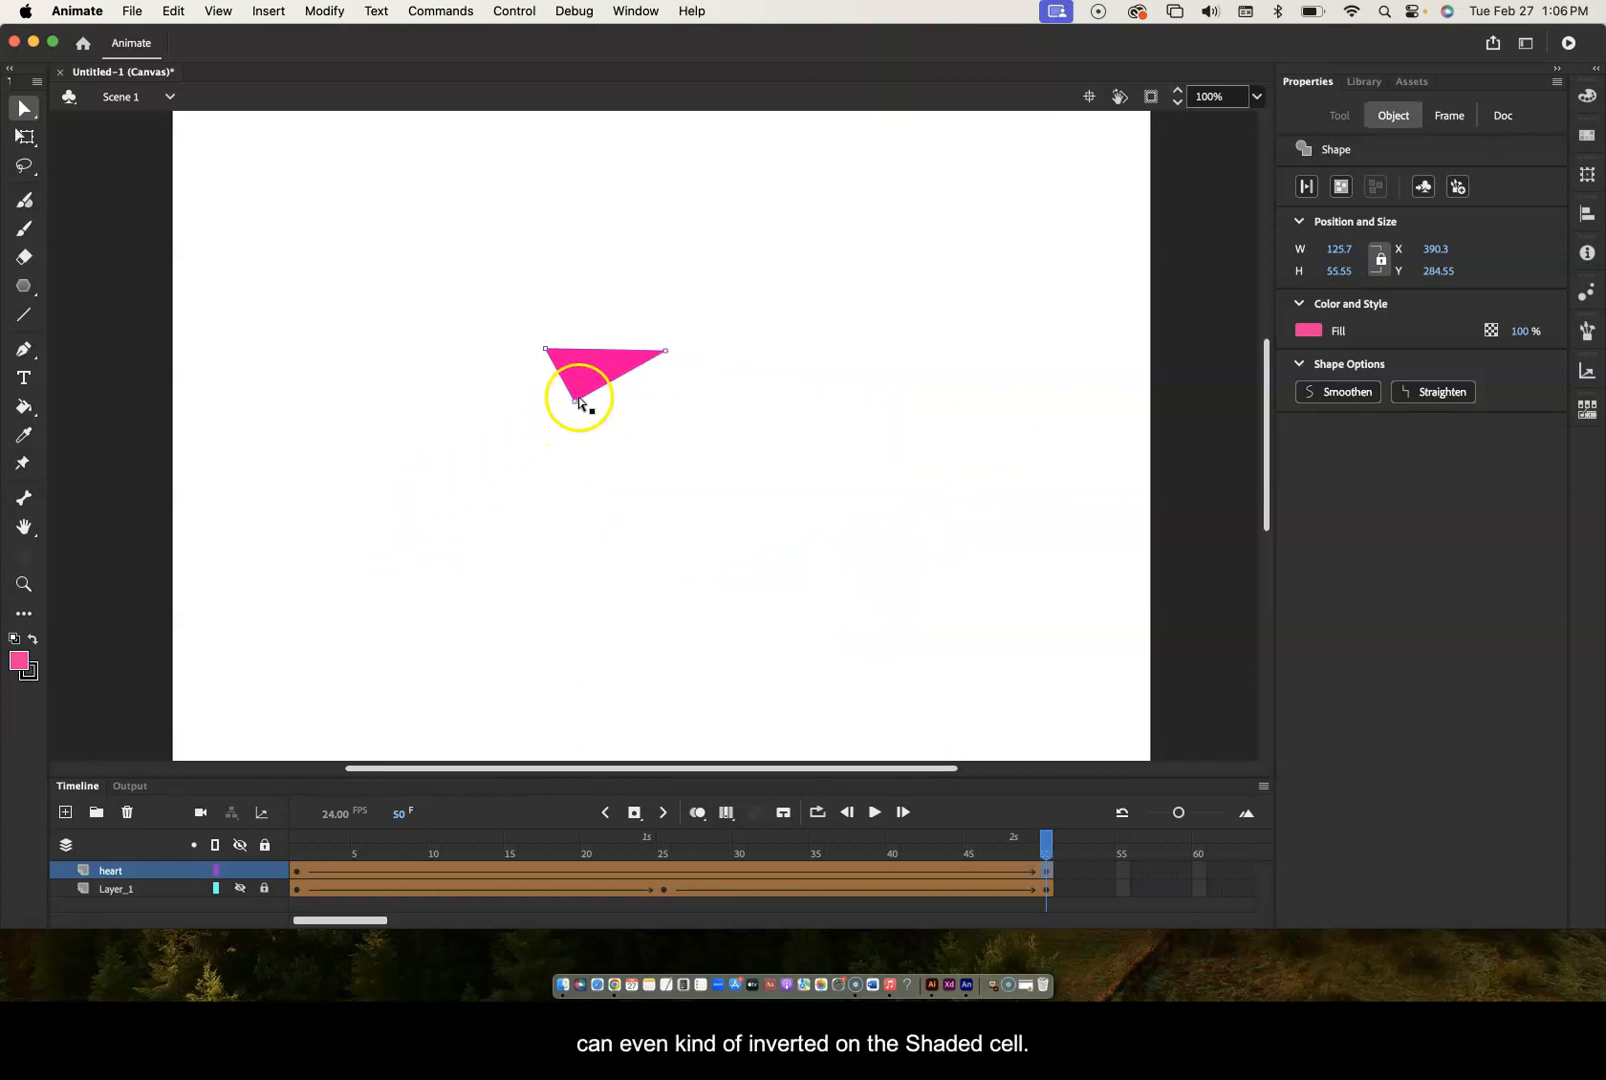
click(527, 448)
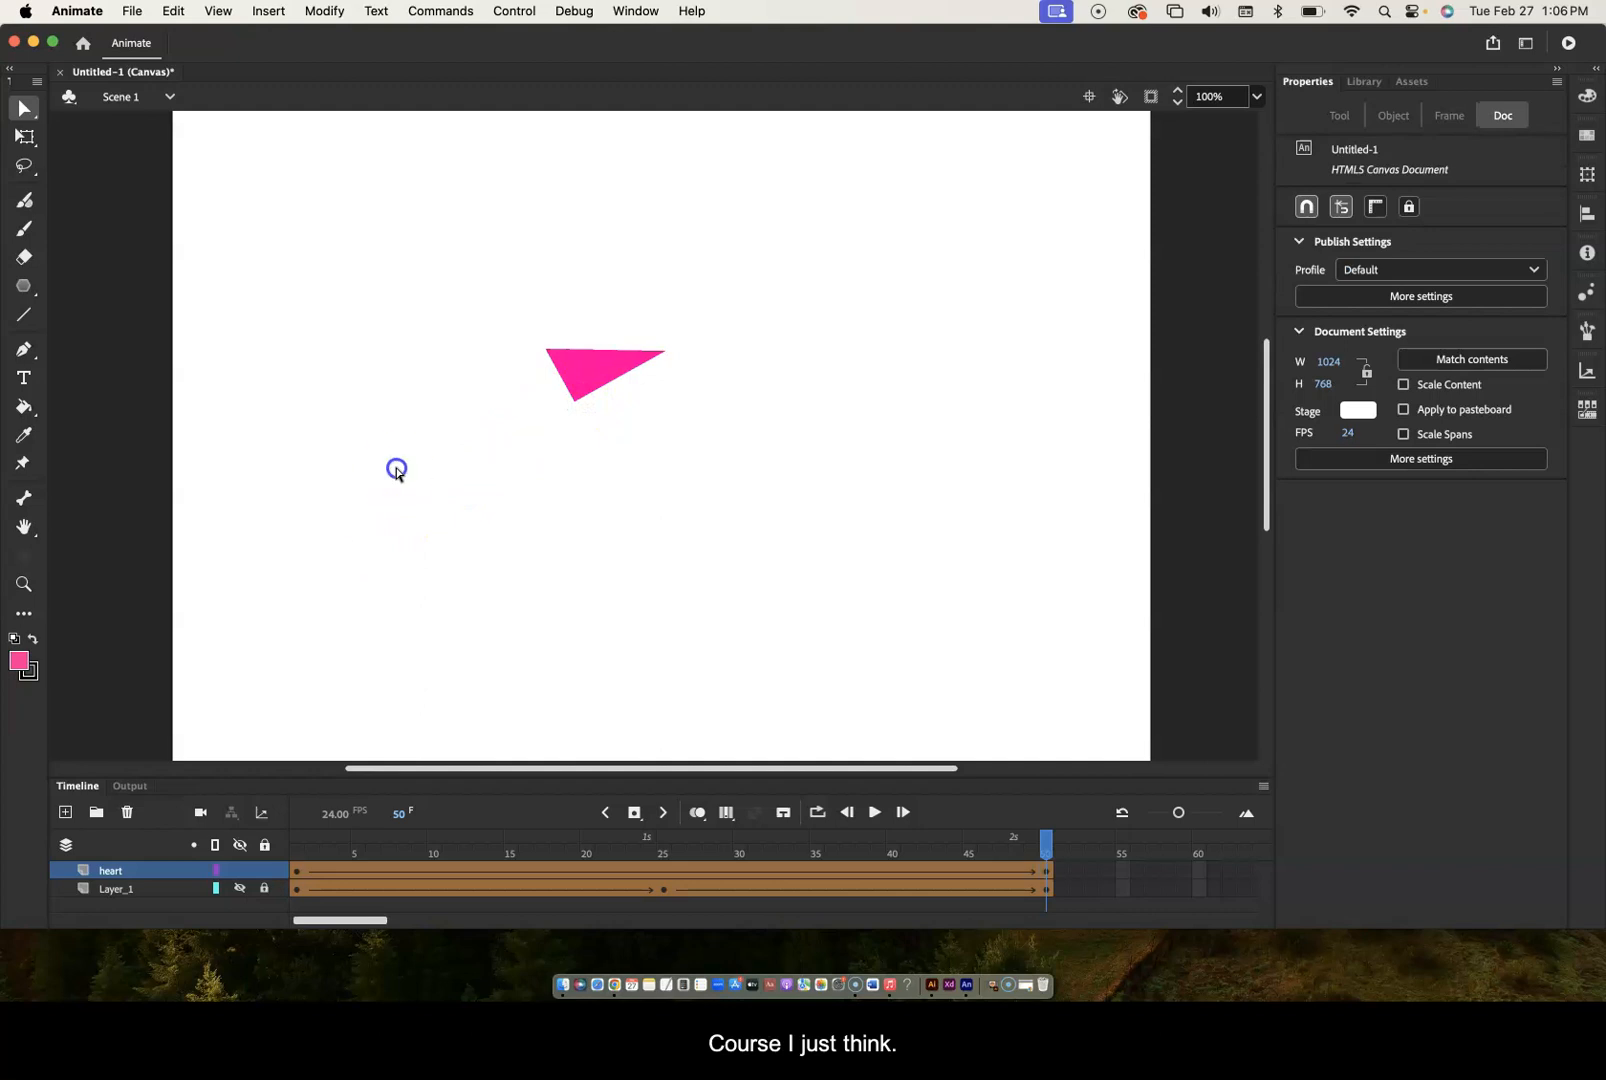
drag(412, 384, 598, 532)
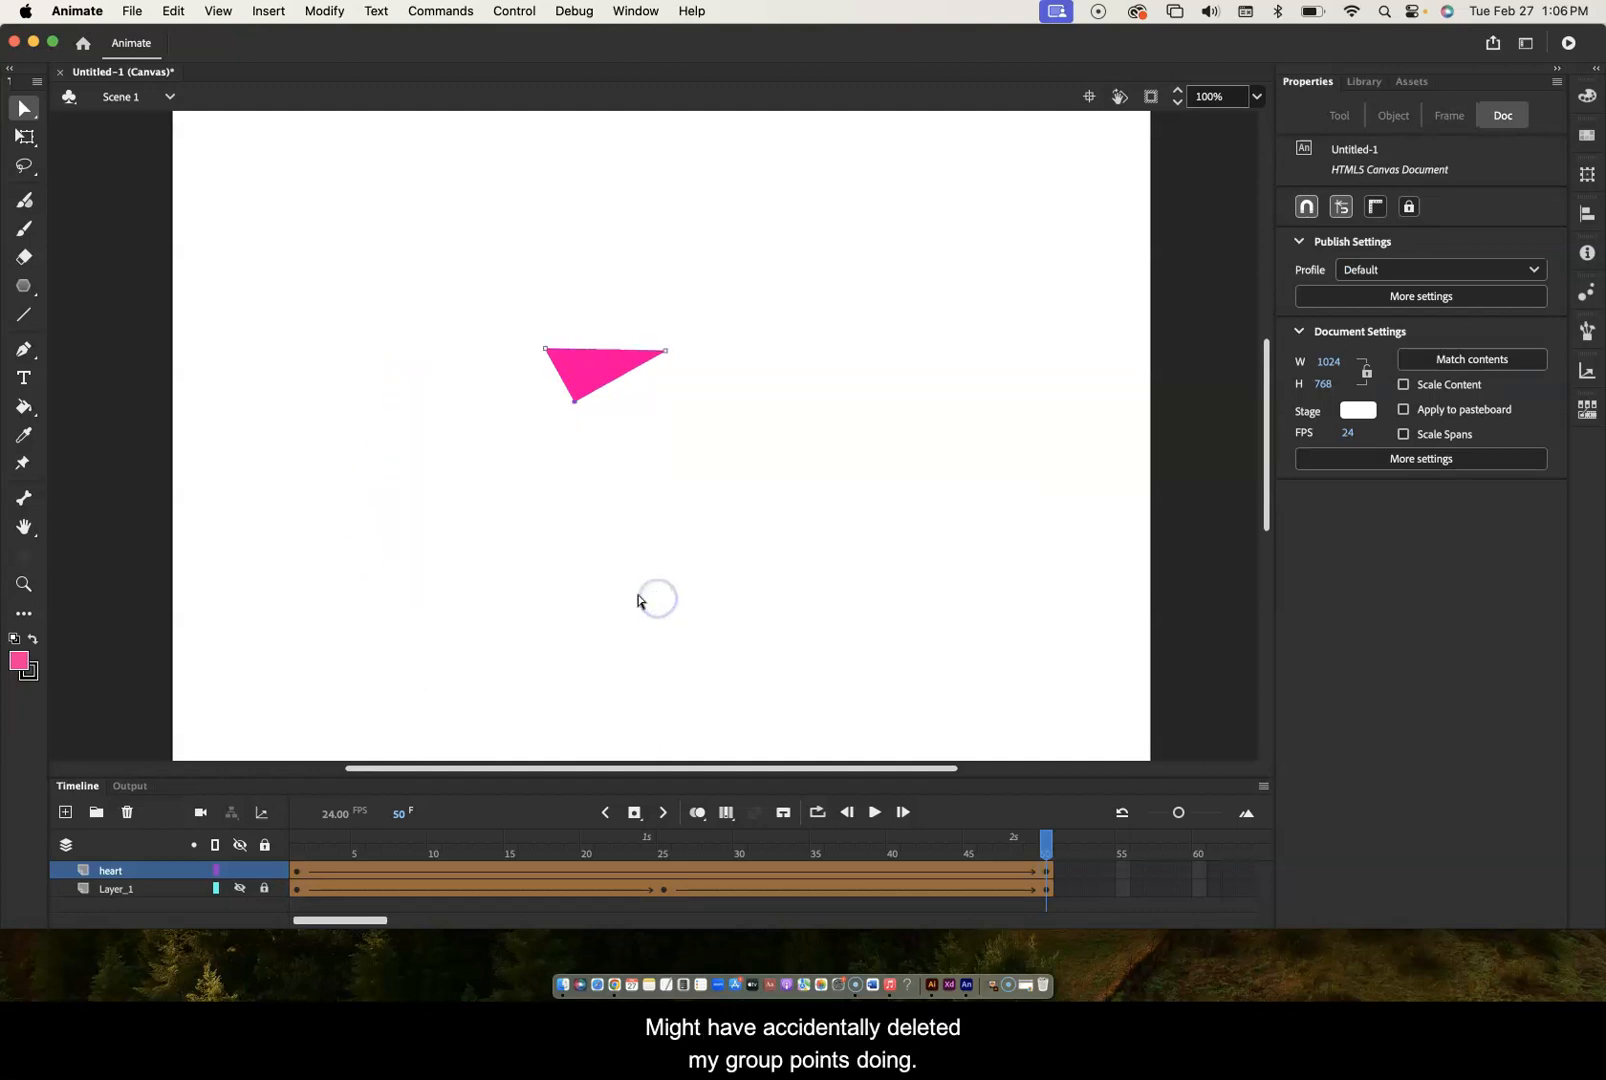
click(640, 601)
key(super+z)
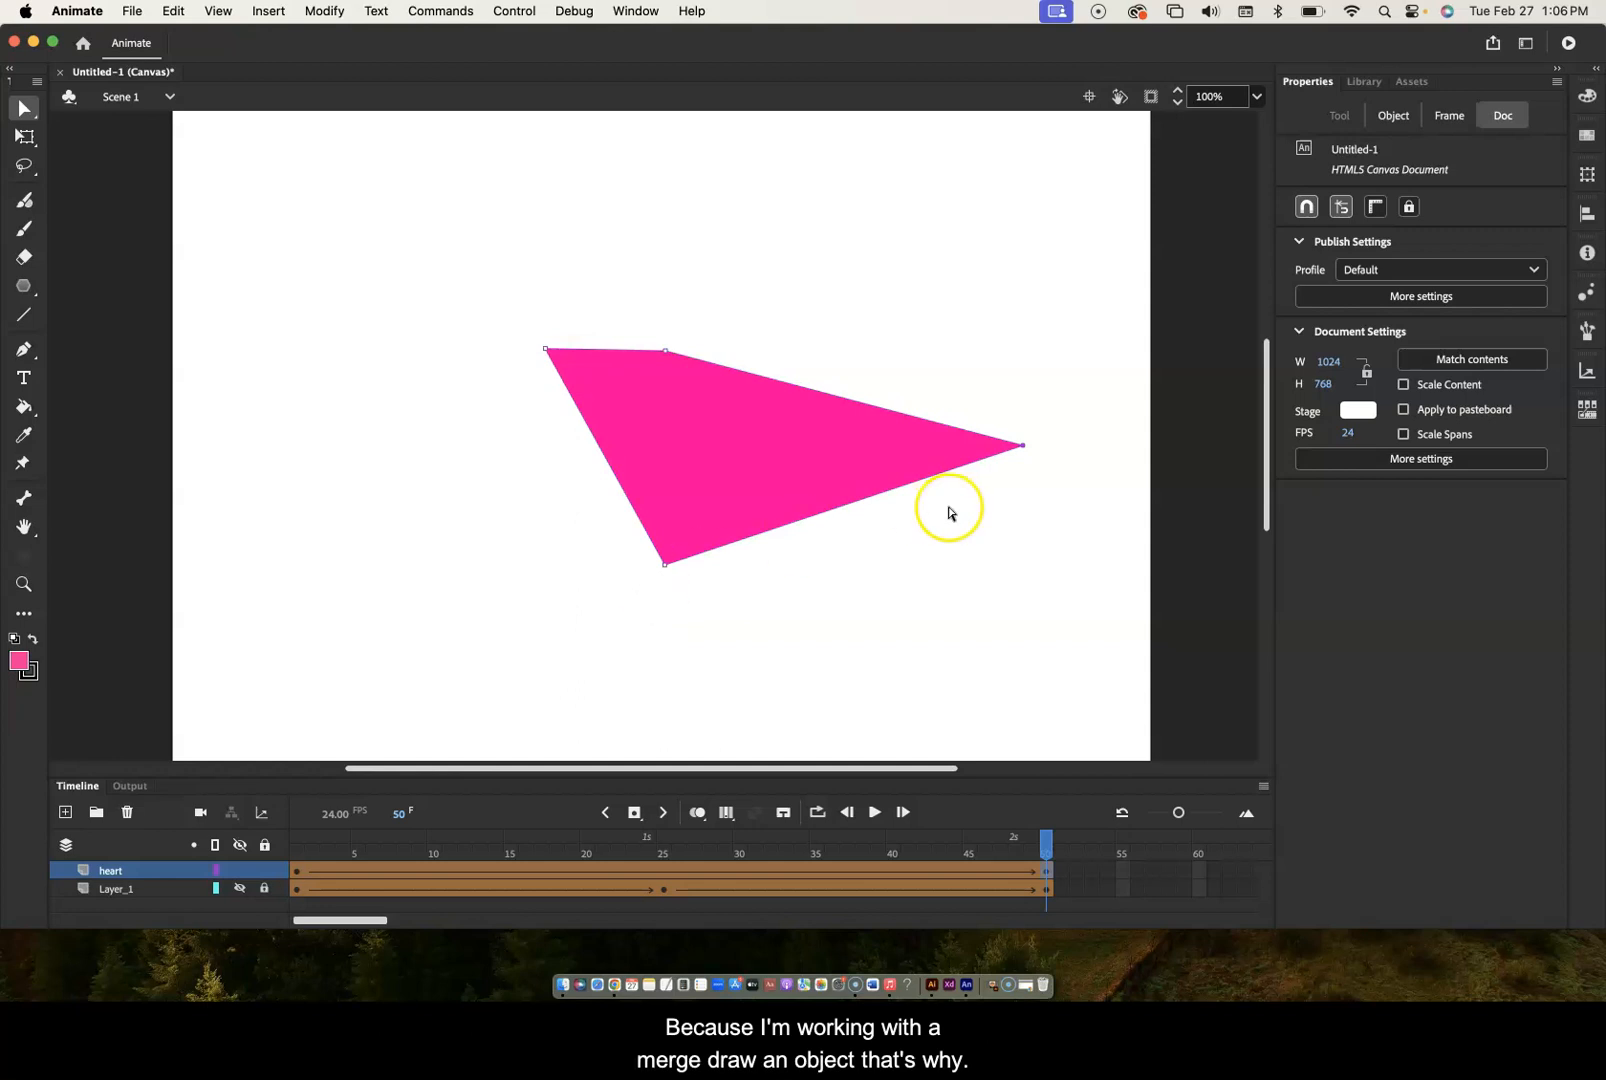
- Move the pink shape's stretched-out right corner point back in, level with the top edge's middle point, to restore the triangle
drag(1025, 449, 930, 405)
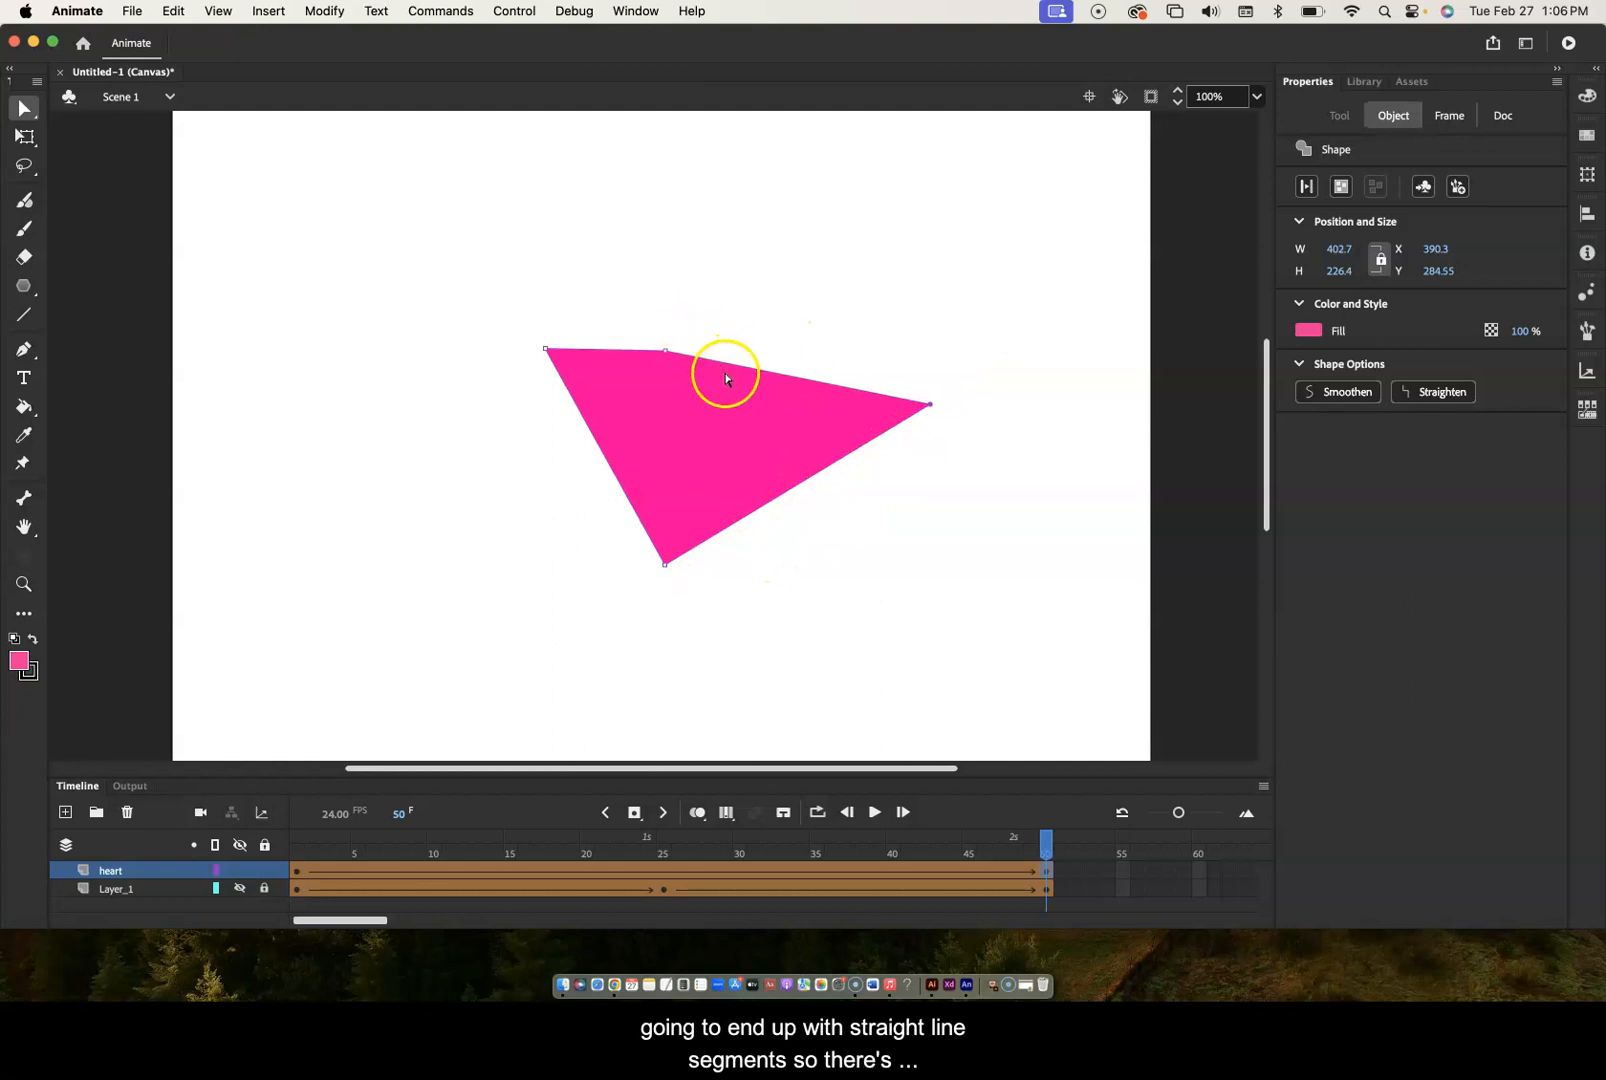
drag(933, 408, 844, 369)
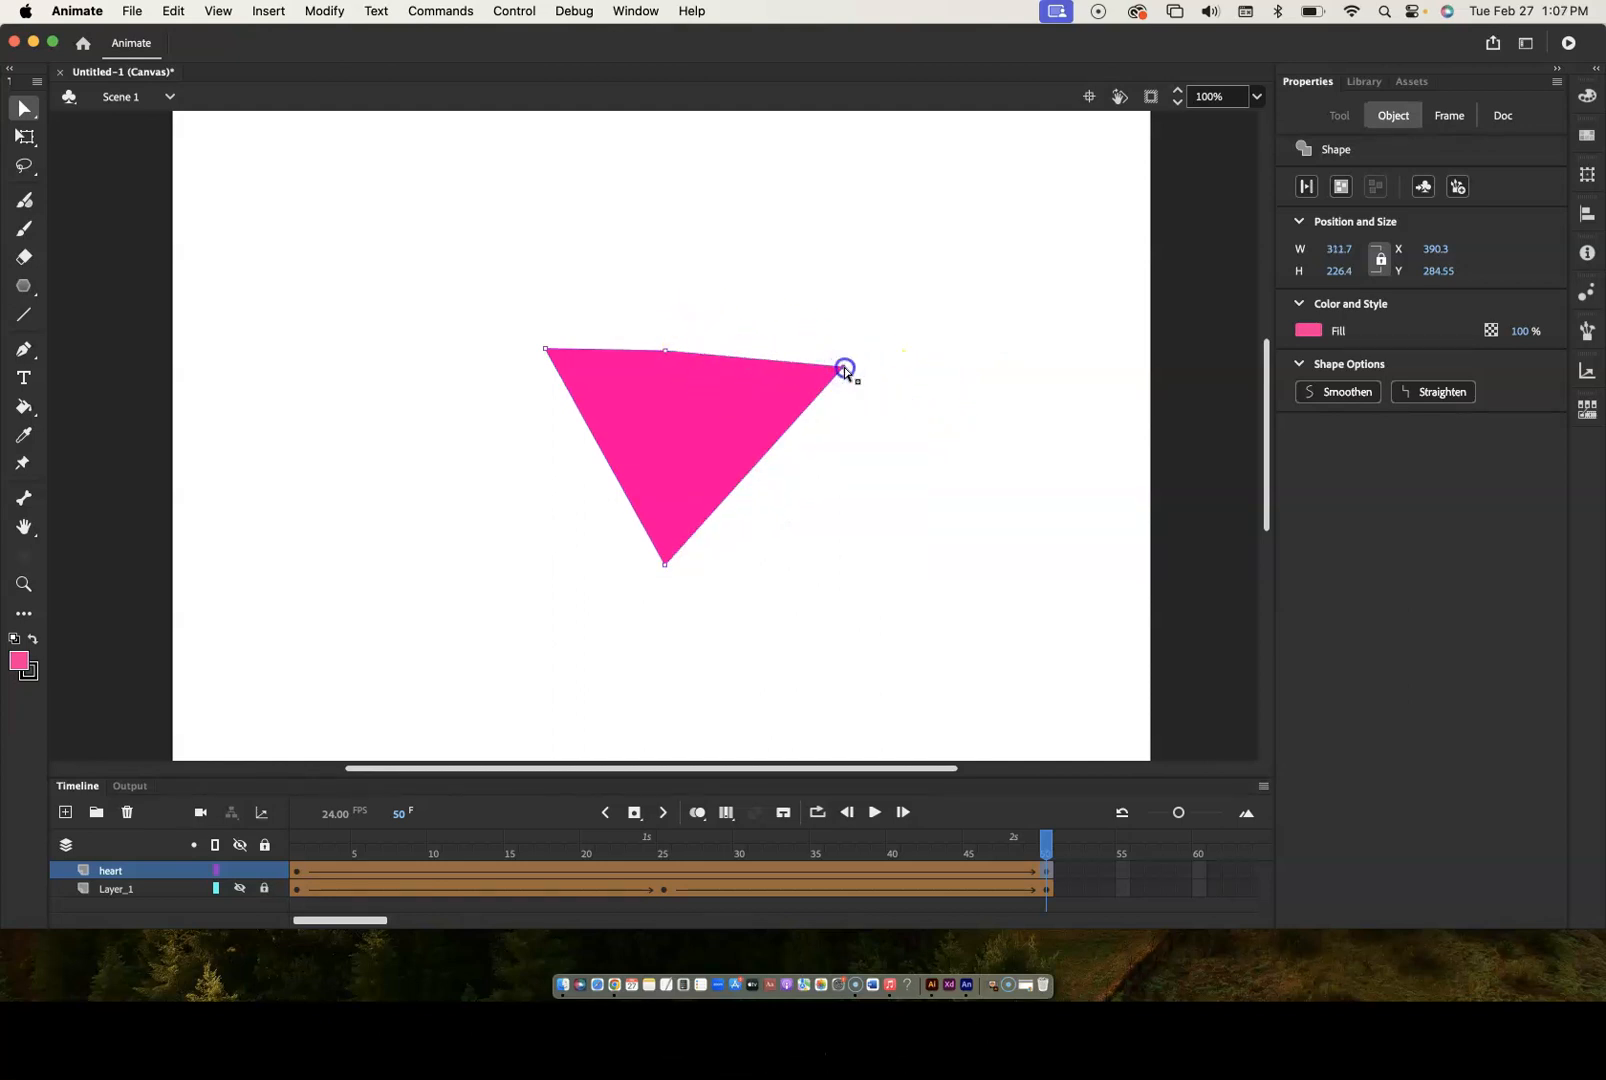
drag(788, 354, 788, 359)
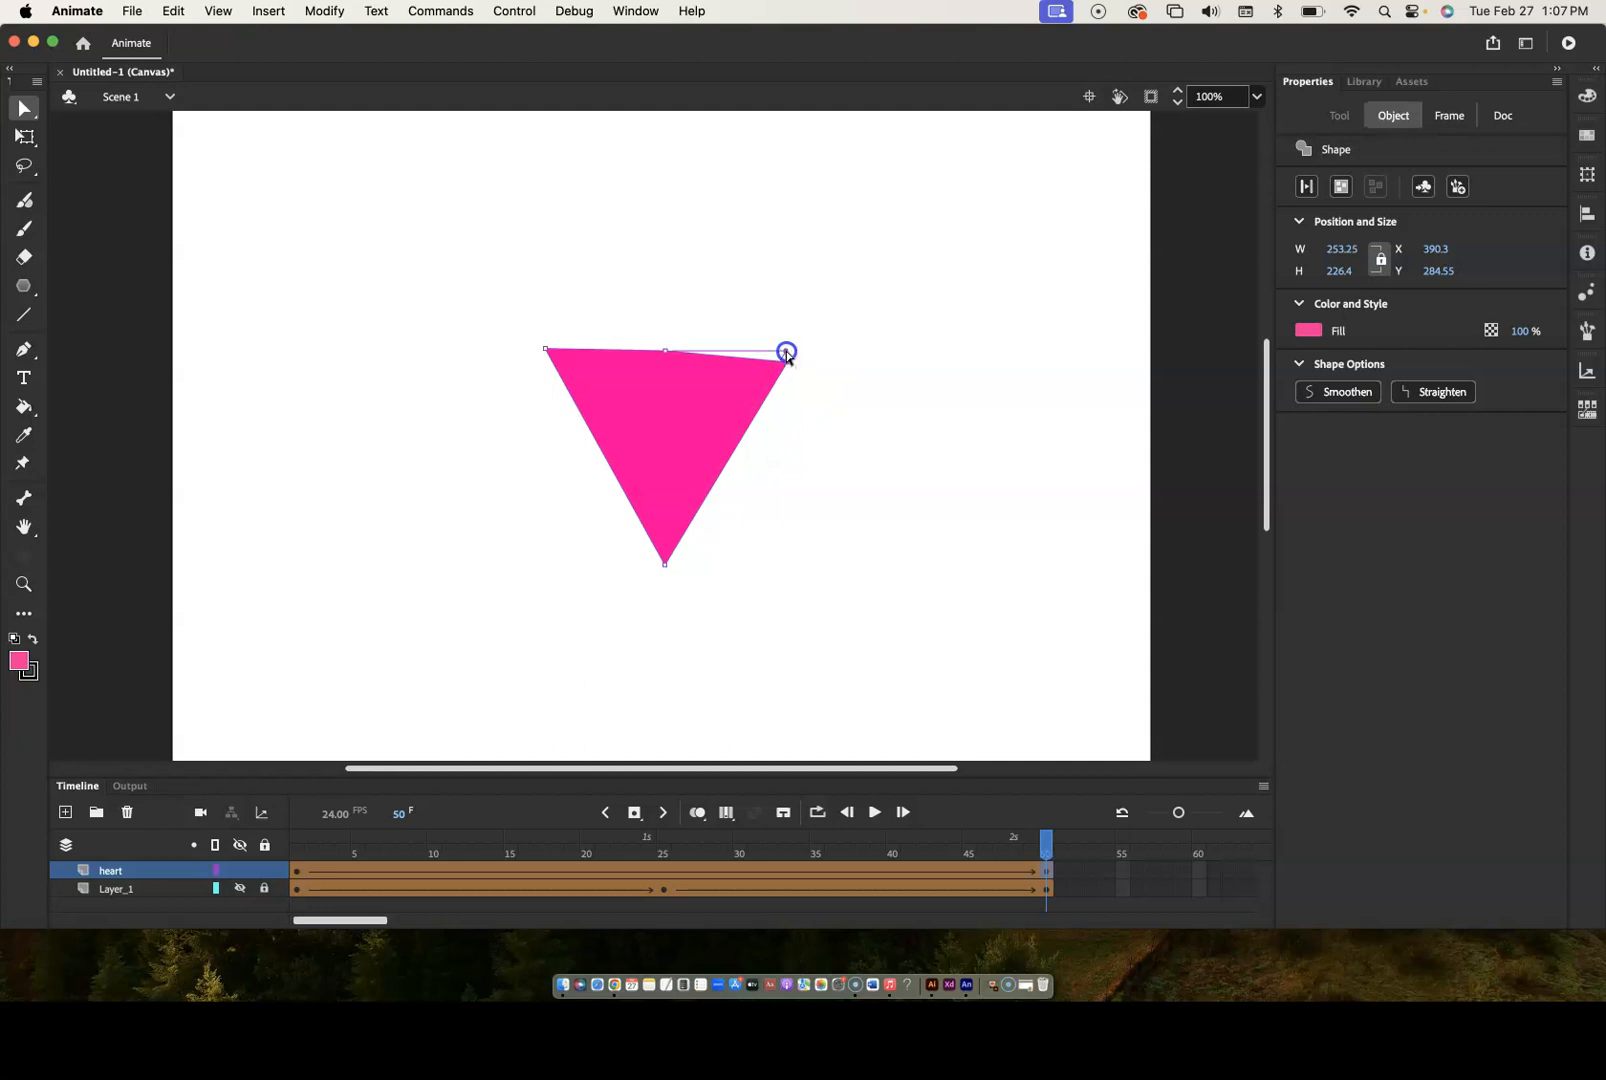
drag(787, 356, 786, 351)
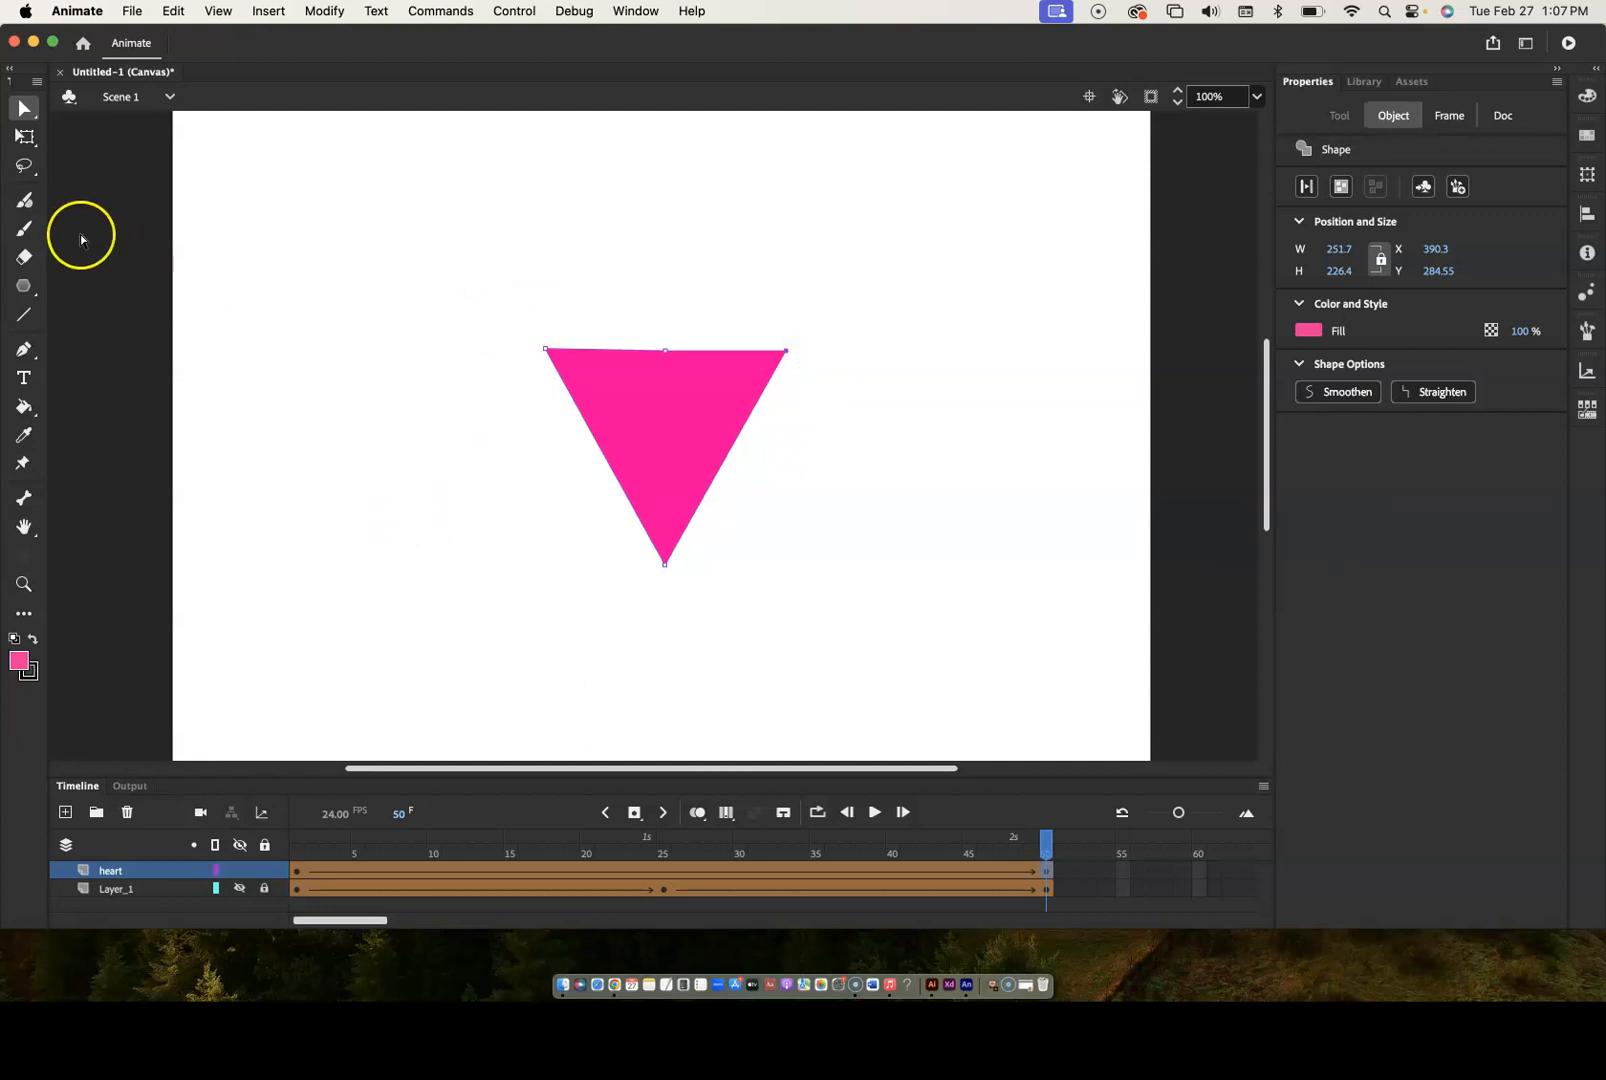
- Activate the Convert Anchor Point tool for the pink triangle
click(29, 353)
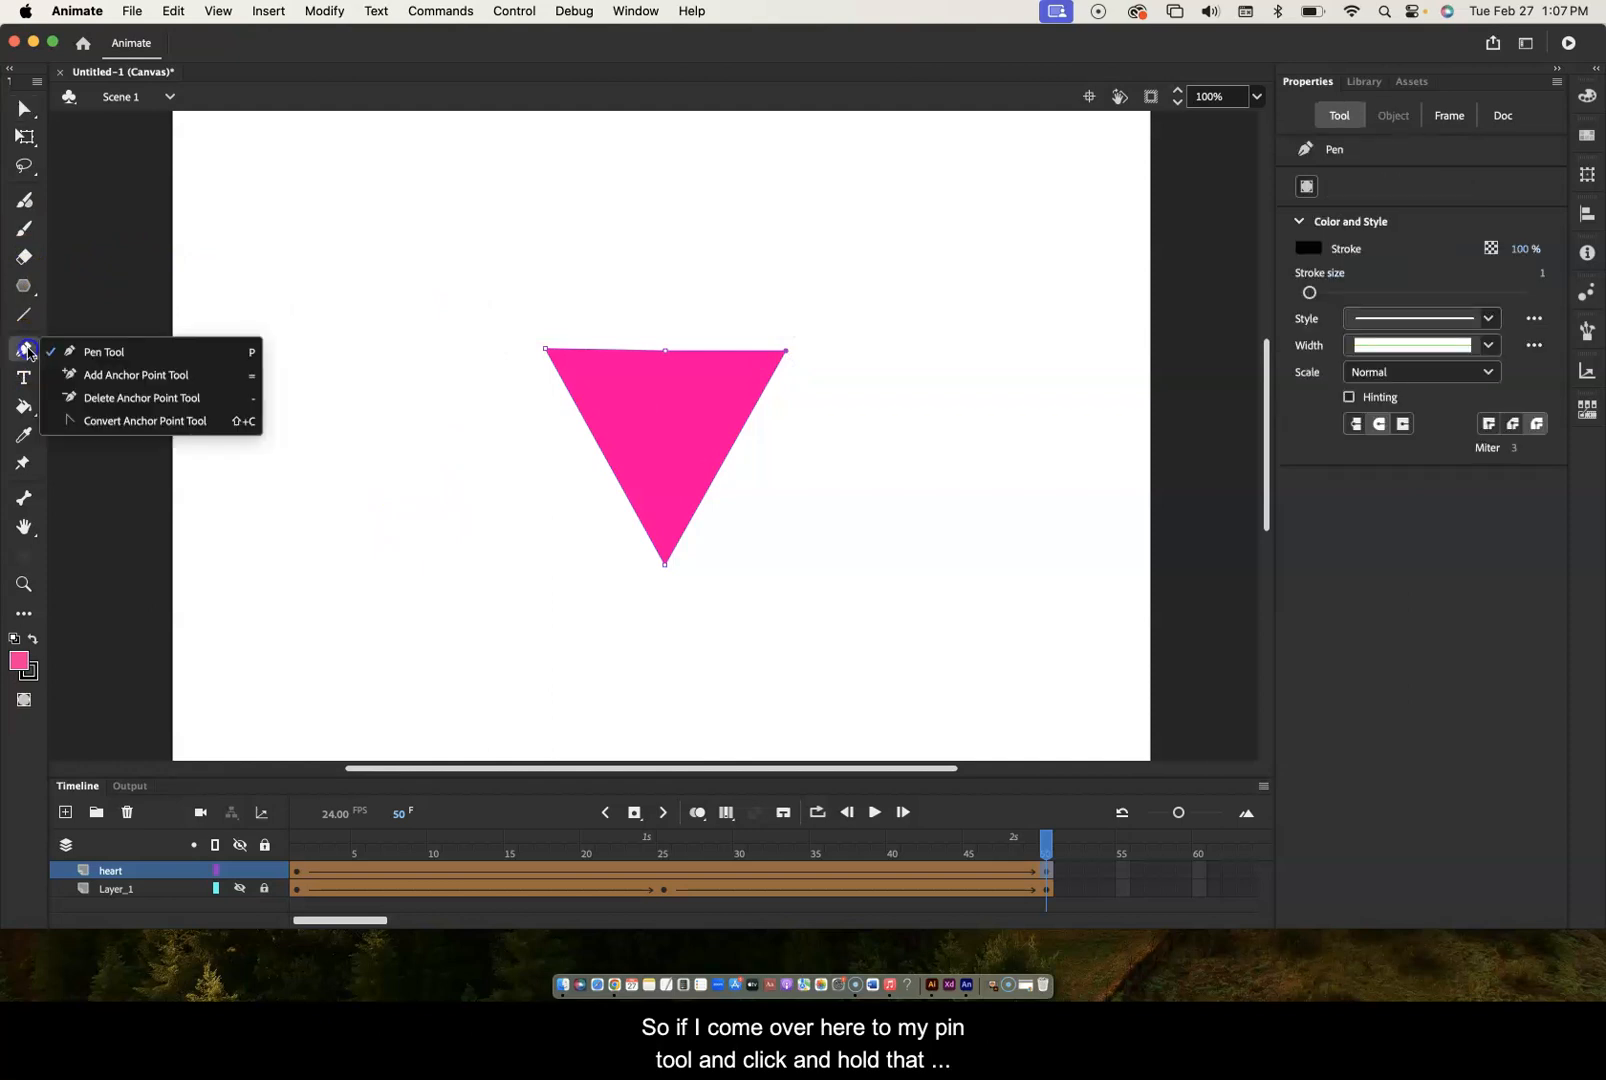
click(95, 421)
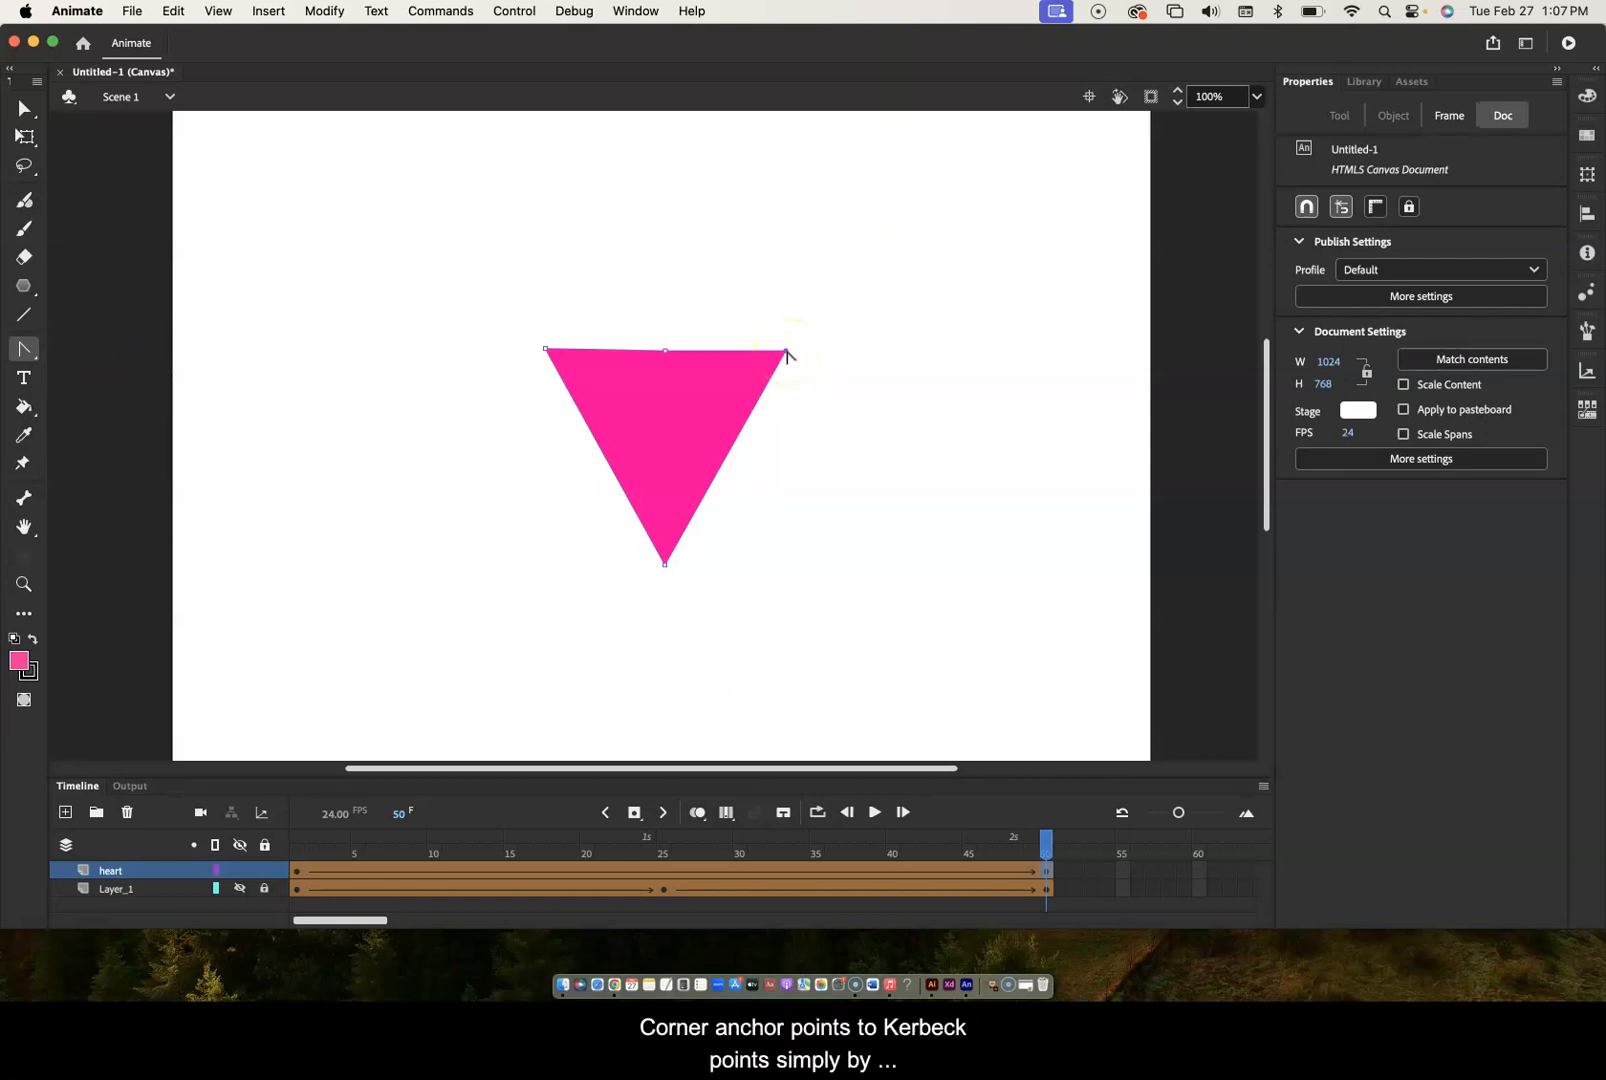
- Try to convert the triangle's upper-right corner into a curve point by pulling its direction handle downward to the right
click(786, 352)
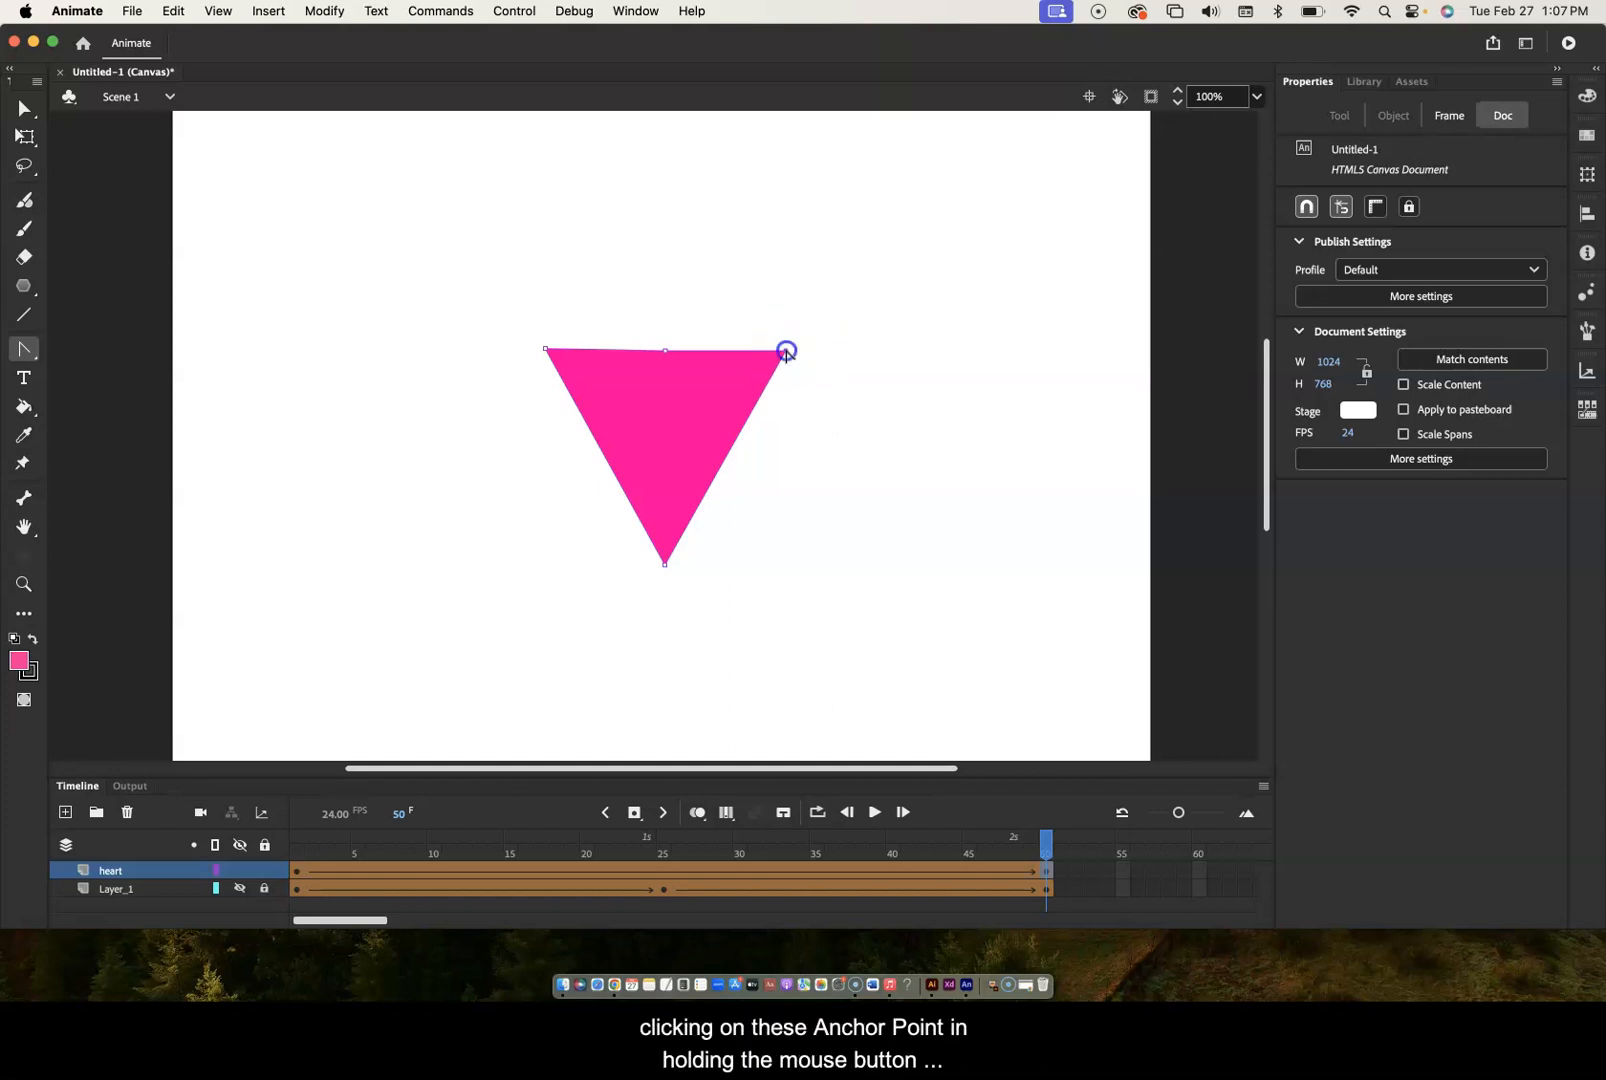
drag(792, 374, 839, 473)
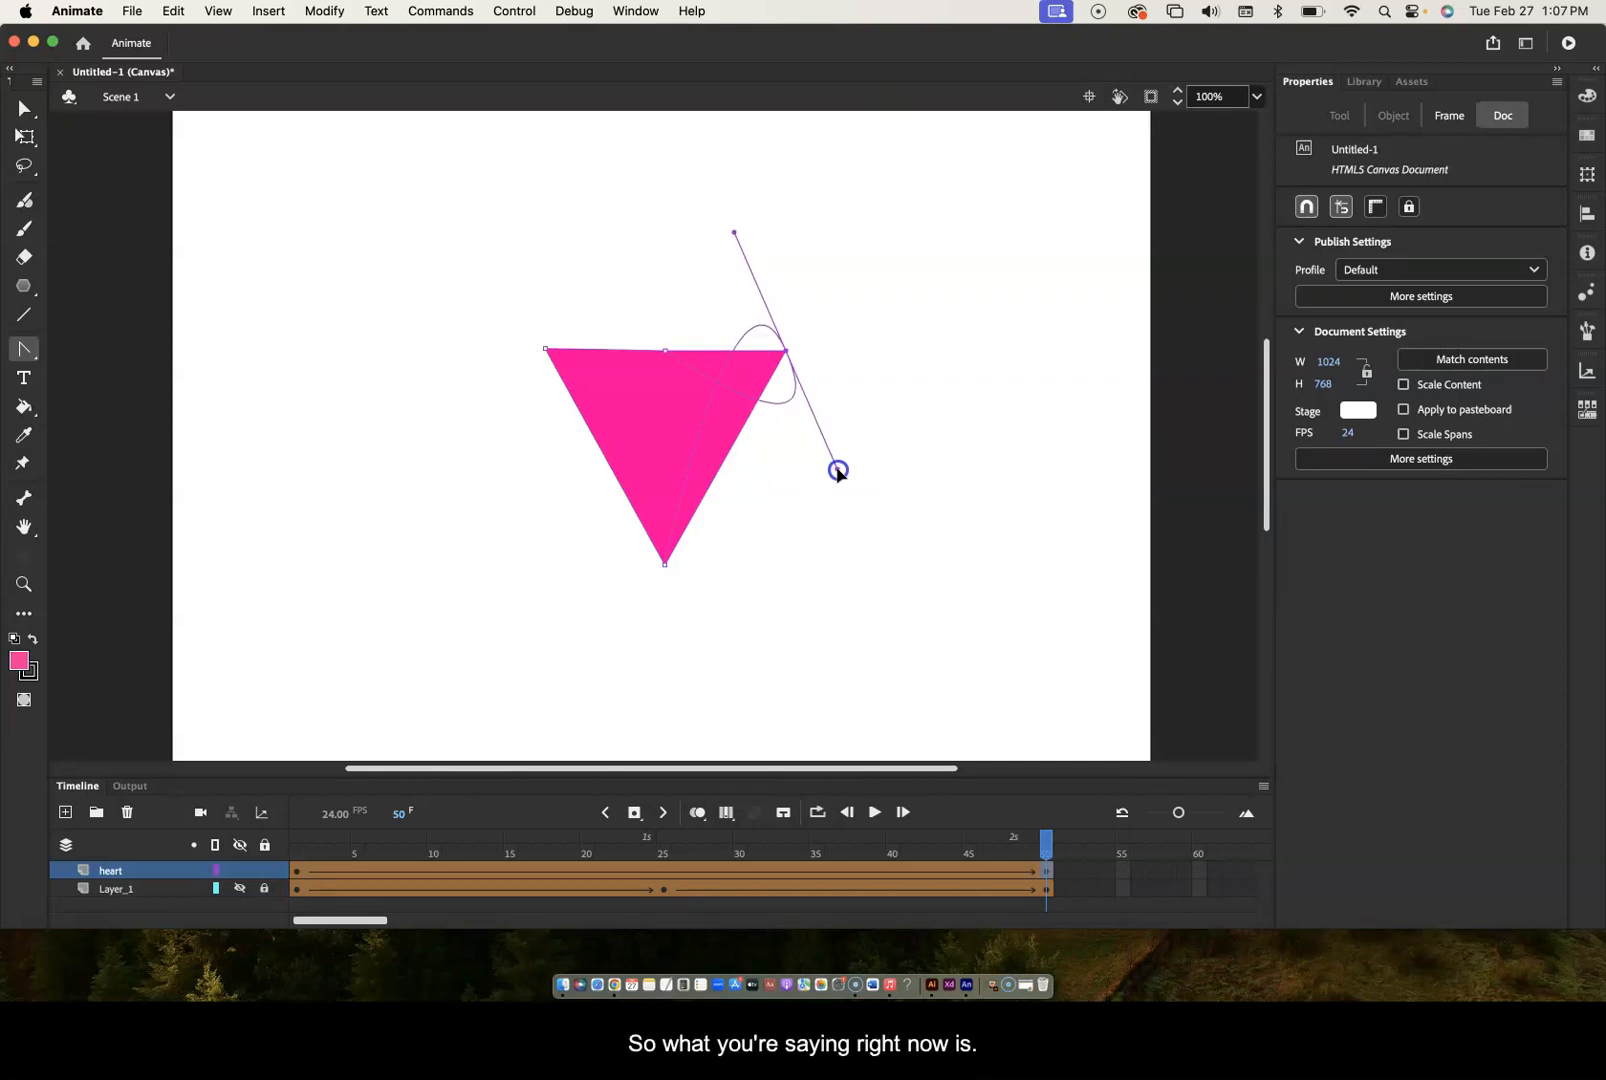
drag(838, 470, 837, 470)
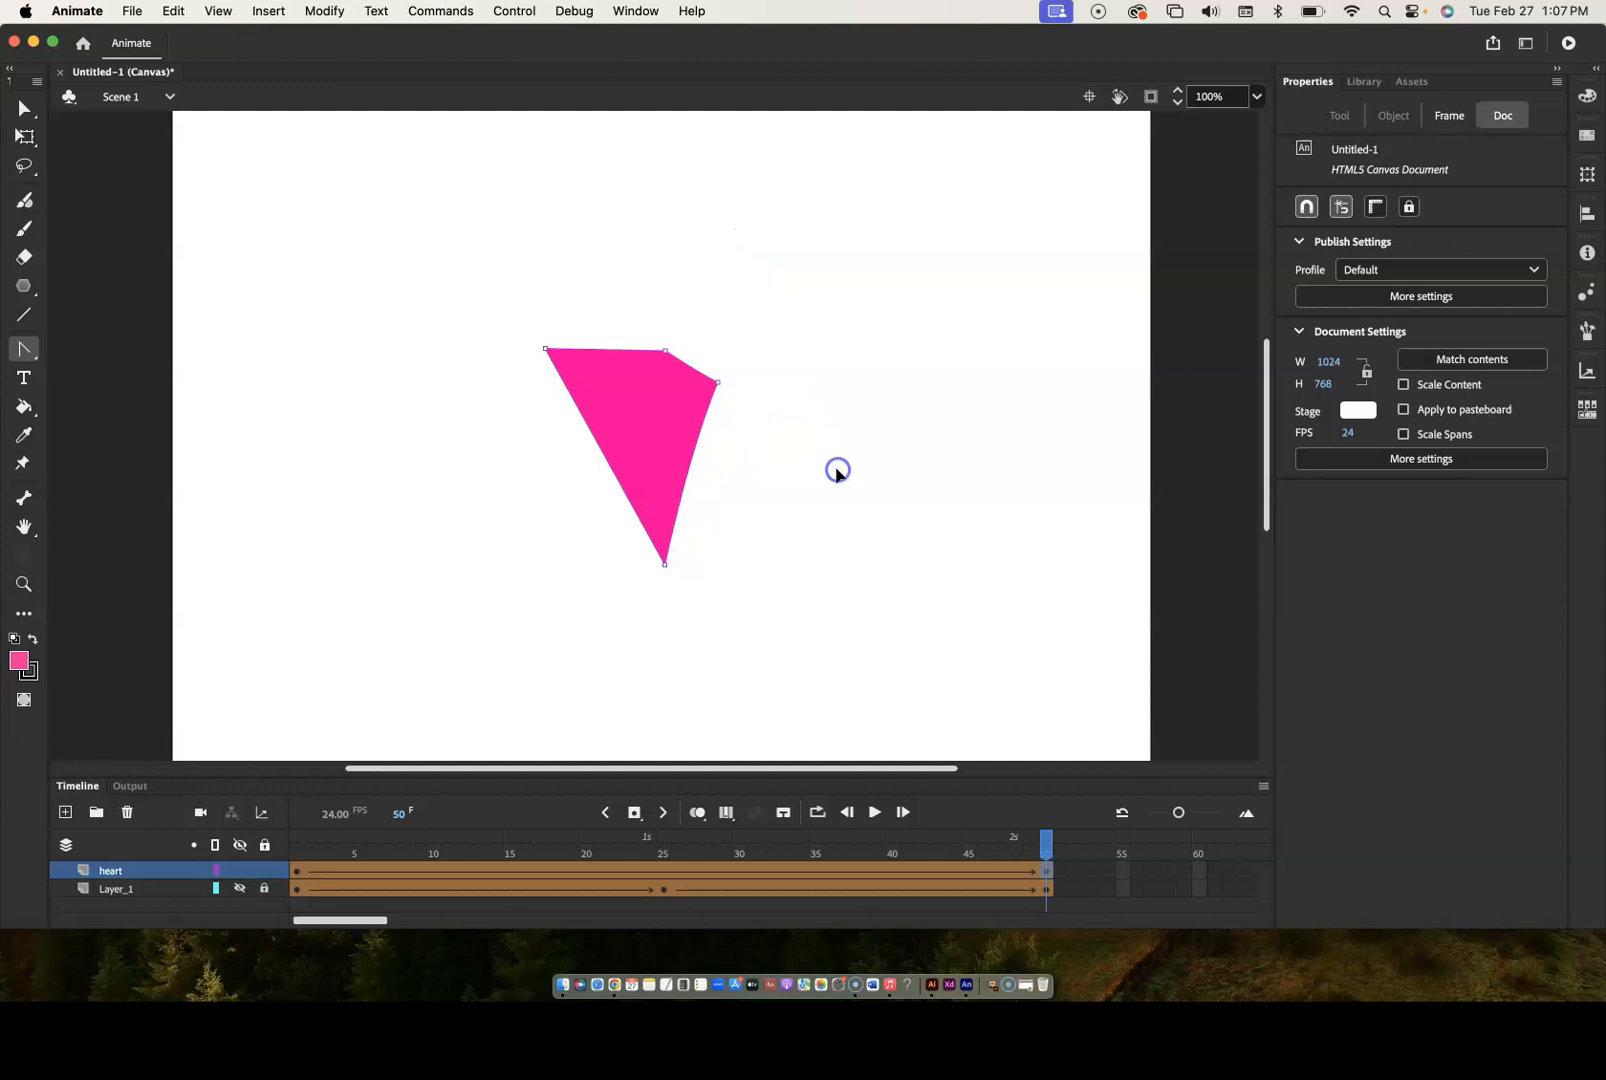
click(720, 385)
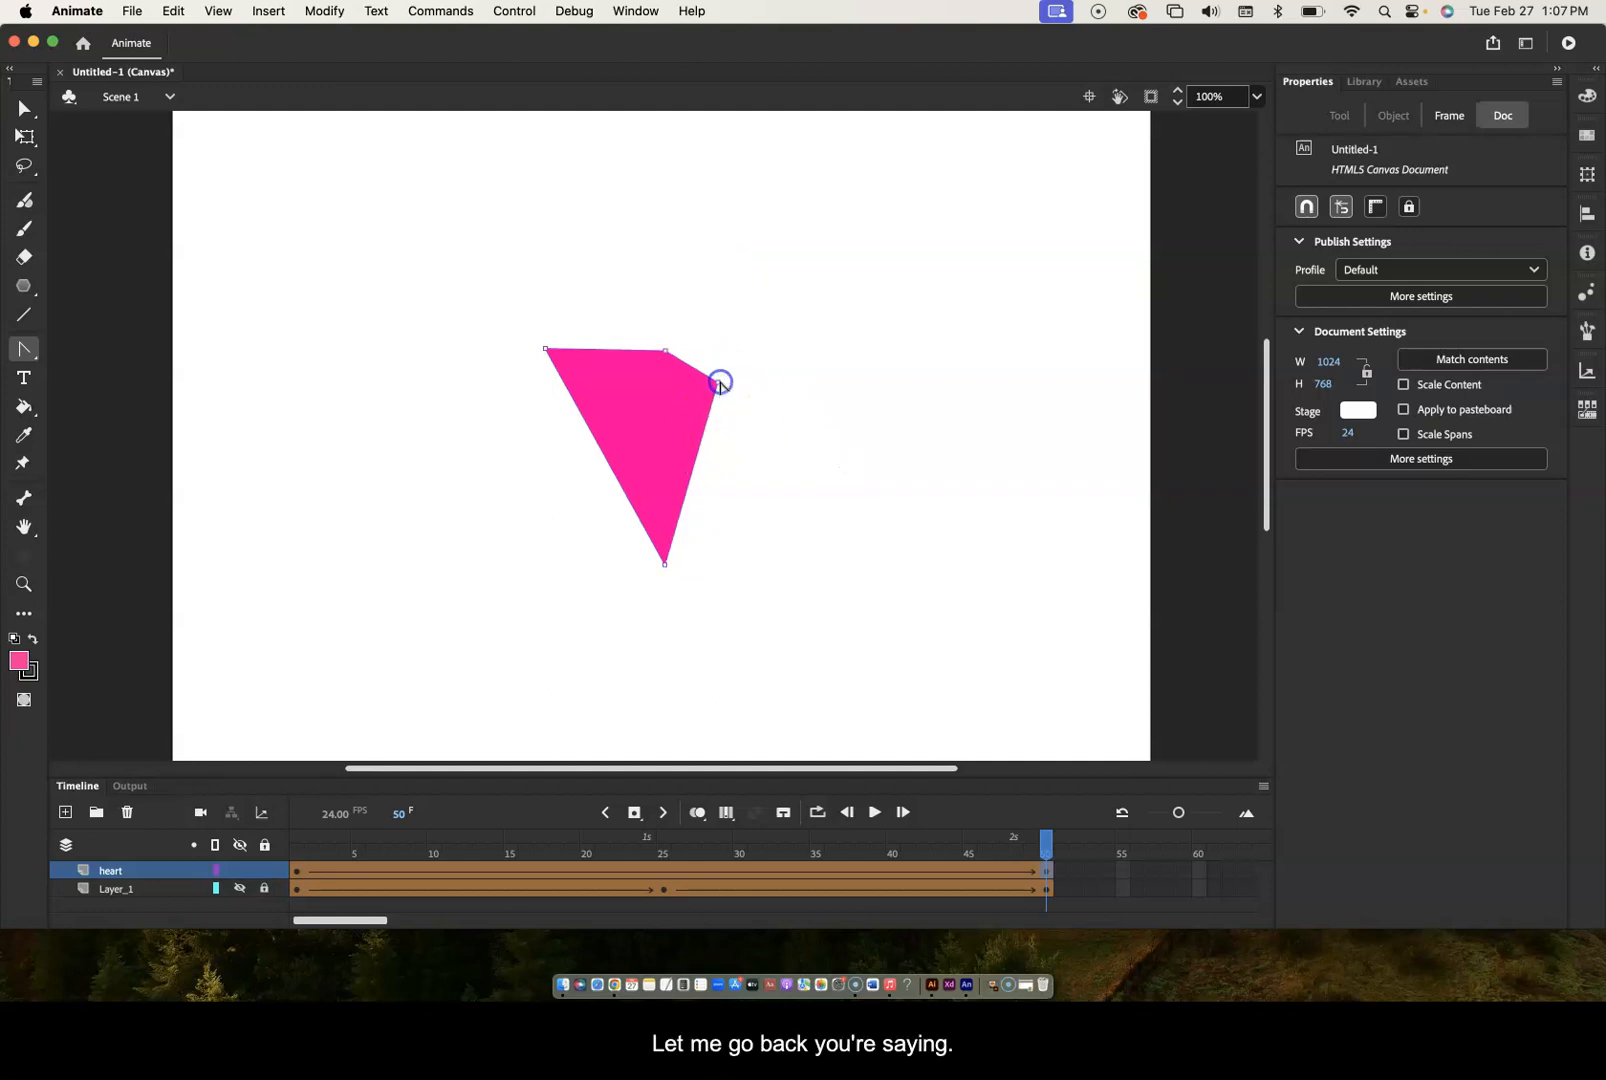
- Convert the triangle's upper-right corner into a curve point, pulling its handle up and inward to untangle the path into the heart's right lobe
drag(718, 383, 834, 441)
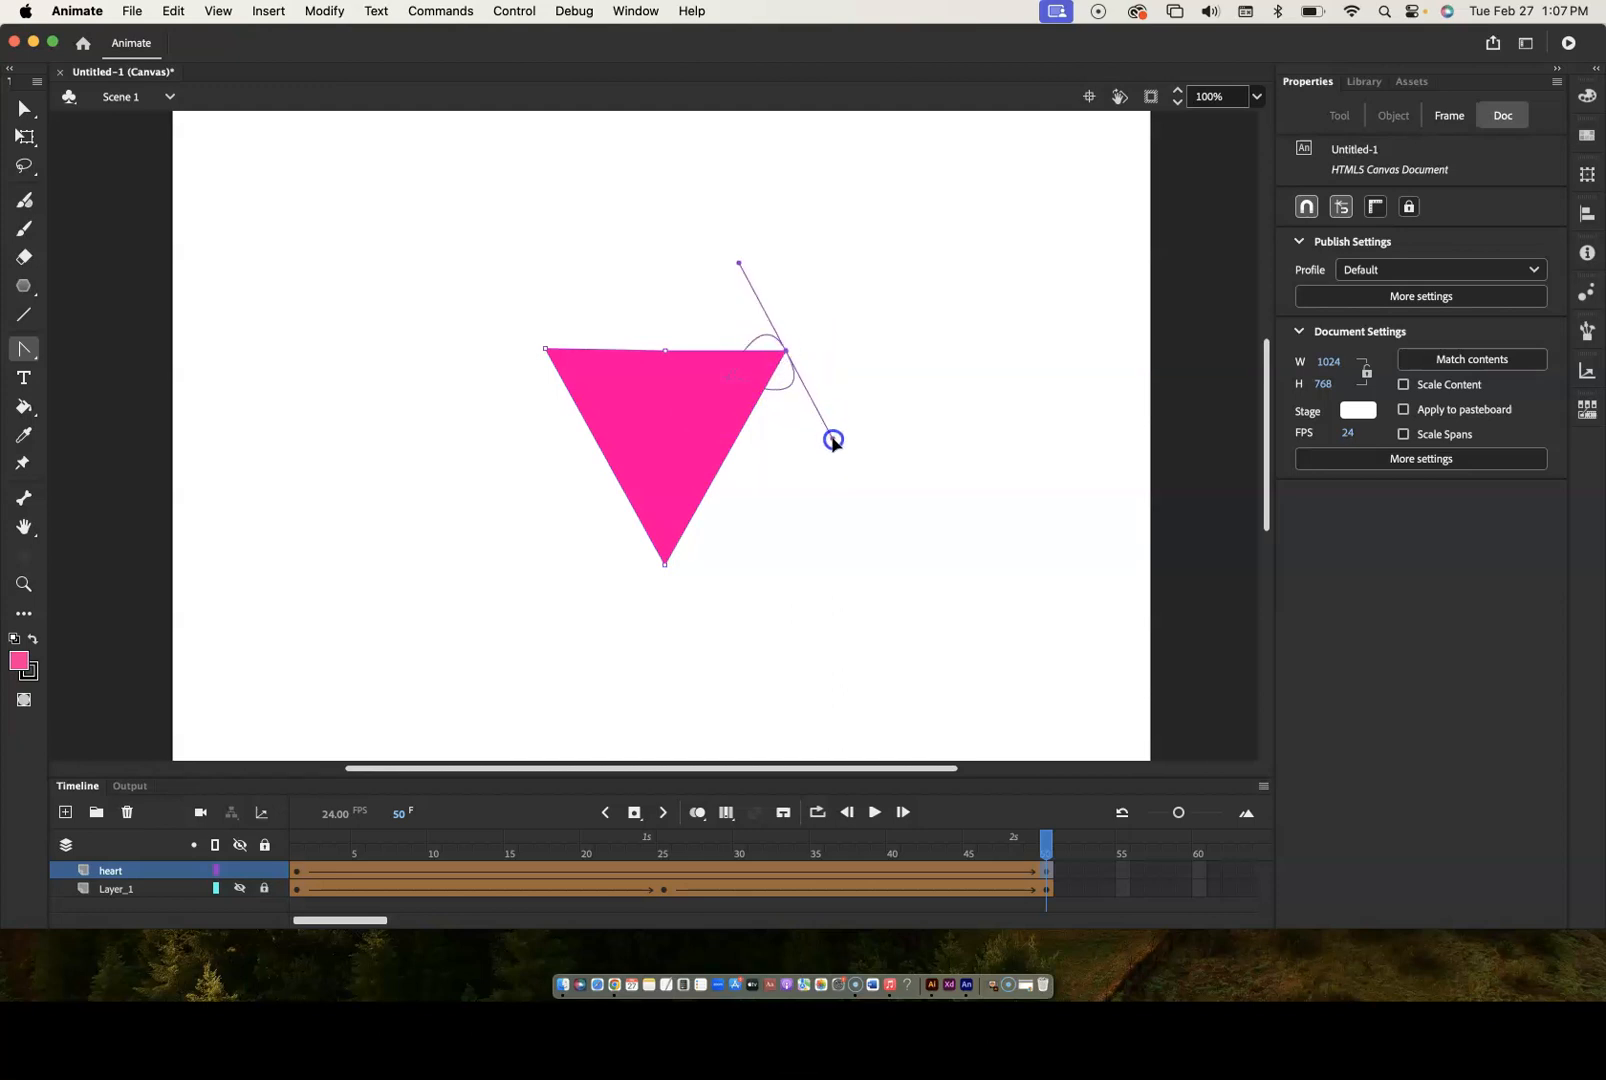
drag(834, 441, 839, 468)
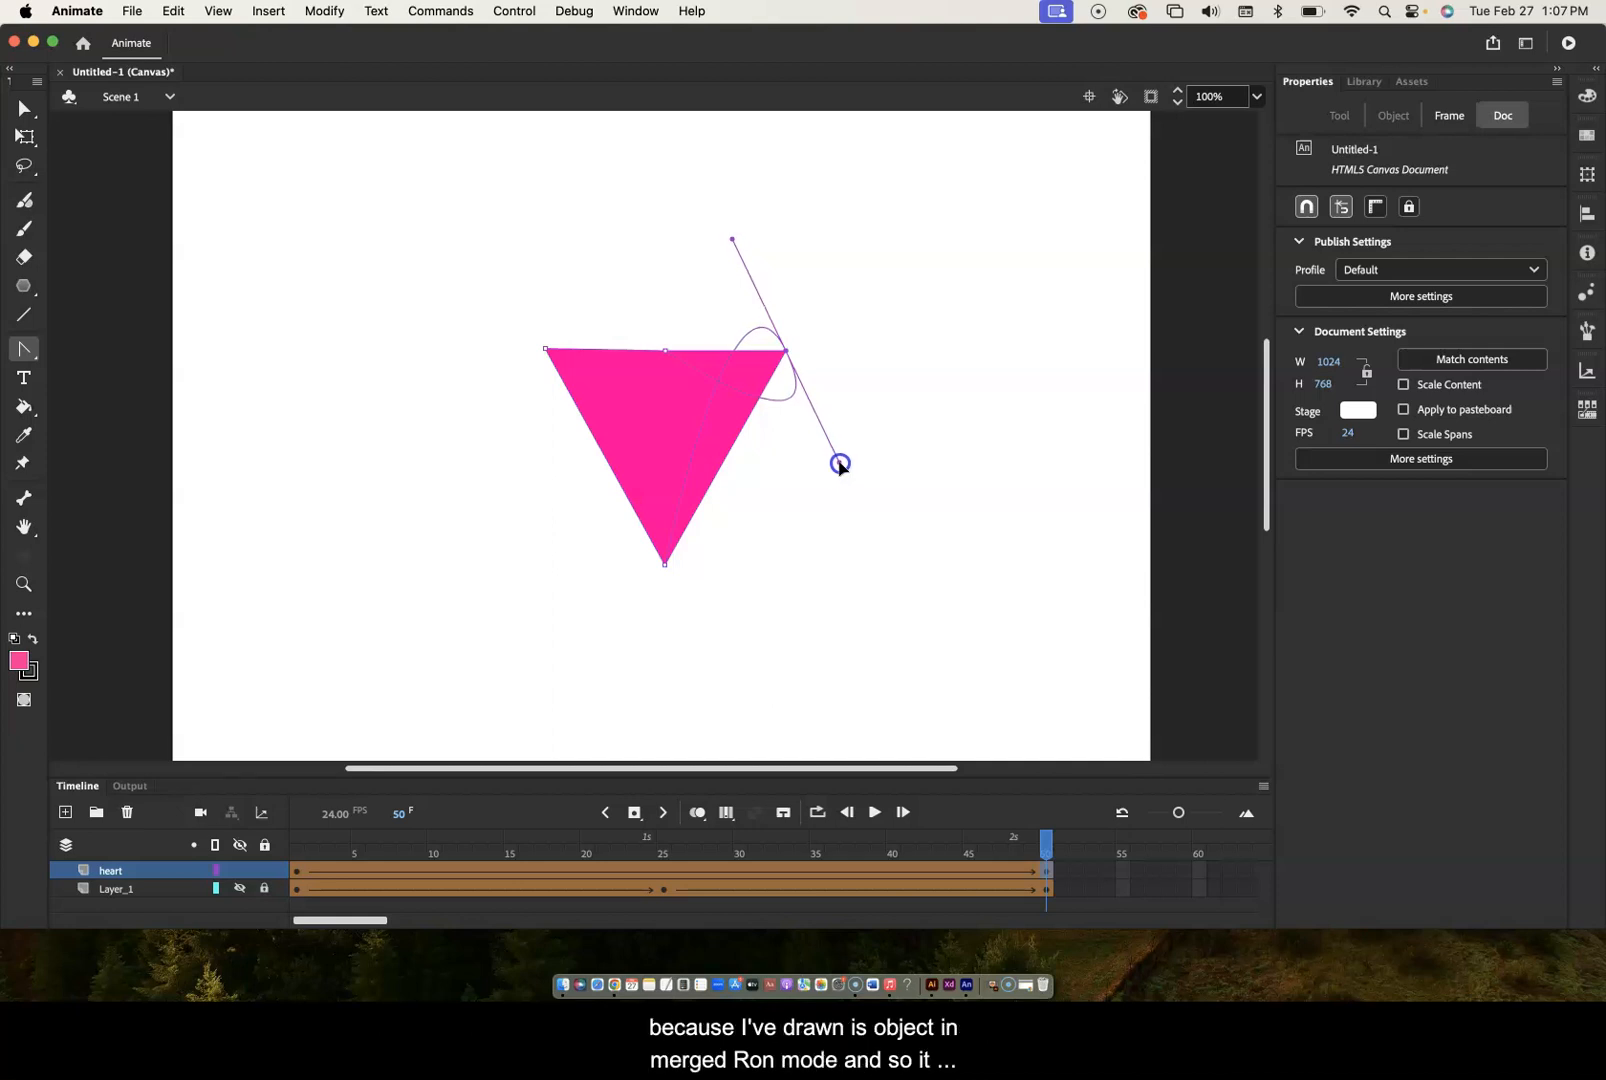
mouse_move(839, 465)
mouse_down()
mouse_move(706, 405)
mouse_move(663, 312)
mouse_move(742, 269)
mouse_move(681, 341)
mouse_move(827, 464)
mouse_move(896, 456)
mouse_move(858, 466)
mouse_up()
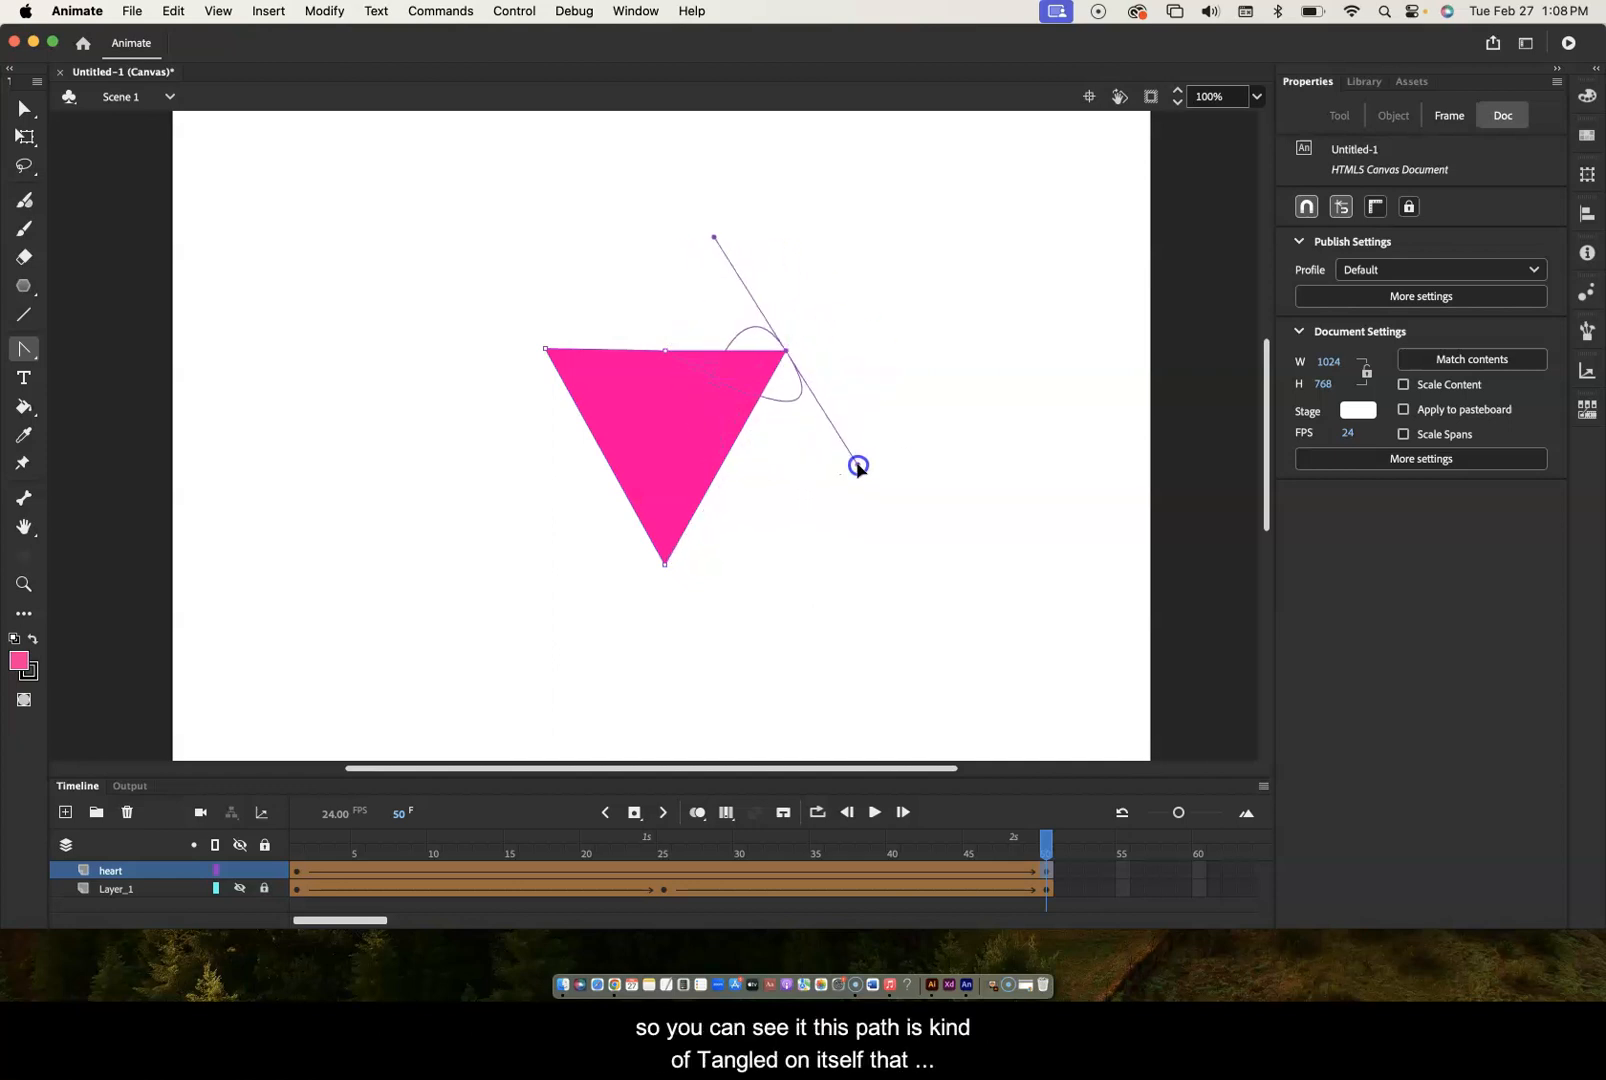
drag(857, 467, 741, 284)
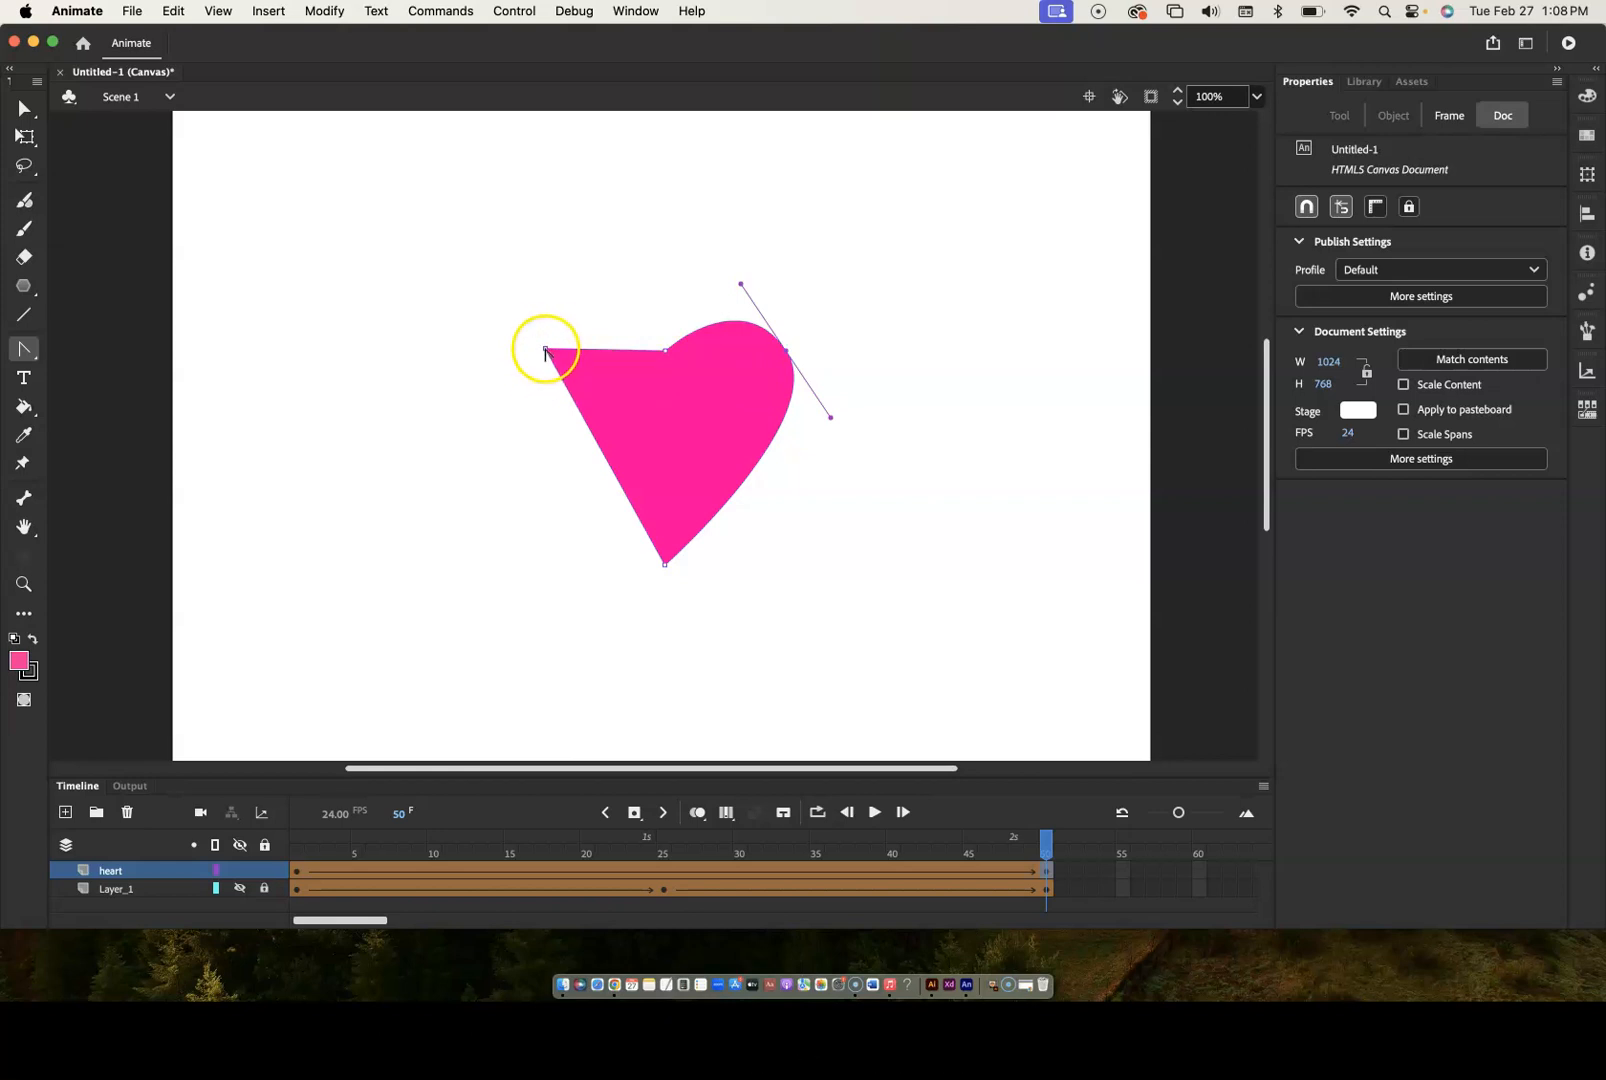
- Convert the upper-left corner into a curve point, pulling its handle down and outward to form the heart's left lobe
click(546, 349)
drag(546, 351, 499, 428)
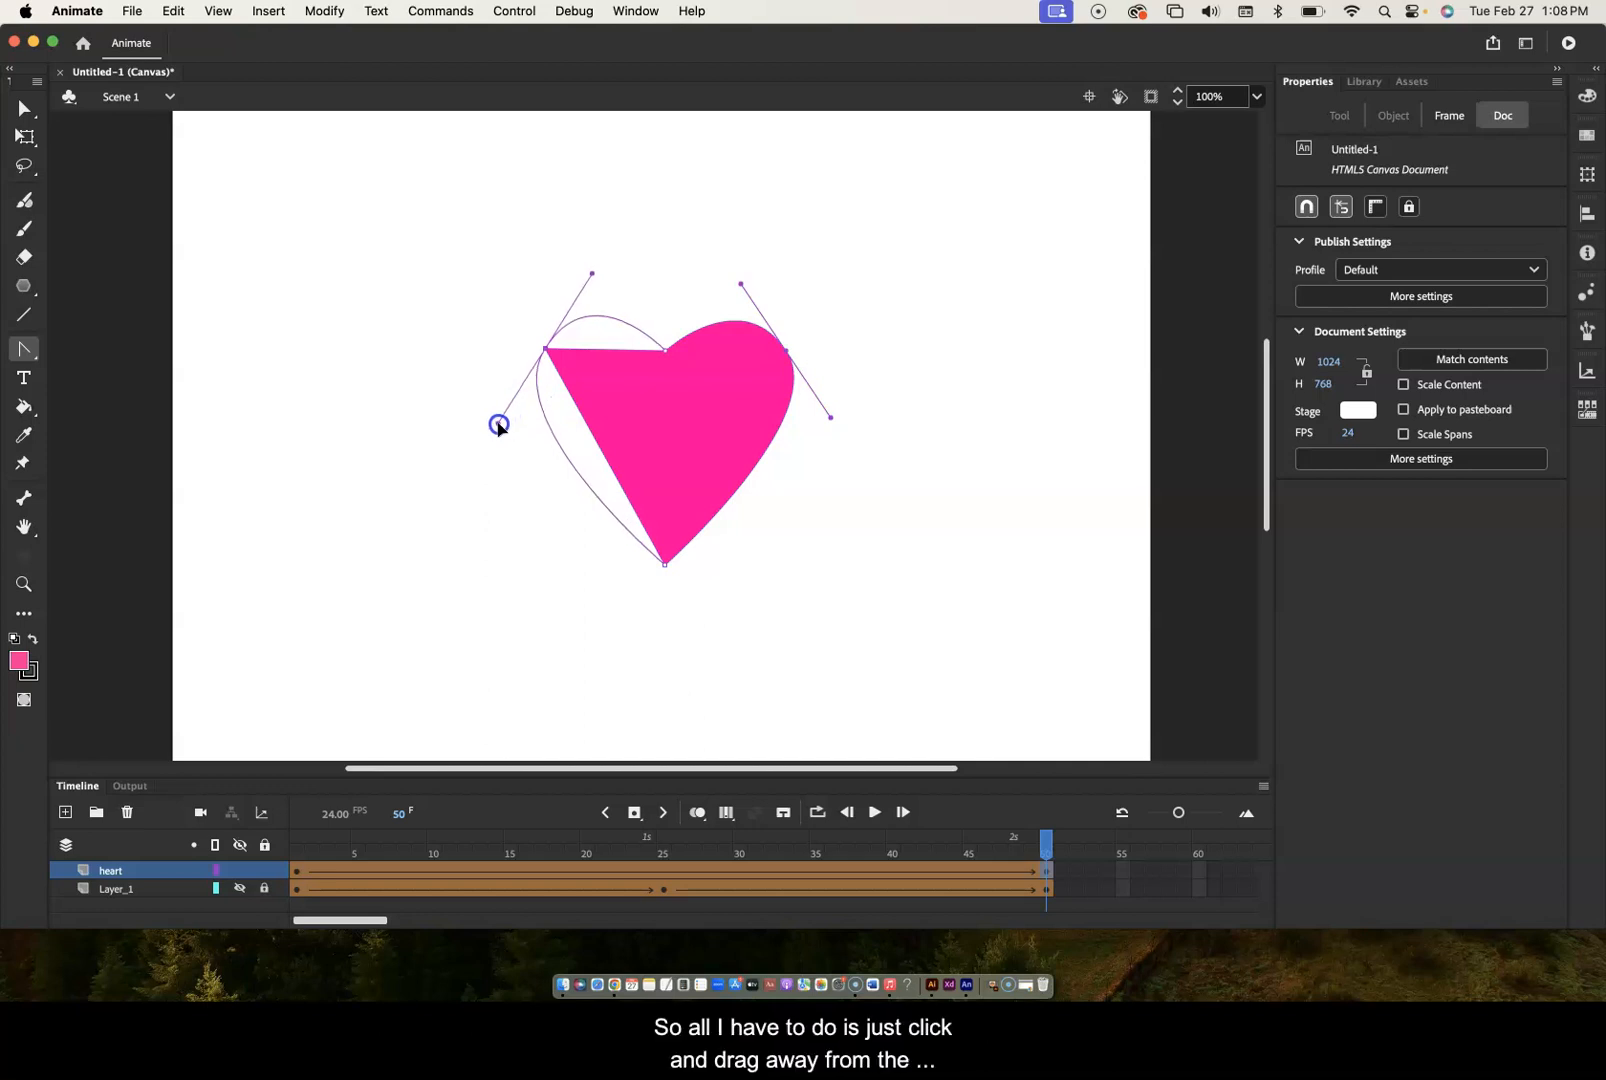
drag(498, 428, 494, 422)
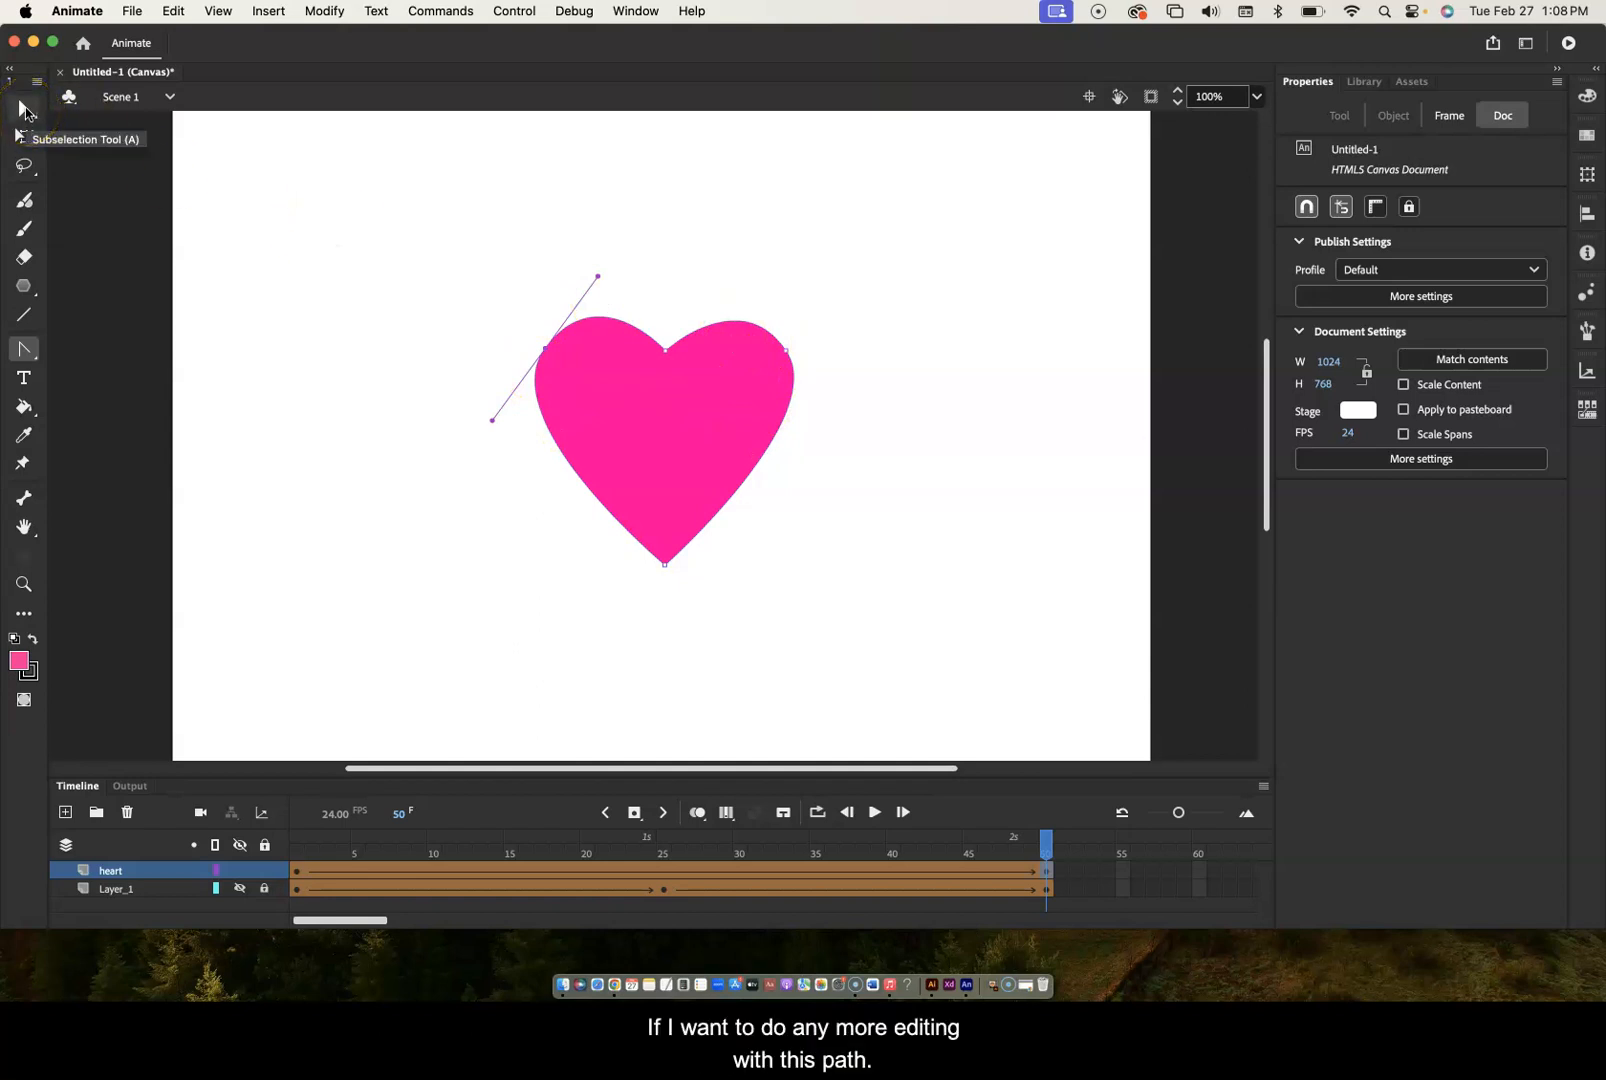
- Review the Subselection tool and the Pen tool variants available for editing the heart's path
click(25, 109)
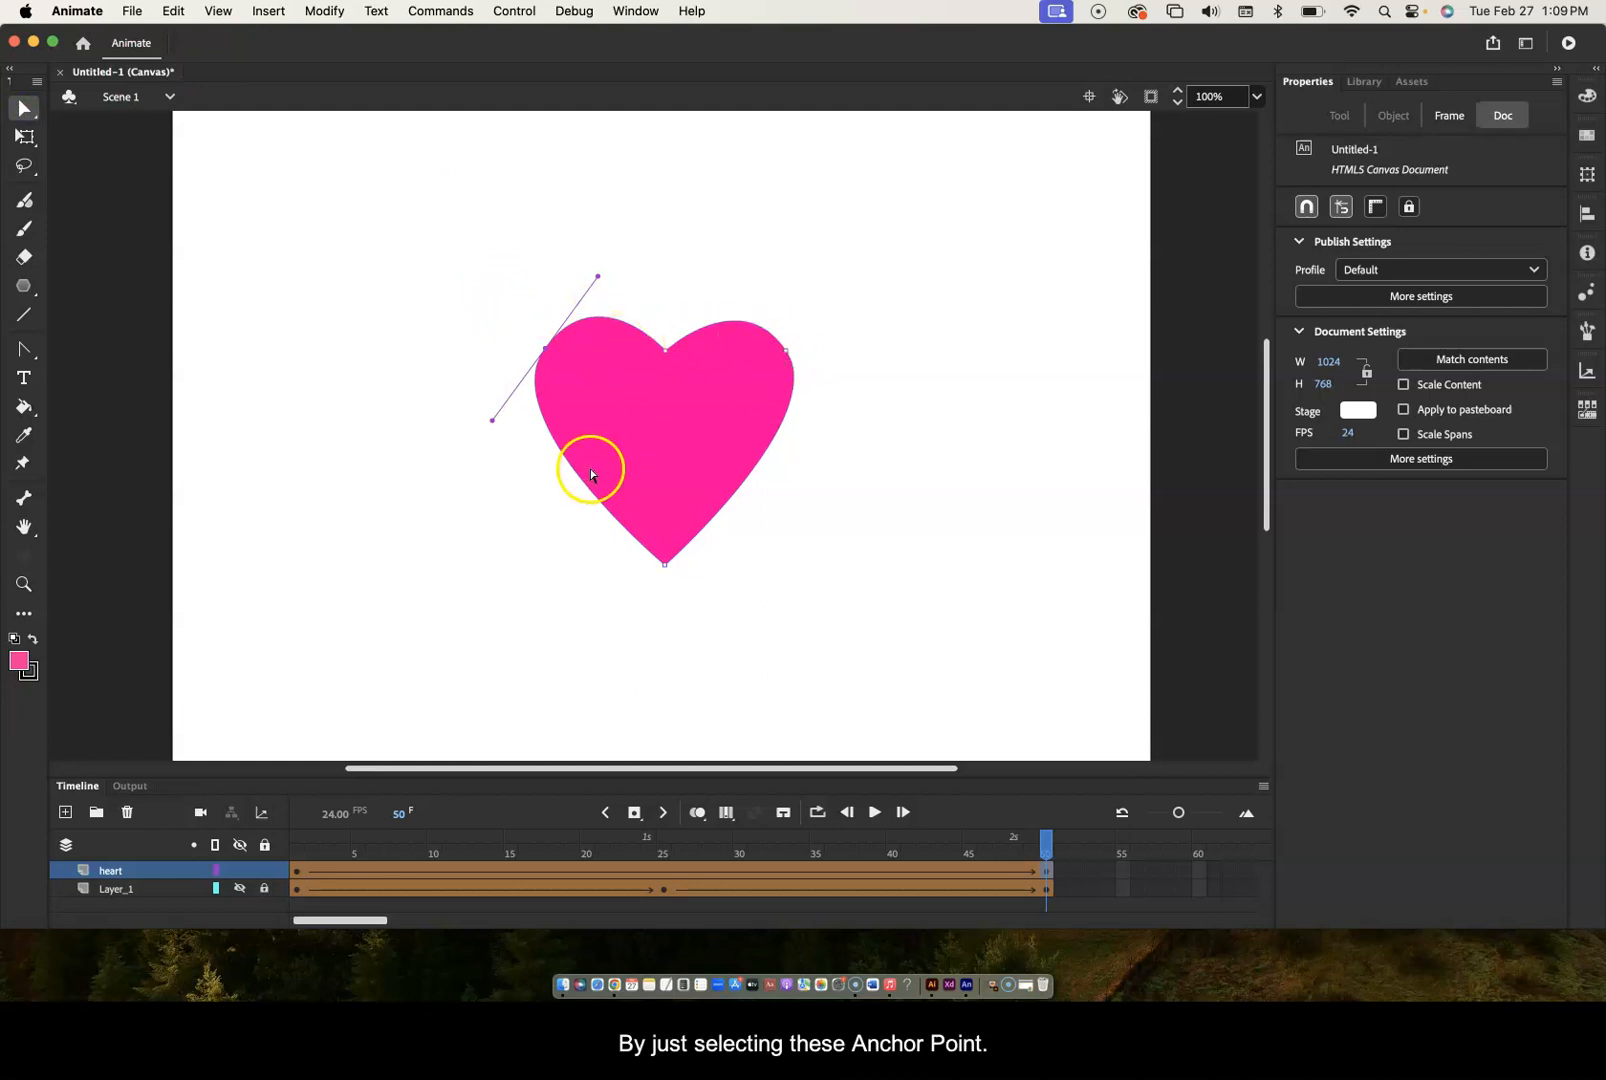
click(24, 352)
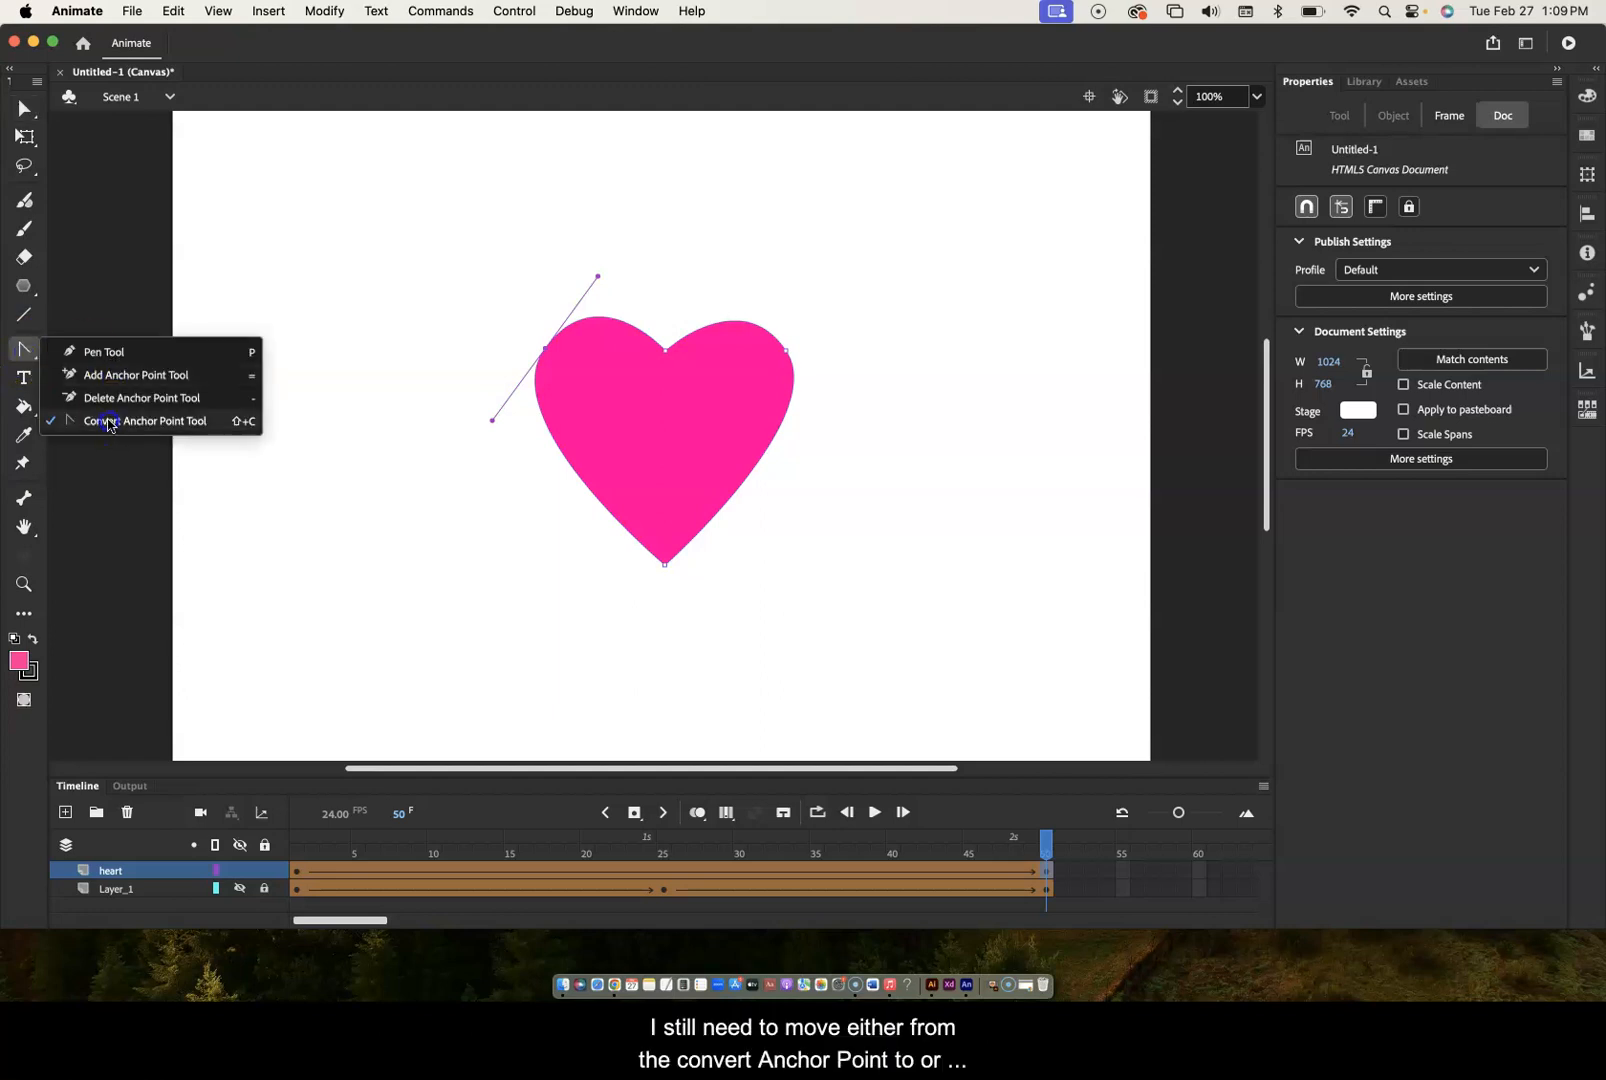
click(29, 350)
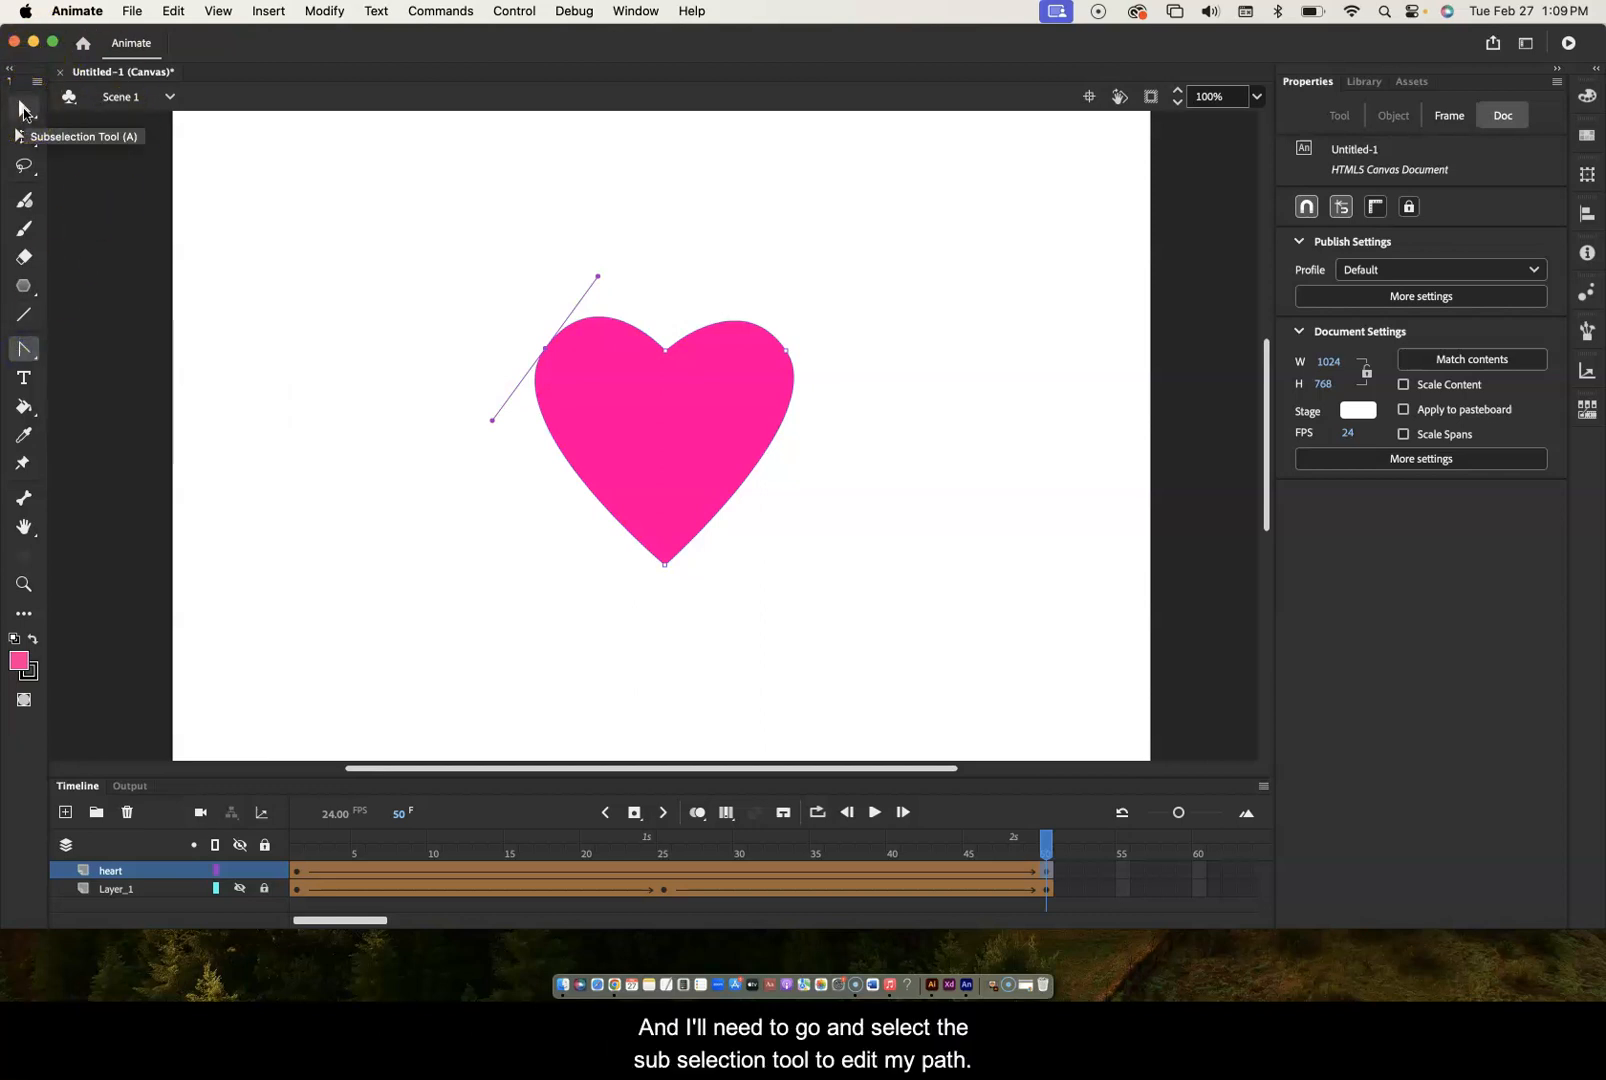
click(24, 112)
click(534, 362)
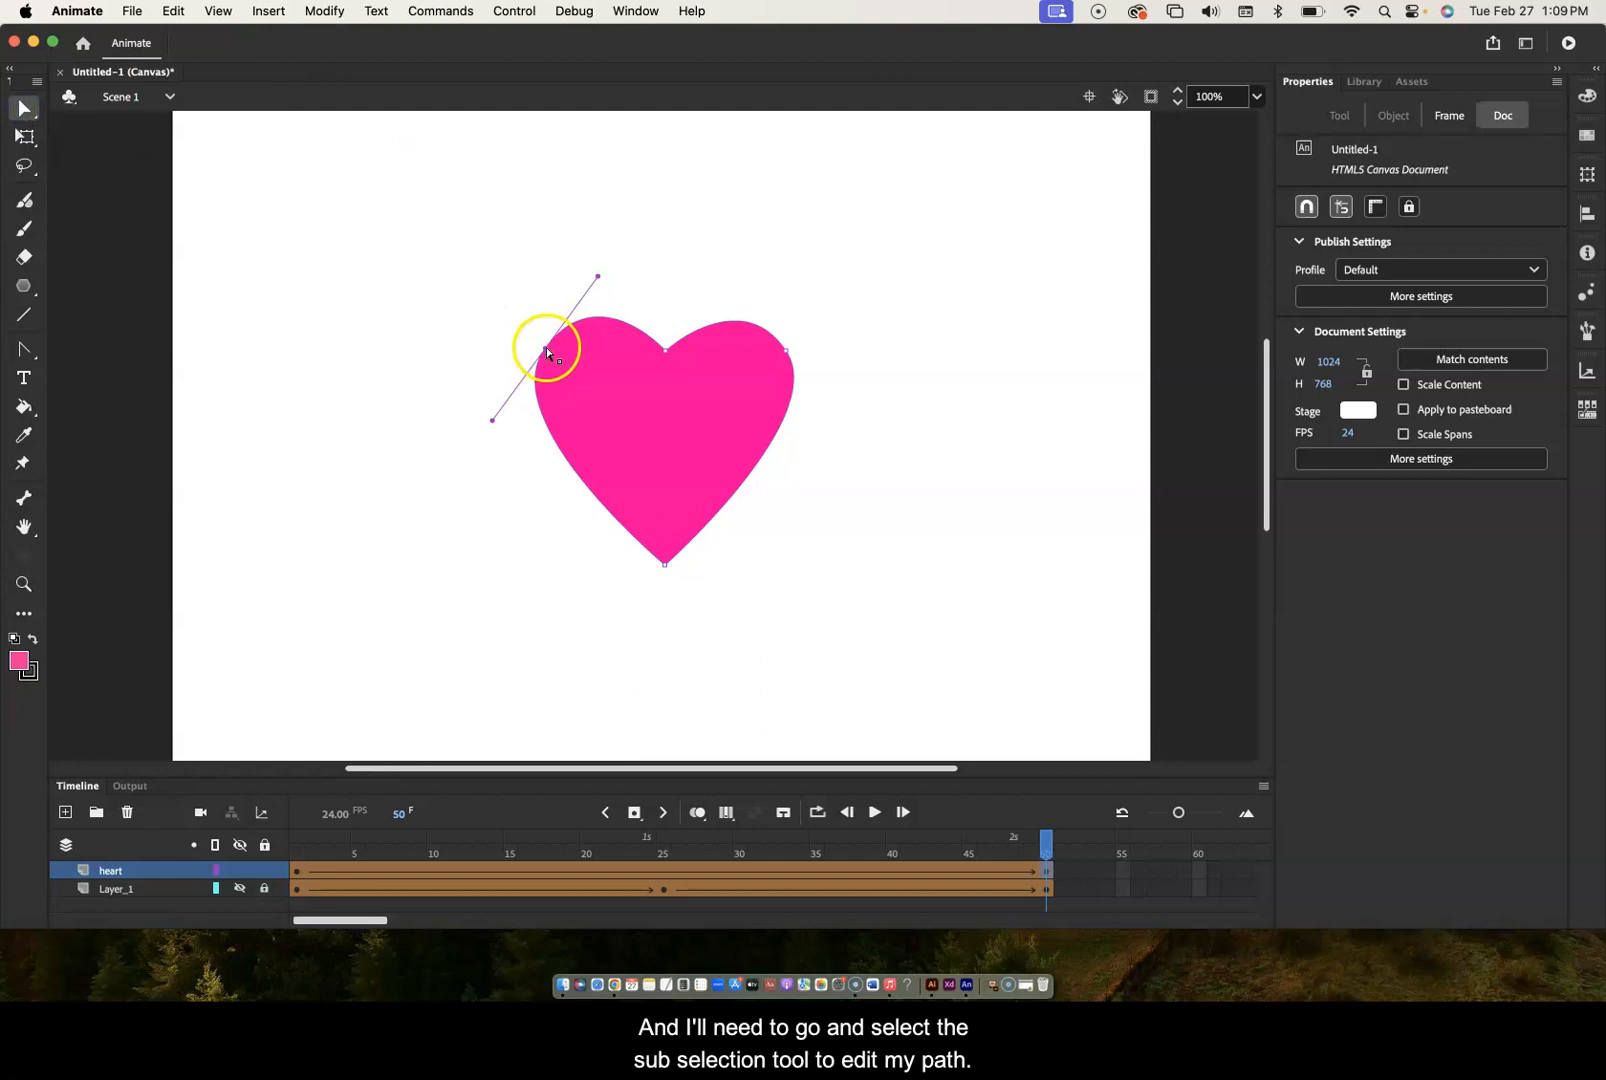
click(30, 349)
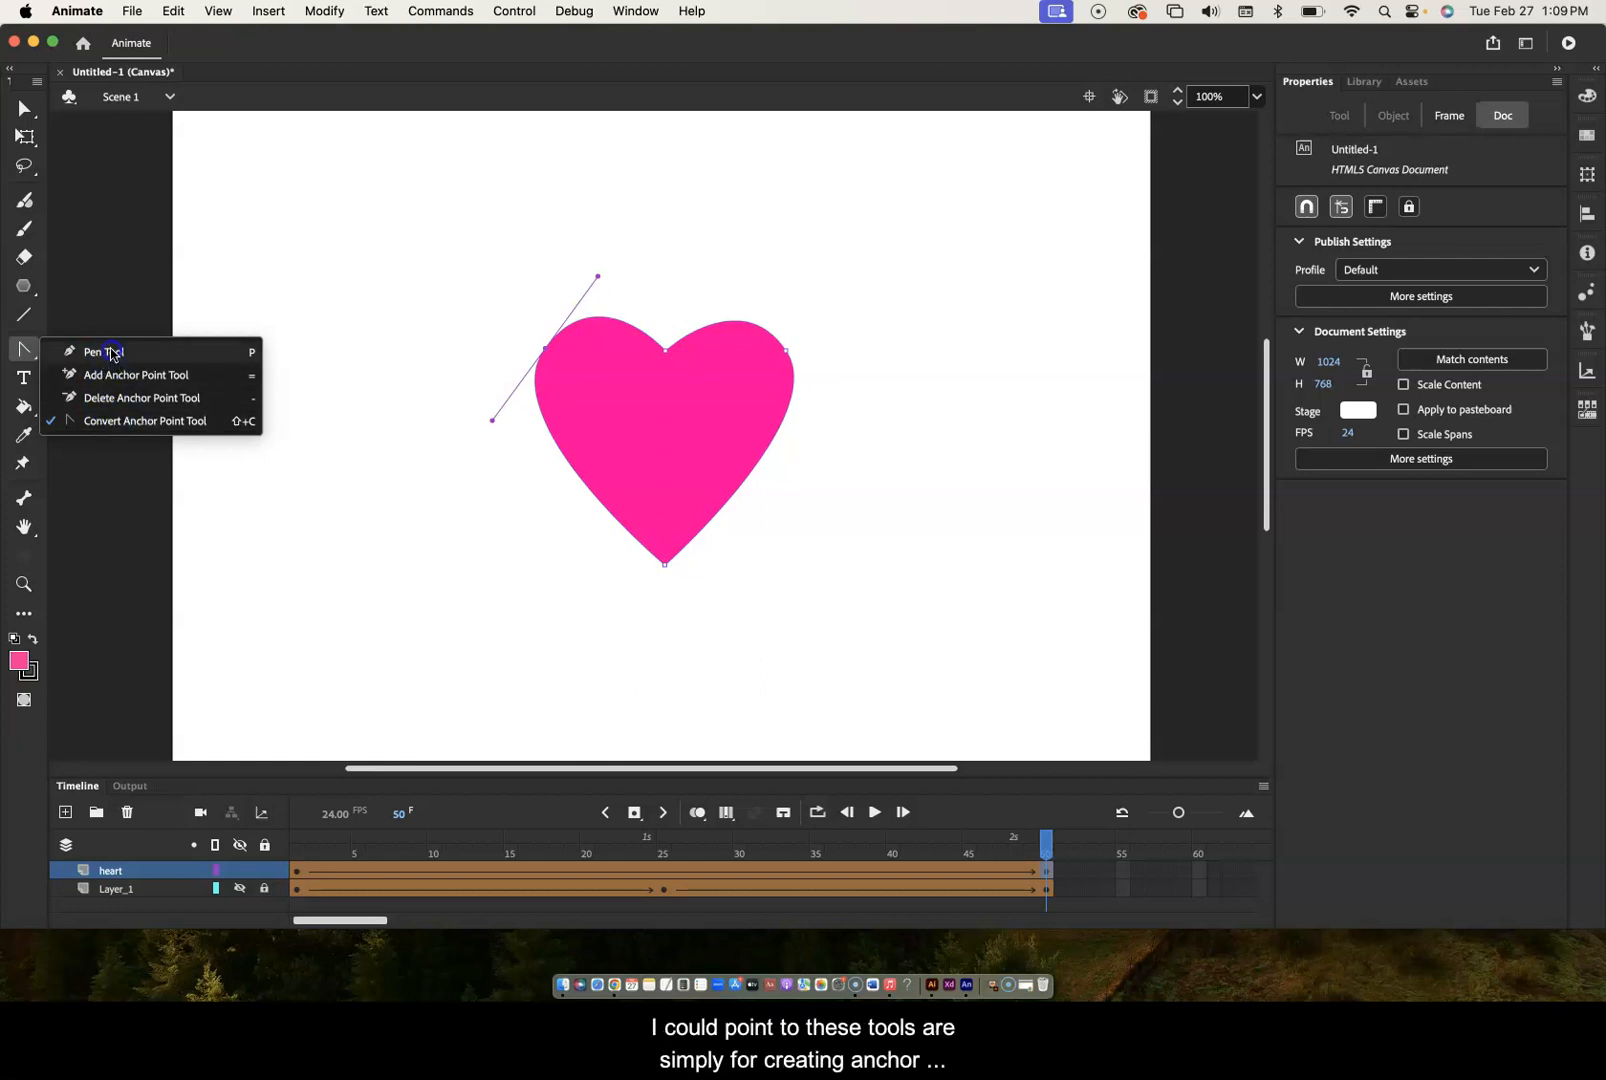
click(18, 350)
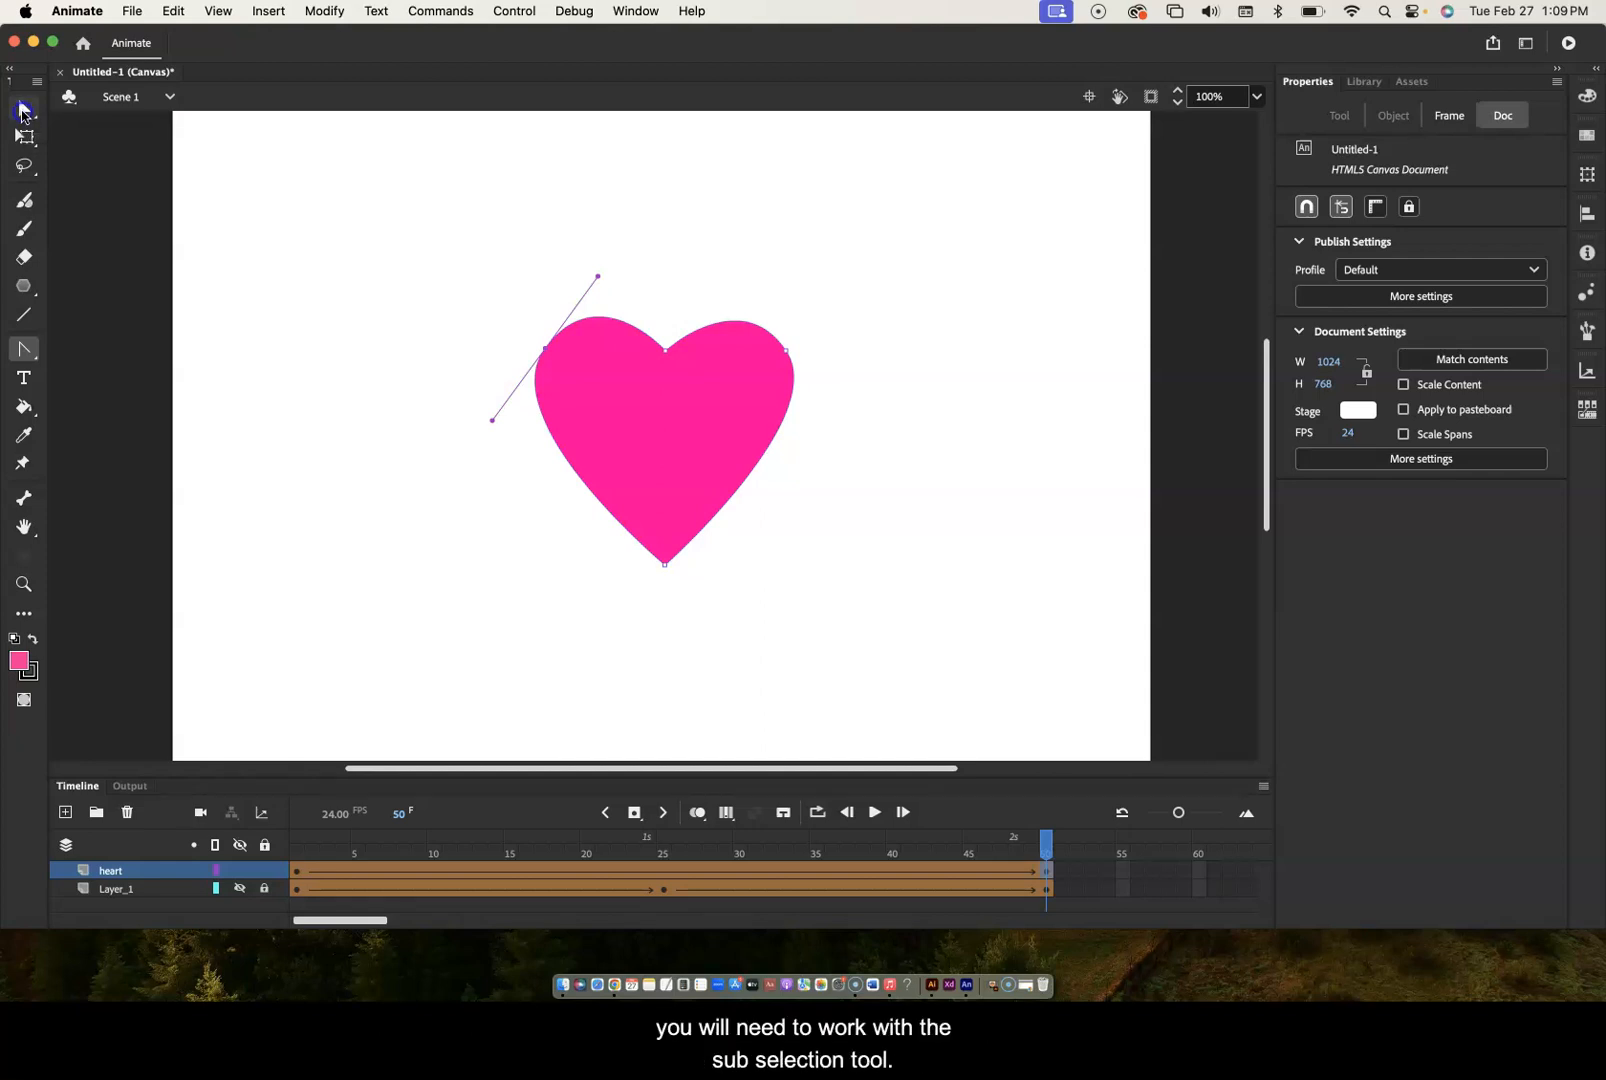
- Refine the heart's right lobe with the Subselection tool by slightly adjusting its anchor point and upper direction handle, and deselect the shape
click(22, 113)
click(109, 135)
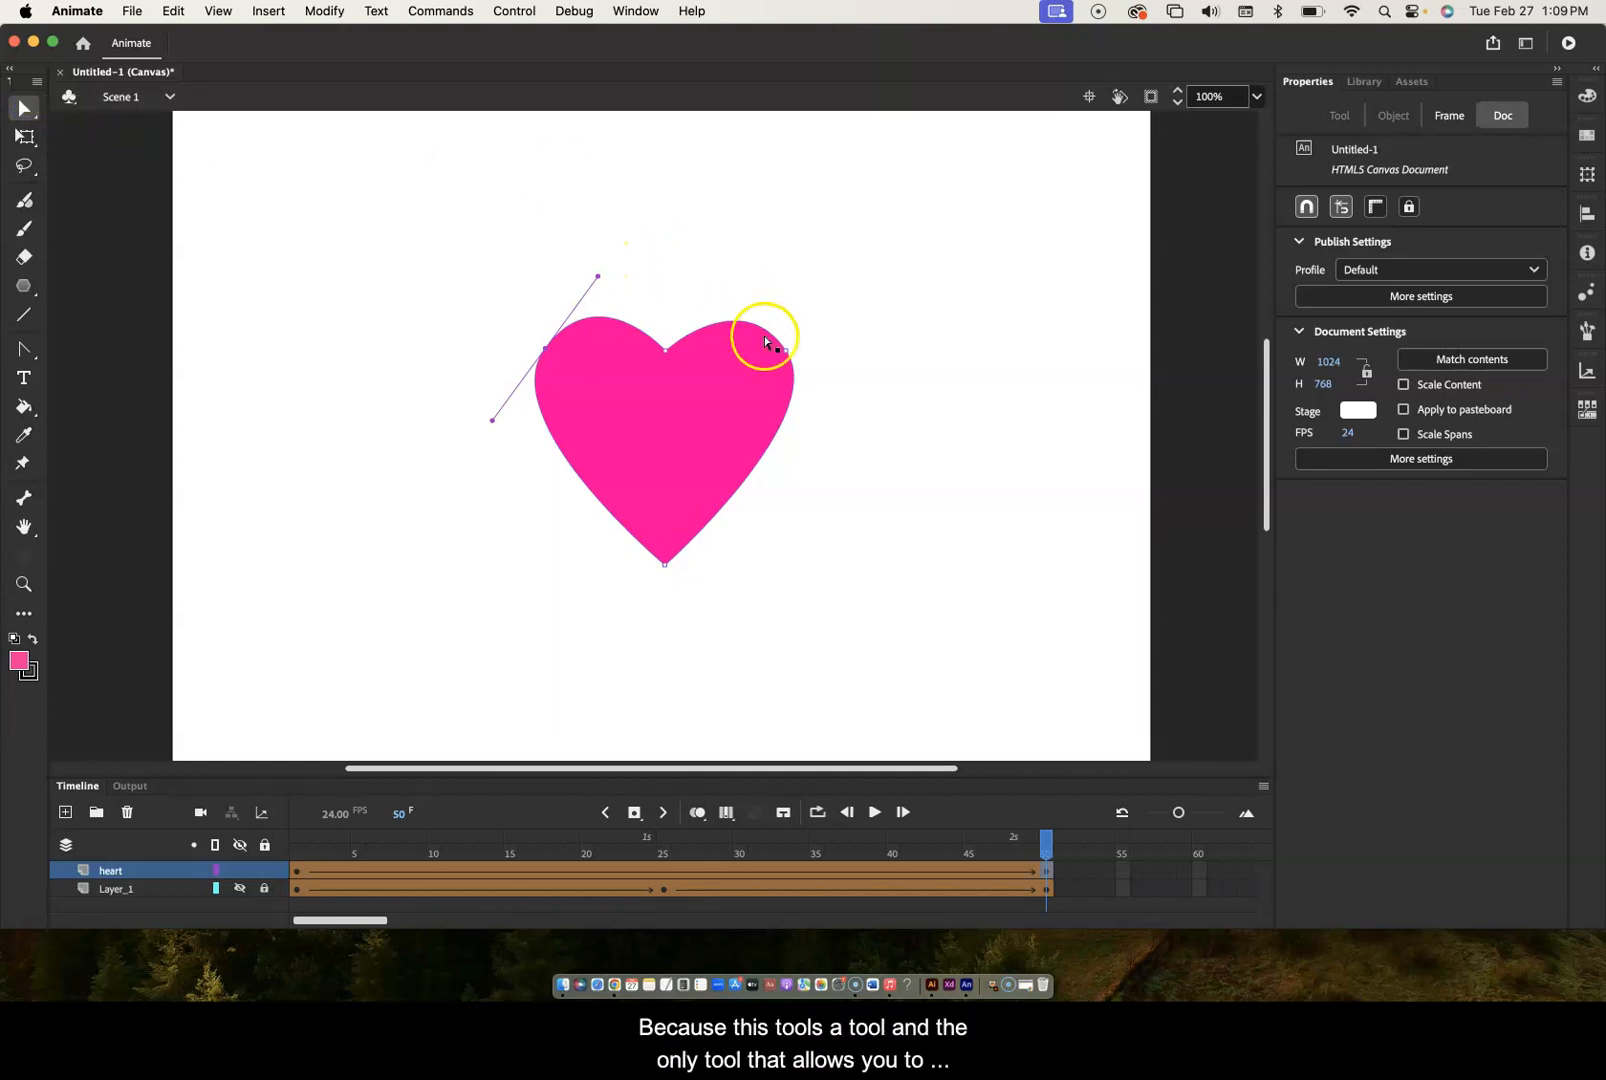
drag(787, 355, 790, 347)
drag(738, 280, 742, 280)
click(885, 337)
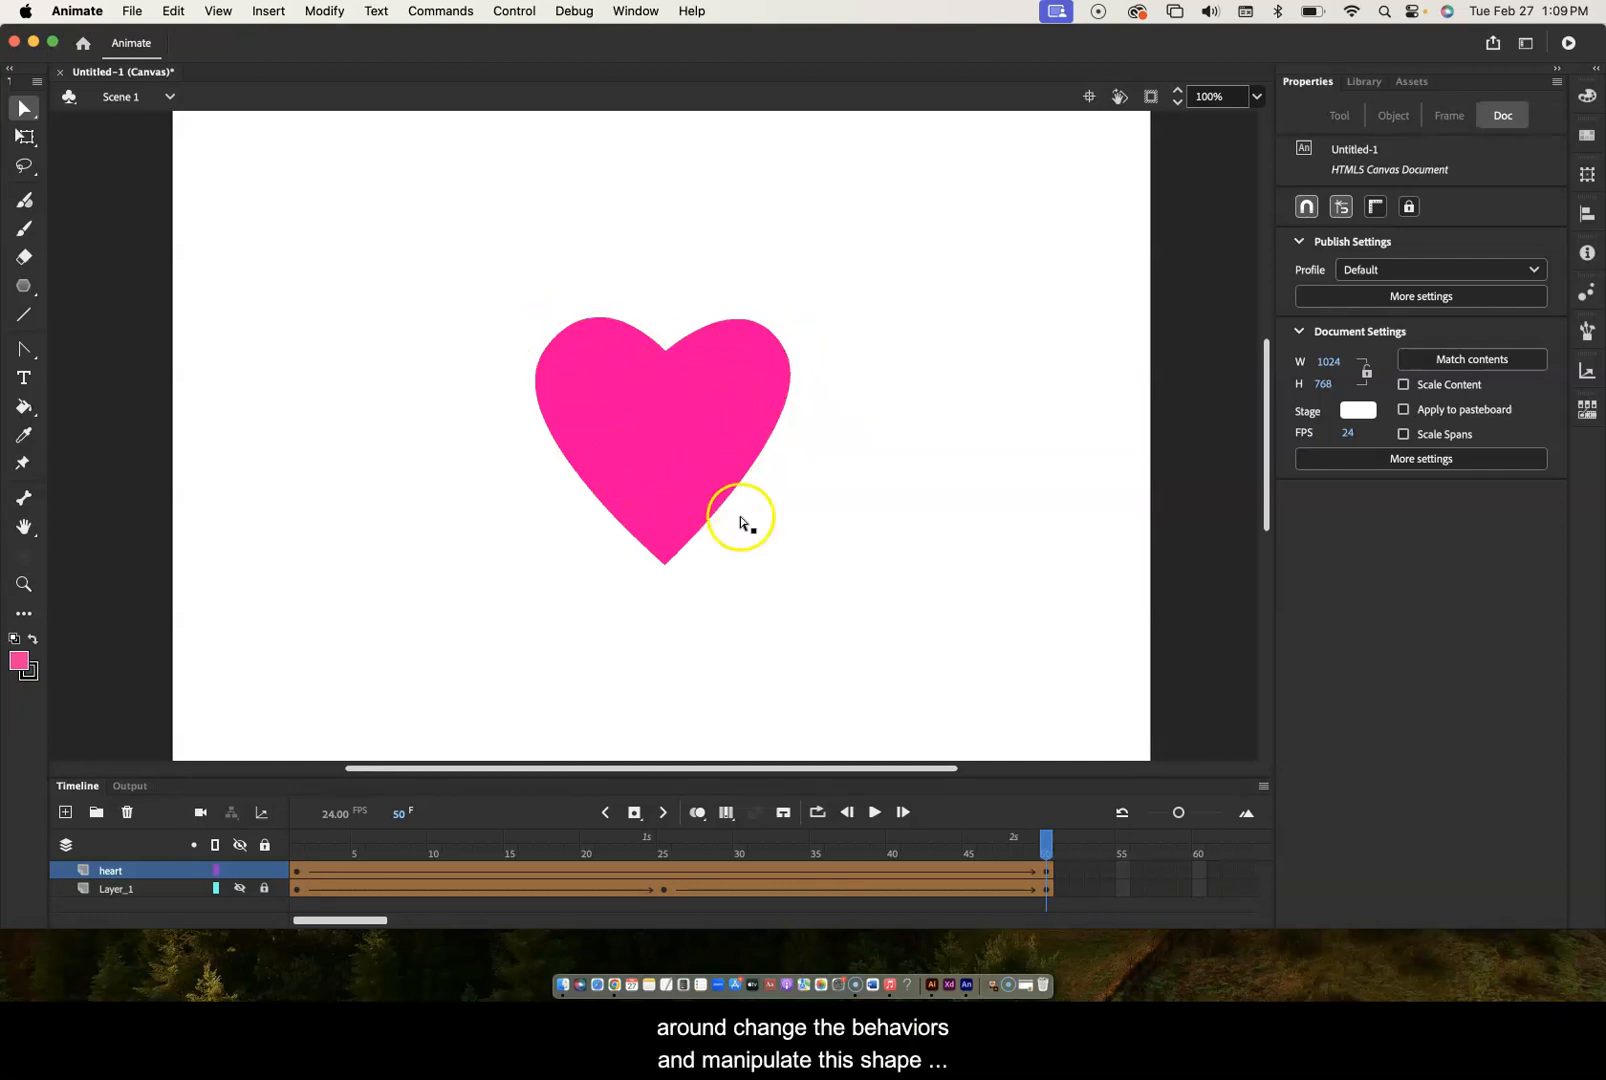
- Play the triangle-to-heart shape tween from frame 1 to preview the whole animation
drag(1047, 845, 277, 829)
click(297, 871)
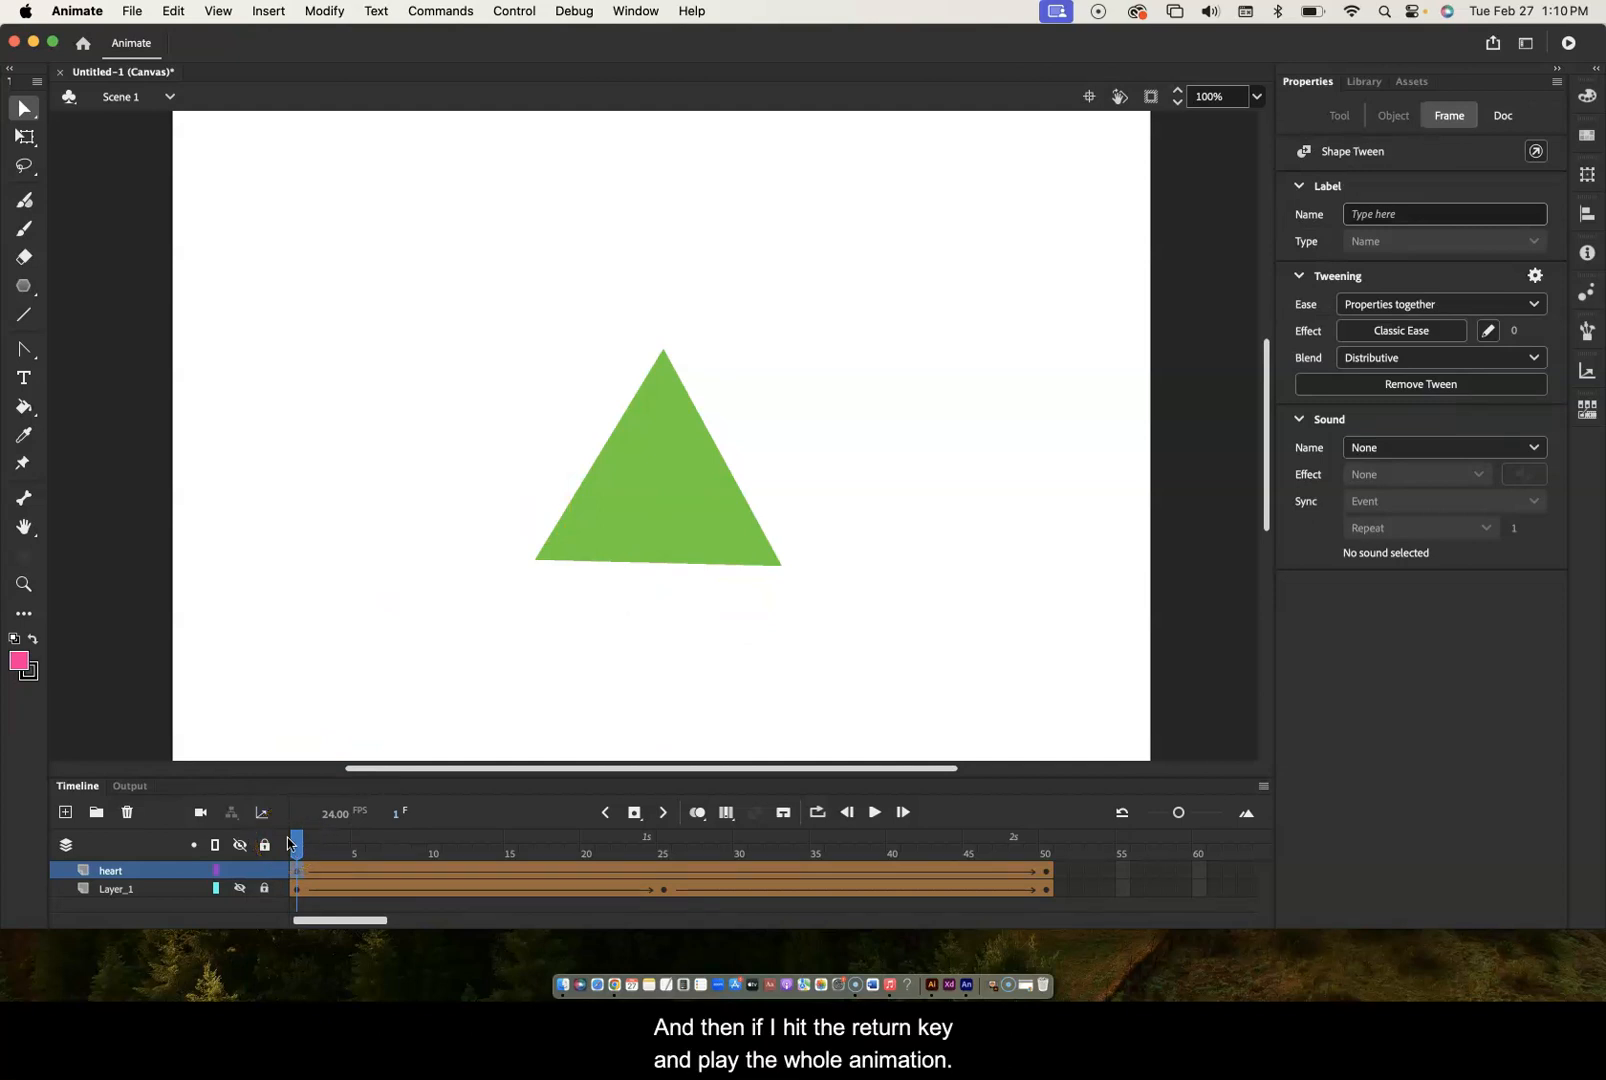
key(Return)
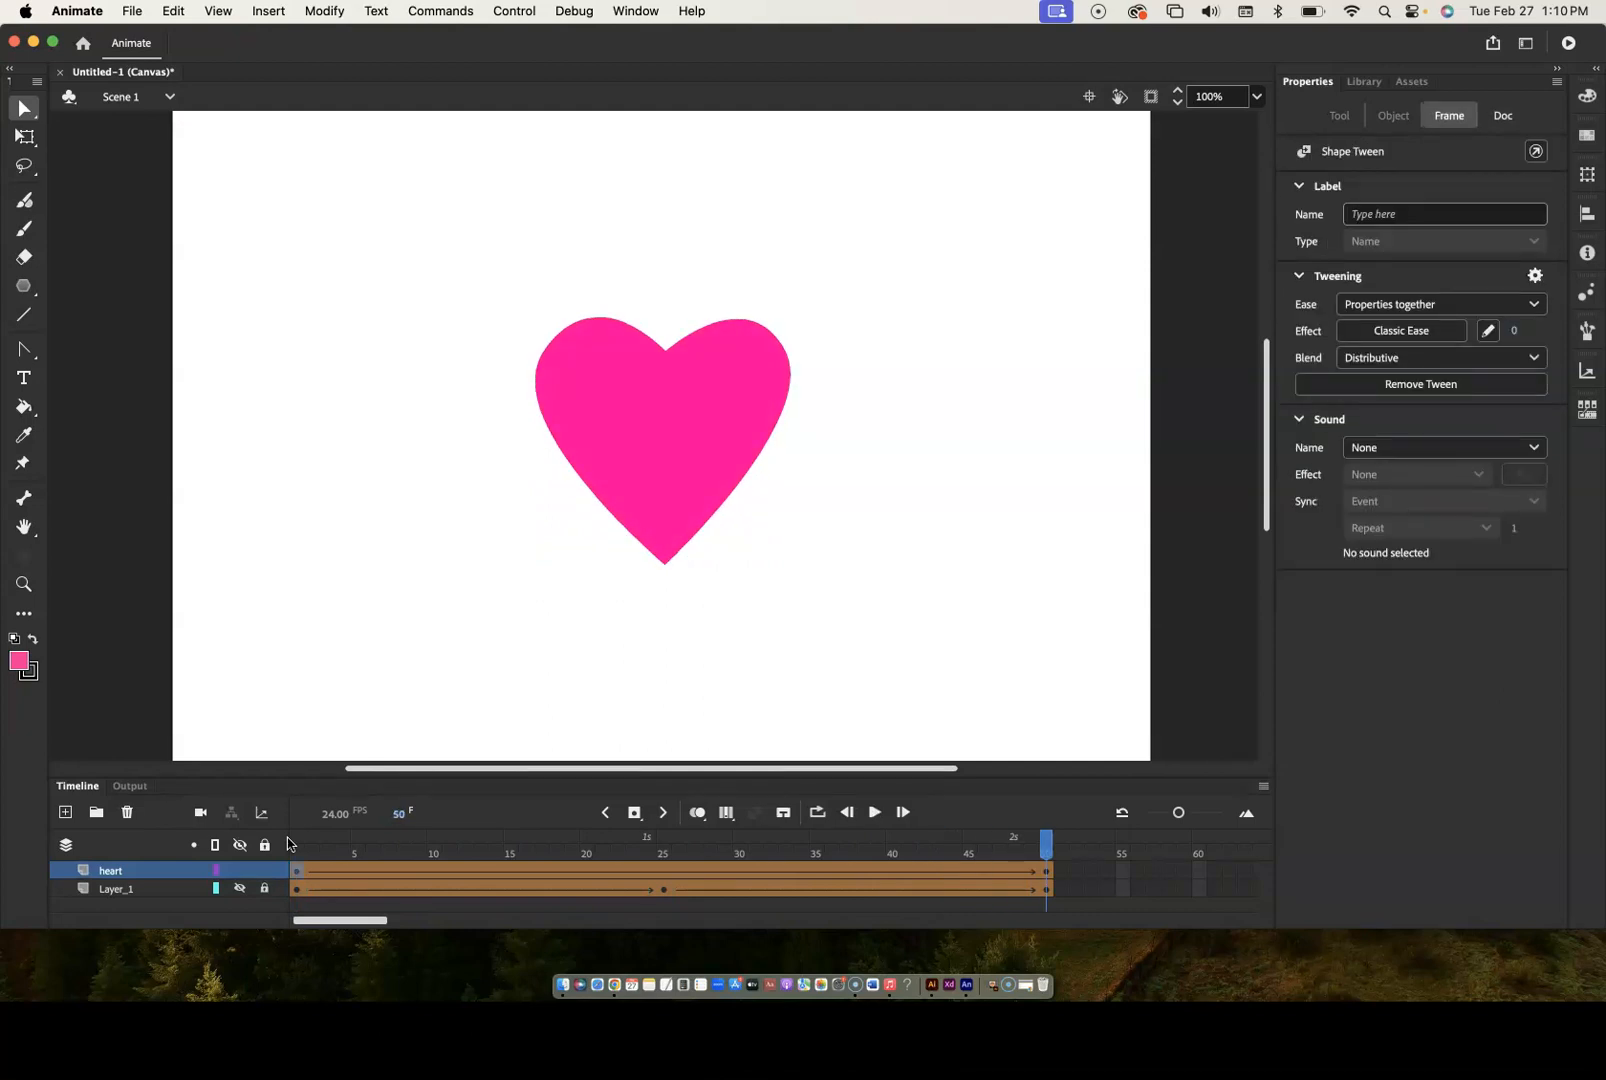
key(Return)
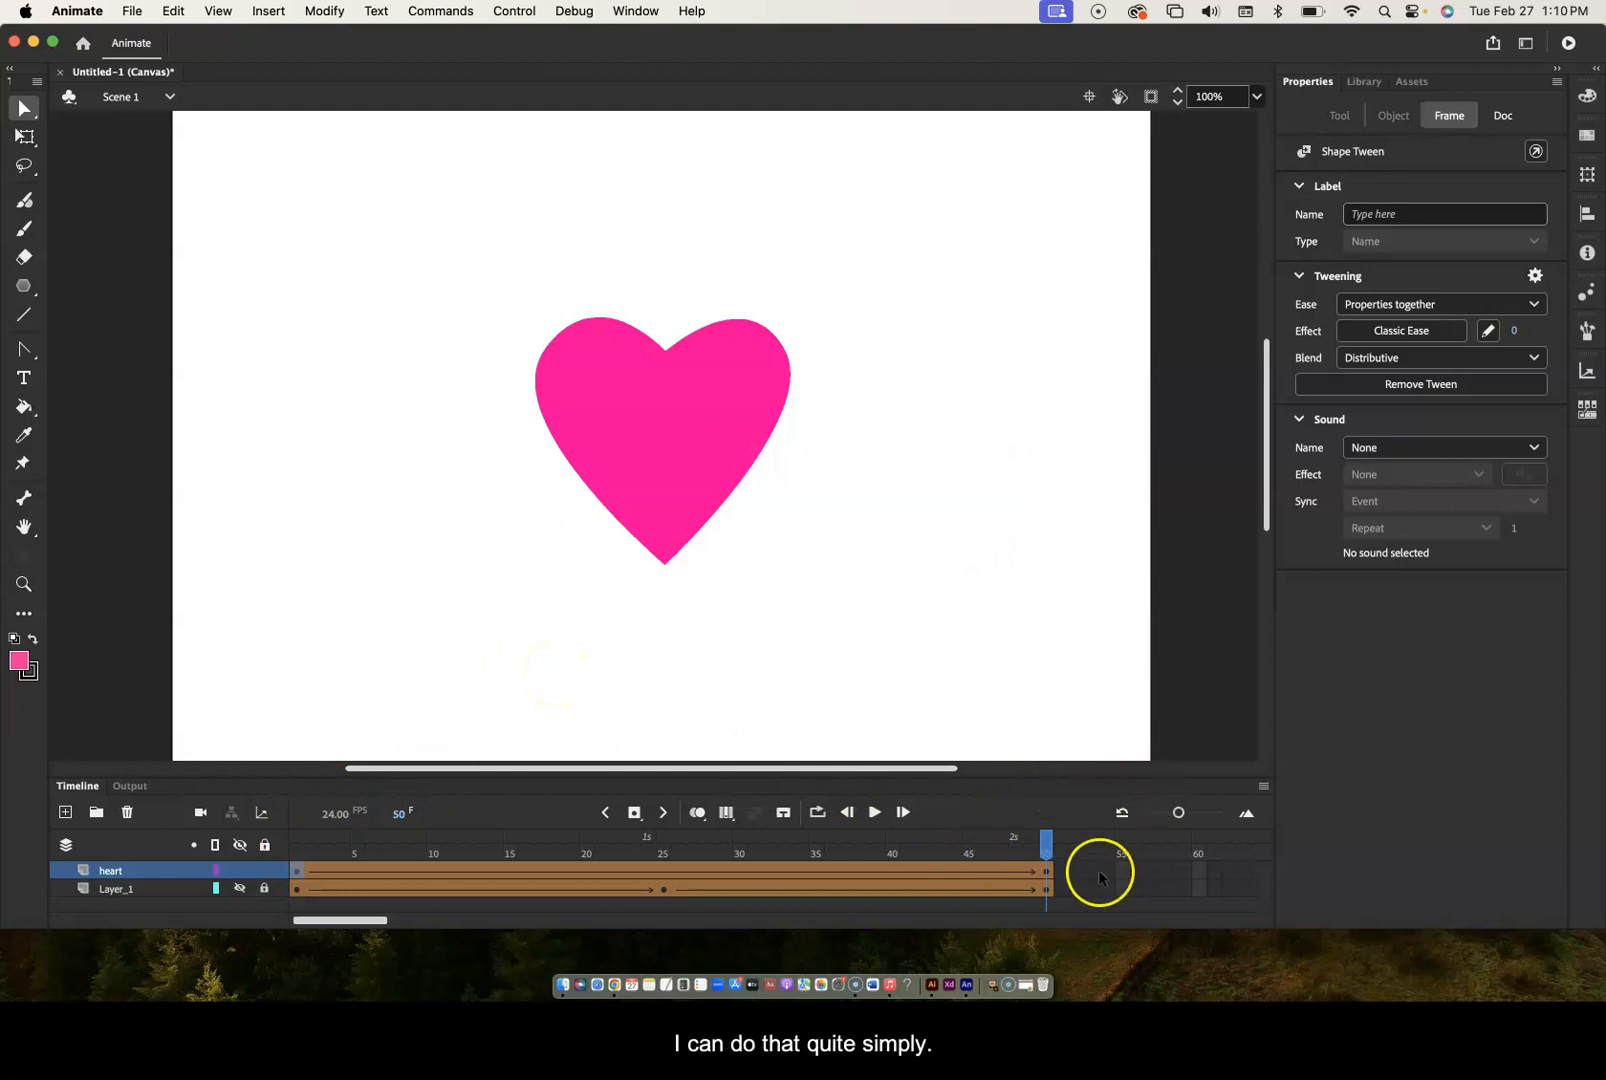
- Display the pink heart's anchor points at frame 50 with the Subselection tool
scroll(970, 858, right, 5)
scroll(970, 858, left, 3)
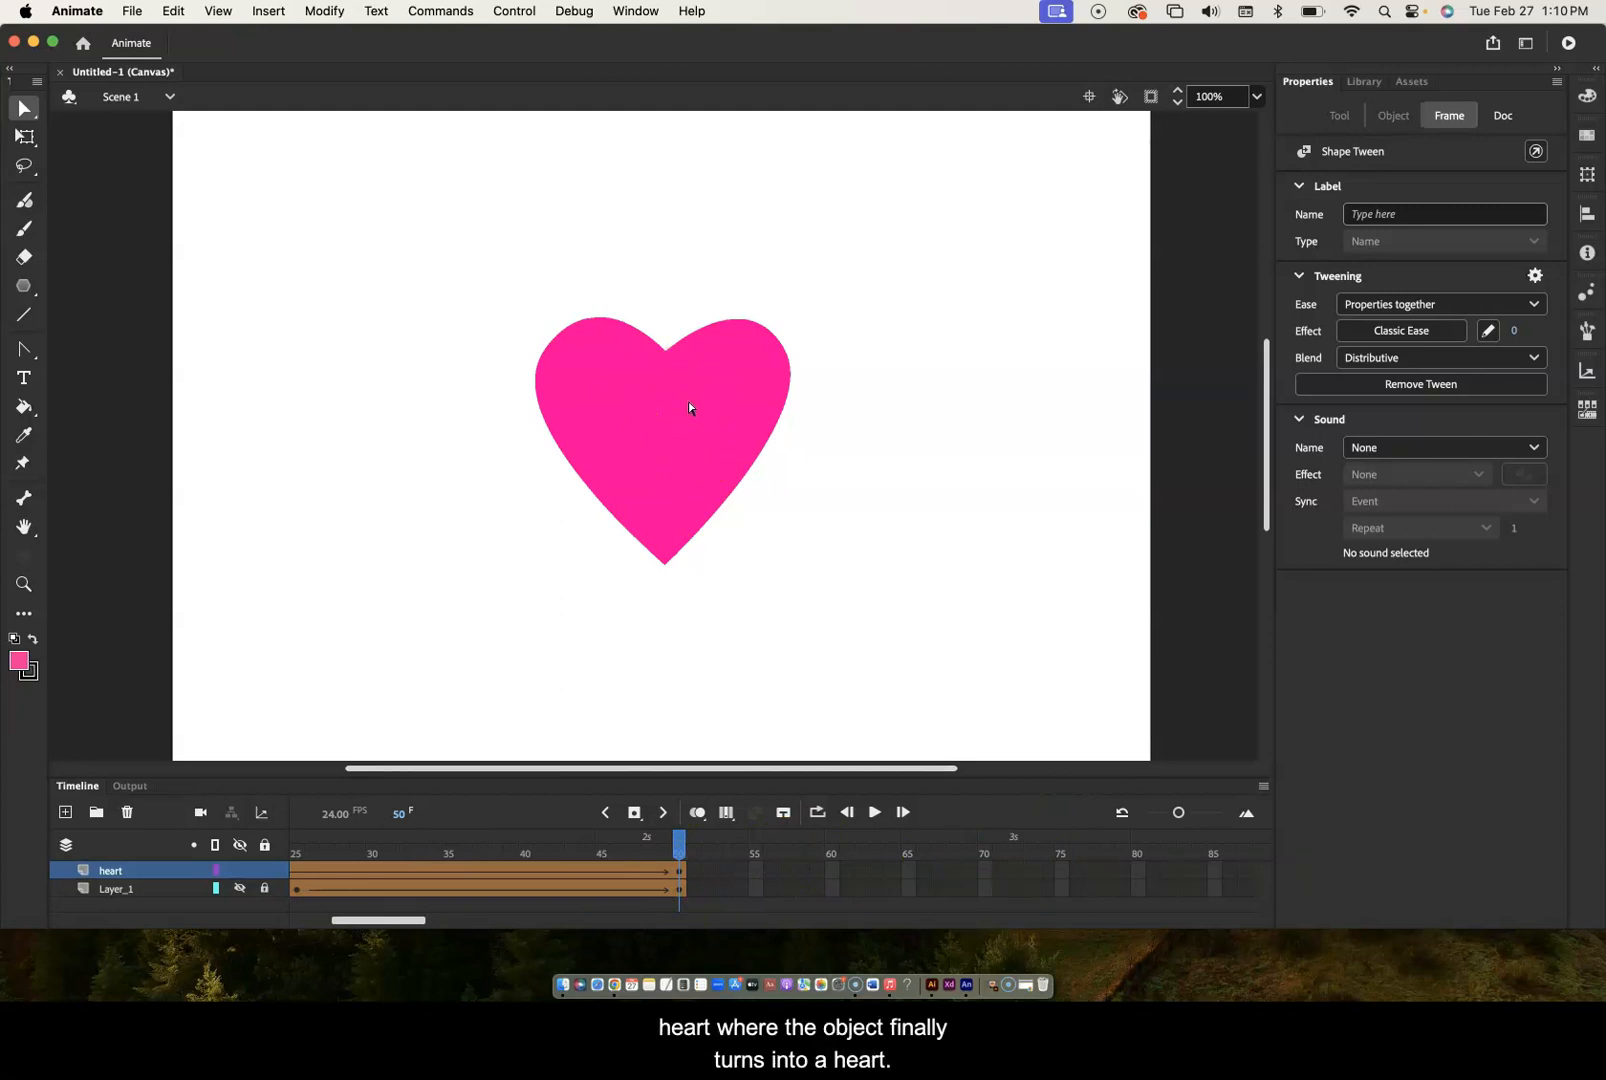
click(770, 336)
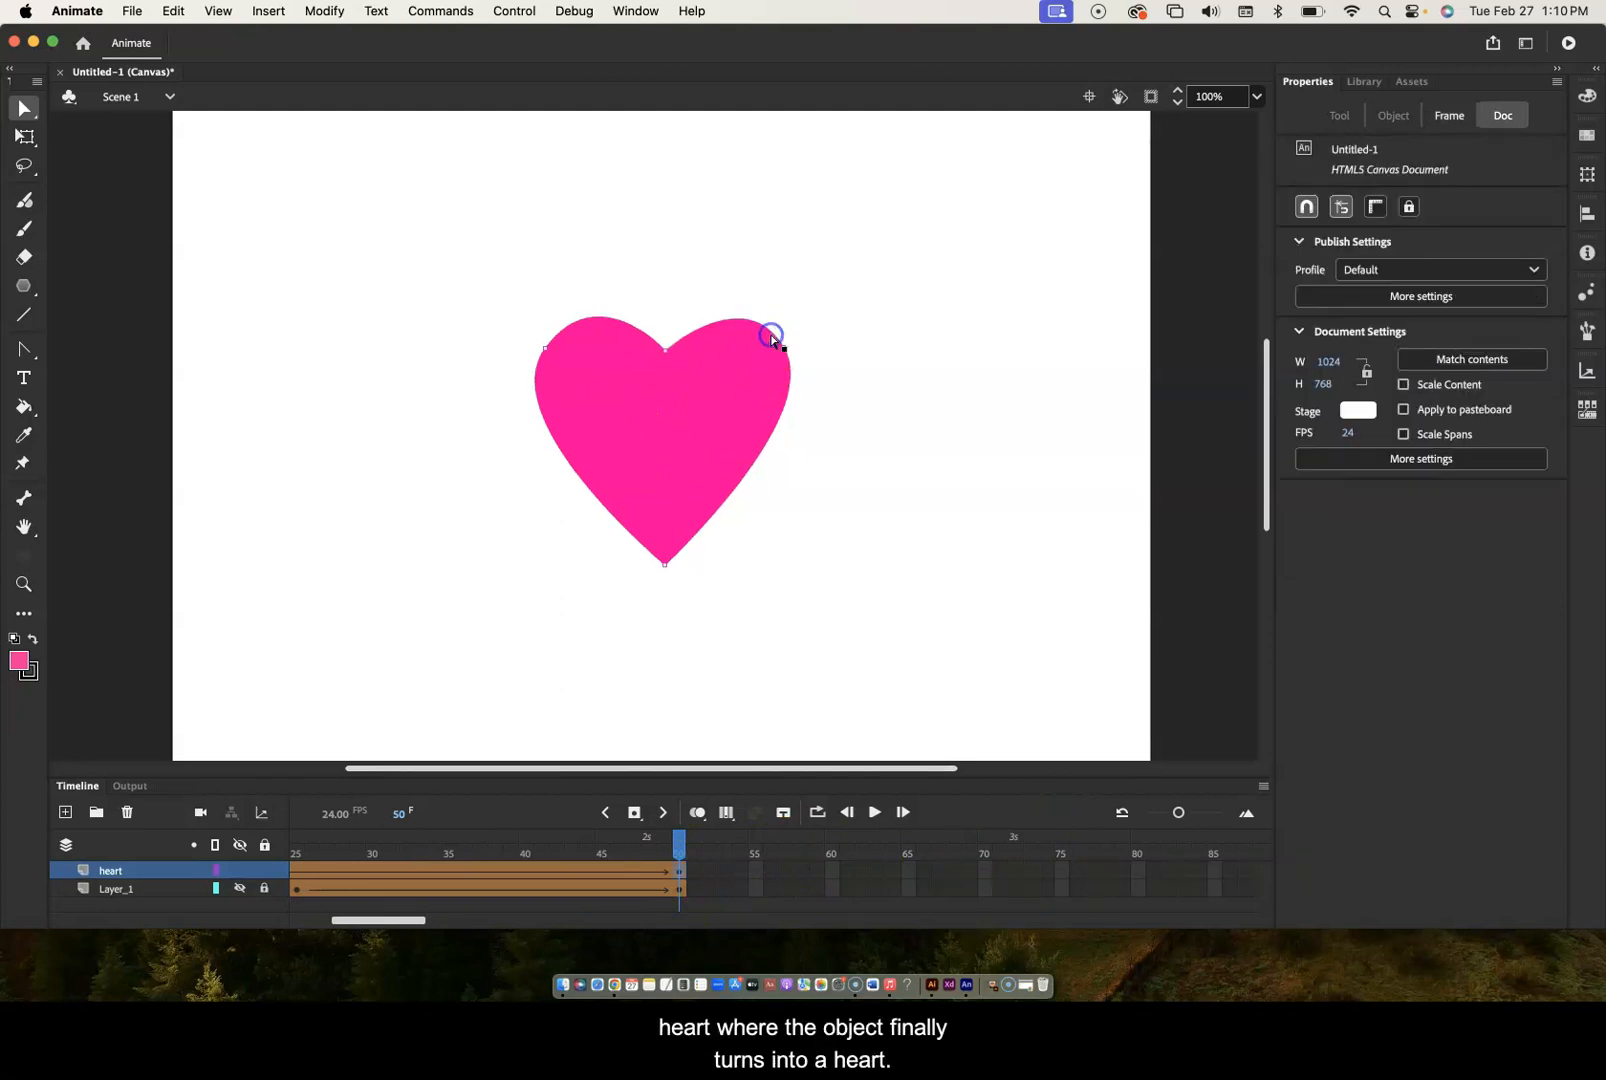
- Adjust the curve handle of the heart's upper-right anchor point at frame 50 so the right side bulges slightly outward
click(783, 347)
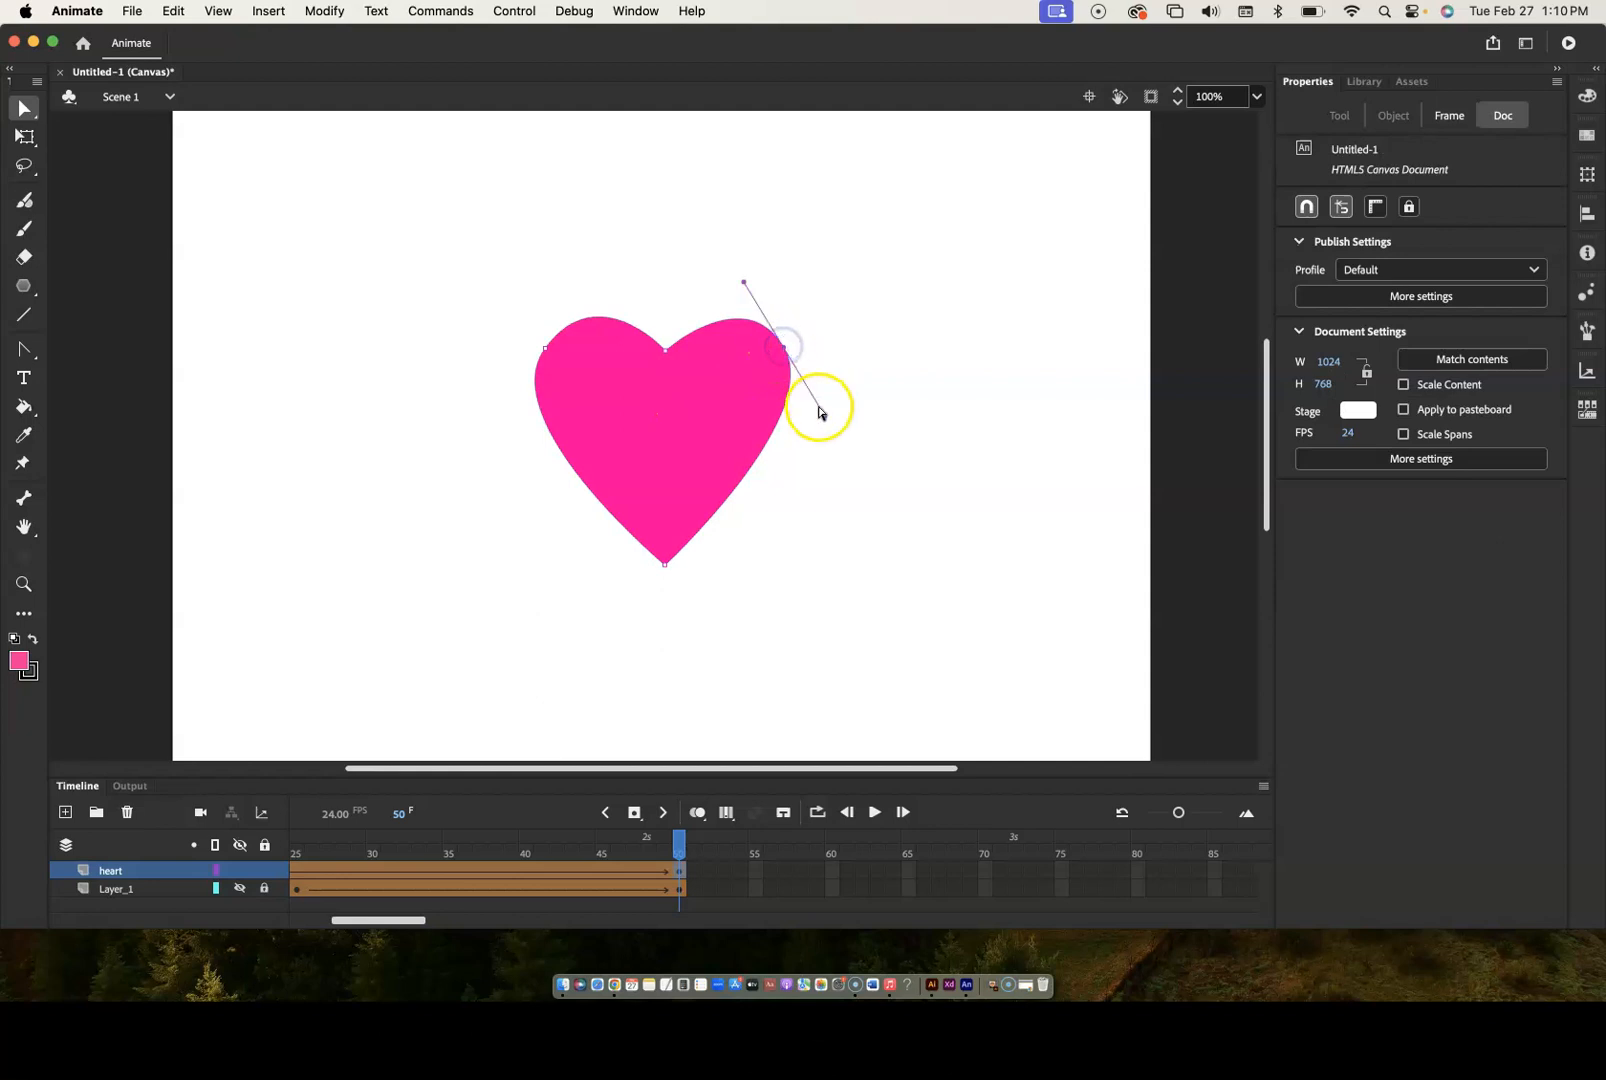
drag(825, 416, 835, 430)
click(866, 343)
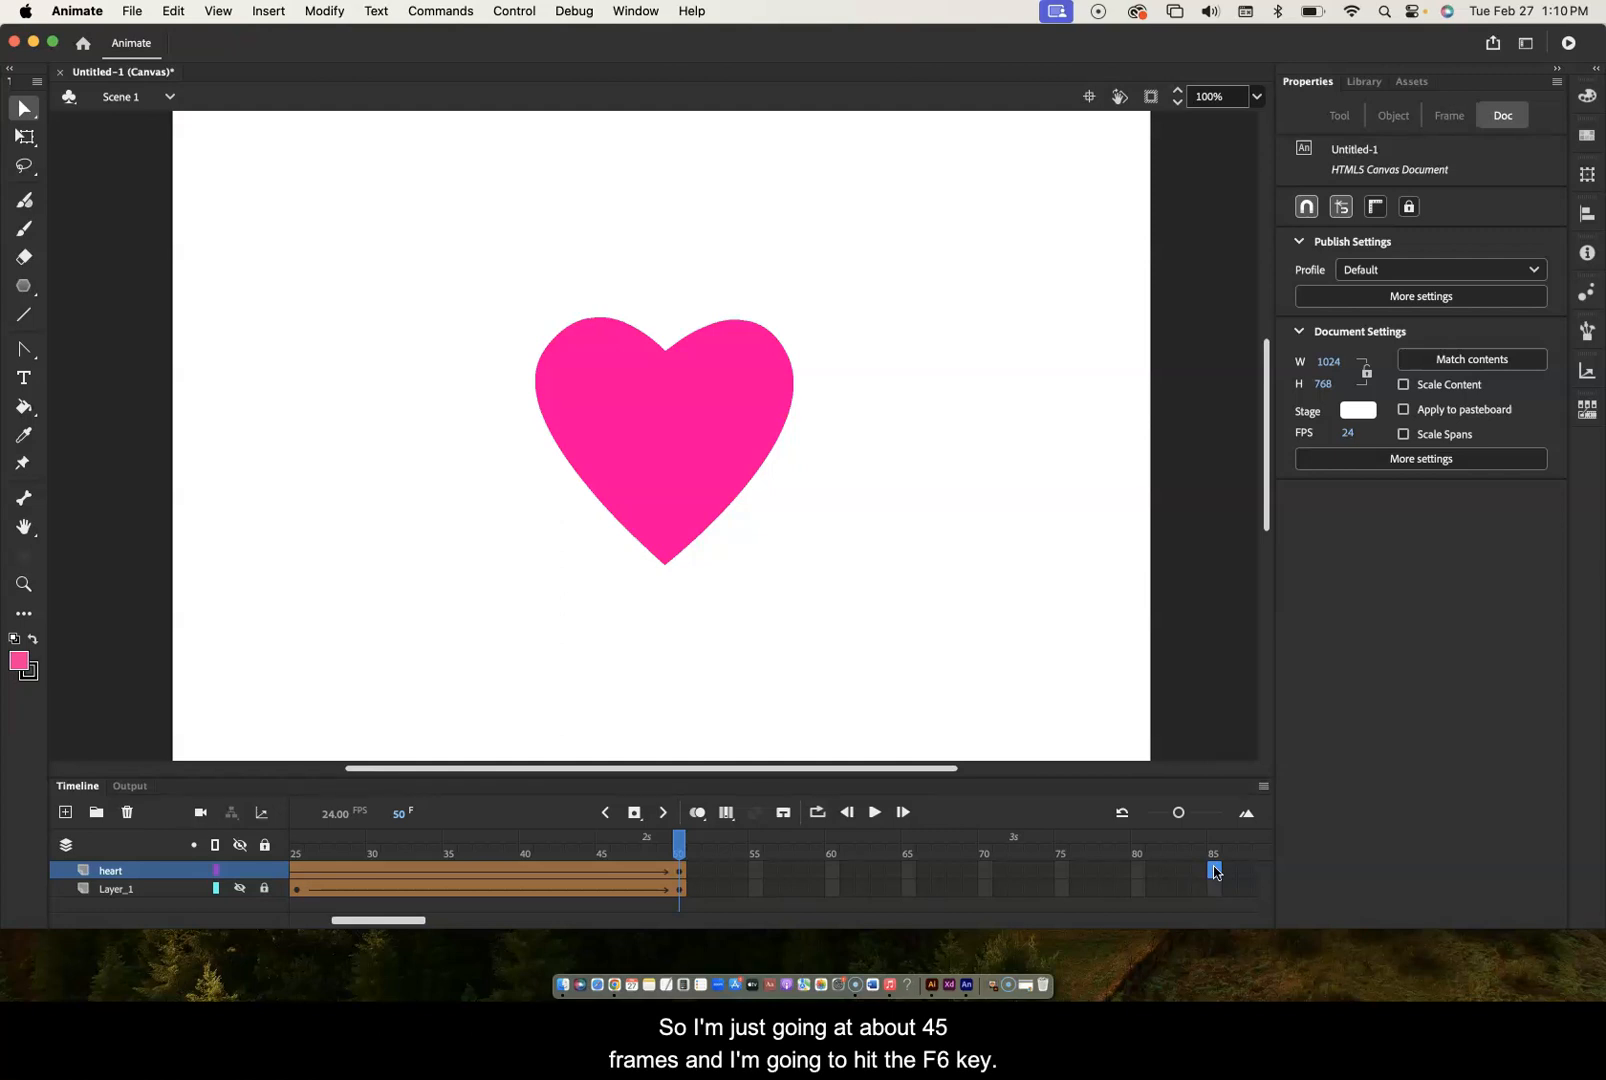
- Insert keyframes on the heart layer at frame 85 and at frame 55
key(F6)
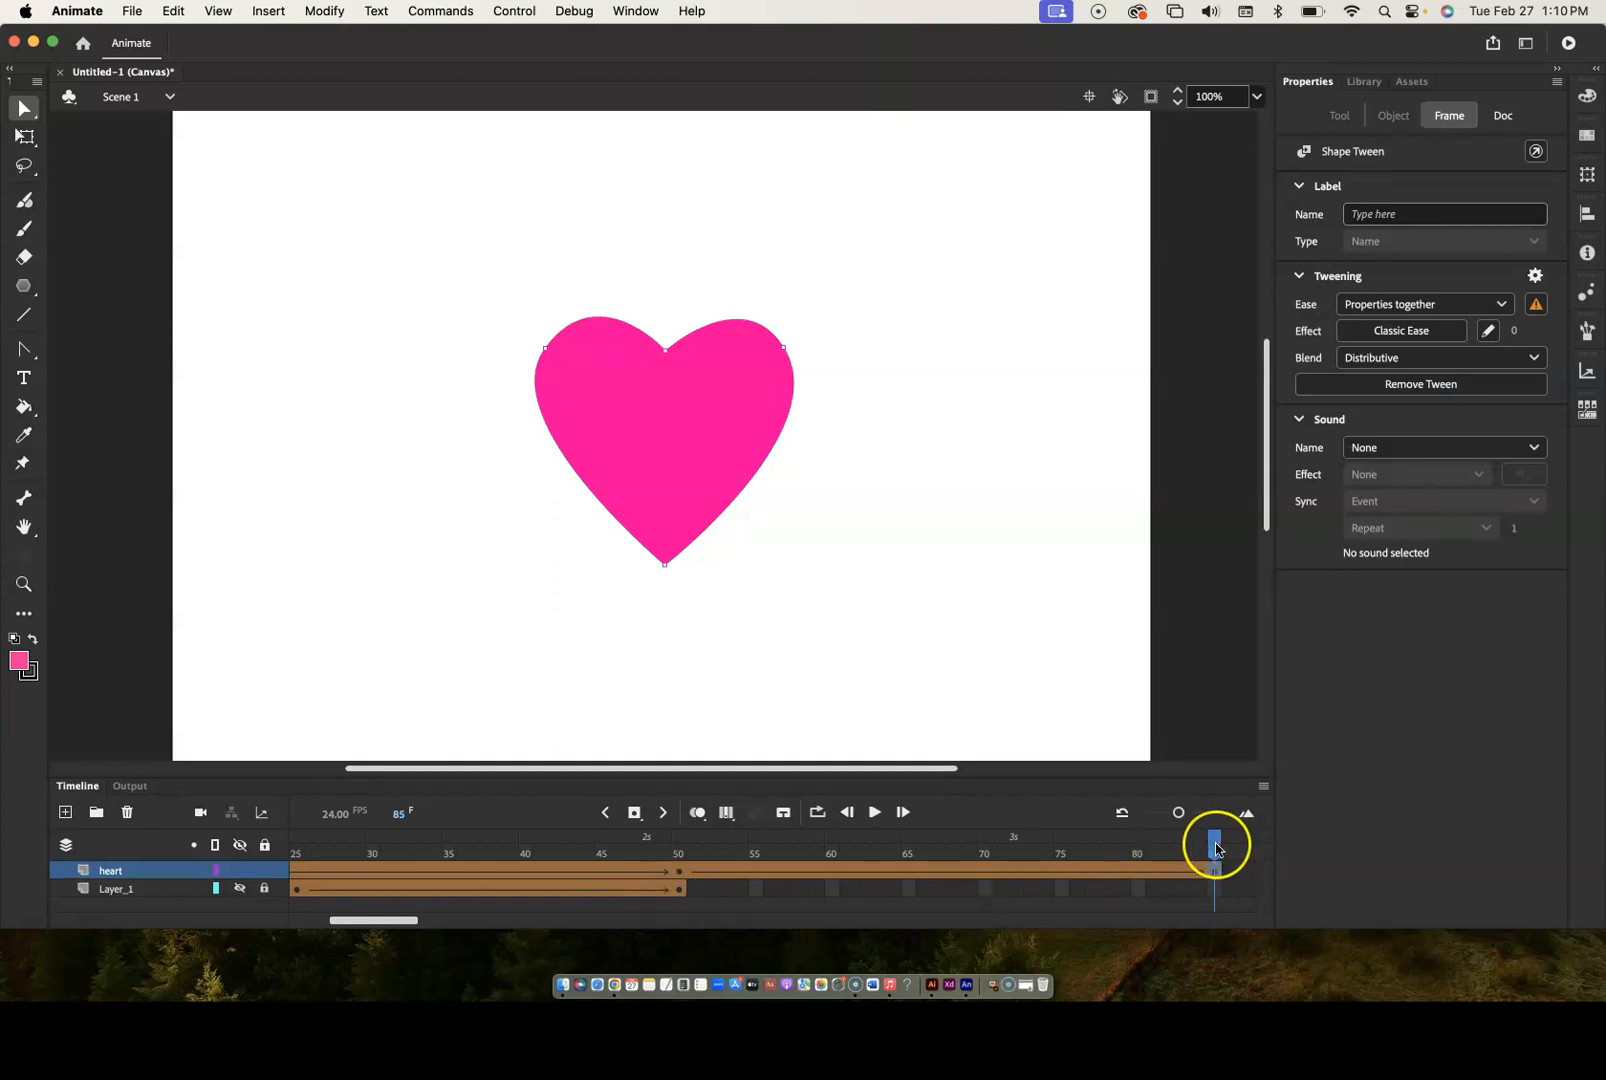
click(1216, 849)
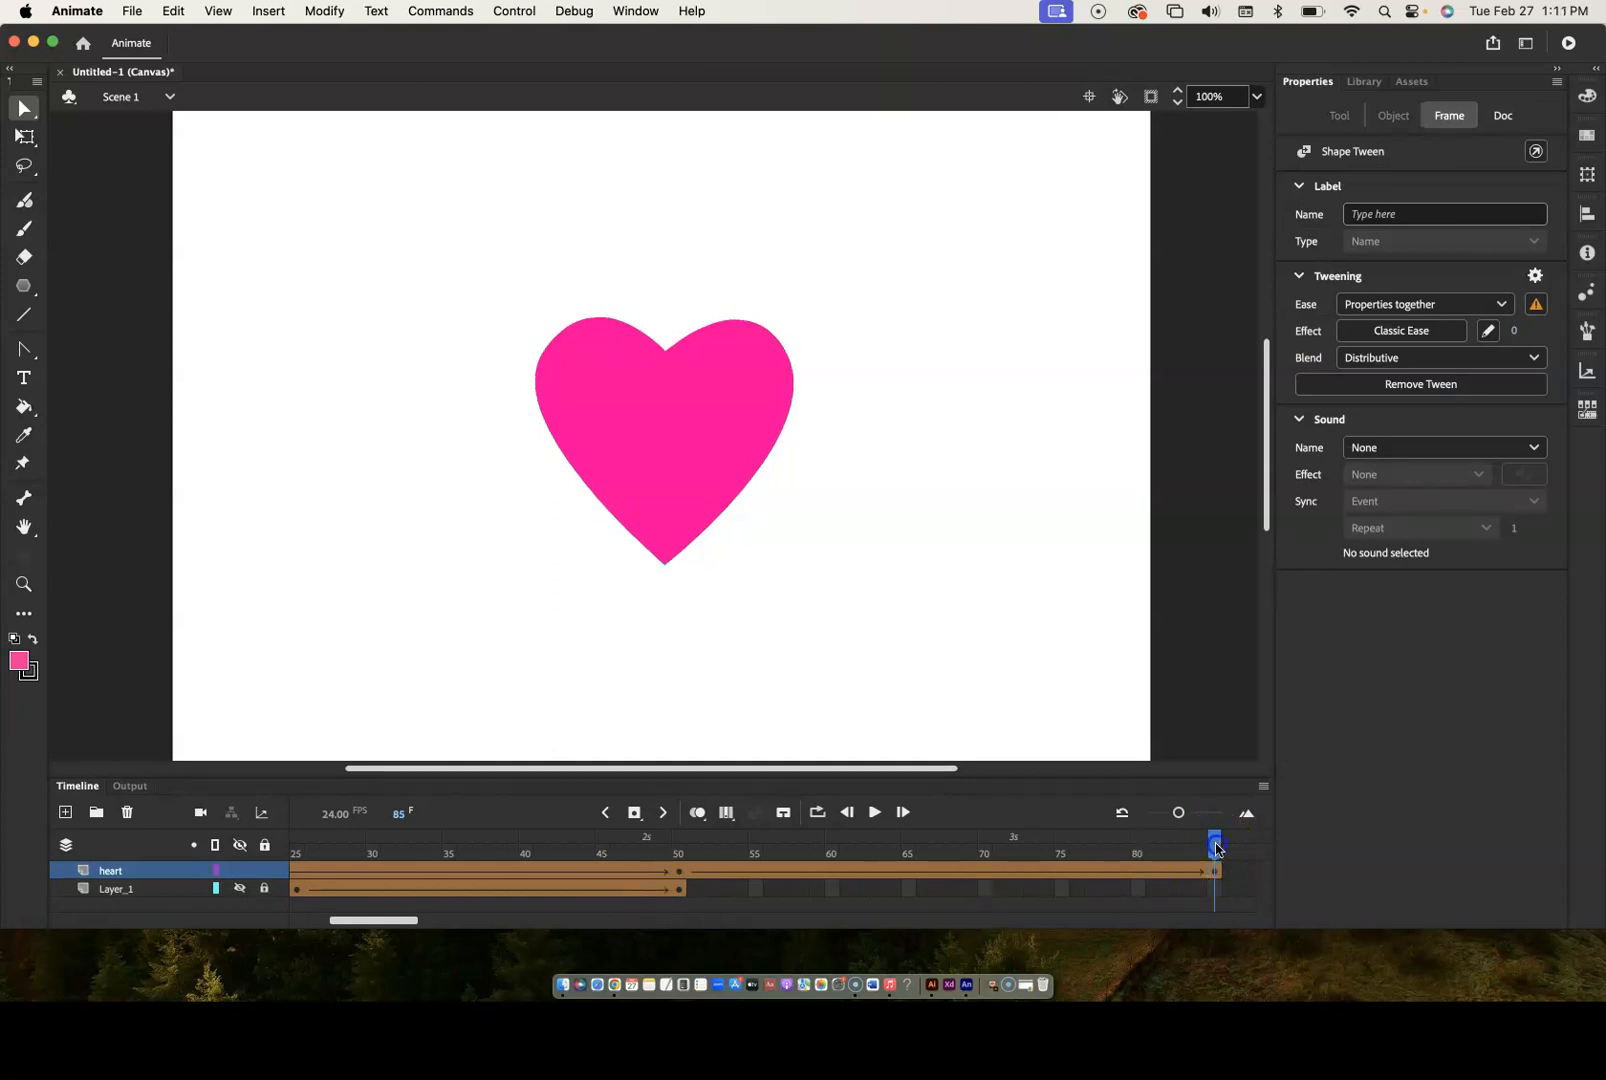
drag(1213, 848, 906, 840)
drag(729, 840, 608, 849)
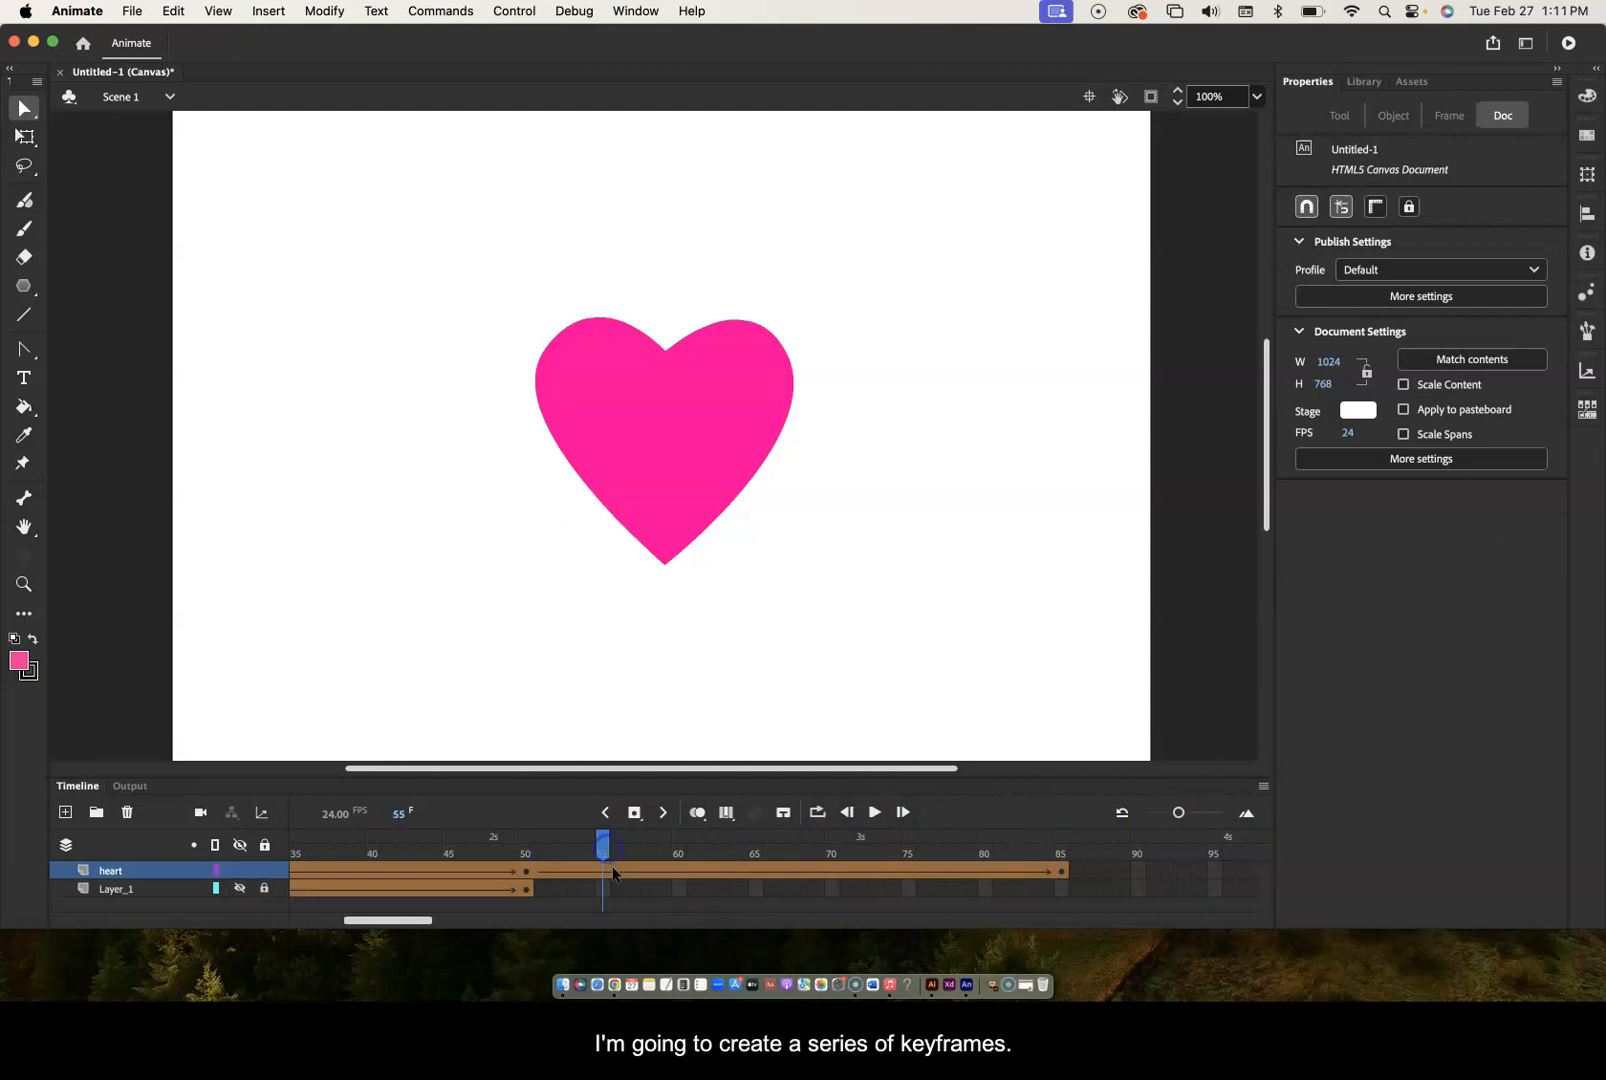
click(602, 873)
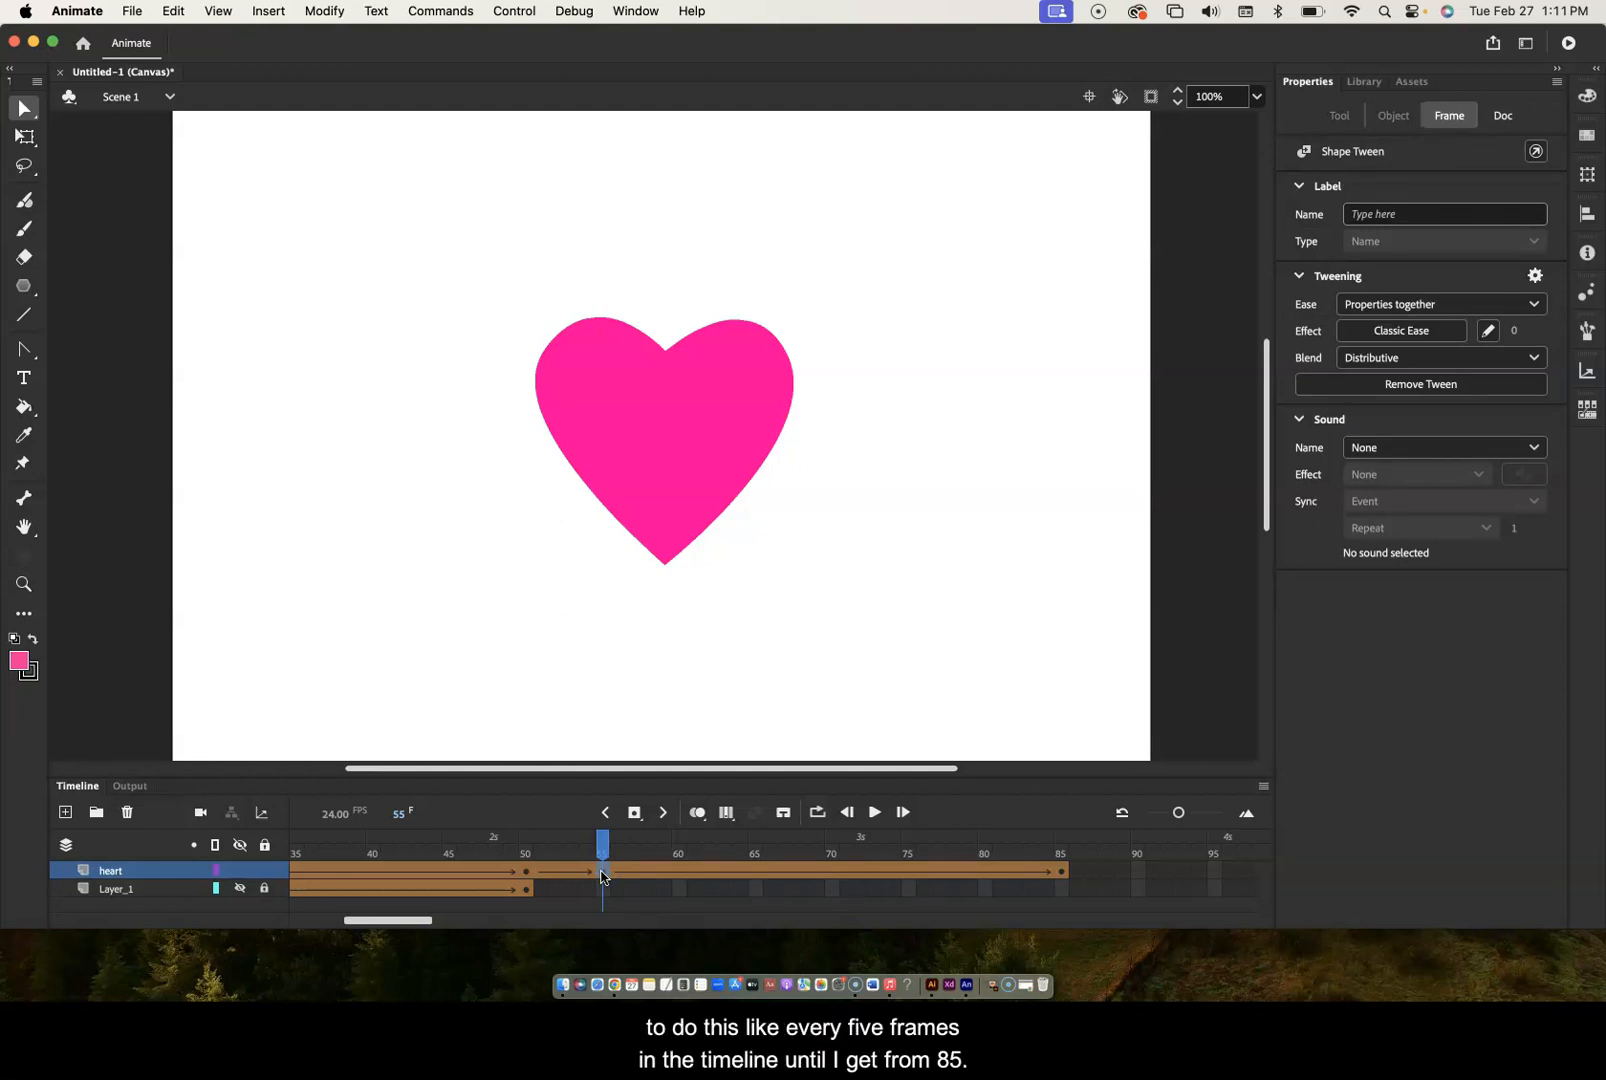
click(602, 873)
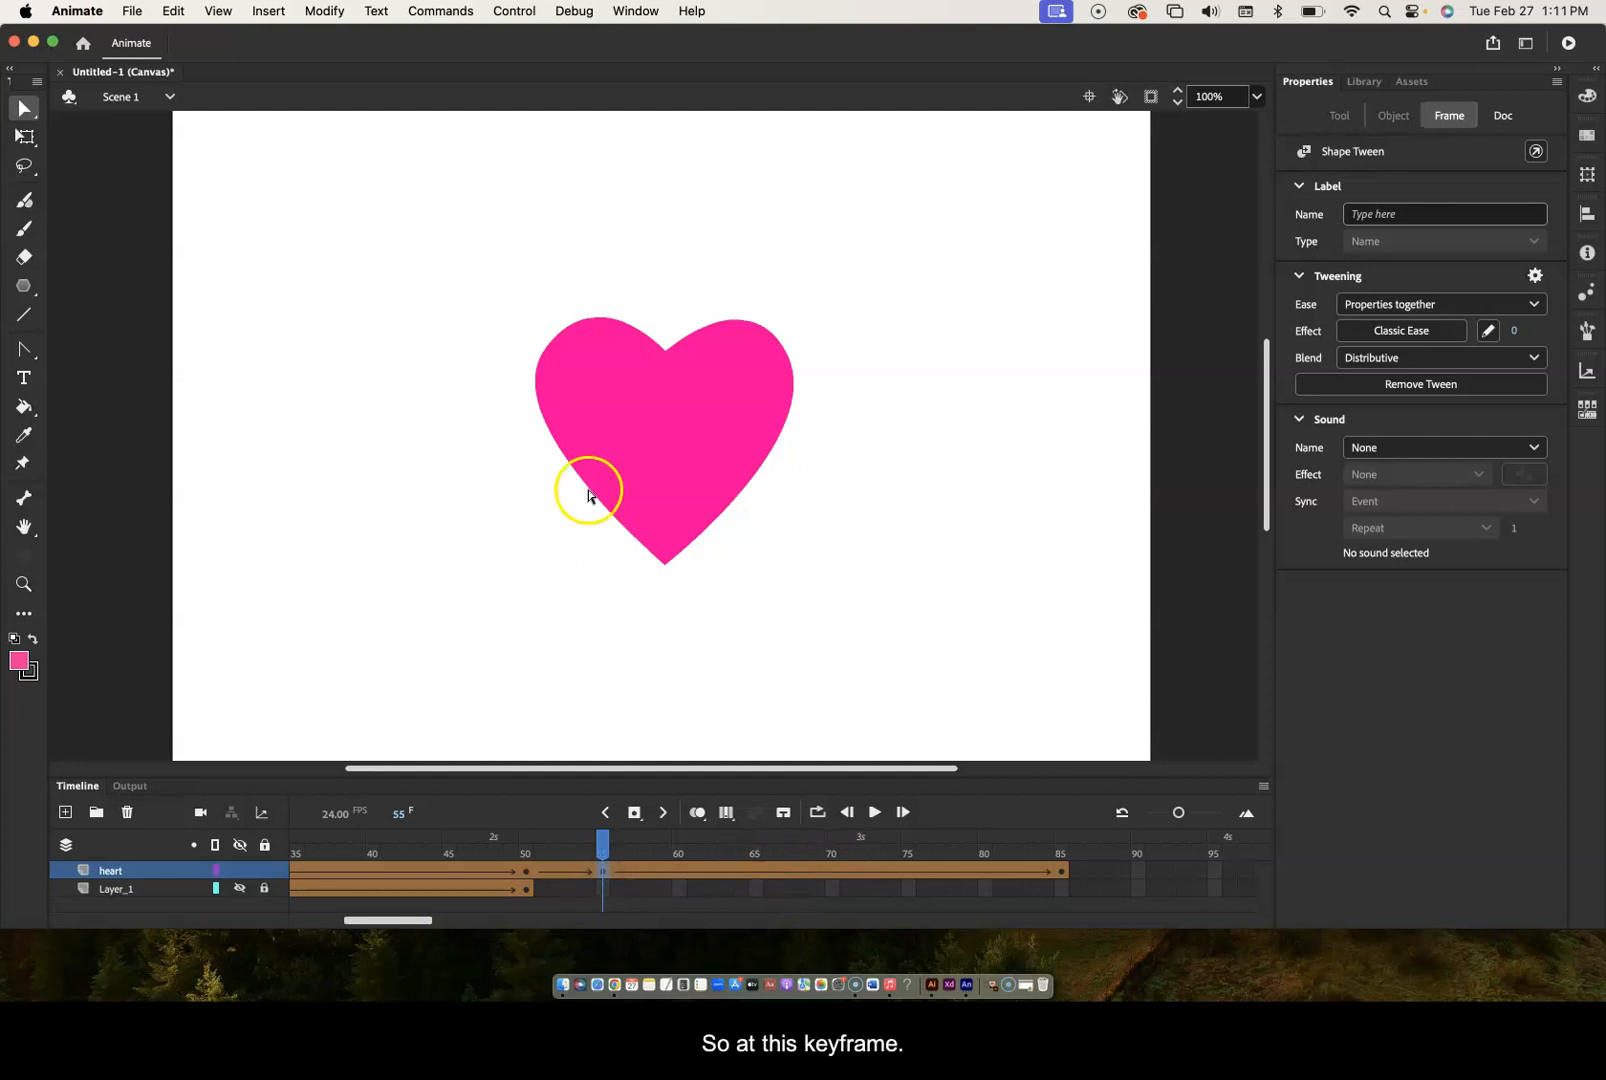
- Try to reshape the heart's upper-left edge at frame 55 with the Selection tool, and undo the change
click(738, 358)
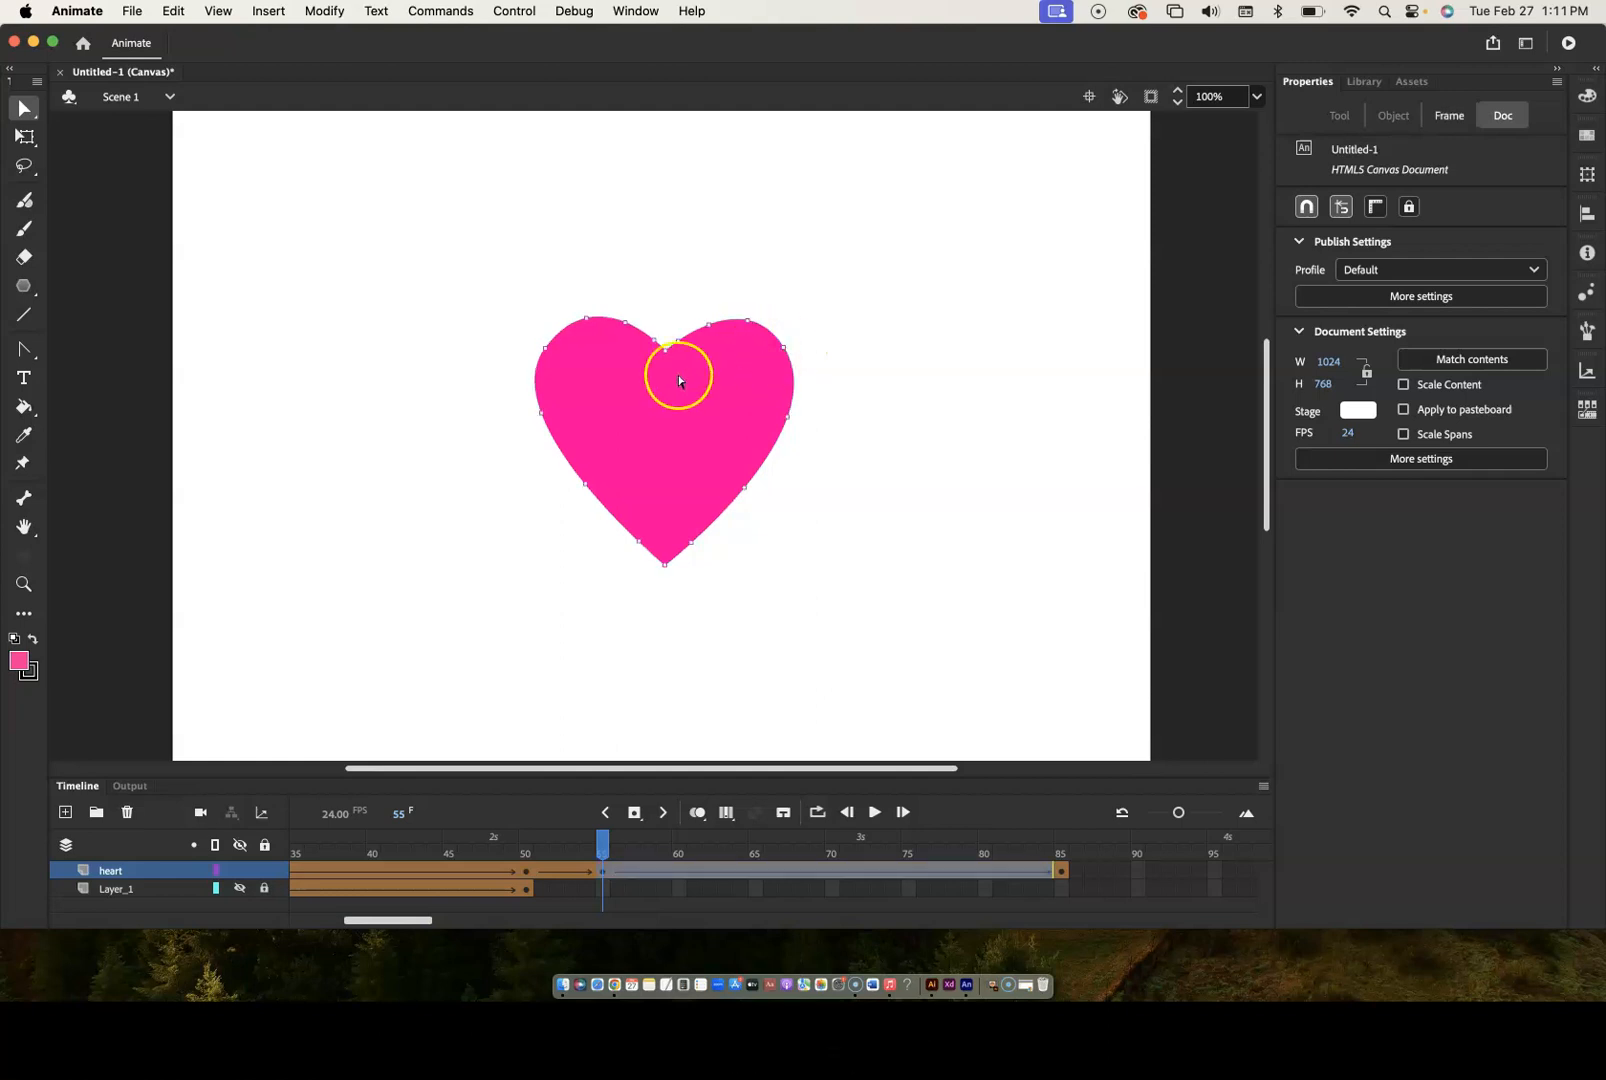
drag(24, 112, 93, 110)
click(361, 387)
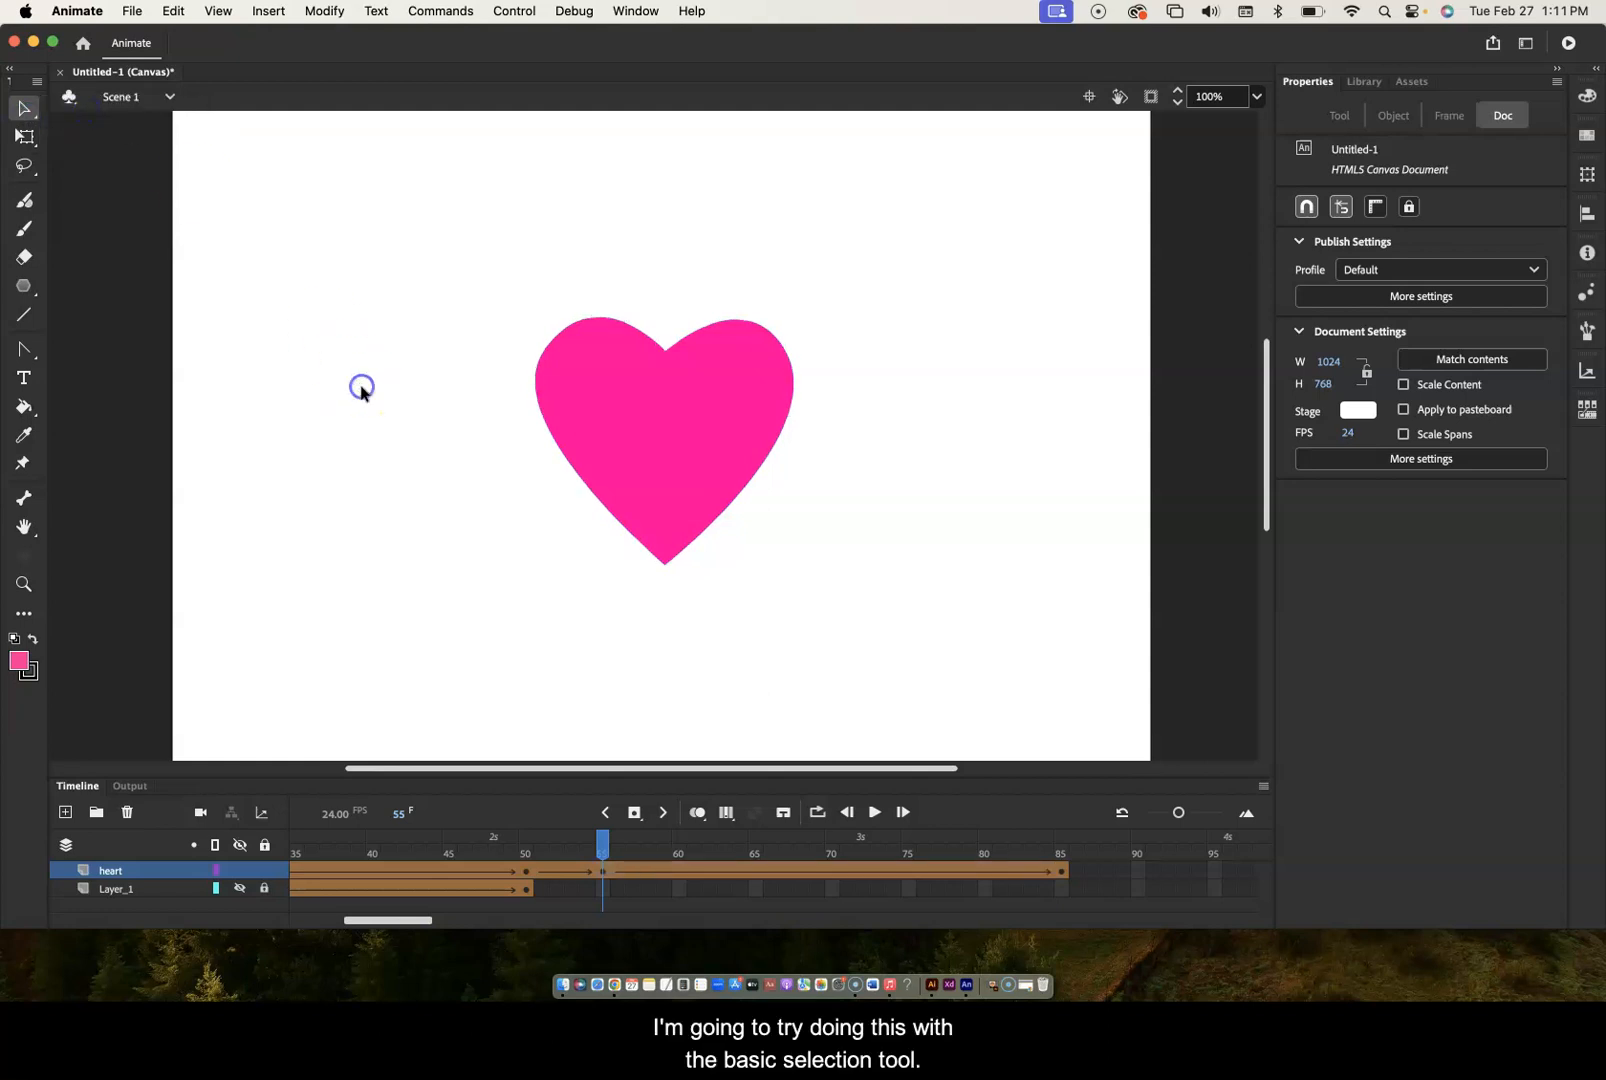
drag(563, 332, 552, 325)
key(super+z)
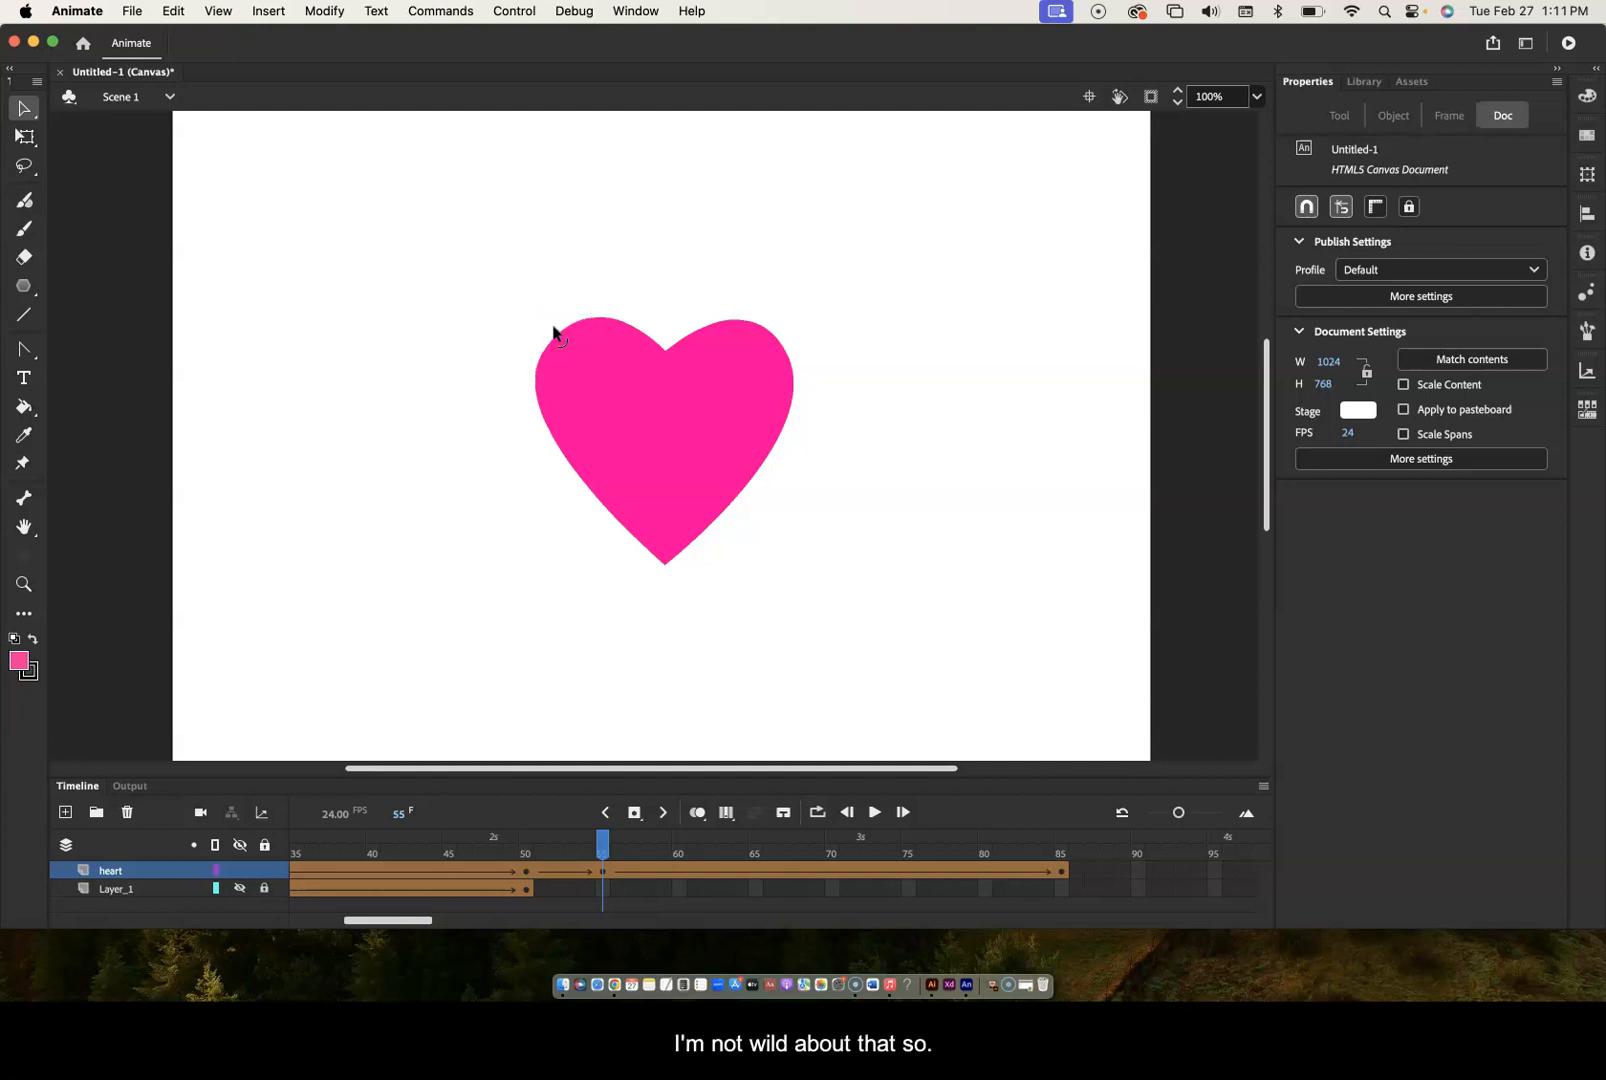
click(25, 137)
click(695, 401)
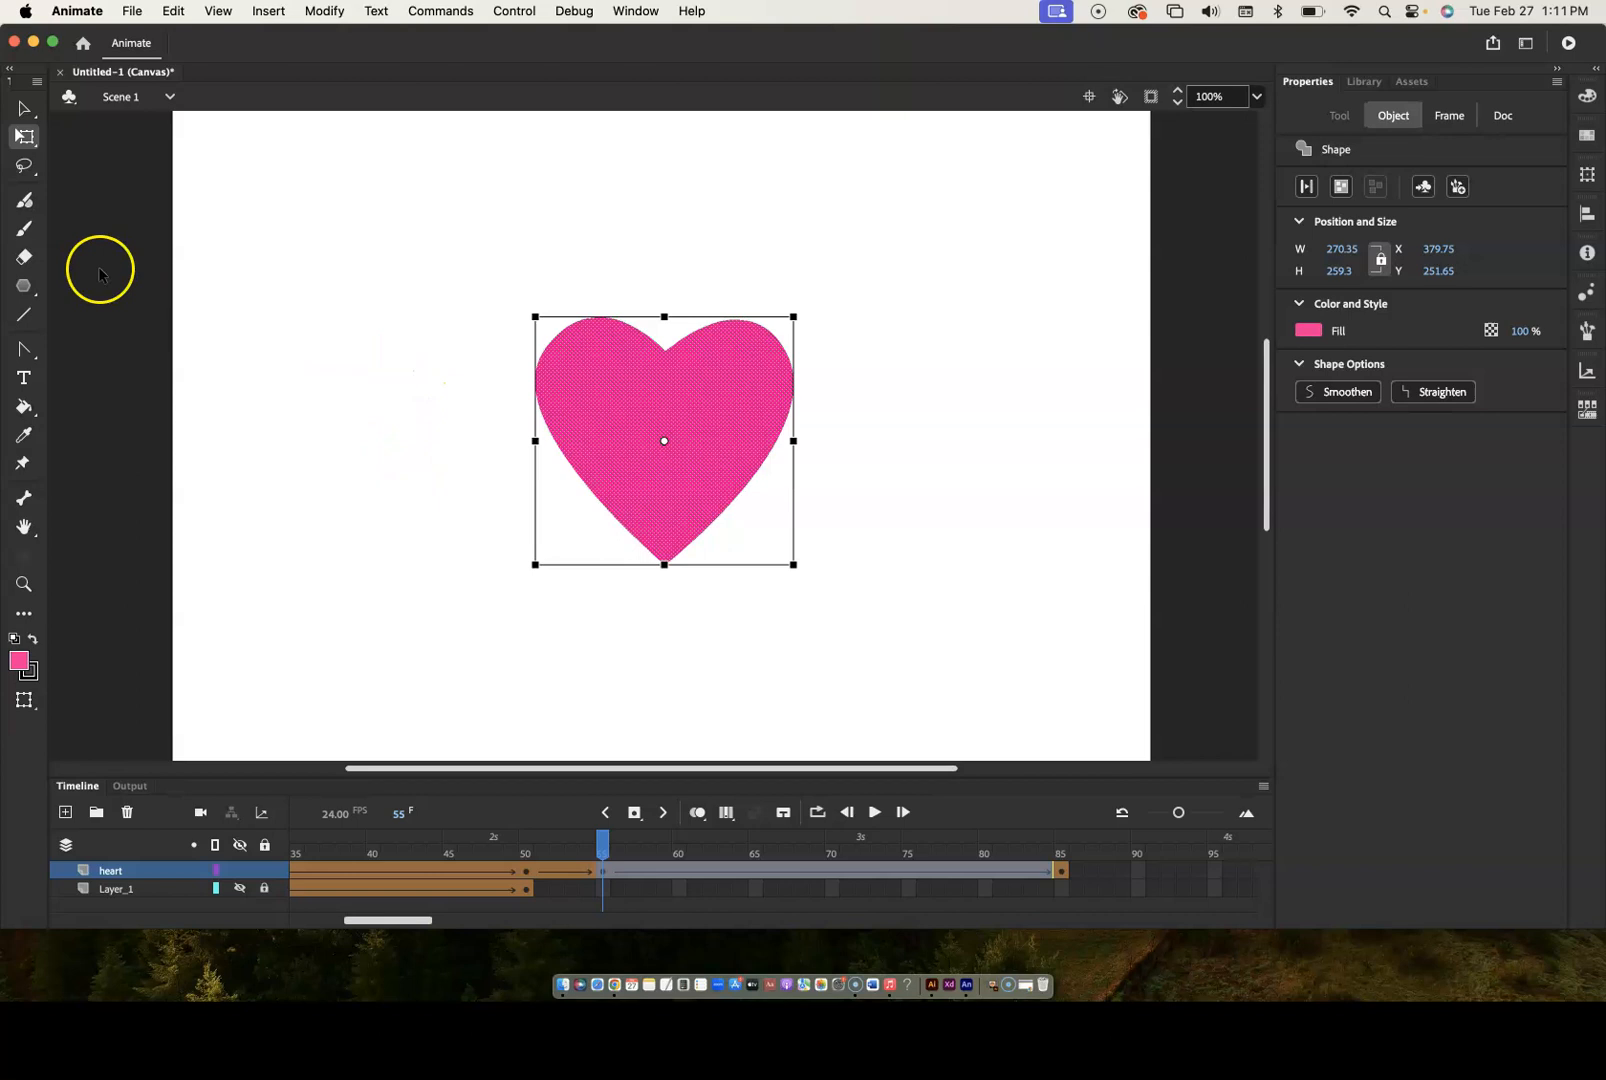
click(29, 142)
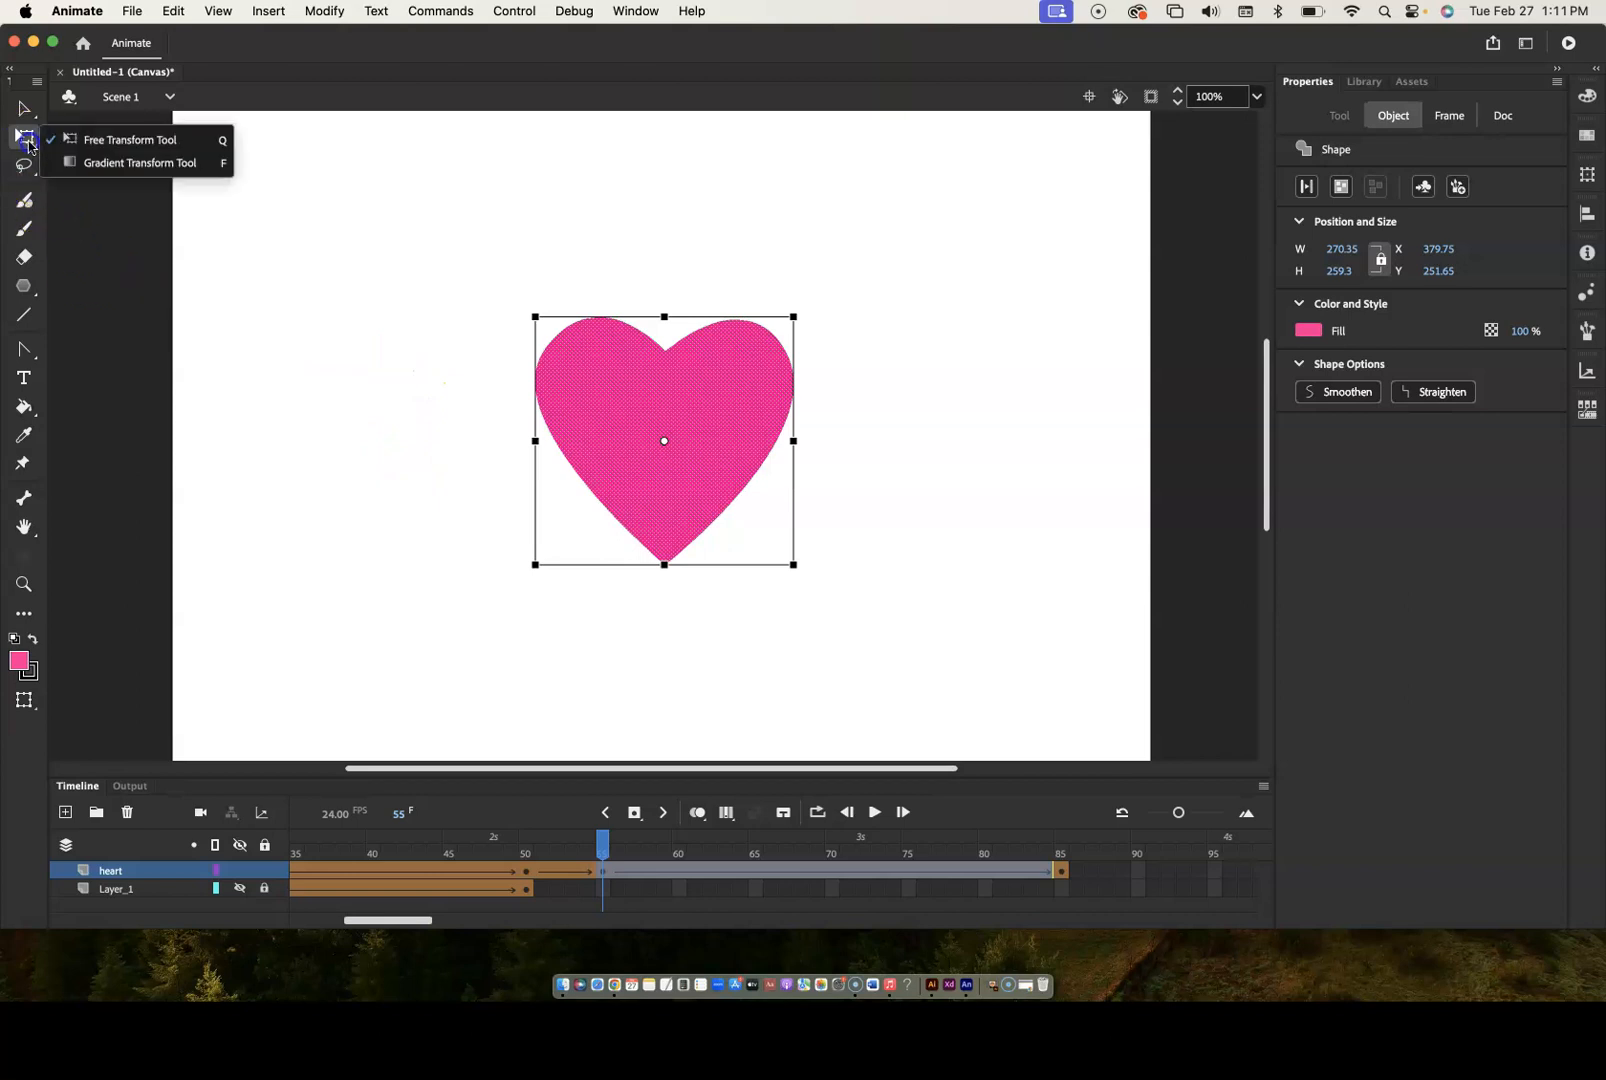
click(28, 143)
- Using the Subselection tool, select the anchor points of the heart's left side at frame 55 and nudge them about 6 px left
click(29, 114)
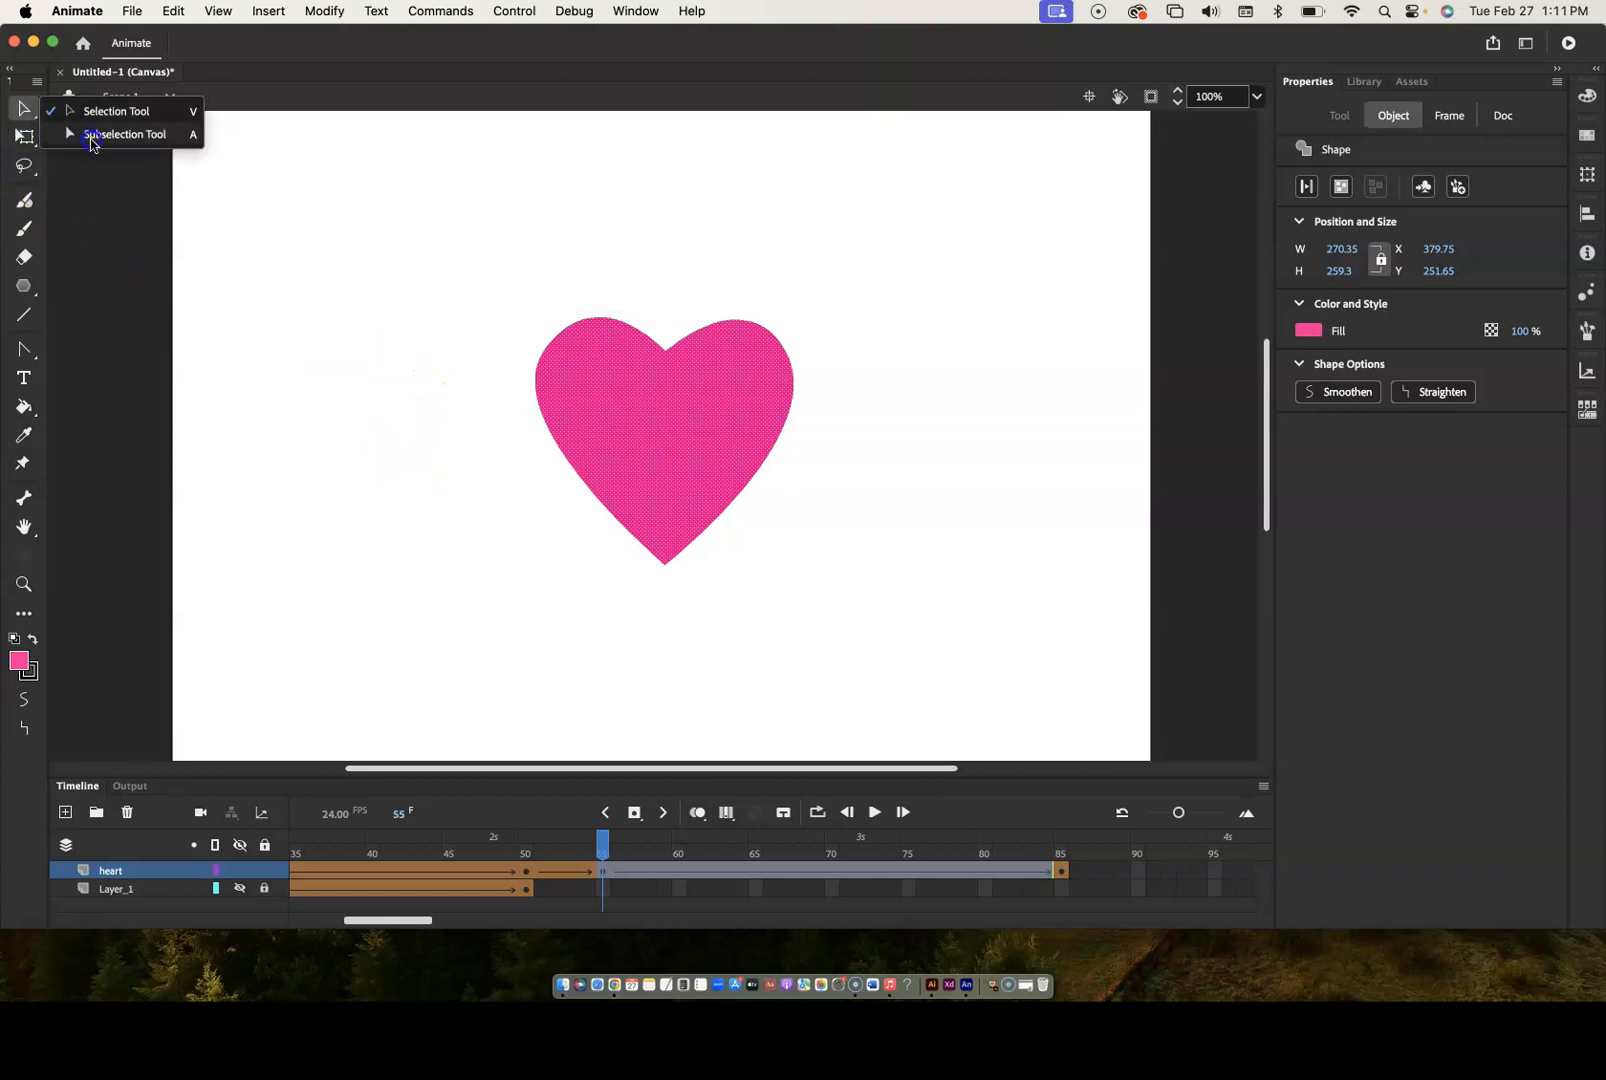
click(120, 108)
click(404, 408)
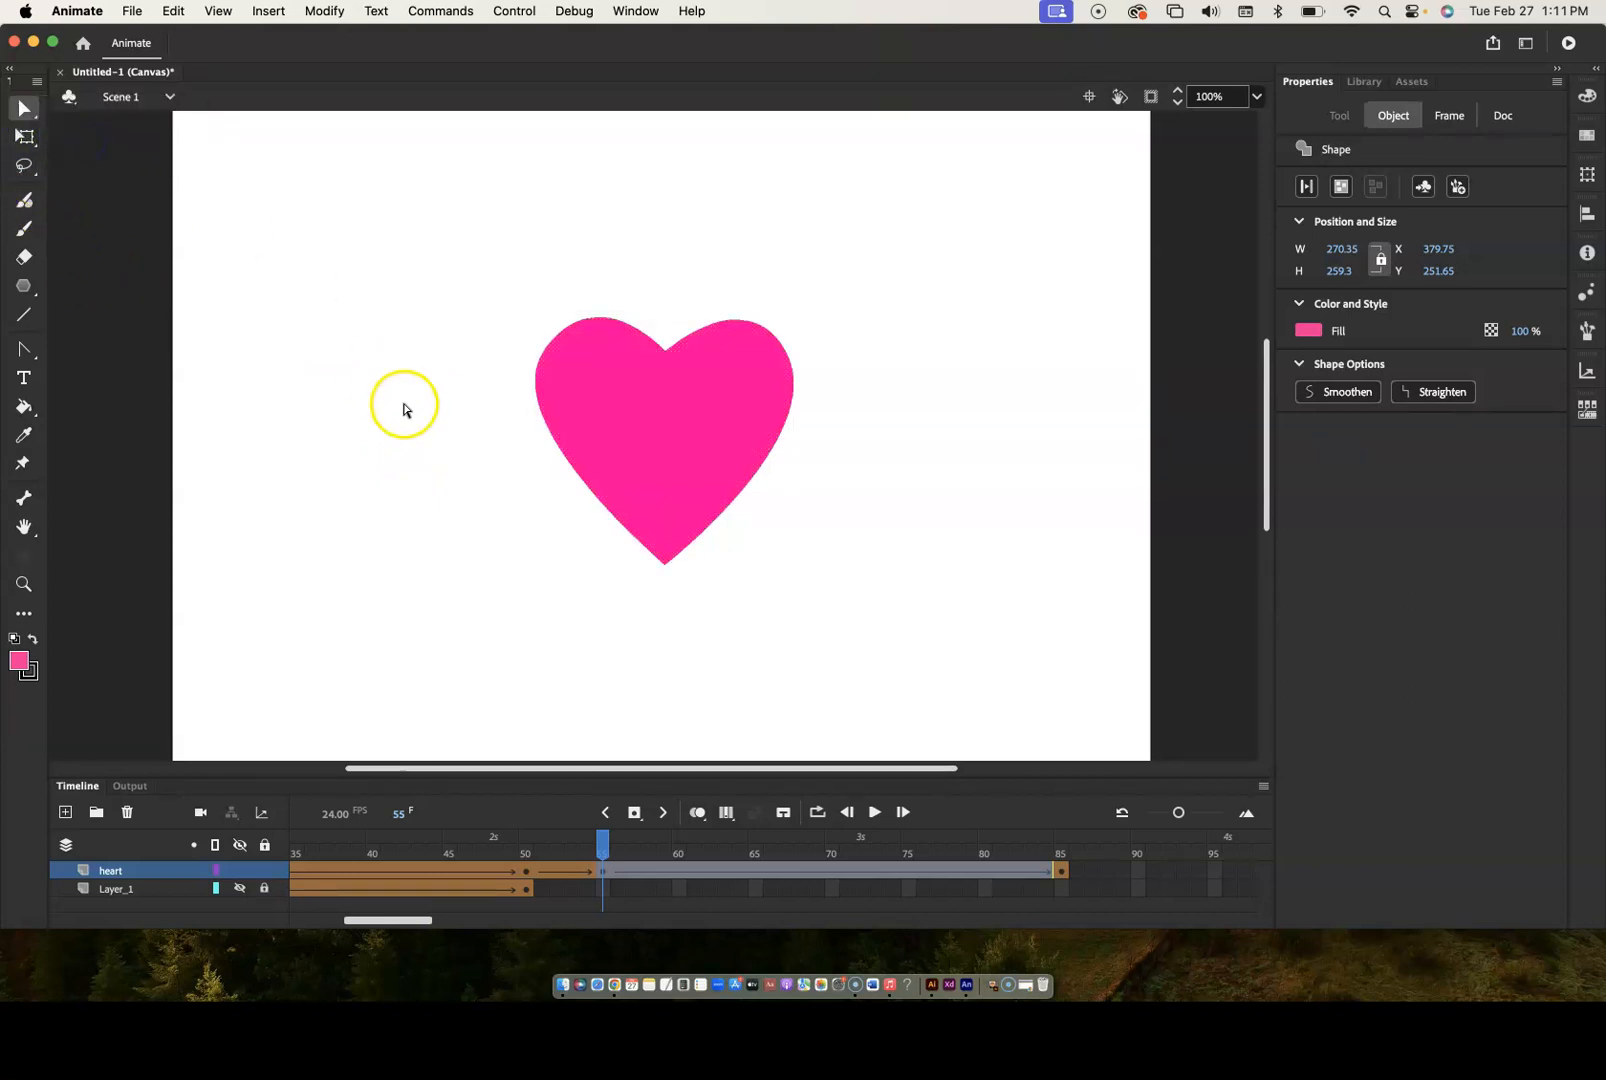
click(685, 338)
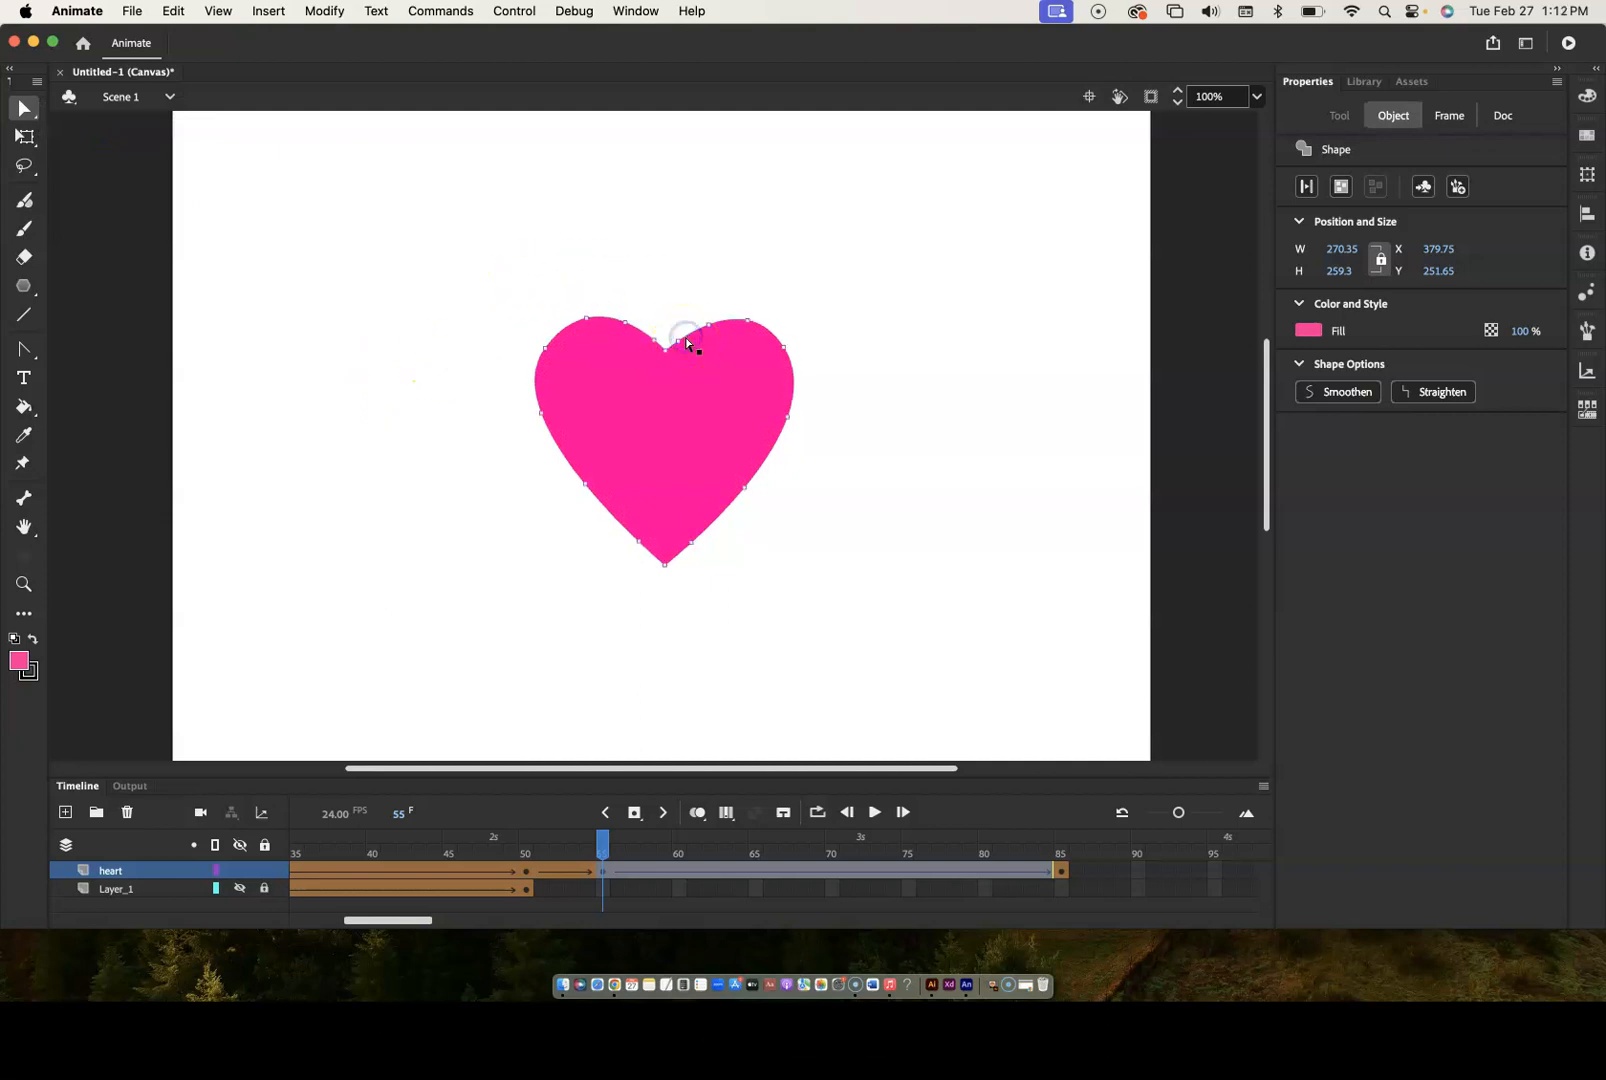
click(742, 343)
key(Left)
key(Left)
key(Left)
key(Left)
key(Left)
key(Left)
click(637, 548)
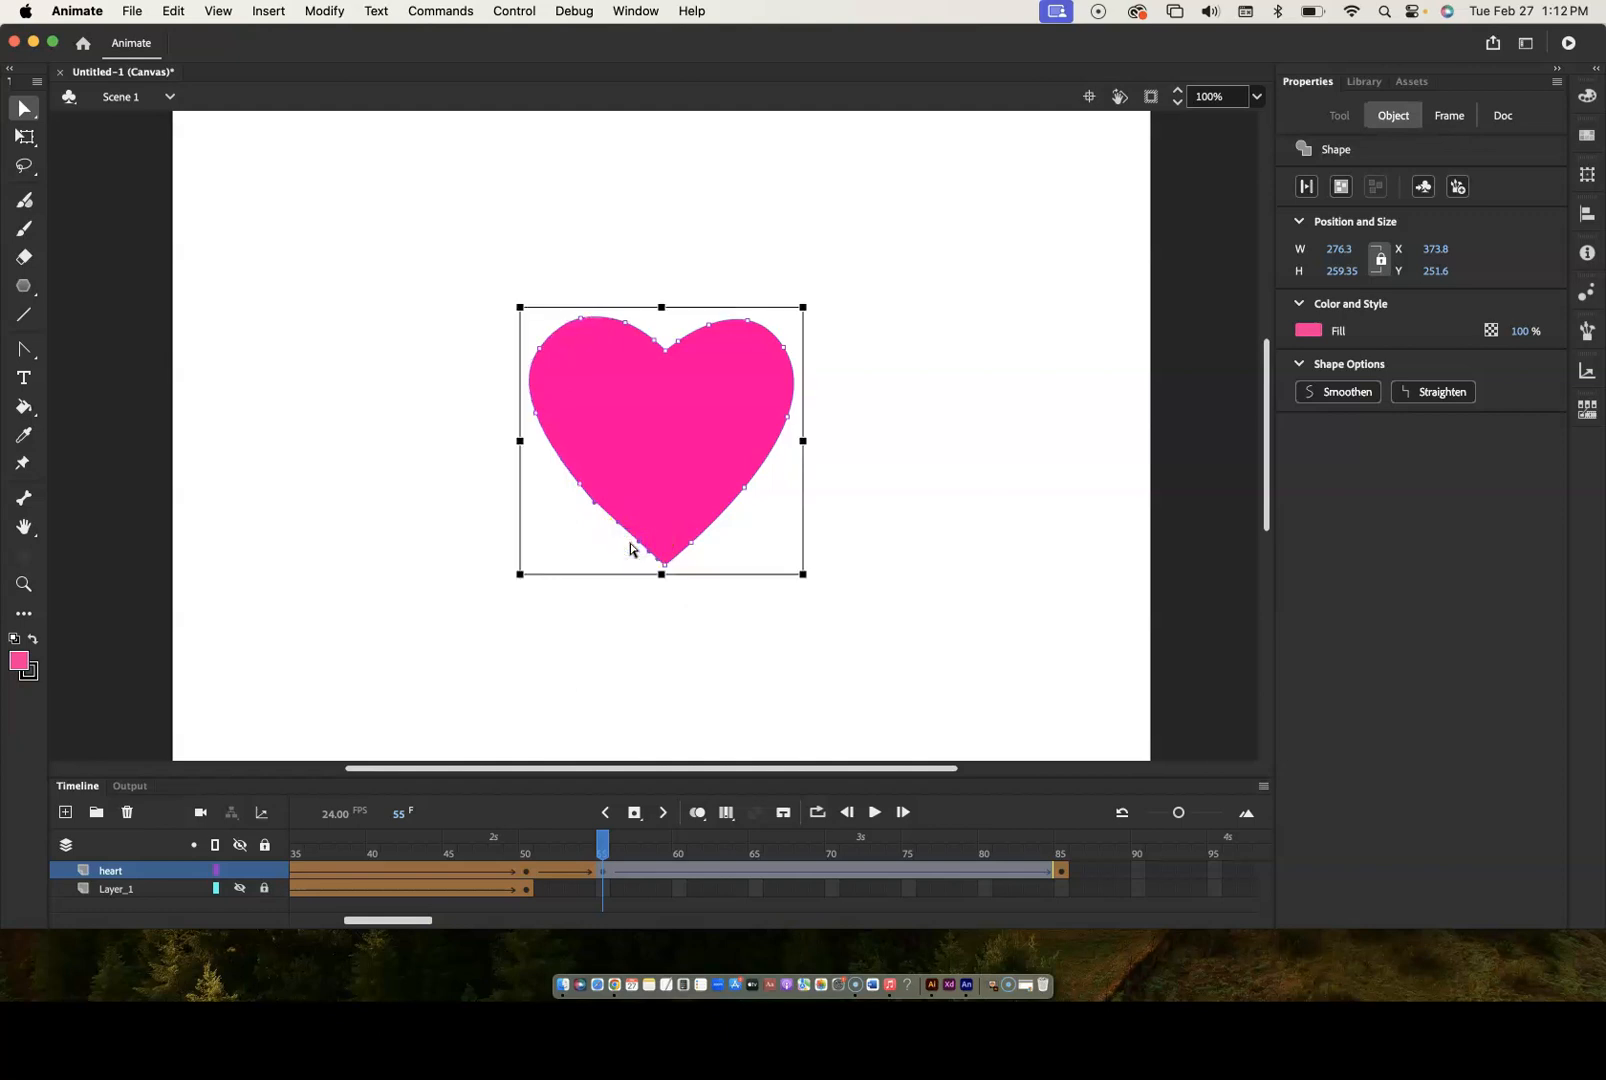
click(735, 581)
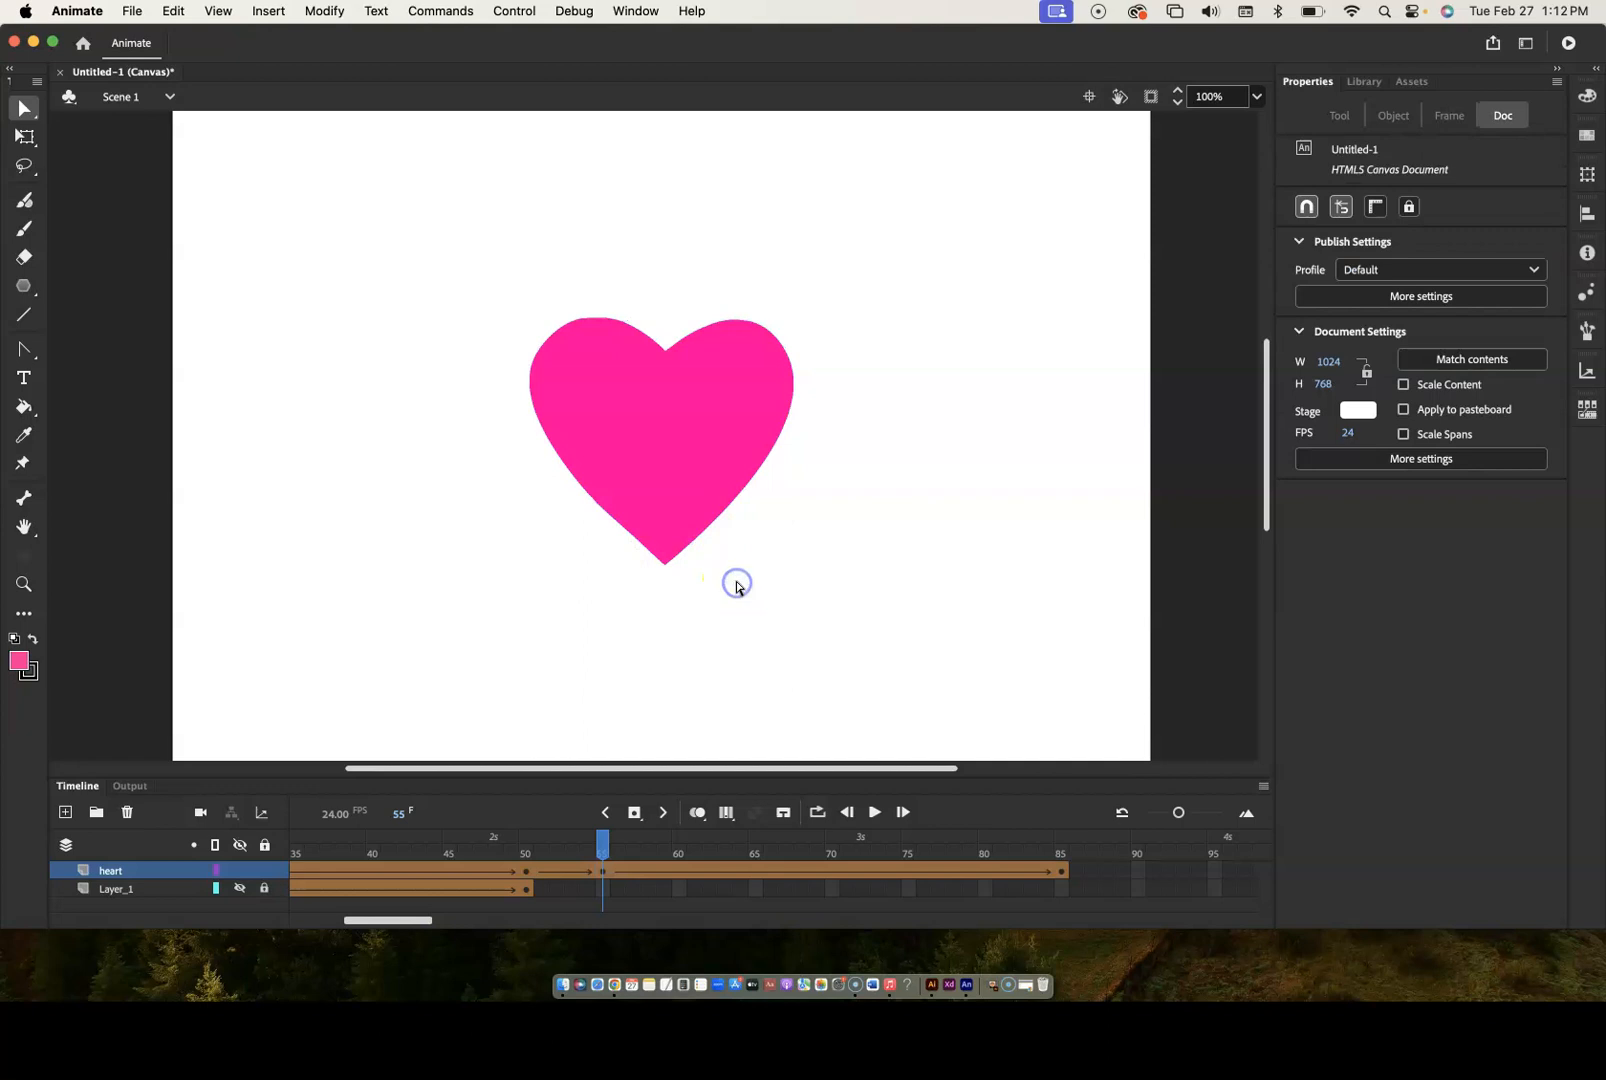
mouse_move(593, 840)
mouse_down()
mouse_move(503, 842)
mouse_move(638, 843)
mouse_move(462, 840)
mouse_move(609, 840)
mouse_move(598, 833)
mouse_up()
click(43, 930)
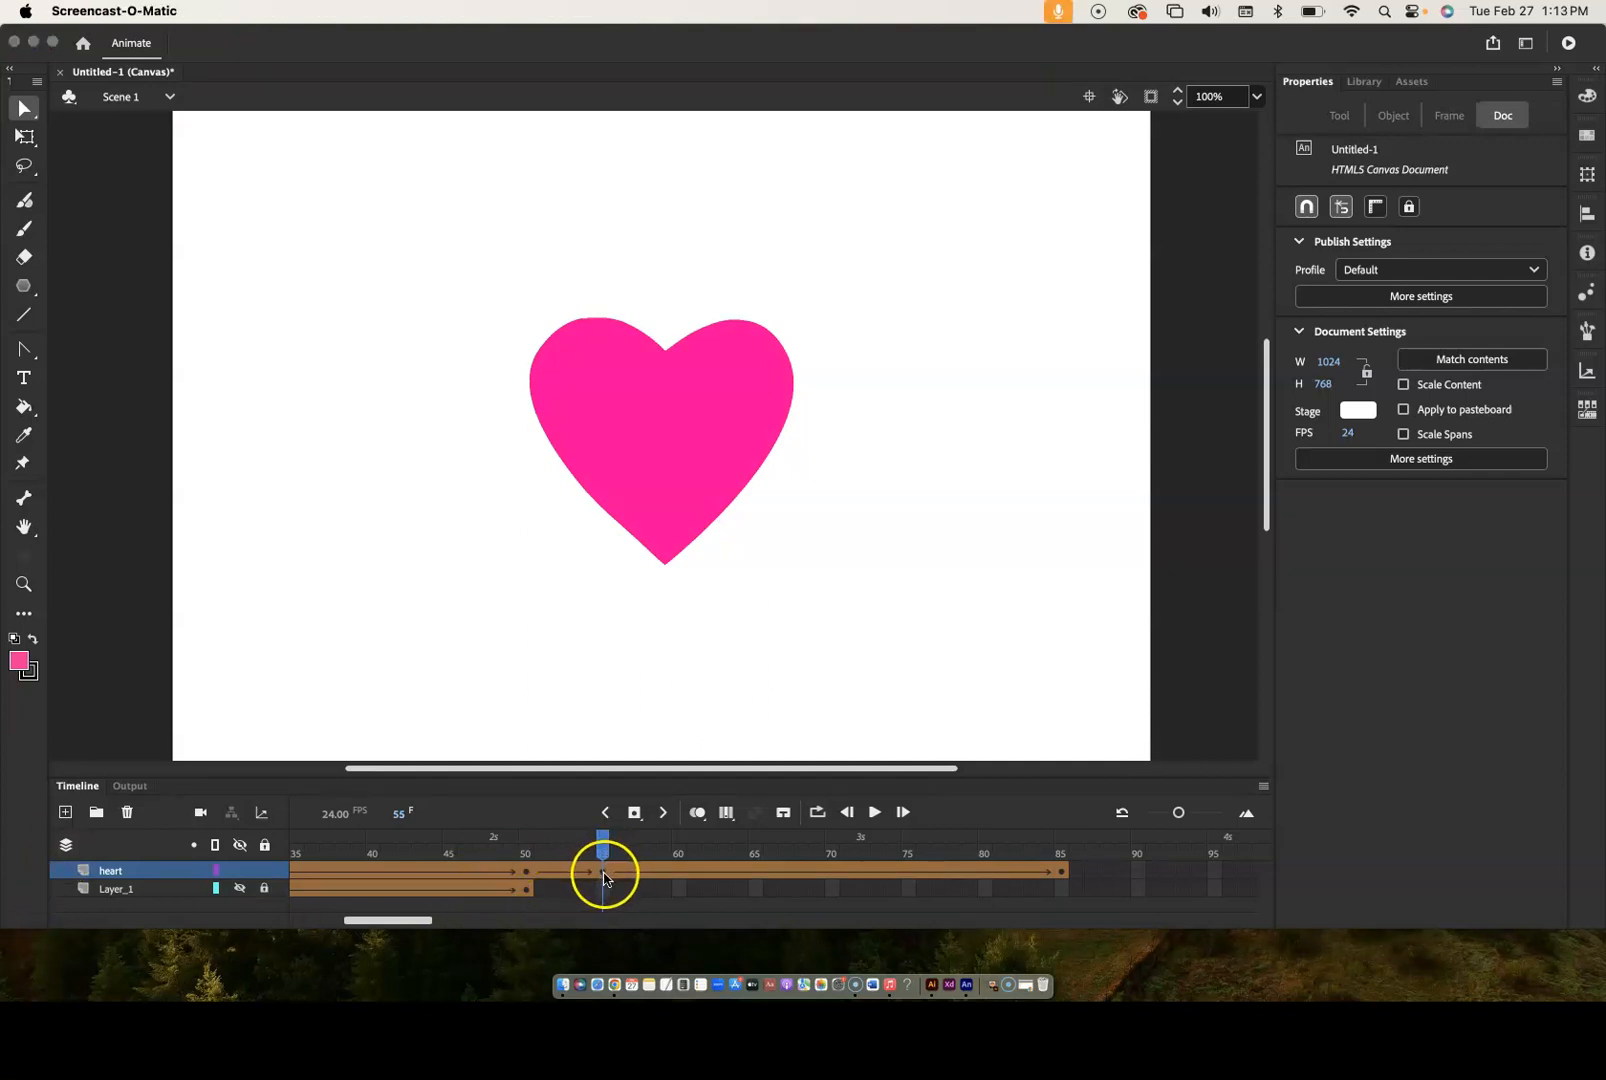
- Select the anchor points along the heart's right side at frame 55 and nudge them about 7 px to the right
click(604, 872)
click(604, 872)
key(F6)
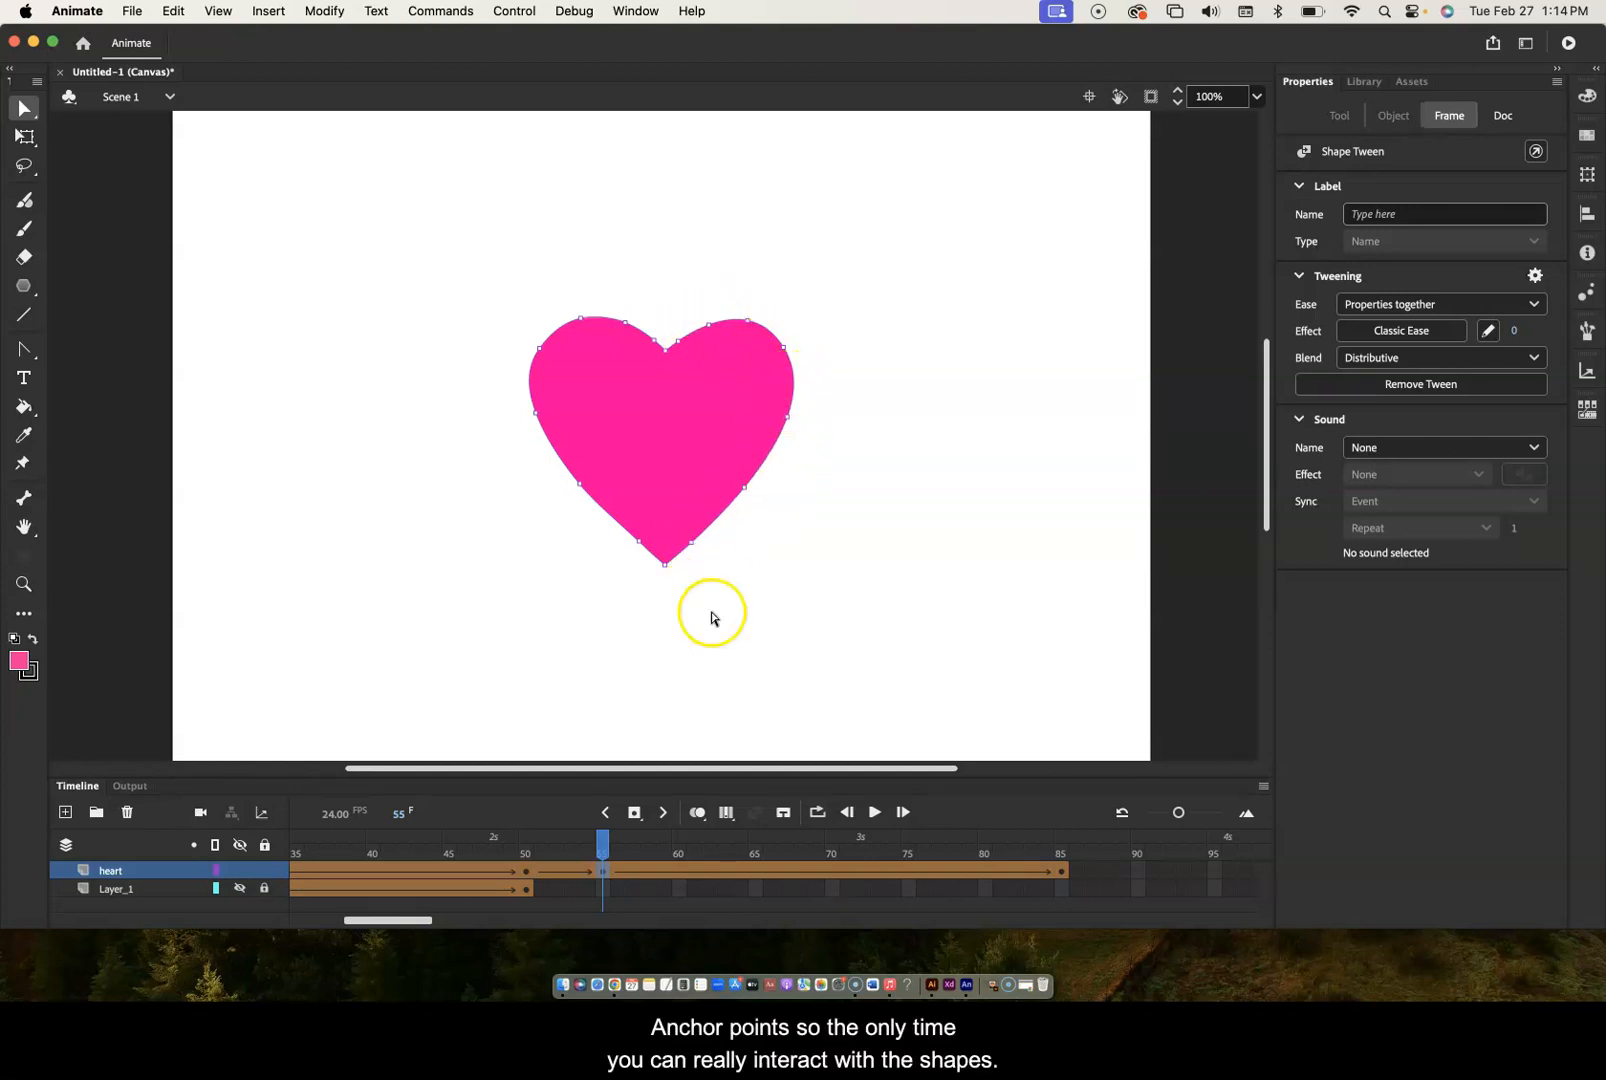
click(603, 878)
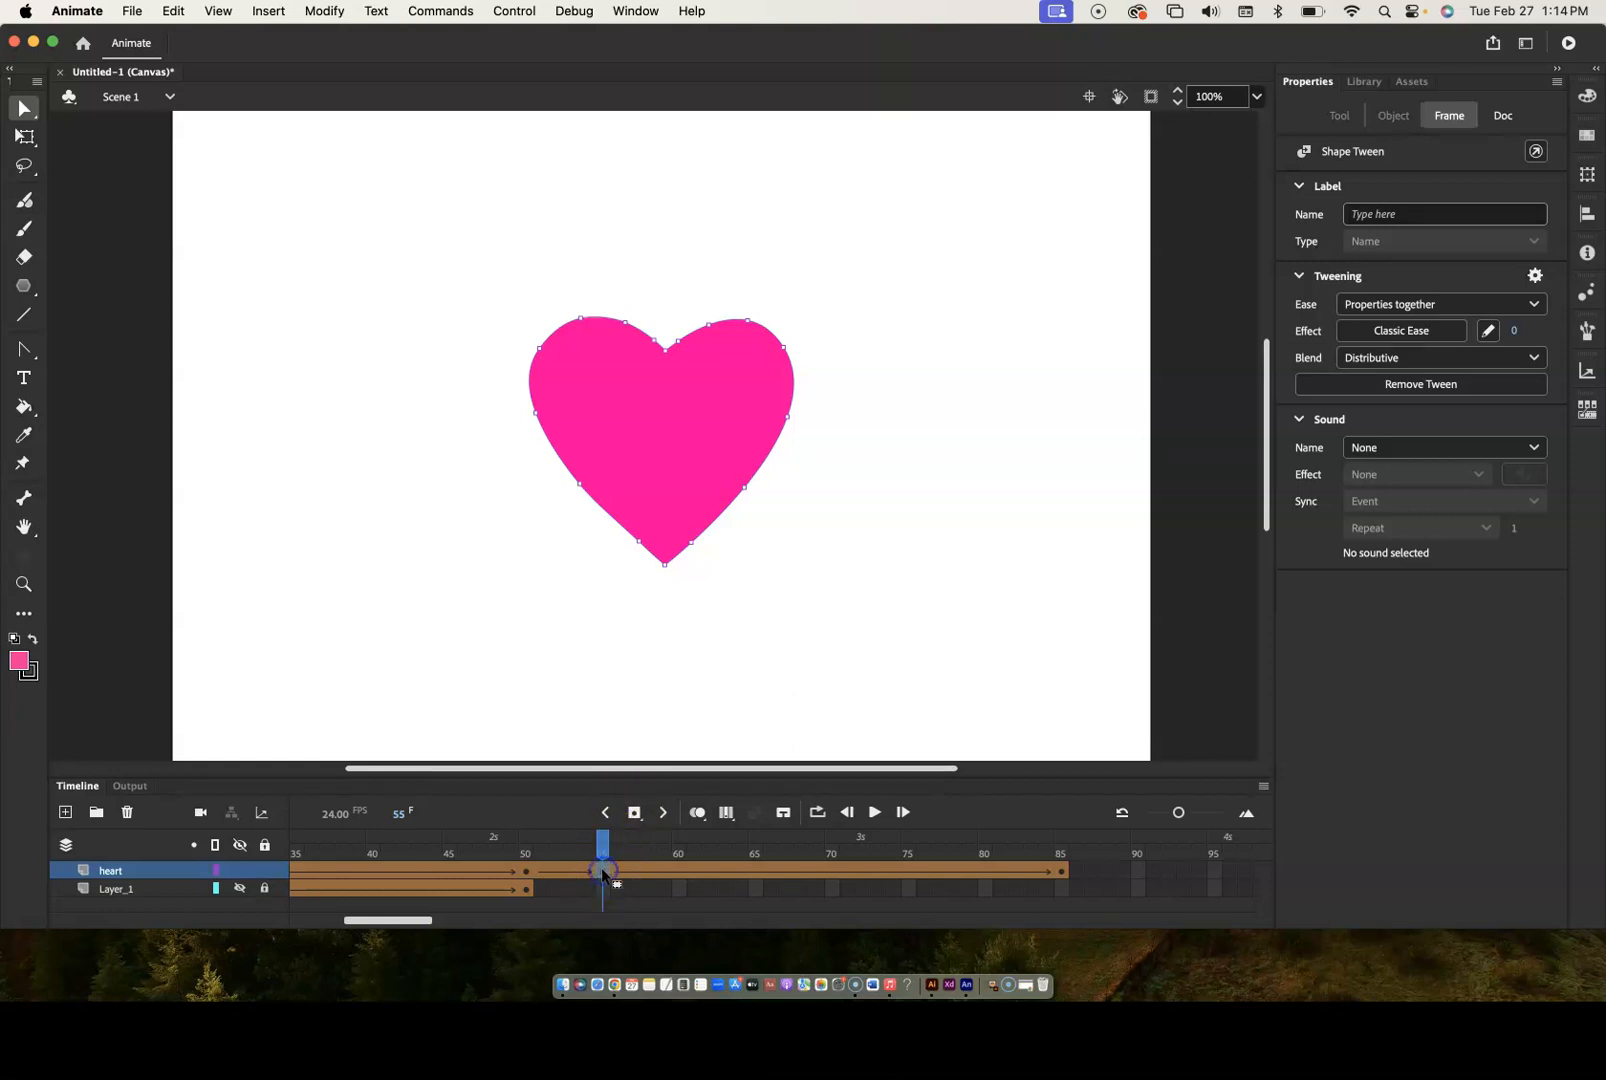
click(604, 868)
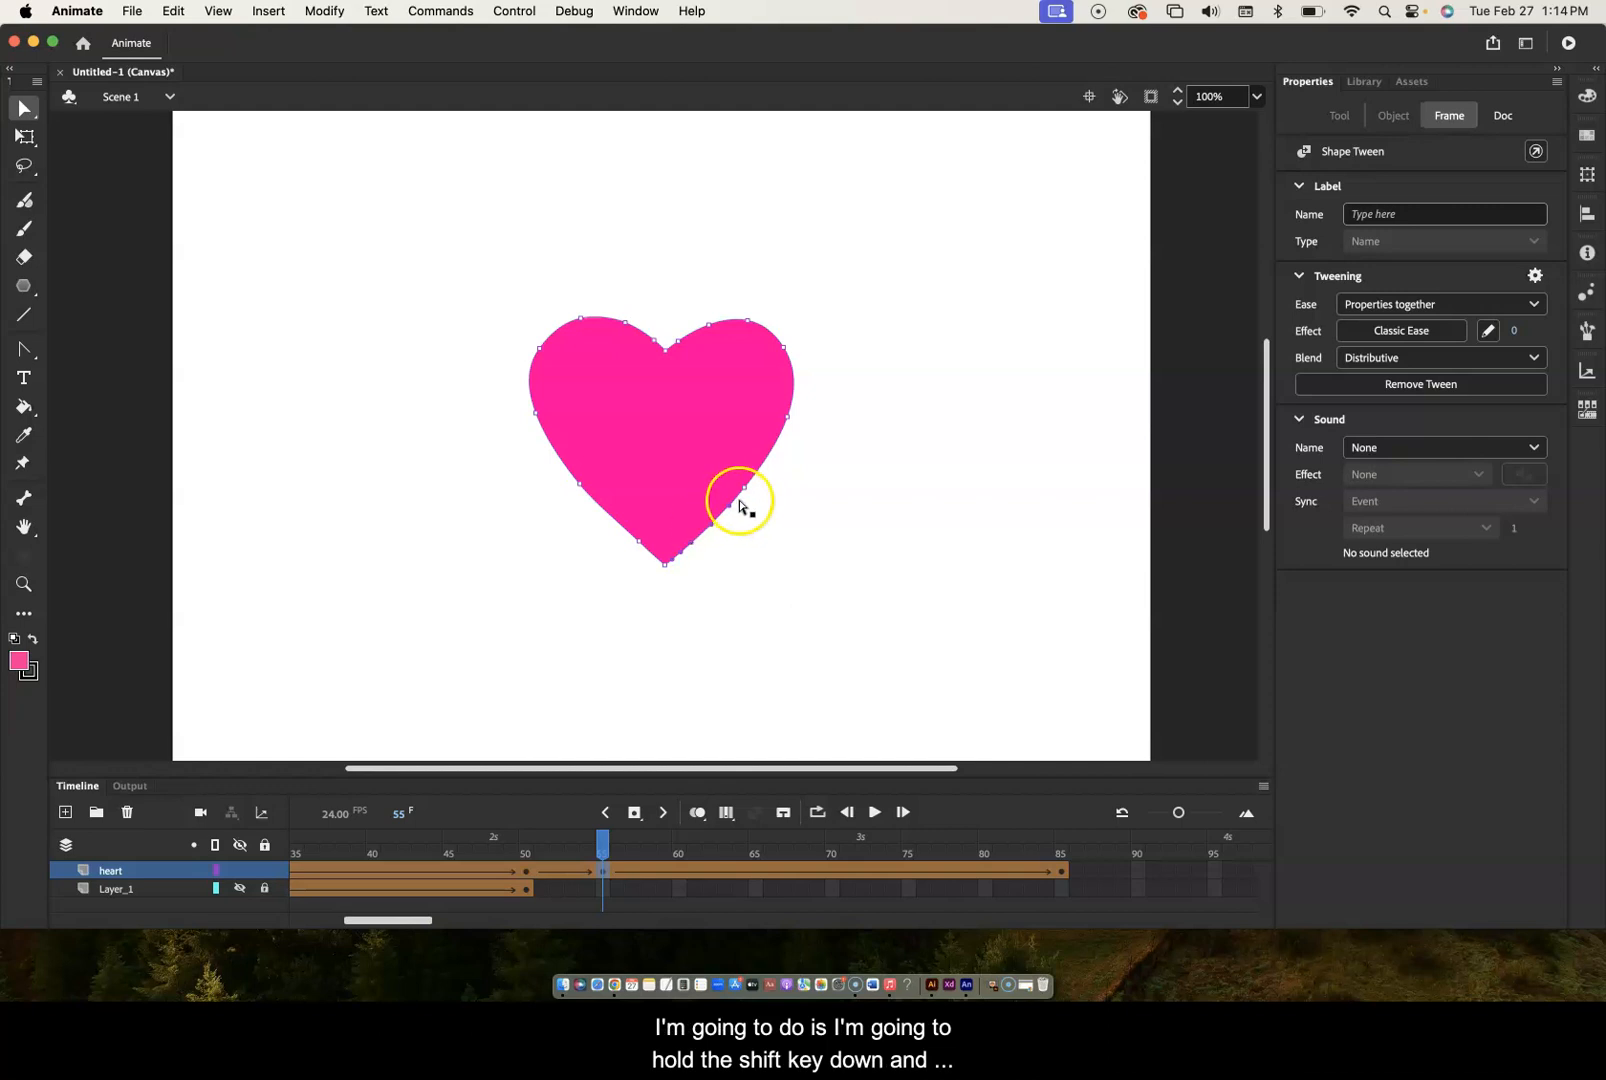
shift+click(745, 488)
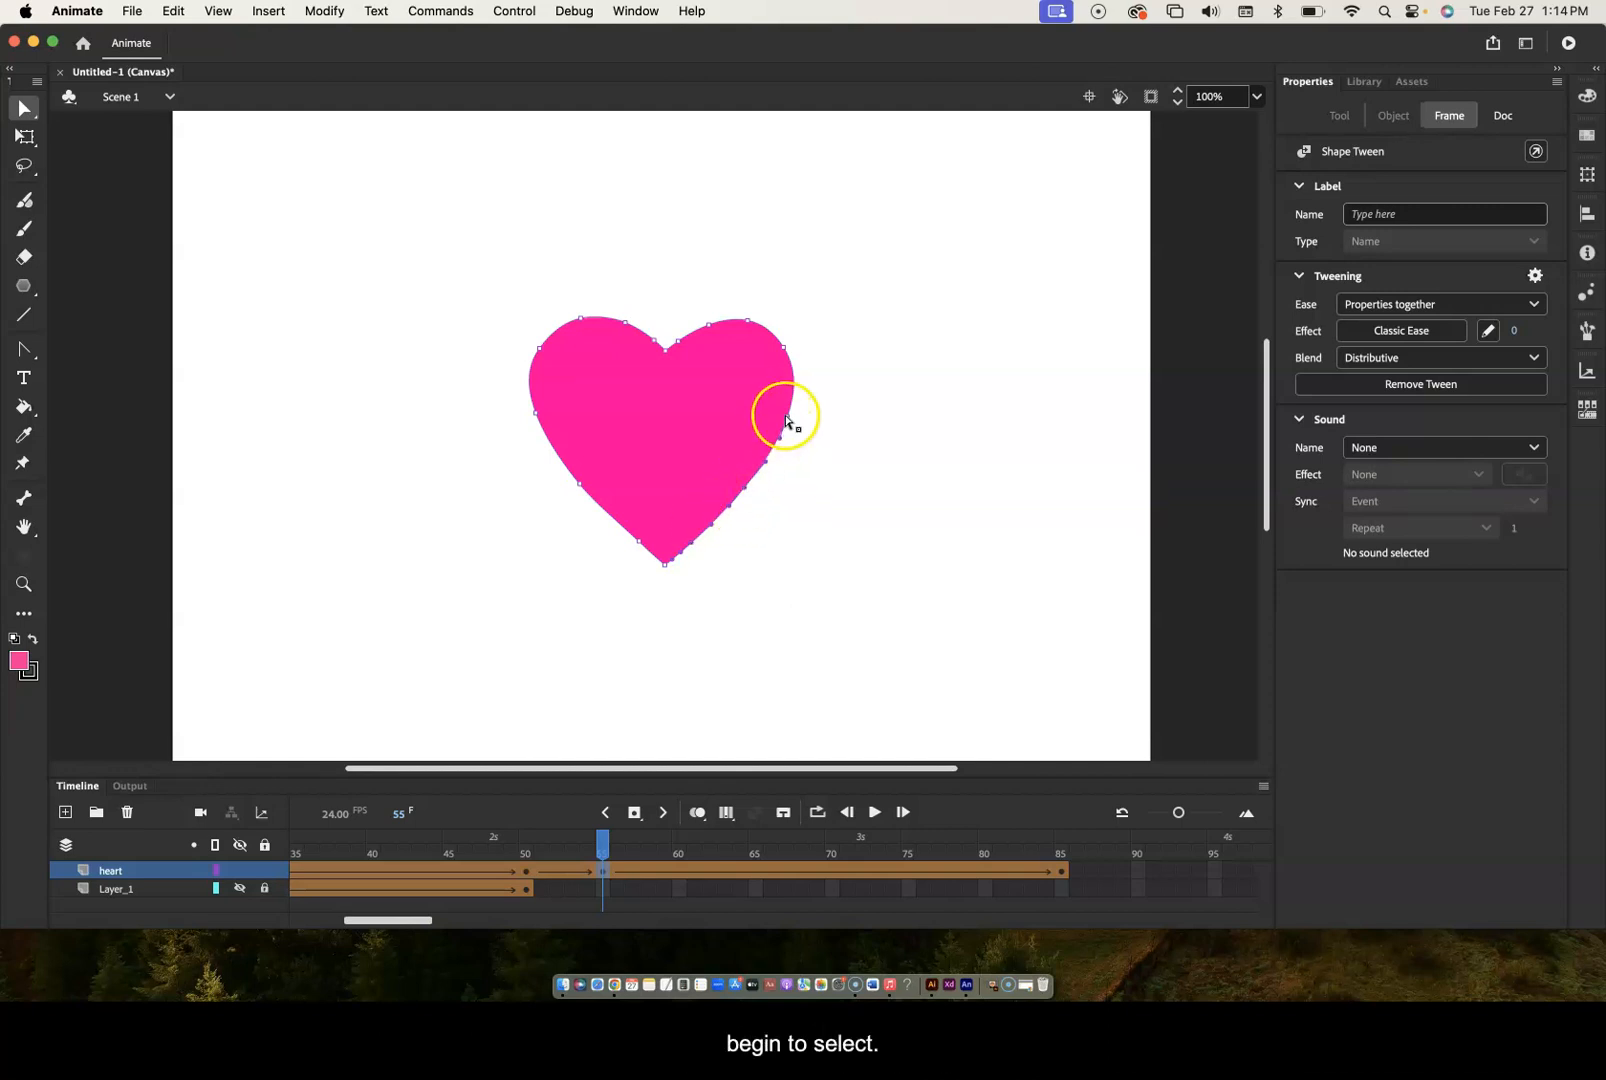
shift+click(784, 350)
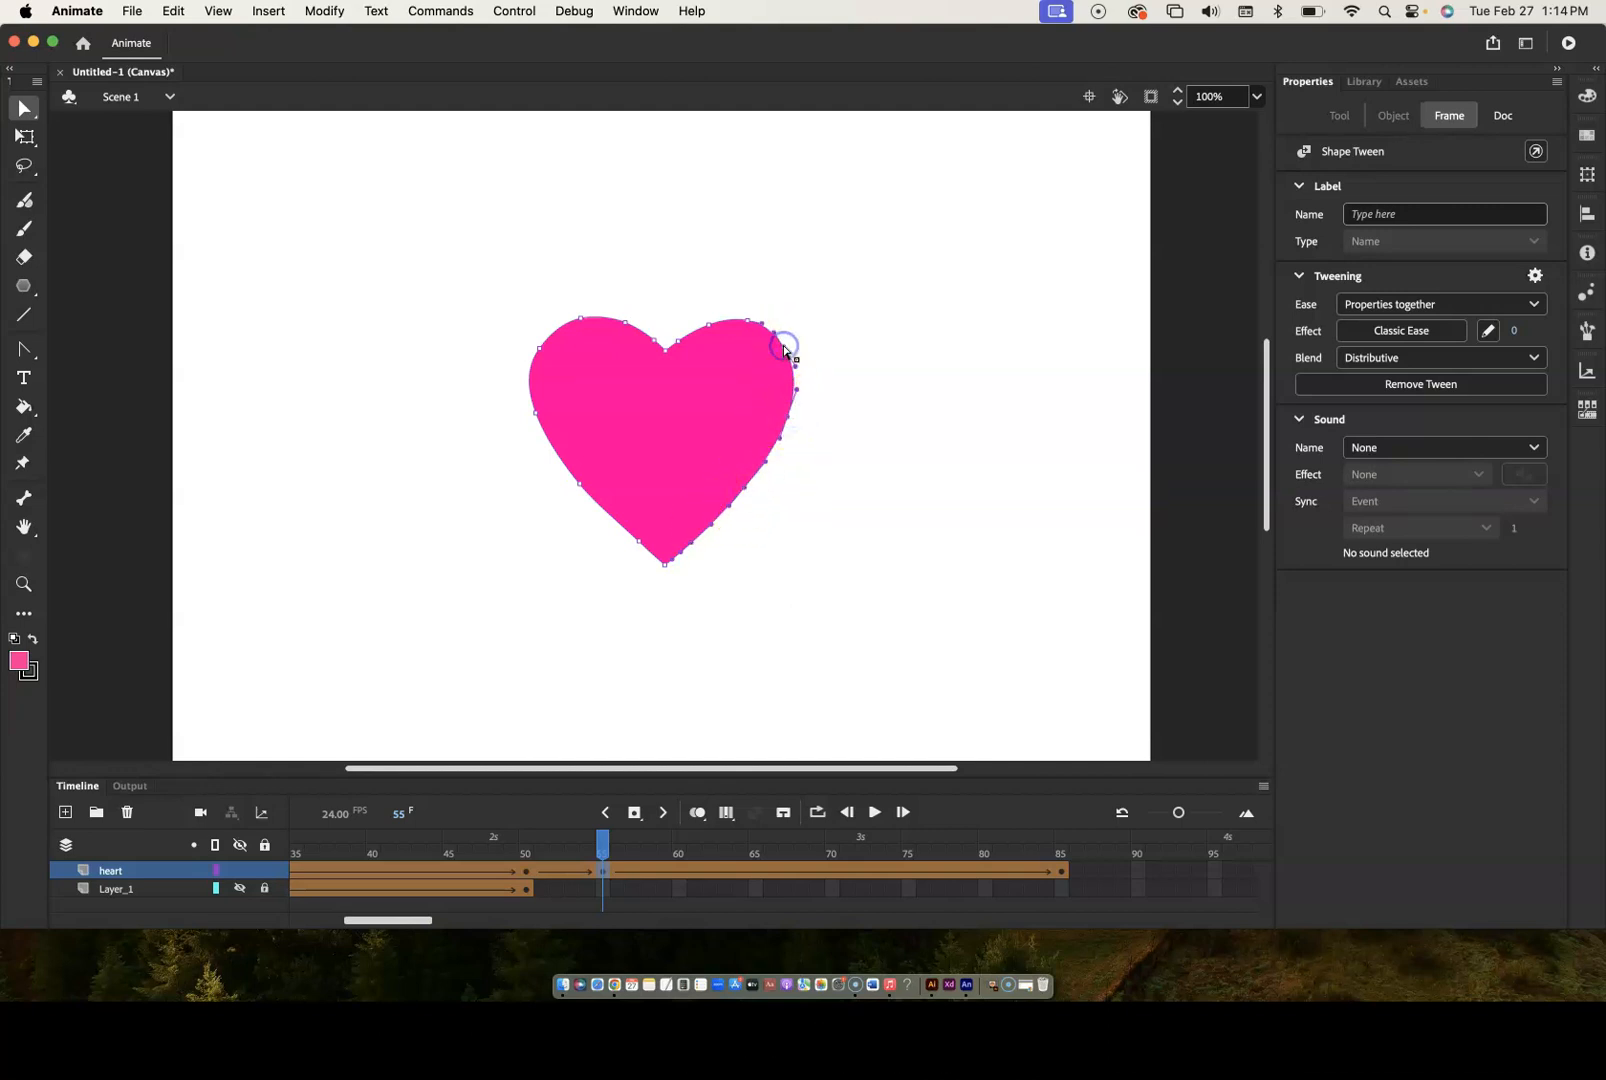
shift+click(748, 320)
key(Right)
key(Right)
key(Right)
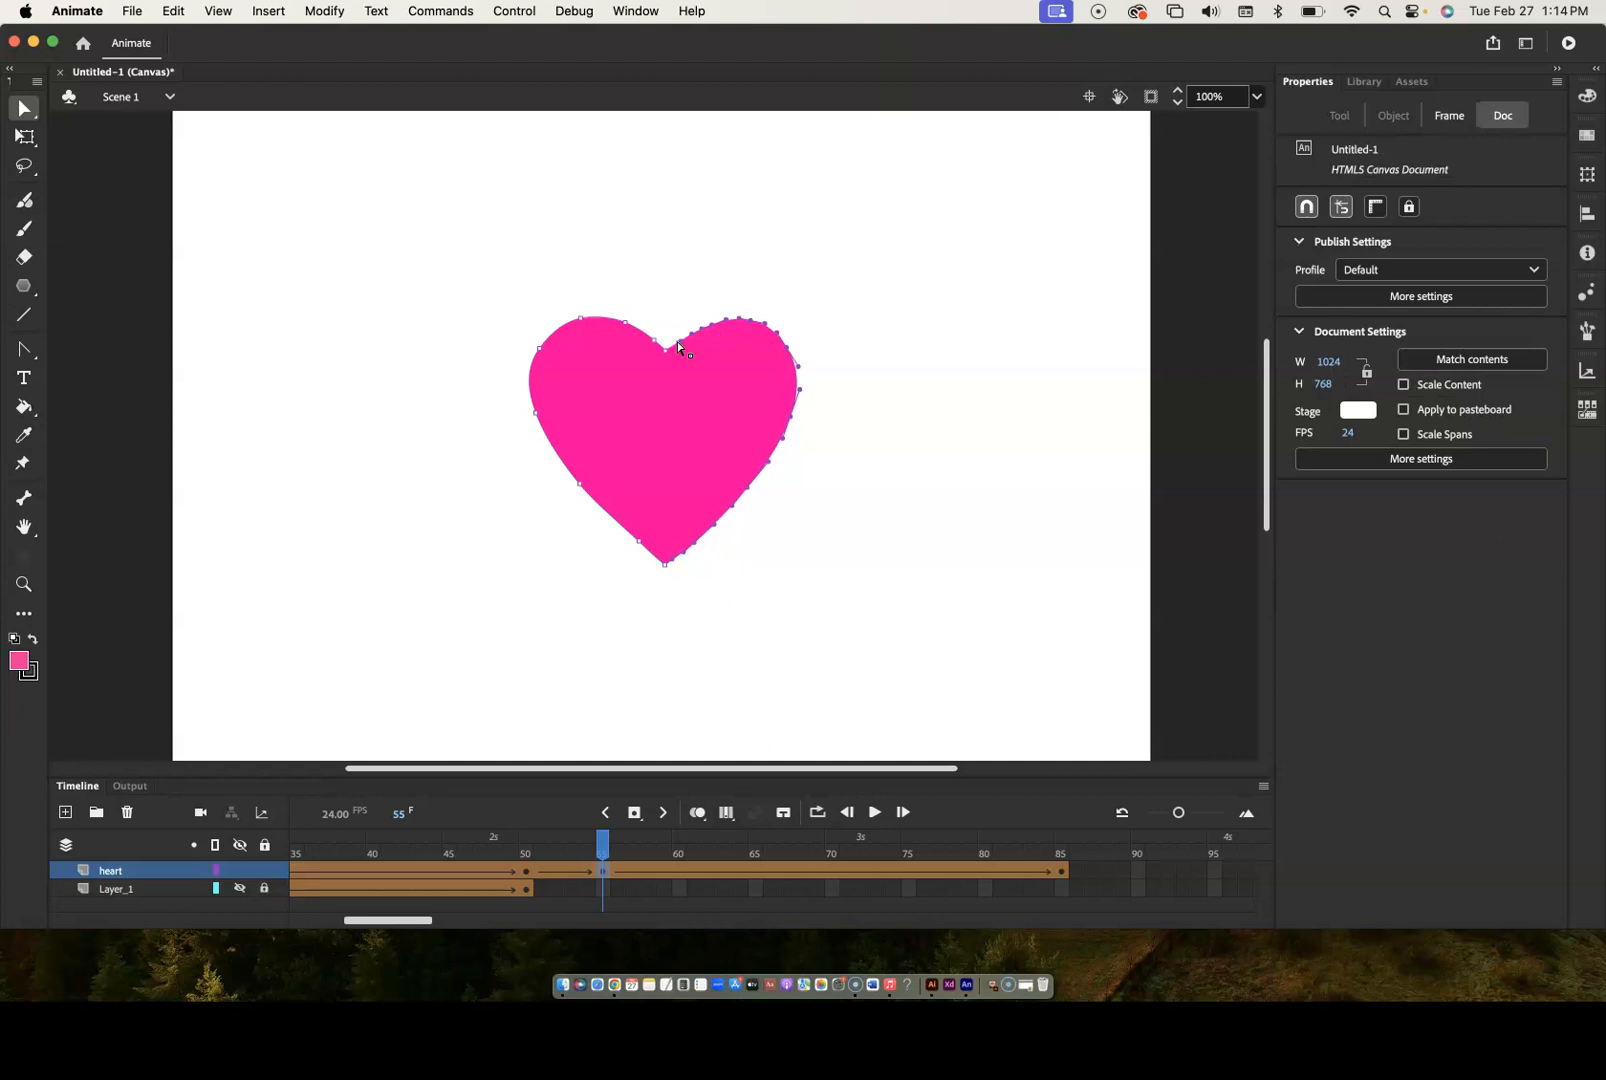
key(Right)
key(Right)
key(Right)
key(Right)
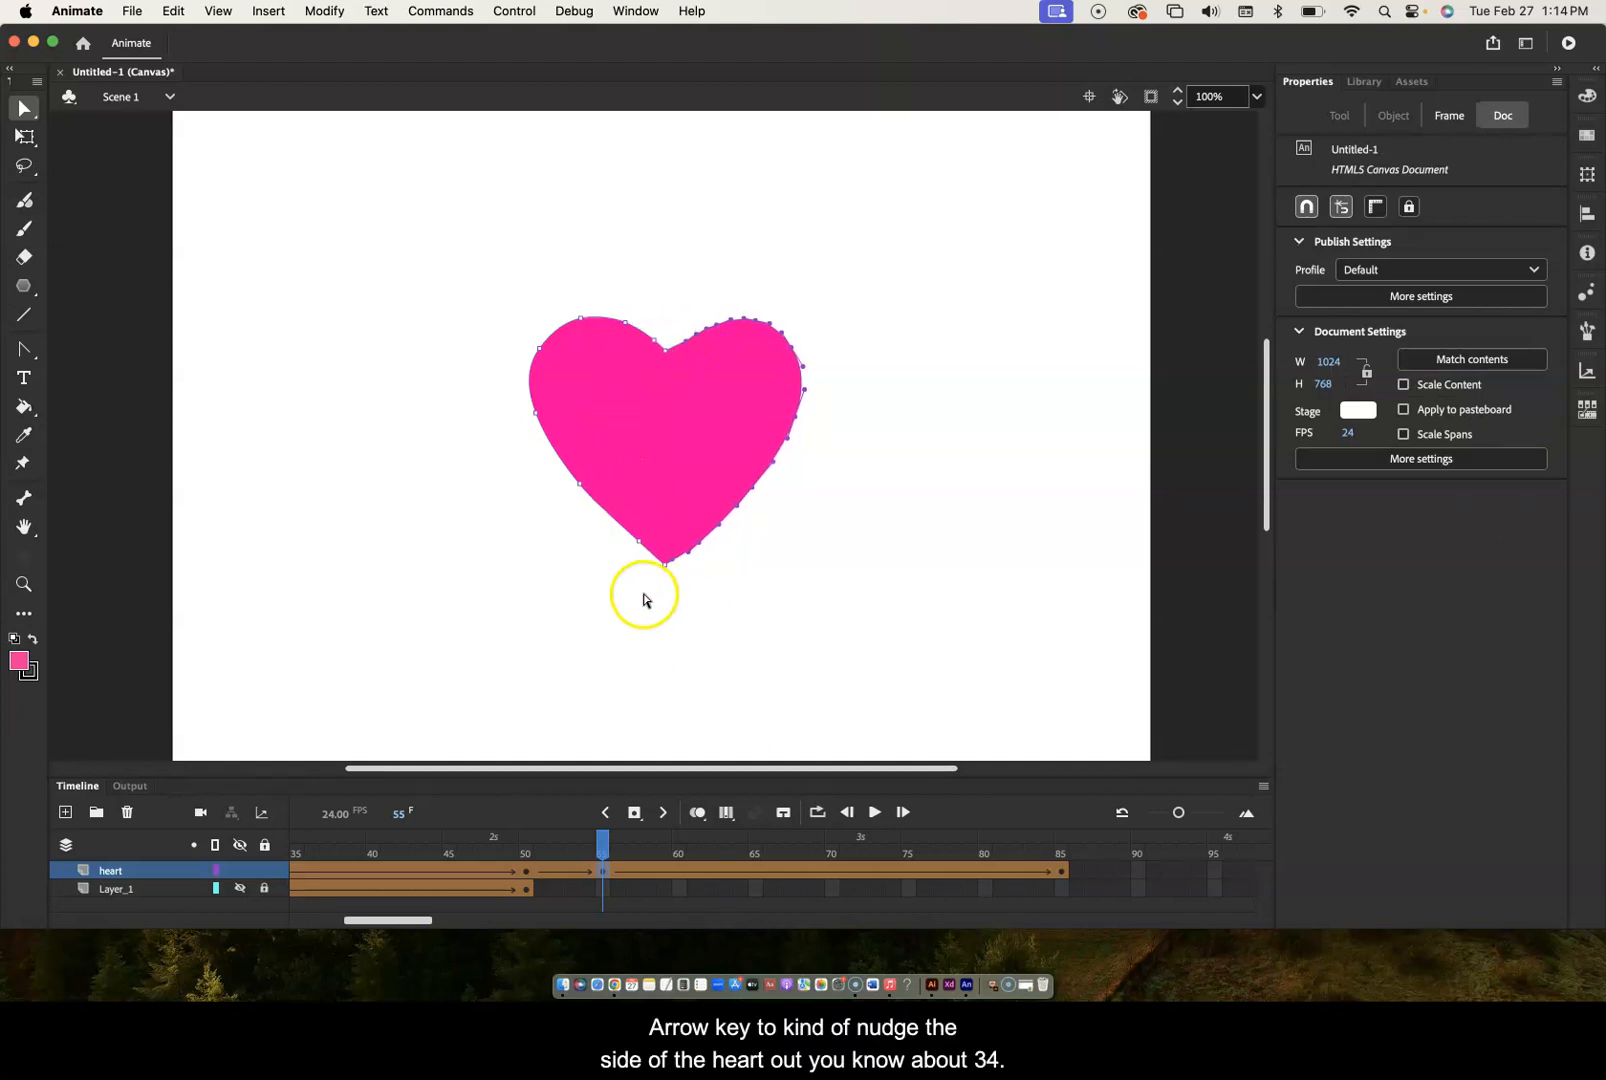
- Nudge the anchor point on the heart's lower-left edge near the bottom tip slightly outward at frame 55
click(640, 543)
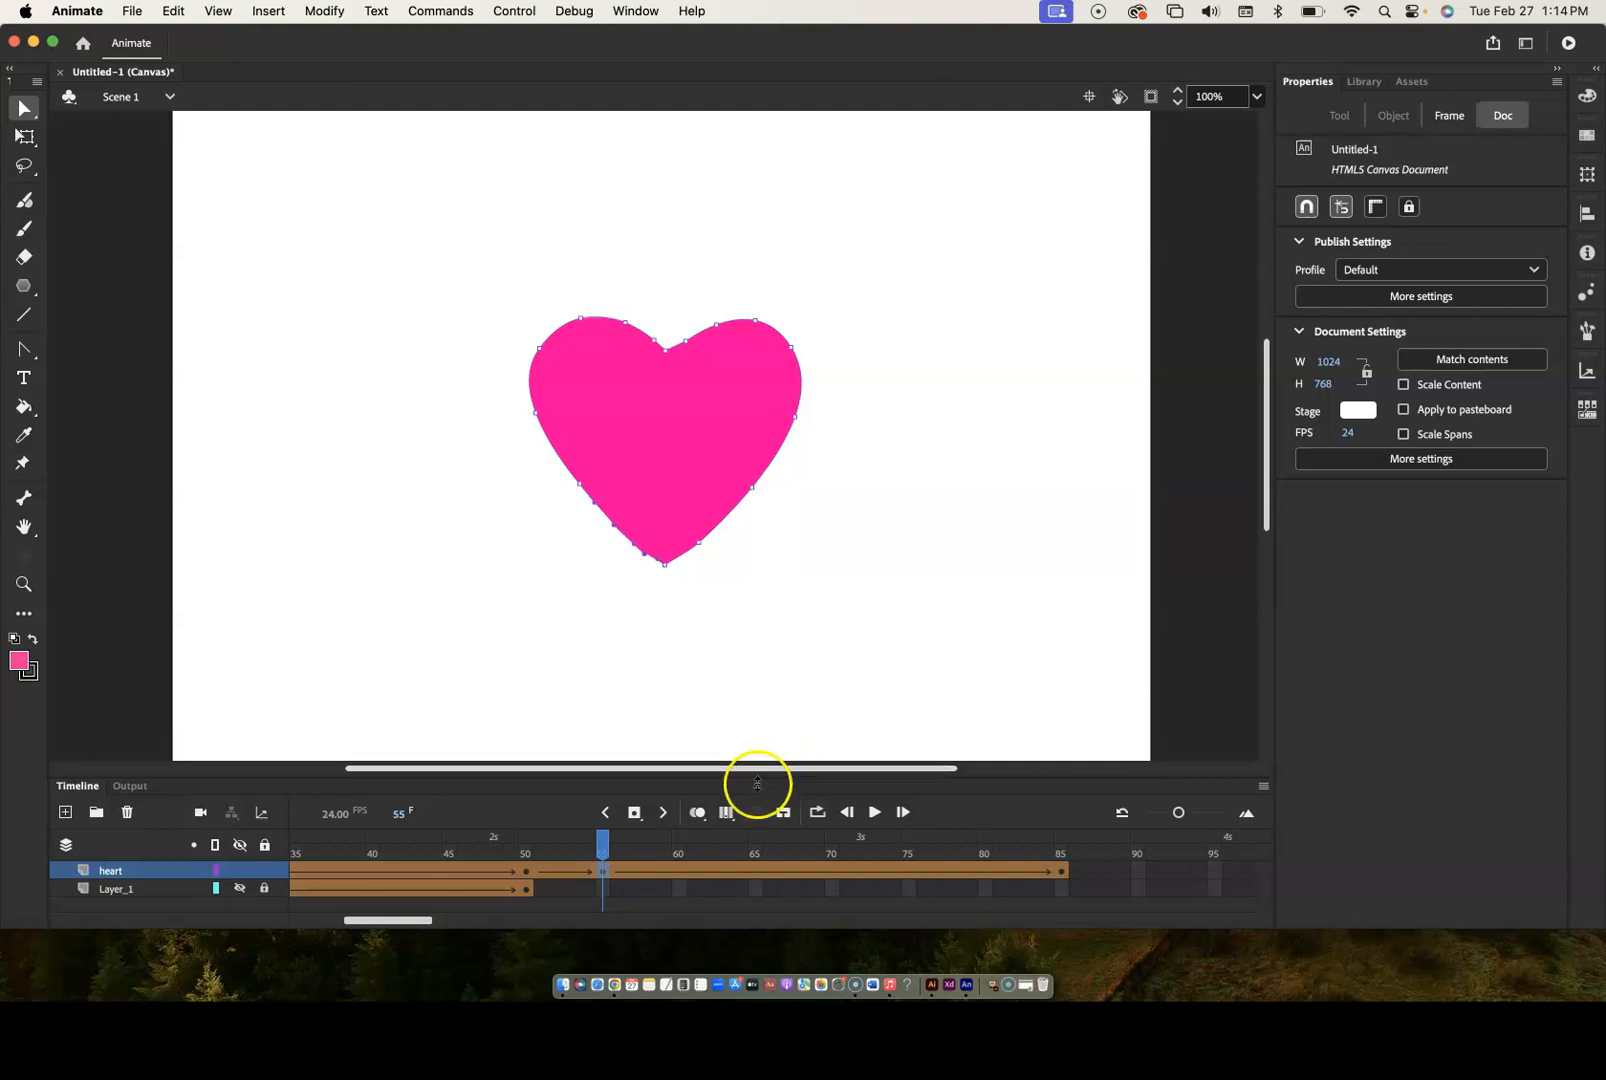
click(604, 850)
mouse_move(604, 850)
mouse_down()
mouse_move(466, 851)
mouse_move(601, 845)
mouse_up()
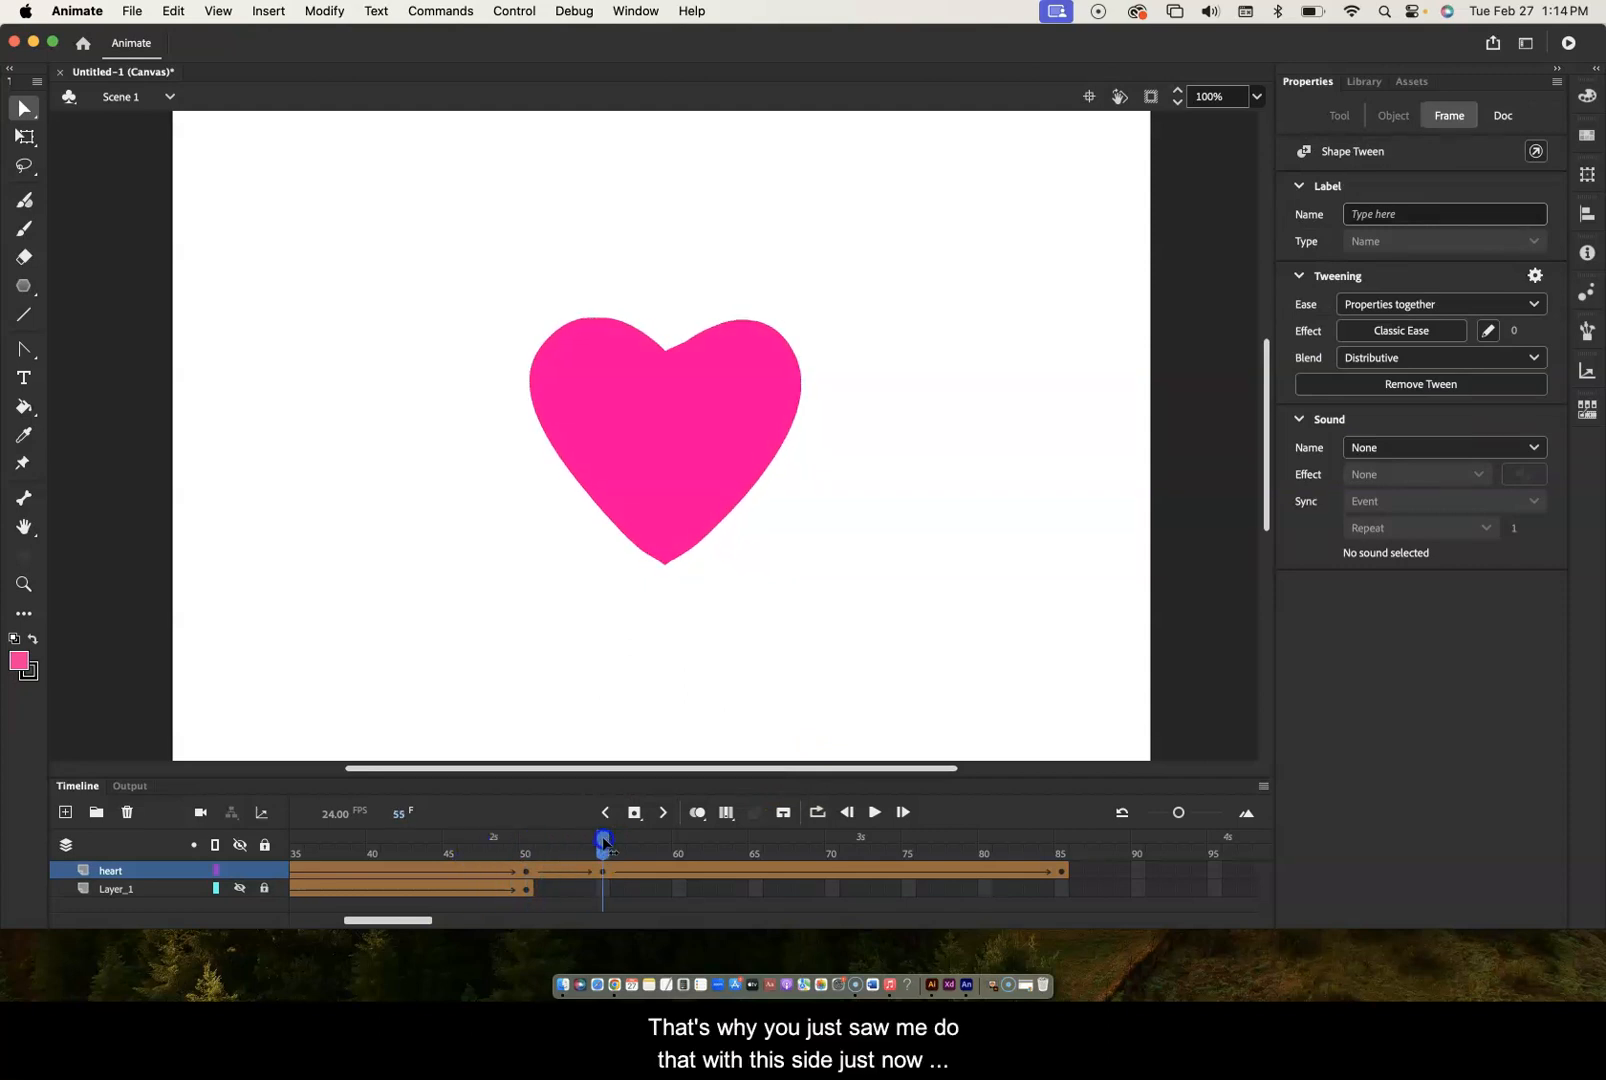
click(735, 527)
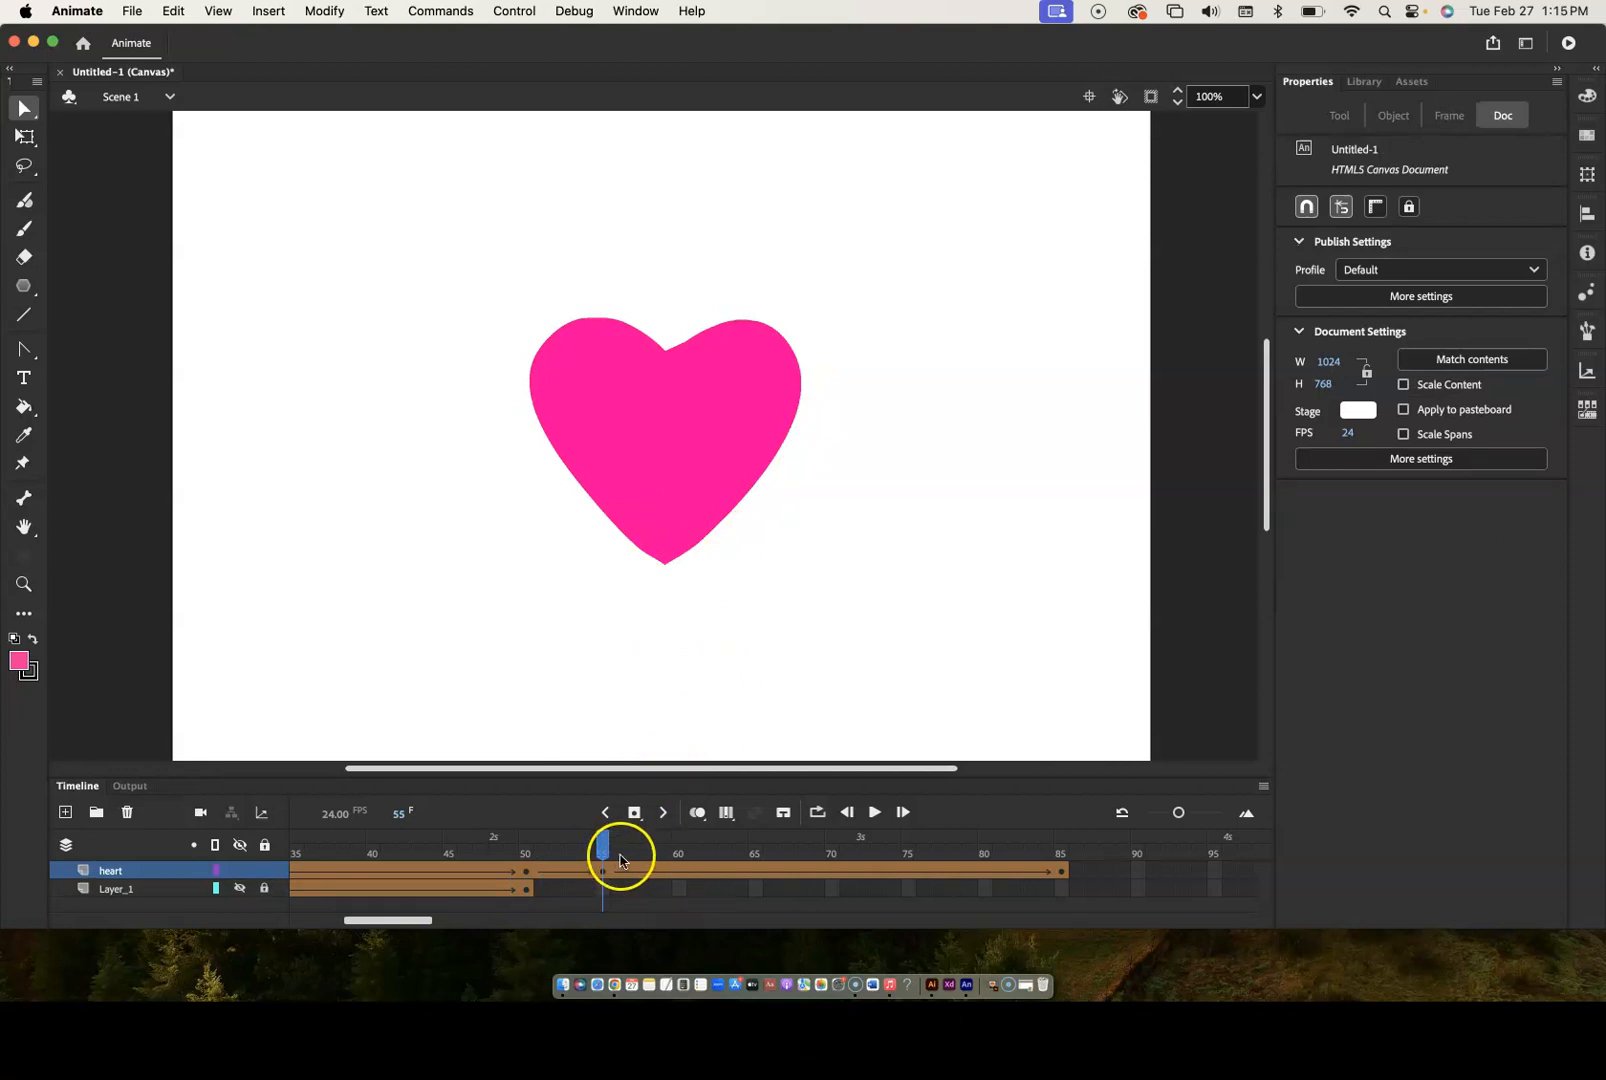
- Insert a keyframe on the heart layer at frame 60
click(679, 872)
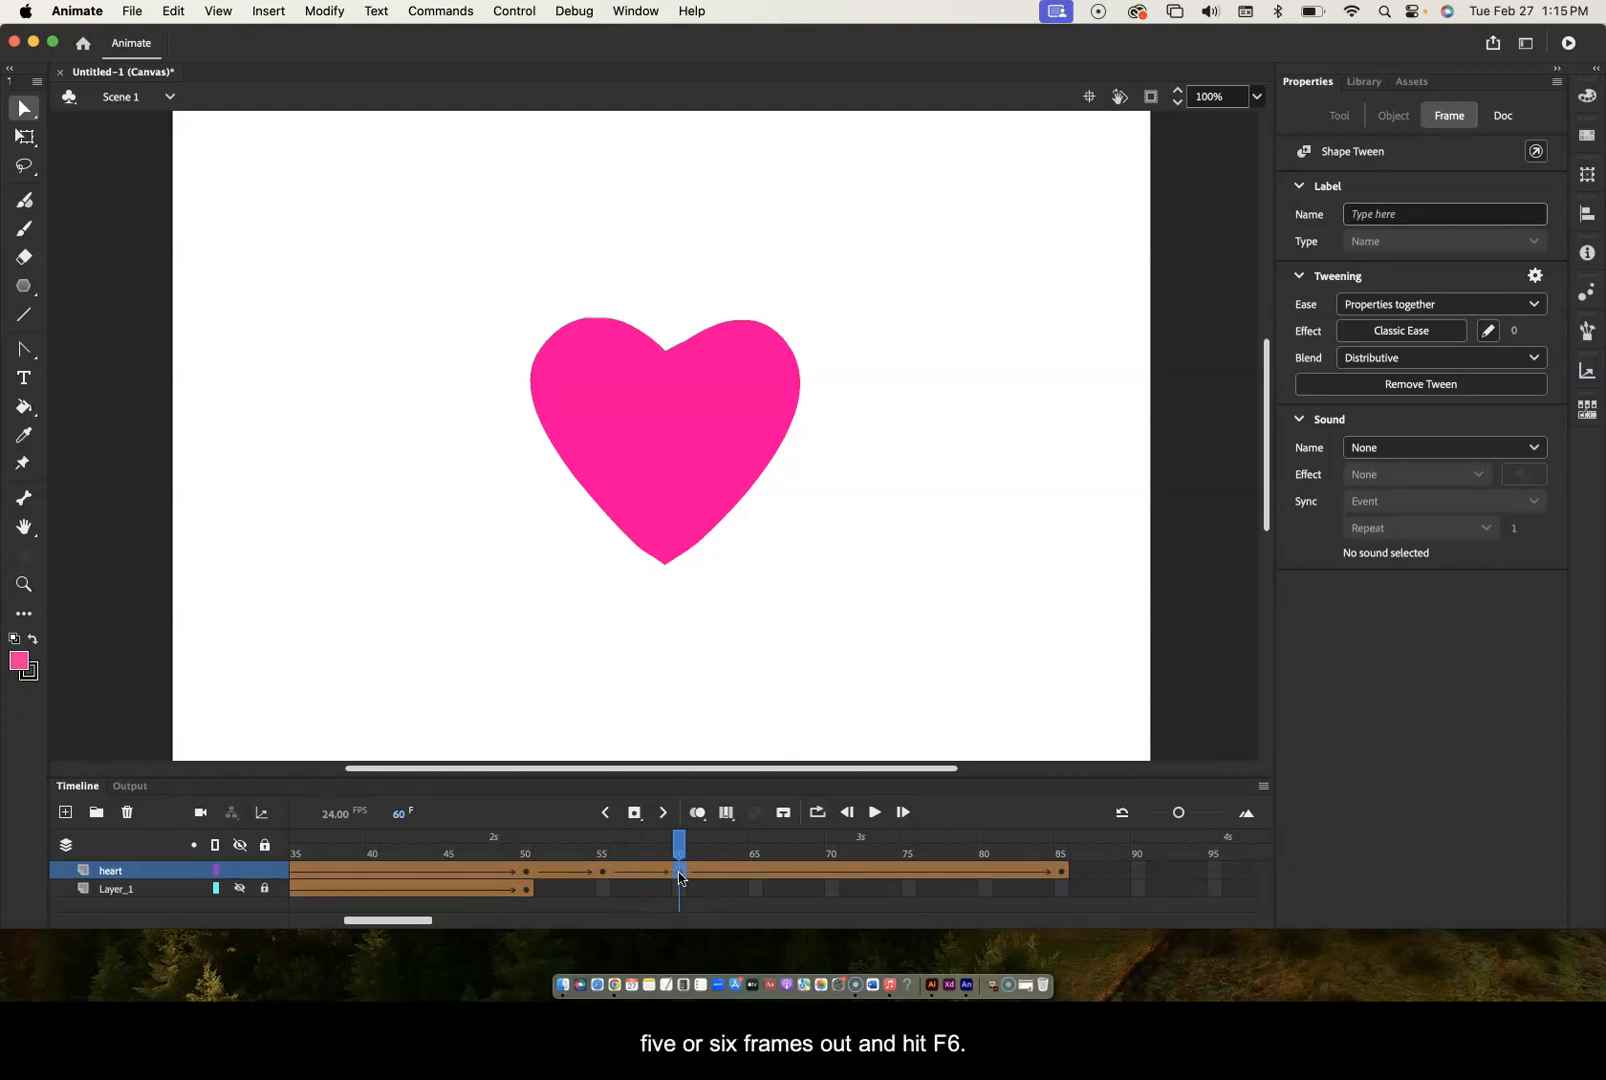
click(679, 870)
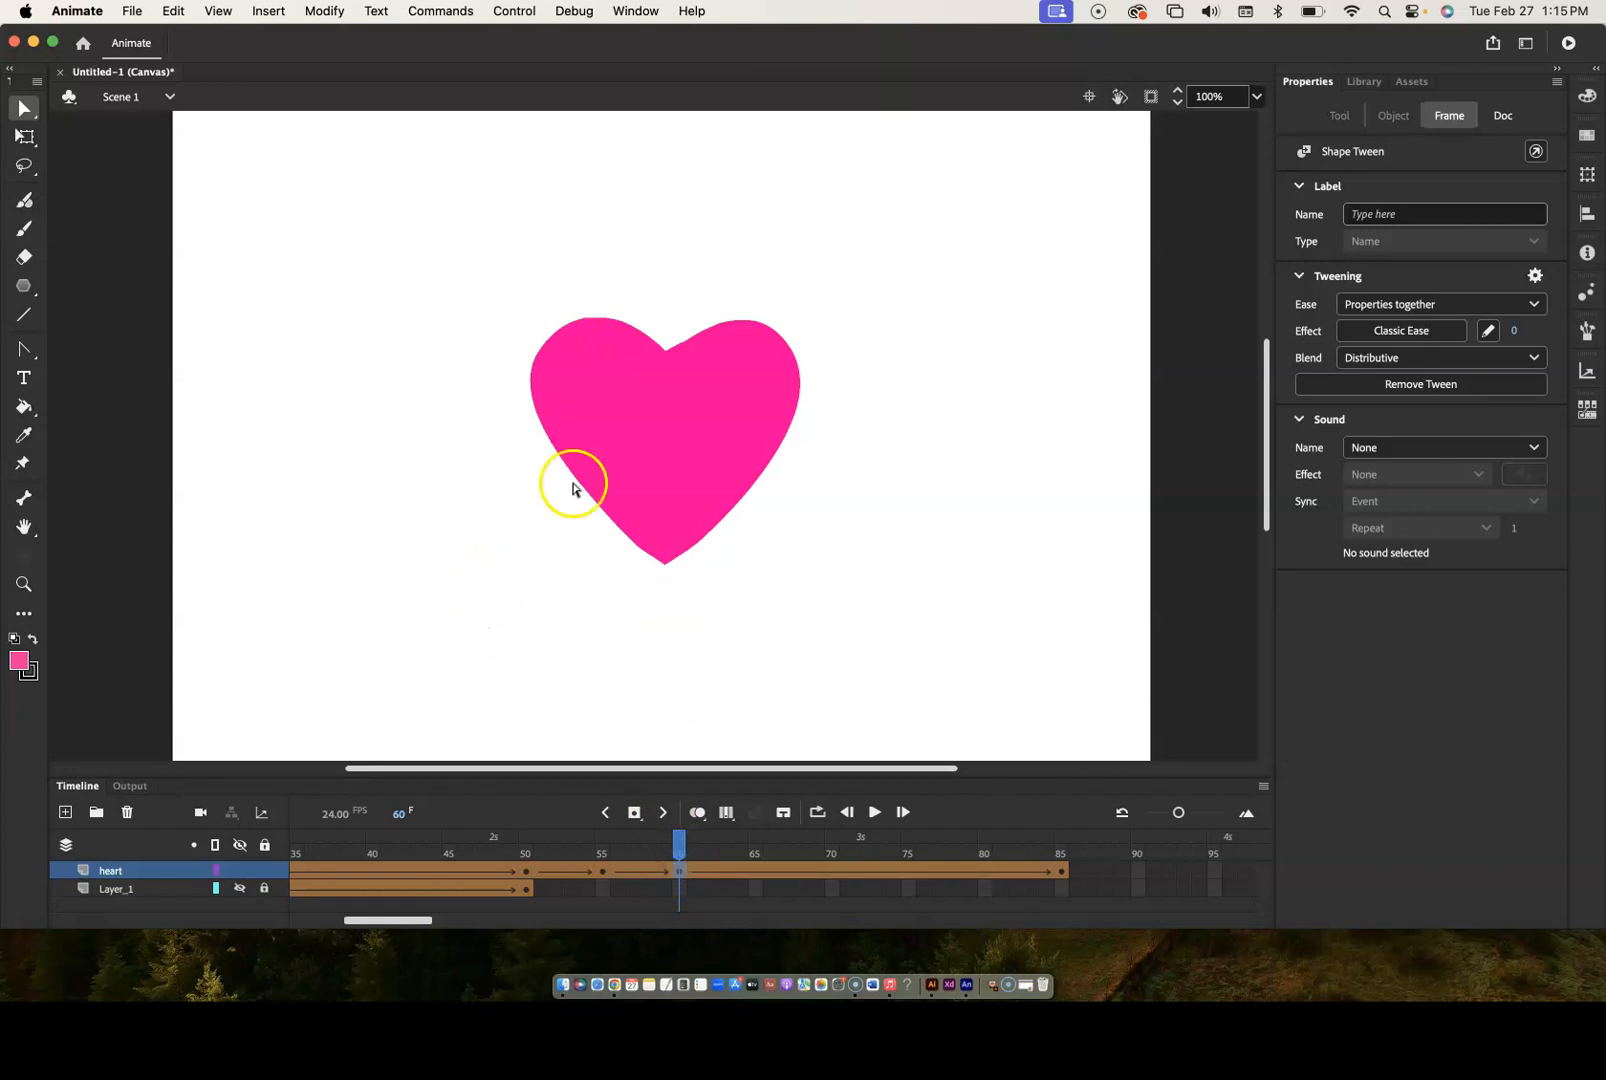
- Try selecting the heart's left half at frame 60 by its anchor points and with the Lasso tool
click(711, 531)
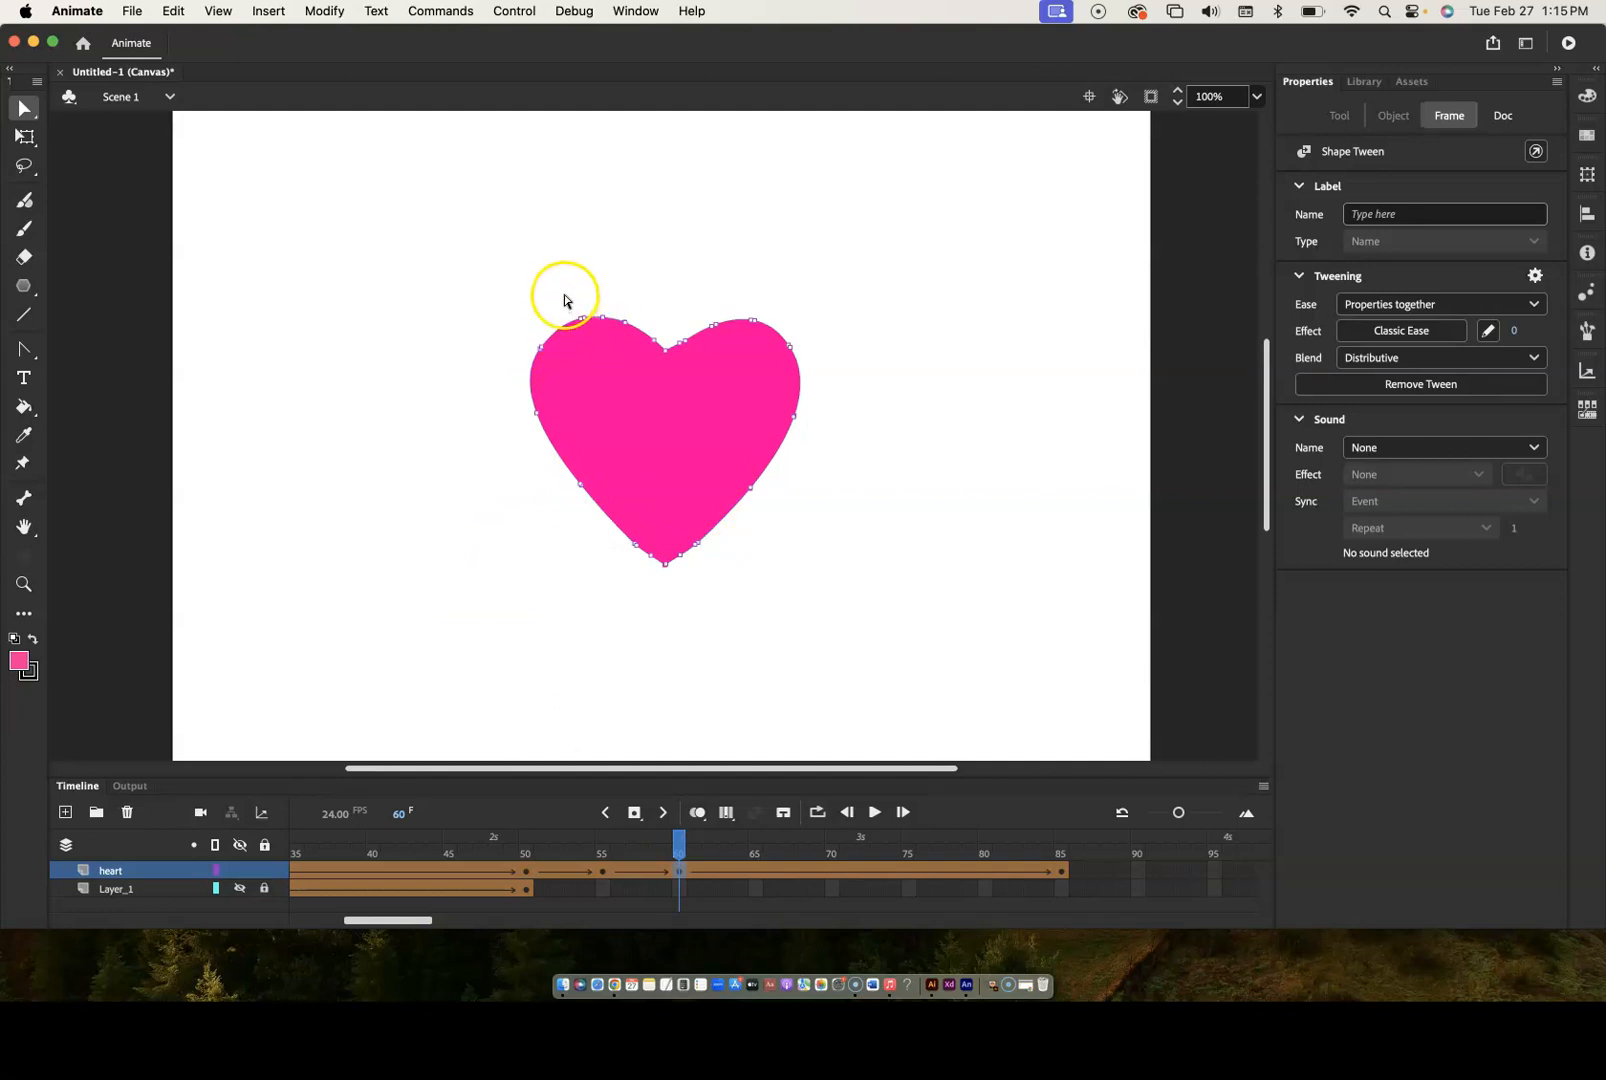
click(626, 324)
click(536, 291)
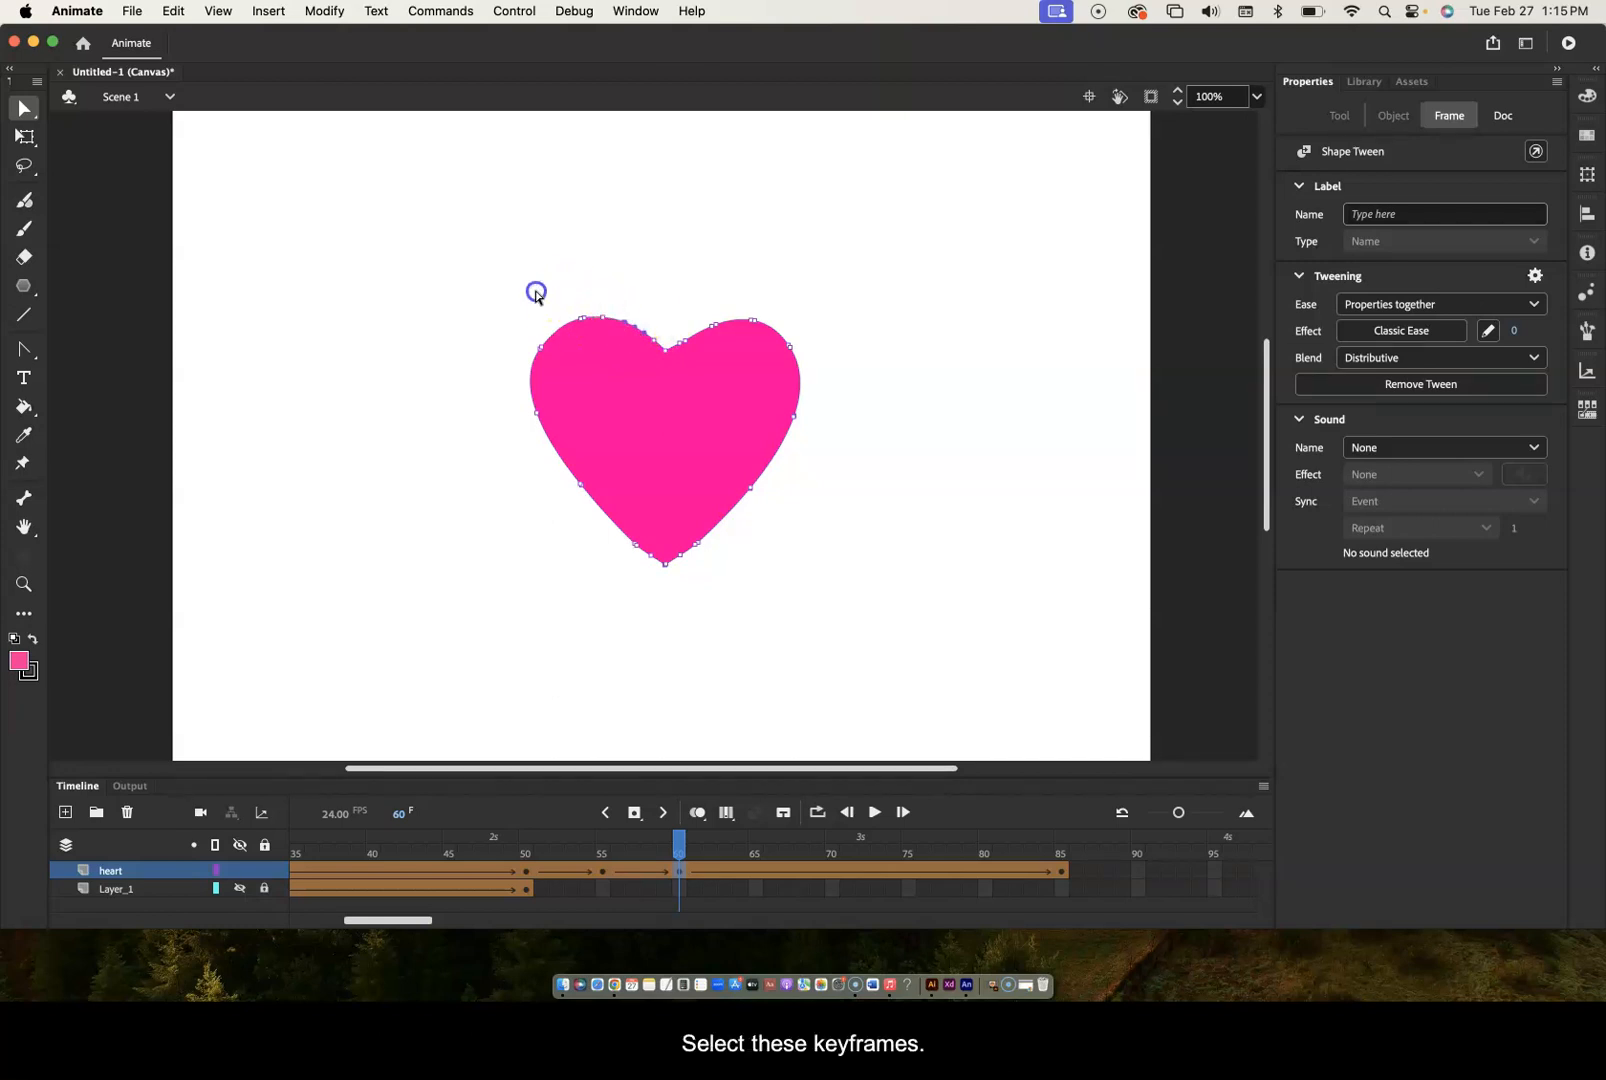
click(24, 165)
mouse_move(657, 342)
mouse_down()
mouse_move(627, 288)
mouse_move(518, 295)
mouse_move(516, 378)
mouse_move(613, 550)
mouse_move(655, 537)
mouse_up()
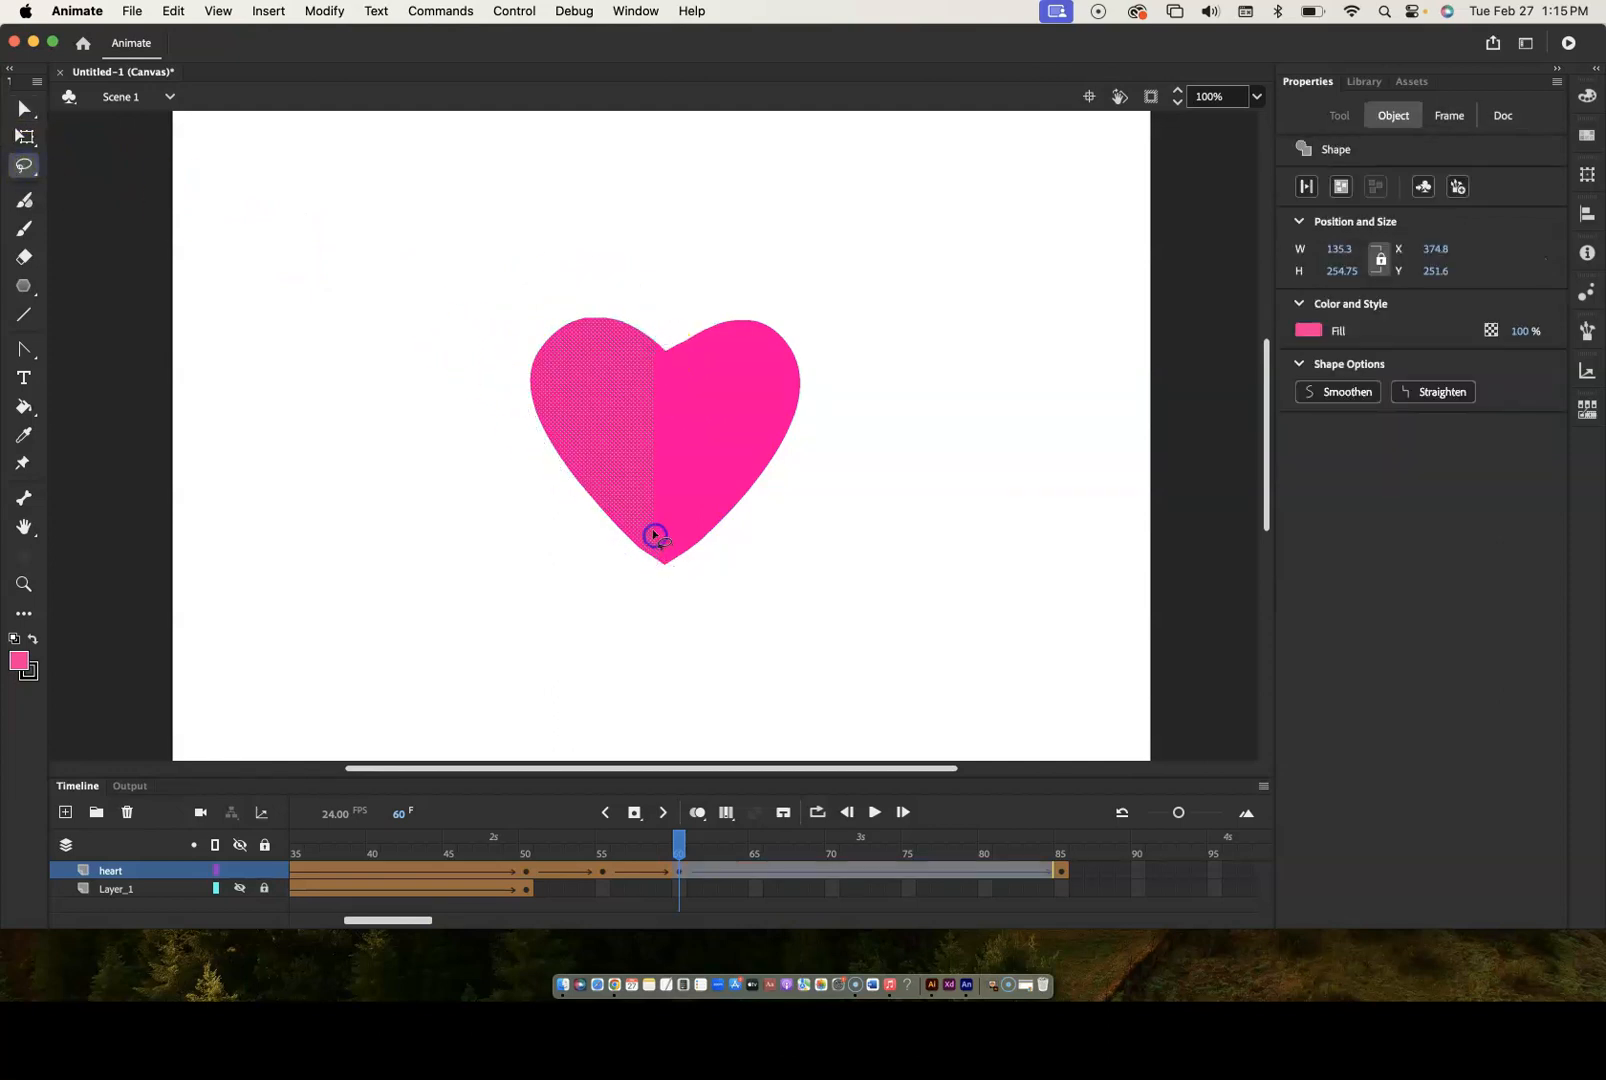
click(655, 537)
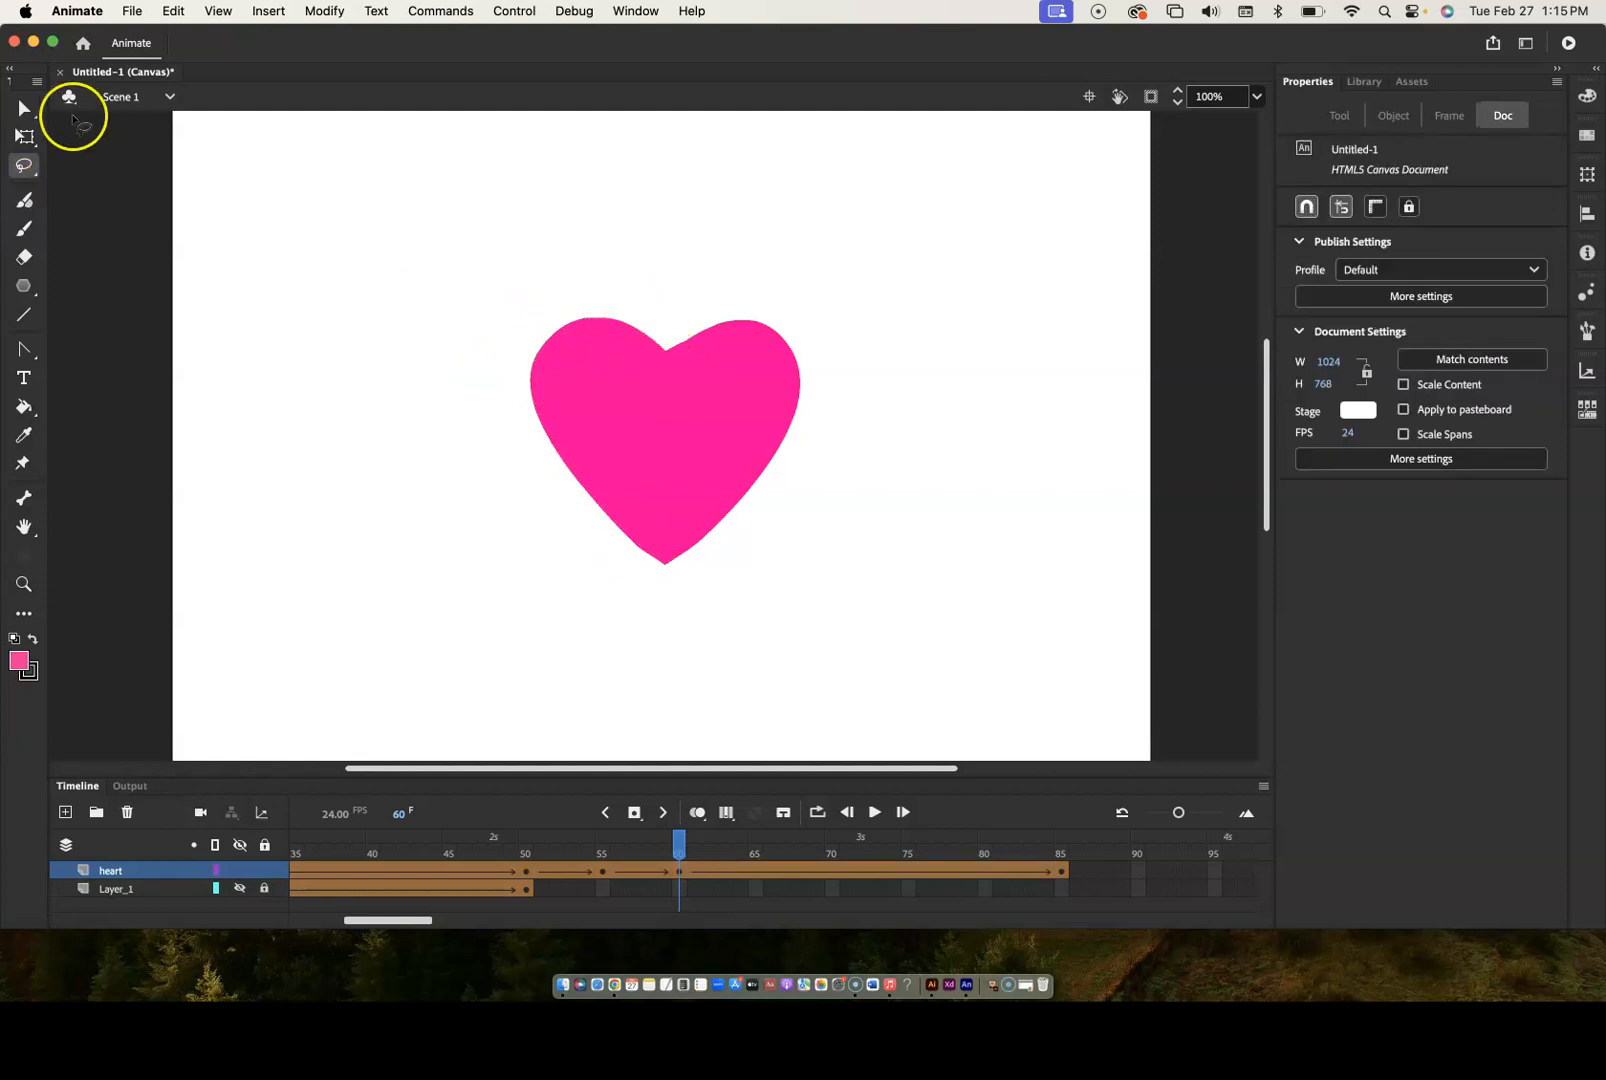
click(24, 110)
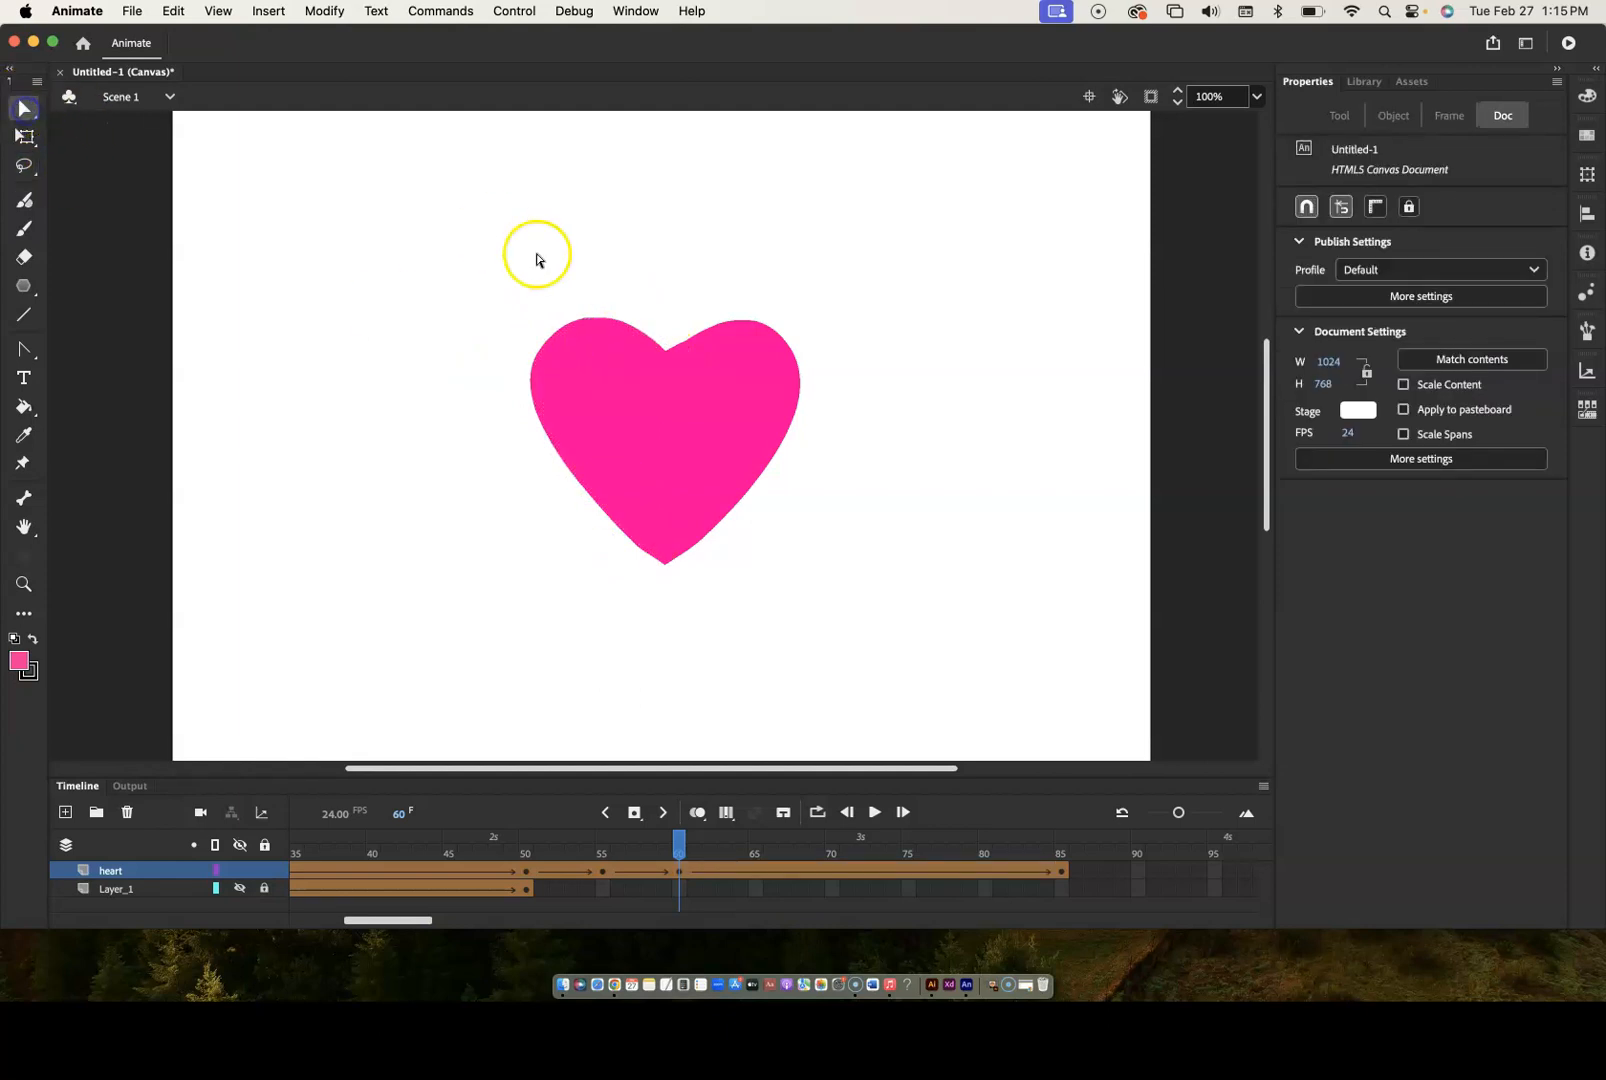
- Try selecting the anchor points along the heart's left side at frame 60
click(609, 323)
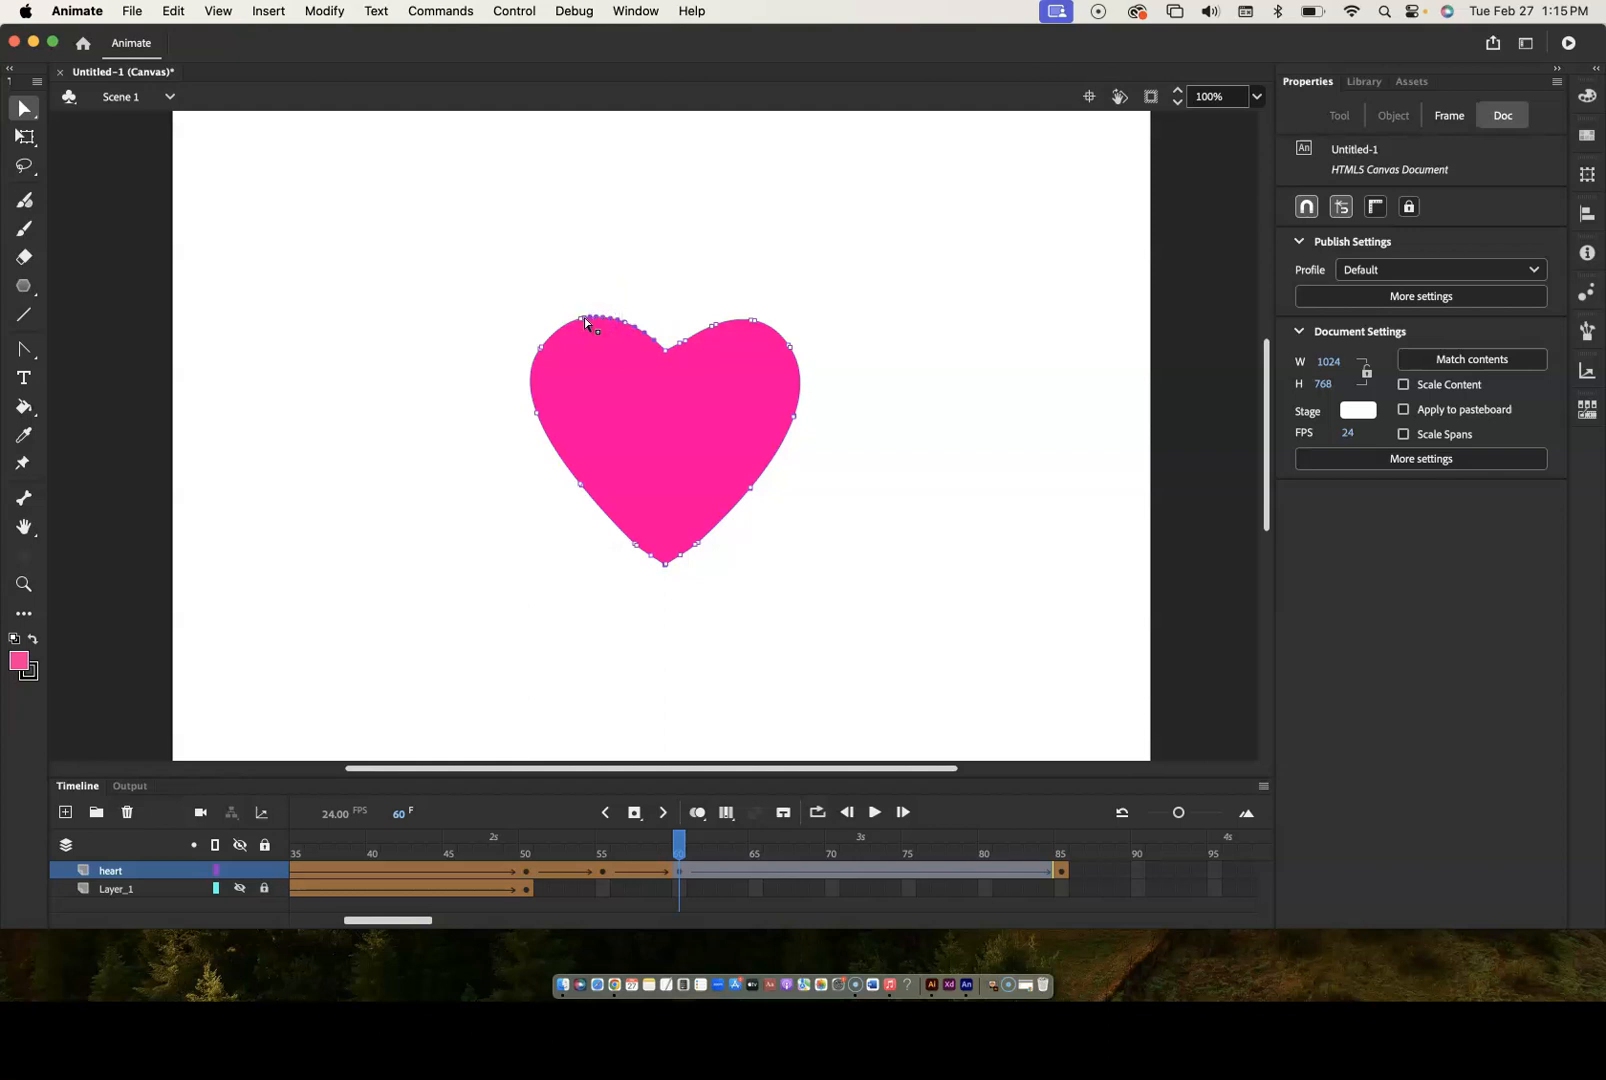
shift+click(541, 348)
shift+click(537, 412)
shift+click(562, 455)
shift+click(581, 484)
shift+click(616, 518)
shift+click(582, 485)
shift+click(636, 546)
click(541, 523)
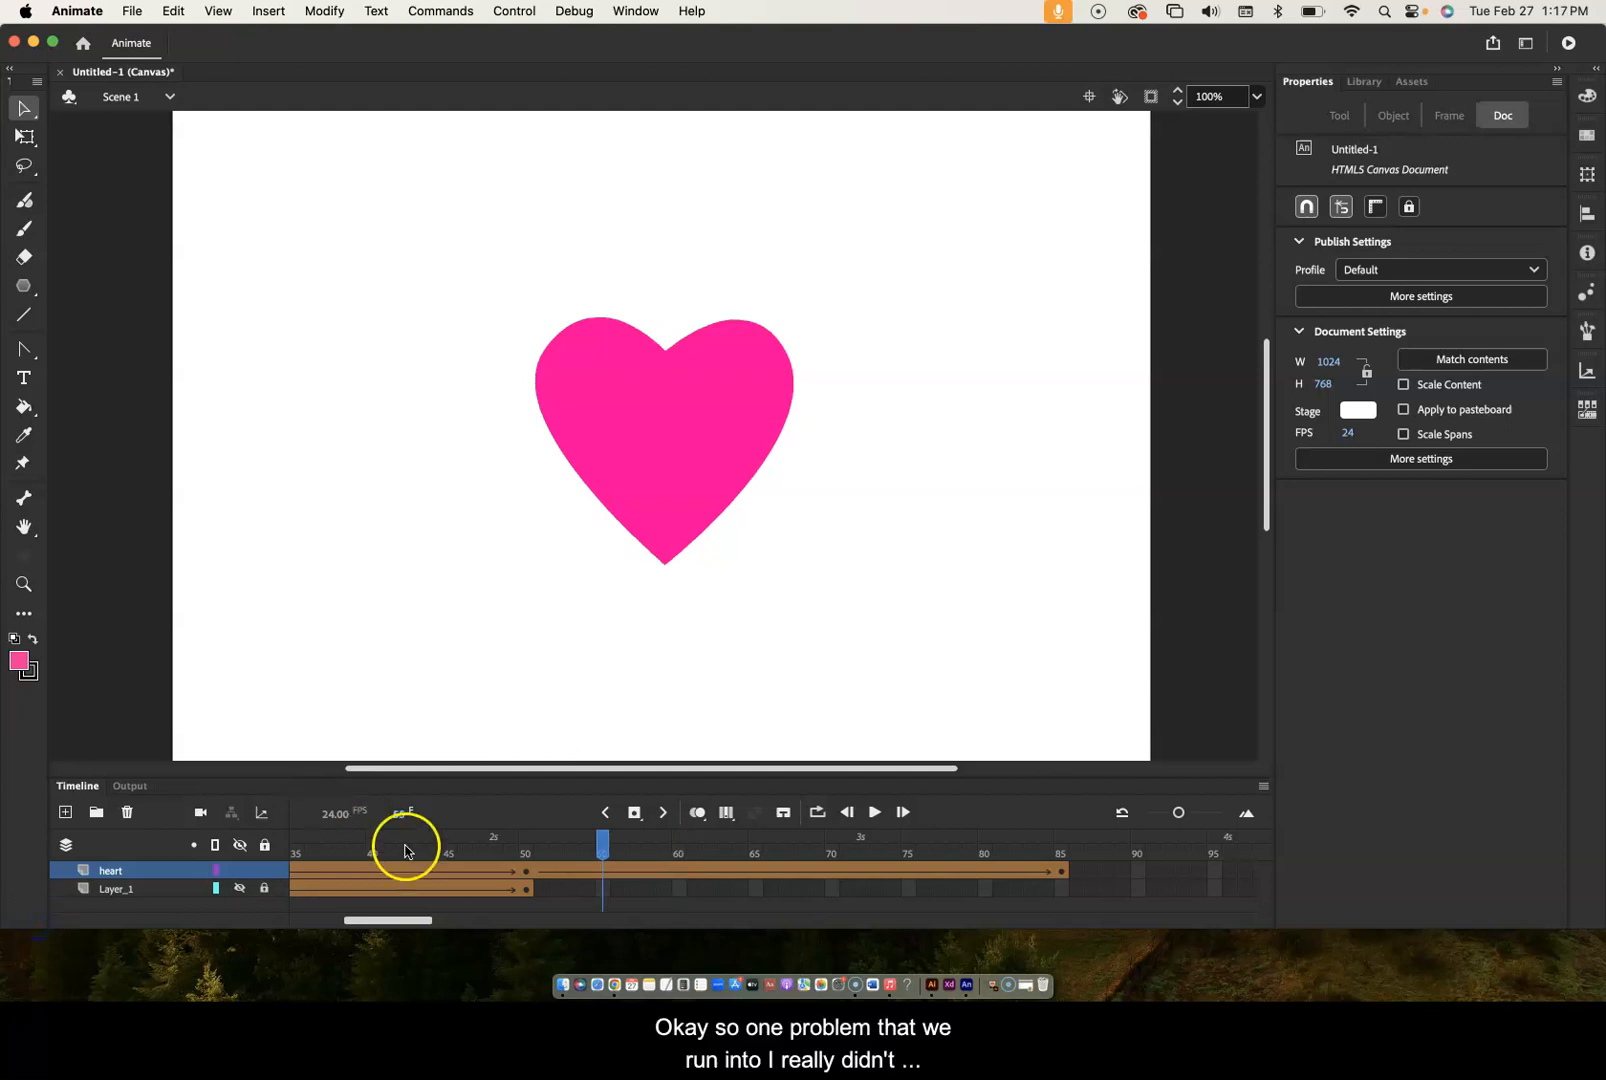
- Examine the heart's anchor points at the frame 50 keyframe, checking the frames around 55 as well
click(529, 873)
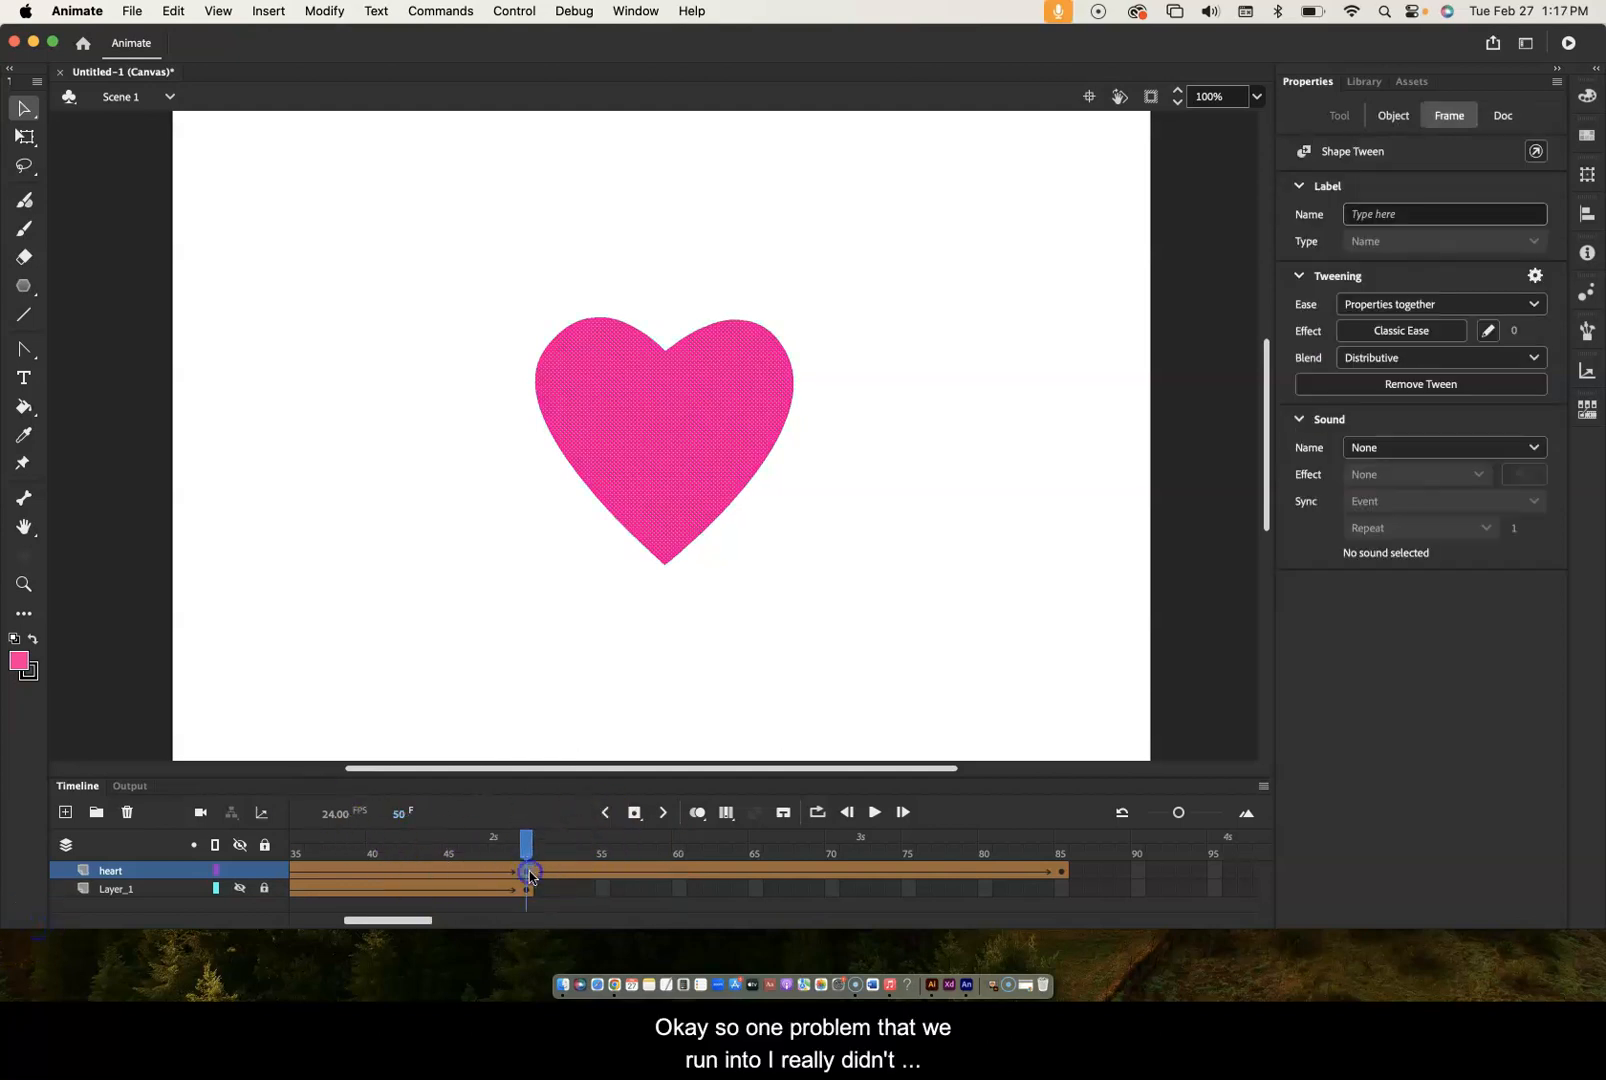
click(610, 875)
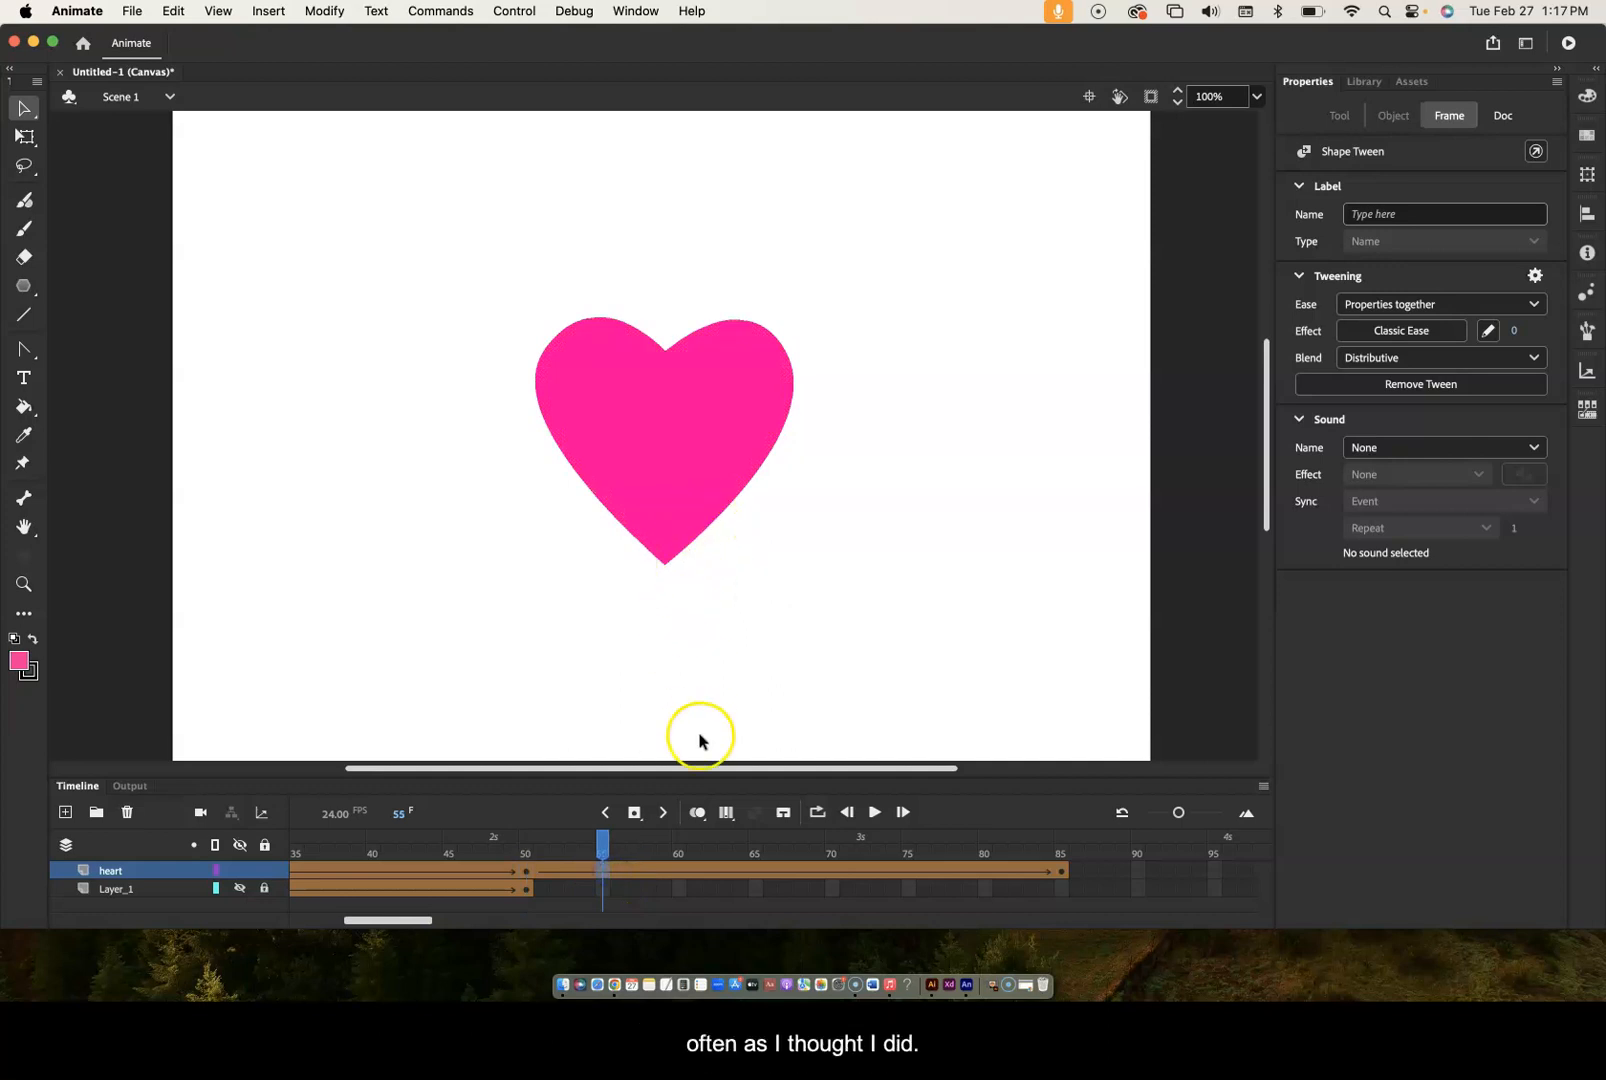
click(614, 845)
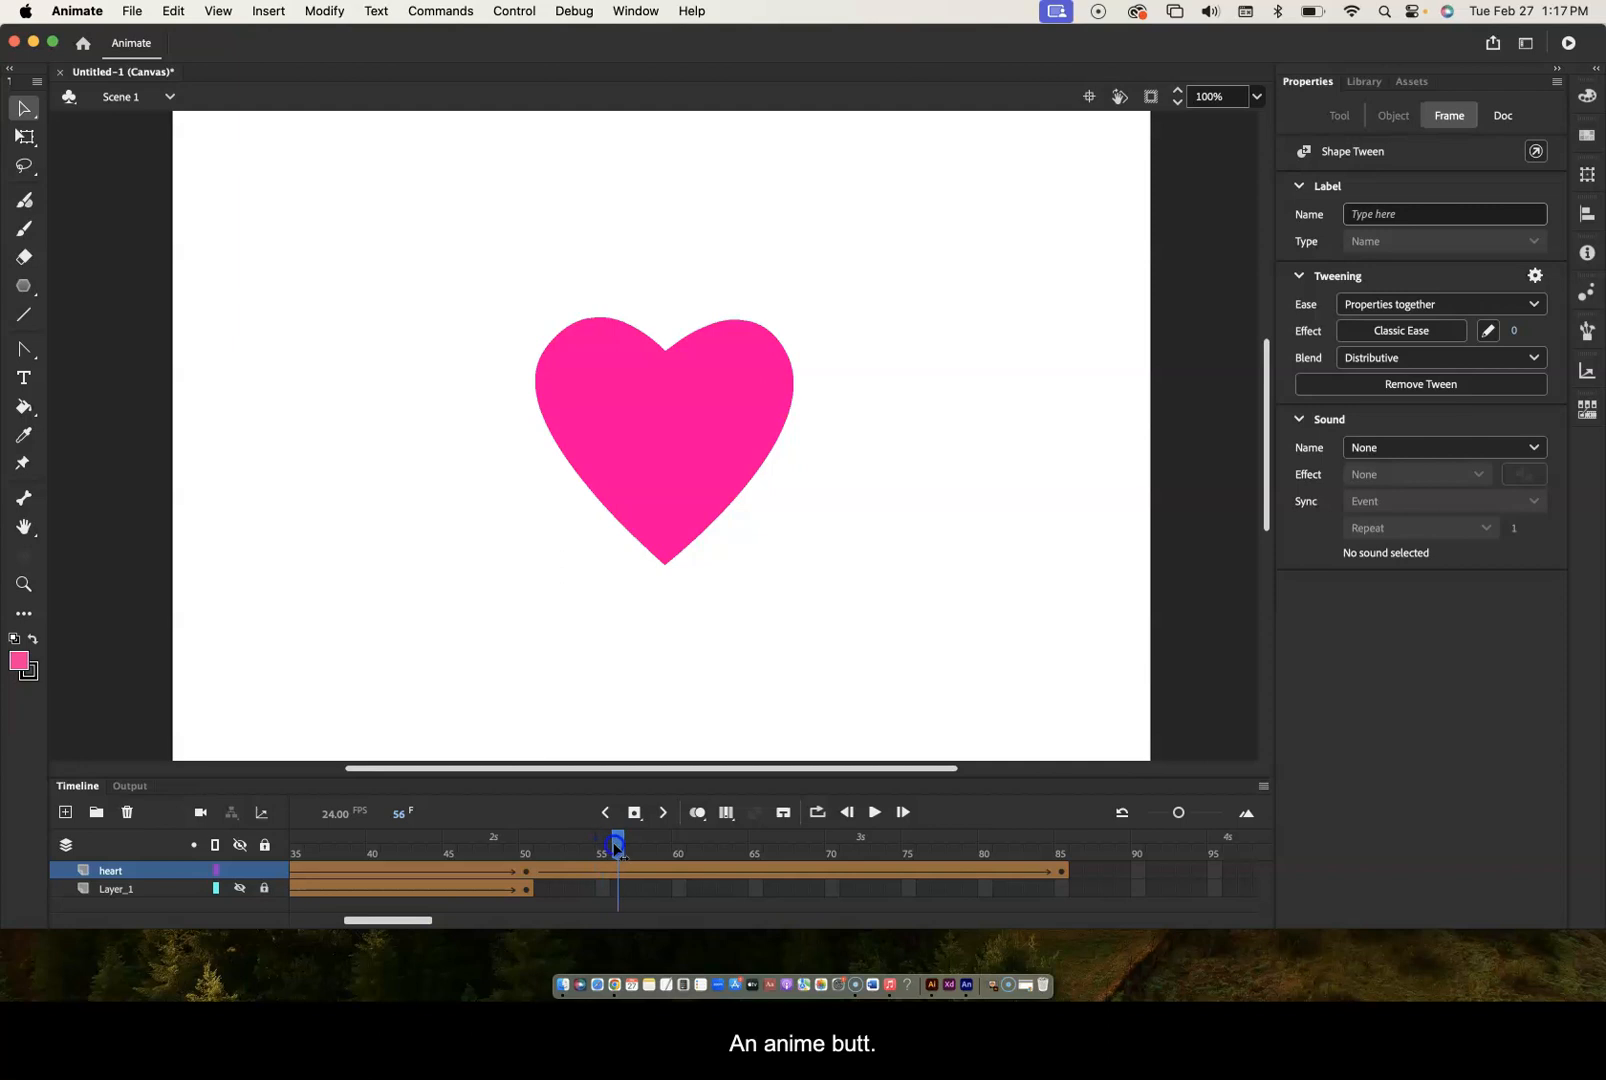
click(527, 871)
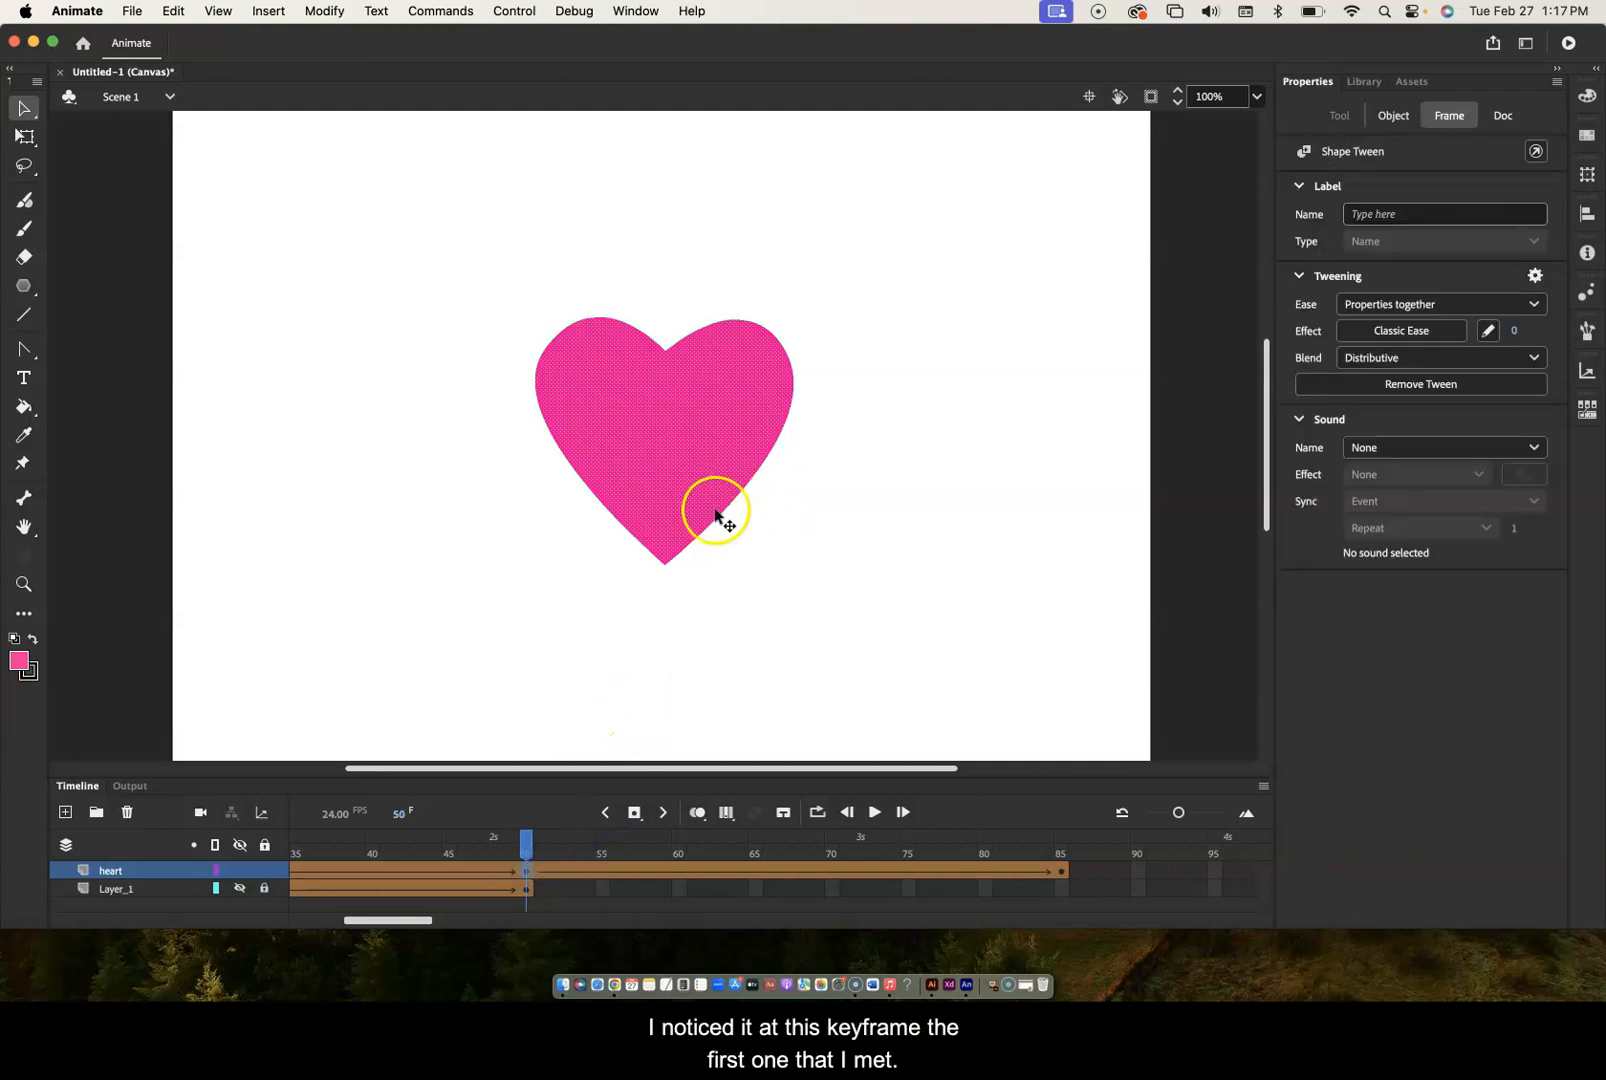
click(714, 521)
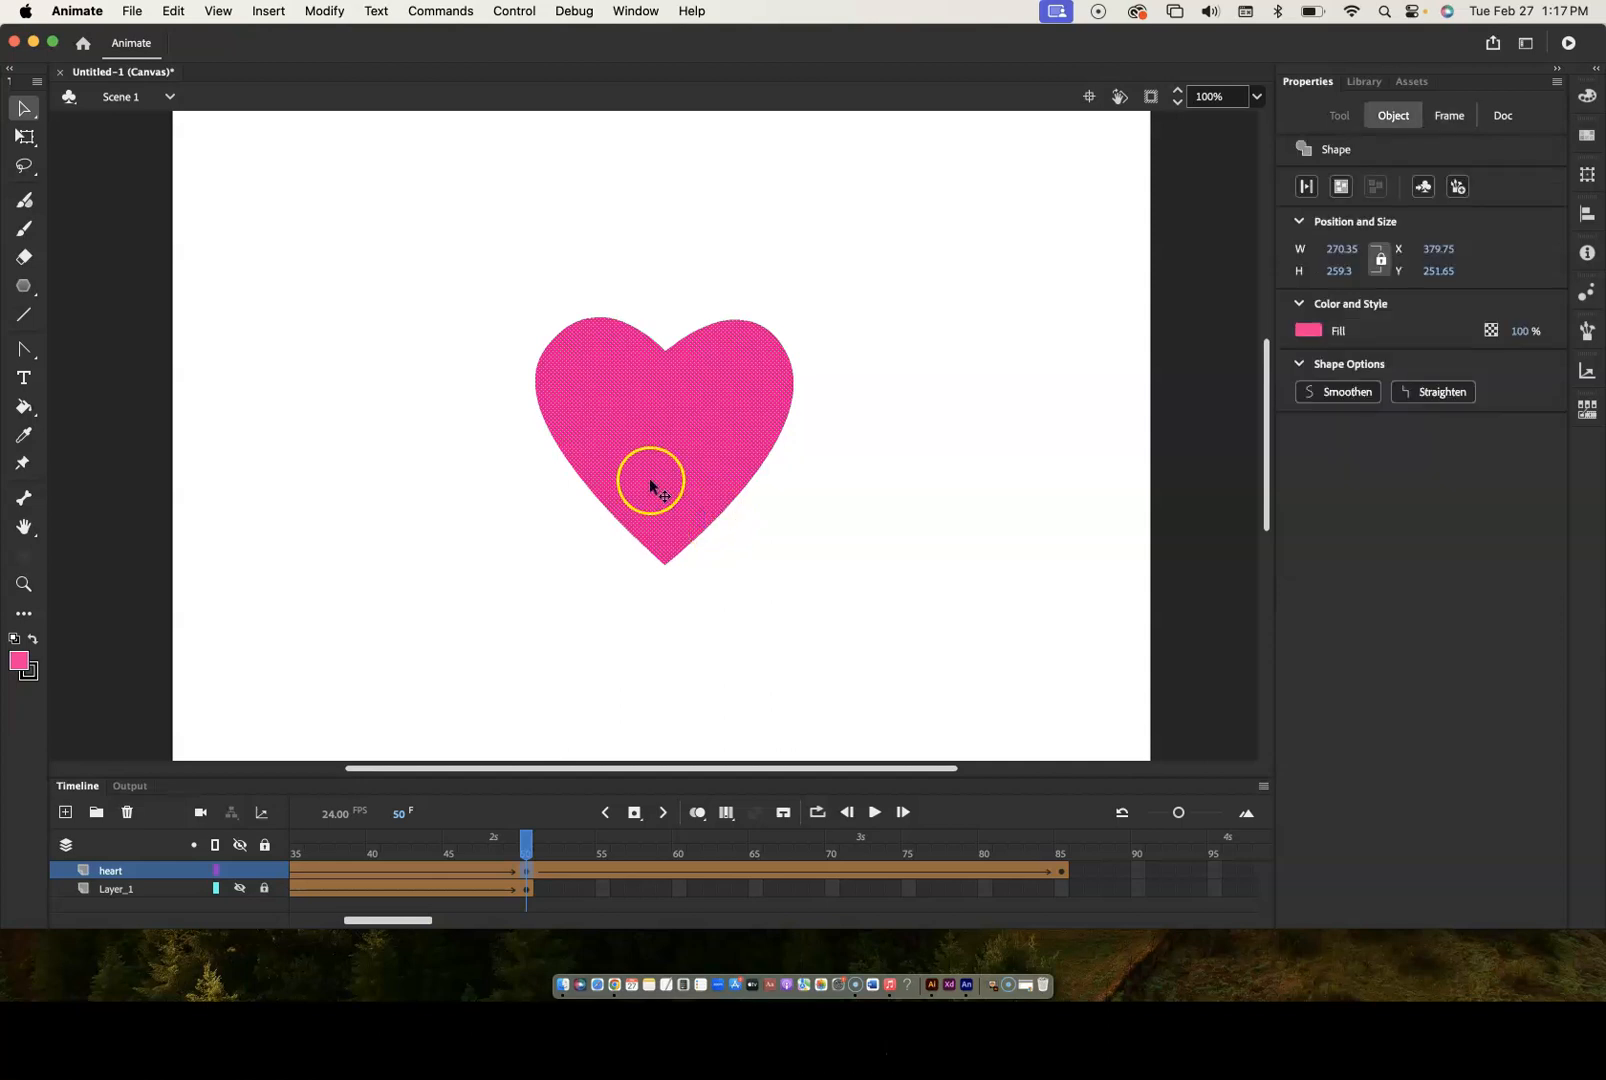
click(24, 107)
click(94, 134)
click(737, 498)
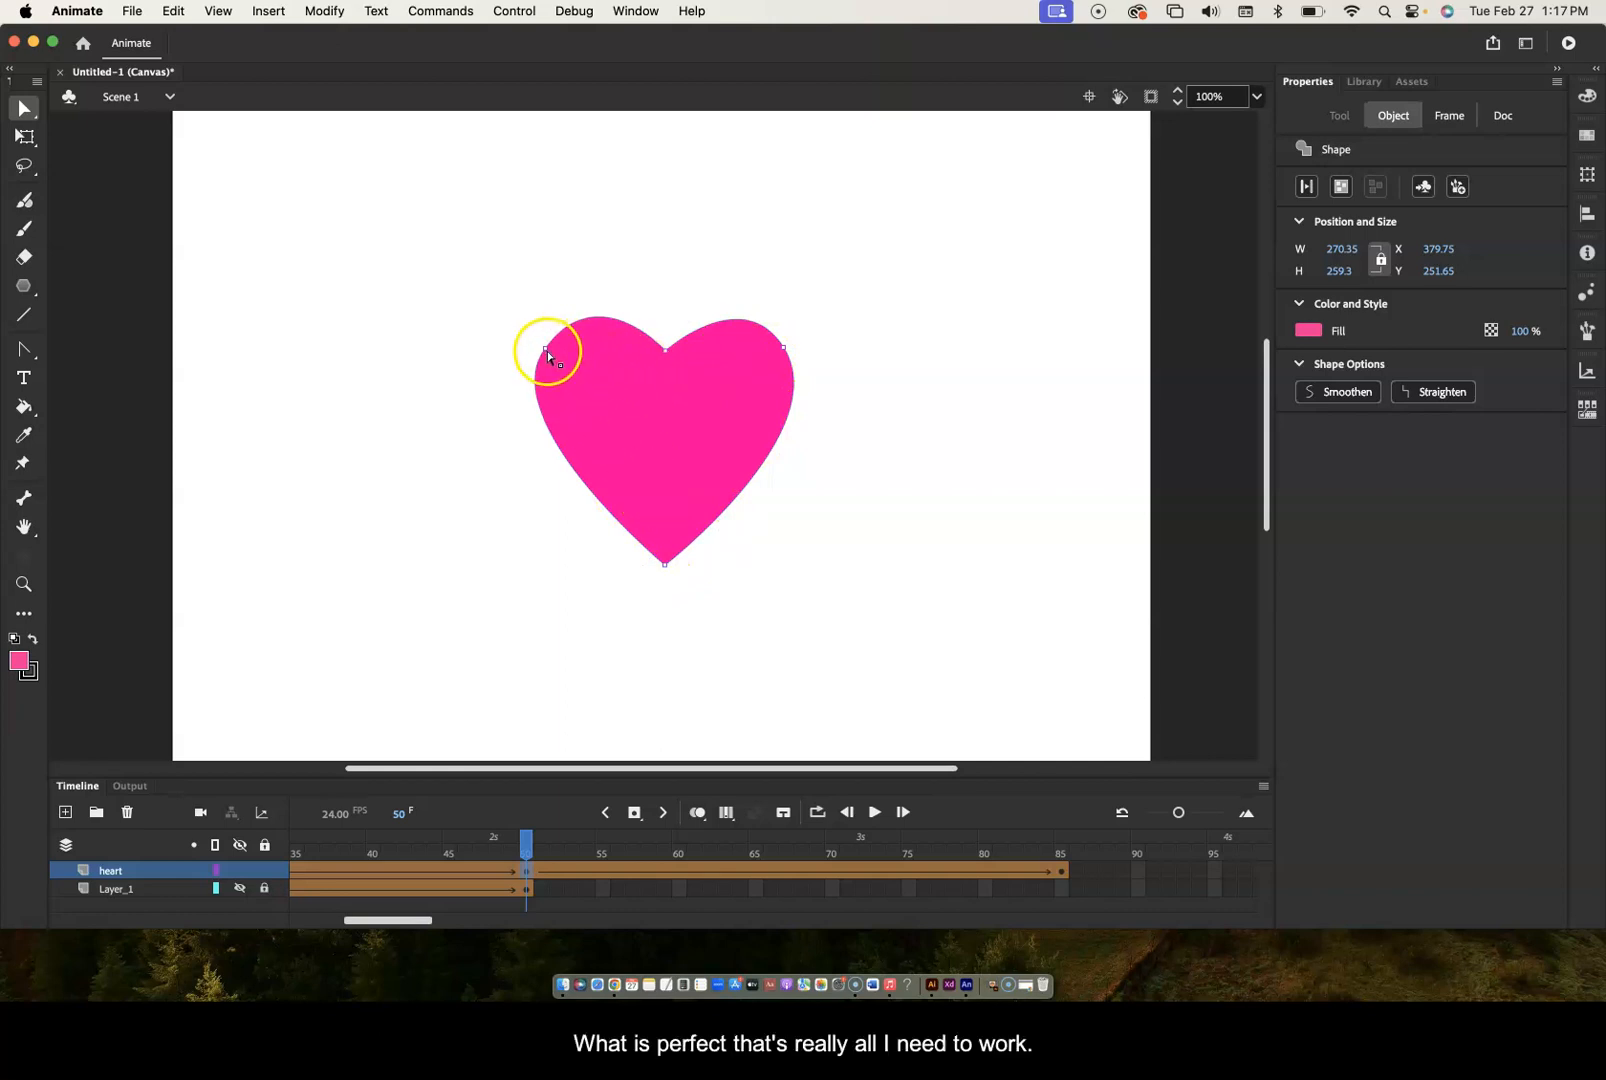
- Insert a keyframe on the heart layer at frame 56 and select the heart there with the Free Transform tool
click(617, 876)
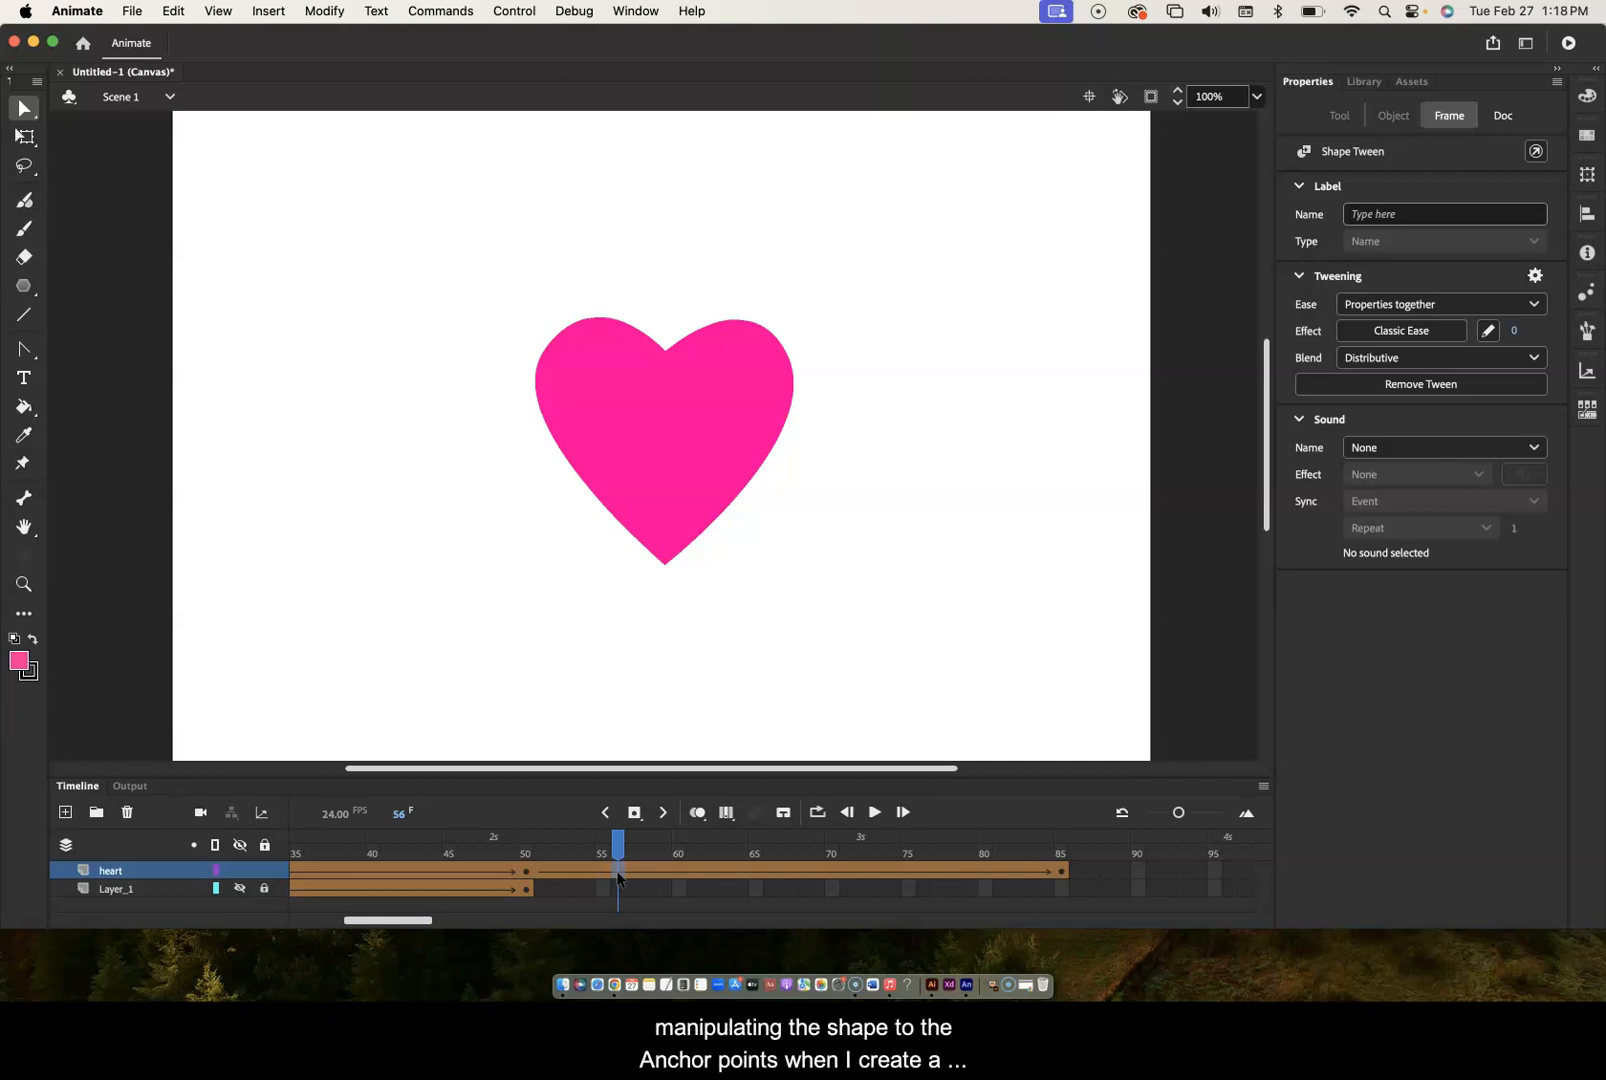
click(712, 529)
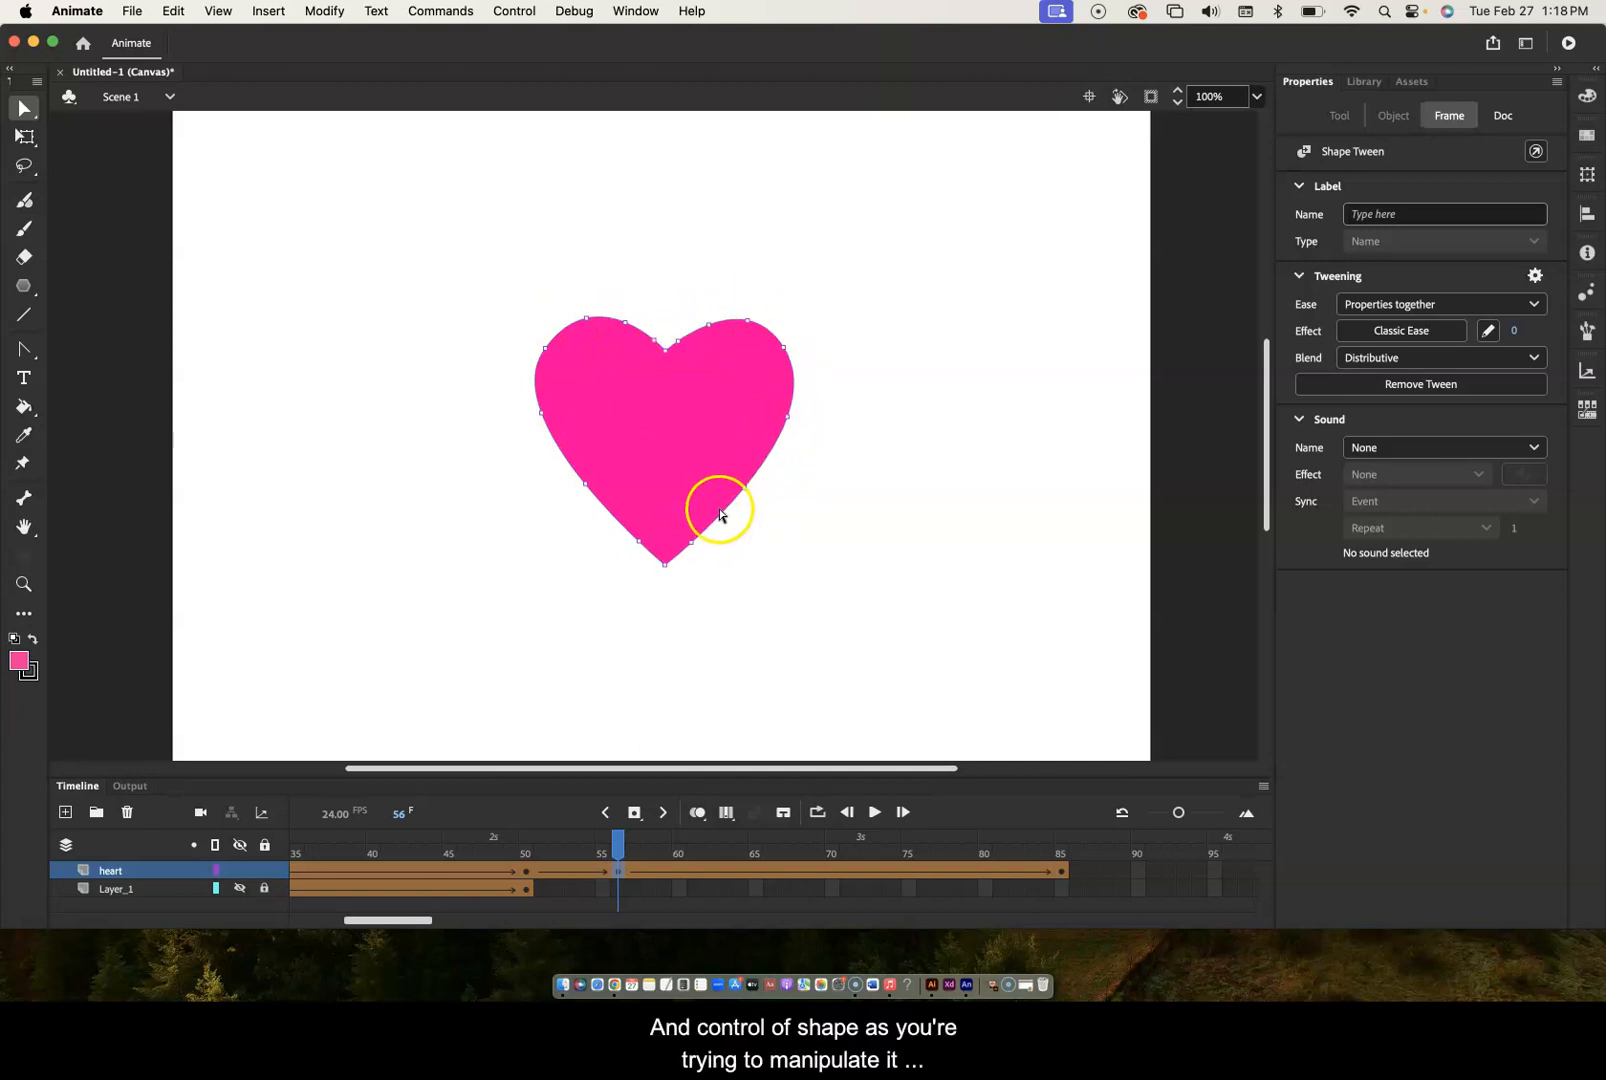
click(617, 871)
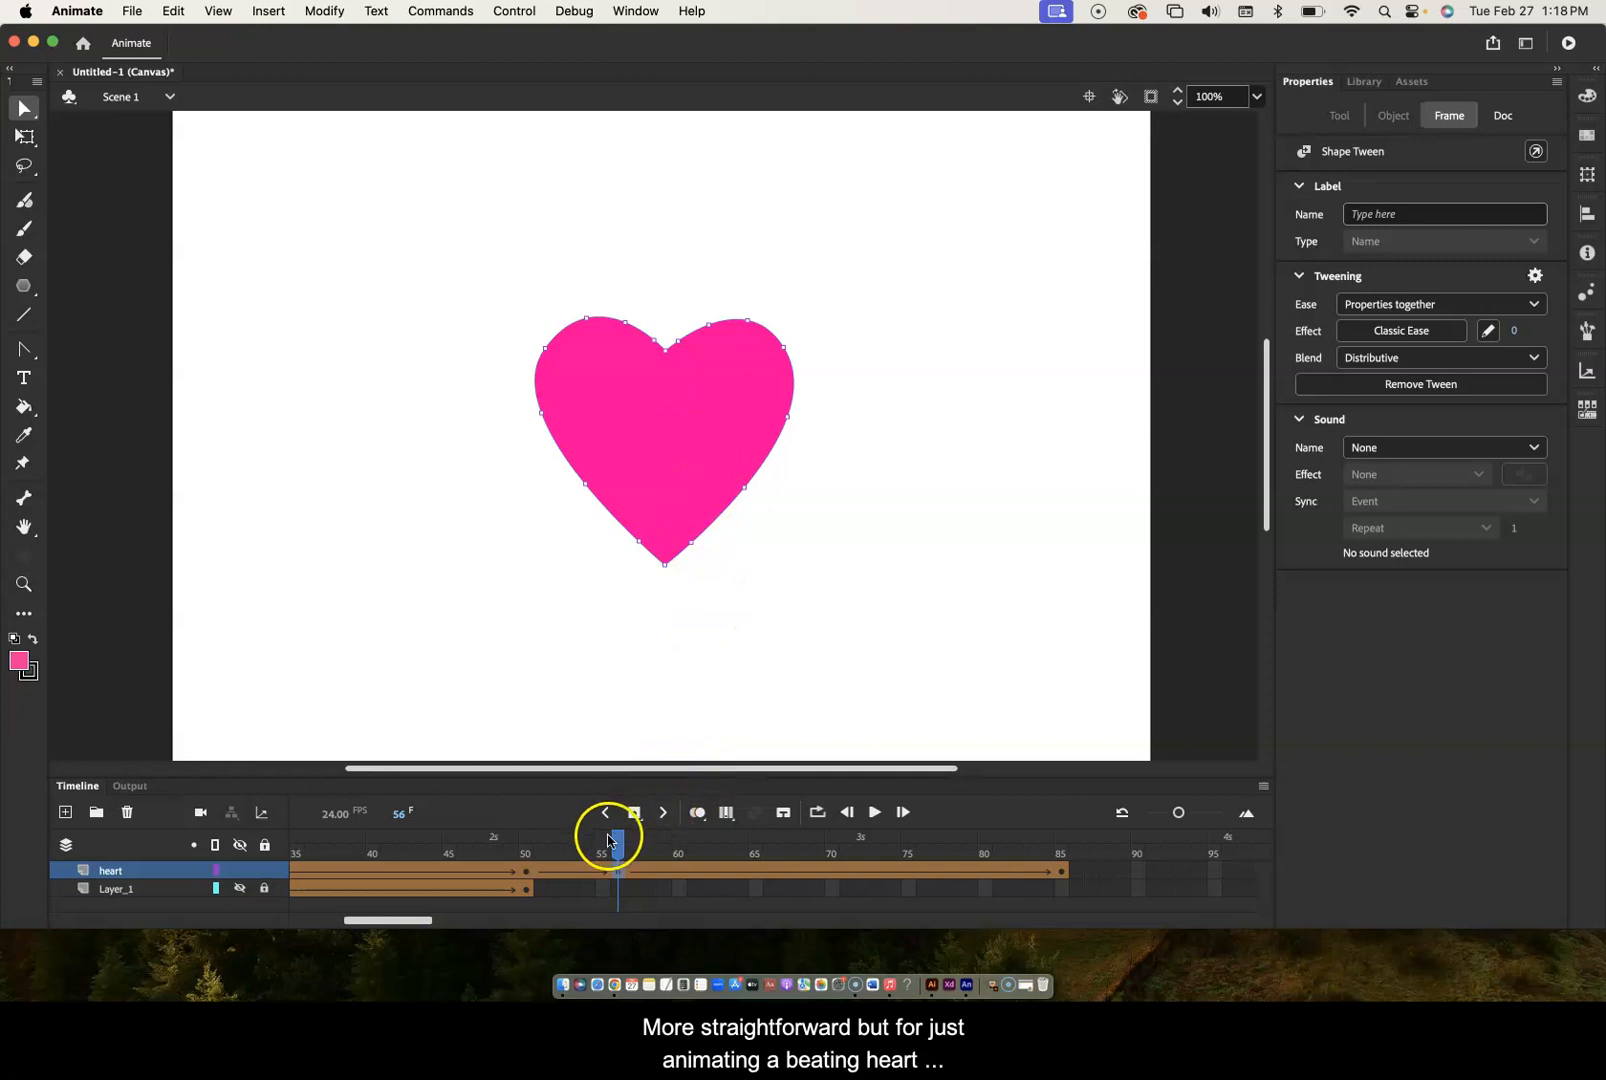
click(25, 137)
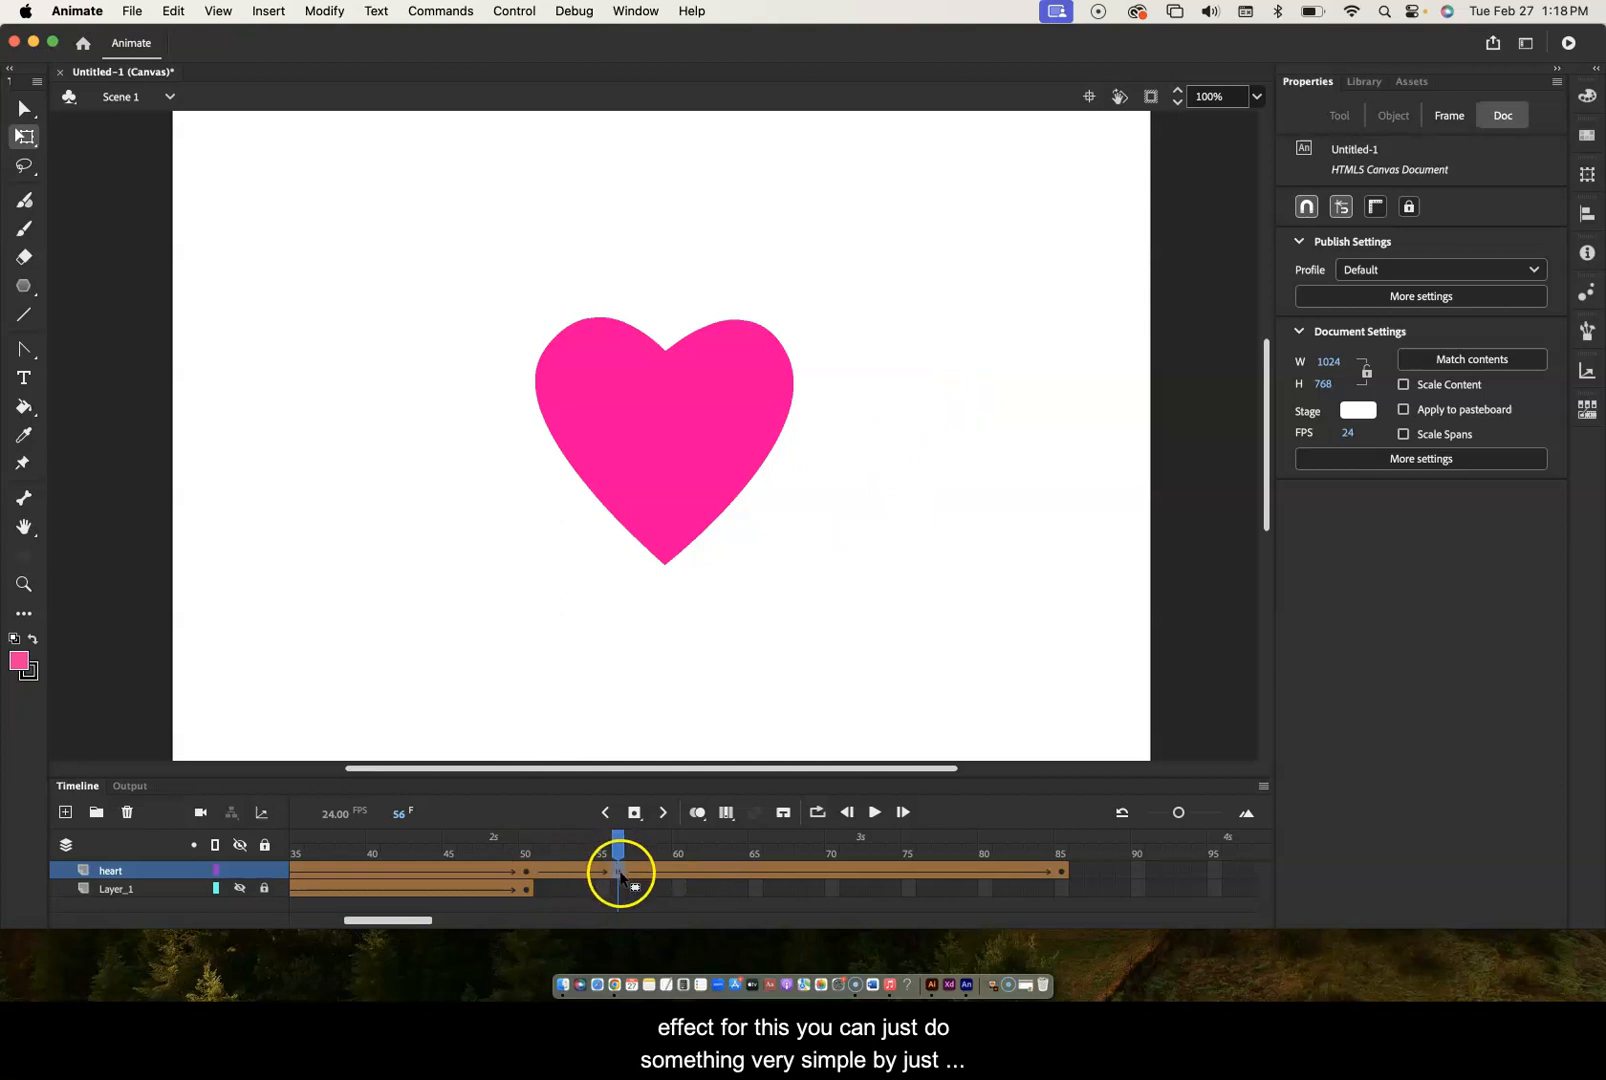
click(620, 872)
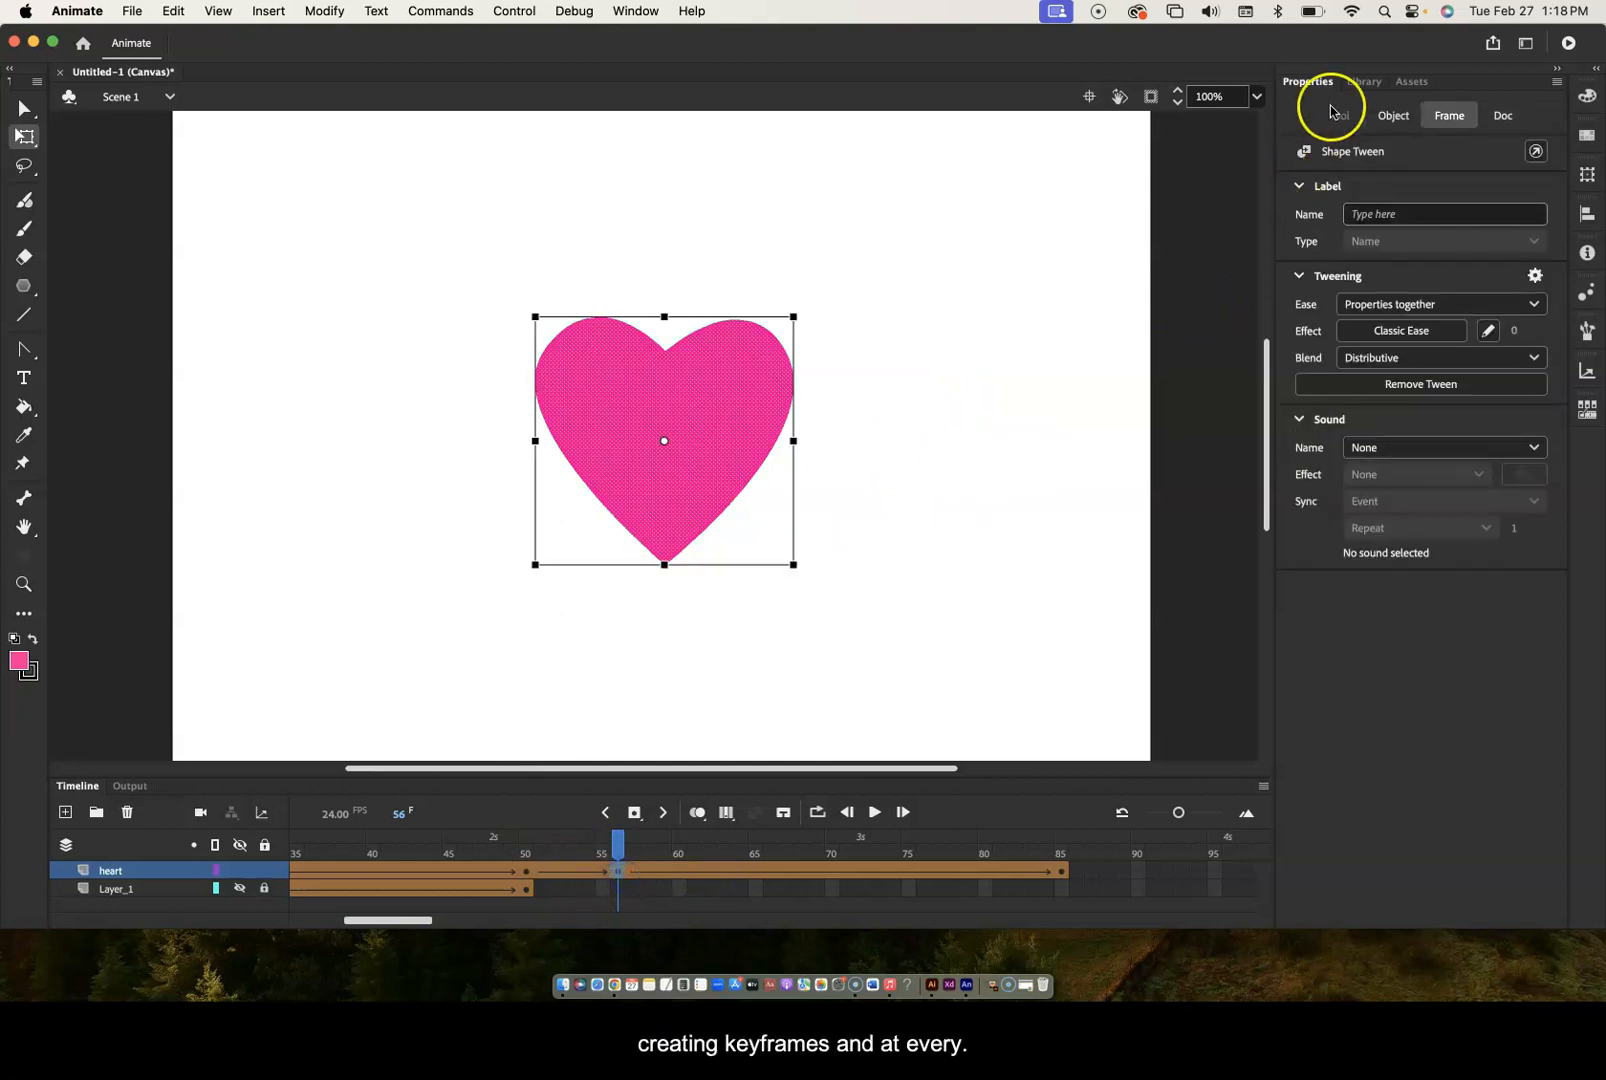
click(1394, 117)
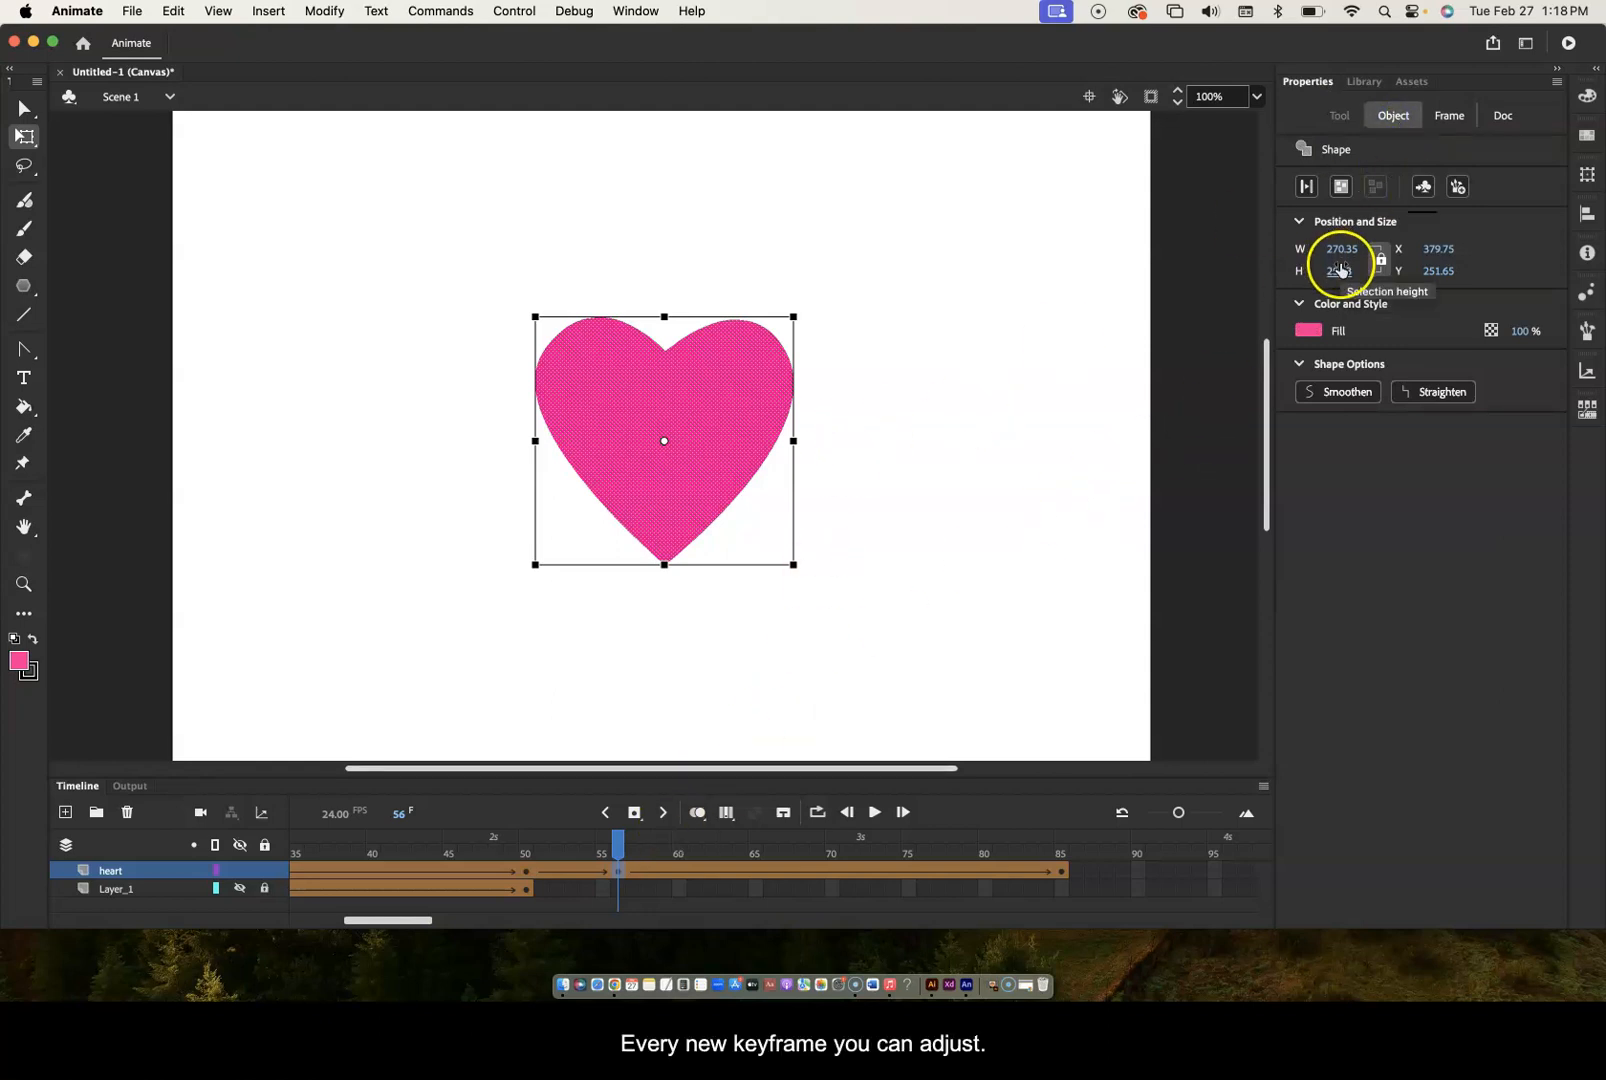
drag(1341, 257, 1370, 247)
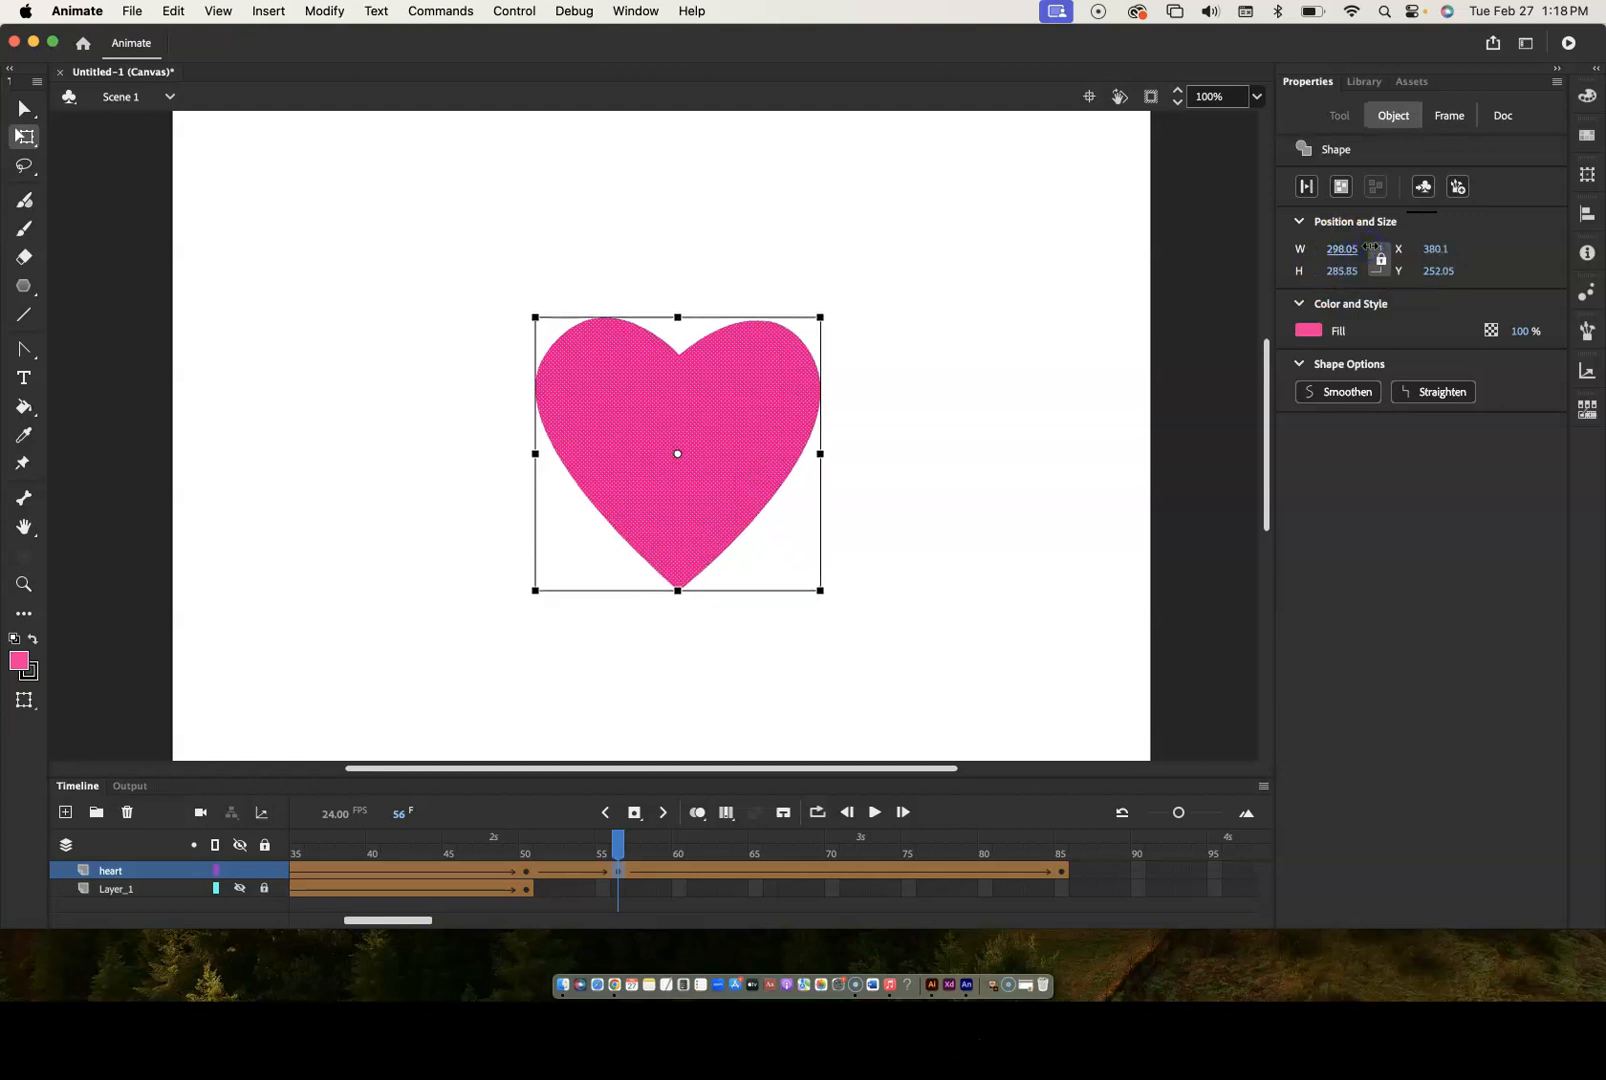
key(super+z)
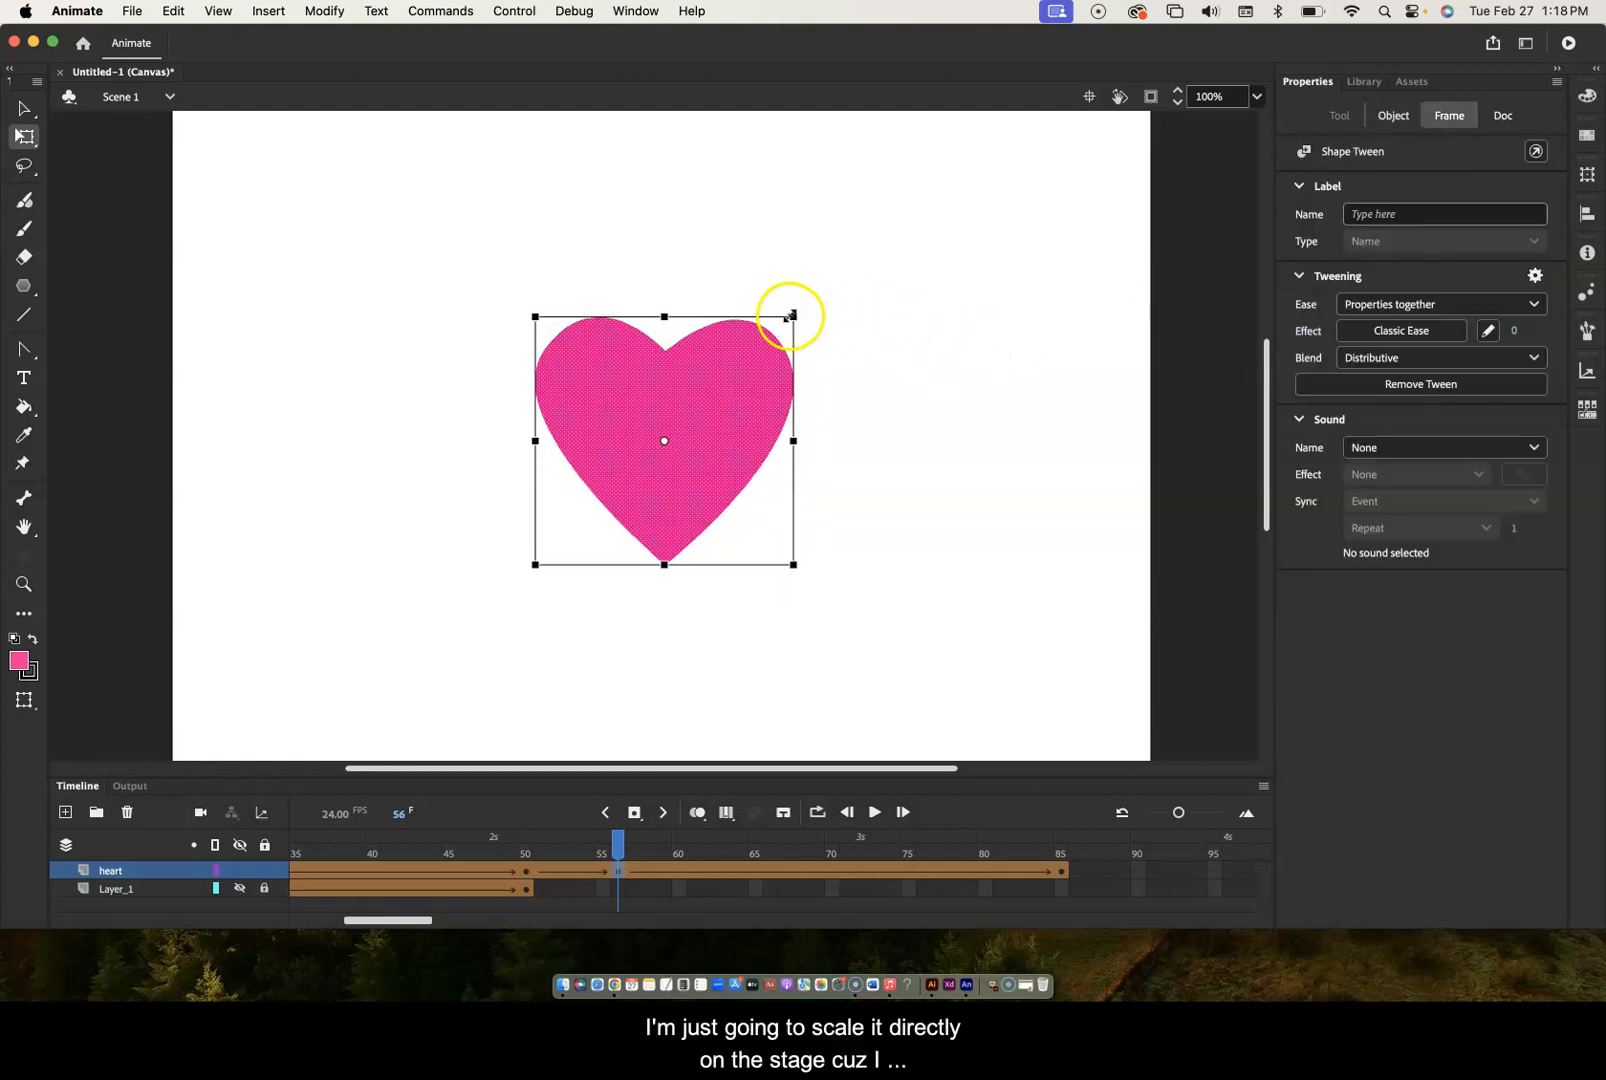
- Scale the heart up proportionally from its center at frame 56 to about 330 px wide and 317 px high
click(792, 316)
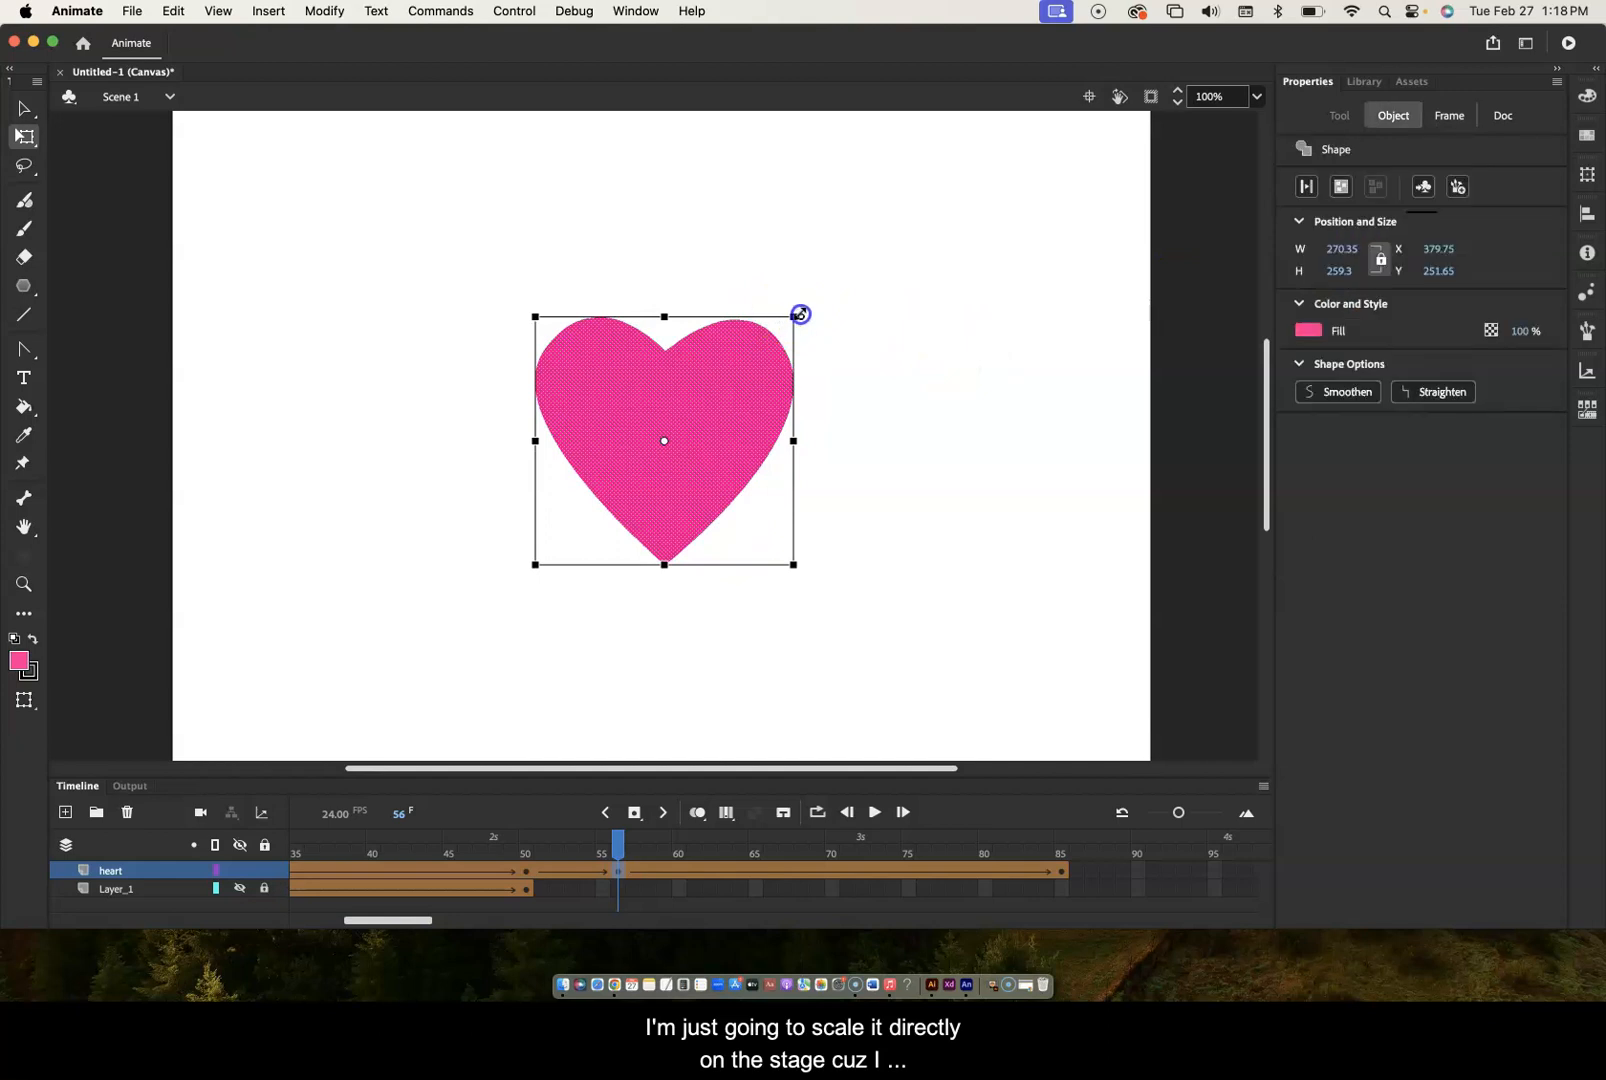
drag(805, 313, 820, 287)
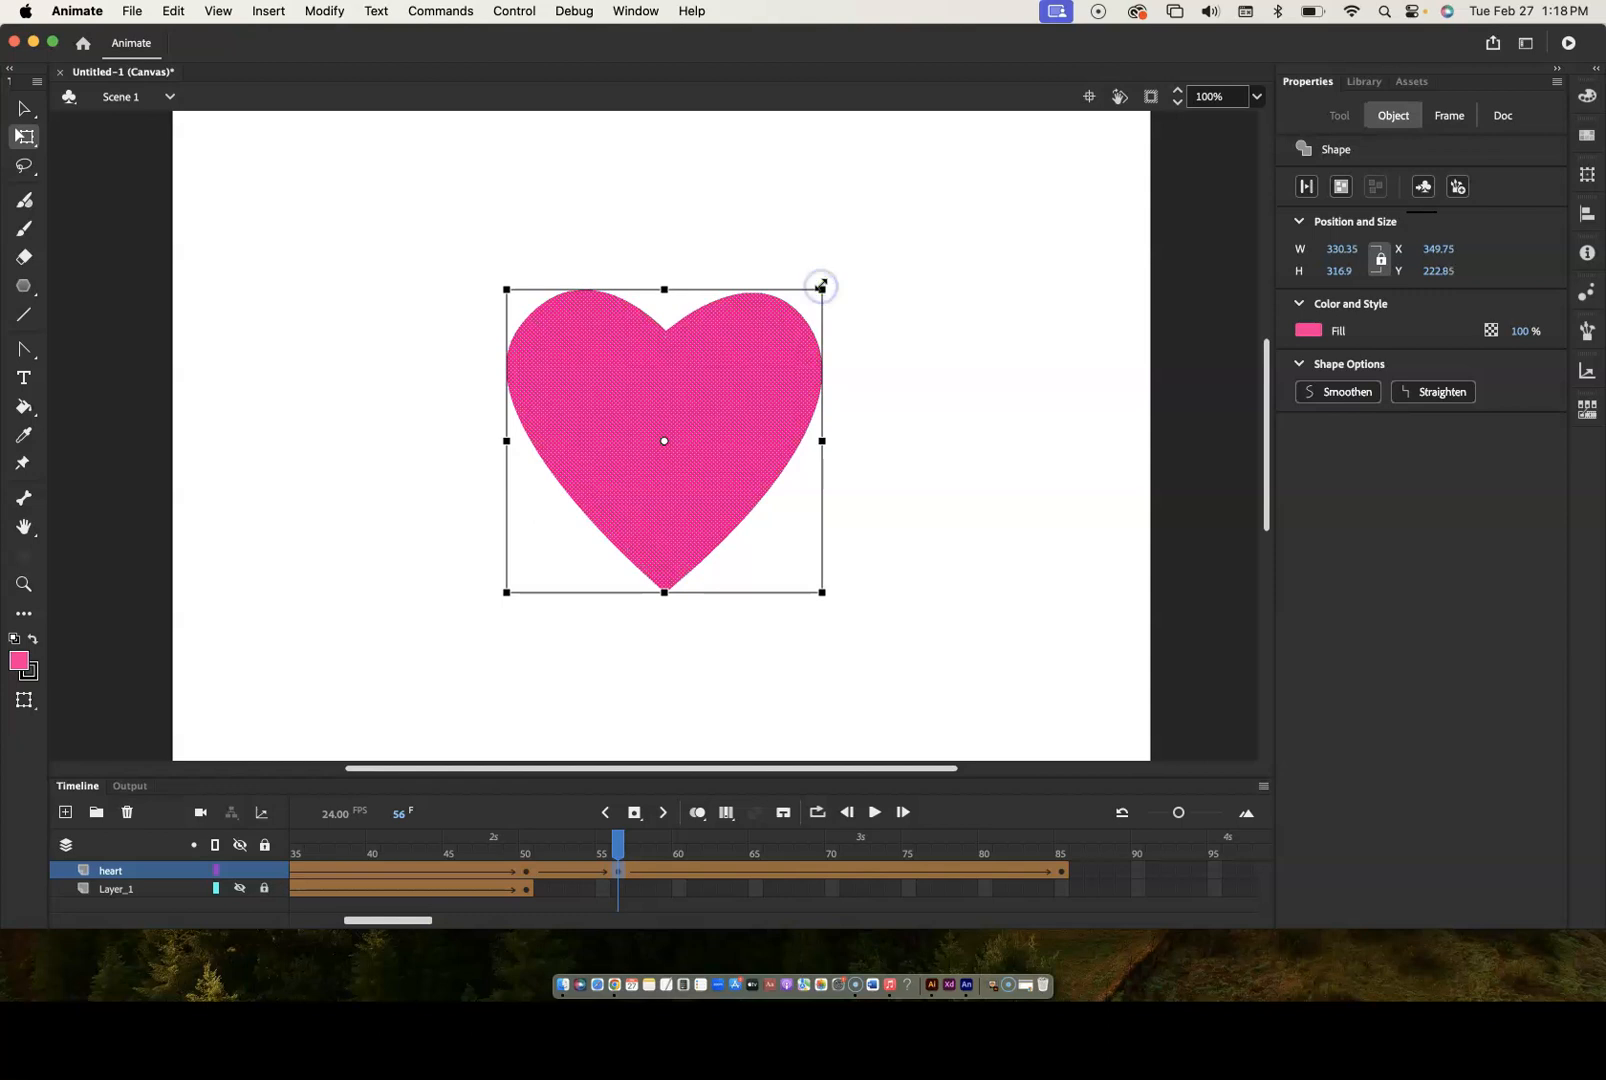
- Insert a heart keyframe at frame 61 and scale the heart down from its center to about 260 by 249 px
click(689, 873)
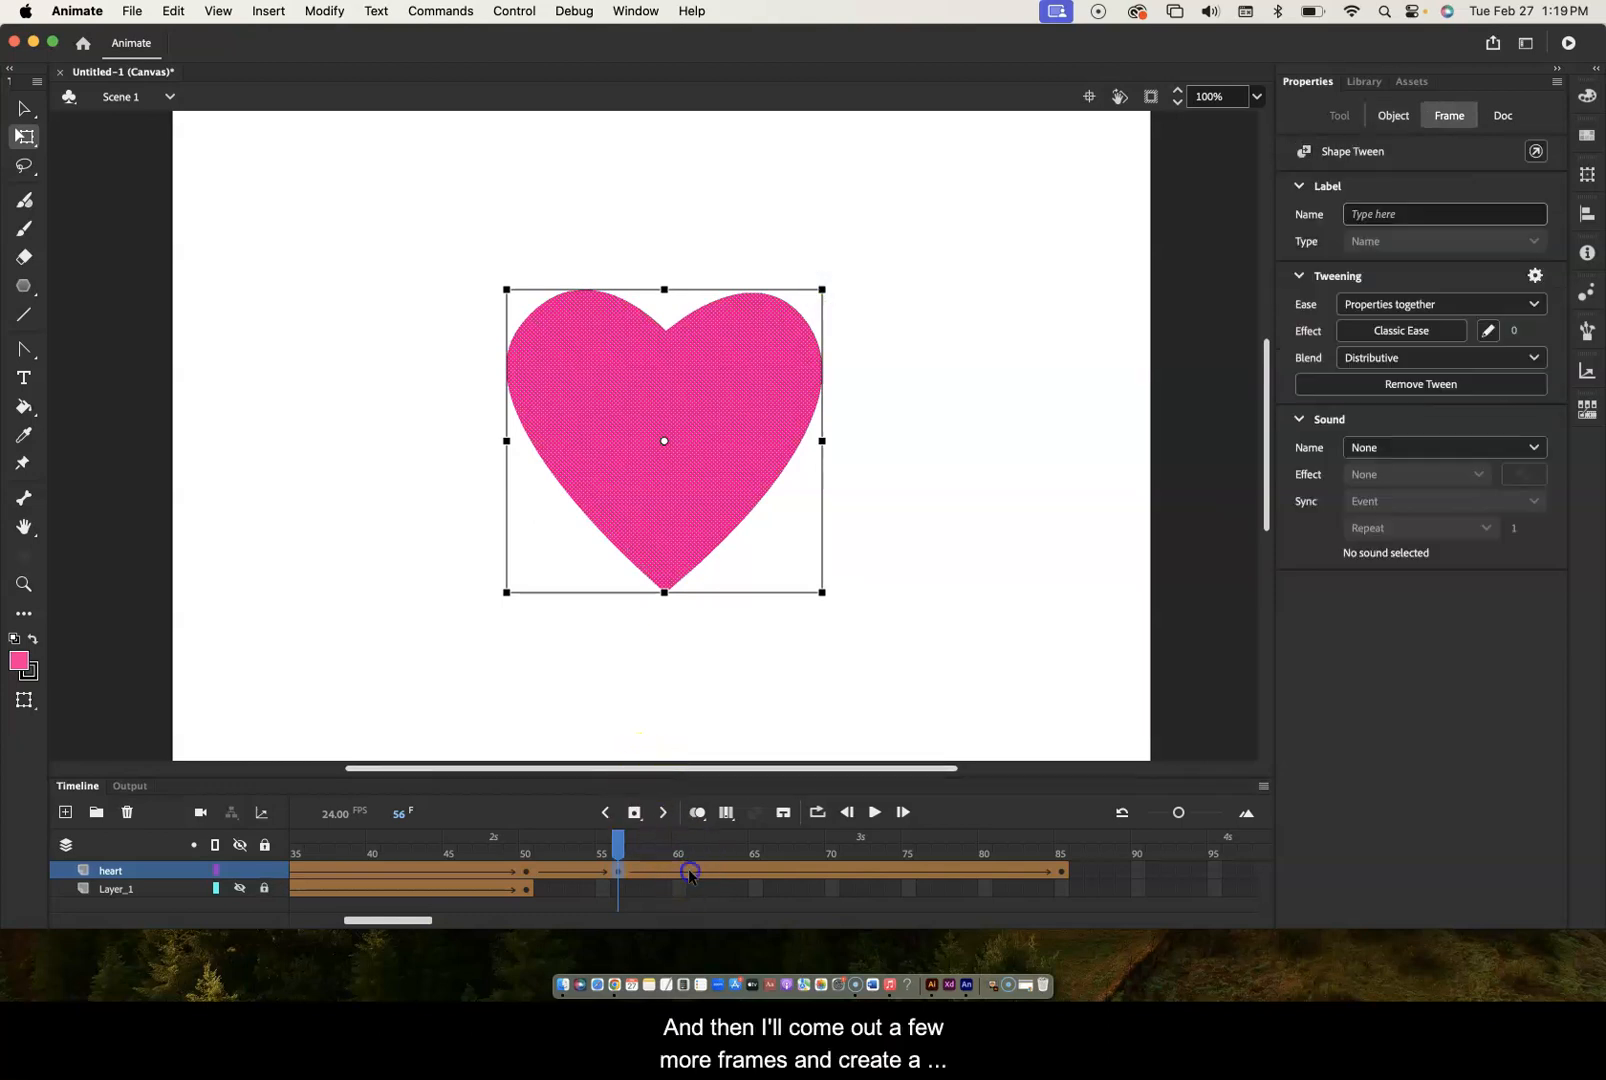
key(F6)
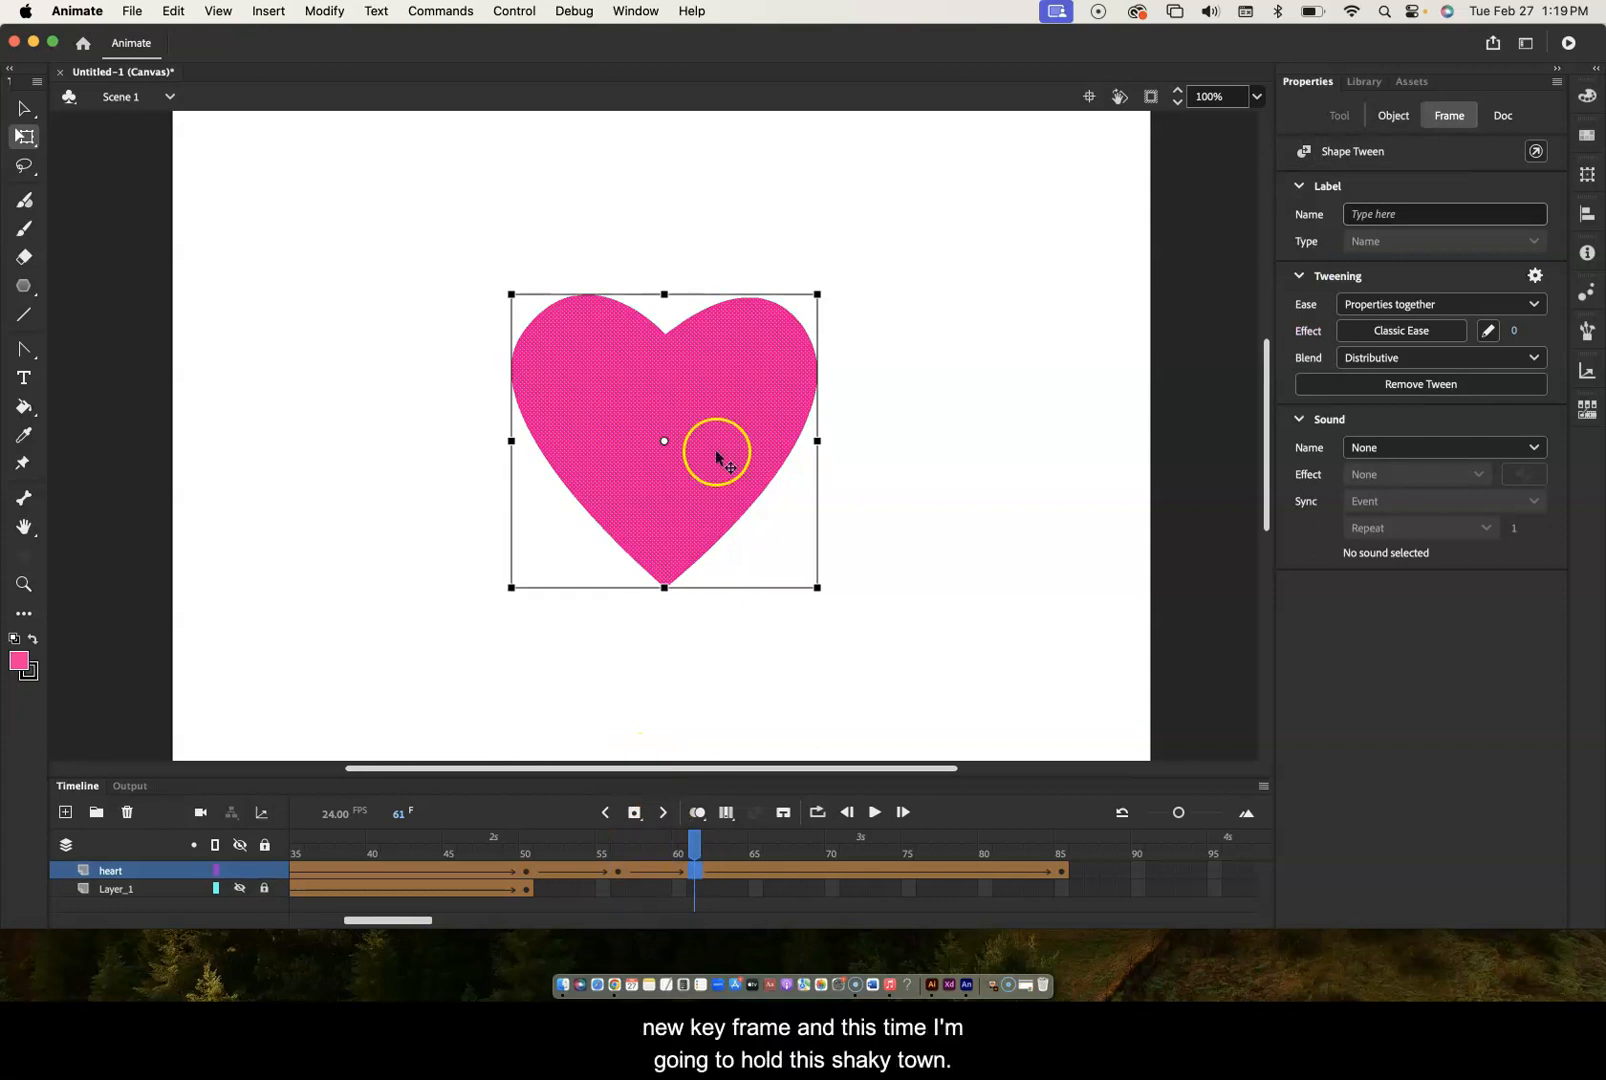
drag(817, 294, 787, 320)
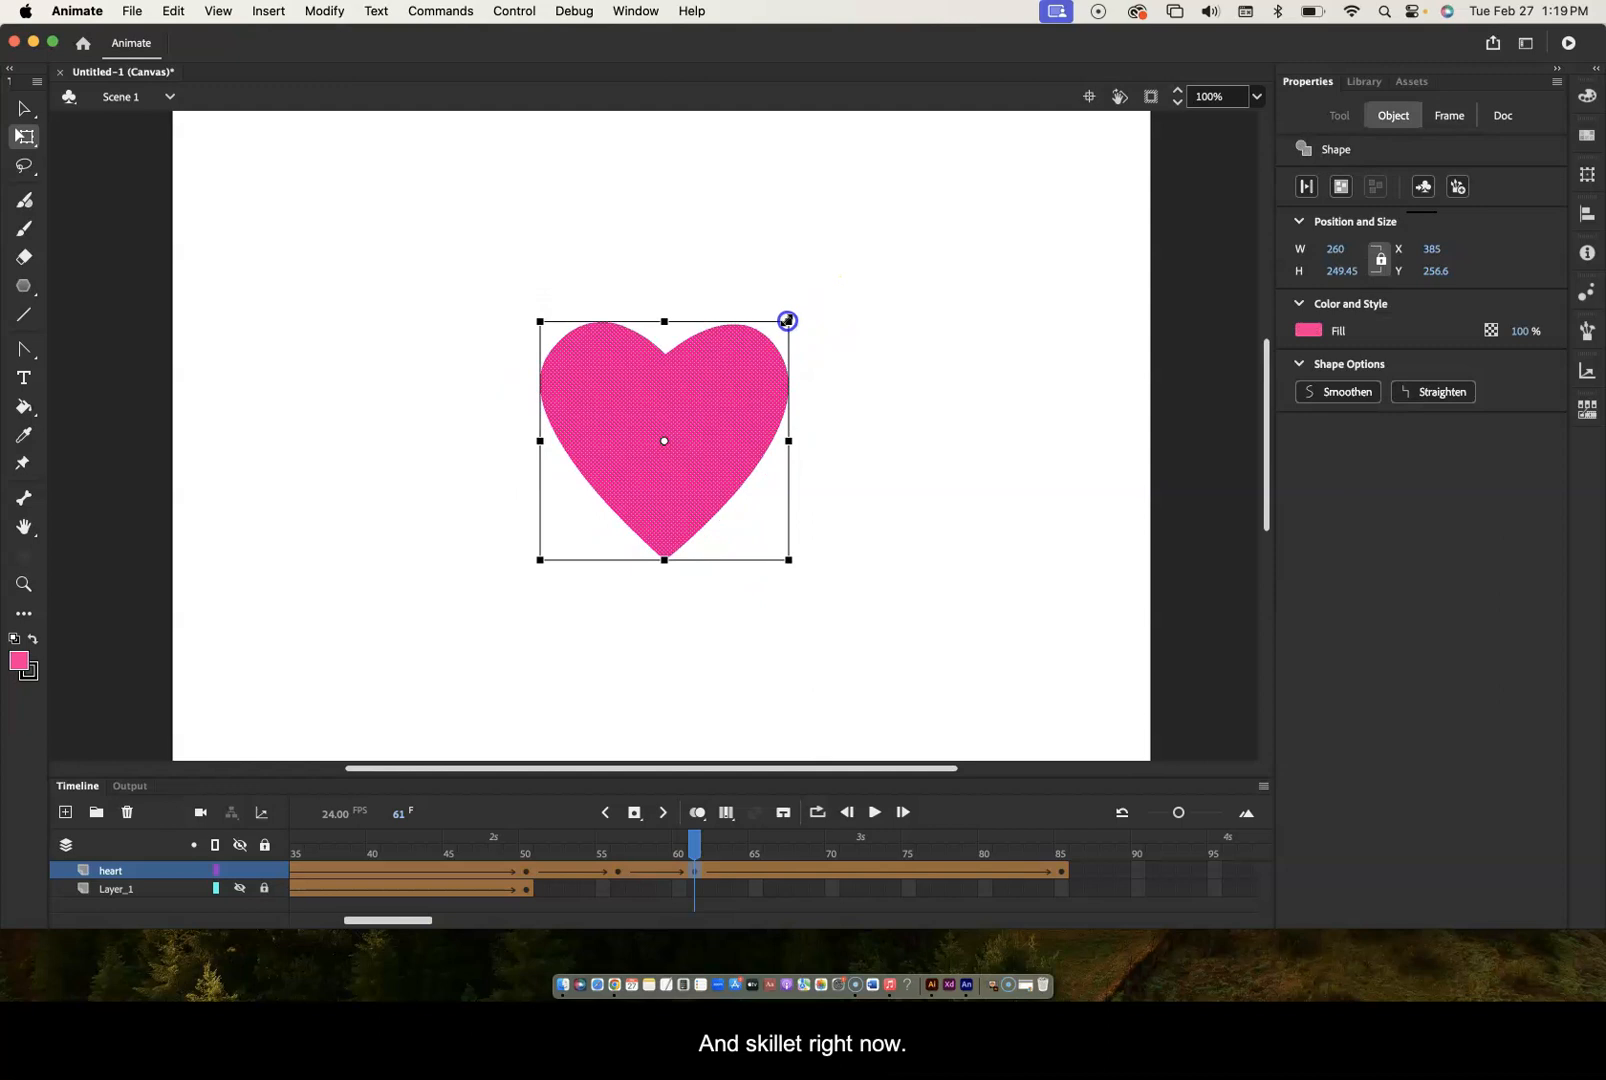
- Insert a heart keyframe at frame 65 and scale the heart up from its center to about 329 by 315 px
click(760, 878)
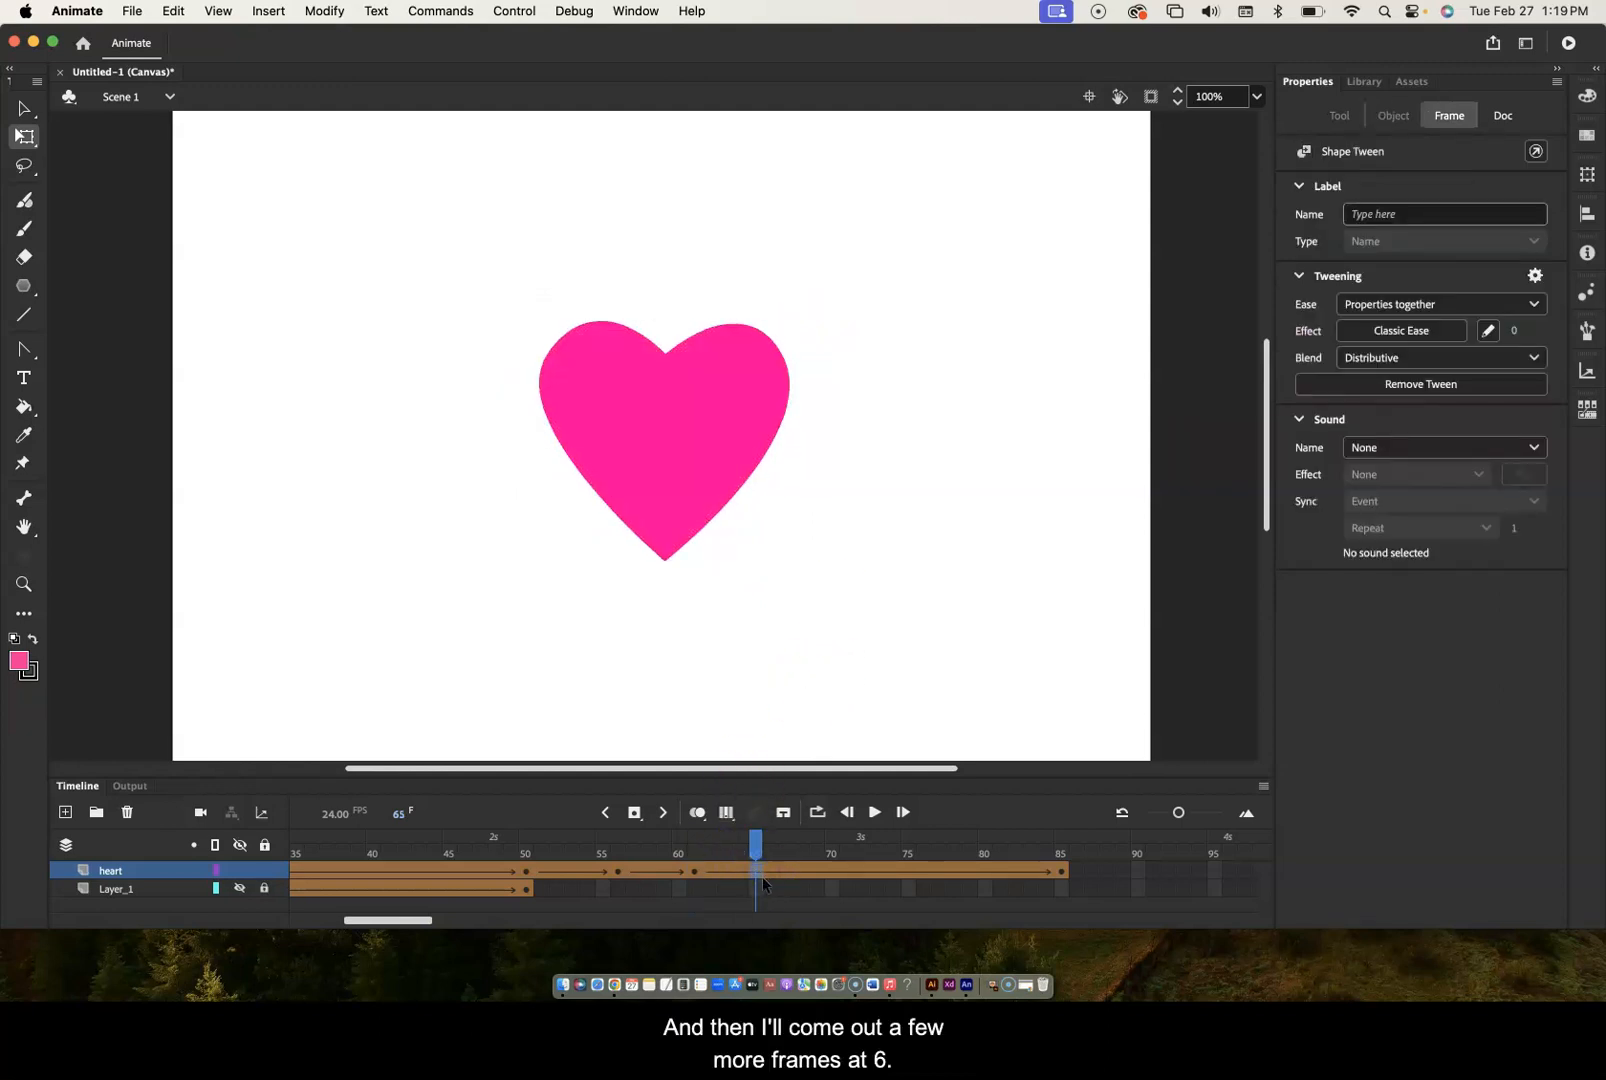
click(762, 878)
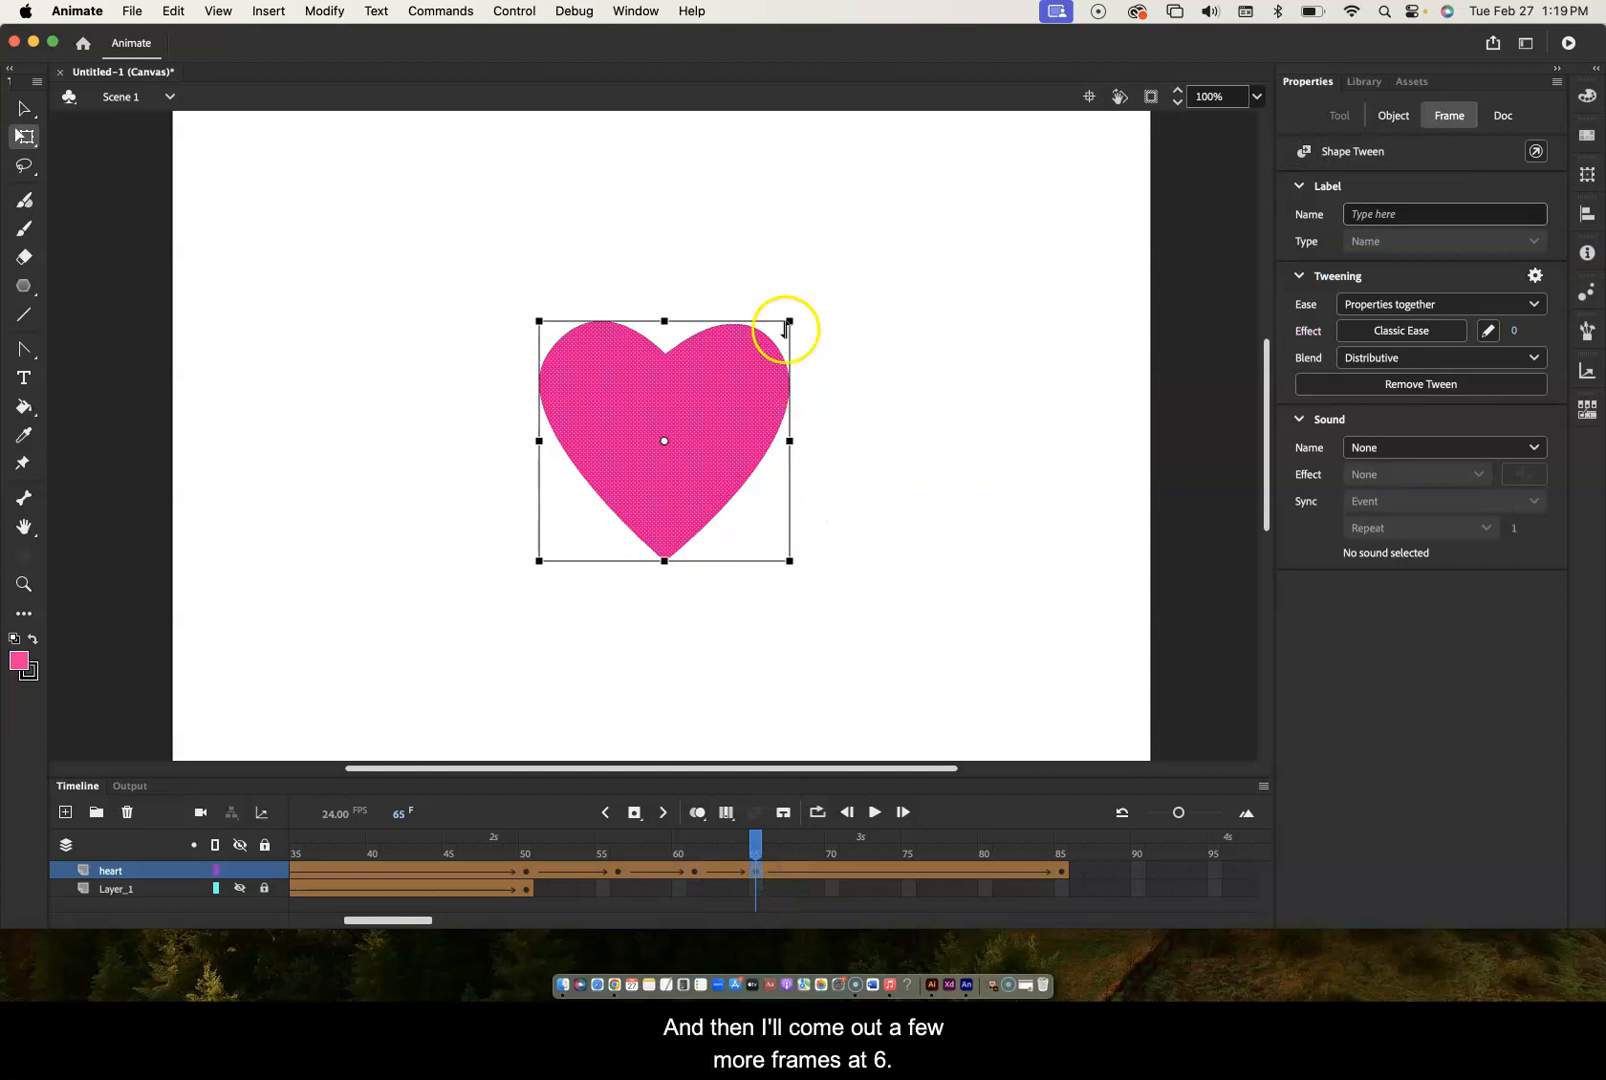
drag(790, 321, 835, 290)
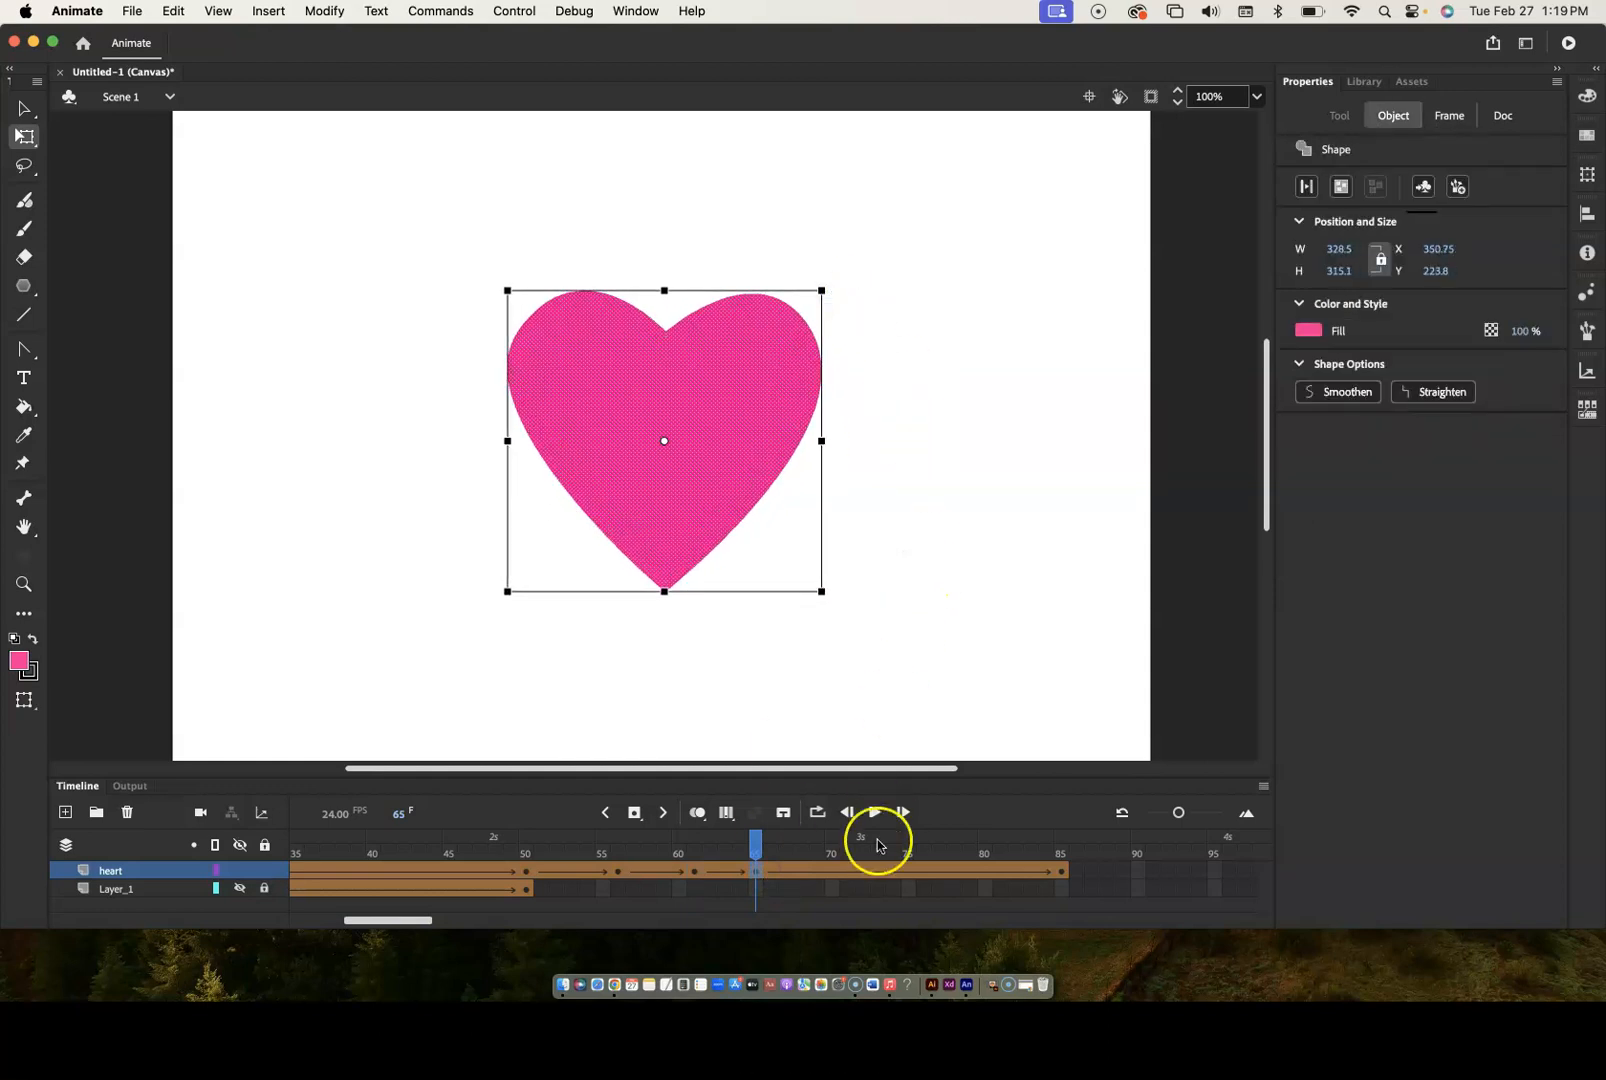
- Insert a heart keyframe at frame 70 and scale the heart down from its center to about 247 by 237 px
click(827, 871)
click(827, 873)
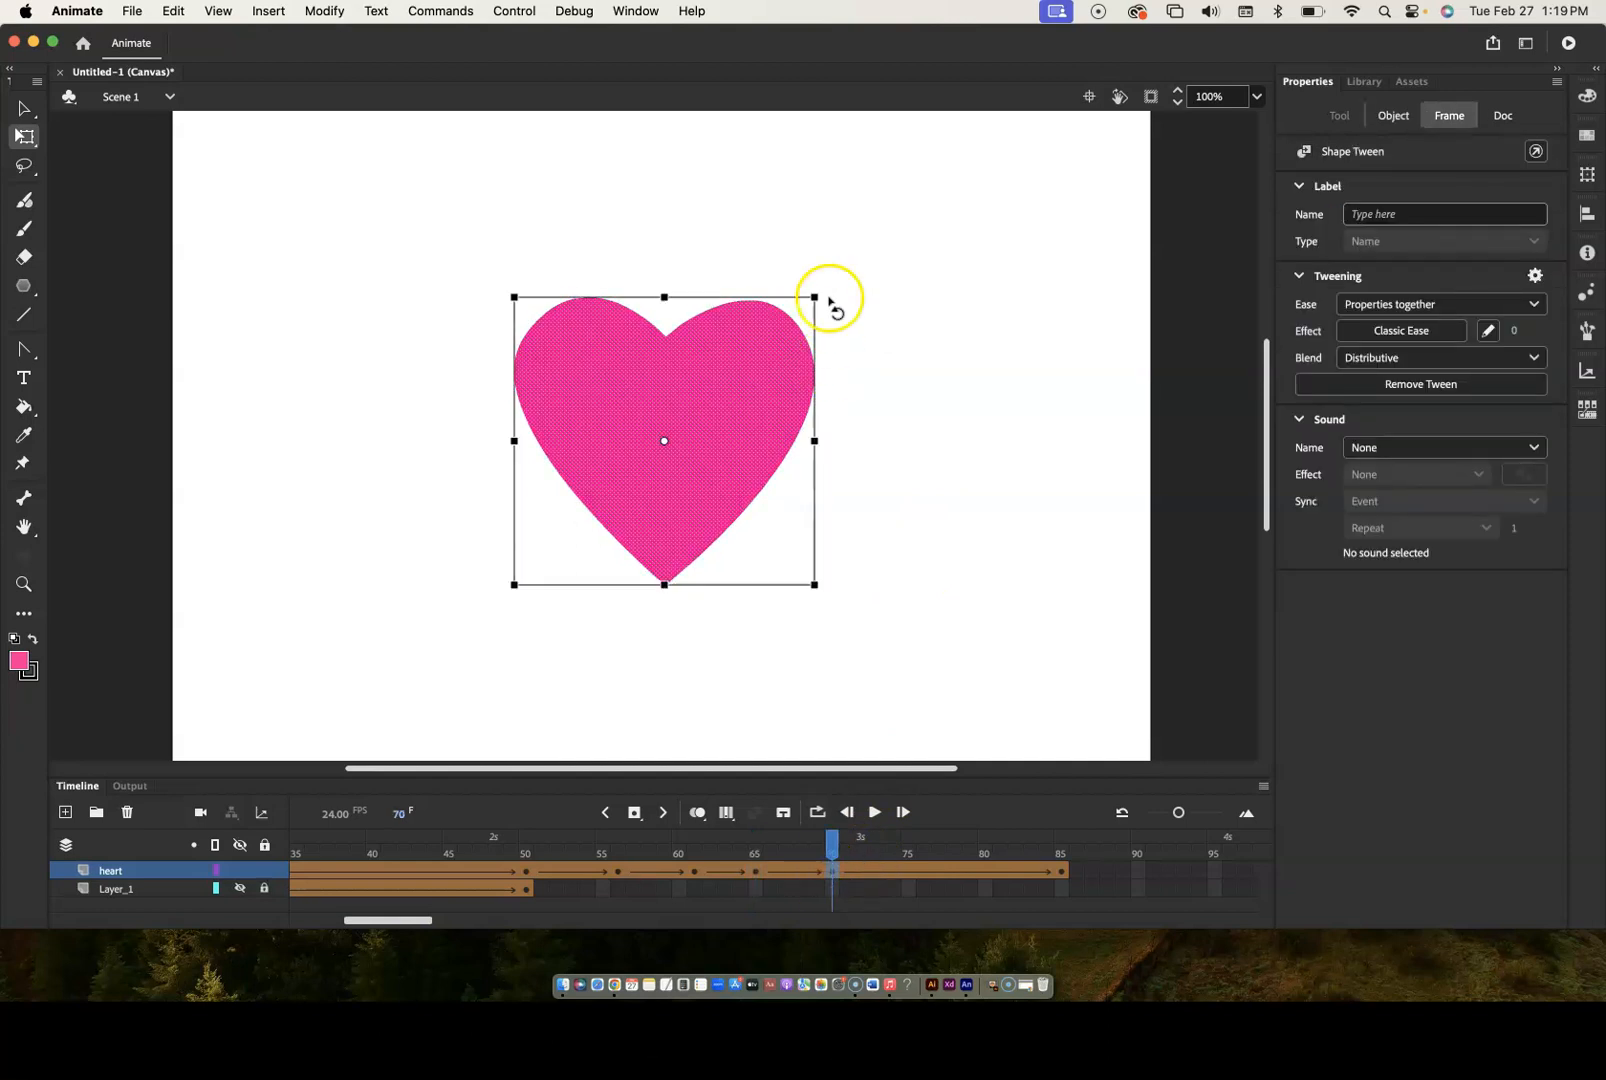
drag(814, 297, 785, 327)
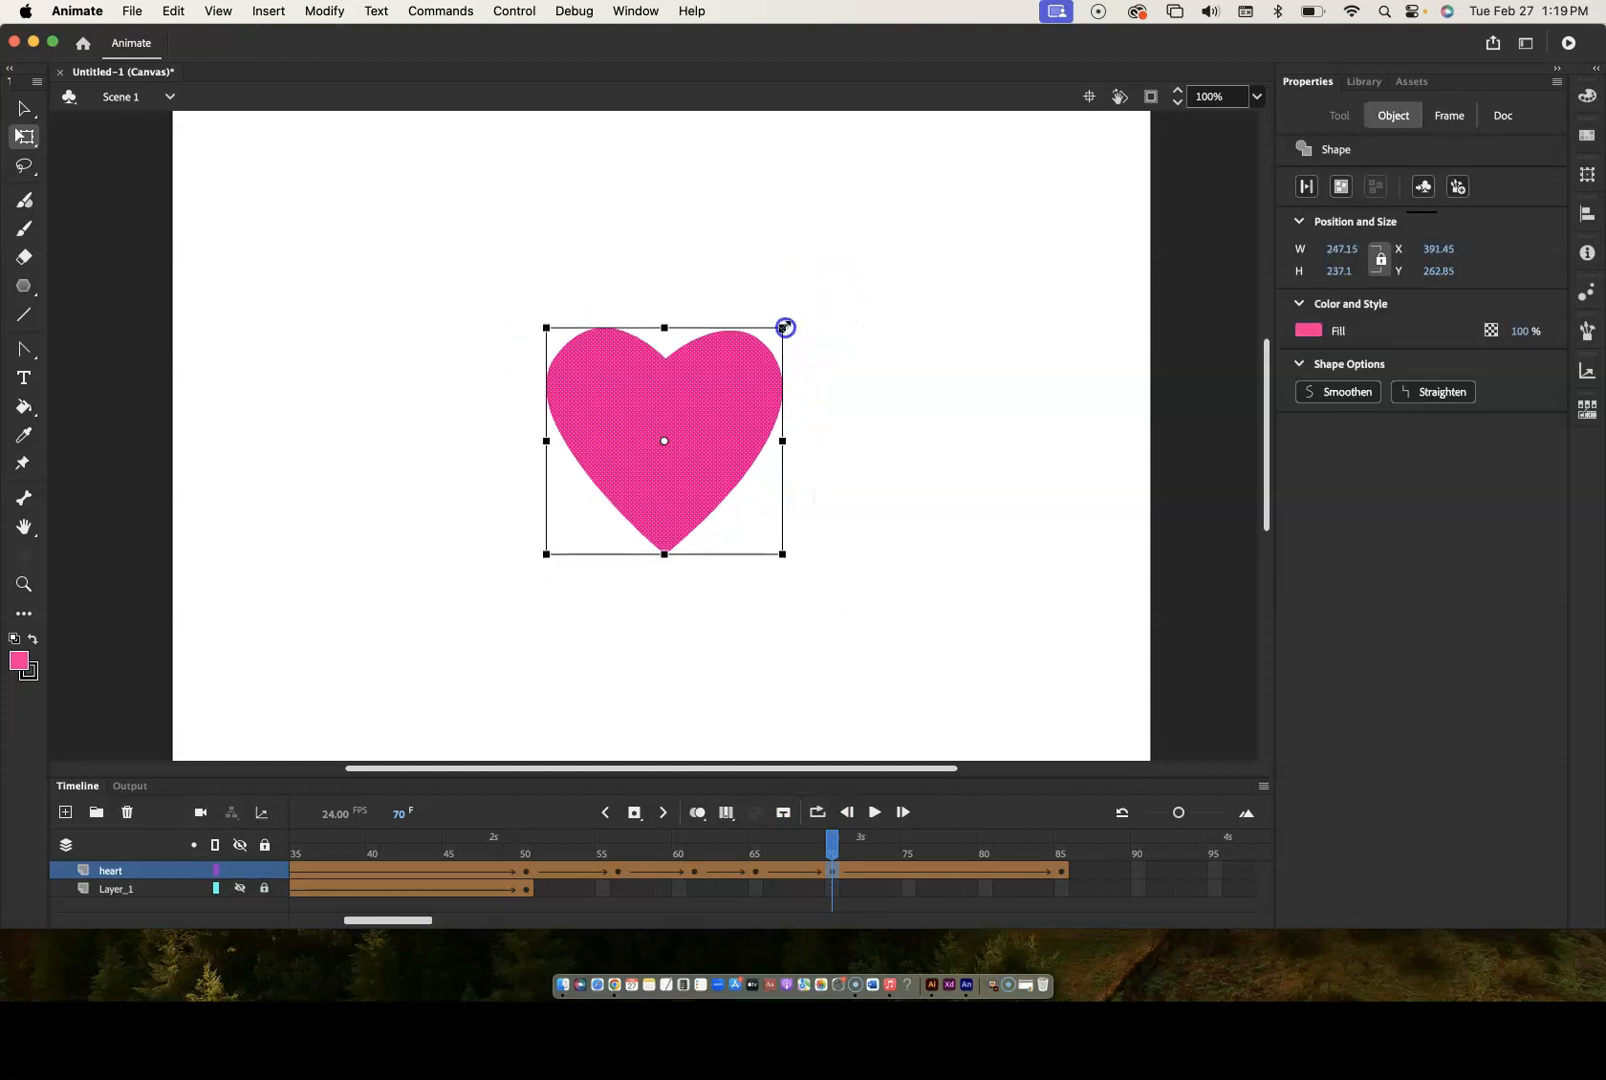
- Insert a heart keyframe at frame 75 and scale the heart up from its center to about 320 by 307 px
click(908, 875)
key(F6)
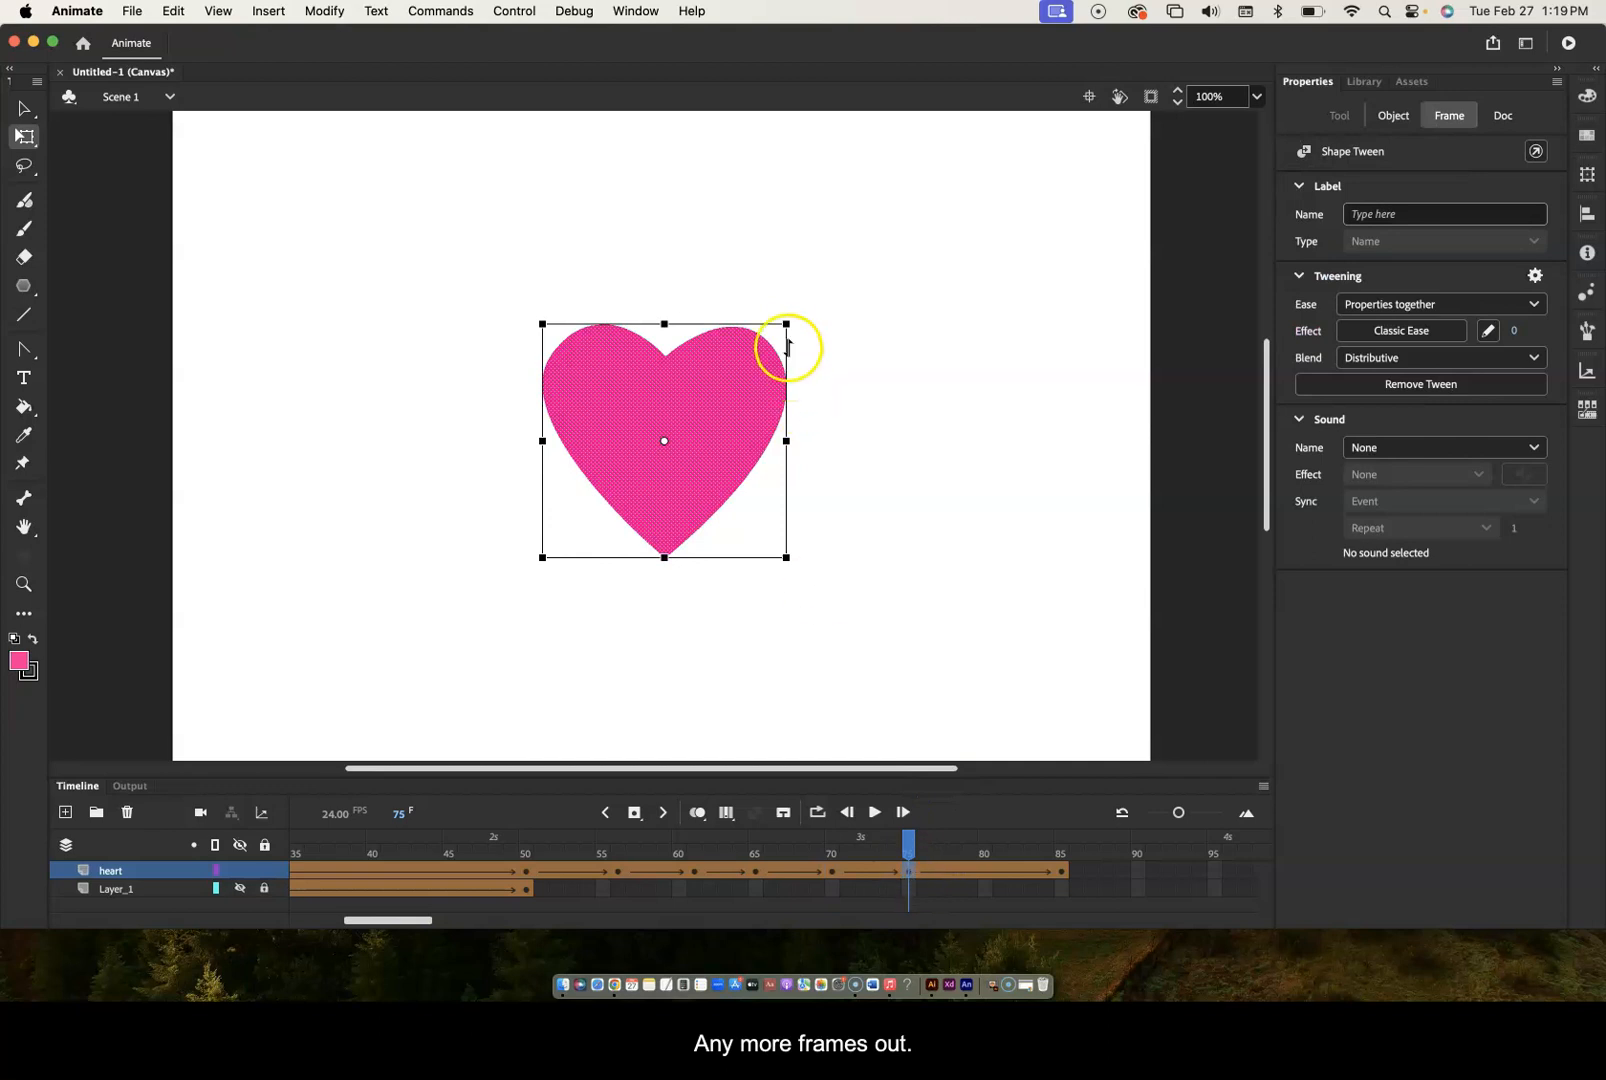
drag(787, 324, 827, 294)
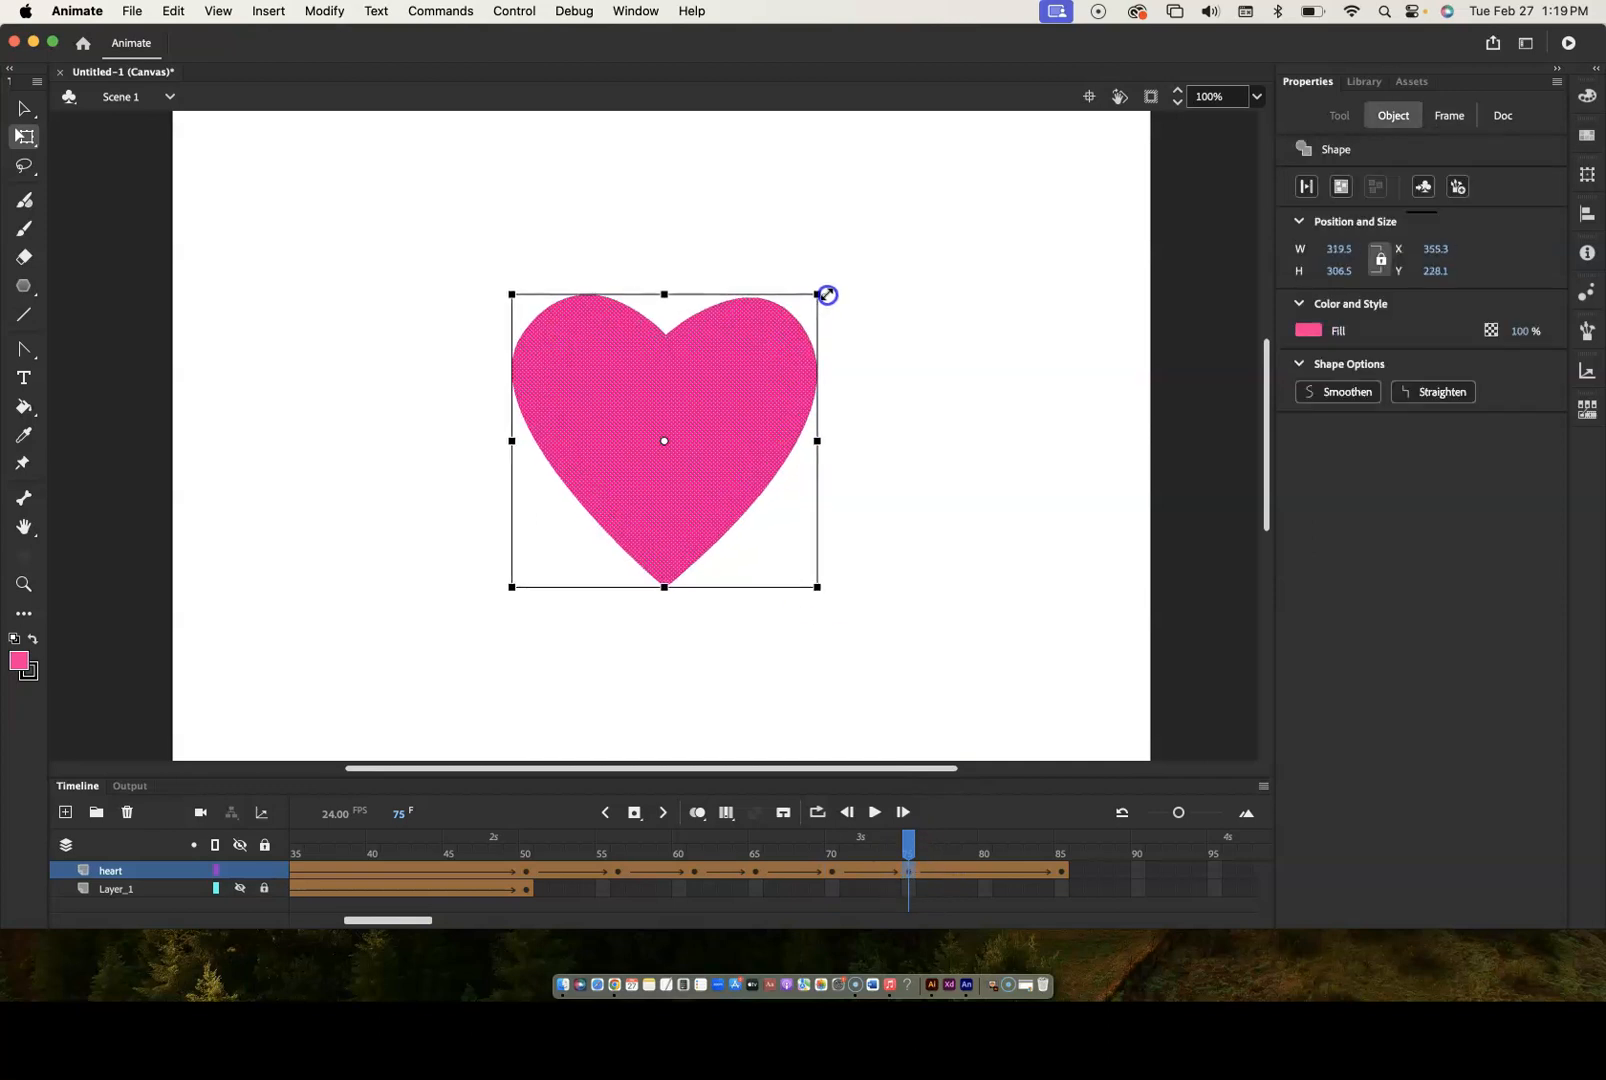
- Insert a heart keyframe at frame 80 and scale the heart down from its center to about 237 by 227 px
click(985, 871)
click(985, 876)
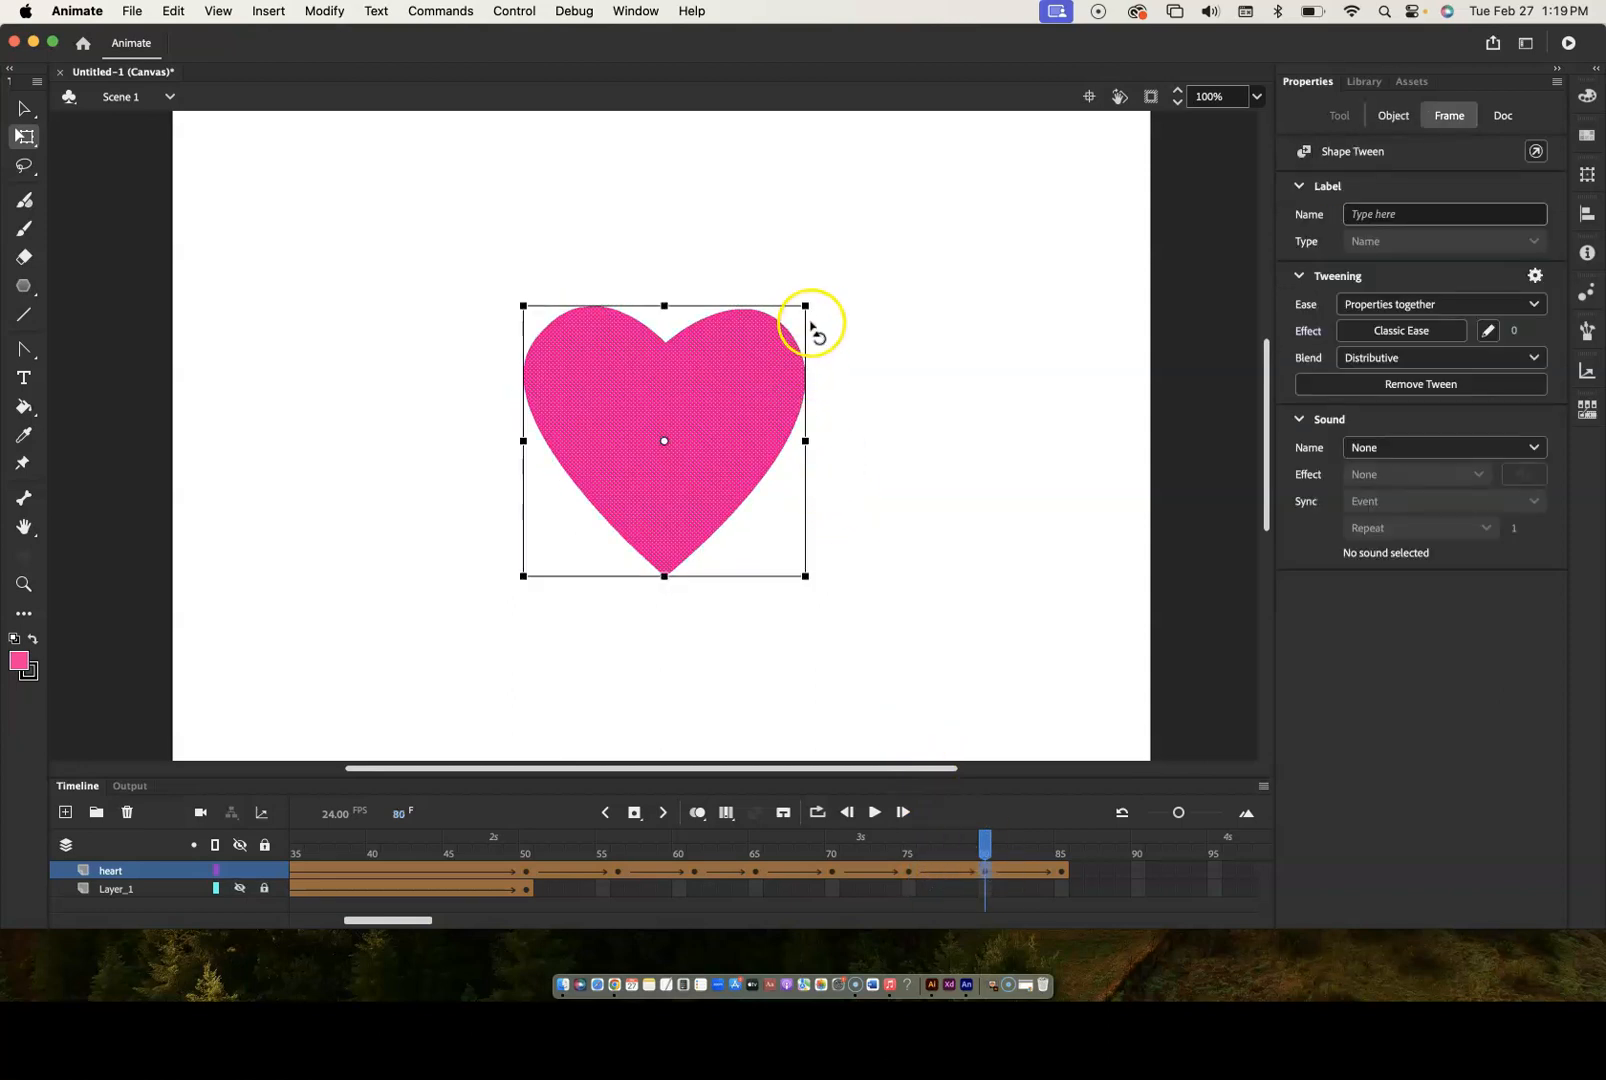
drag(806, 306, 781, 333)
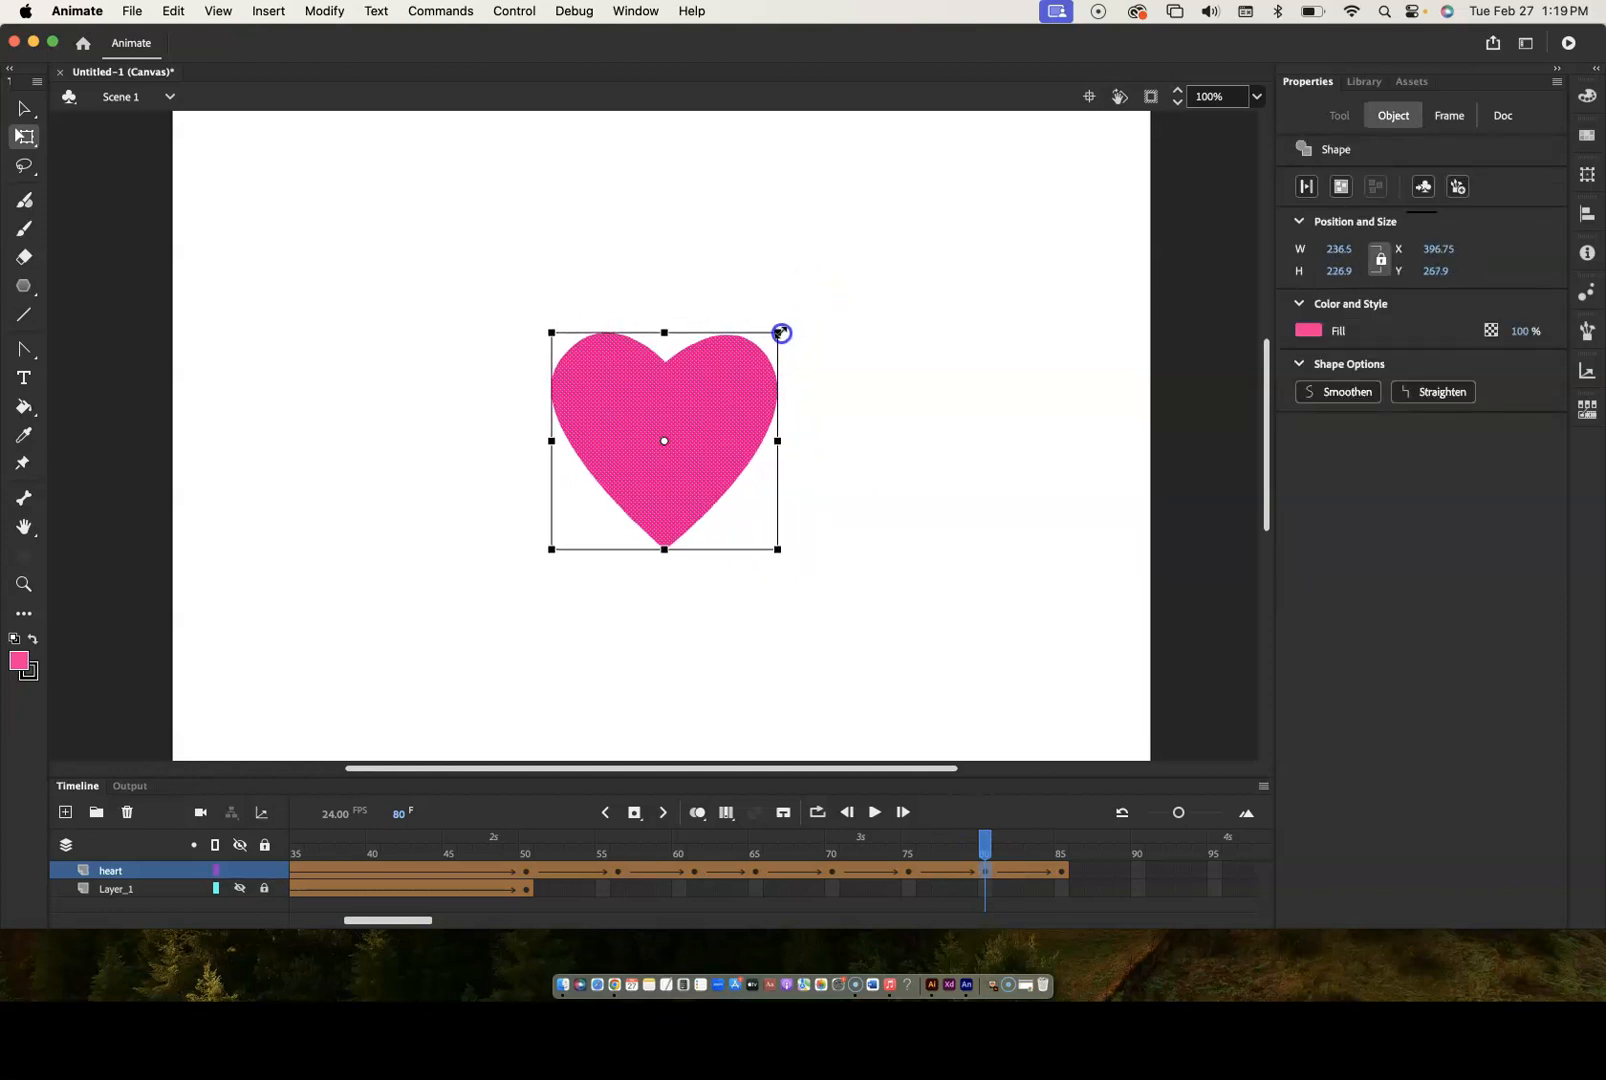
- Check the heart at the frame 85 keyframe and play the whole animation from frame 1
click(1062, 872)
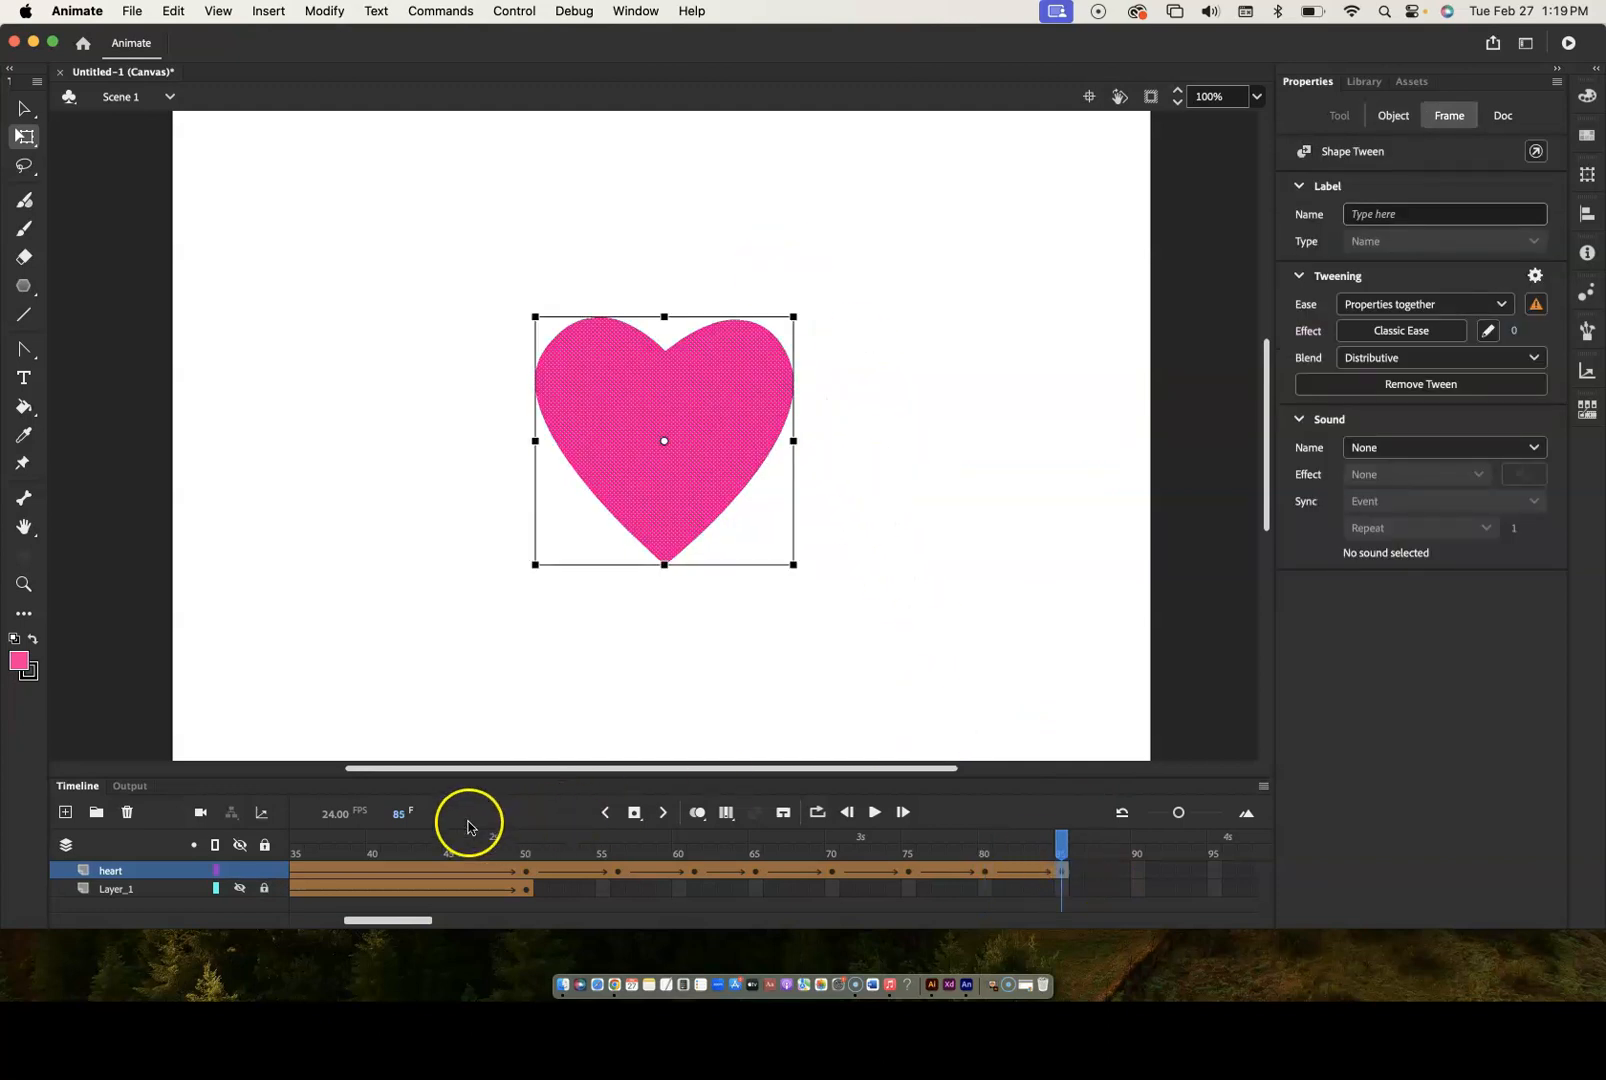
scroll(610, 845, right, 15)
scroll(598, 848, left, 5)
scroll(598, 848, right, 3)
scroll(598, 848, left, 2)
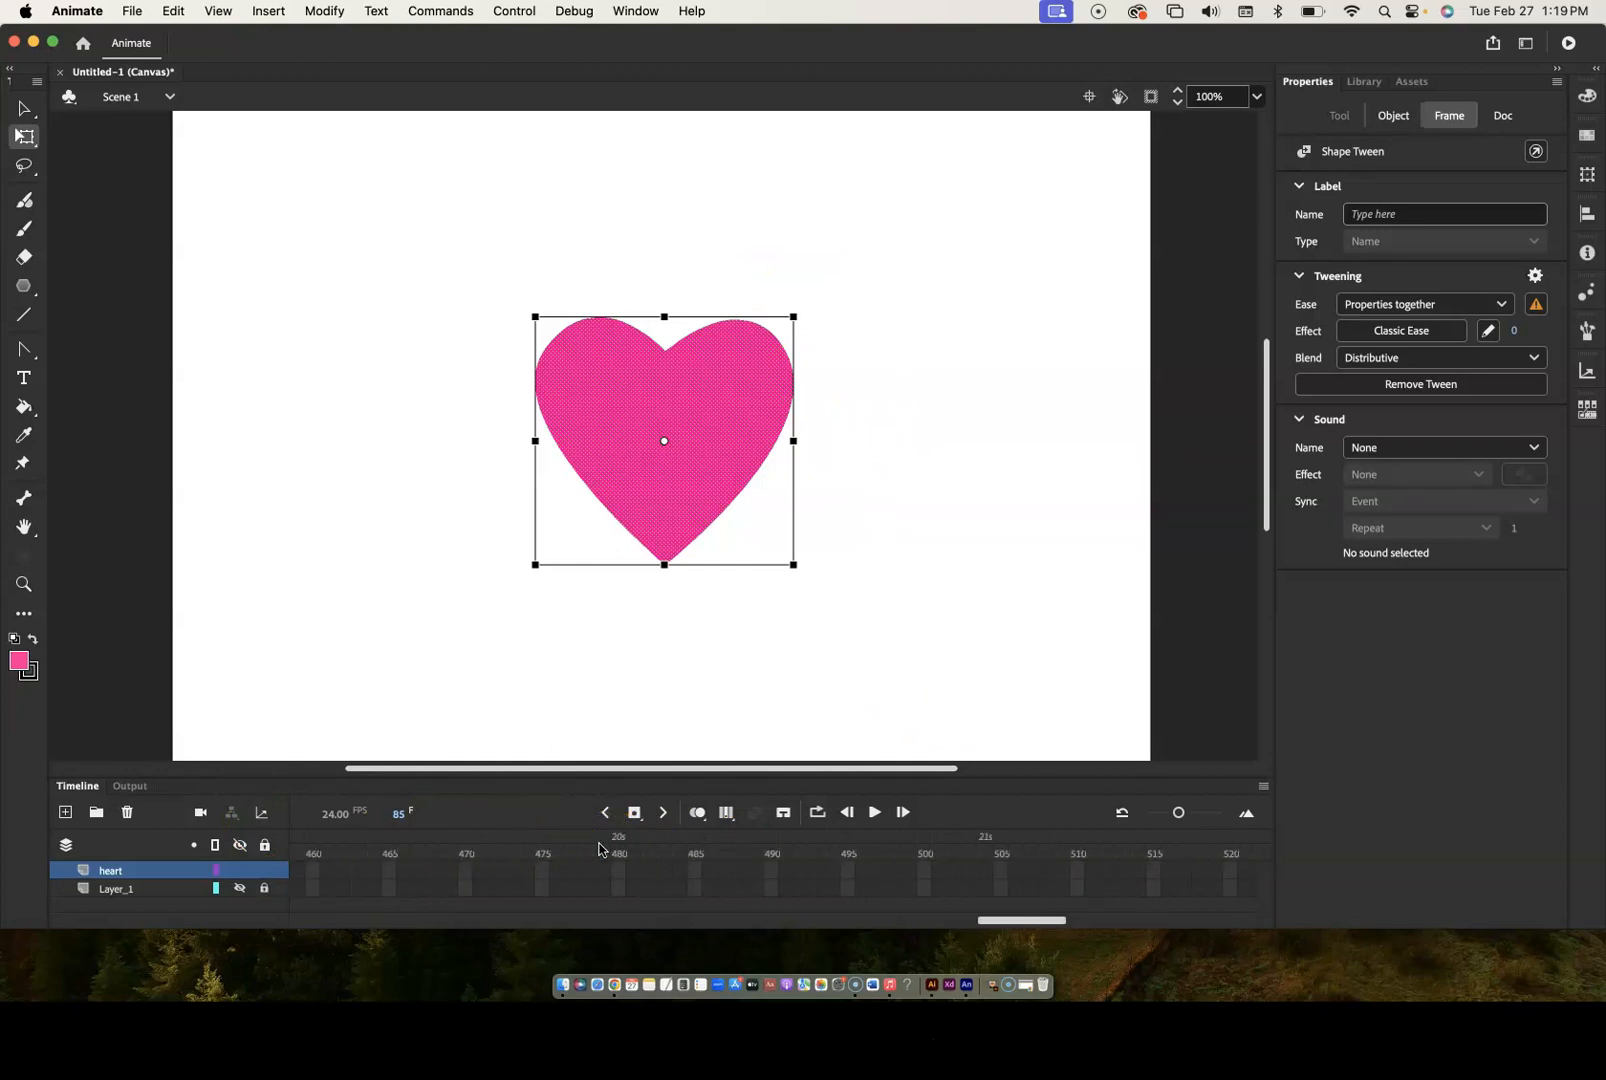
scroll(600, 849, left, 15)
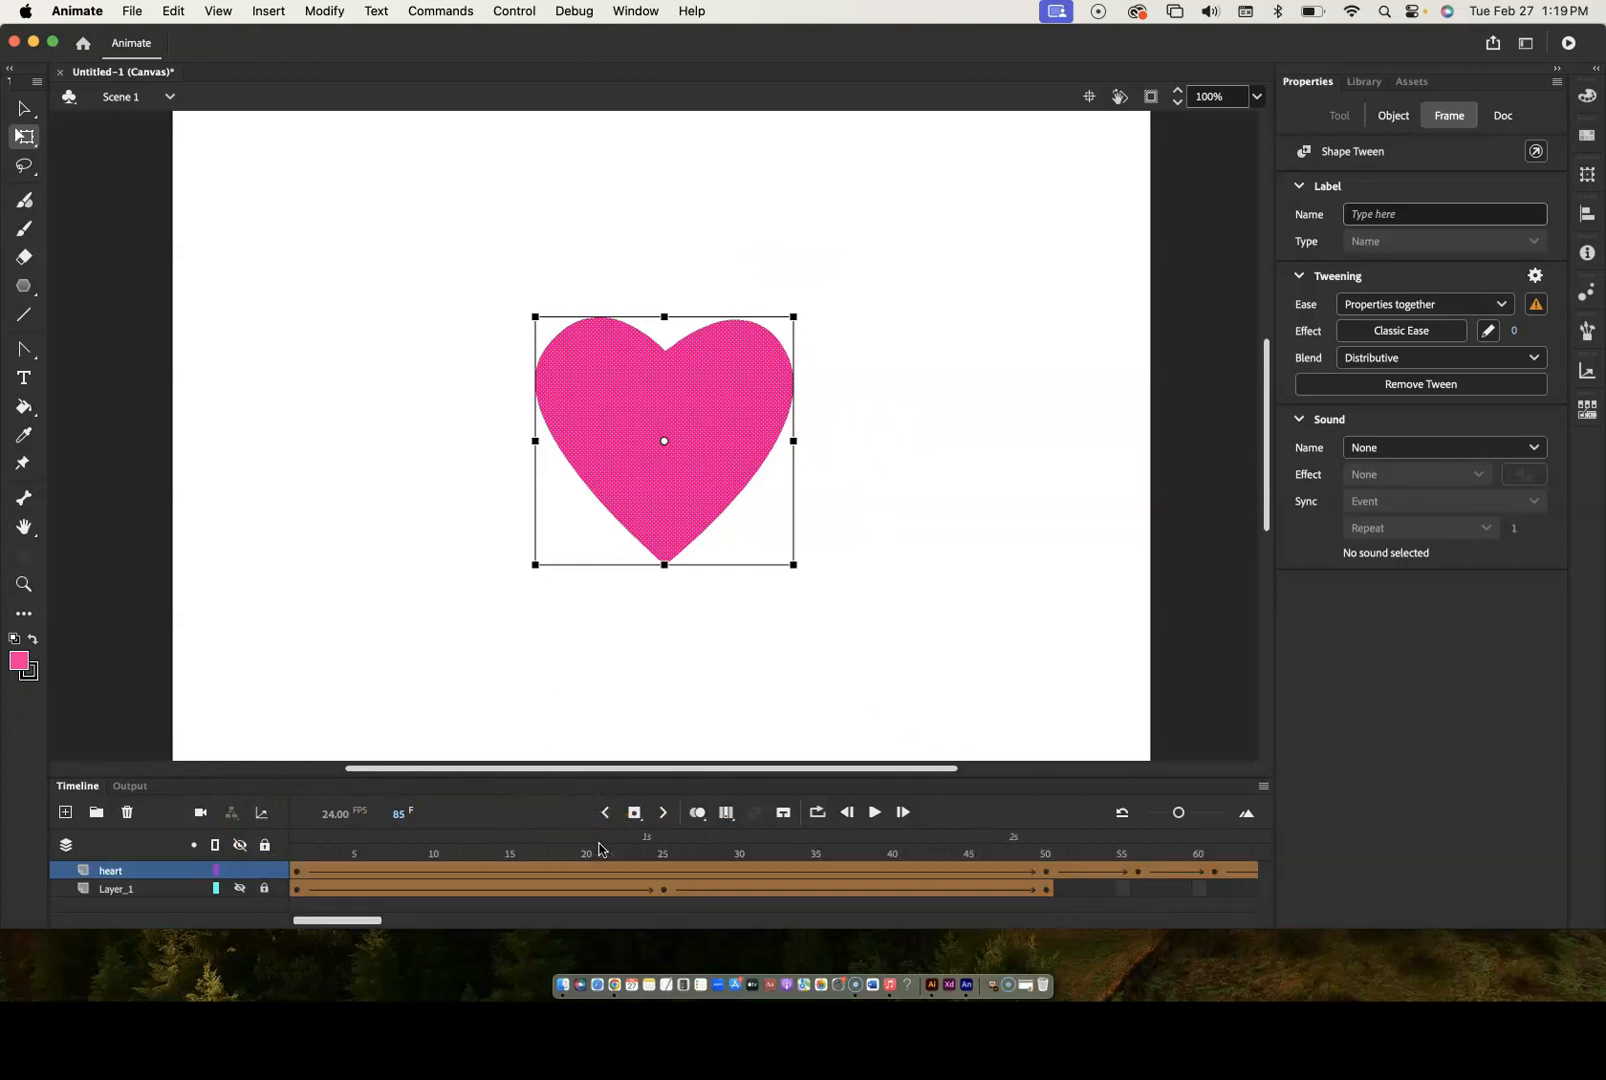
click(296, 873)
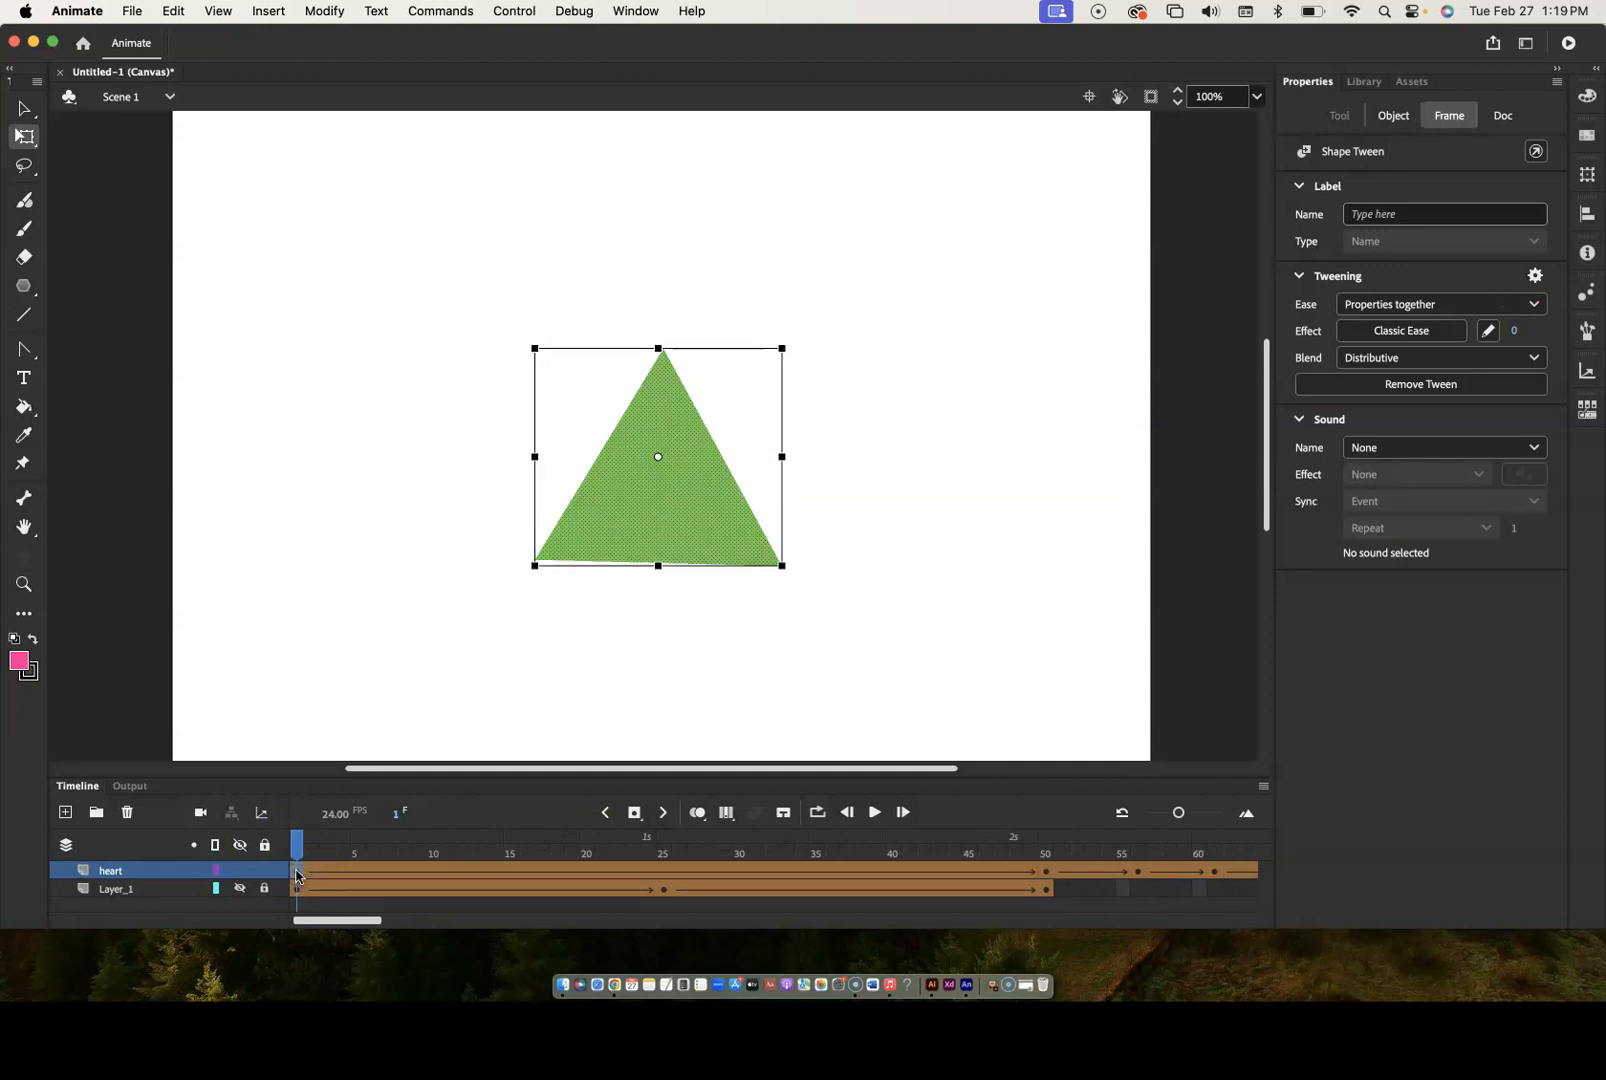
key(Return)
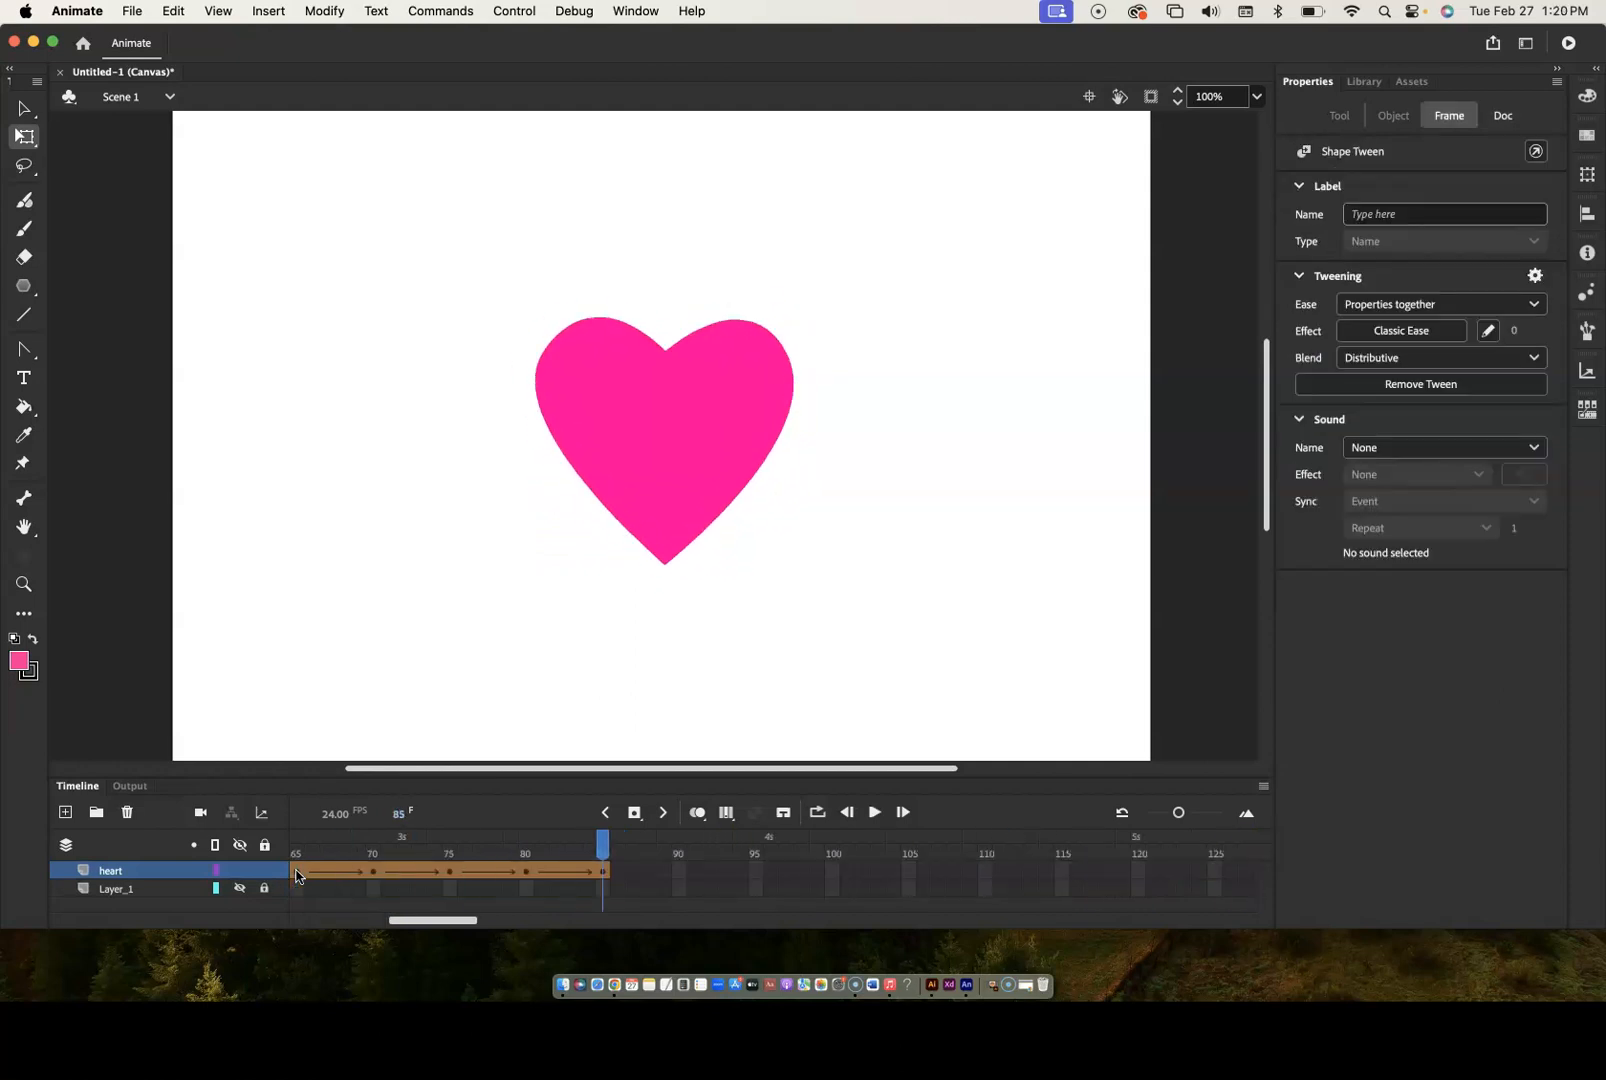
- Return the playhead to frame 1 and enlarge the timeline area to make room for more layers
key(Return)
drag(603, 843, 117, 843)
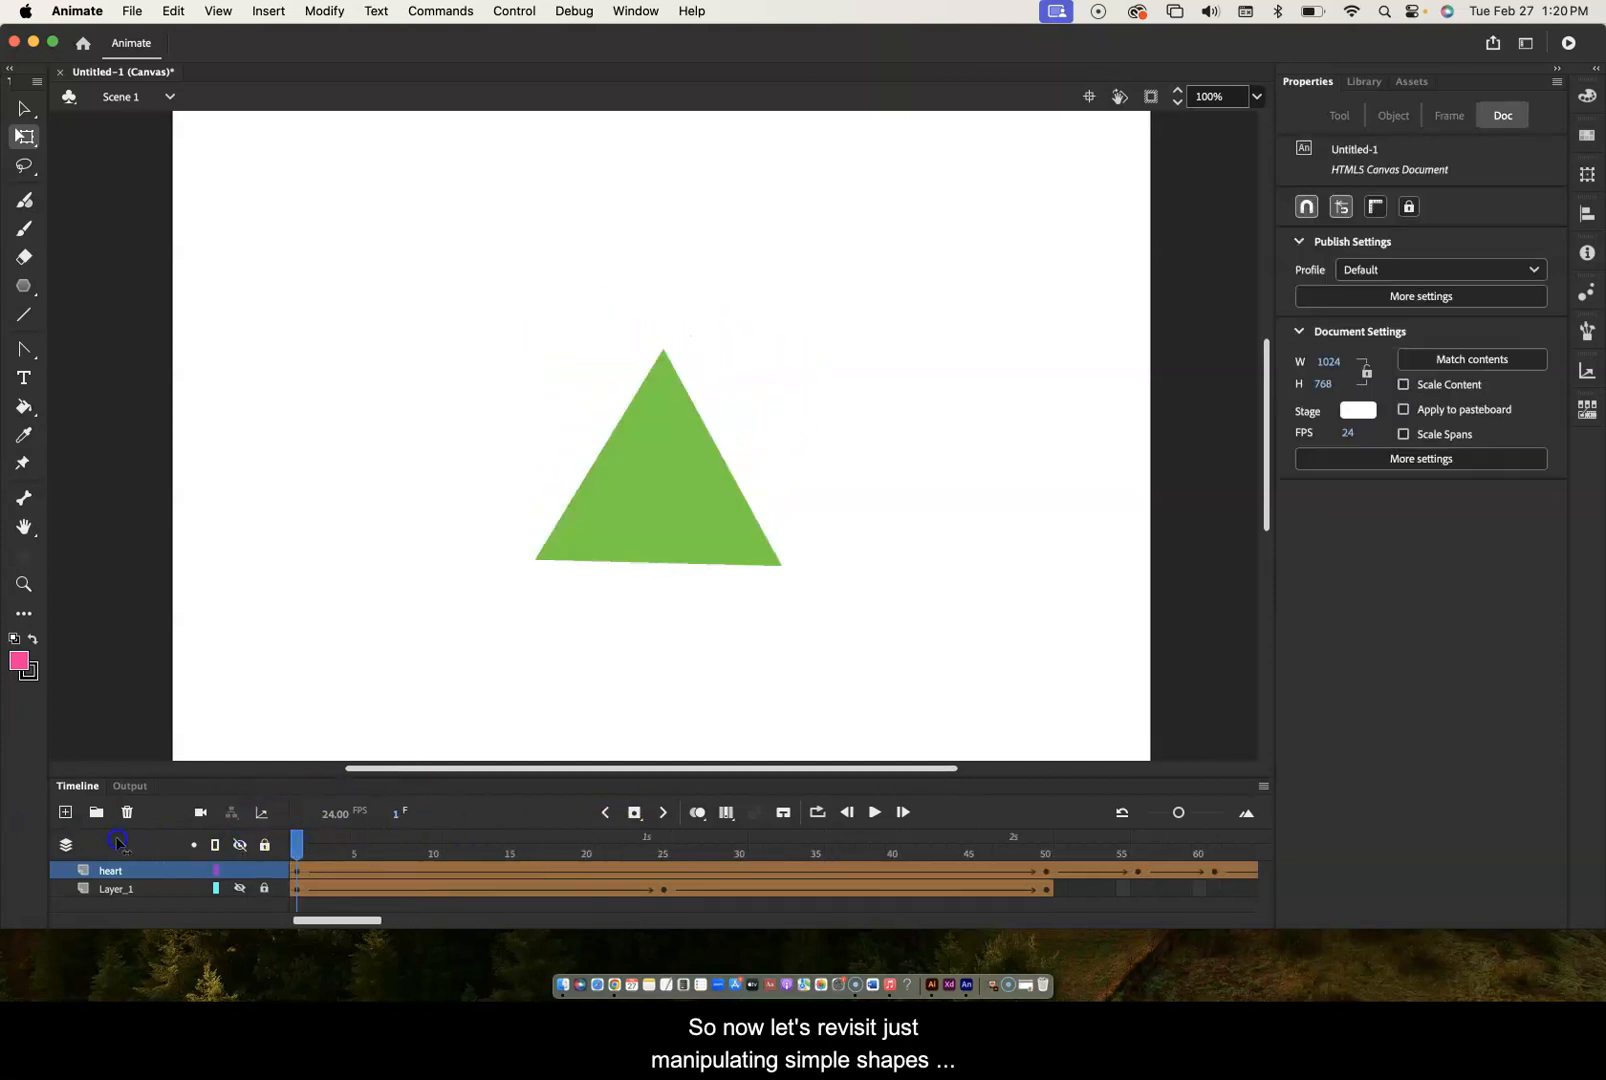
drag(1006, 779, 980, 676)
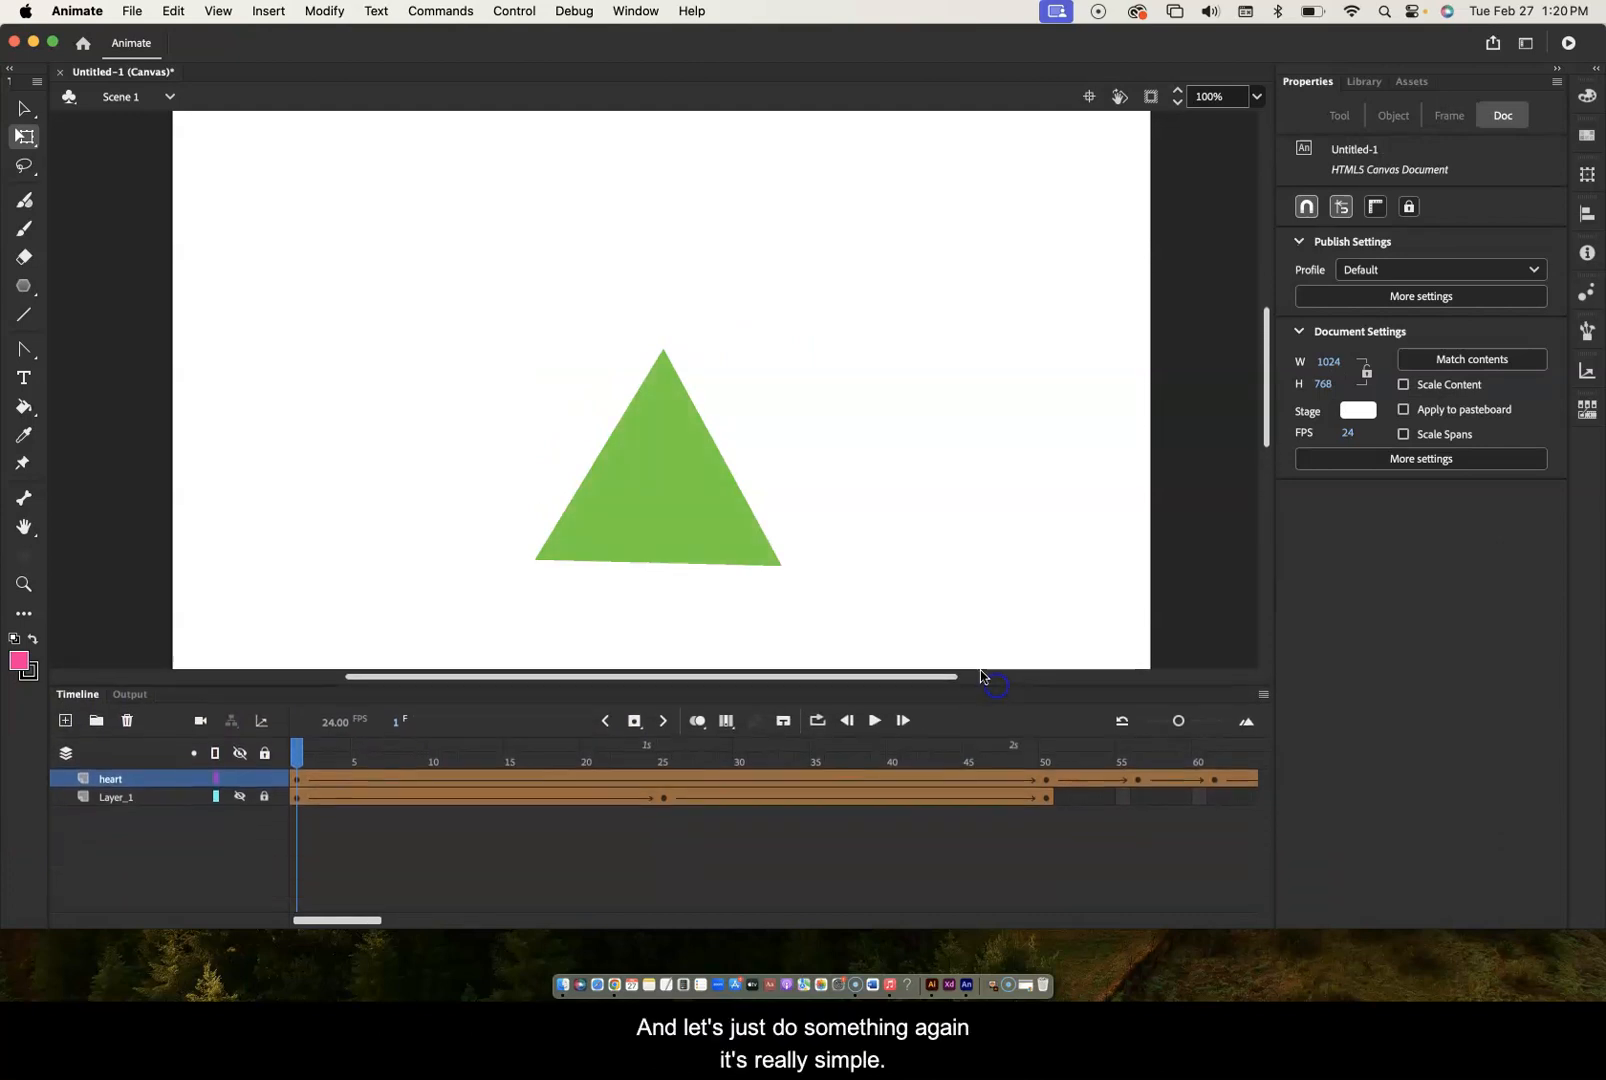
drag(699, 467, 714, 400)
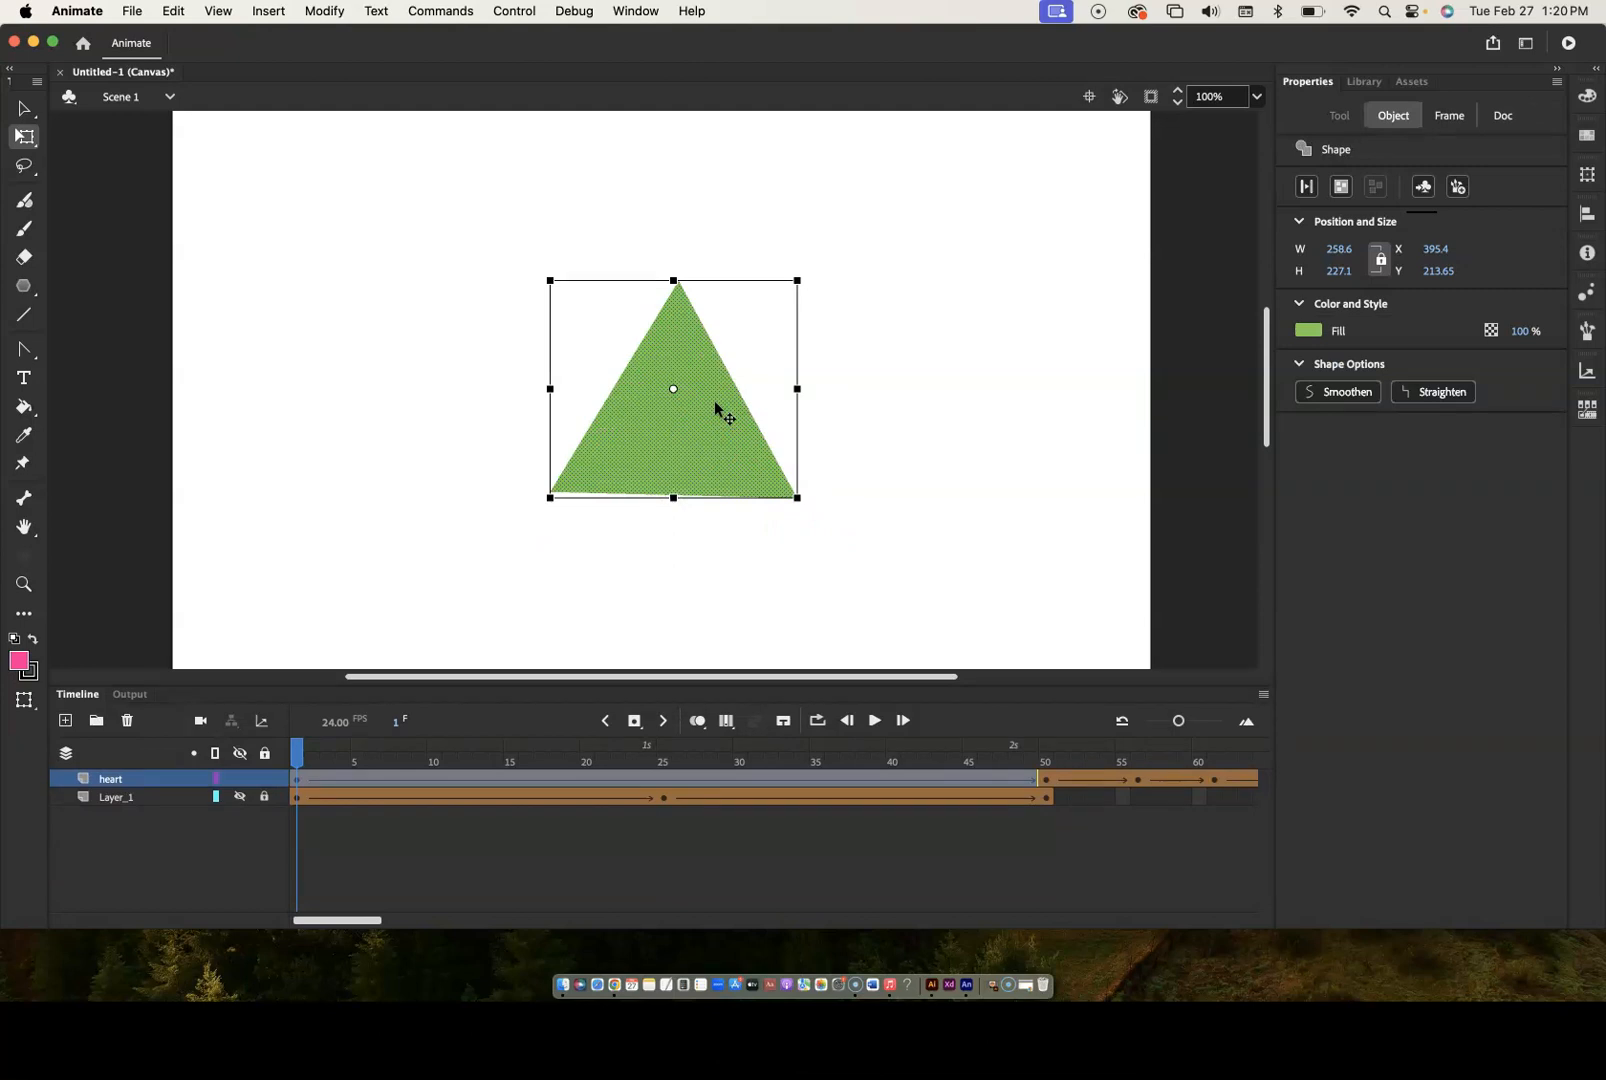
key(super+z)
click(222, 898)
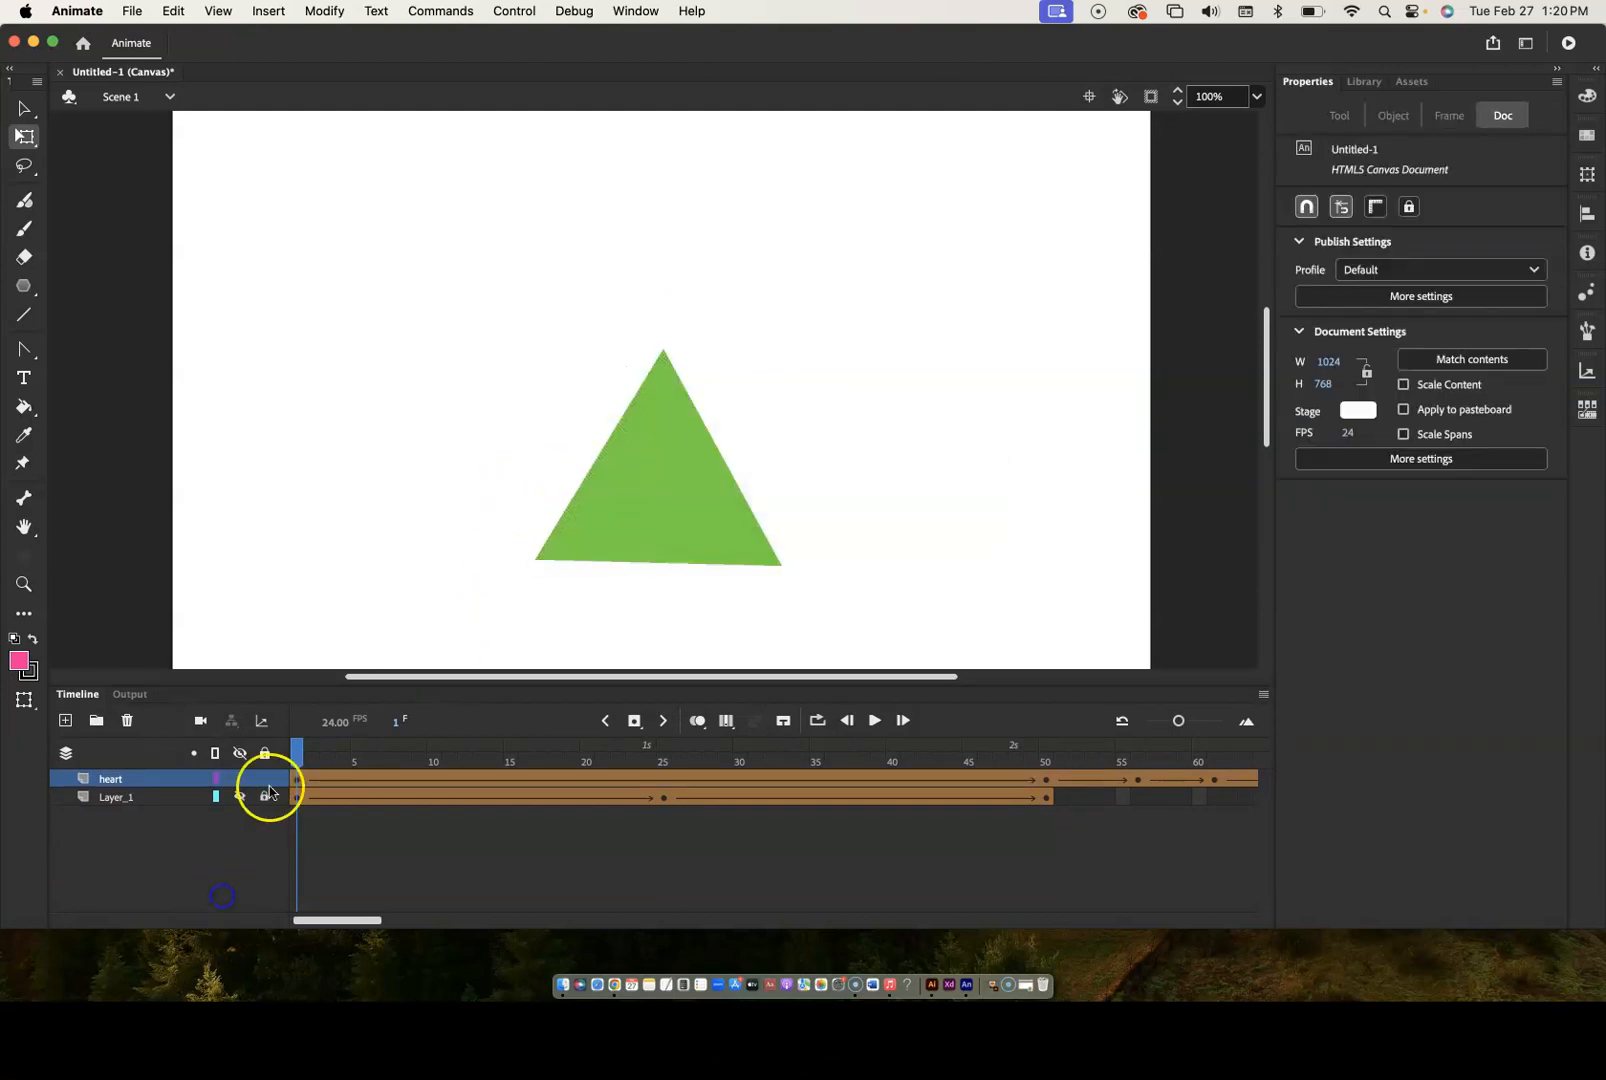
- Hide and lock the heart layer and add a new layer above it
drag(239, 796, 239, 778)
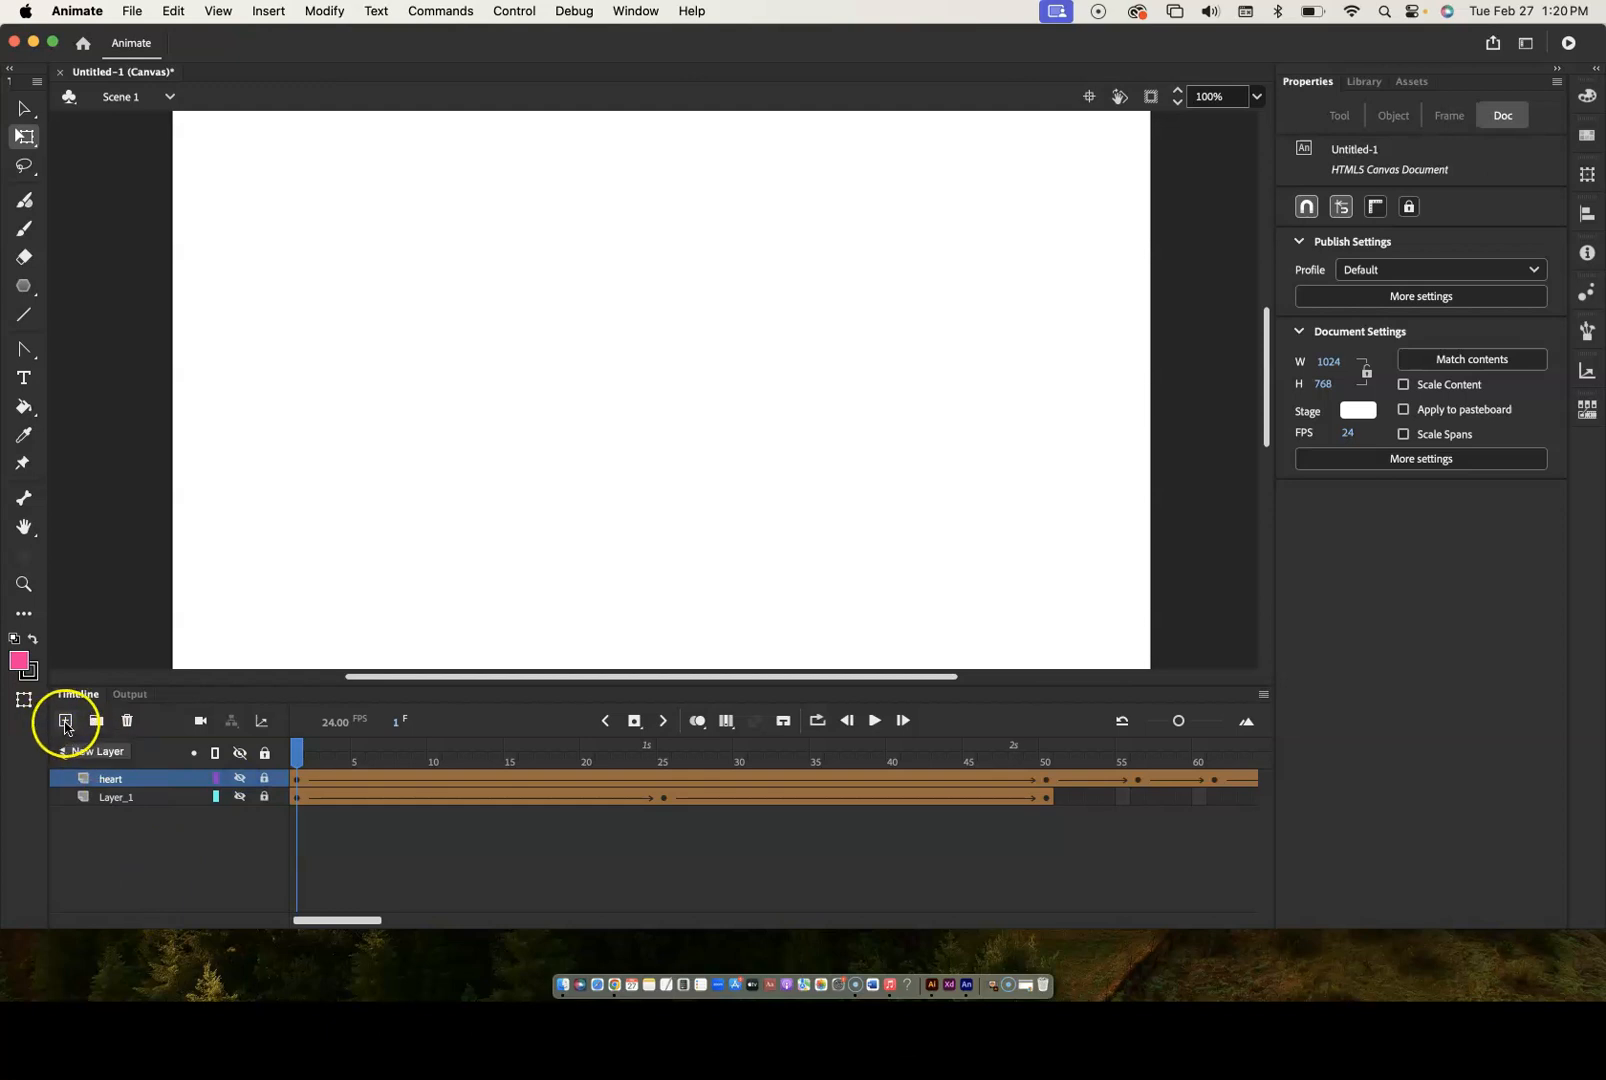
click(65, 721)
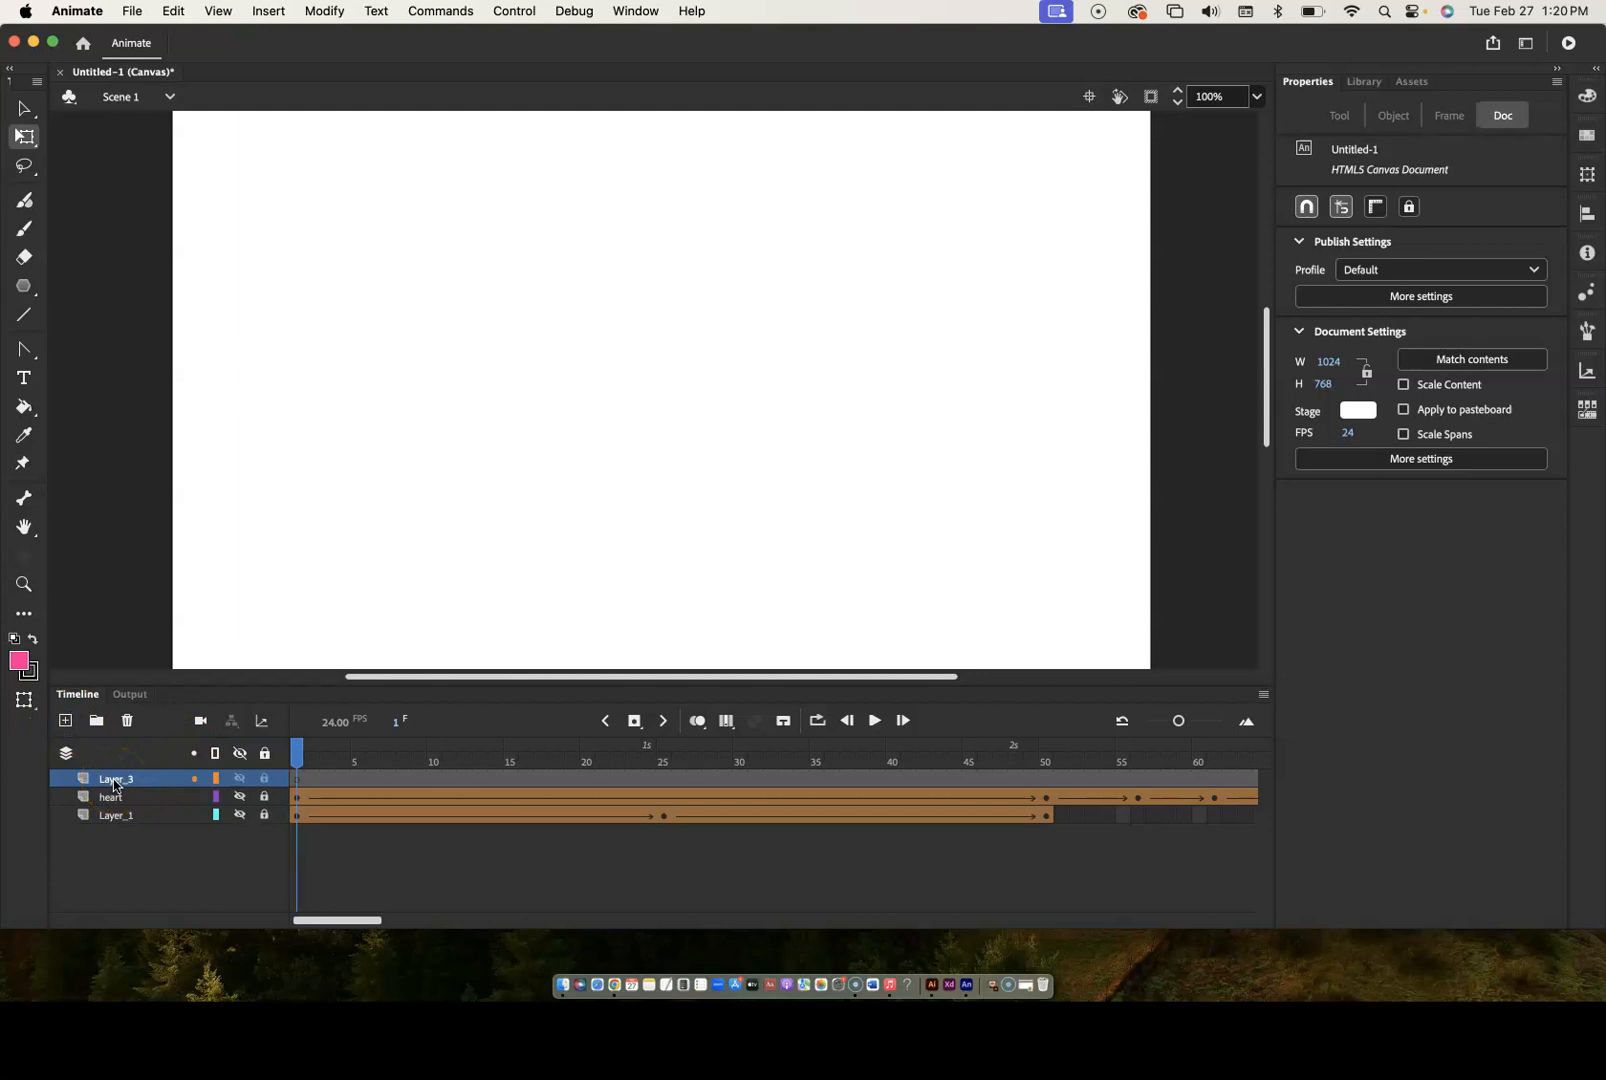
click(117, 786)
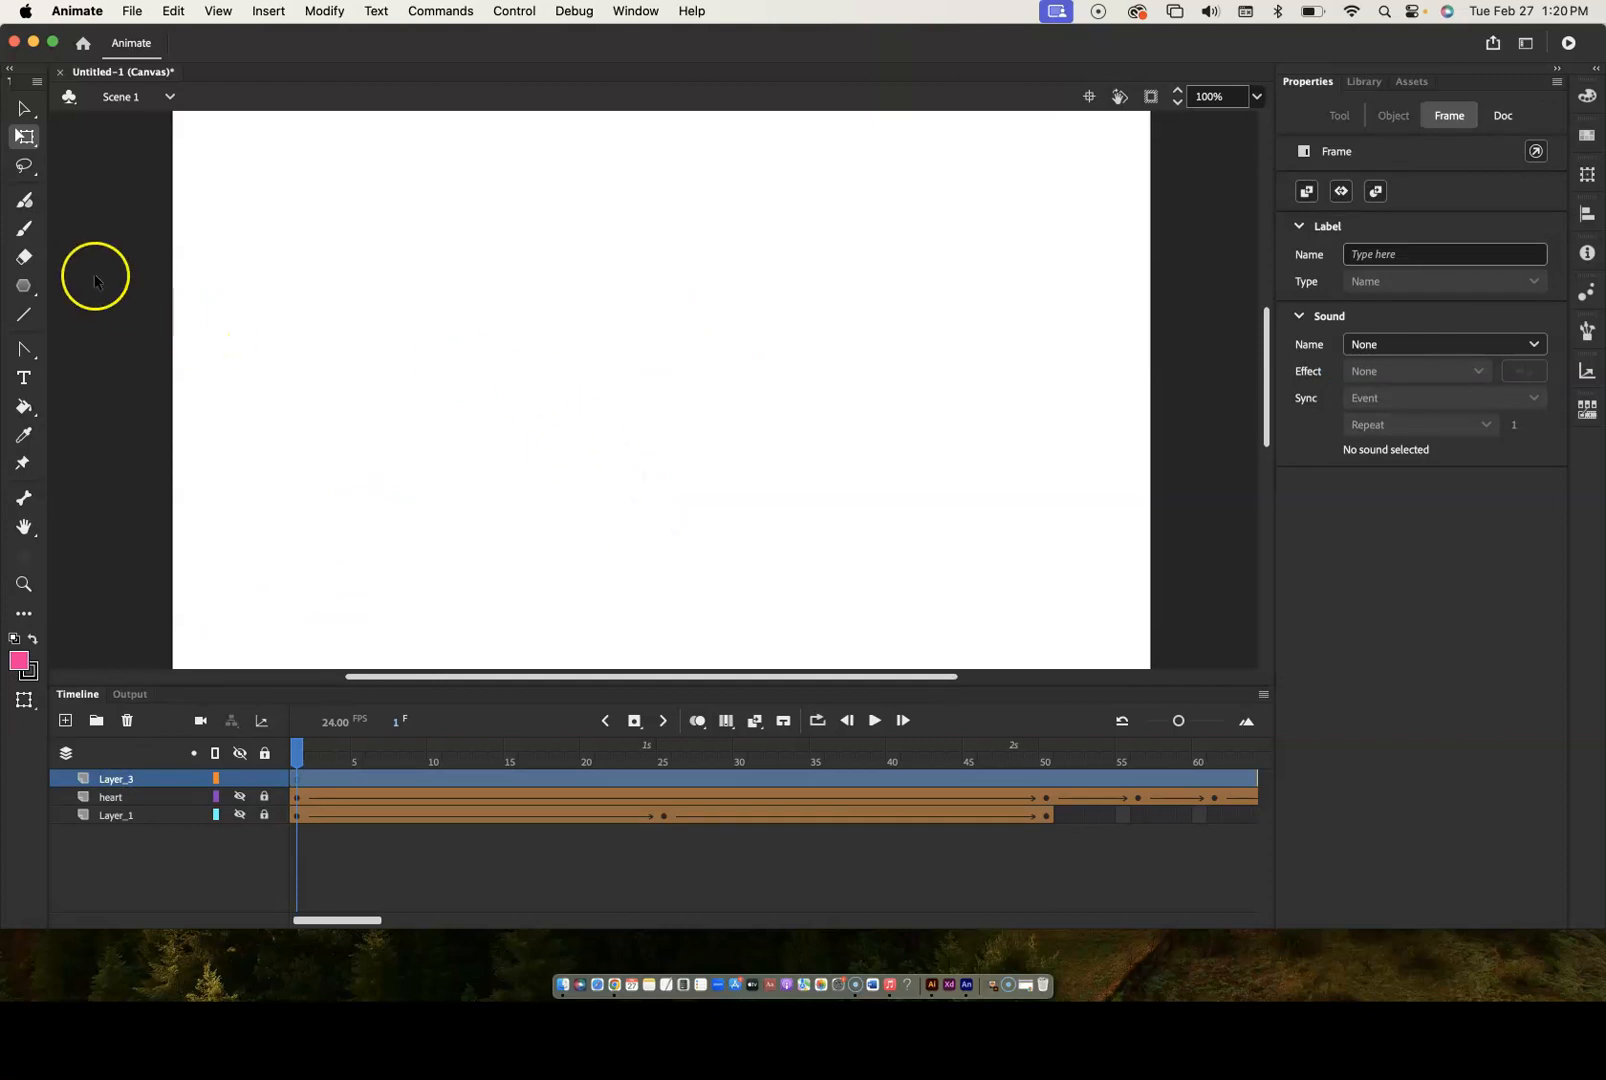
- Draw a pink circle about 78.5 px in diameter near the middle of the stage on the new layer using the Oval tool
click(23, 287)
click(23, 289)
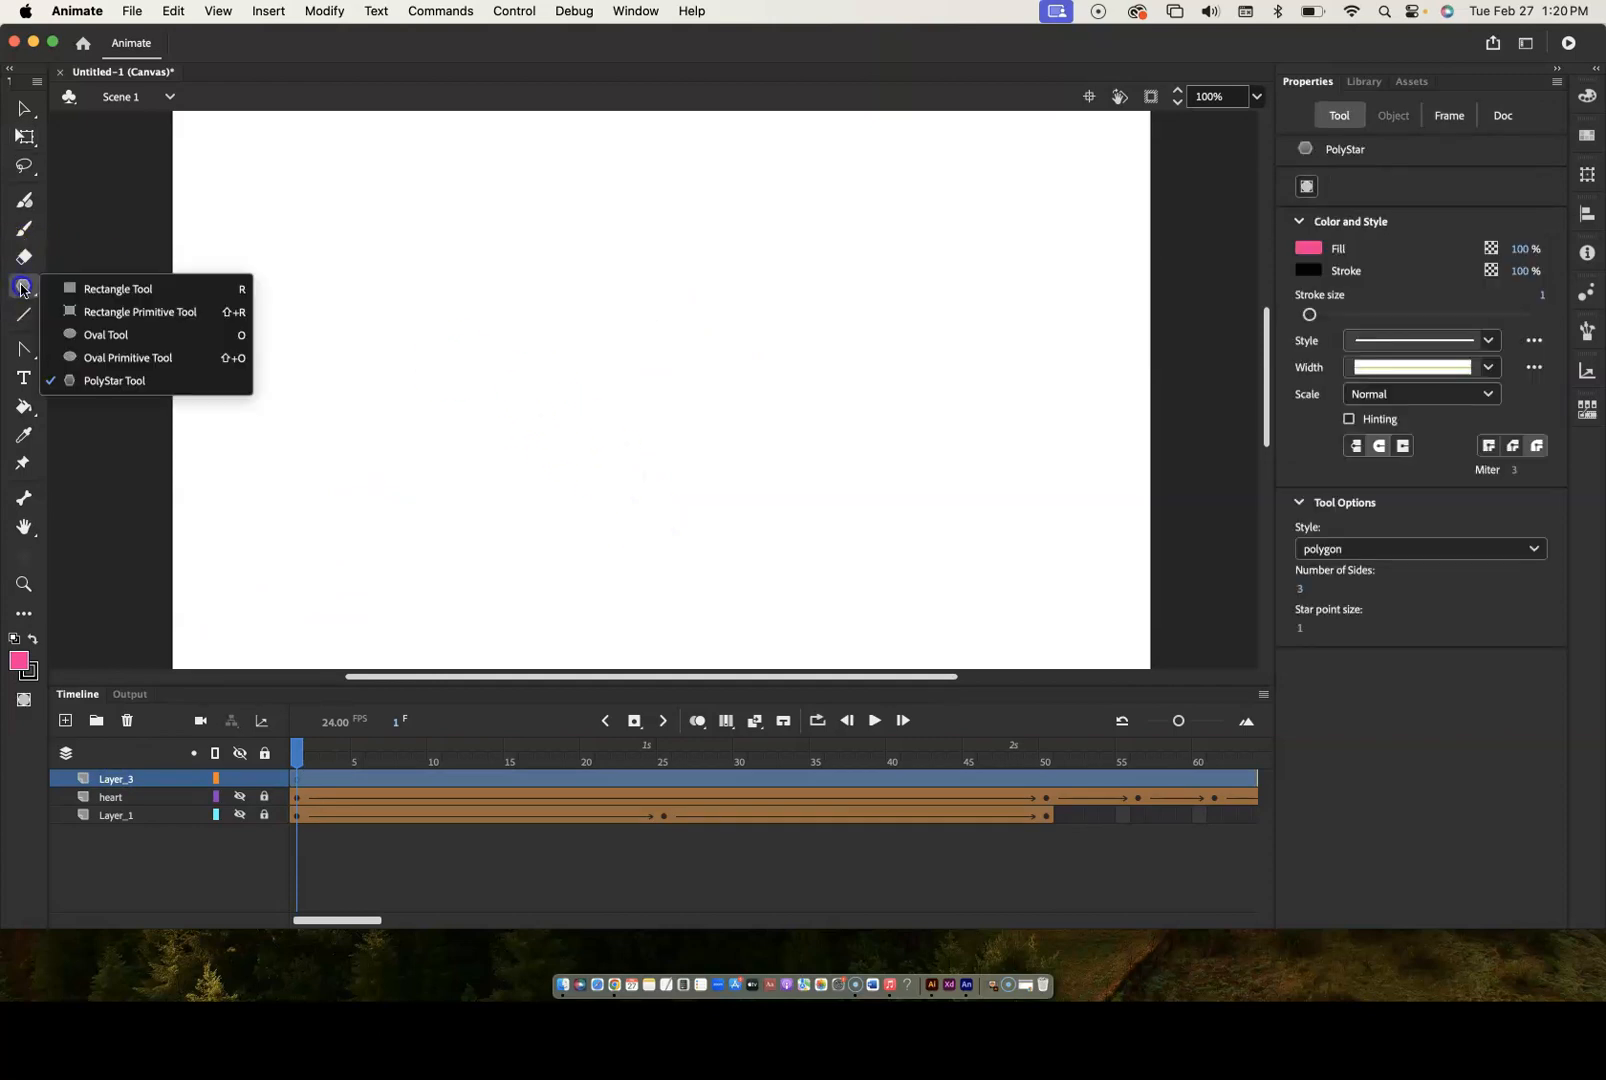
click(92, 338)
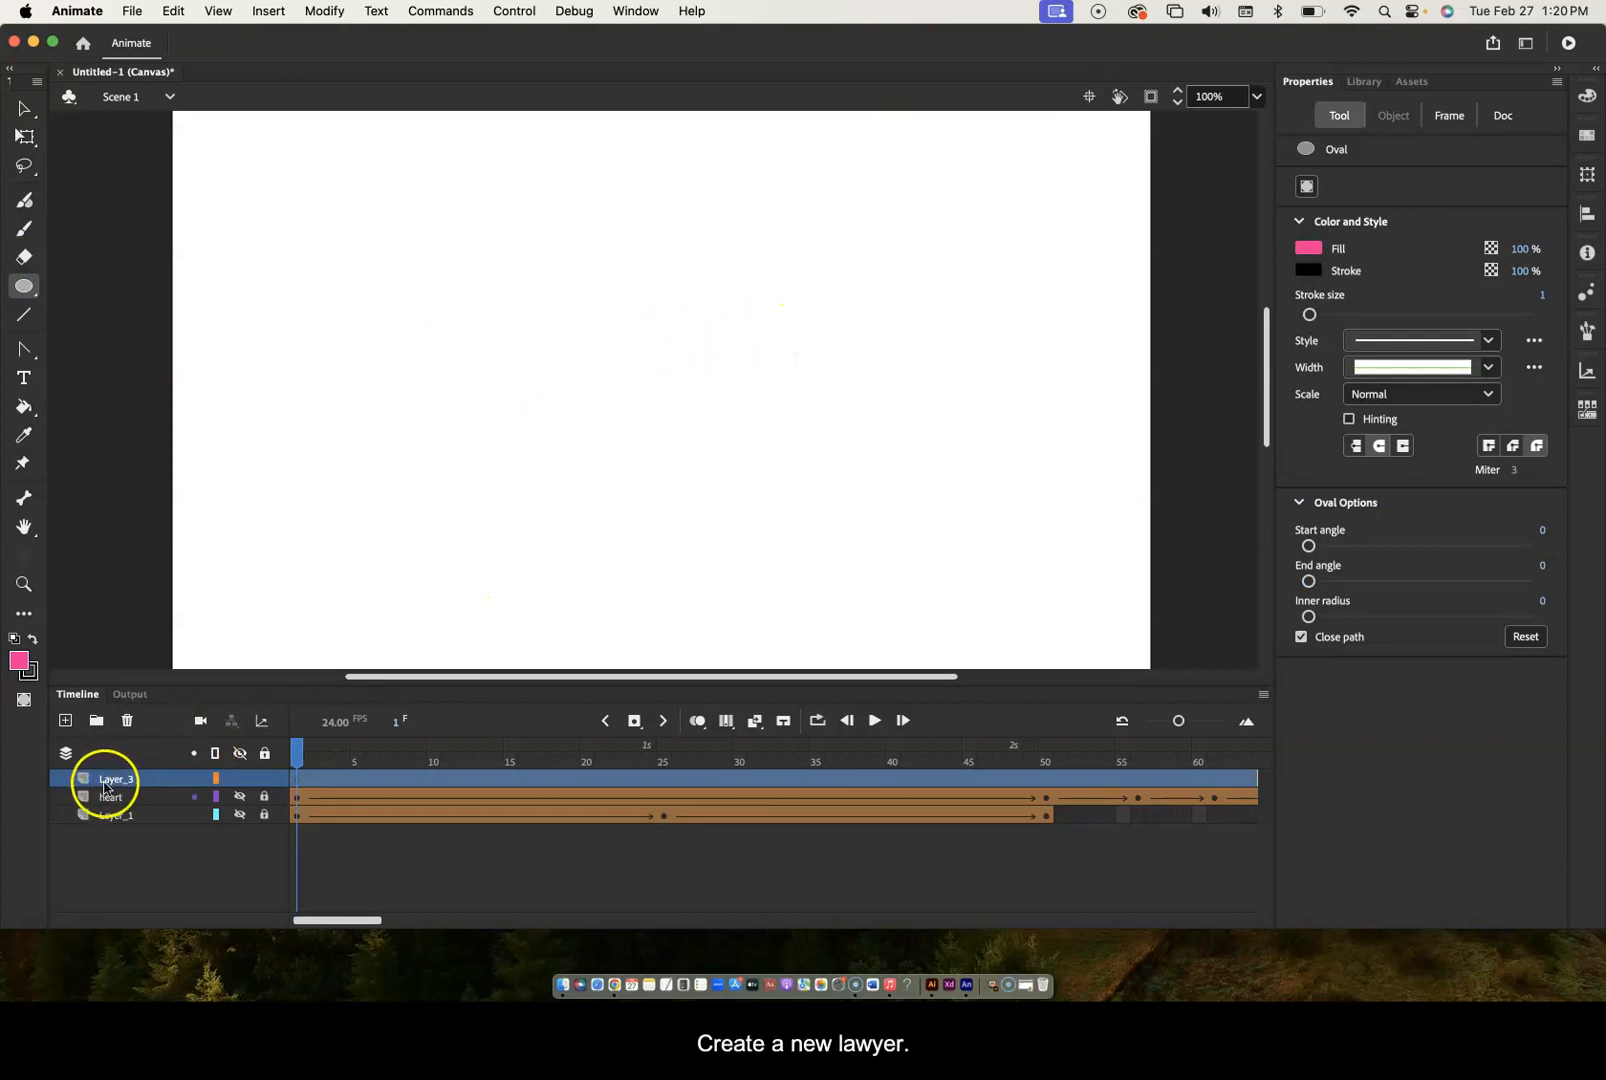
mouse_move(634, 355)
mouse_down()
mouse_move(681, 434)
mouse_move(703, 434)
mouse_up()
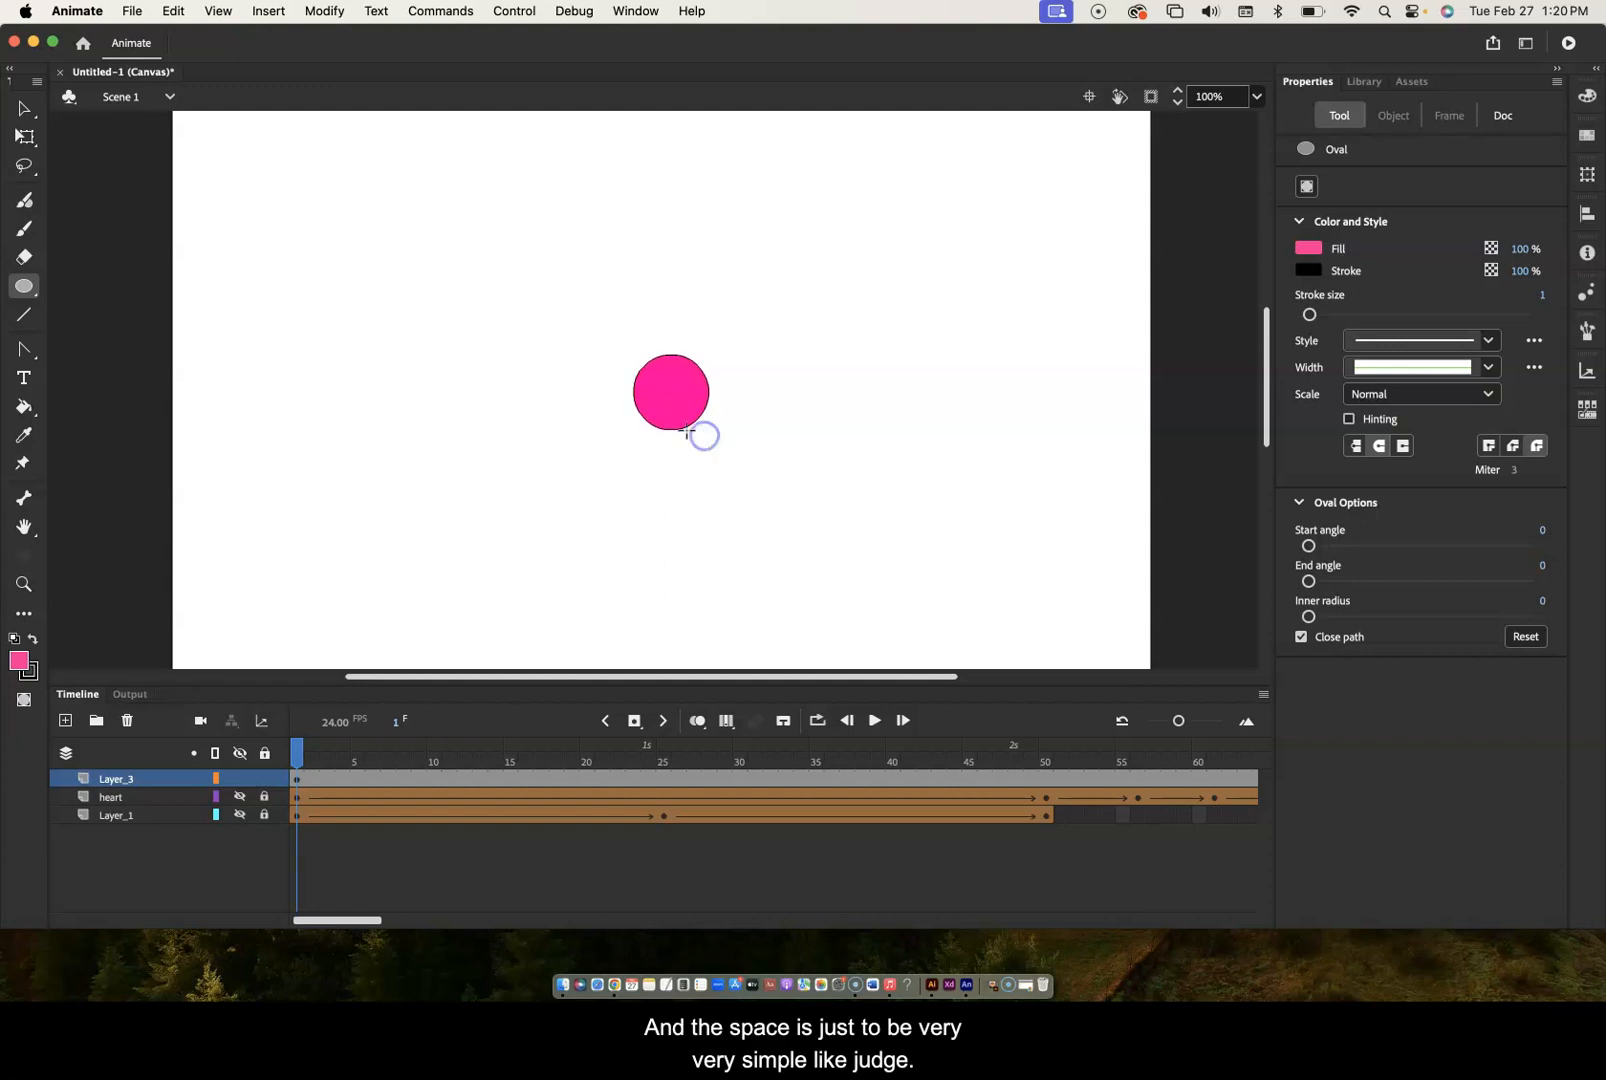
- Set the circle's fill color to yellow, #FFFF00
click(19, 667)
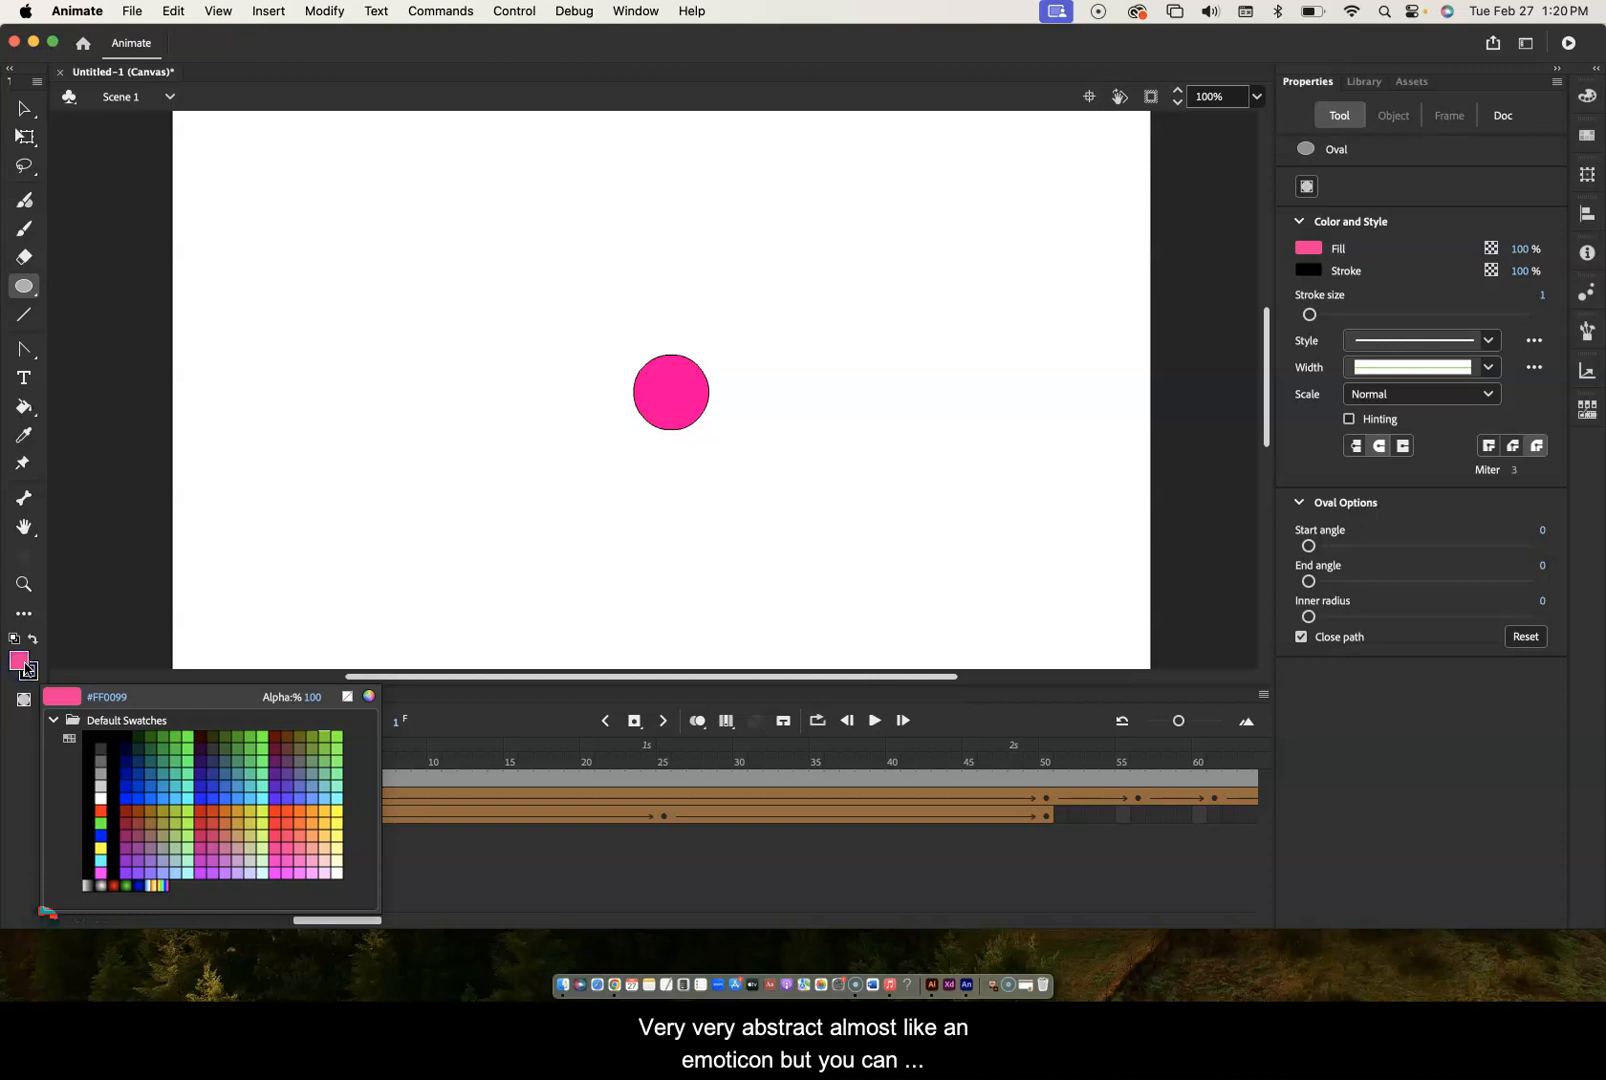
click(331, 810)
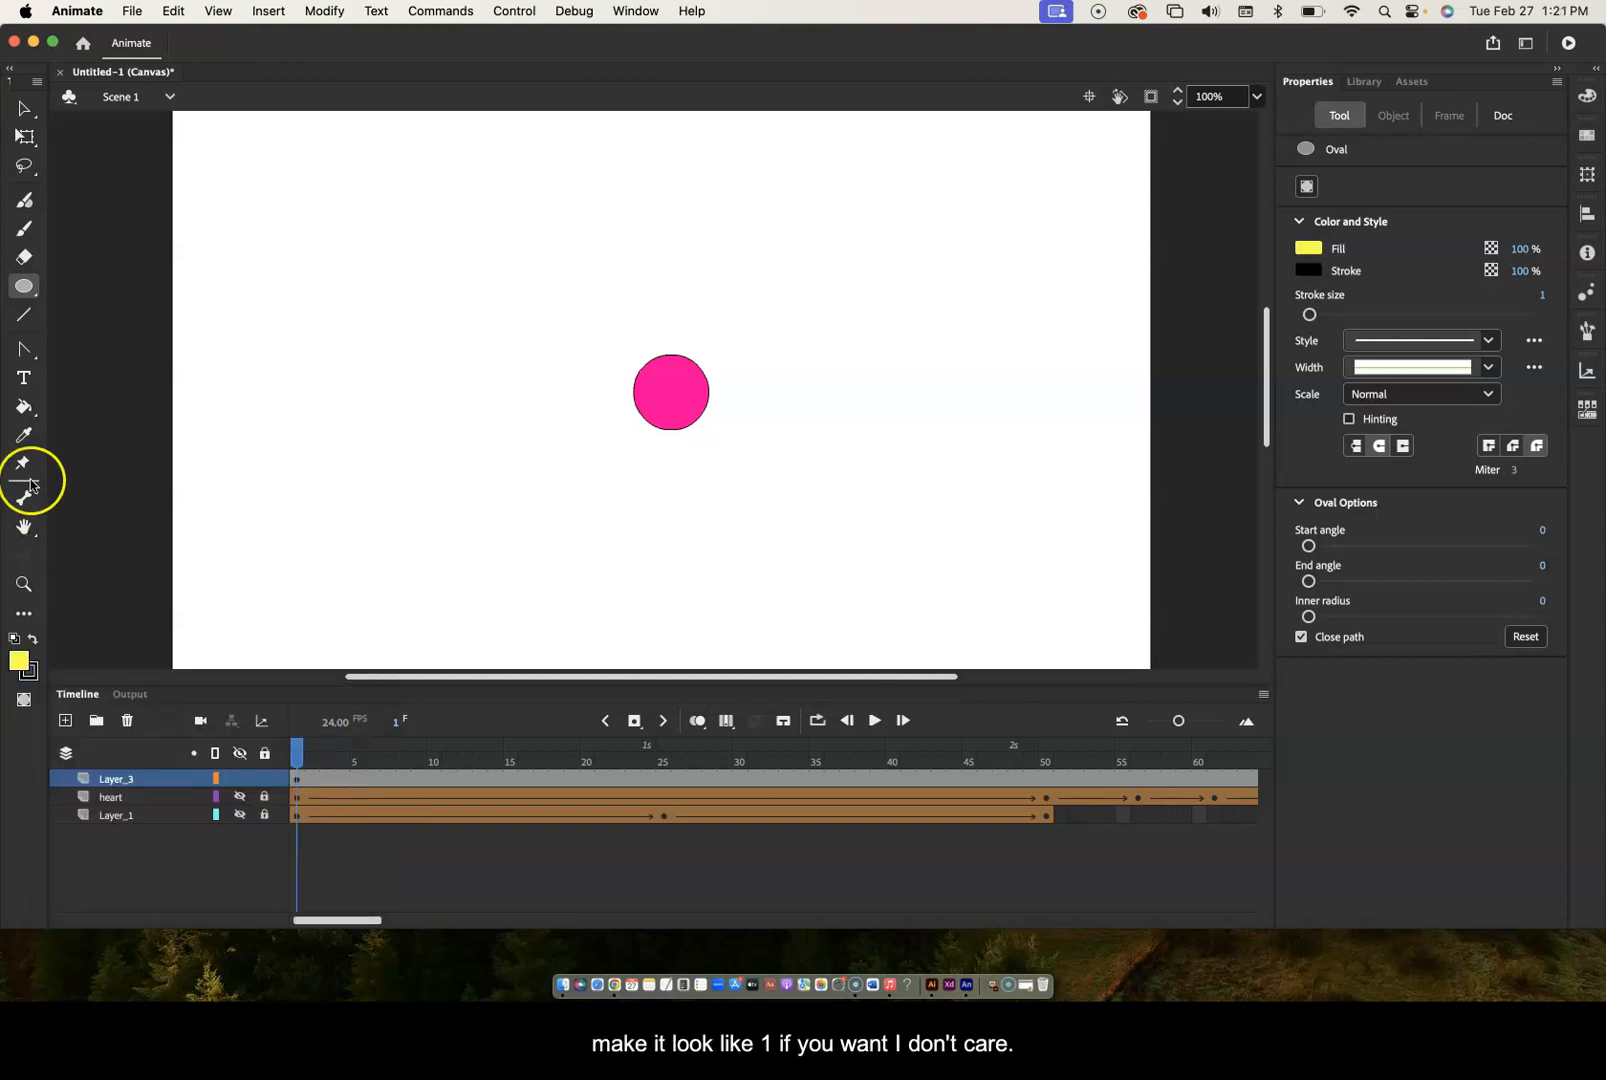
click(24, 108)
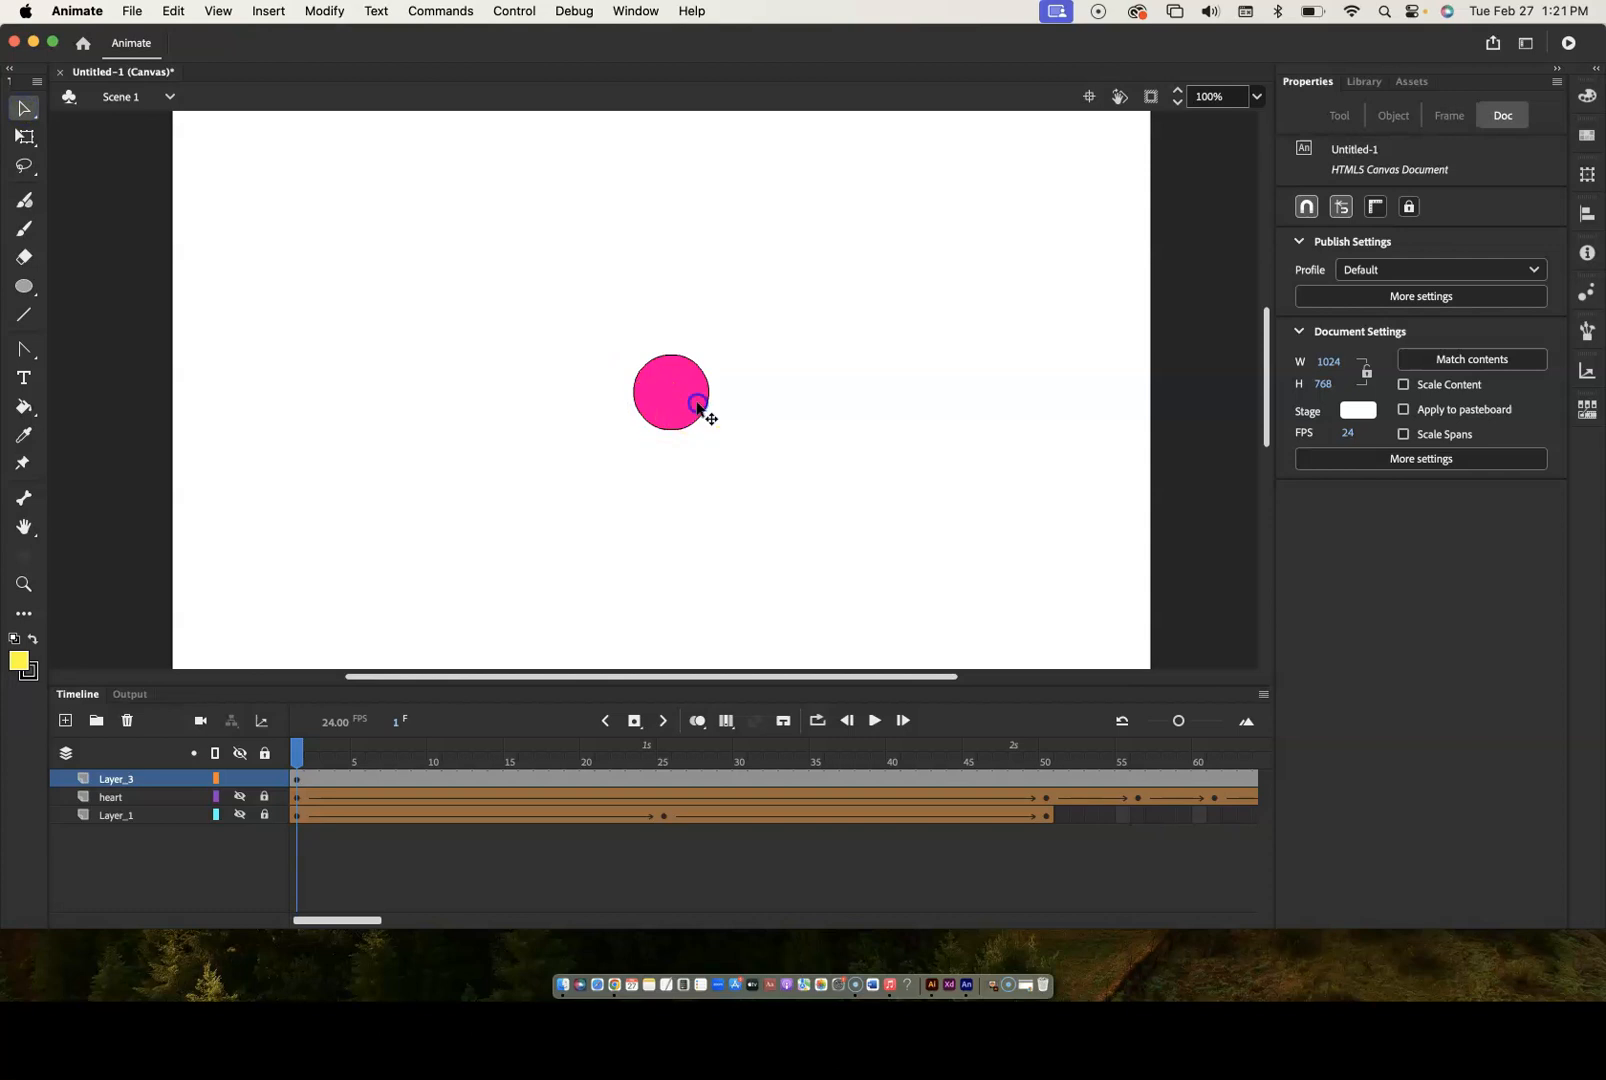
click(697, 408)
click(18, 663)
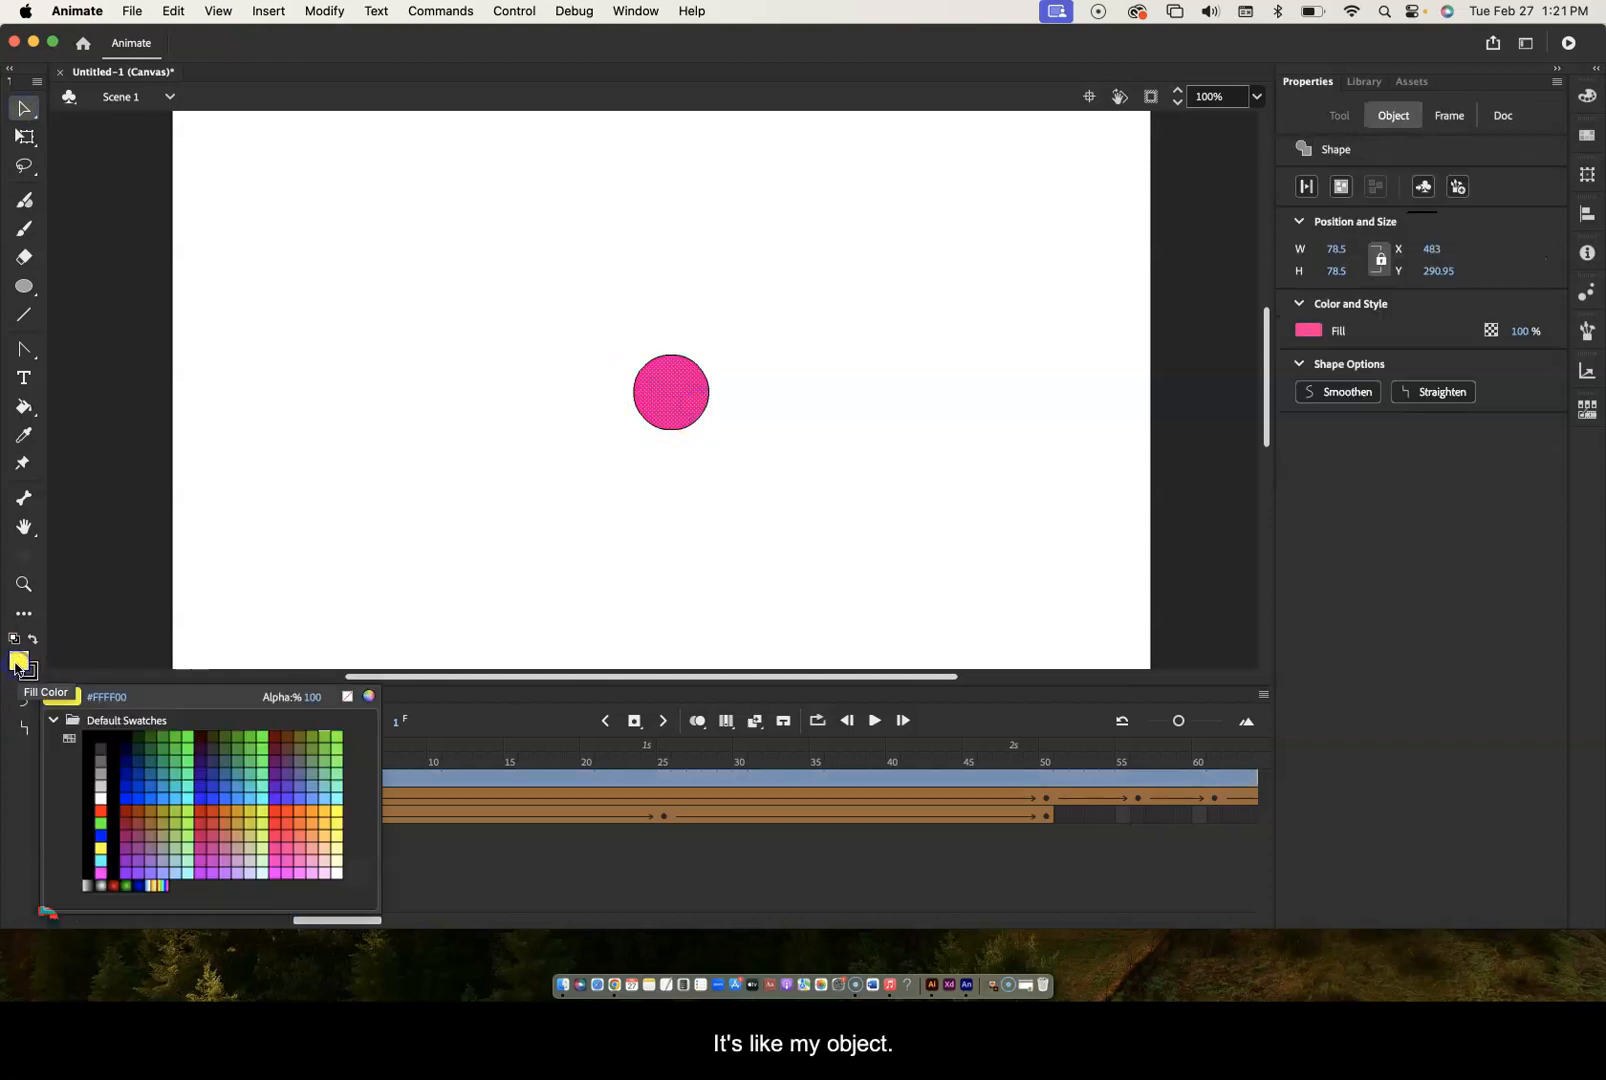
click(342, 806)
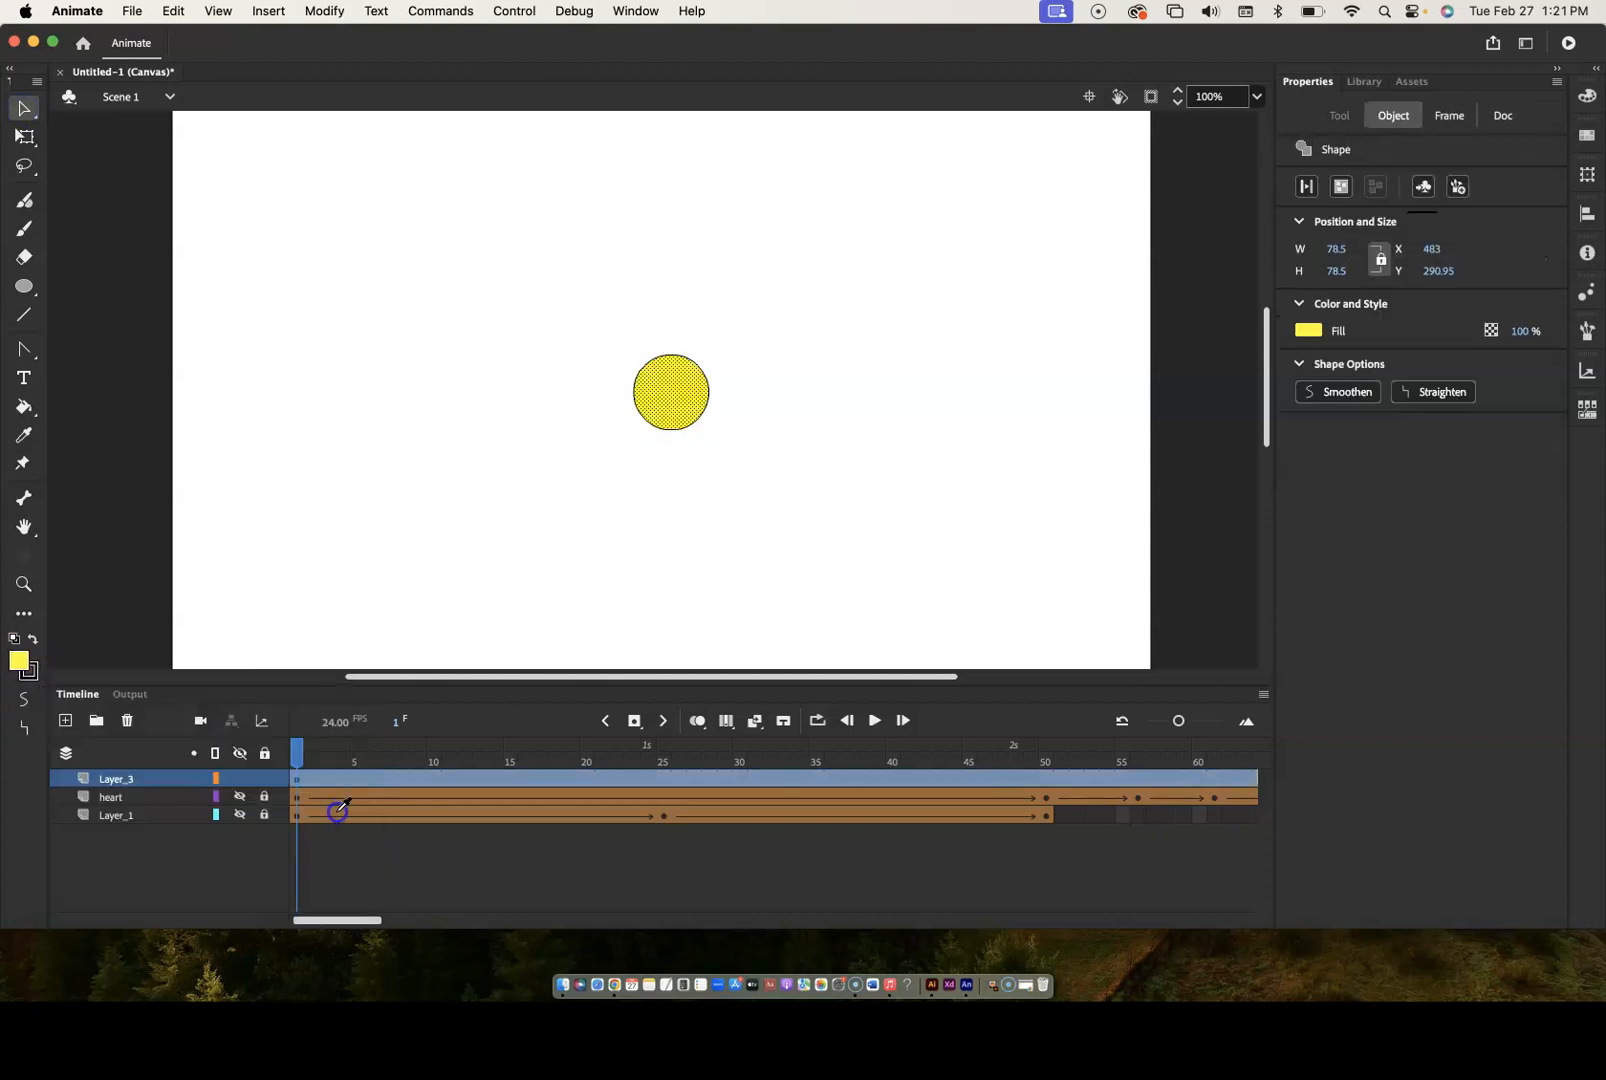
- Remove the black outline from the circle by setting its stroke to none
click(31, 680)
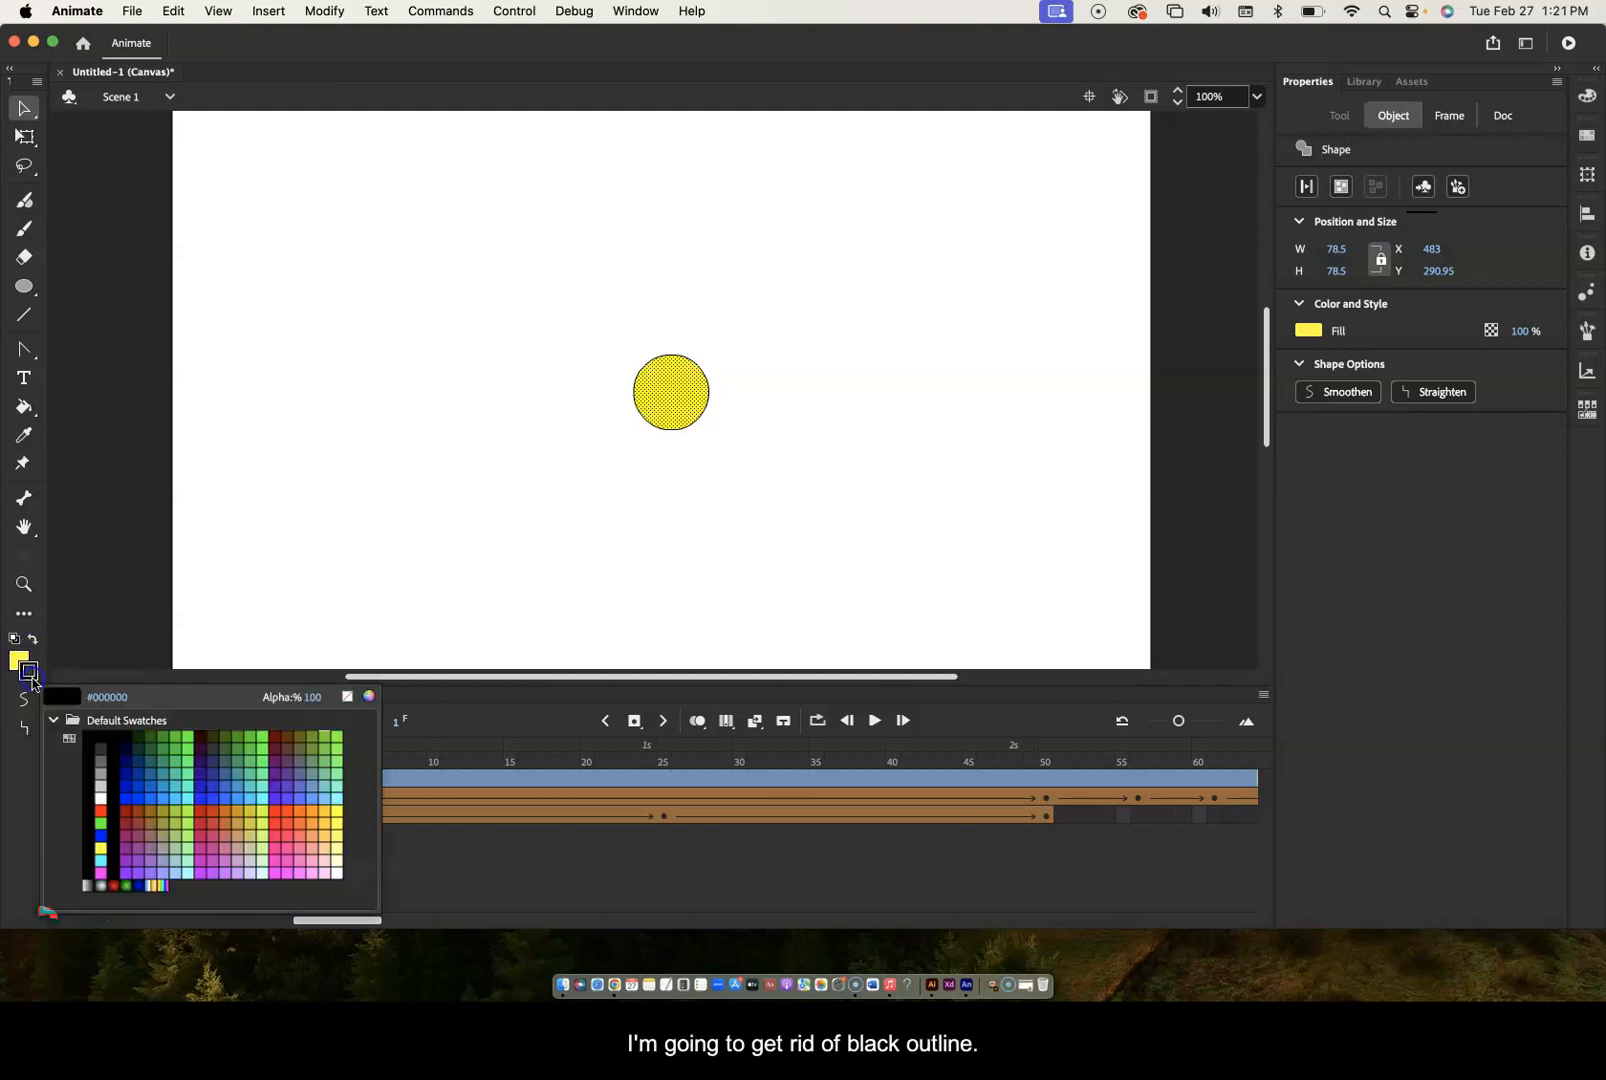
click(347, 695)
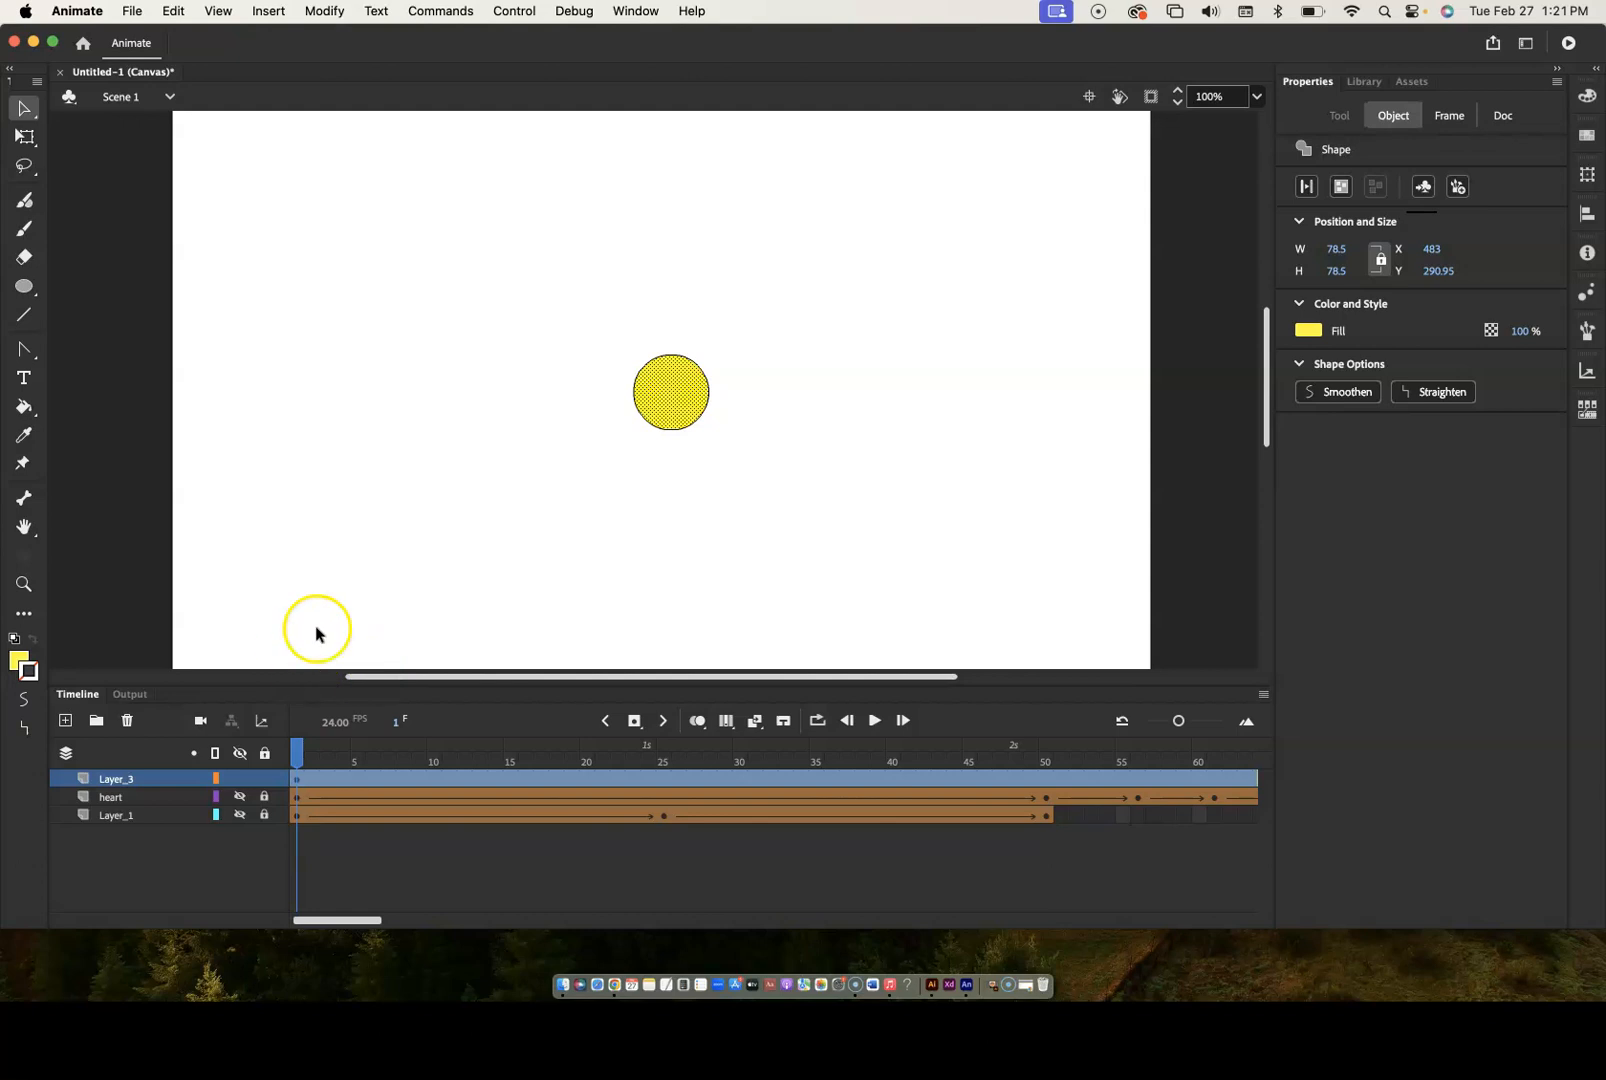
click(699, 424)
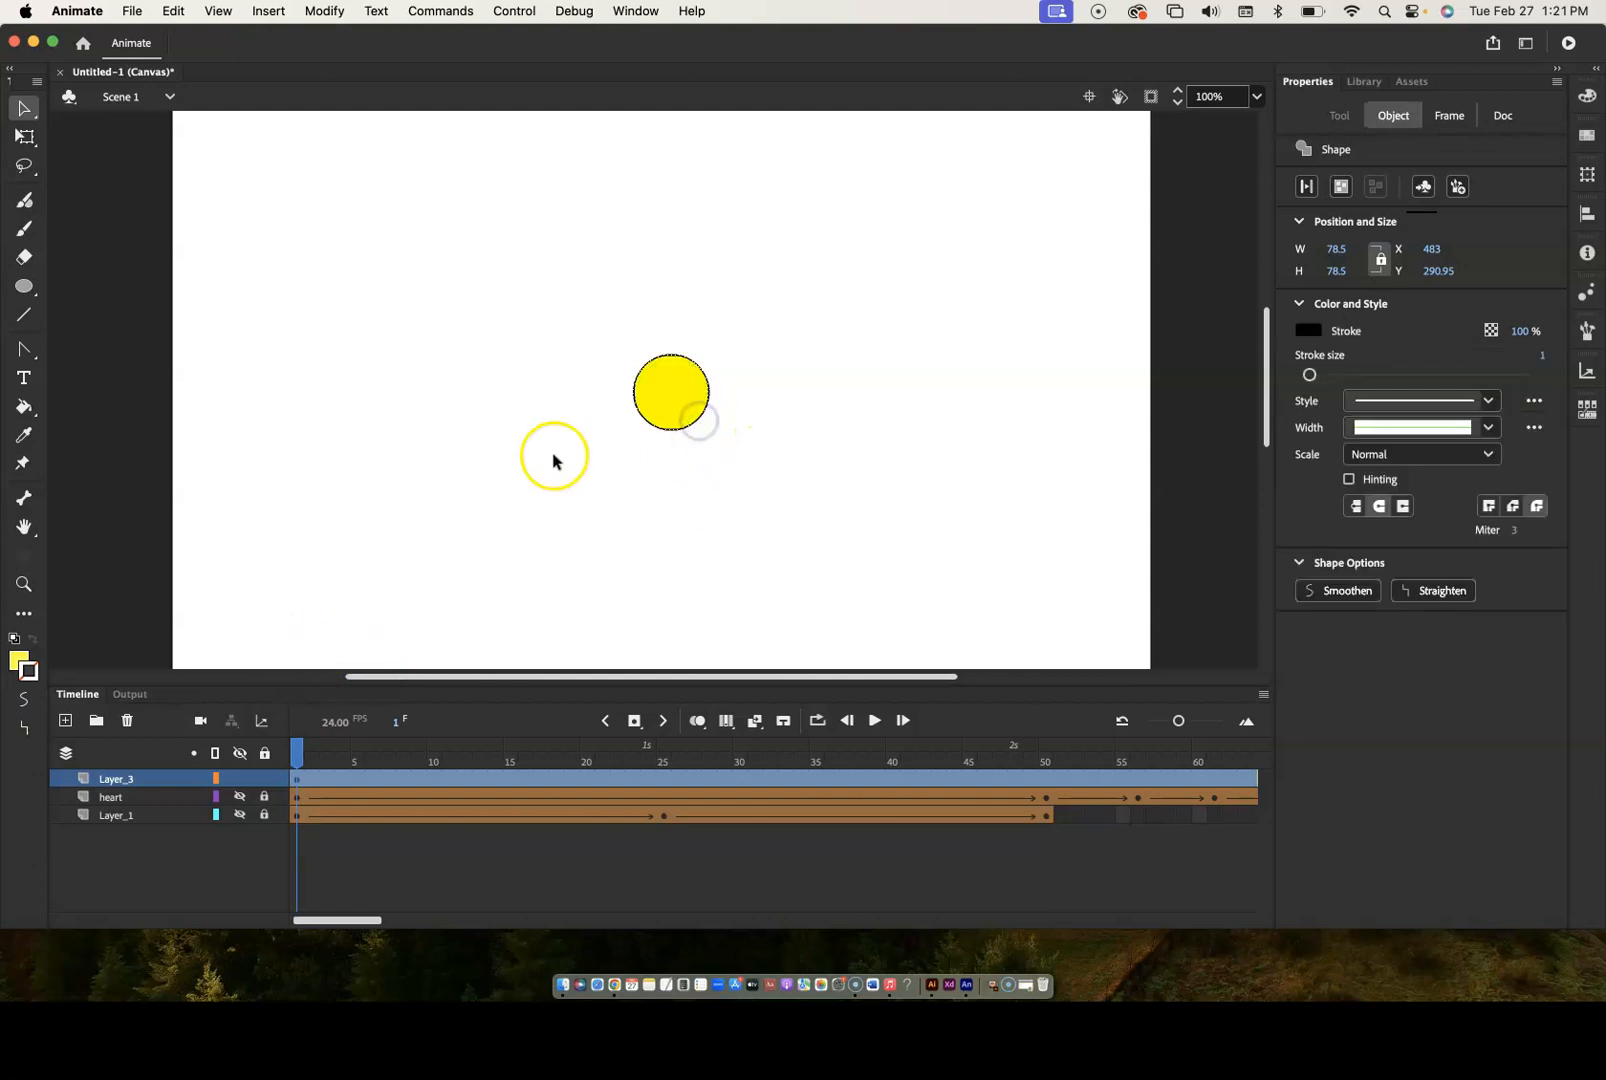
click(30, 680)
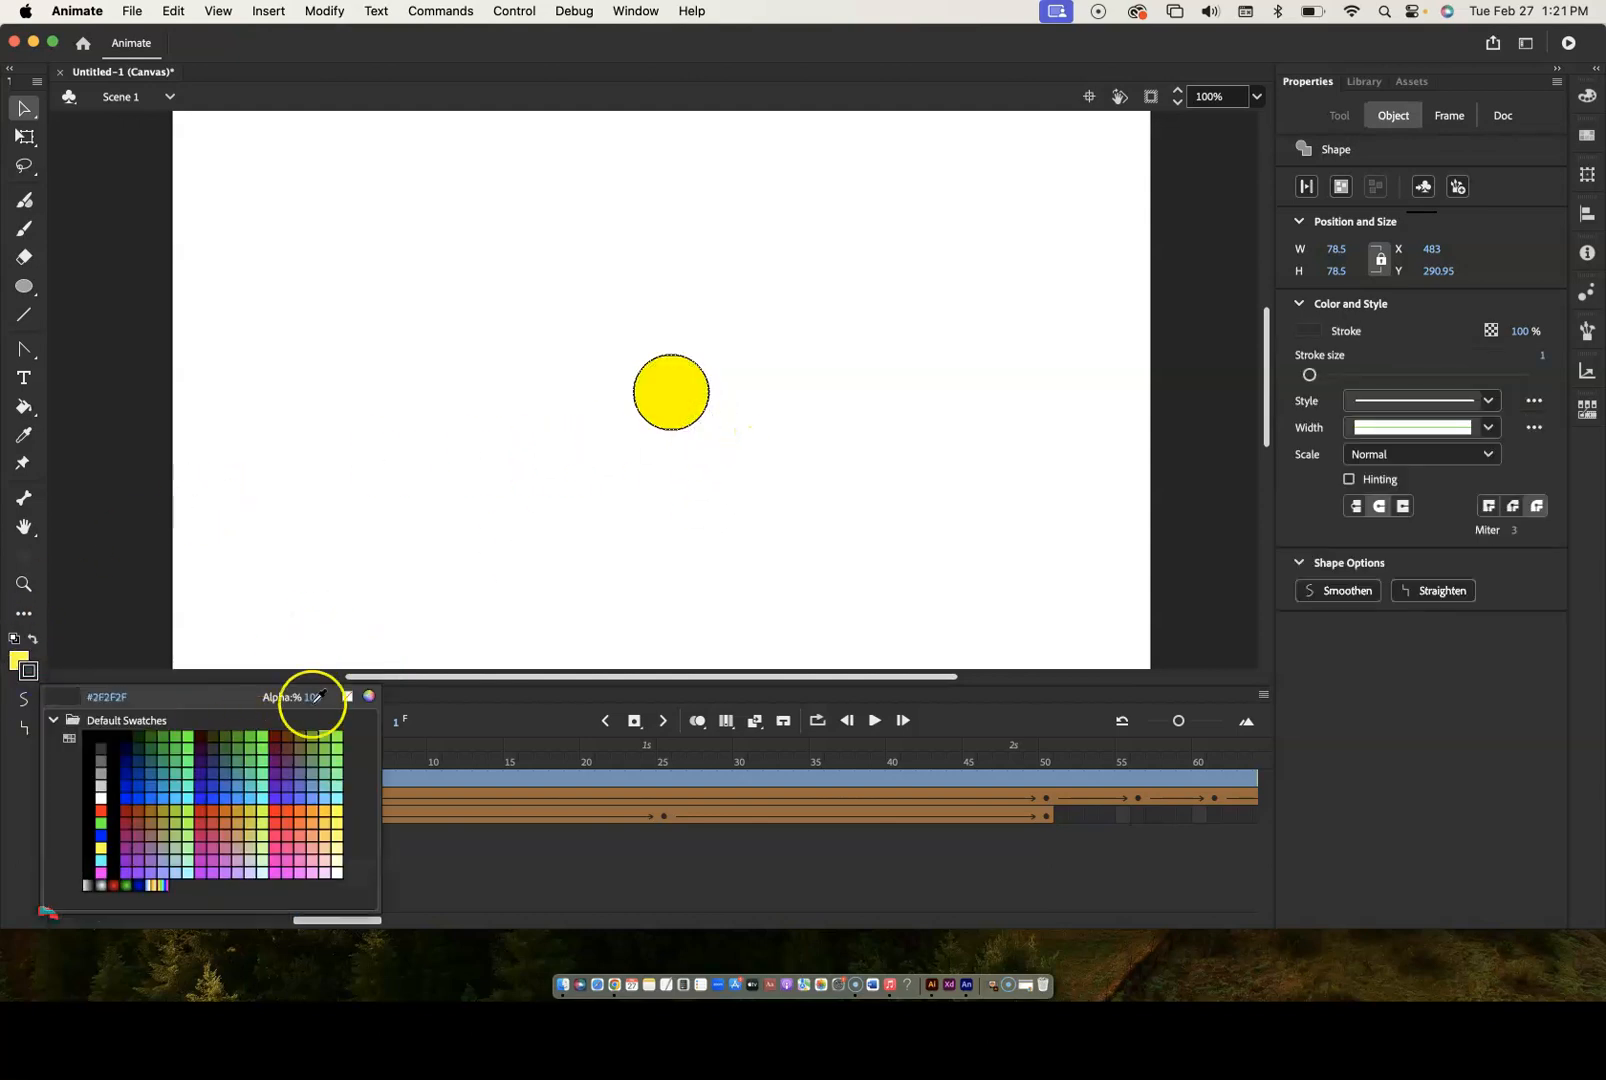
click(348, 697)
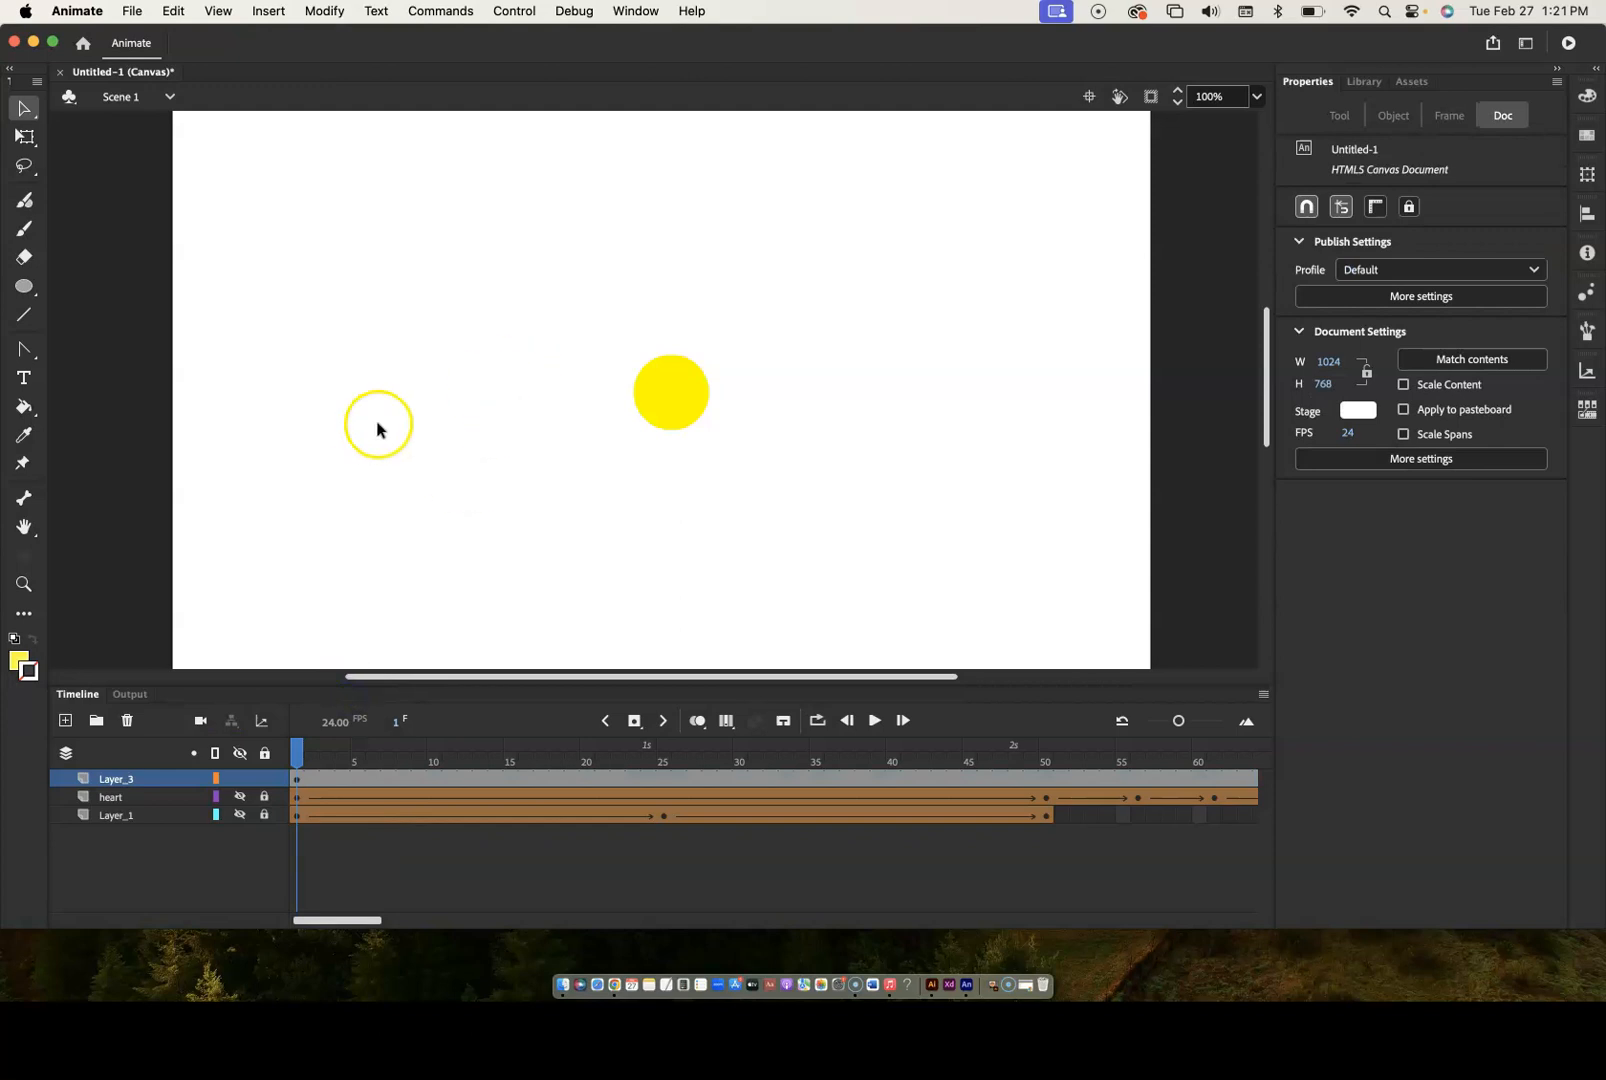
- Set the circle's fill color to light orange, #FFCC66
click(665, 403)
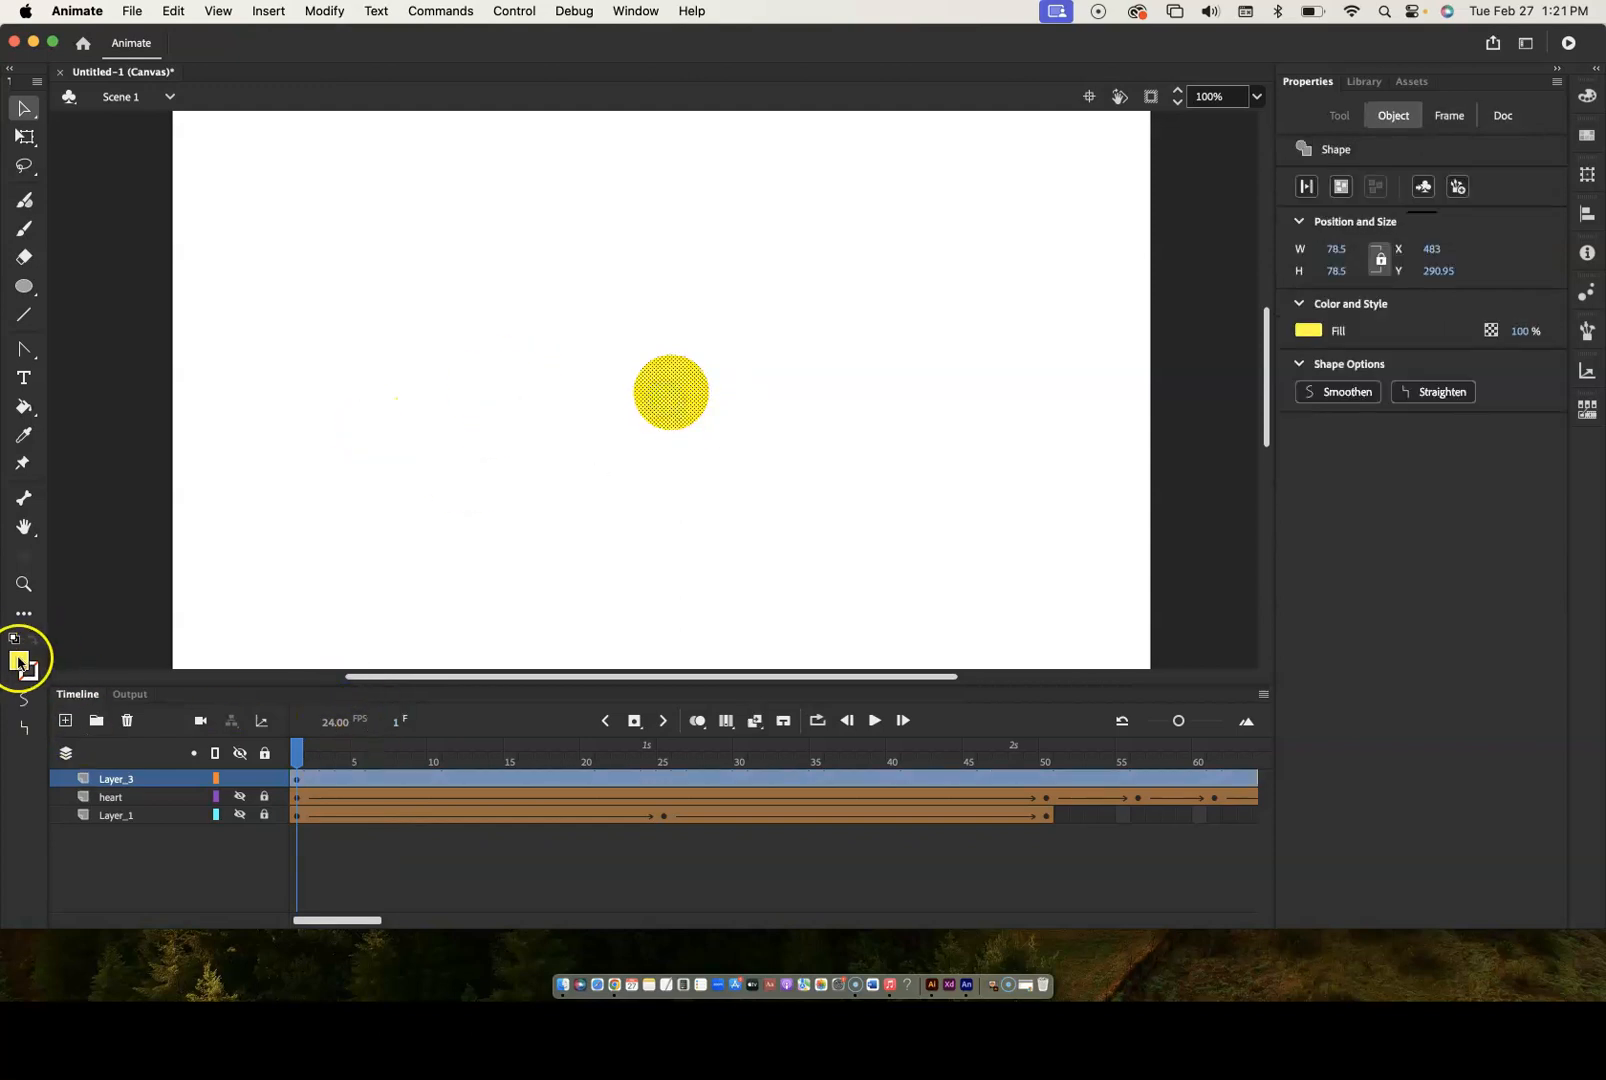
click(18, 661)
click(265, 798)
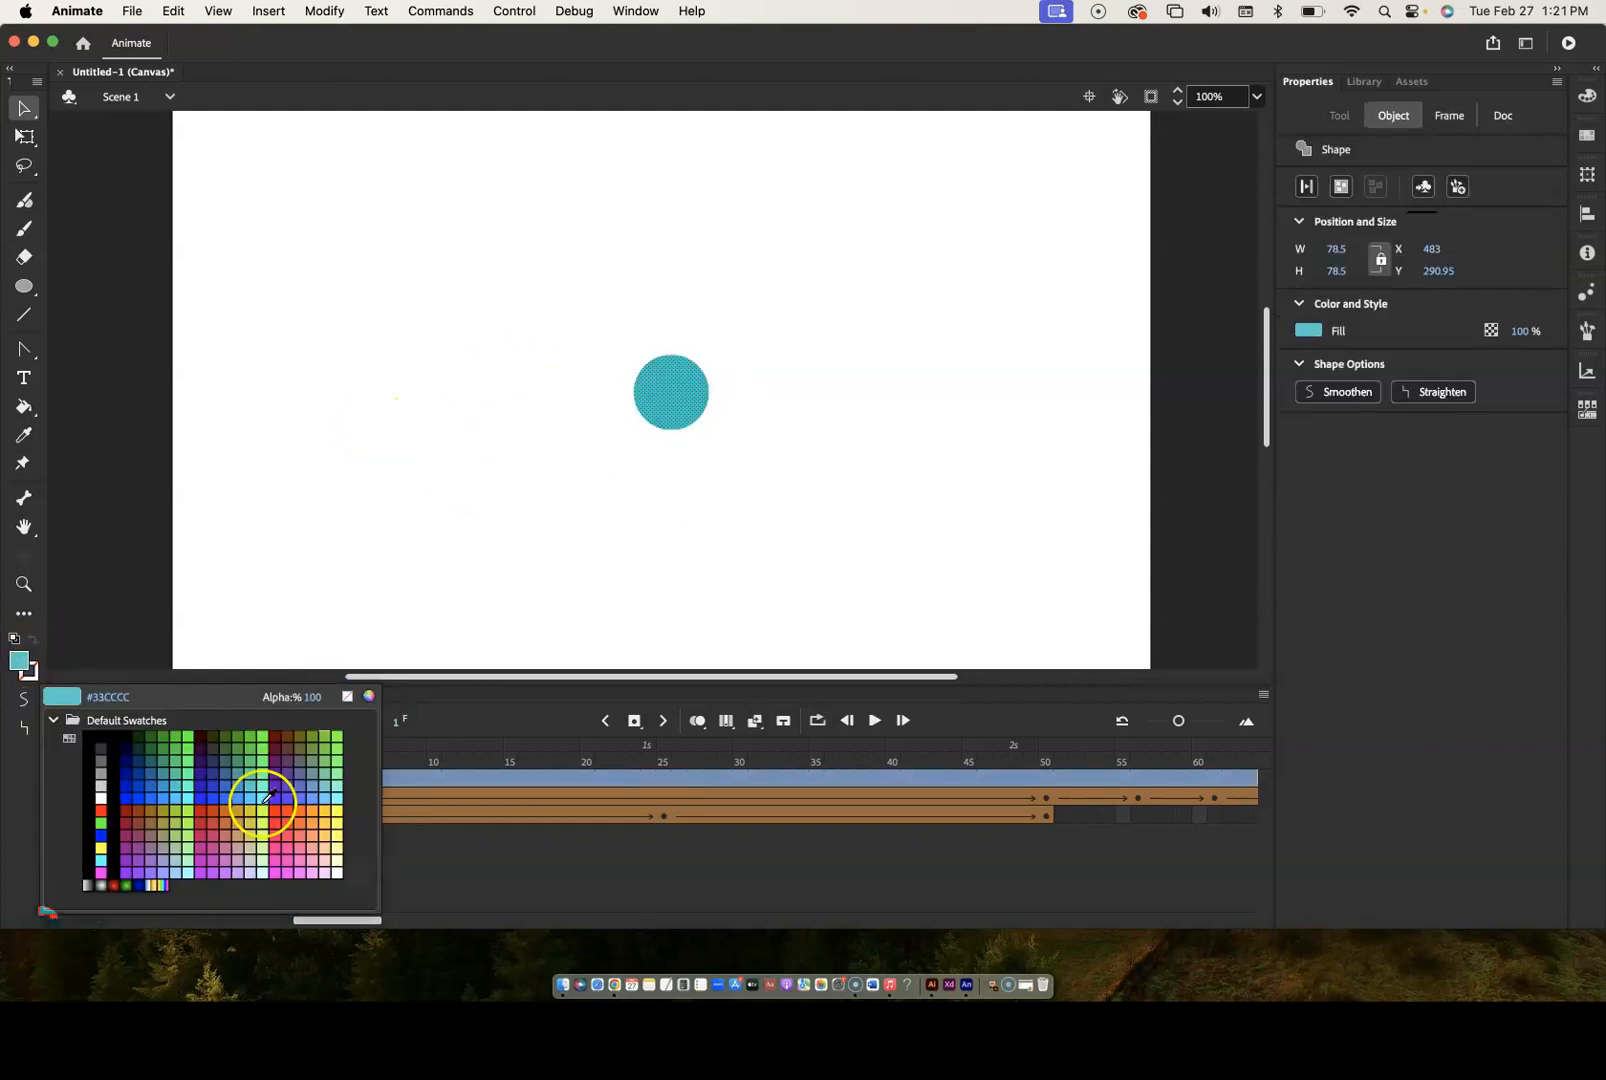
click(328, 834)
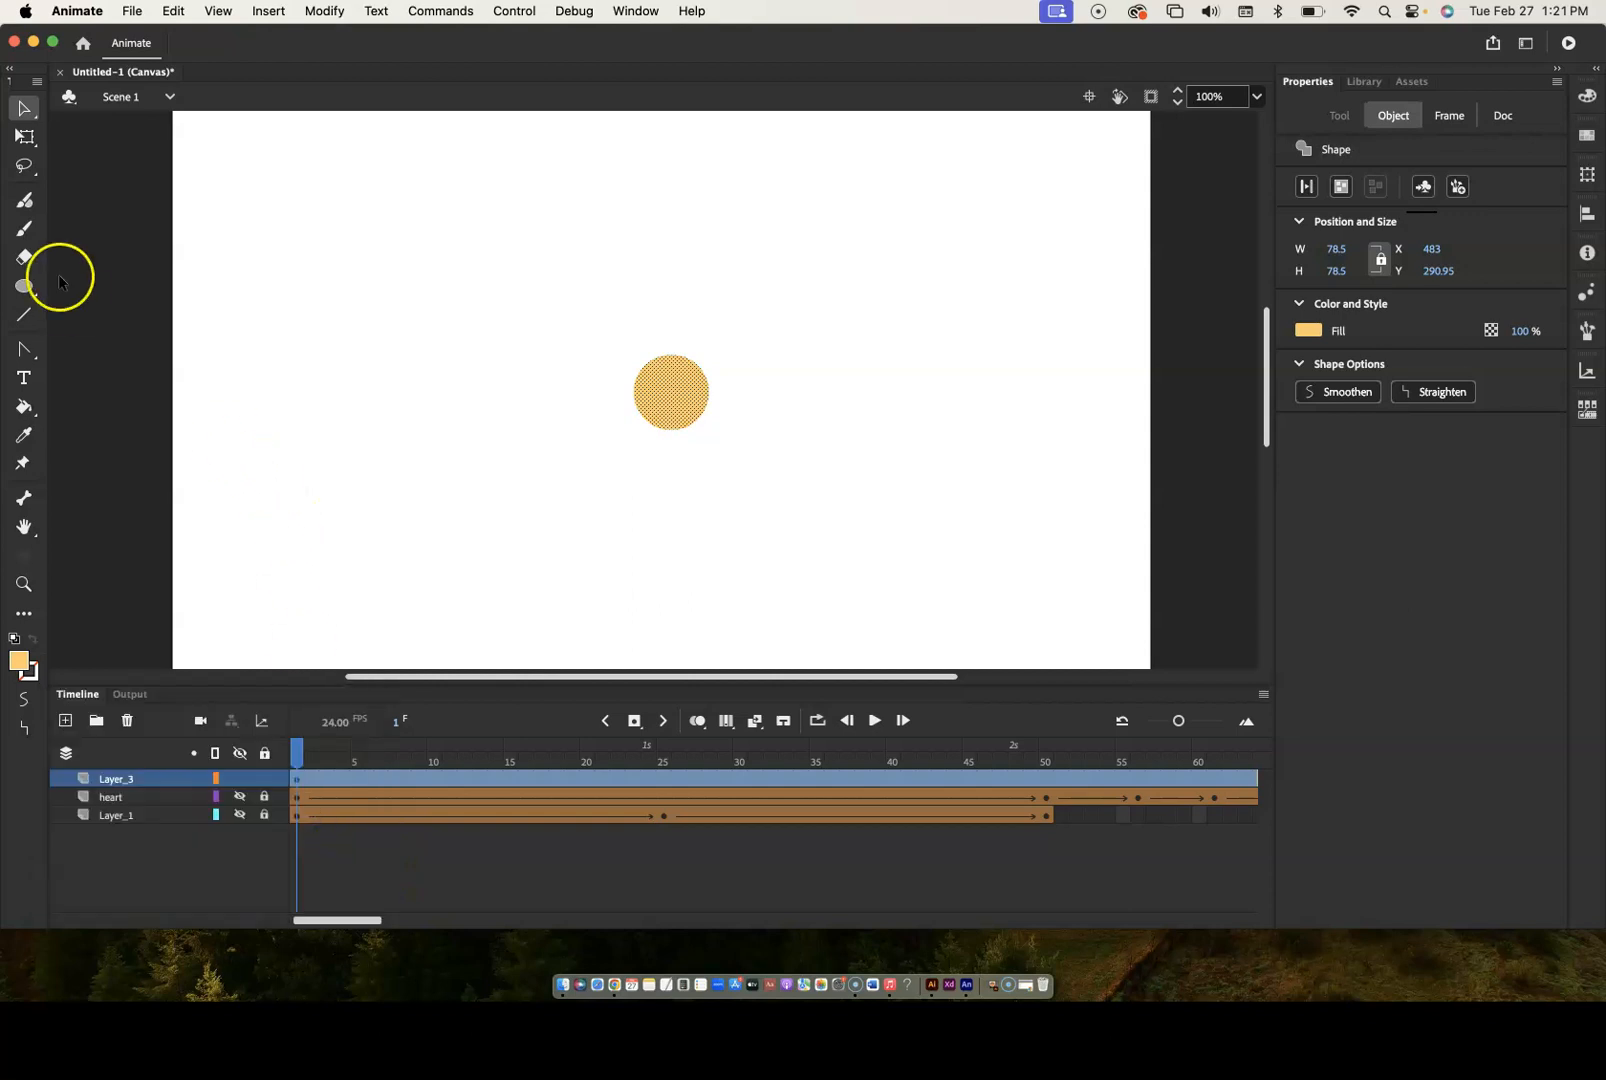
click(322, 399)
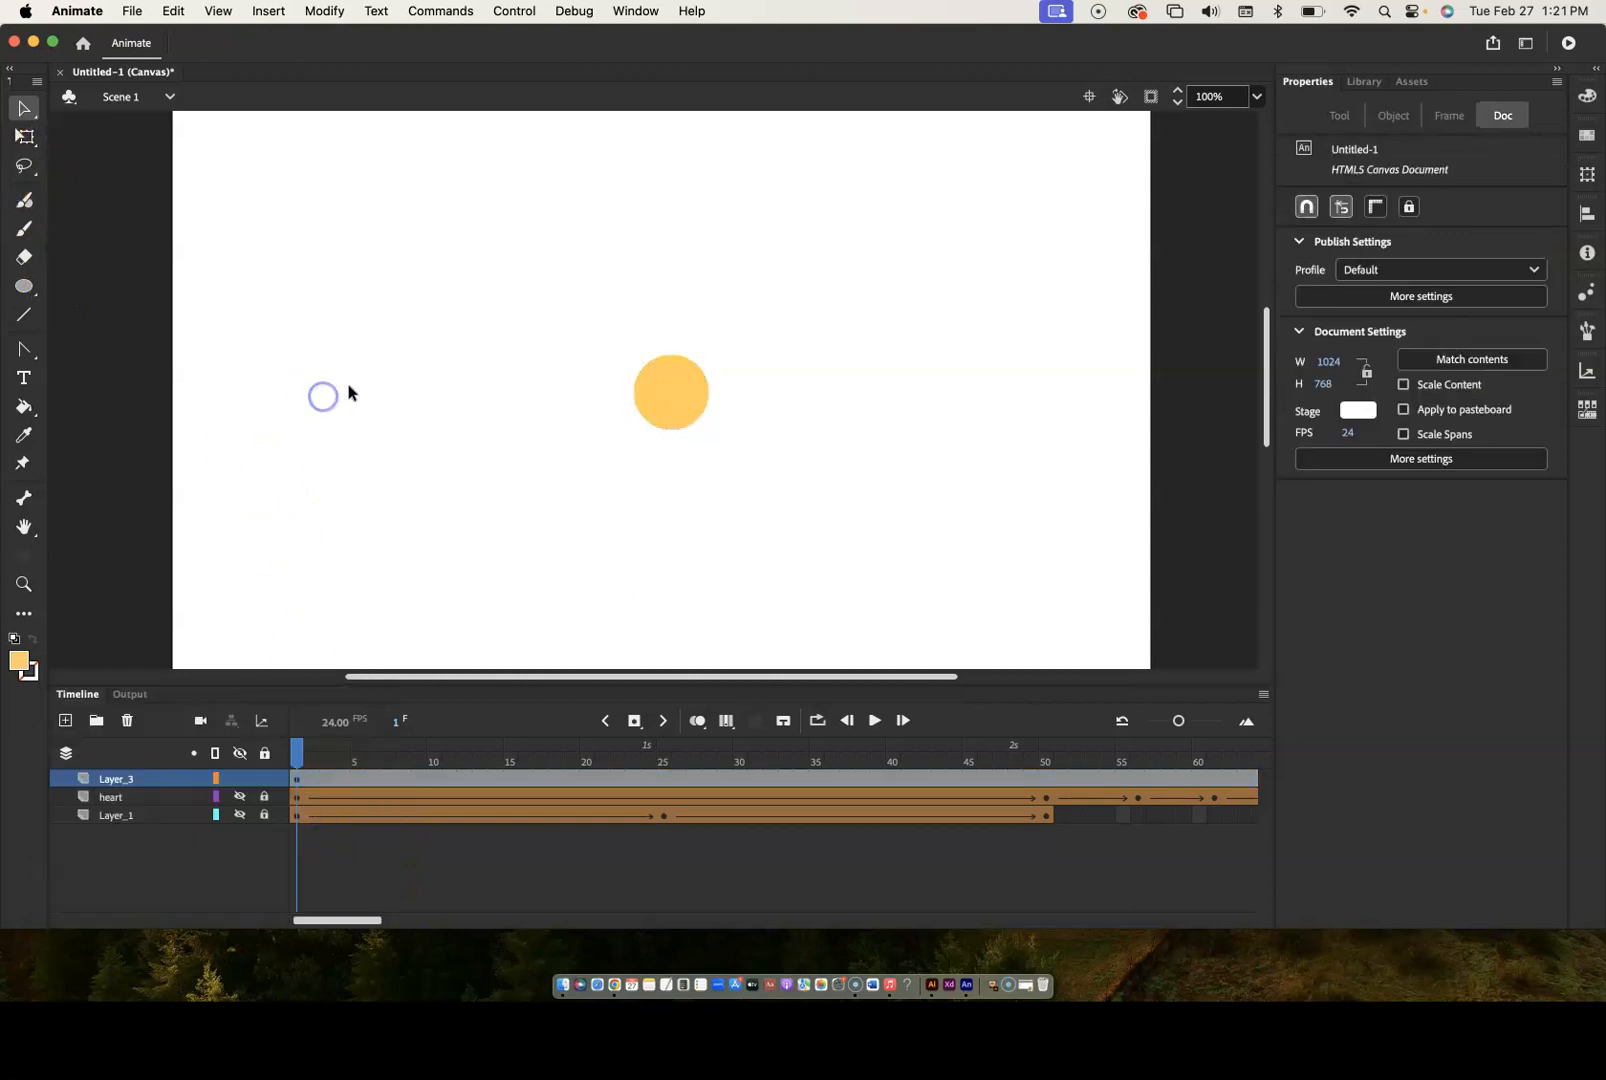
- Scale the orange circle proportionally to more than twice its size and reposition it slightly lower in the middle of the stage
click(675, 397)
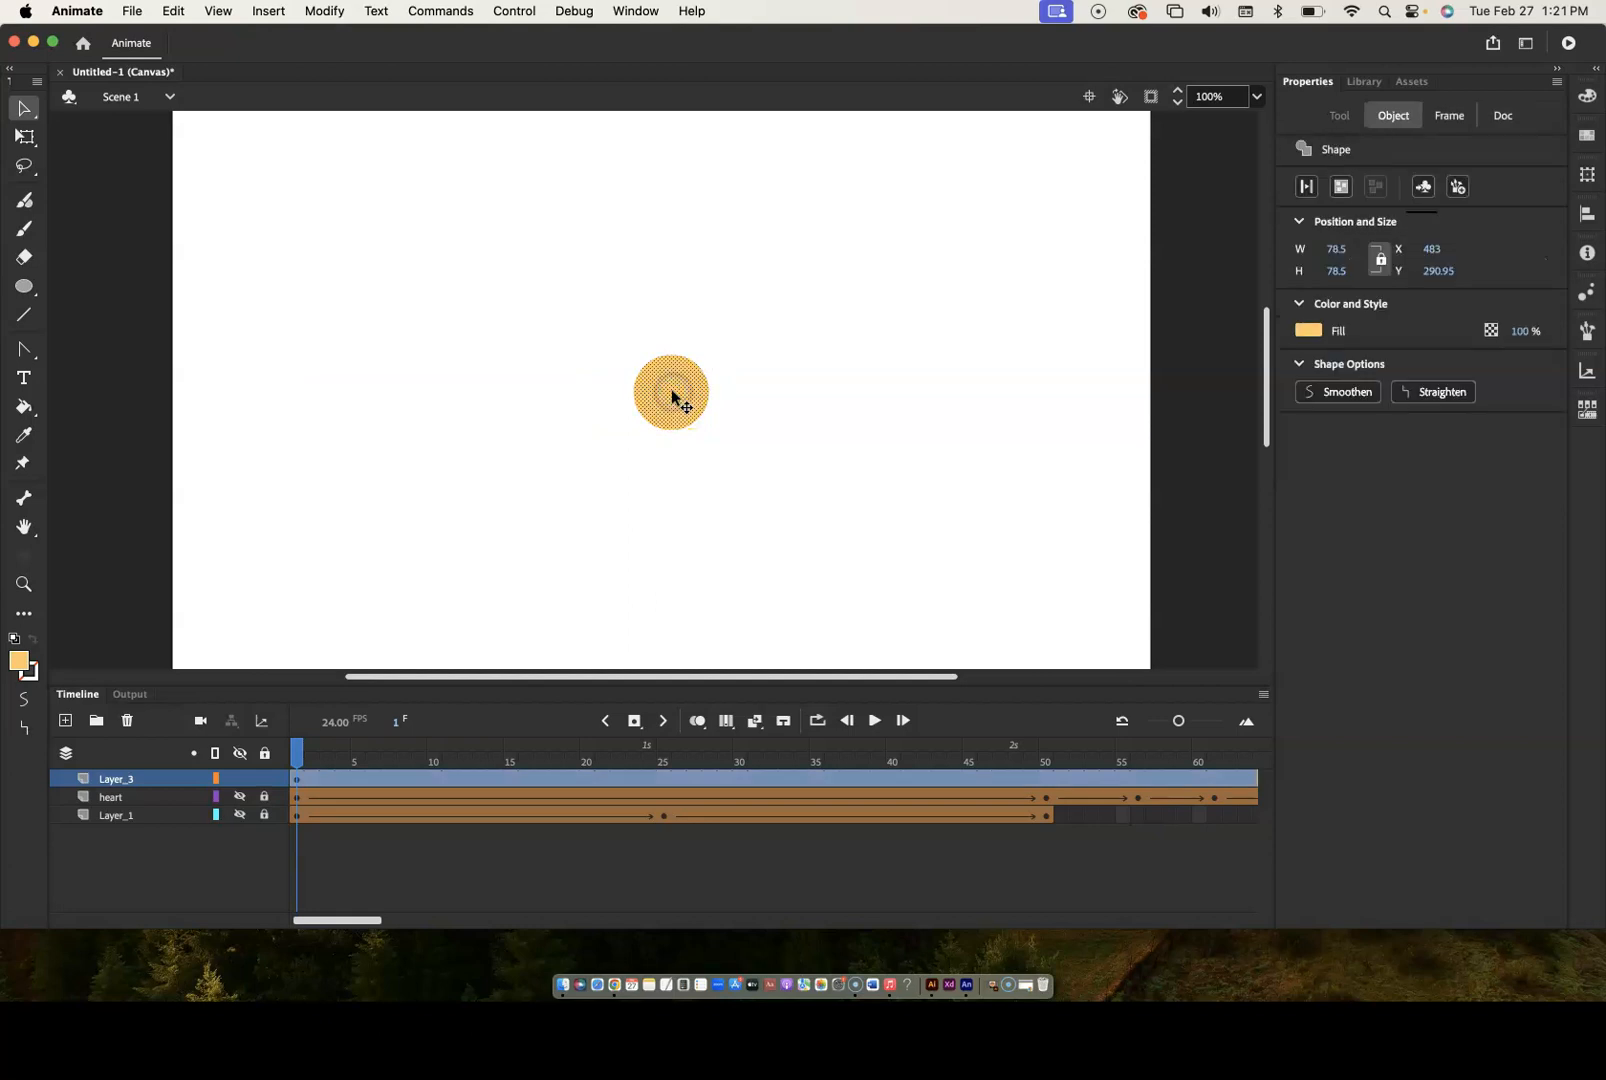
click(689, 388)
click(25, 137)
click(687, 347)
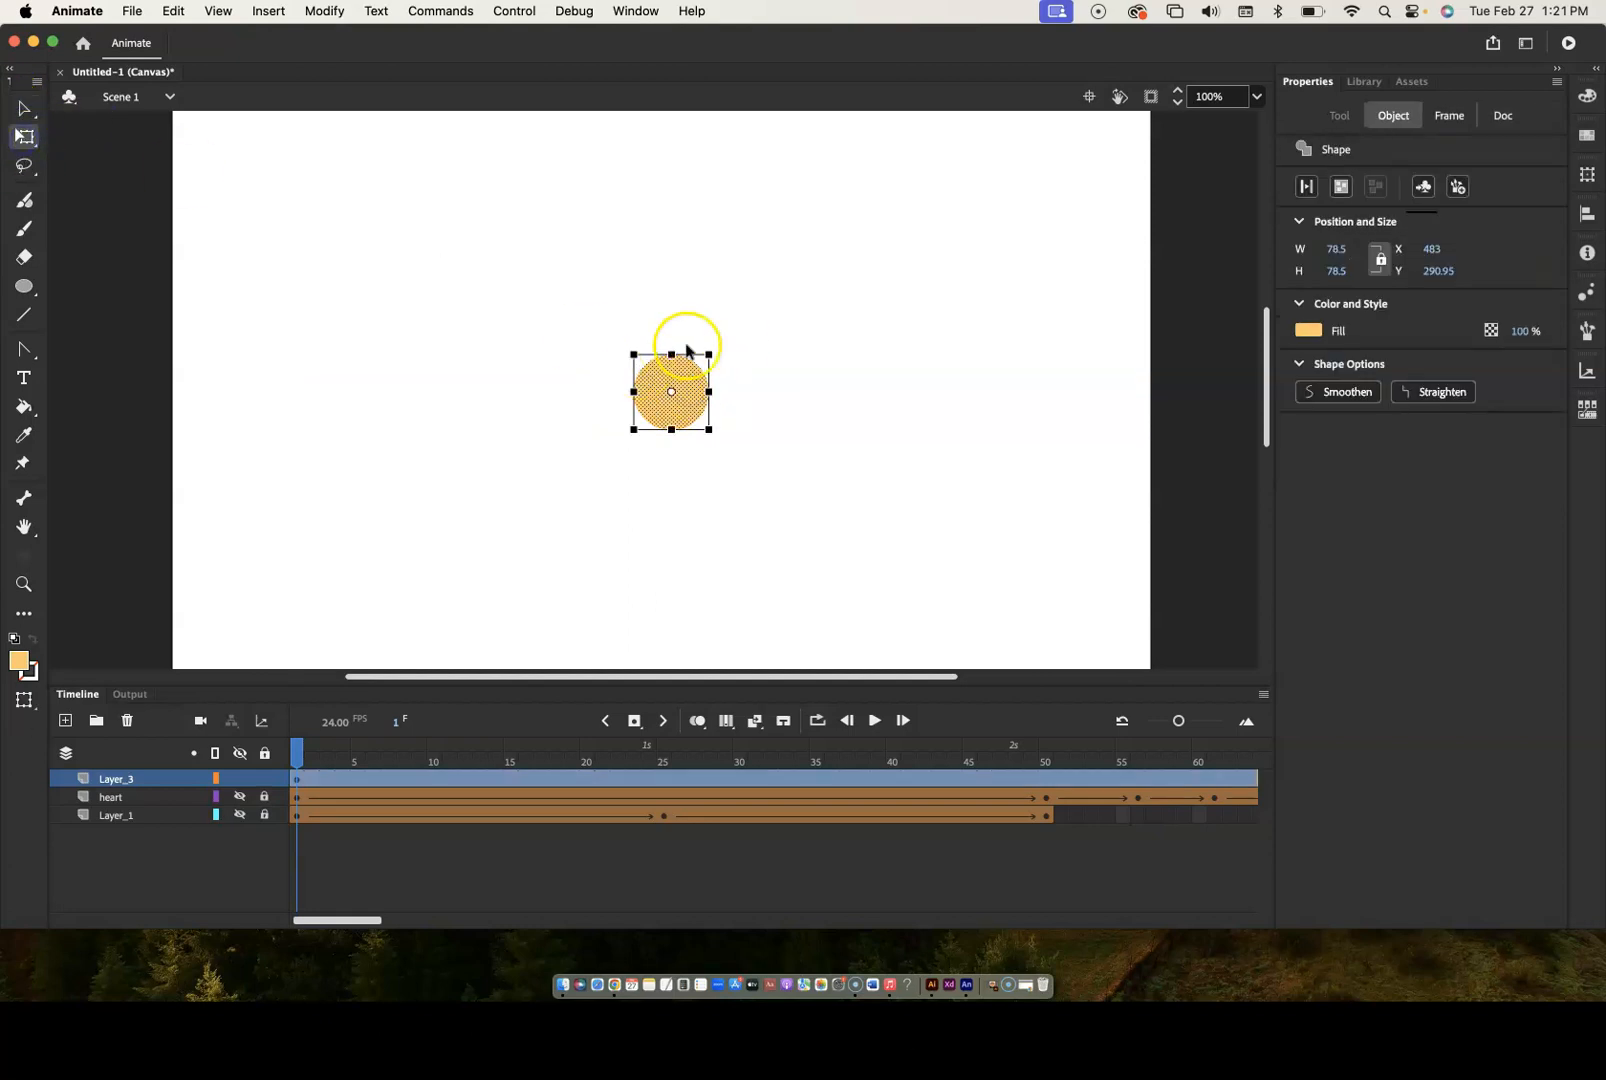
drag(716, 350, 778, 303)
drag(718, 385, 709, 423)
click(799, 333)
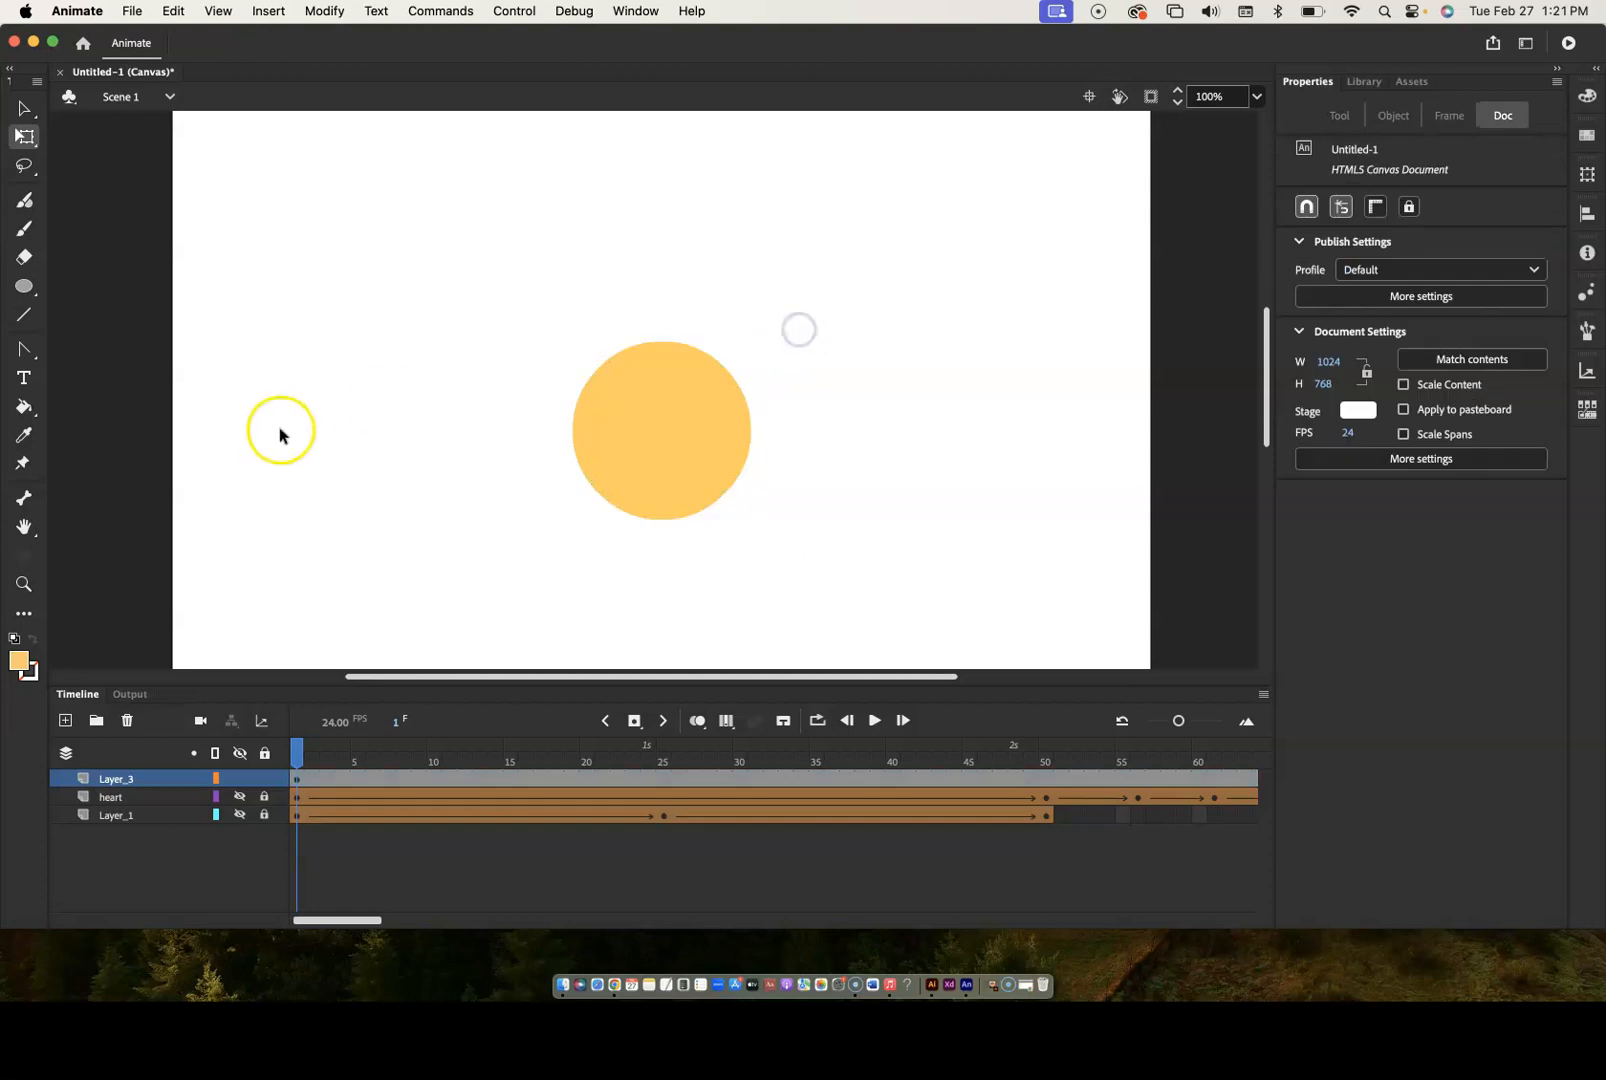
- Draw a black circular eye about 28.5 px wide on the upper left of the face with the Oval tool in Object Drawing mode
click(28, 288)
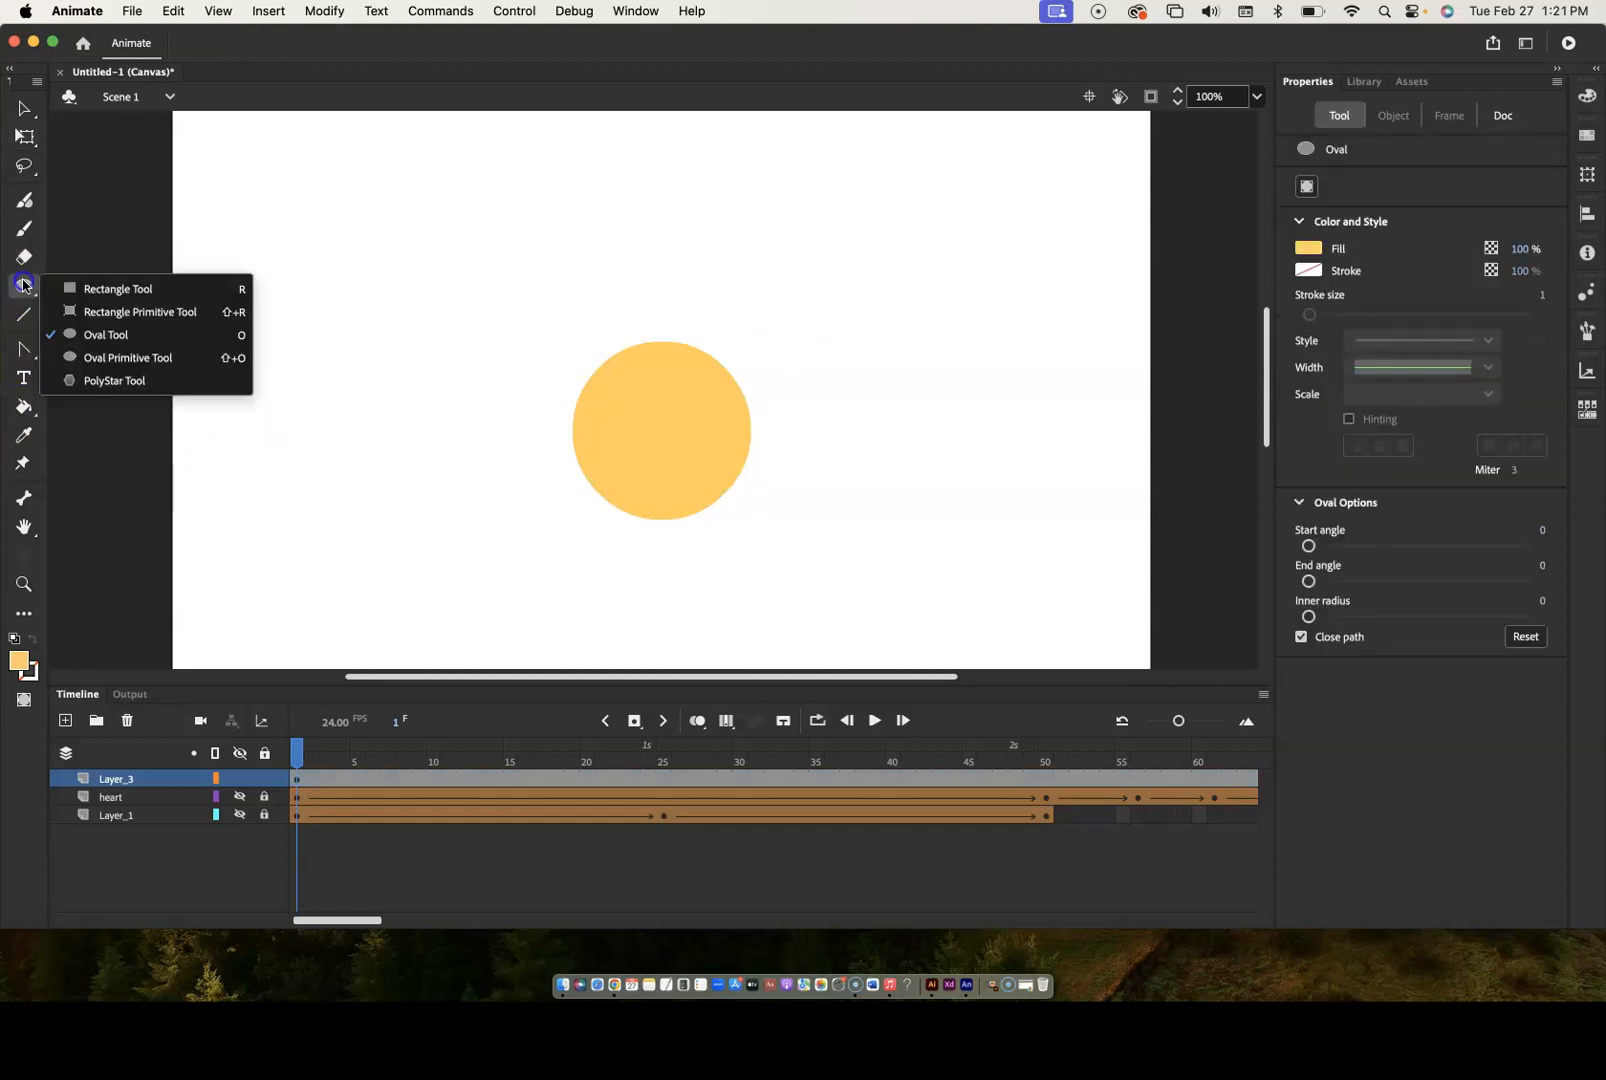
click(71, 340)
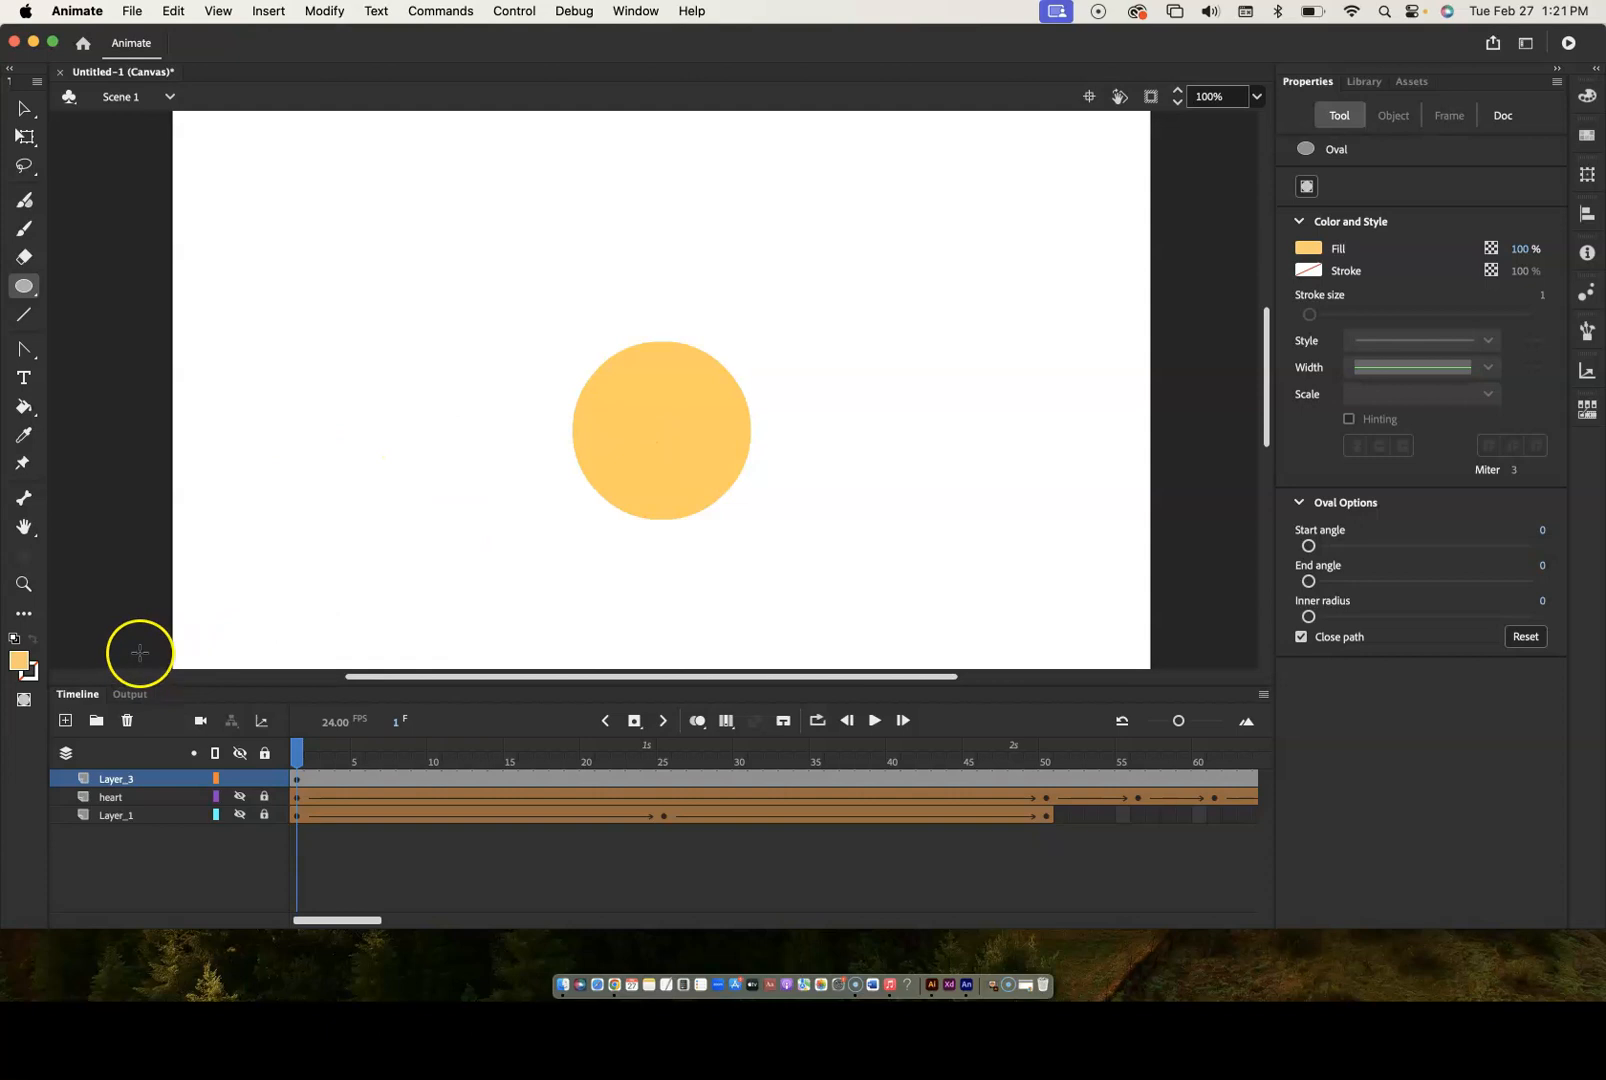
click(22, 662)
click(20, 661)
click(16, 657)
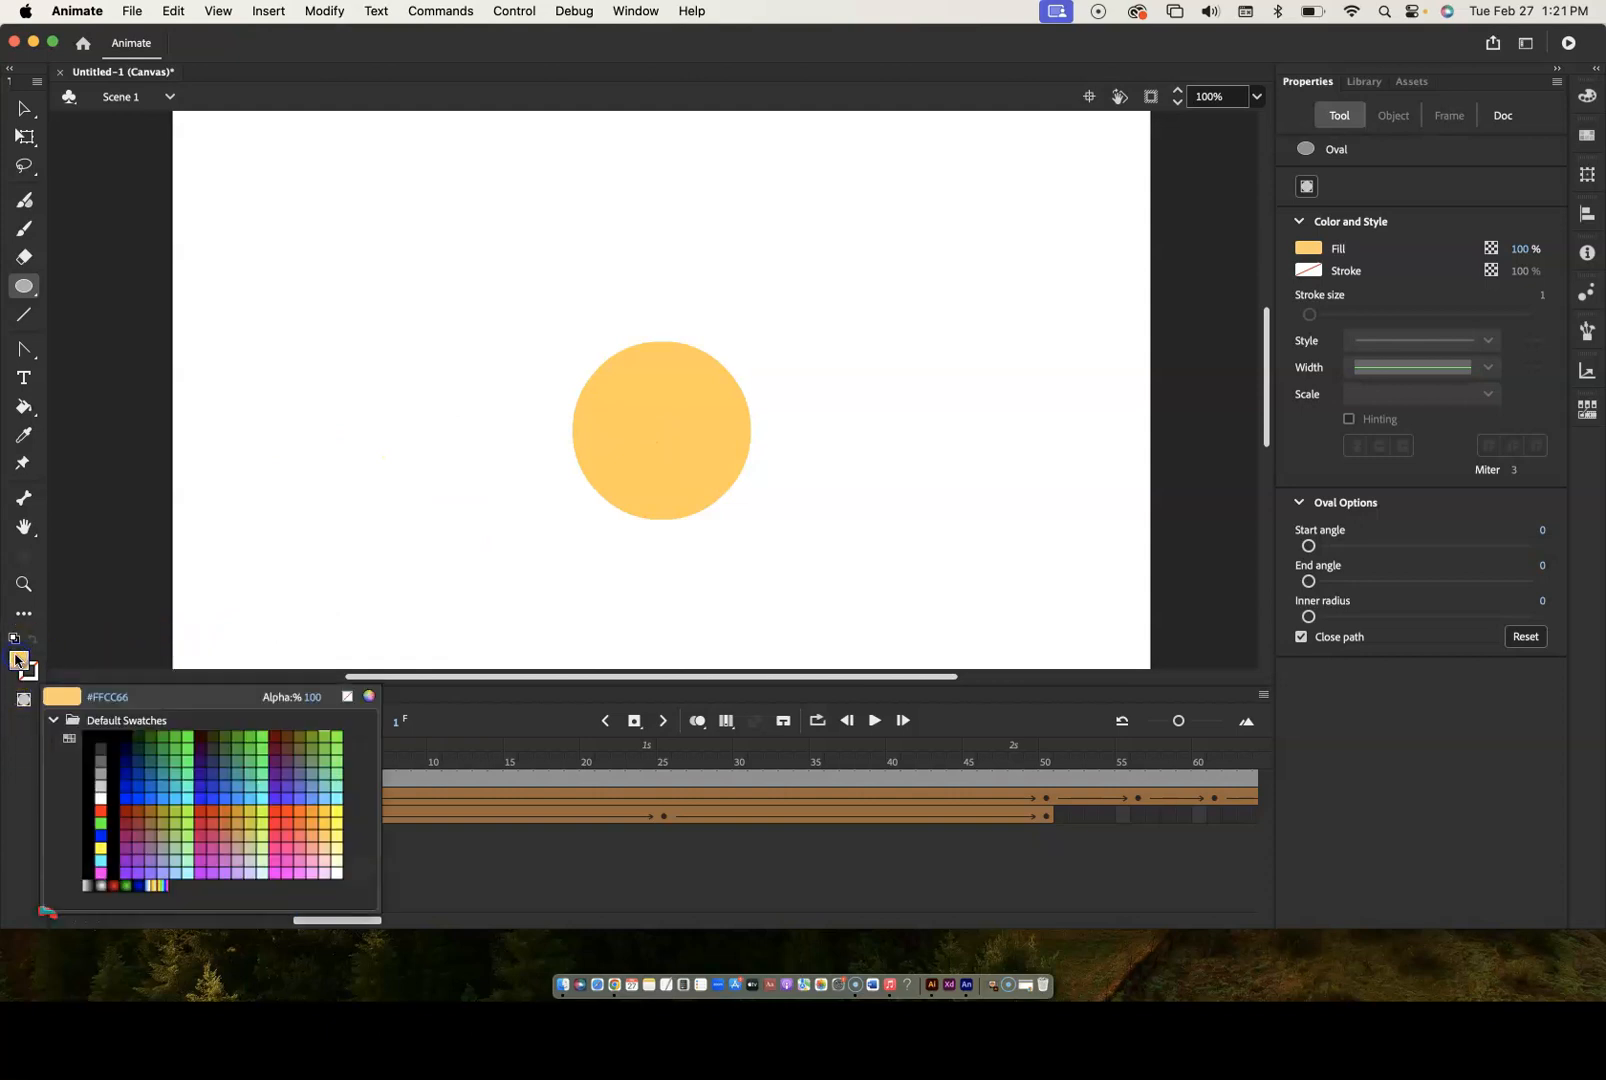
click(105, 733)
click(24, 699)
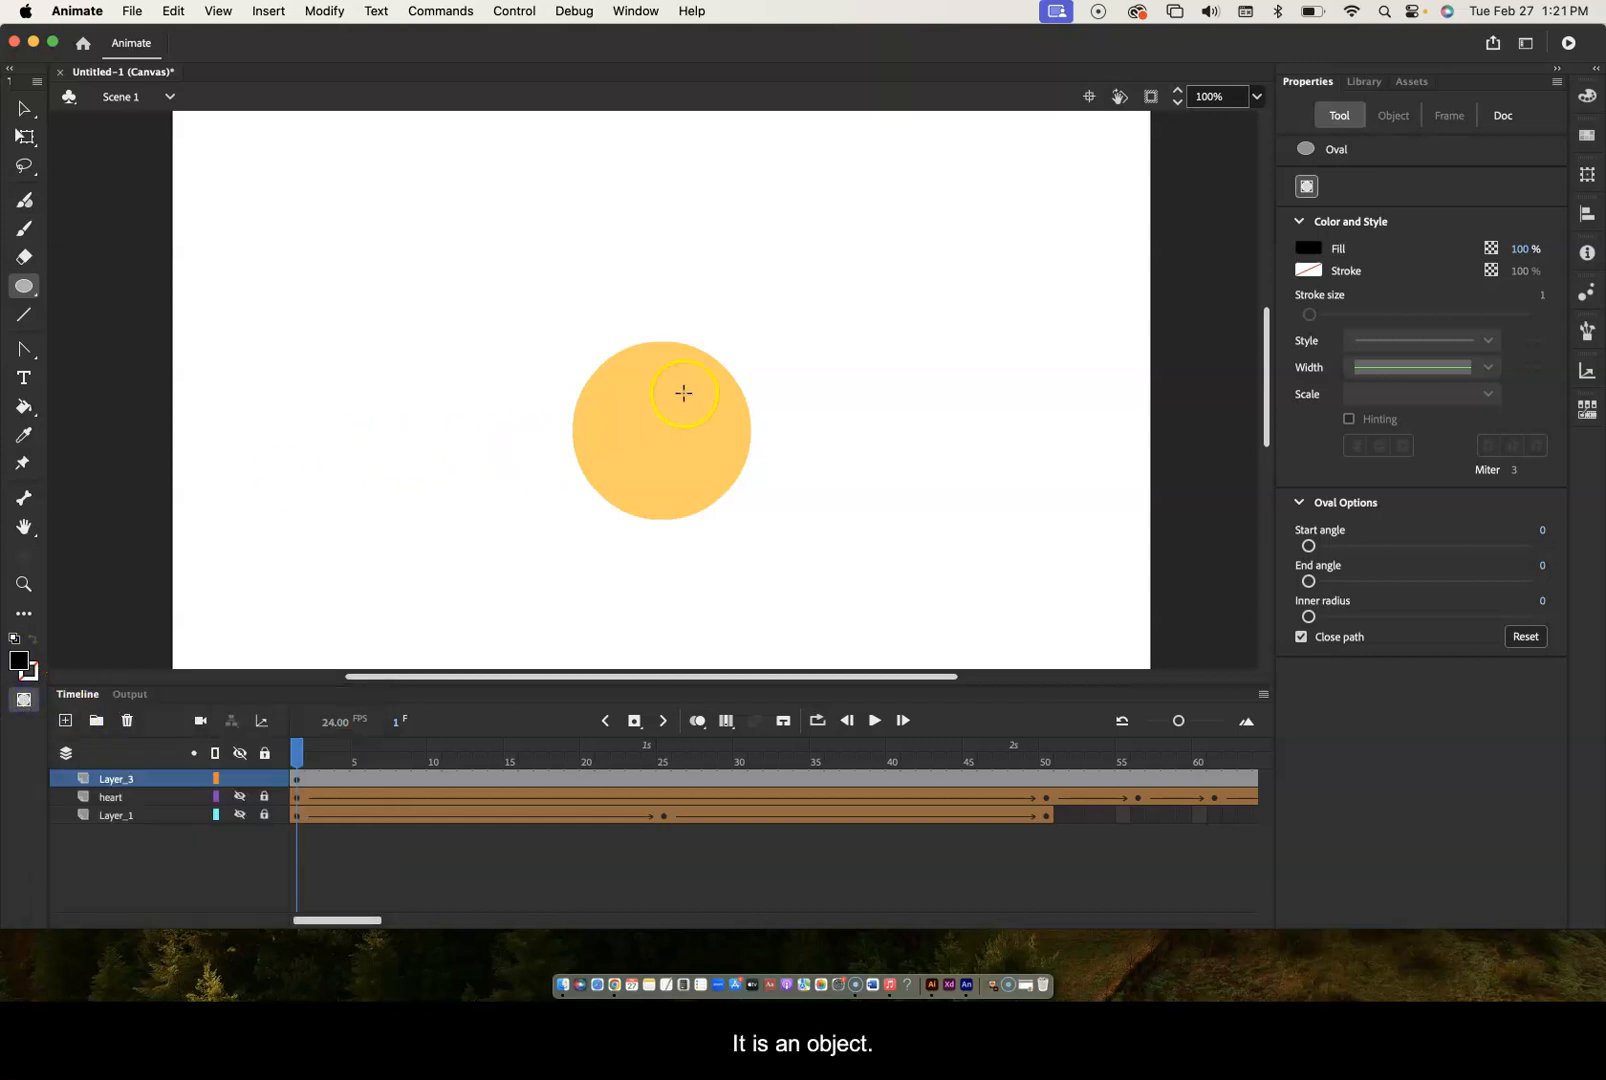
drag(629, 383, 626, 386)
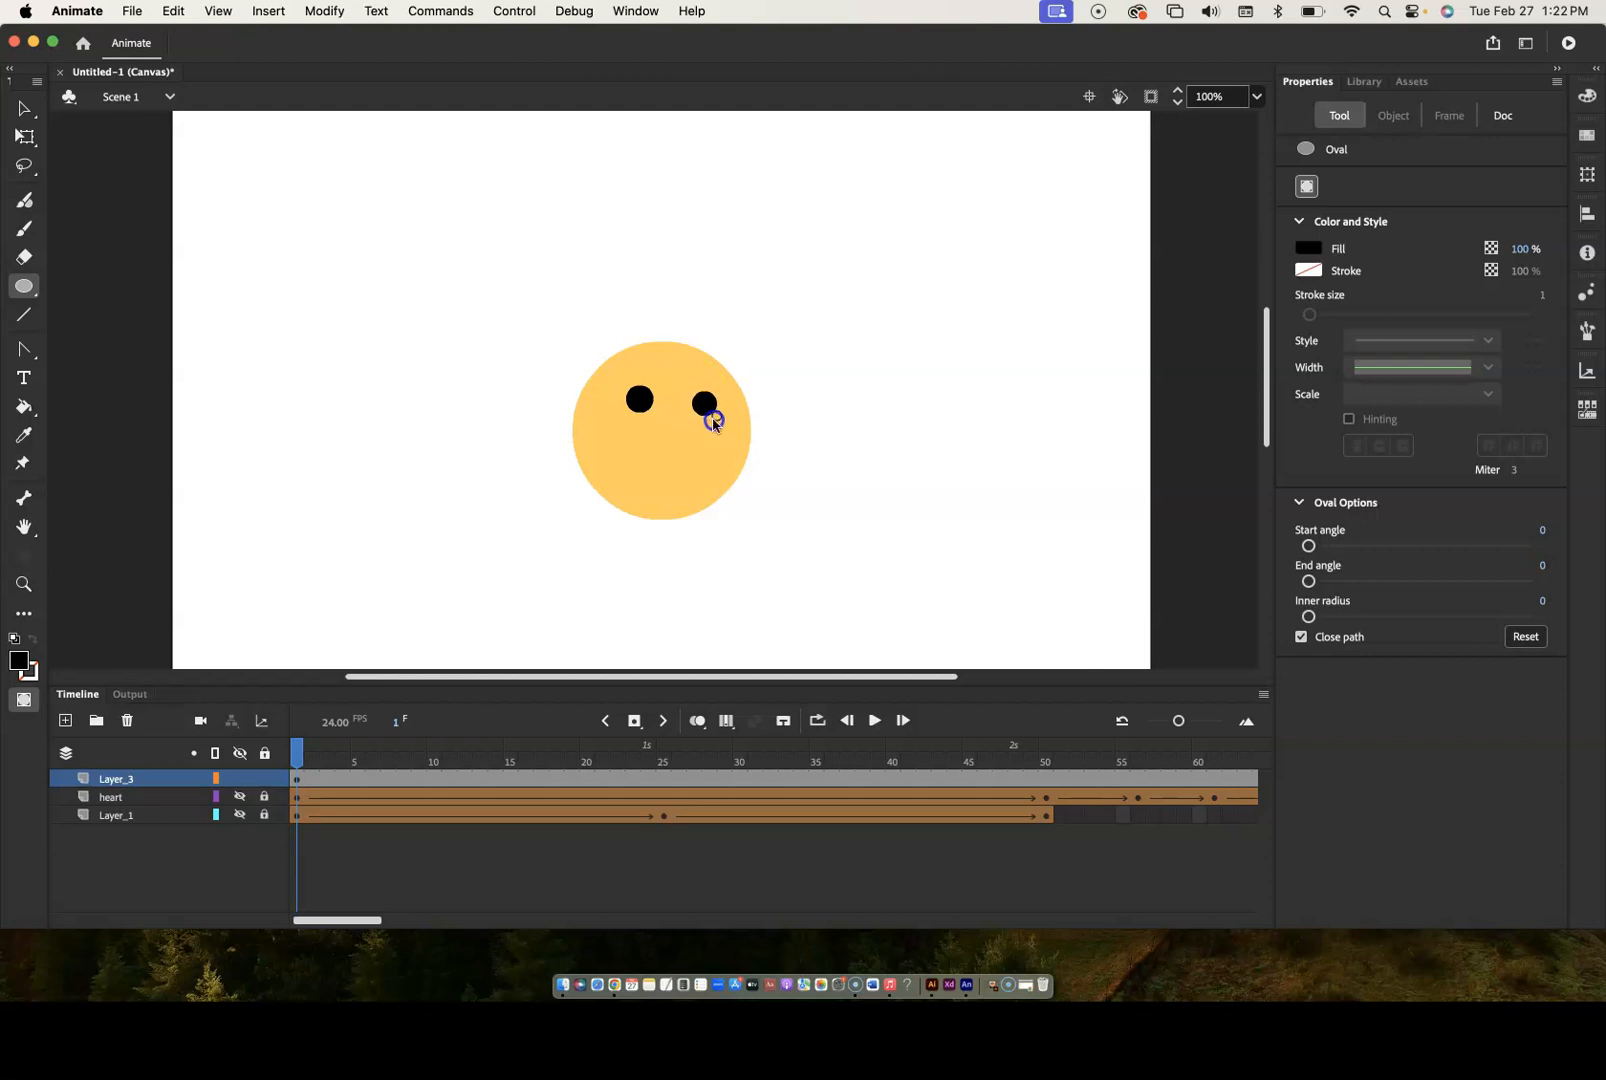
- Undo the freehand second eye and duplicate the existing black eye, placing the copy level with it on the right side of the face
key(super+z)
click(25, 136)
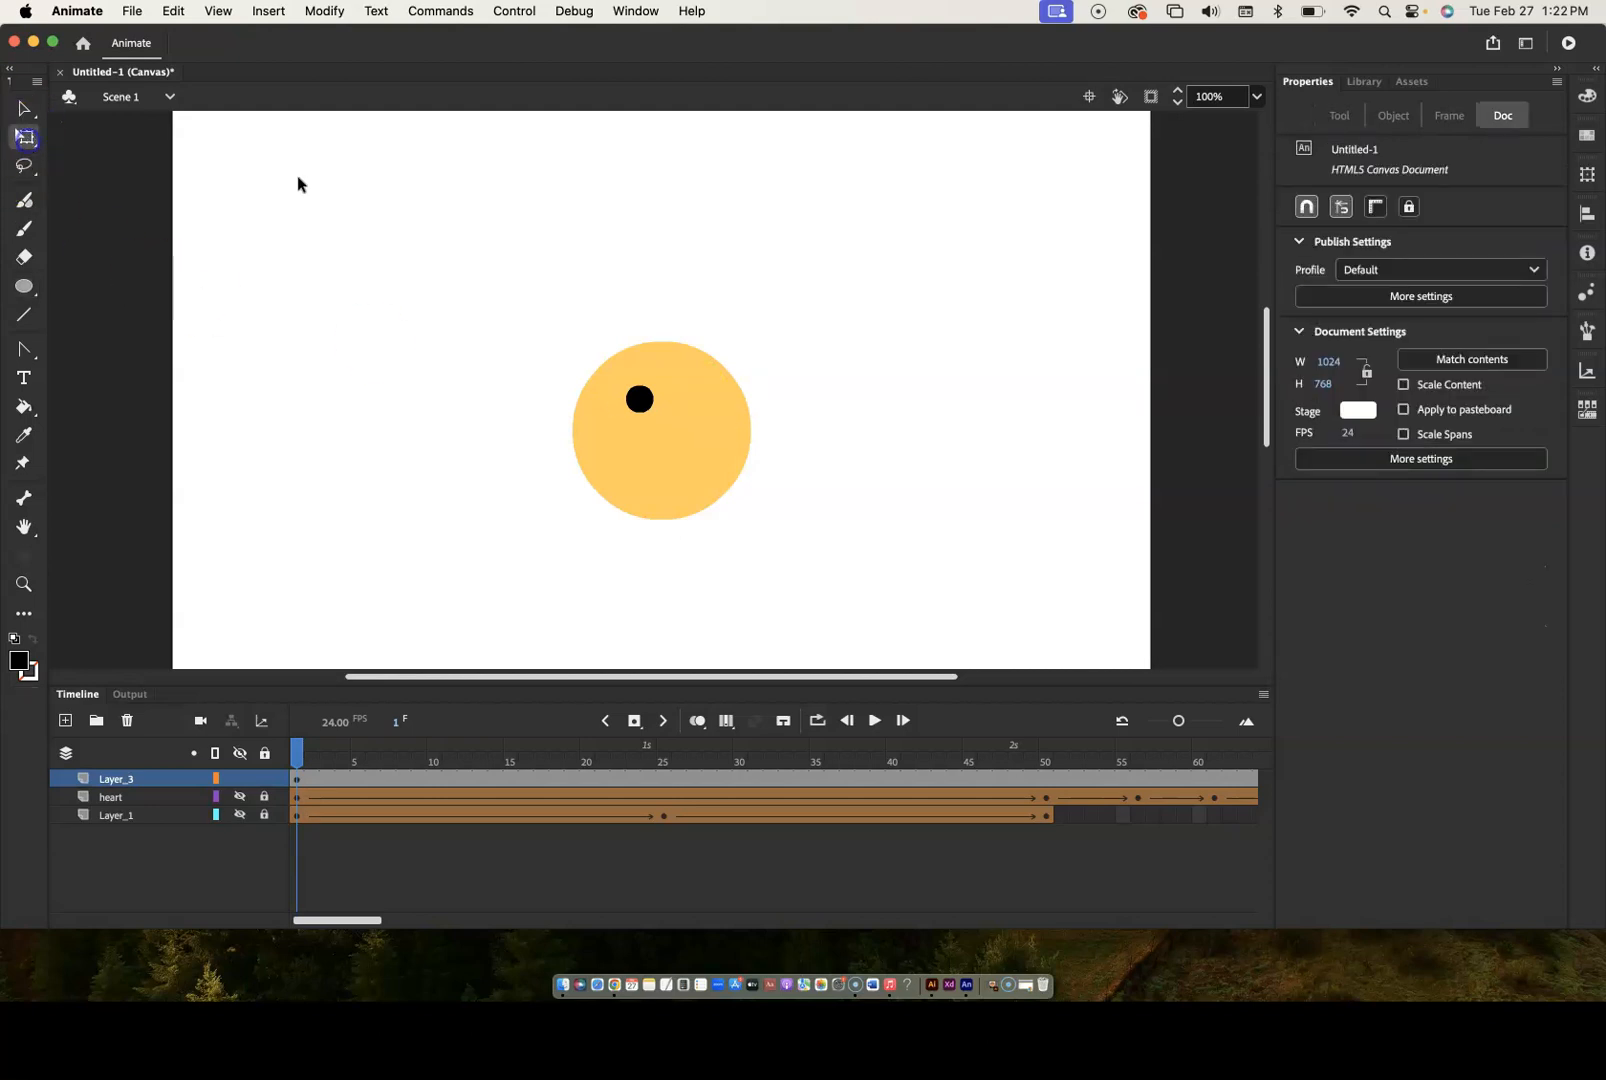
click(650, 405)
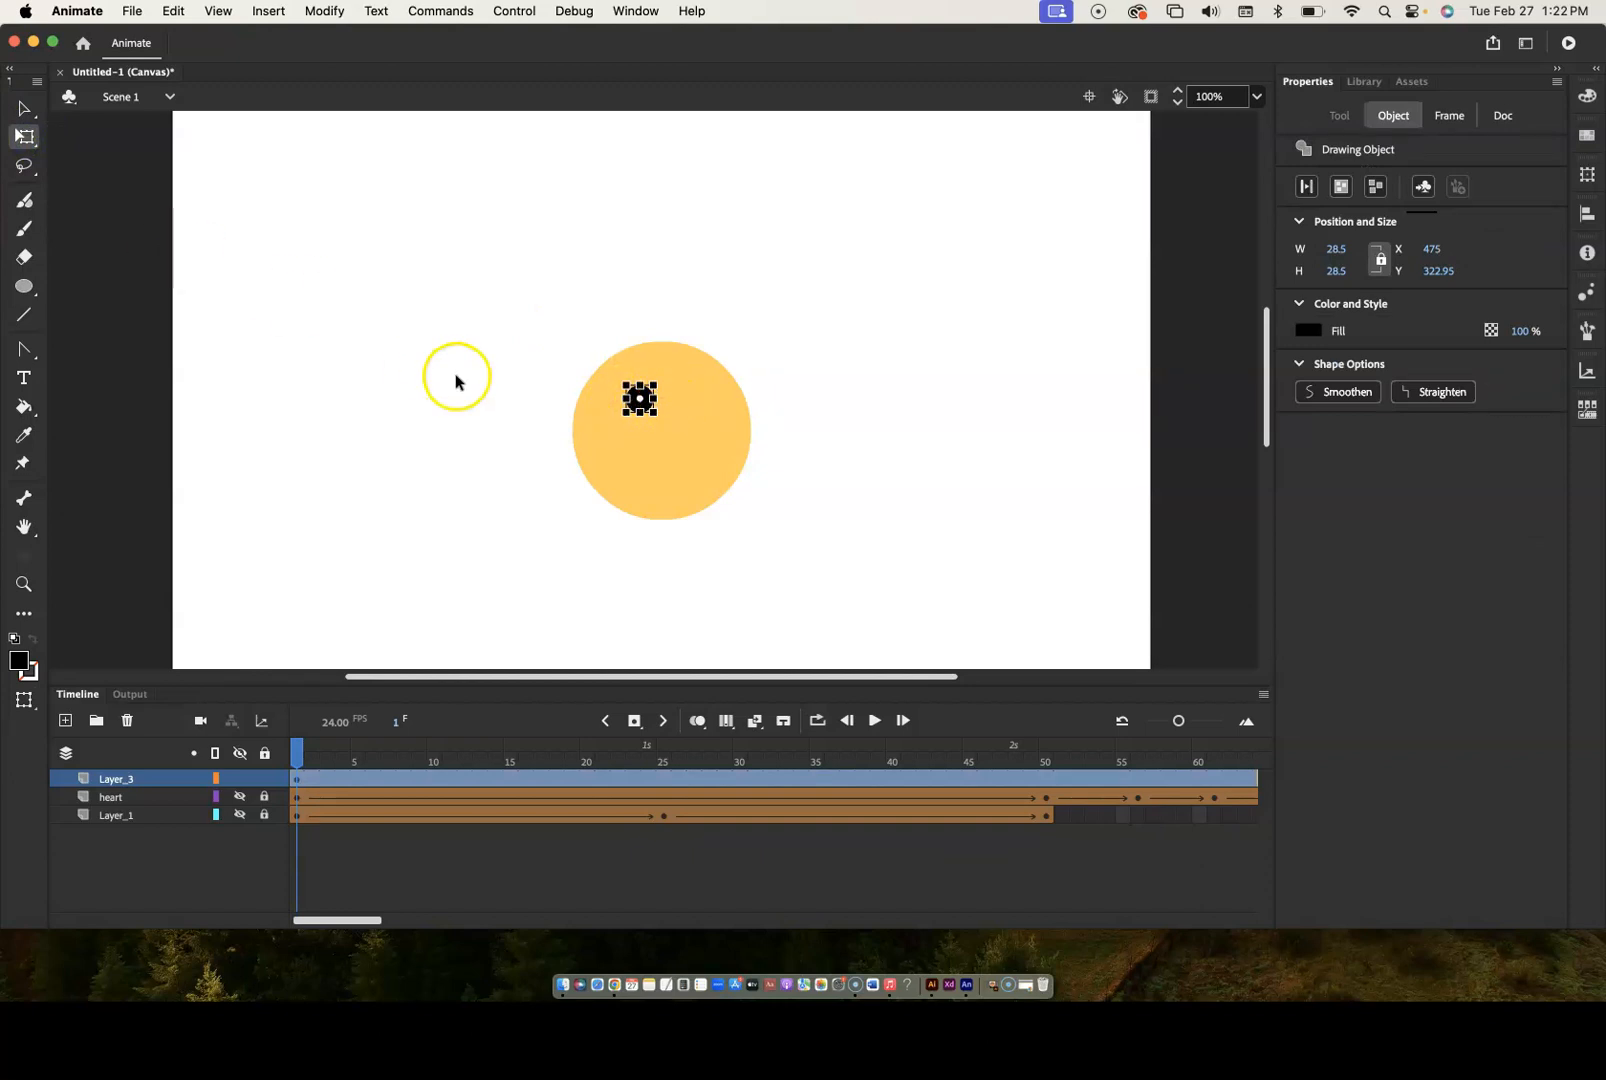
click(25, 527)
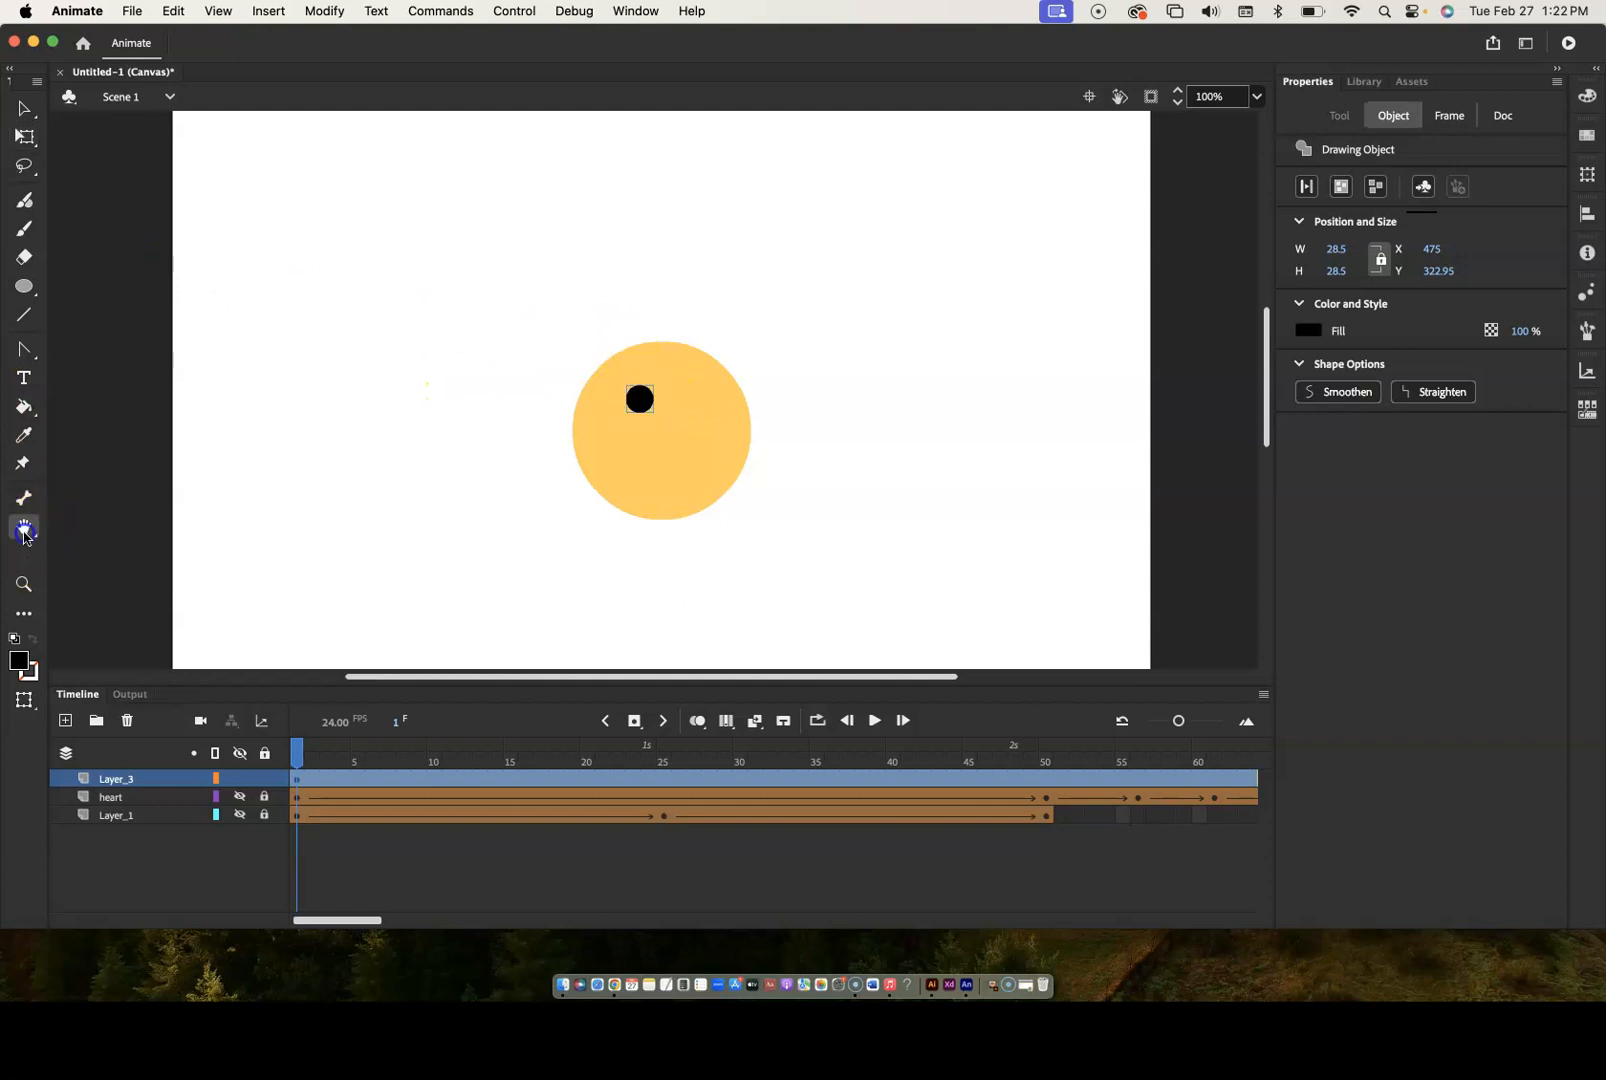
click(24, 582)
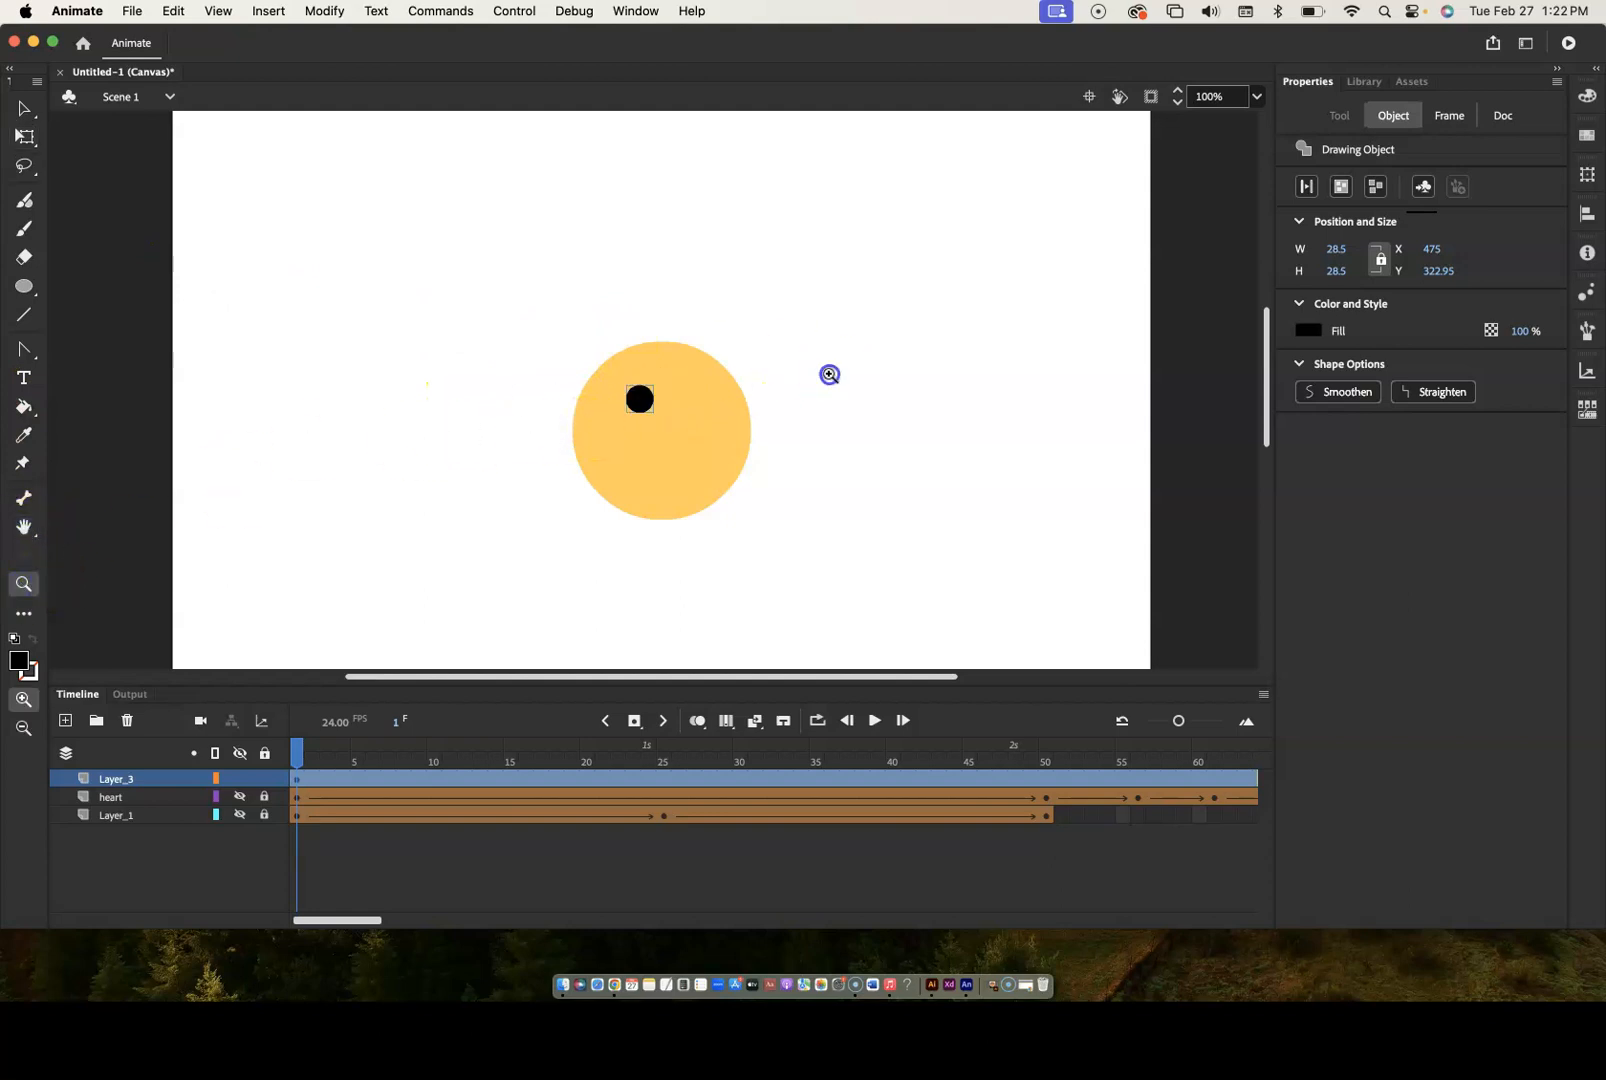
click(828, 373)
scroll(303, 462, left, 8)
scroll(303, 462, down, 2)
scroll(303, 462, right, 7)
scroll(303, 462, up, 1)
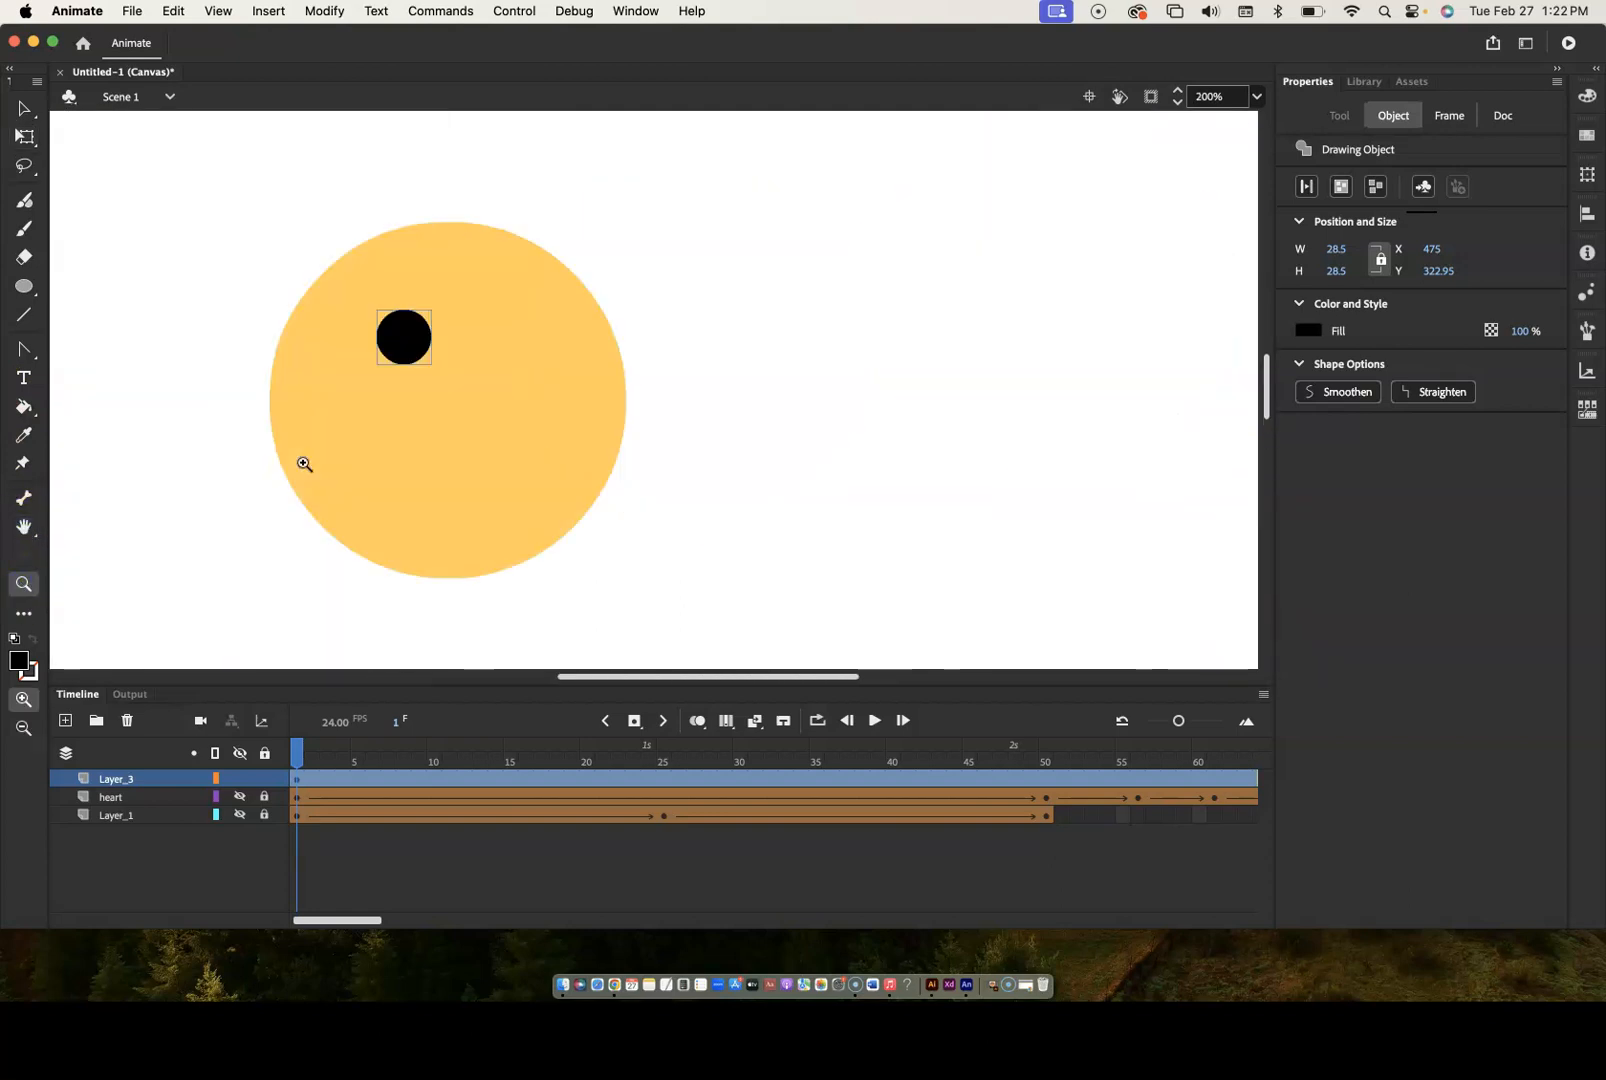
scroll(303, 462, left, 1)
click(25, 136)
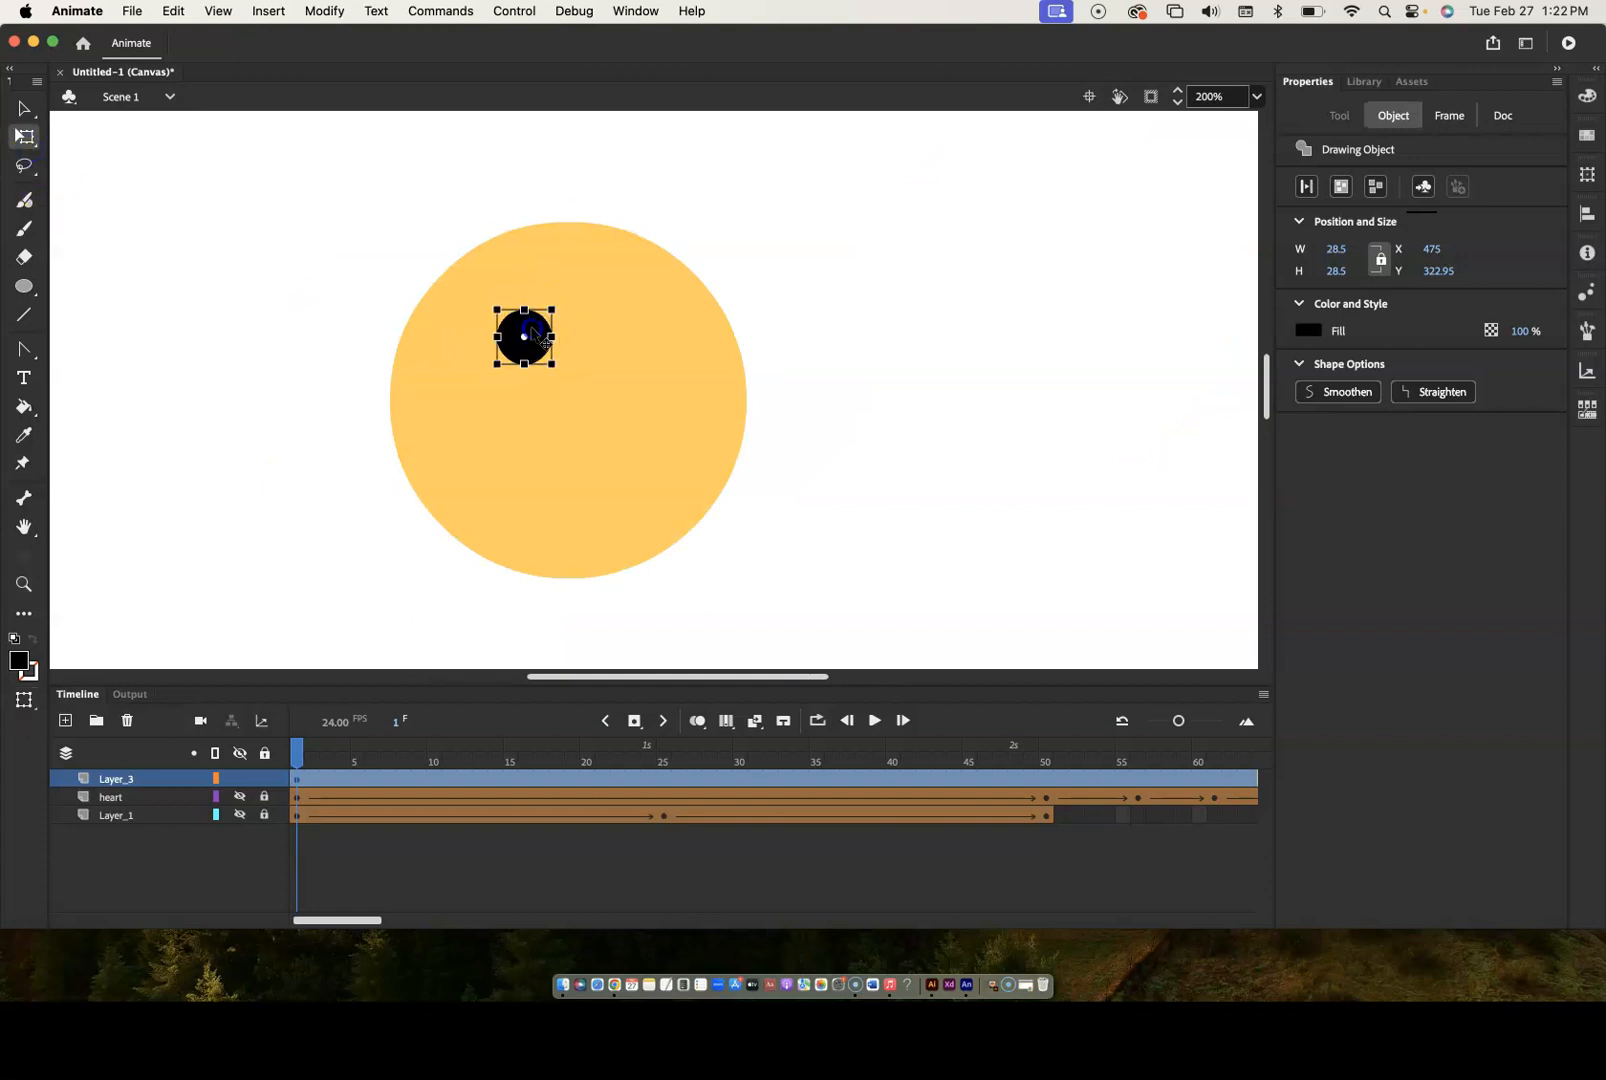
key(super+shift+a)
mouse_move(540, 340)
mouse_down()
mouse_move(645, 343)
mouse_move(516, 340)
mouse_move(536, 345)
mouse_up()
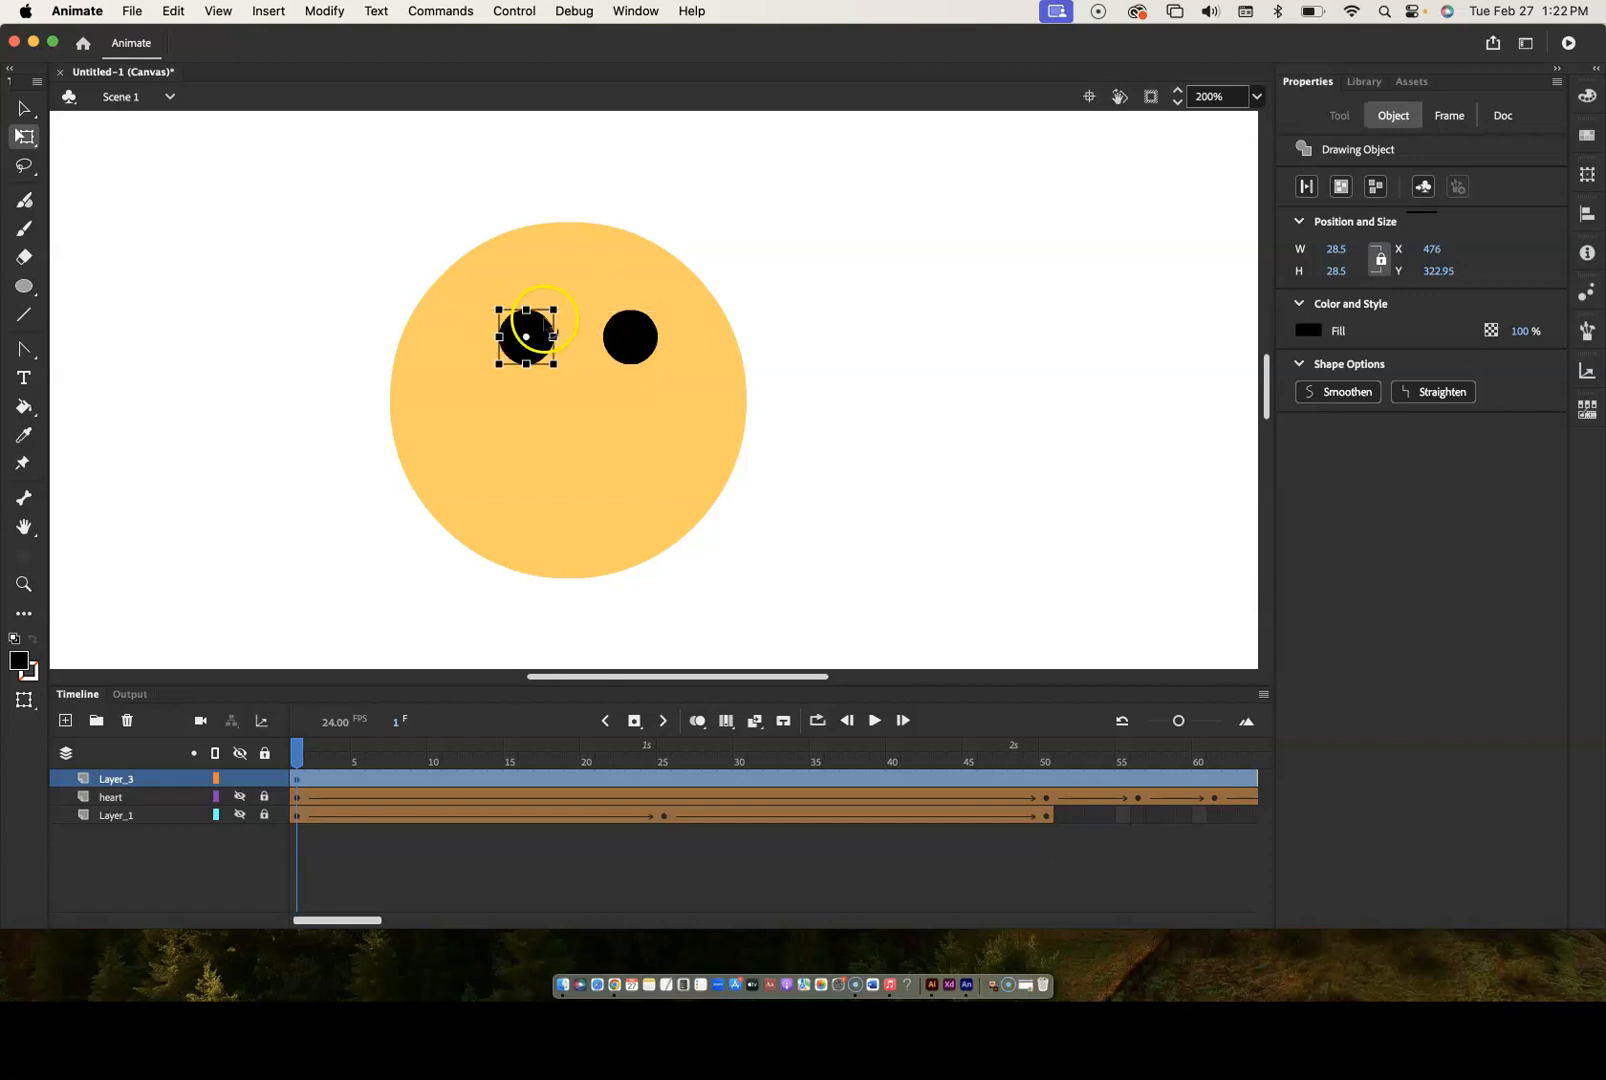
drag(632, 362, 627, 364)
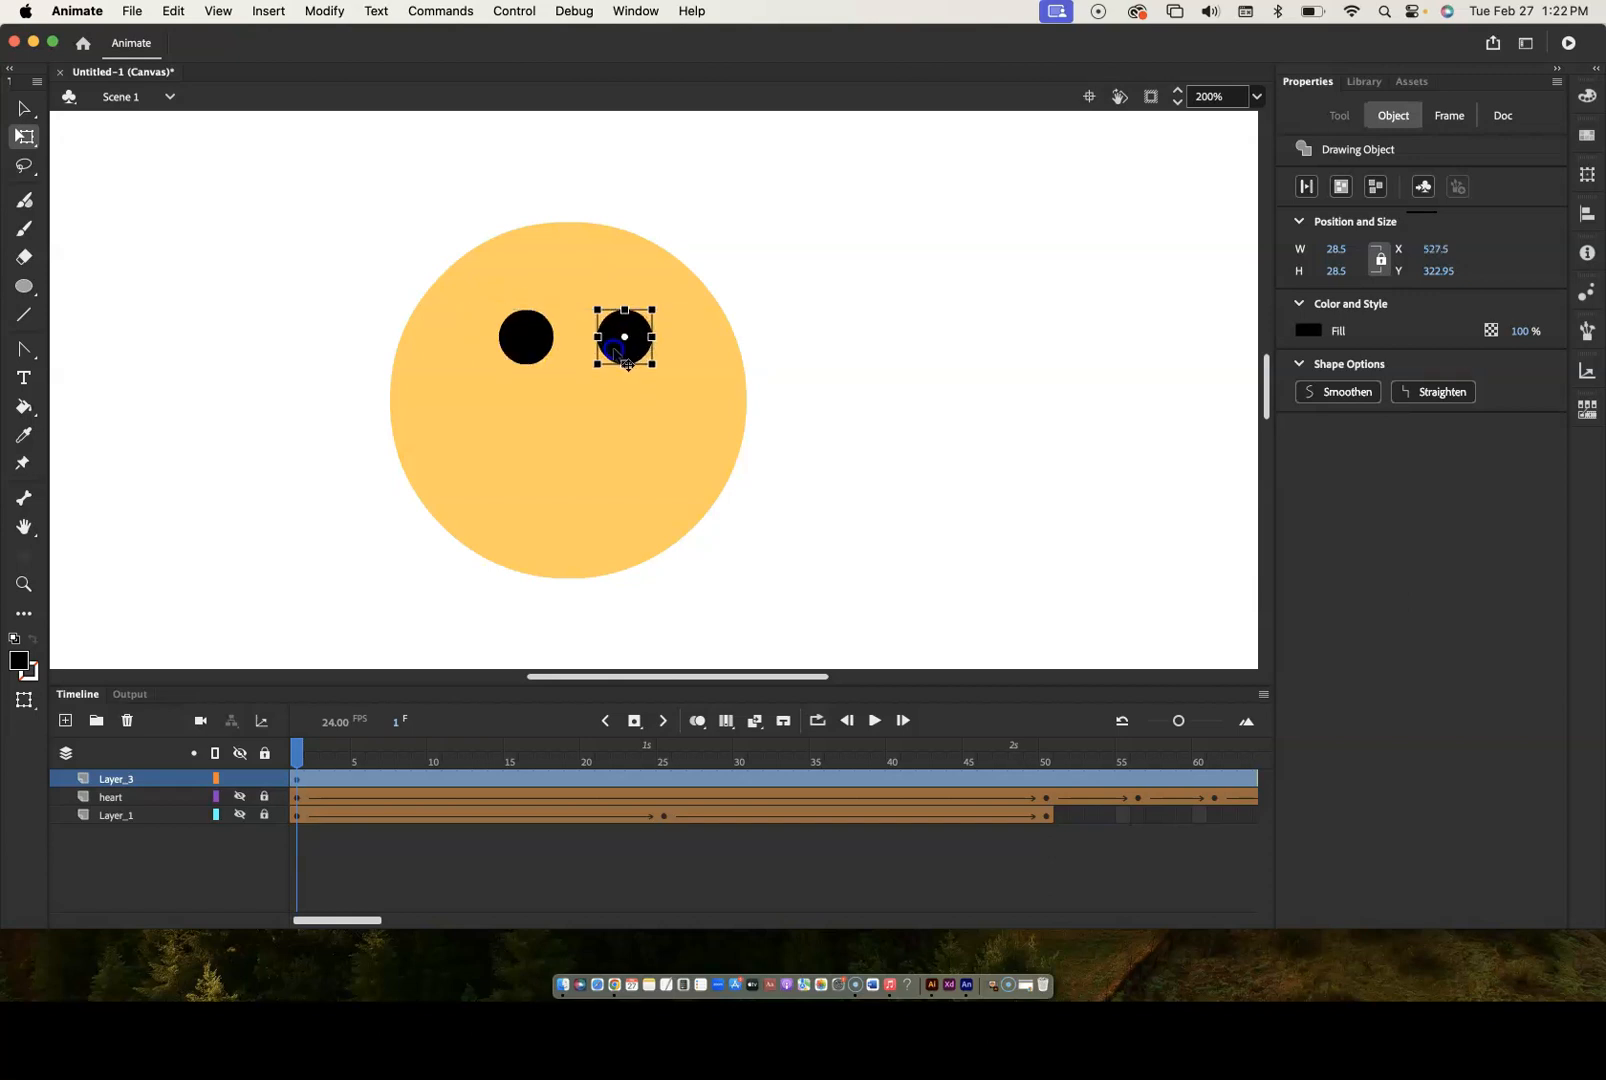
click(255, 333)
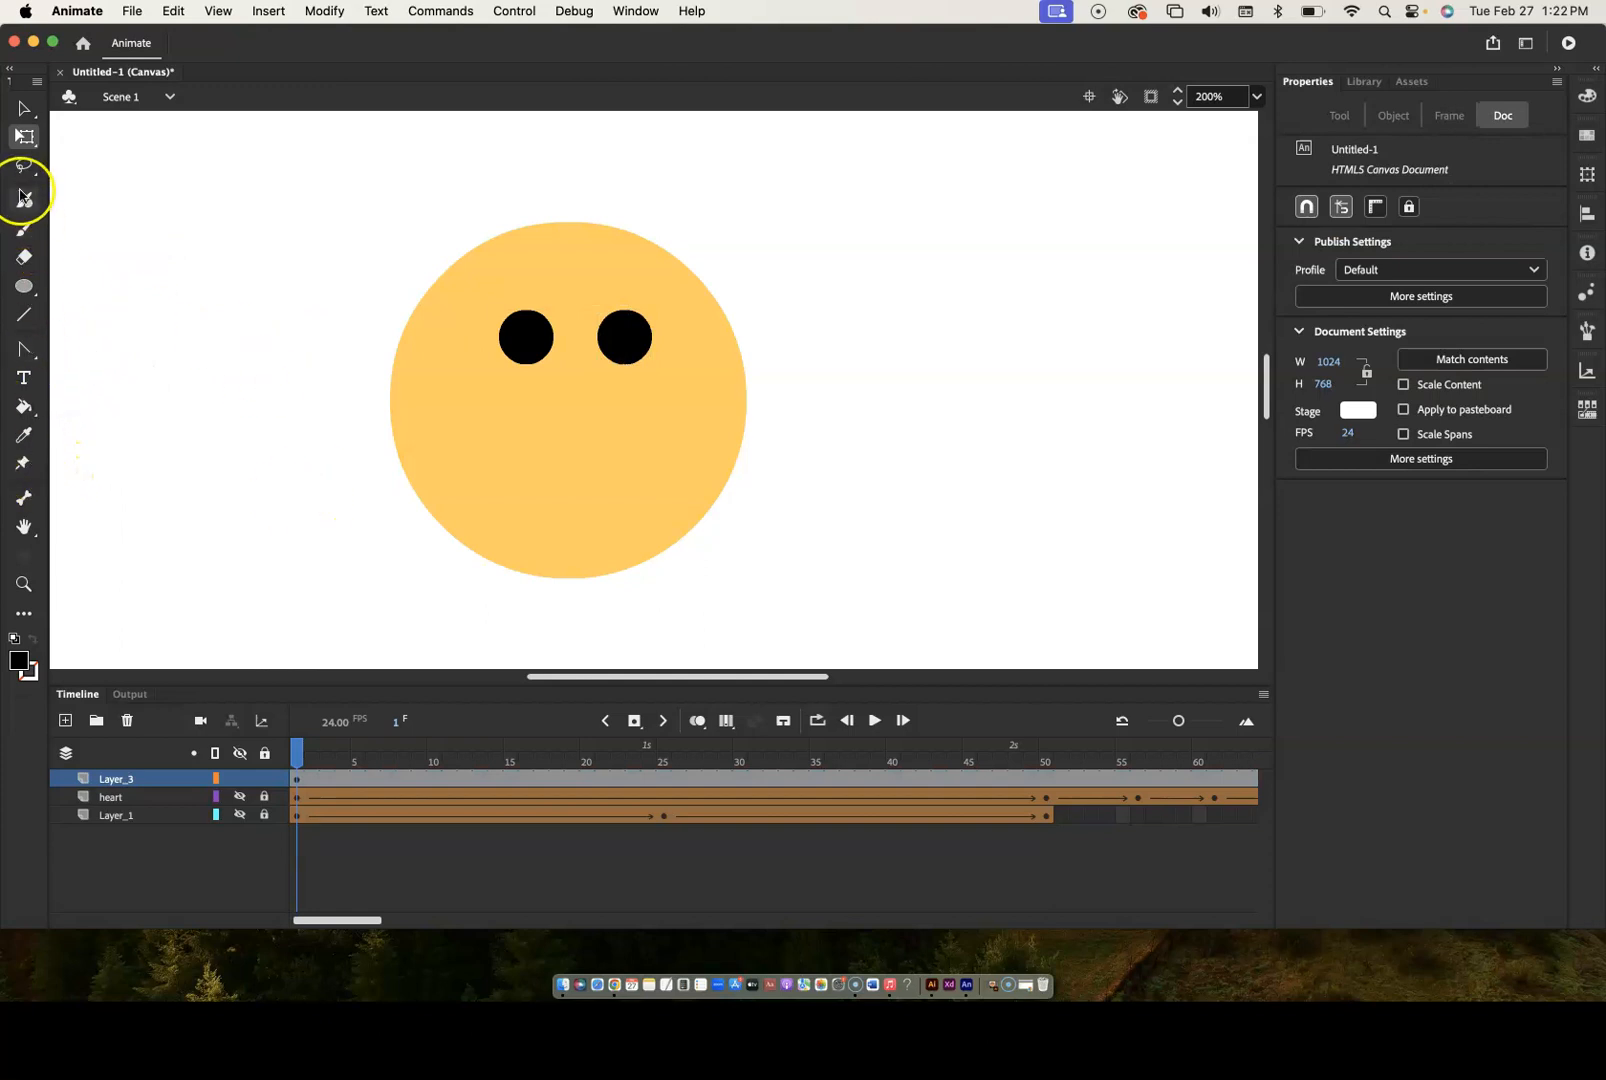
- Draw a white oval mouth about 68.5 by 28 px on the lower part of the face with the Oval tool
click(24, 288)
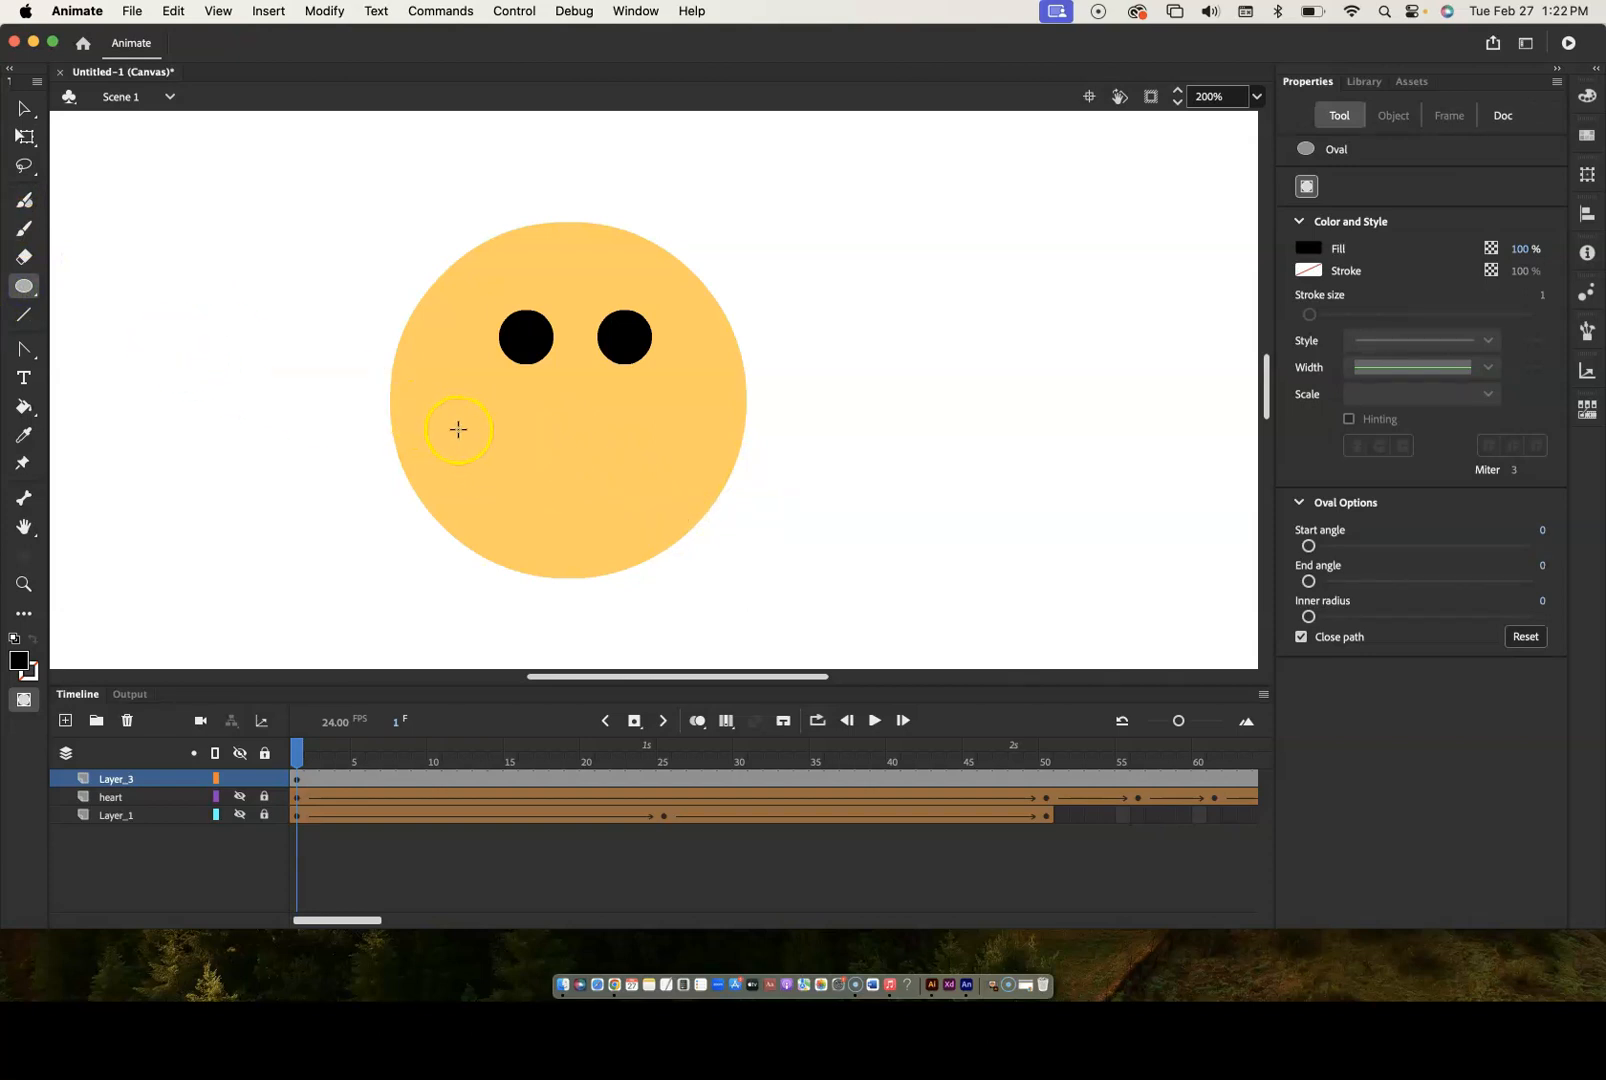
click(20, 662)
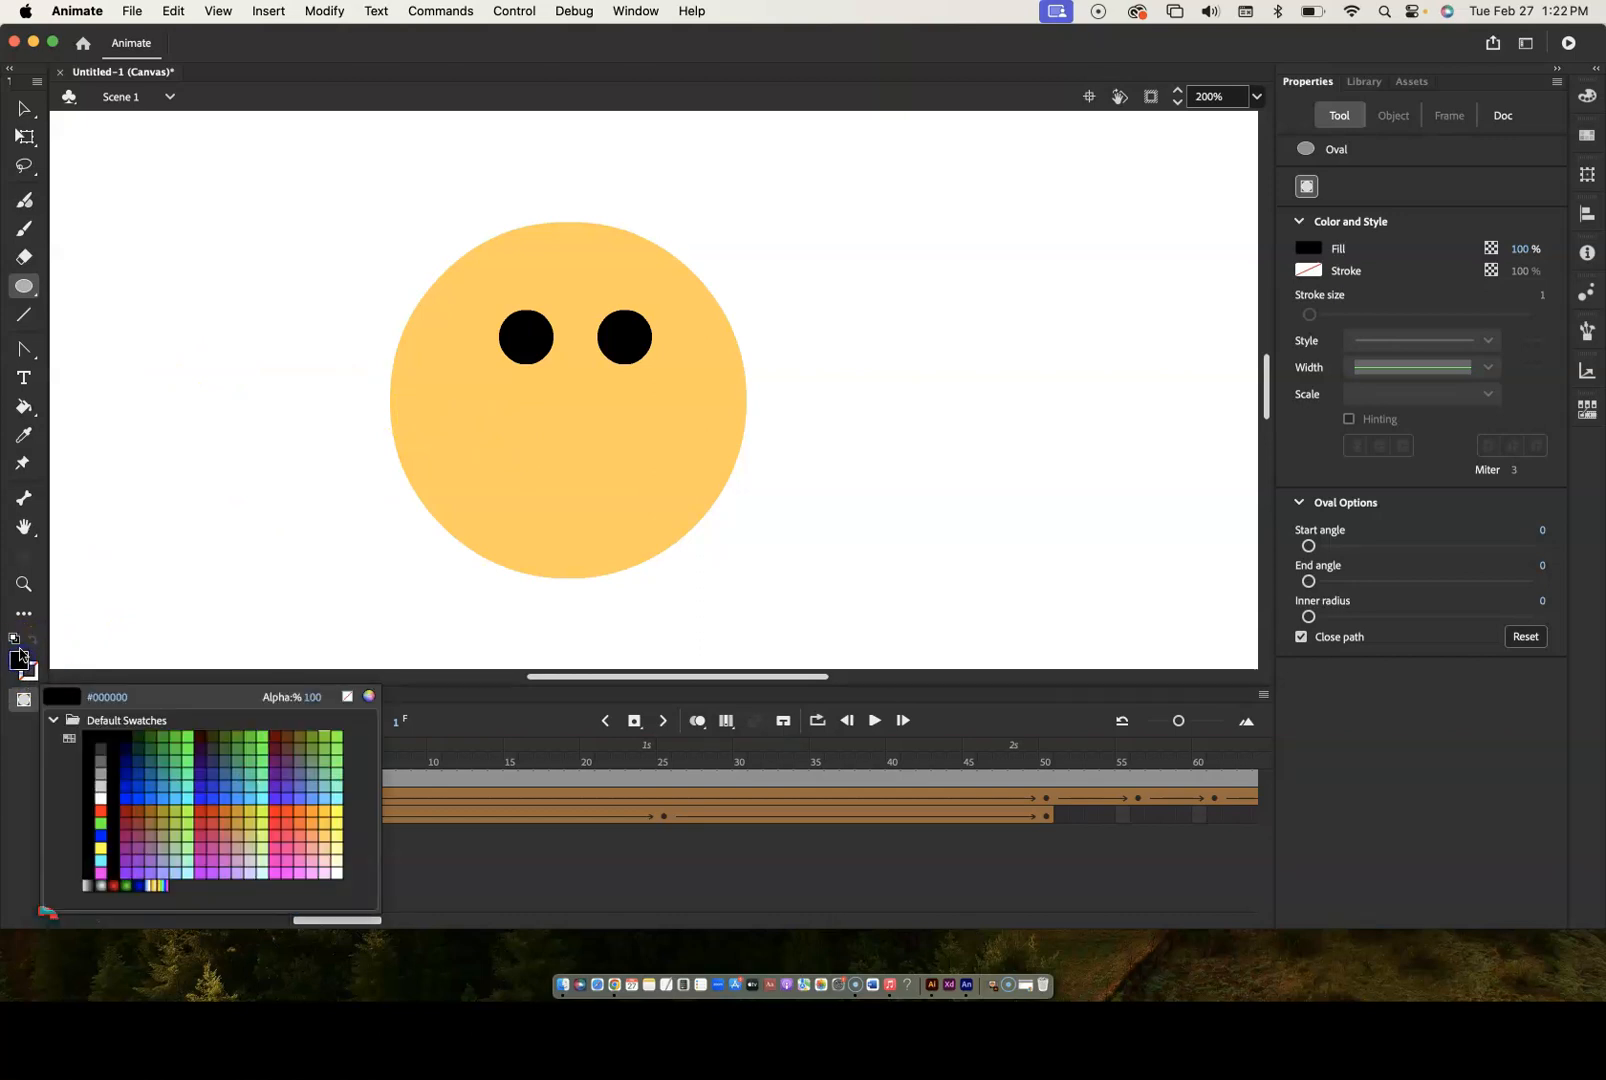
click(101, 797)
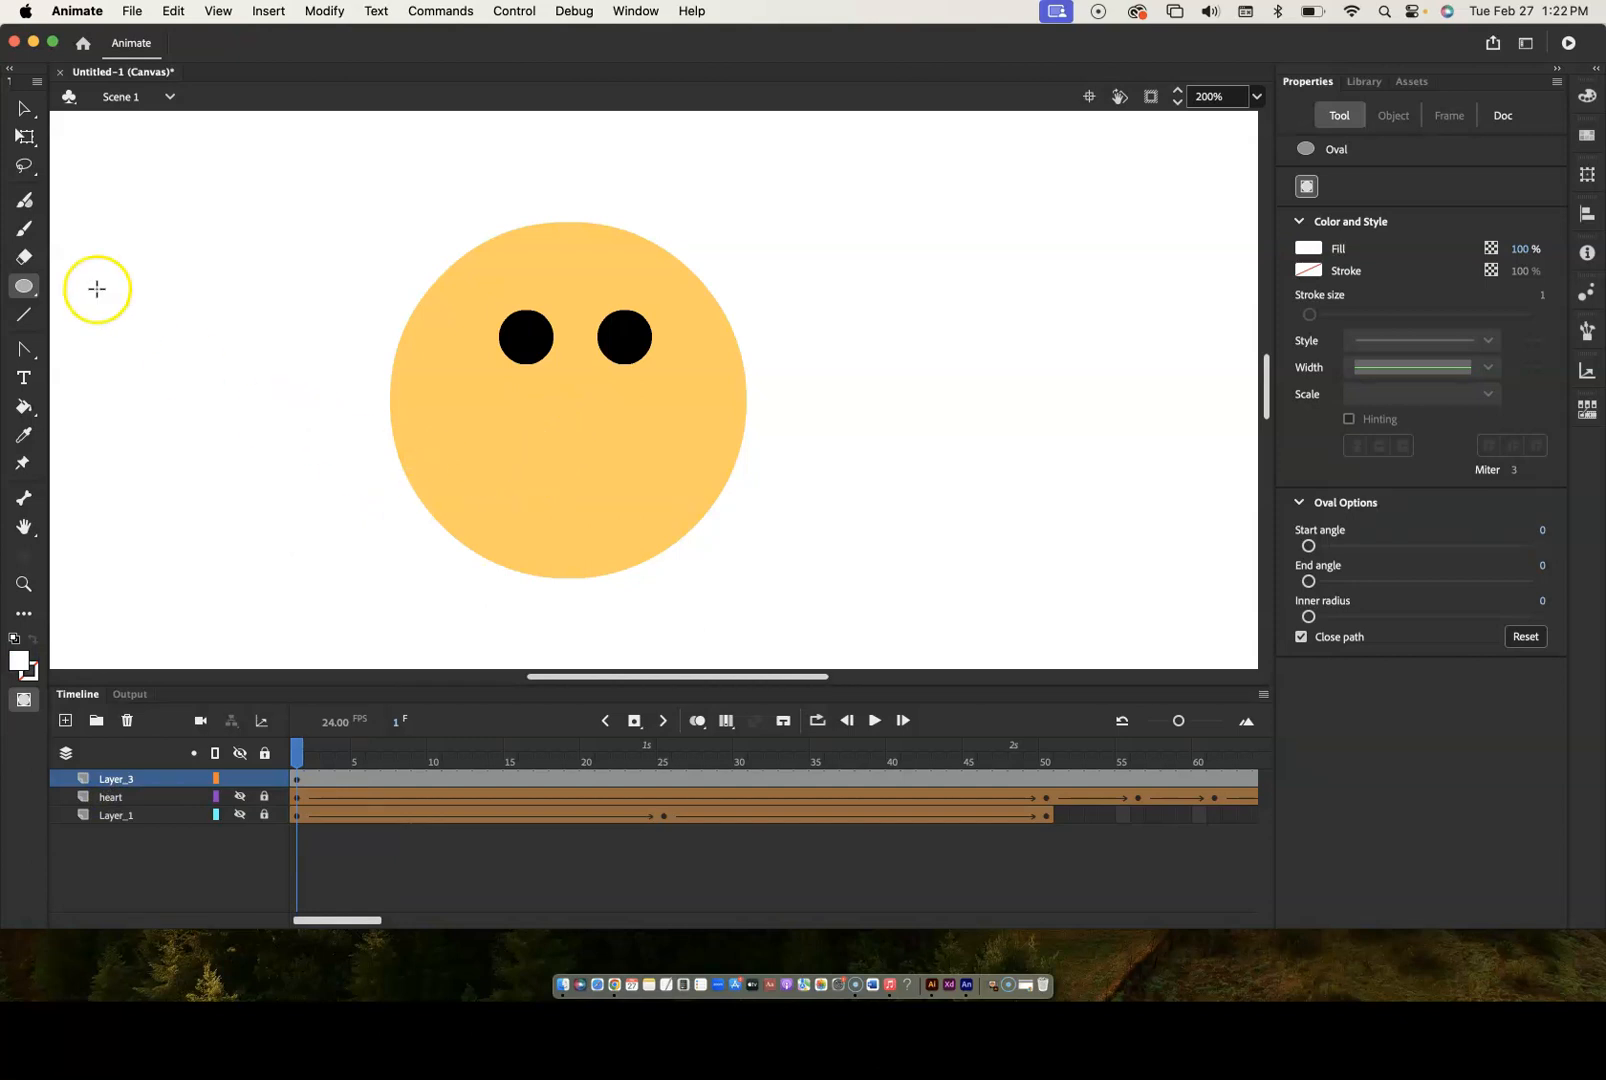
drag(518, 464, 644, 517)
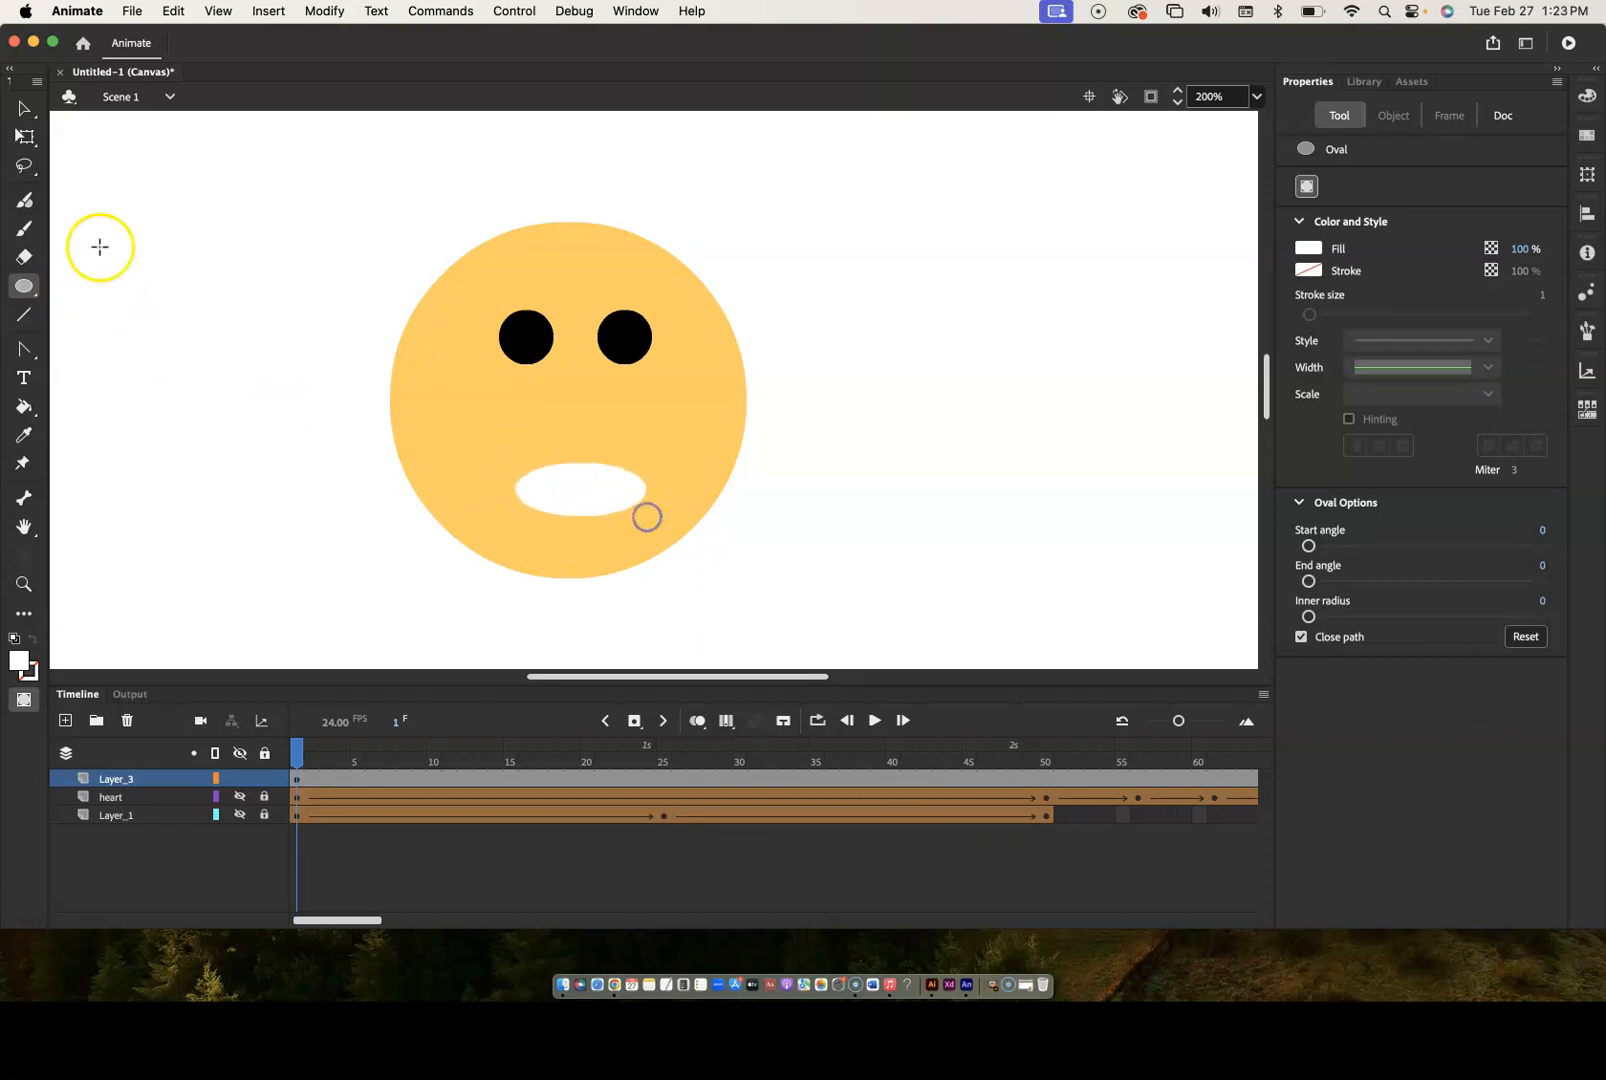
- Try to reshape the white mouth by pulling its lower anchor point down with the Subselection tool, and undo the edits
click(22, 108)
drag(22, 110, 81, 138)
click(581, 465)
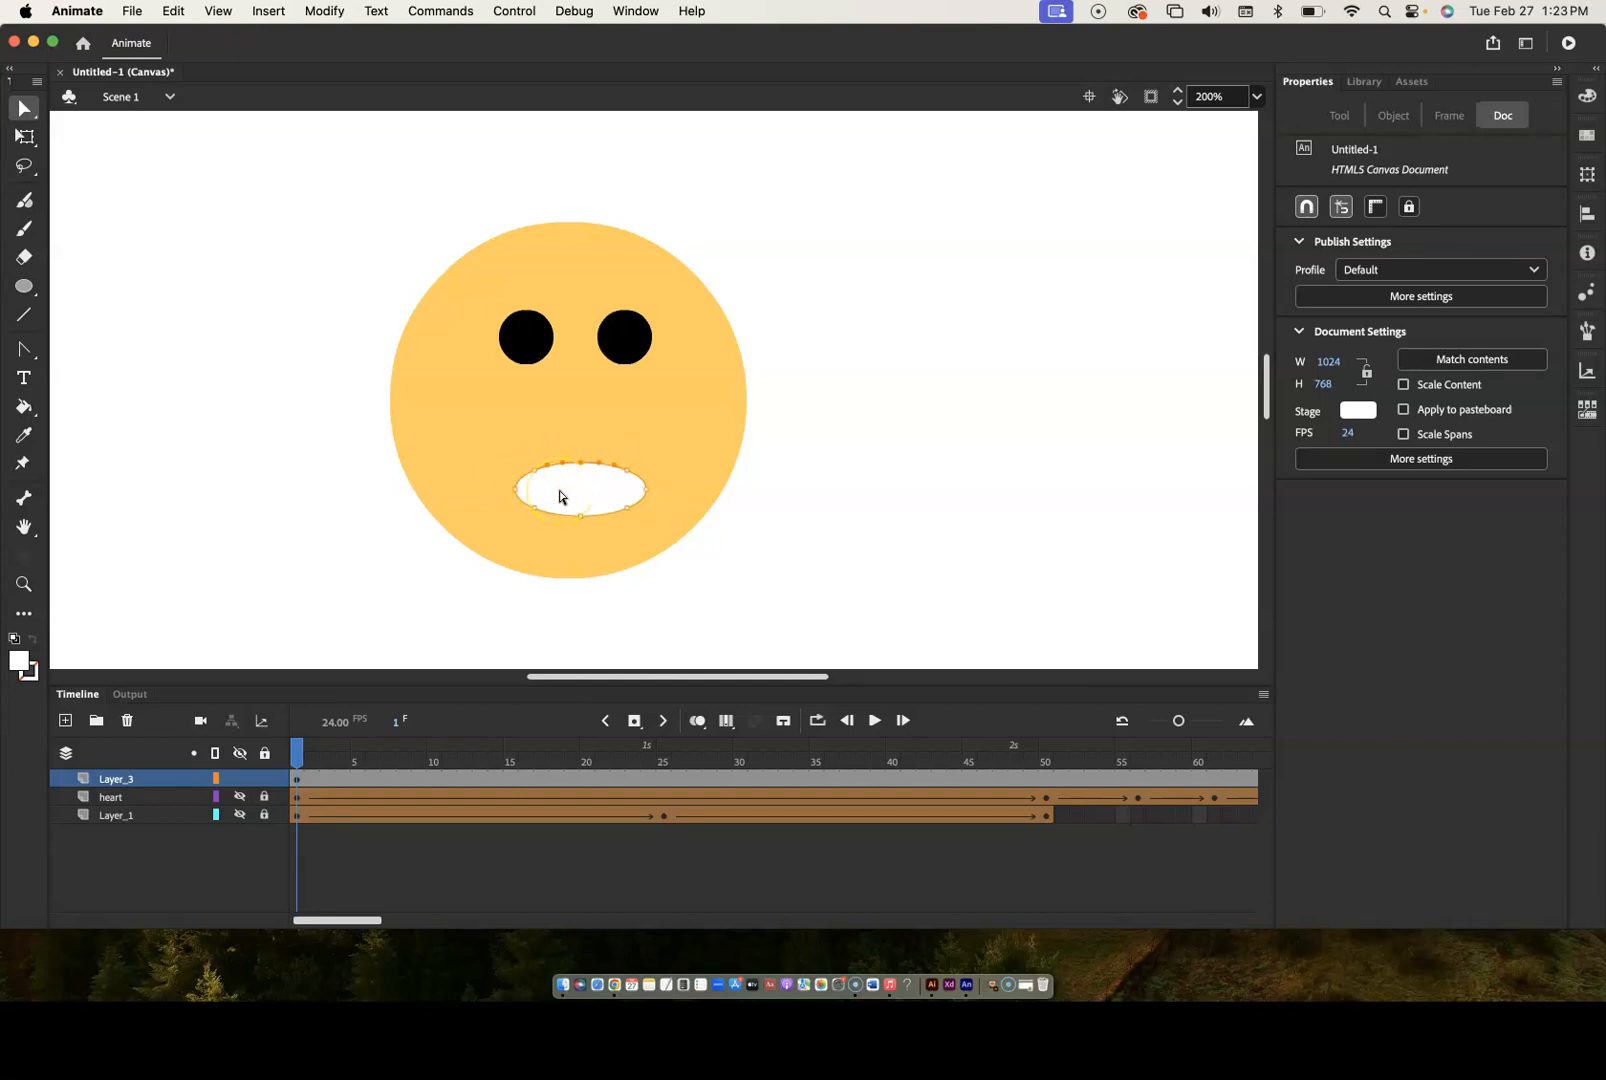
drag(581, 517, 581, 531)
click(623, 511)
click(627, 513)
key(super+z)
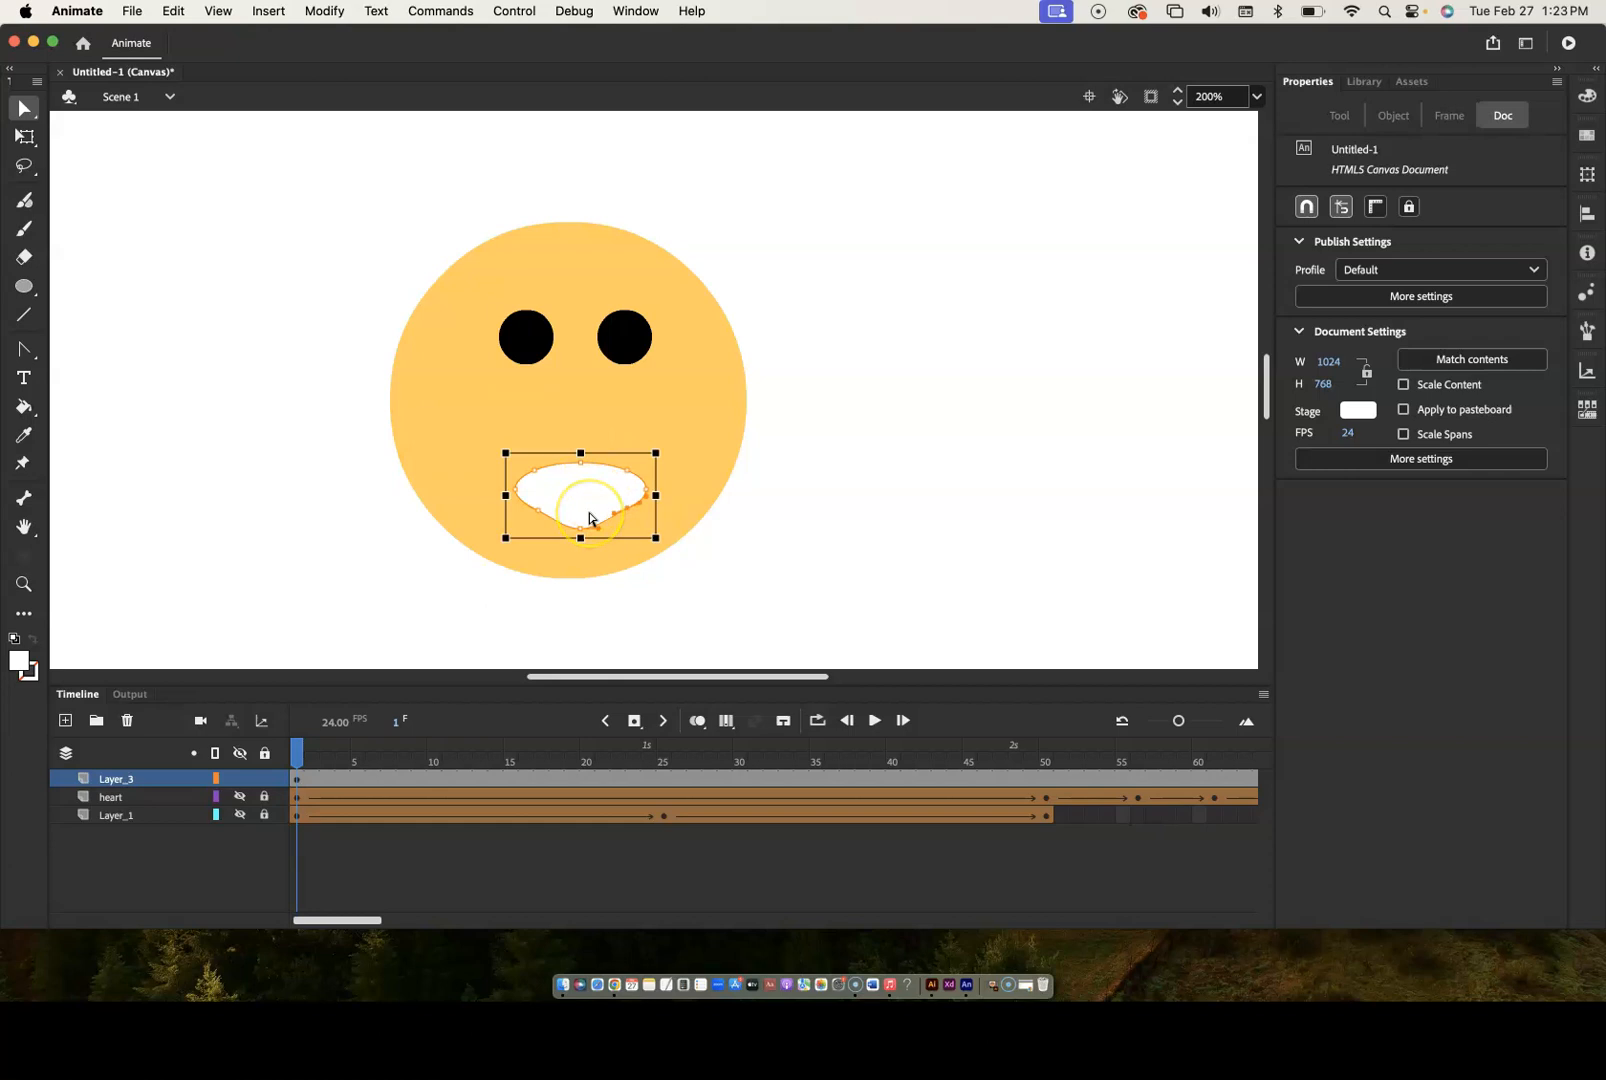
key(super+z)
key(super+z)
- Change the mouth oval's fill color to black, #000000
click(17, 664)
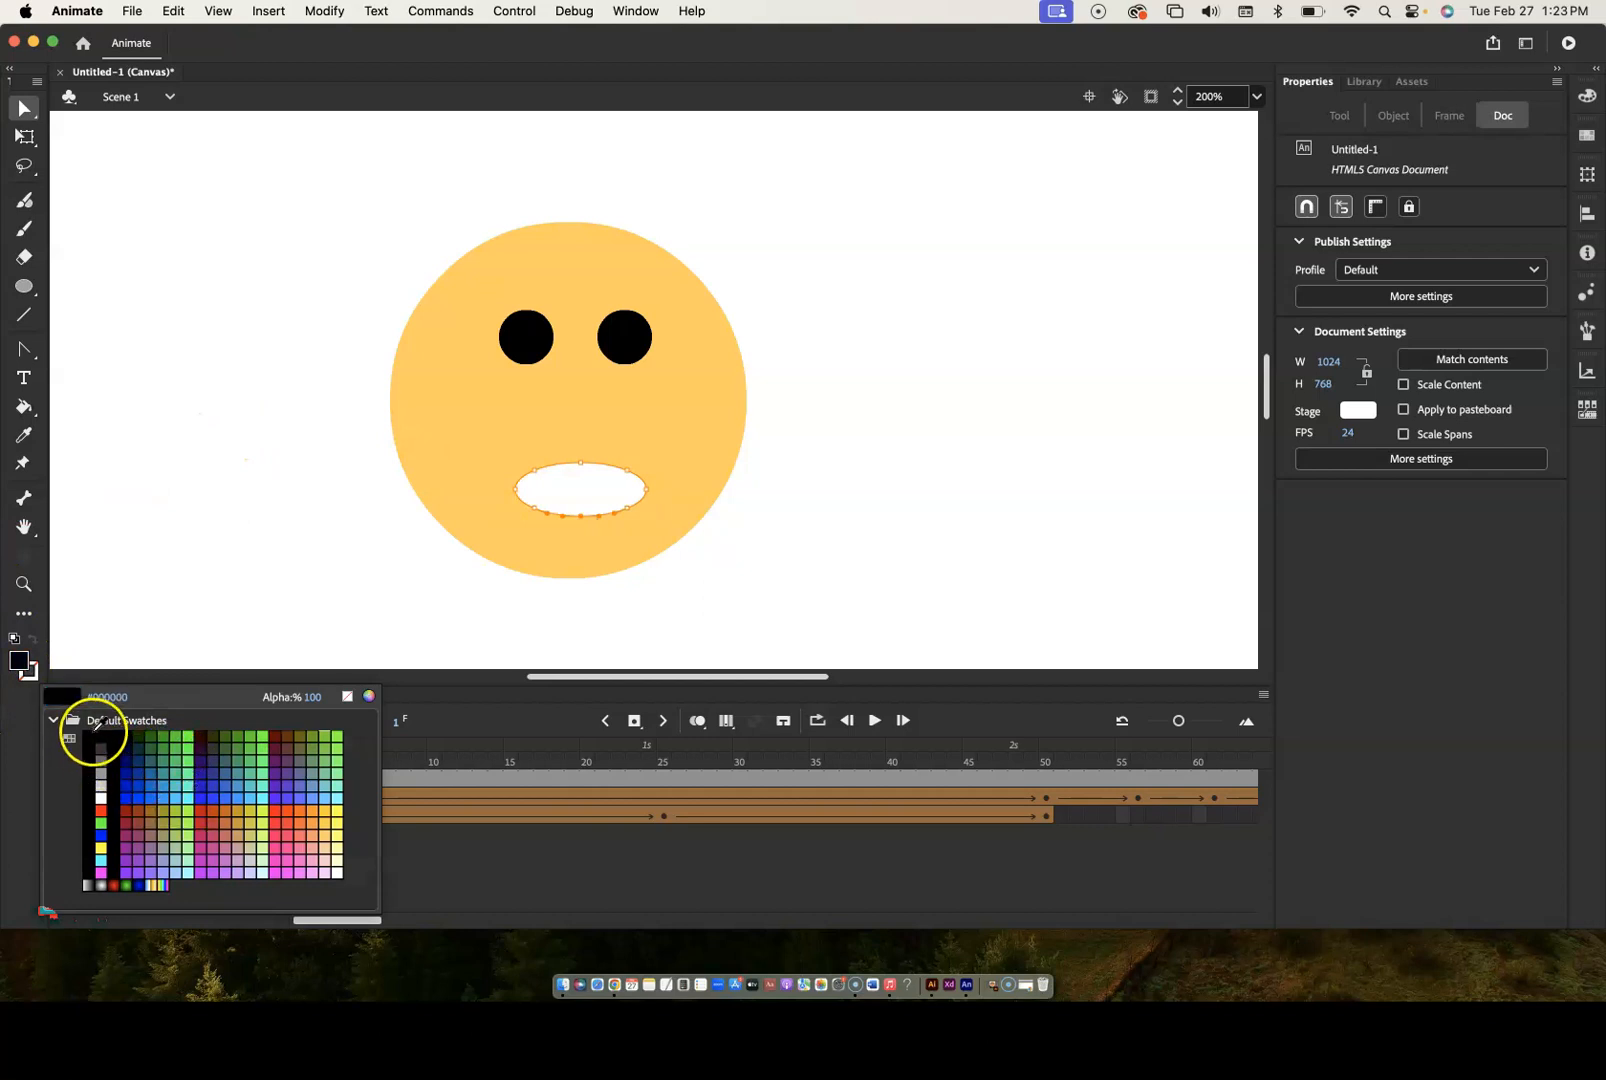
click(95, 728)
click(22, 110)
click(563, 484)
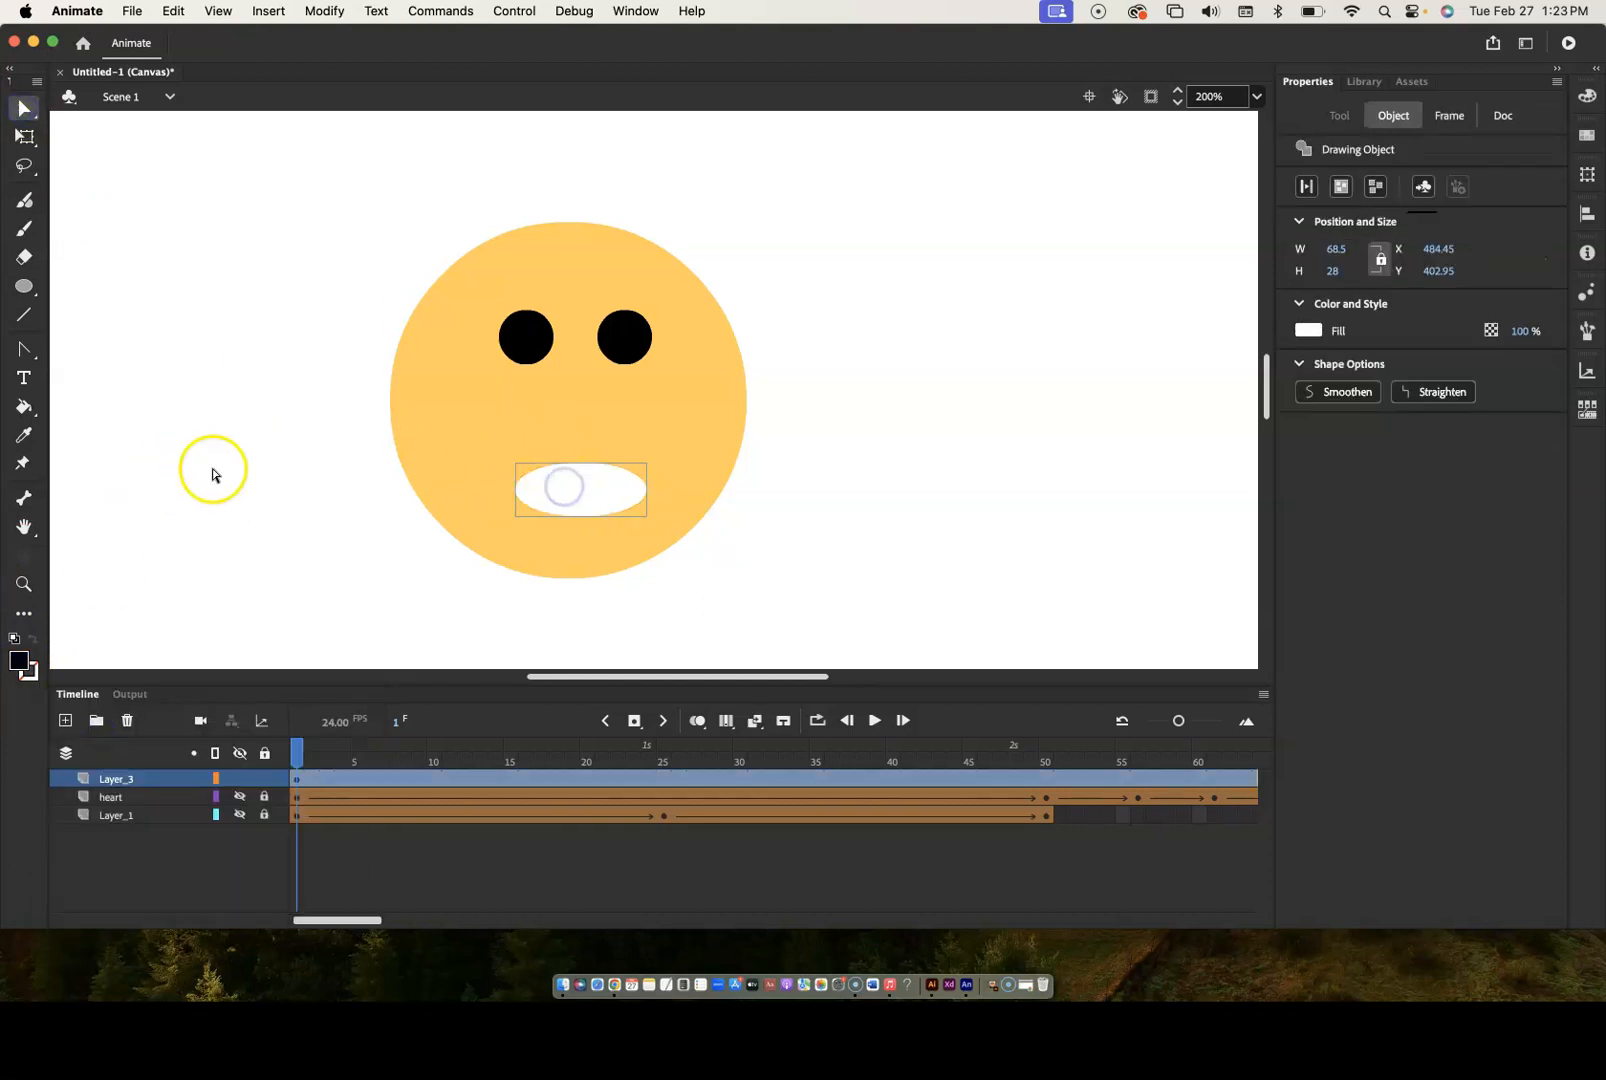
click(19, 663)
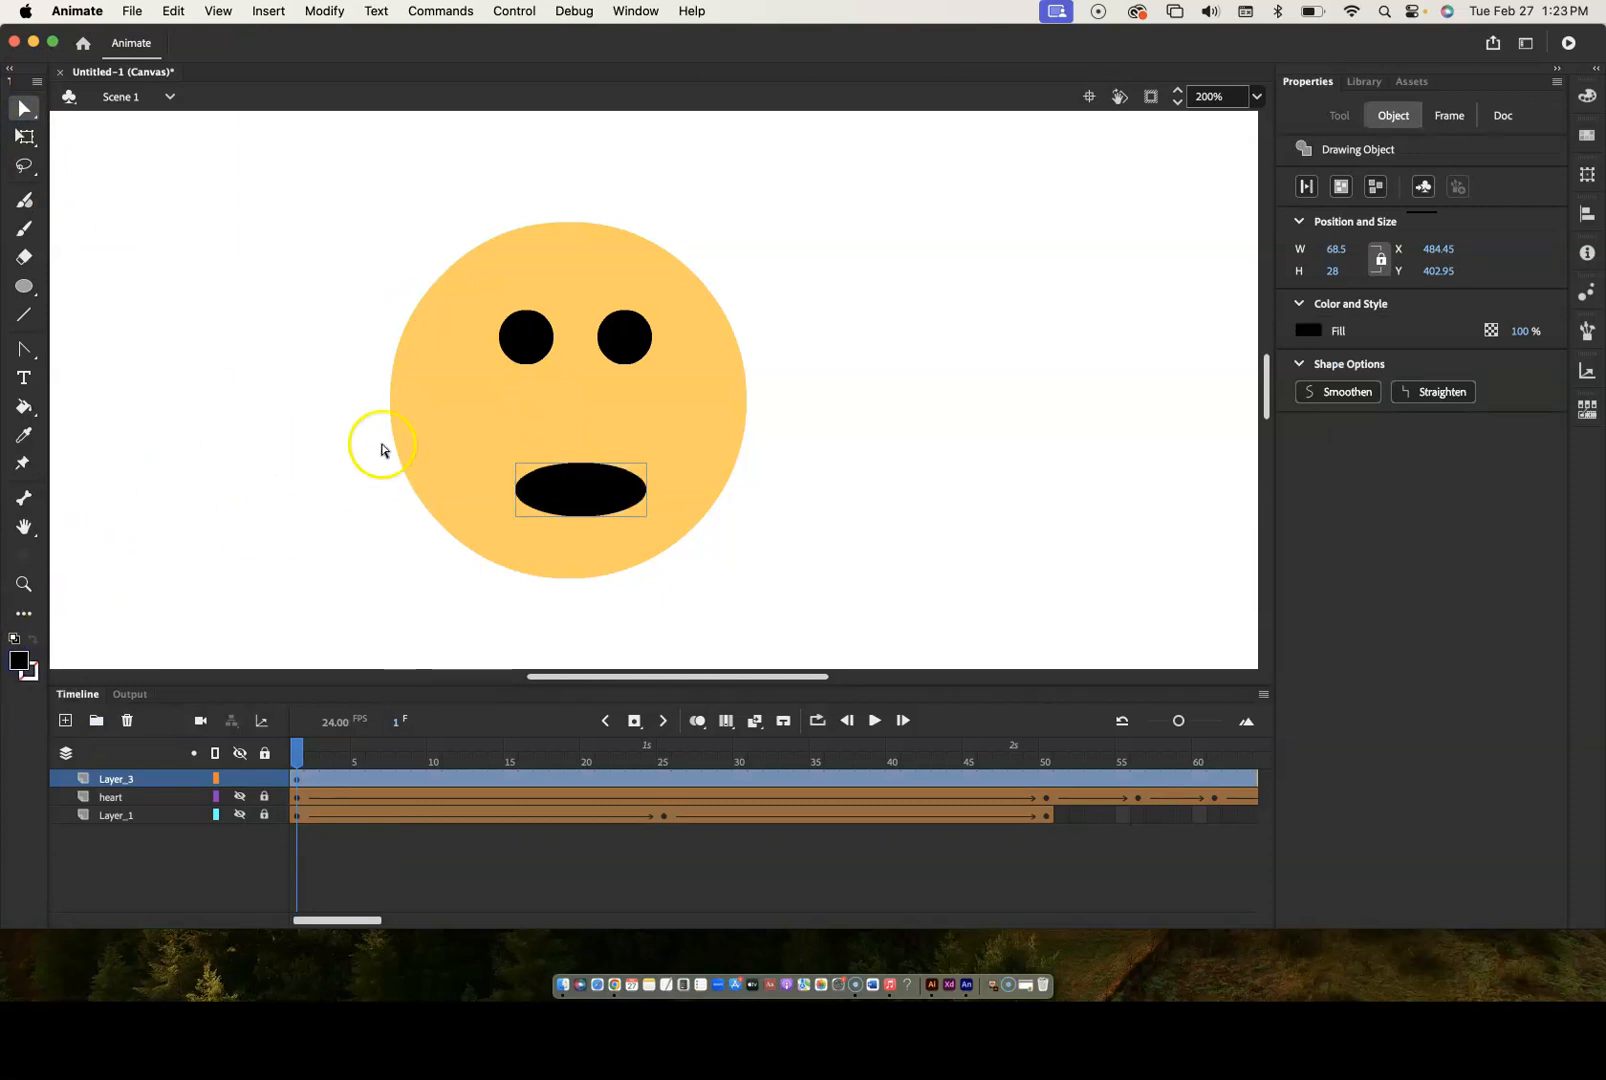
- Move the black mouth oval slightly up the face with the Selection tool, to about Y 393
click(25, 106)
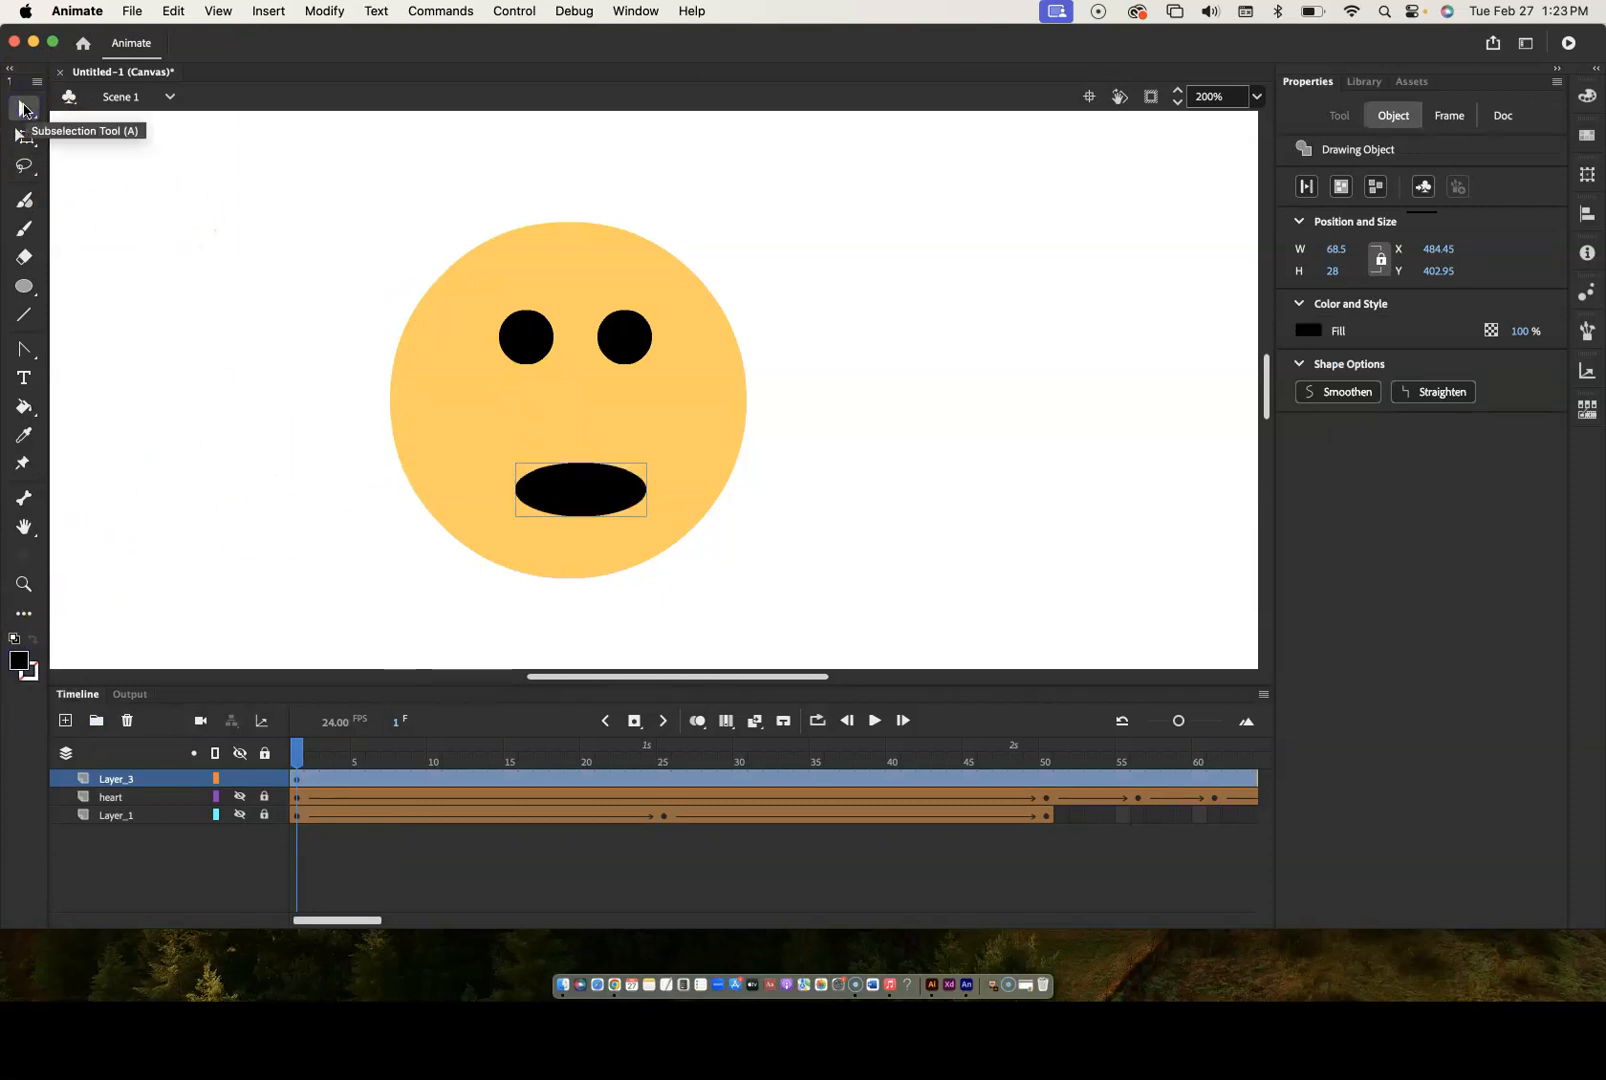
click(262, 330)
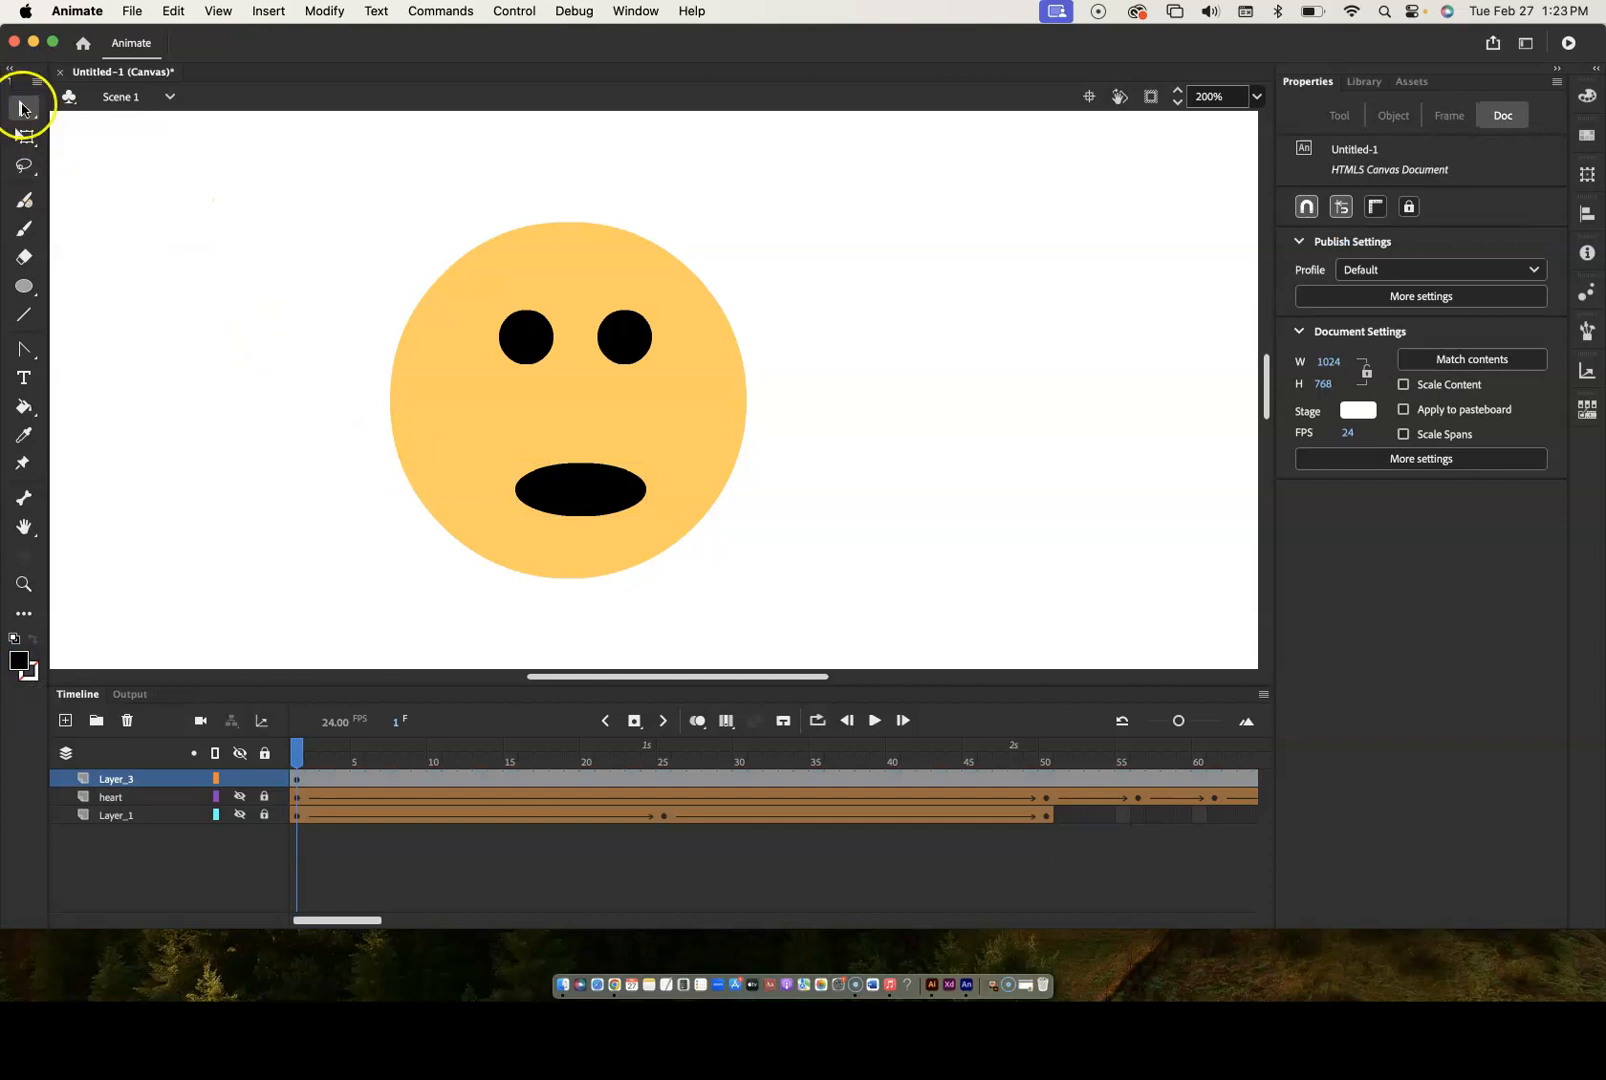
click(234, 347)
click(551, 498)
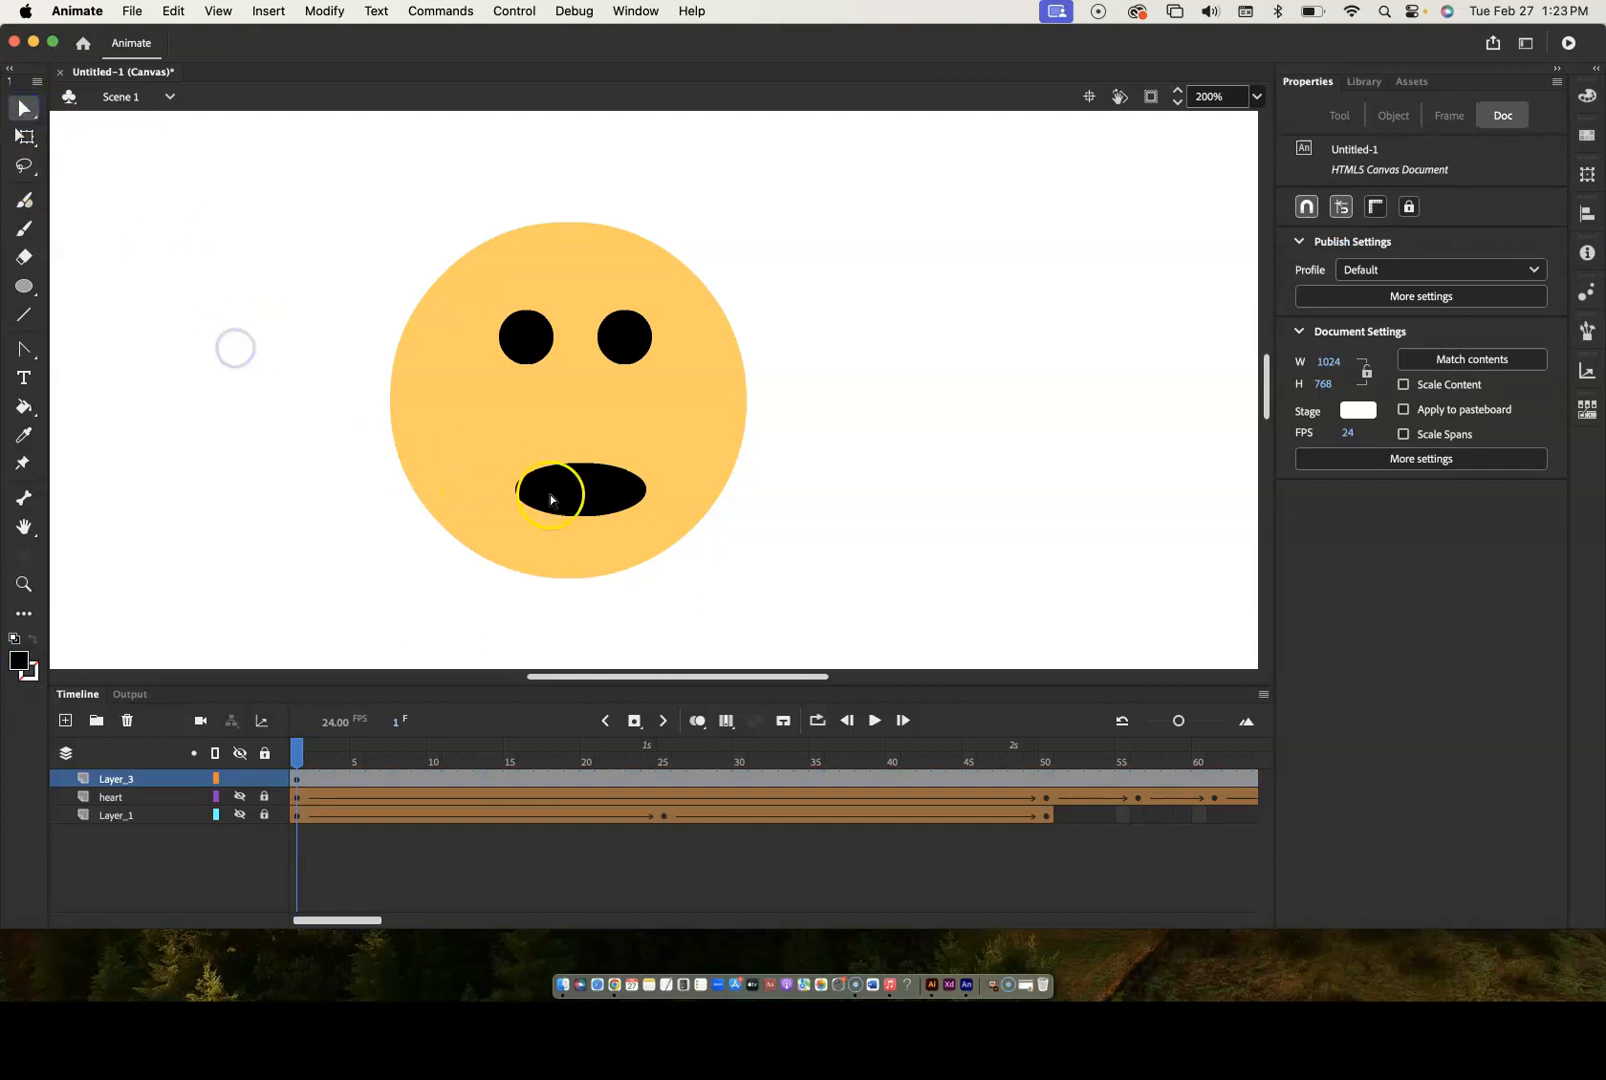
click(22, 108)
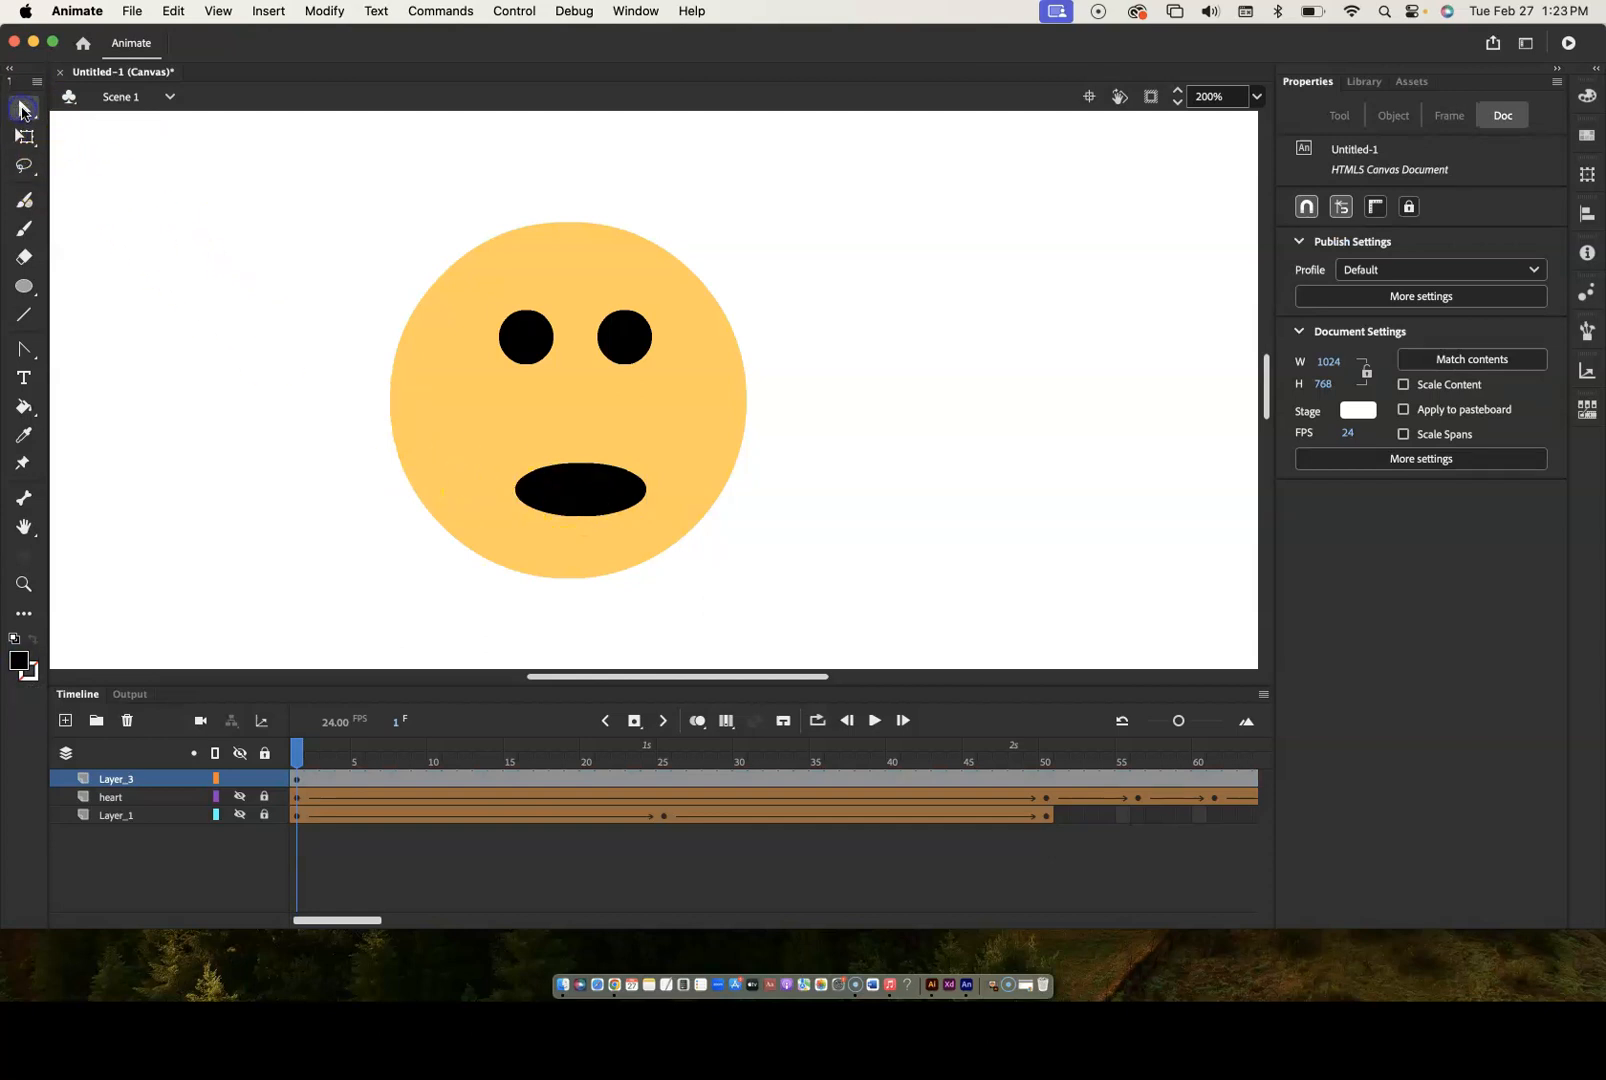
click(85, 108)
mouse_move(592, 498)
mouse_down()
mouse_move(573, 480)
mouse_move(590, 481)
mouse_up()
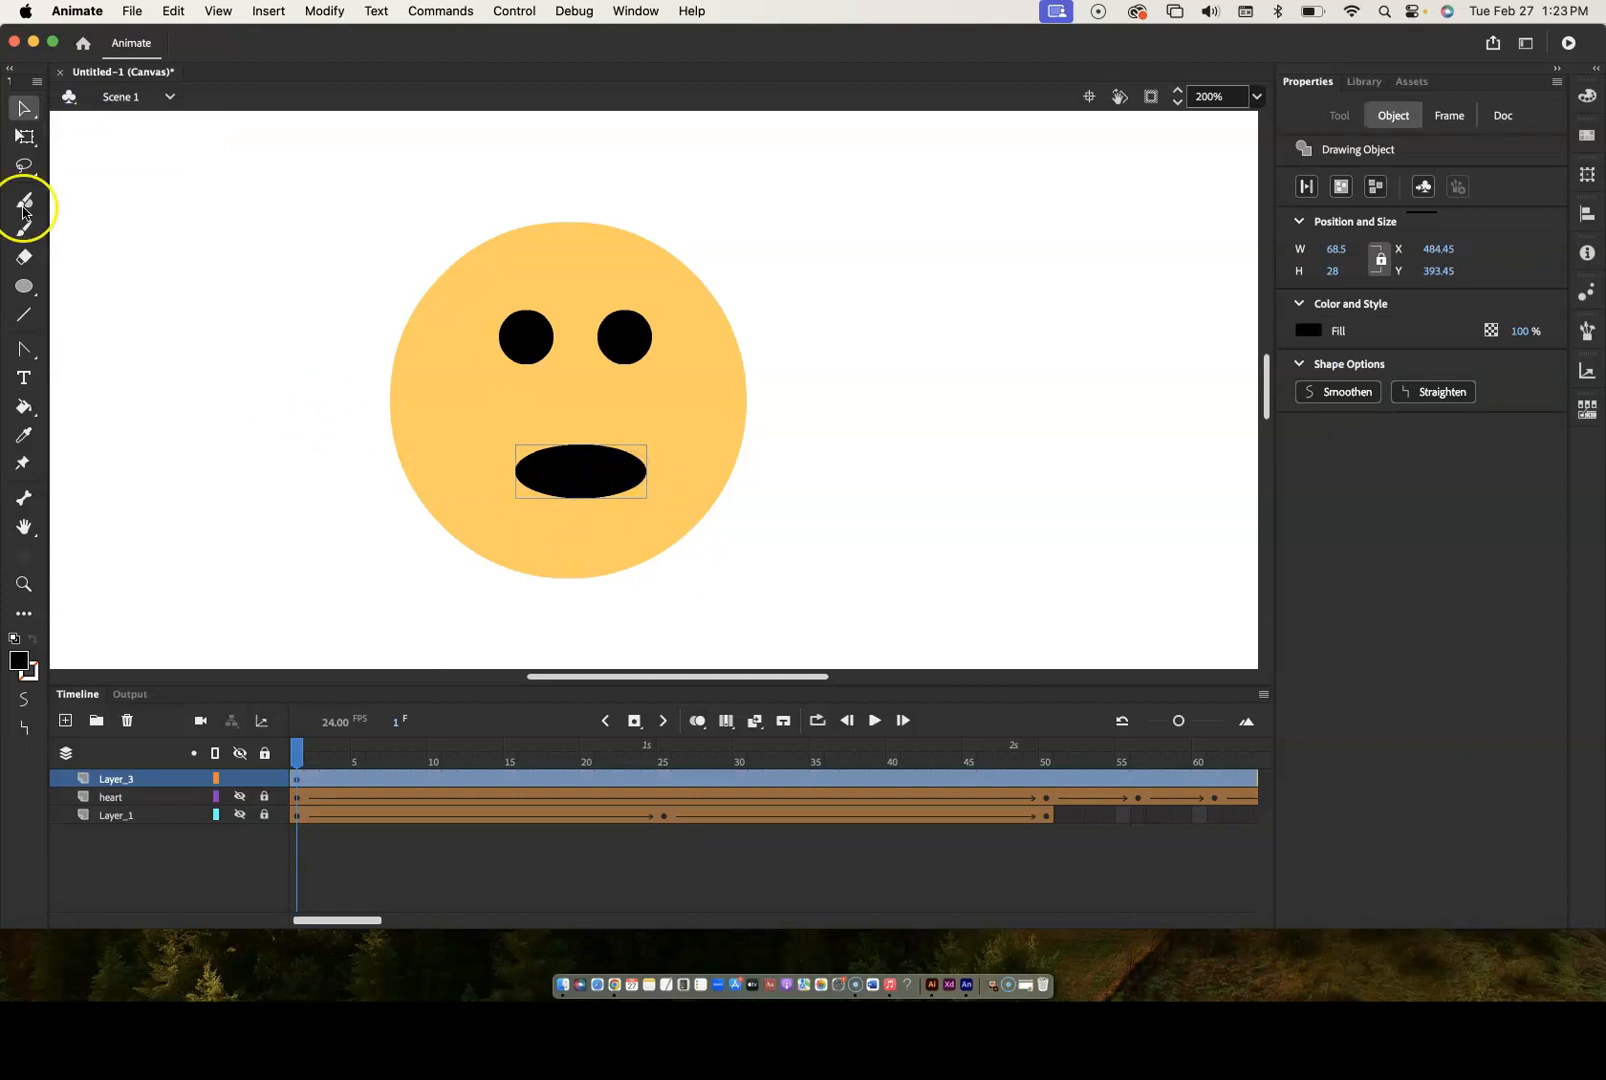
- Narrow the mouth to about 29.5 px wide with Free Transform and center it horizontally on the face
click(26, 137)
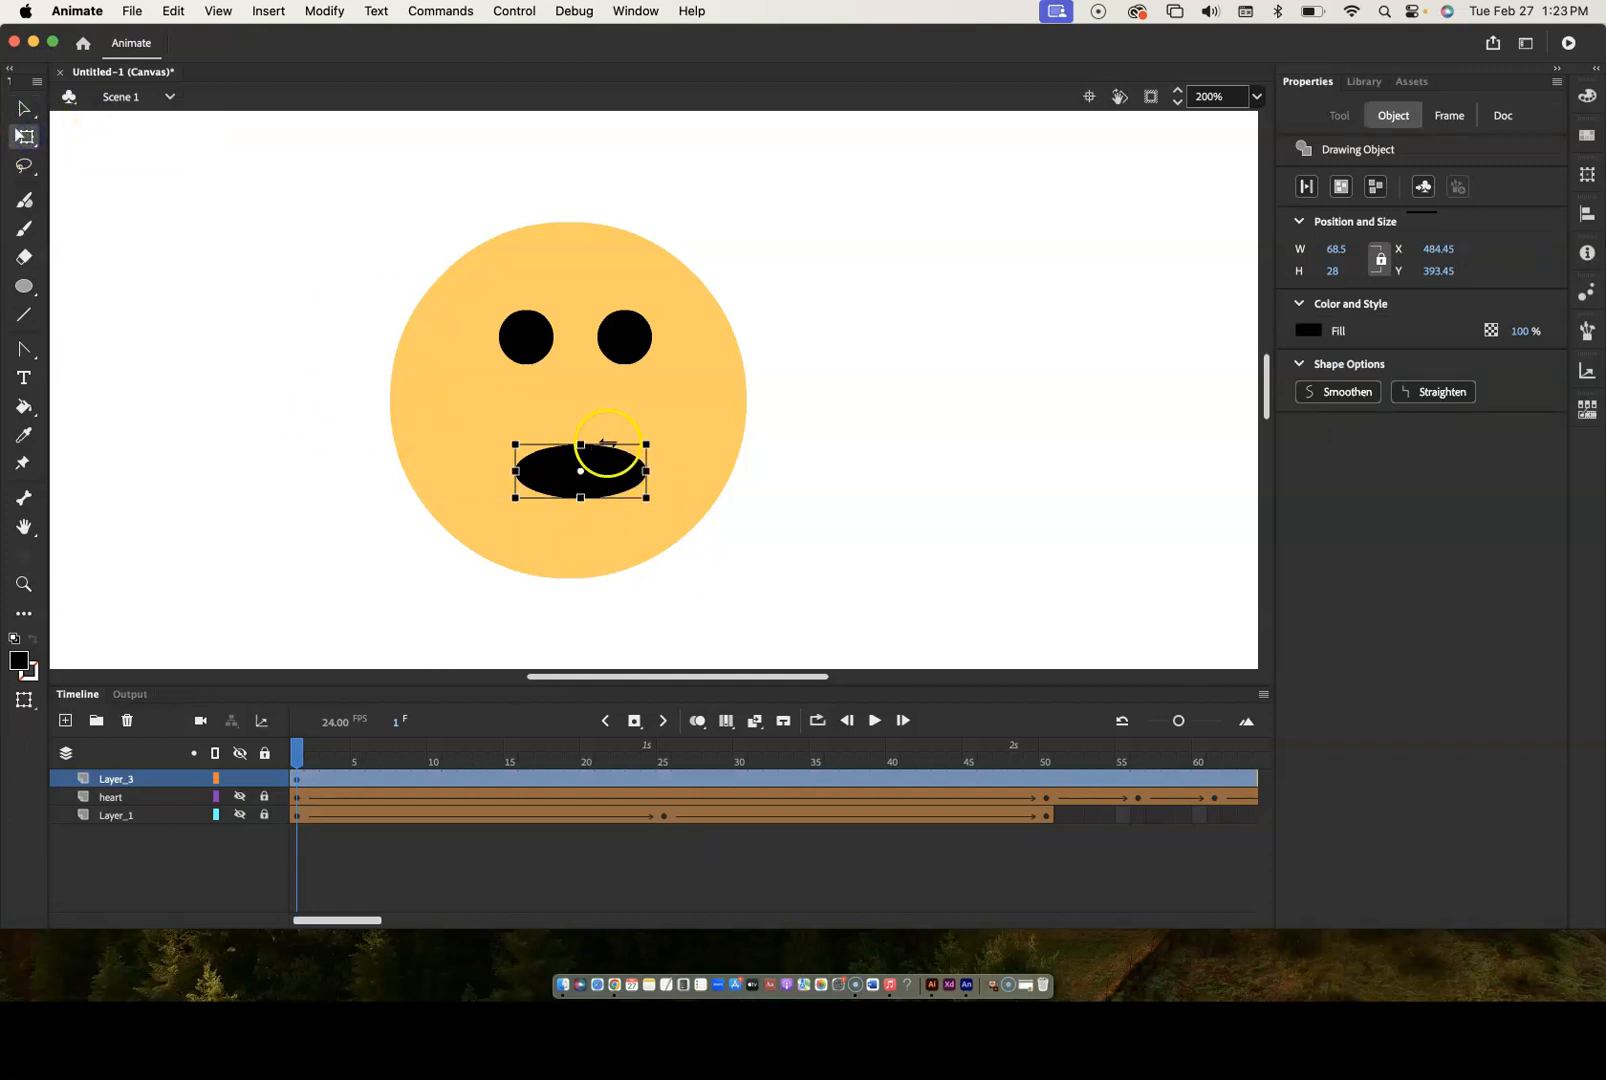
drag(648, 470, 613, 470)
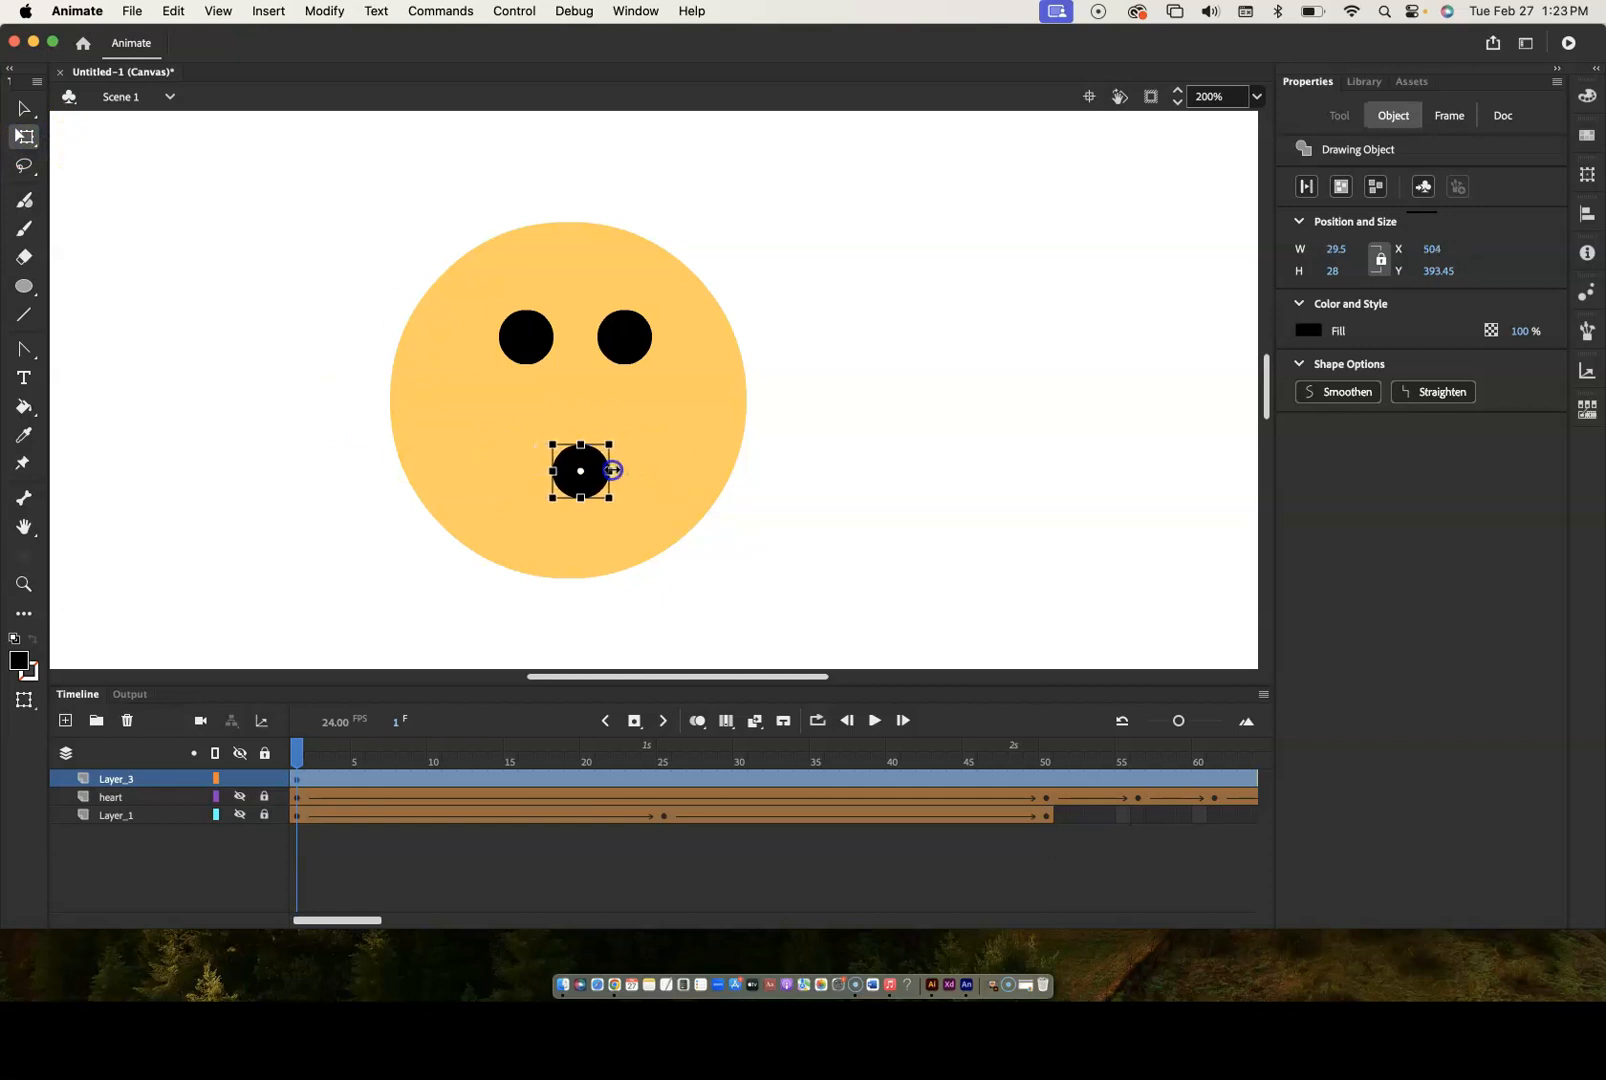
drag(605, 472, 590, 475)
- Lower both eyes to about Y 336 and shift the left one outward so they sit evenly above the mouth
drag(545, 338, 522, 358)
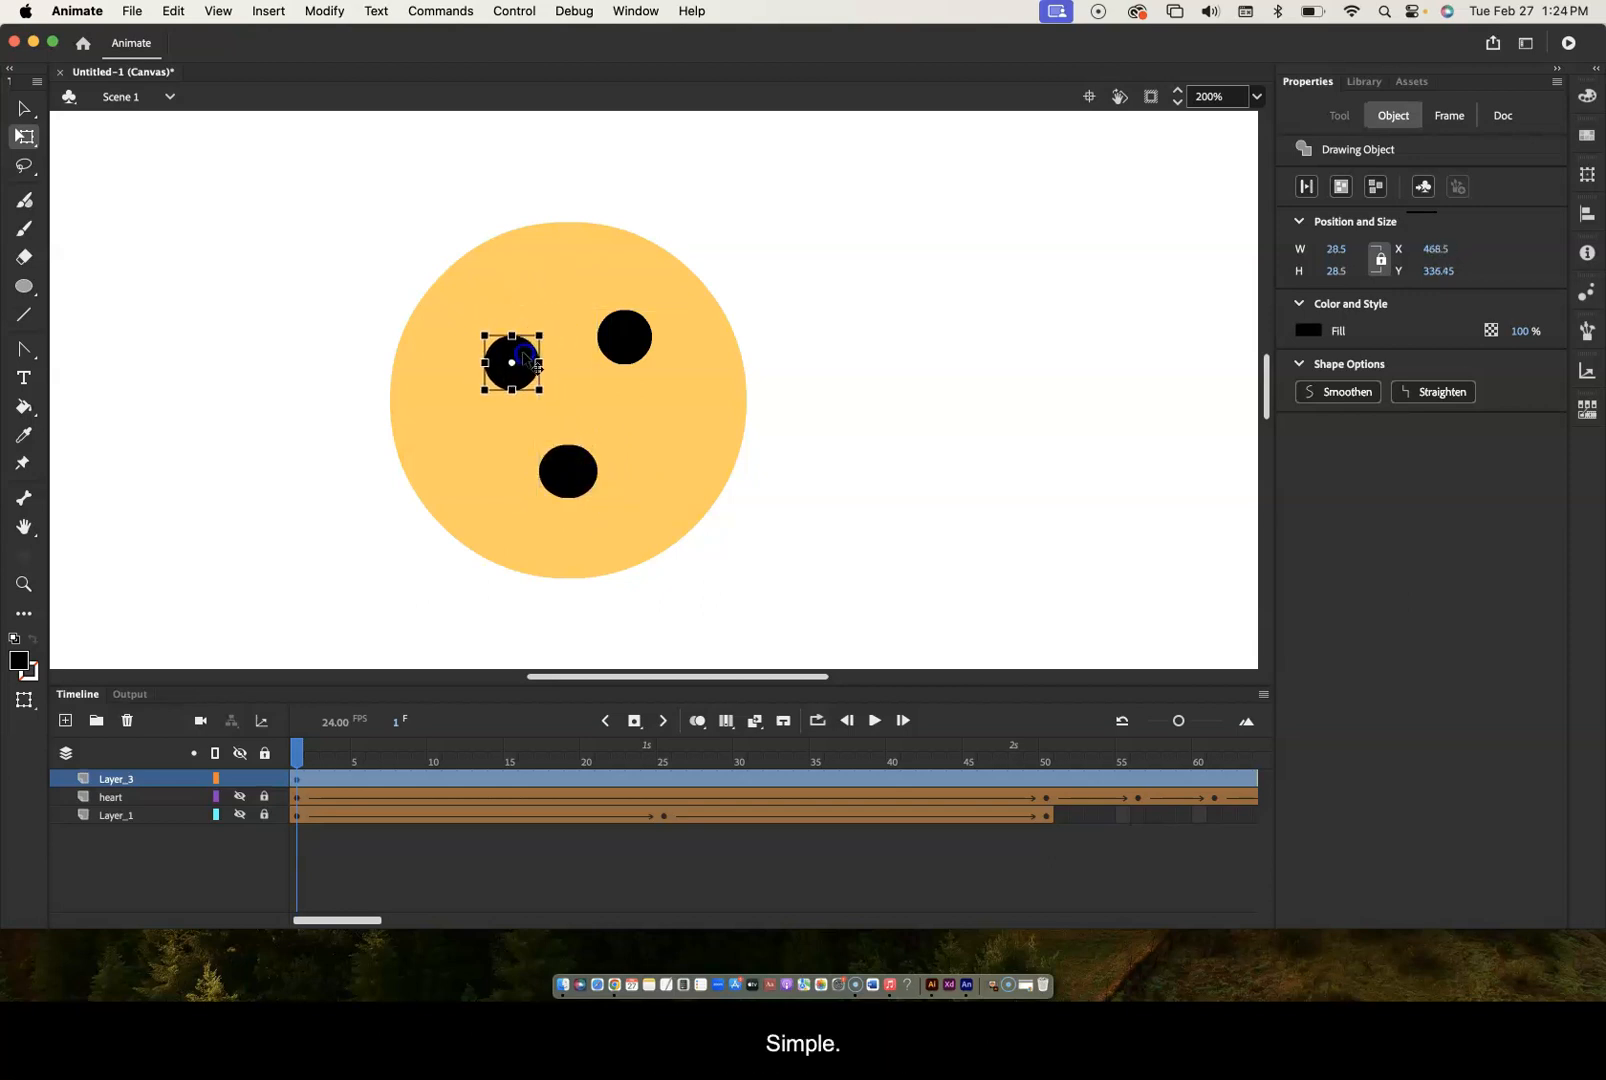
drag(650, 329, 648, 358)
click(792, 294)
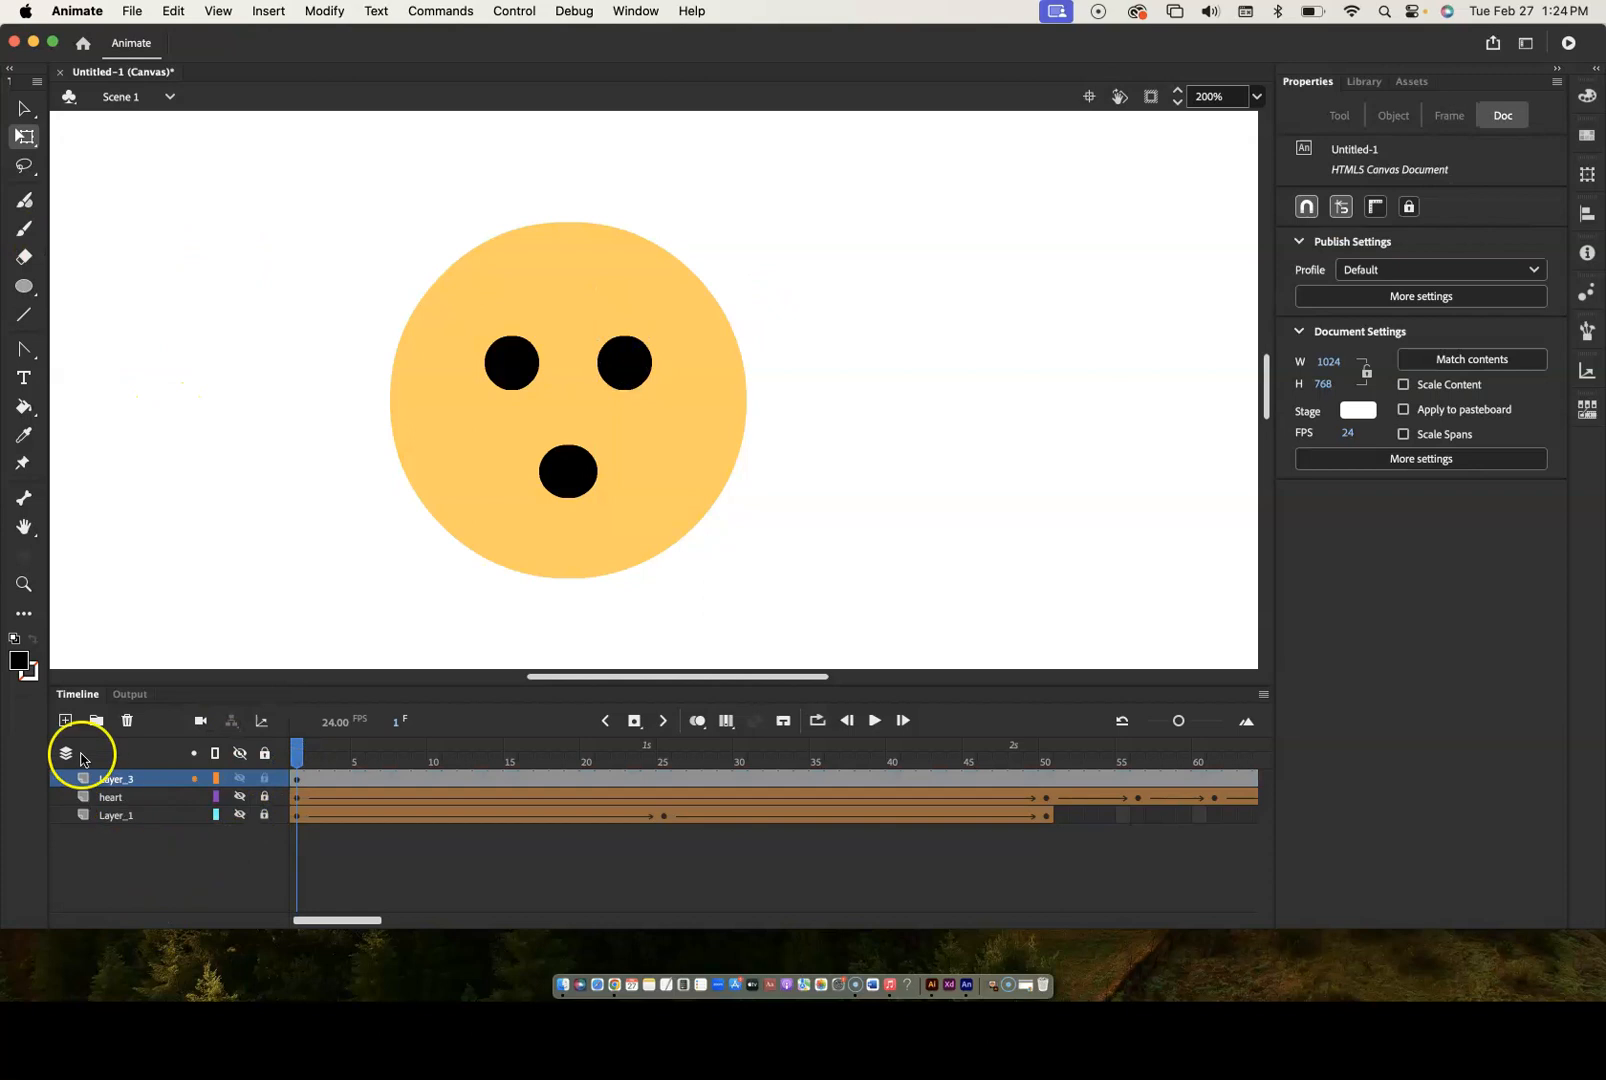
- Add a new layer above the face layer and name it eye_brows
click(66, 720)
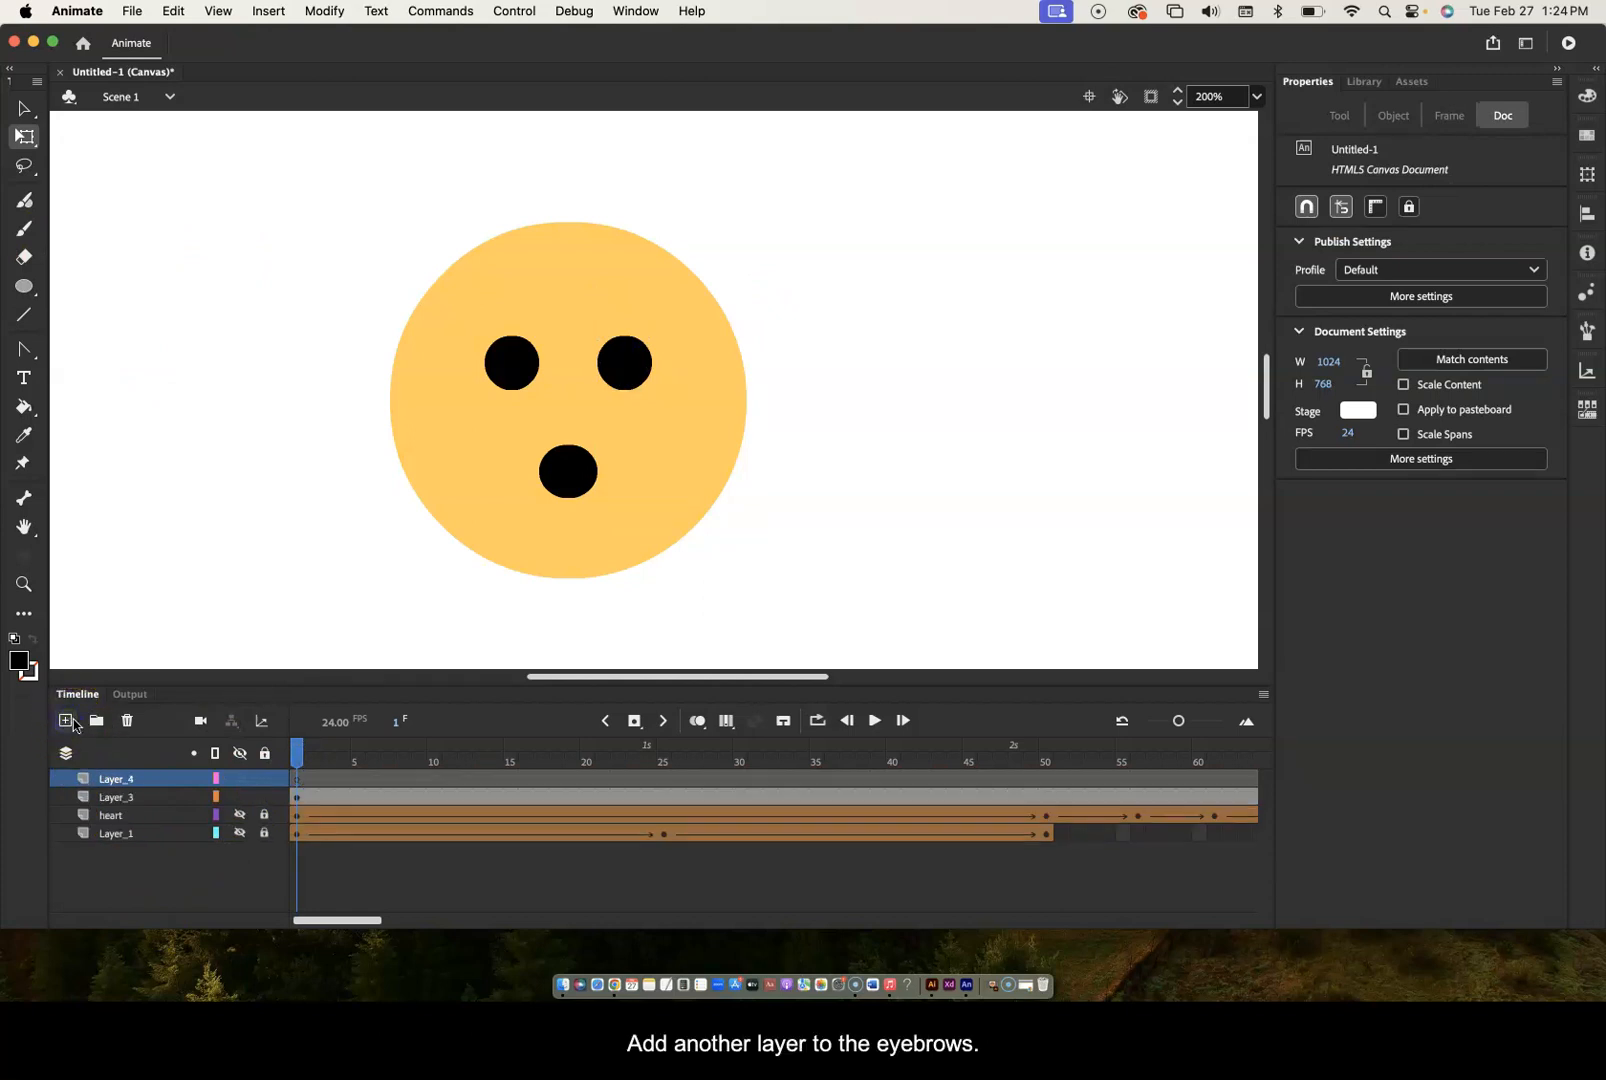
double_click(114, 778)
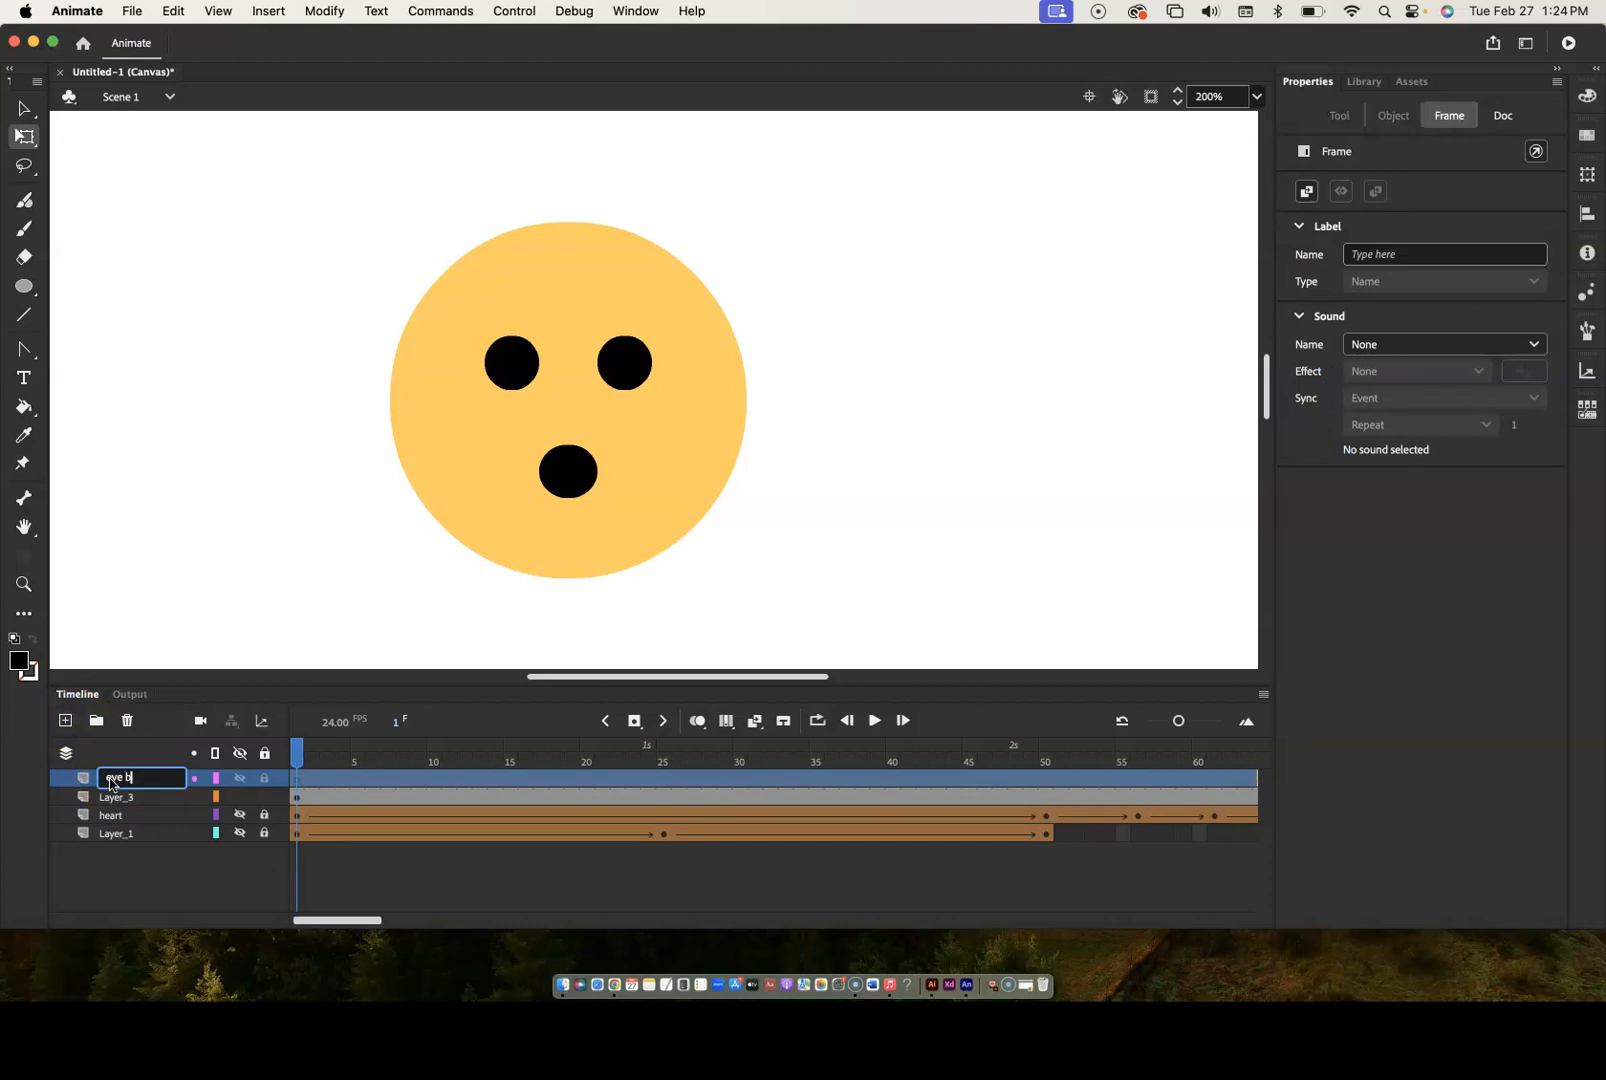
text(eye brows)
key(Return)
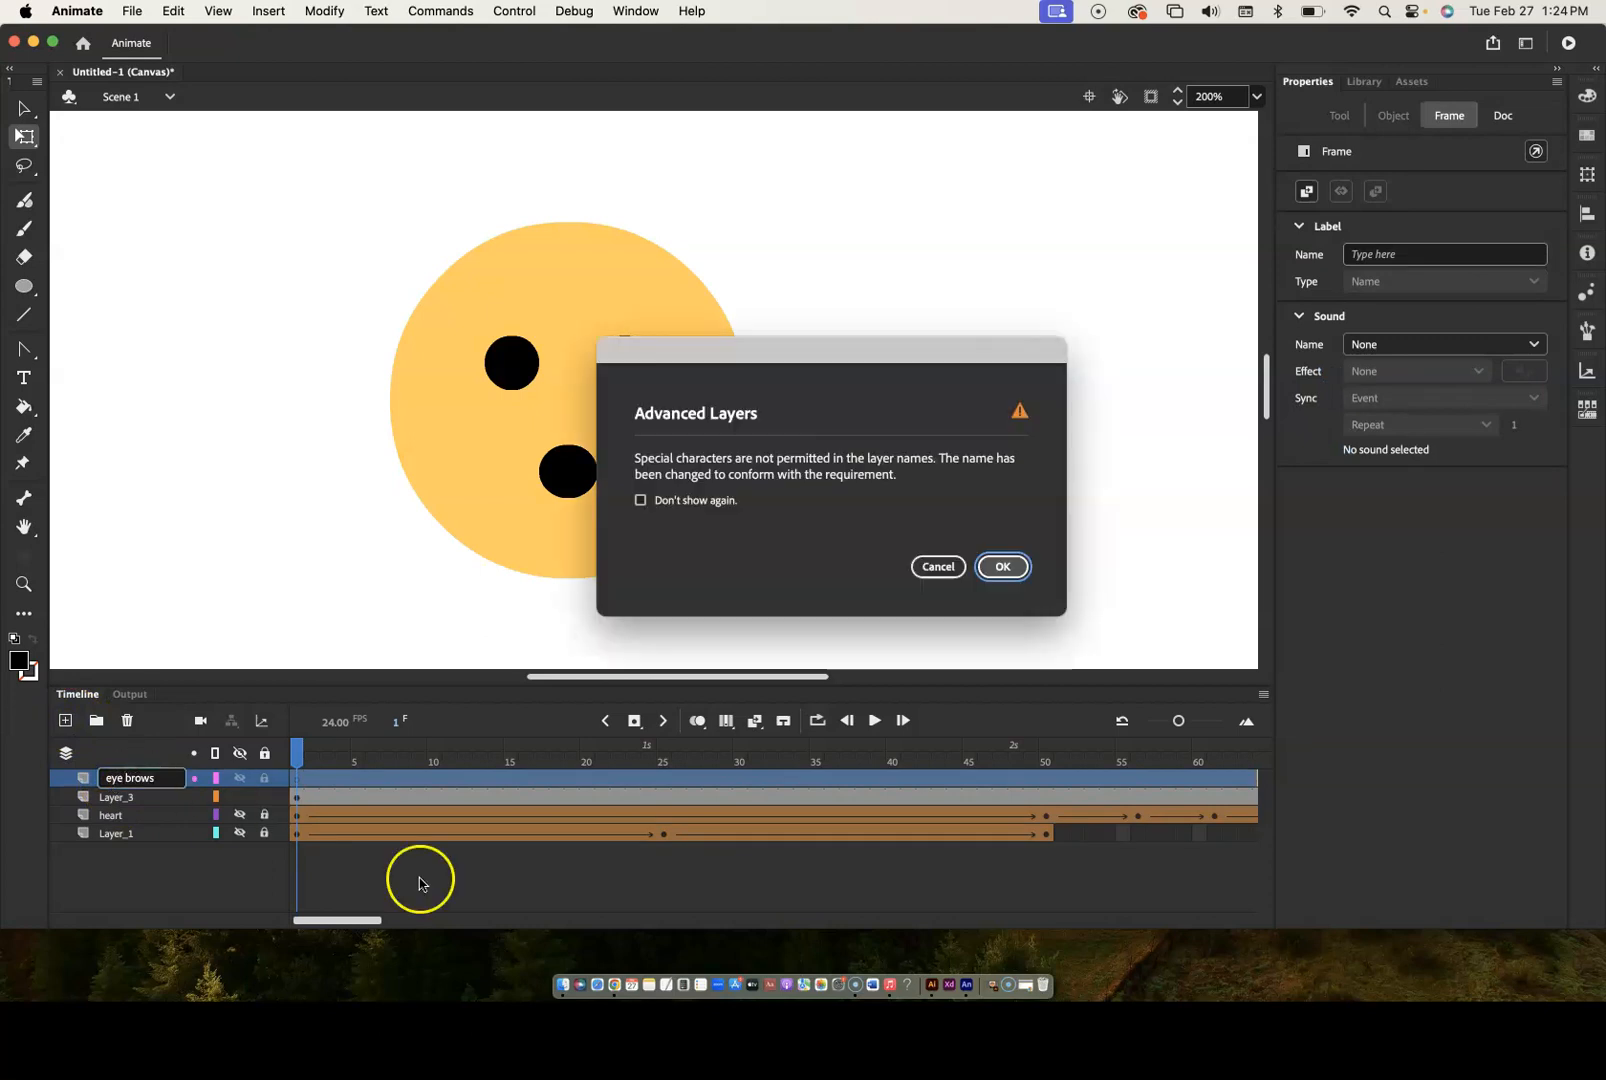
click(1002, 566)
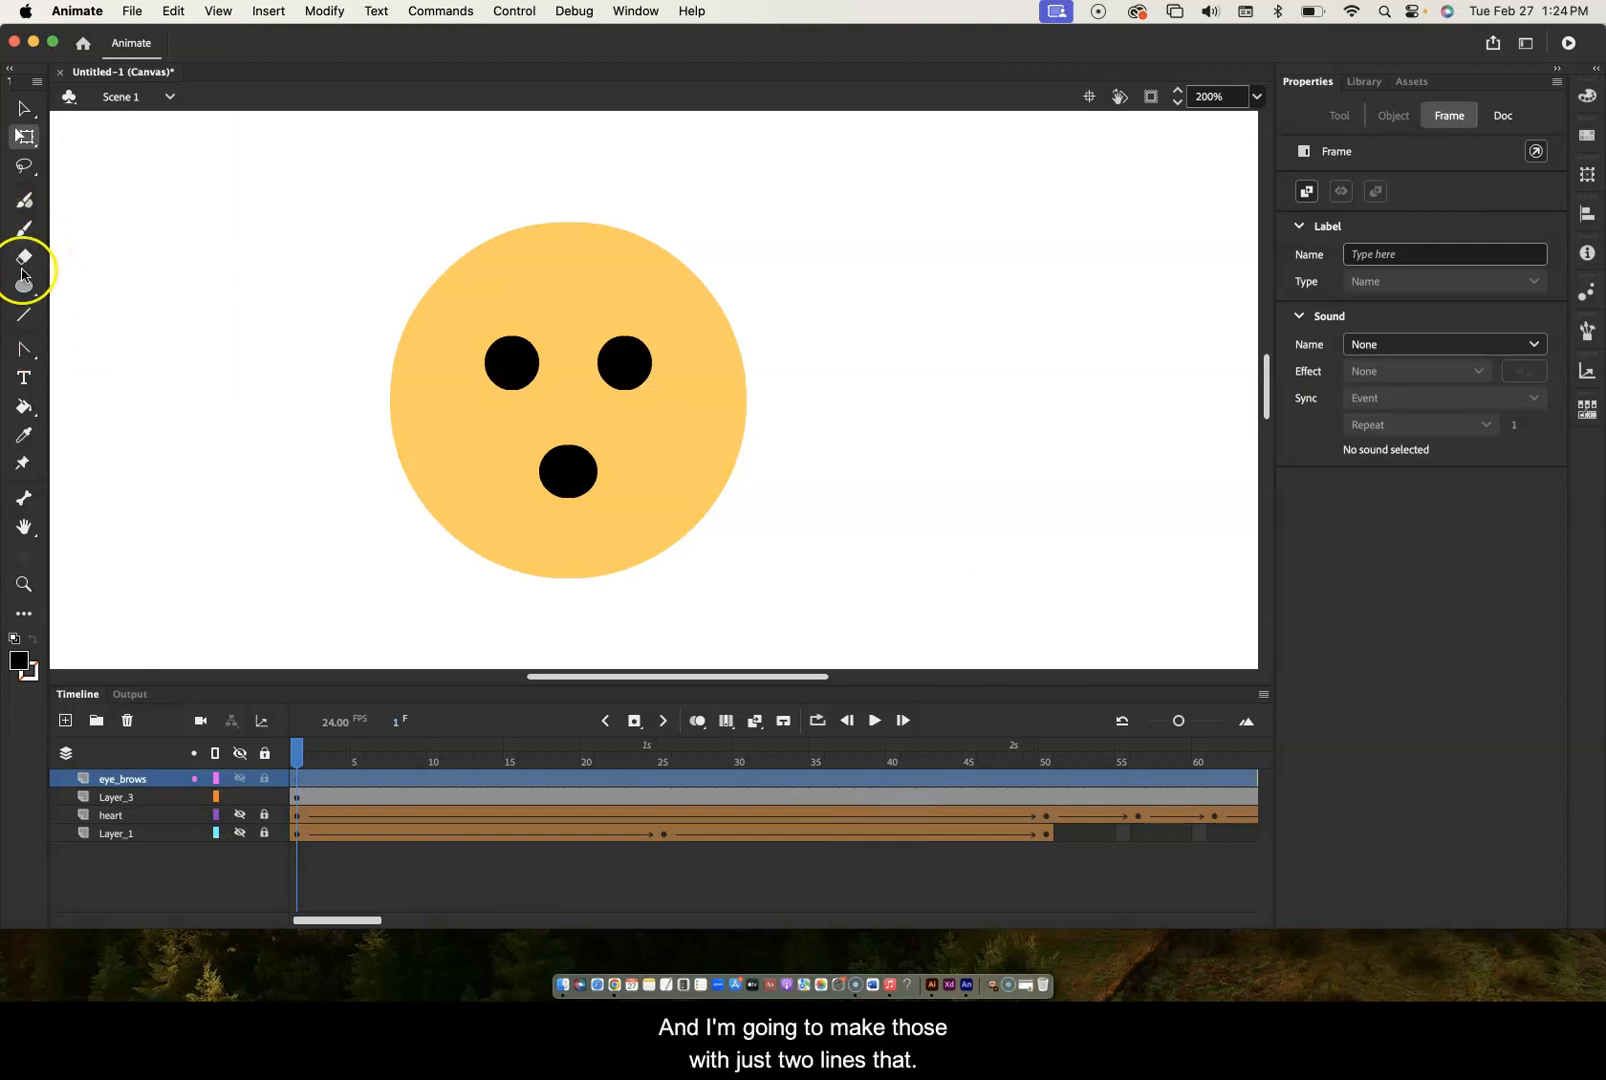
- Draw two black eyebrow lines slanting down toward the center above the eyes with the Line tool
click(23, 316)
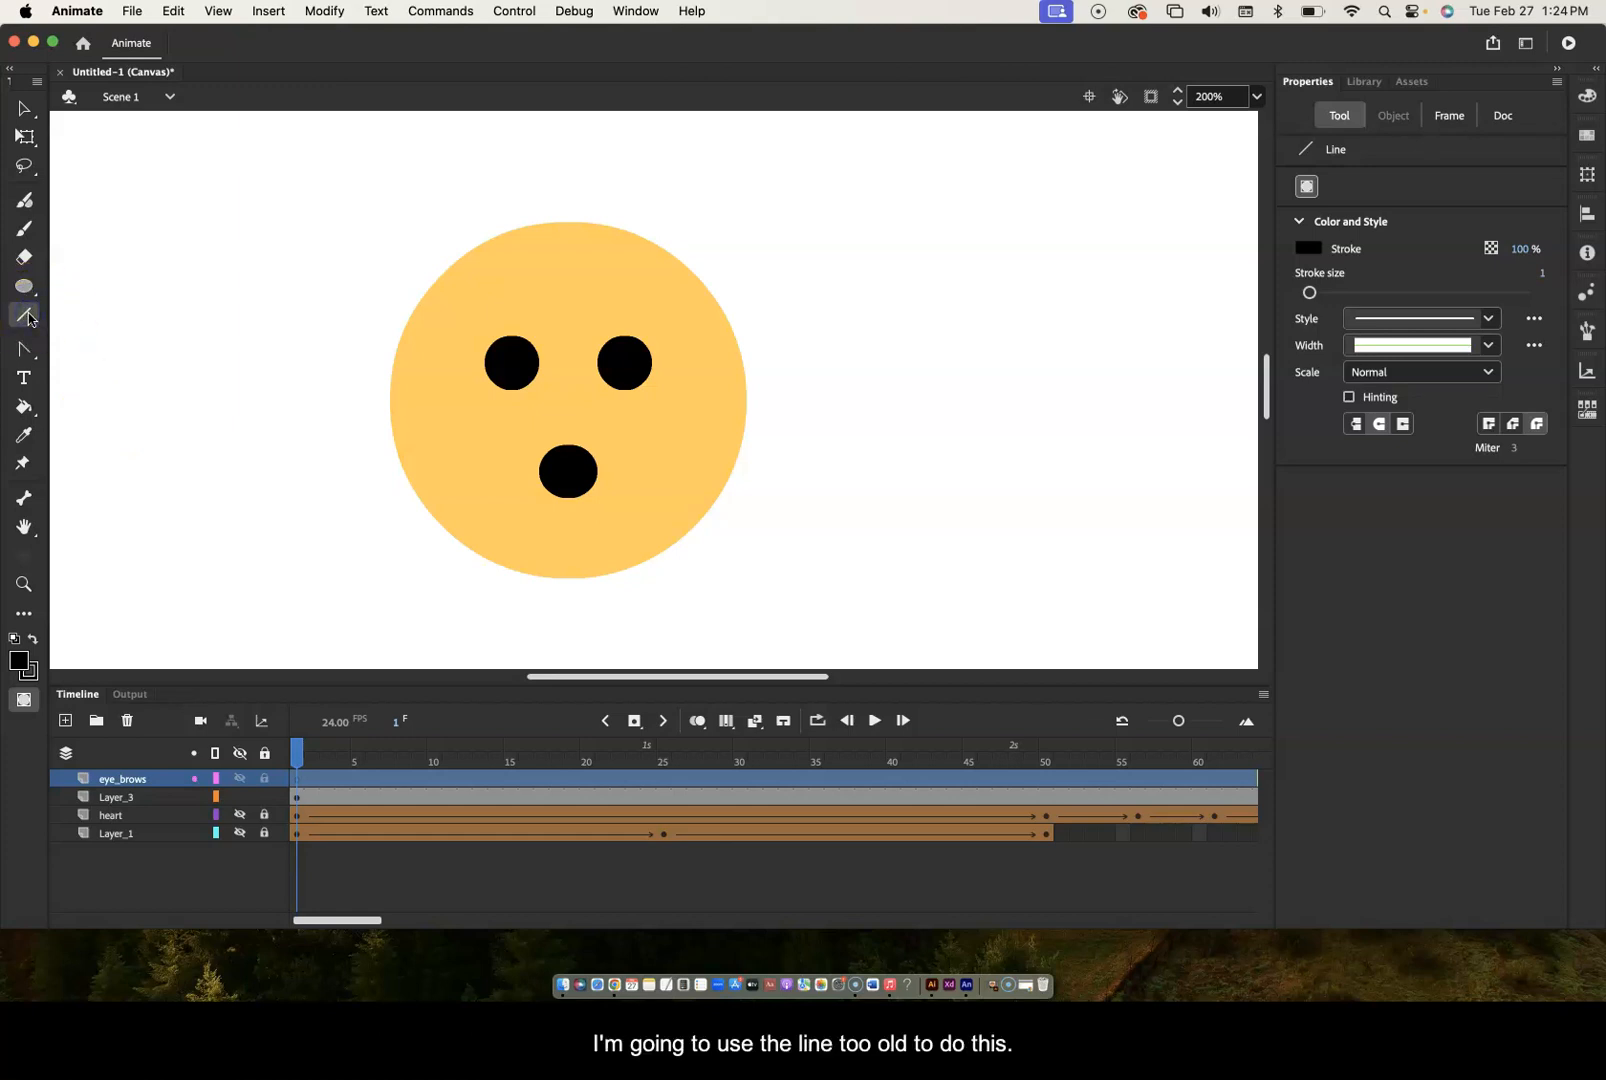
click(444, 427)
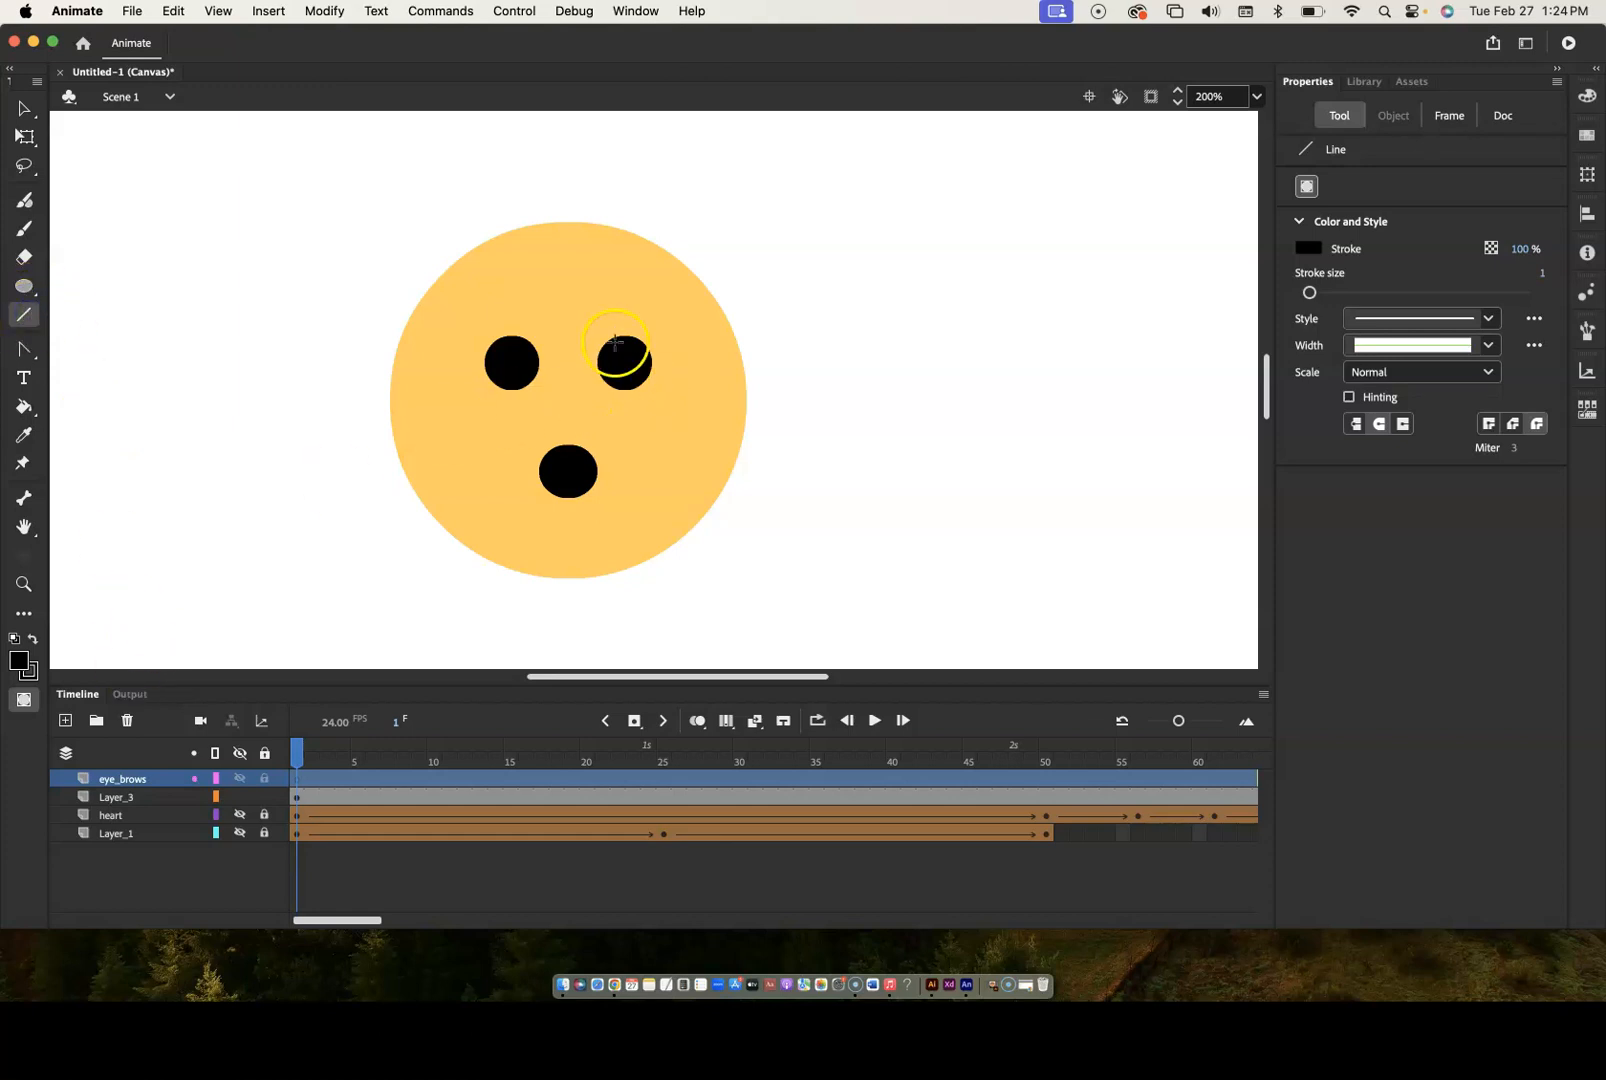
drag(580, 320, 624, 298)
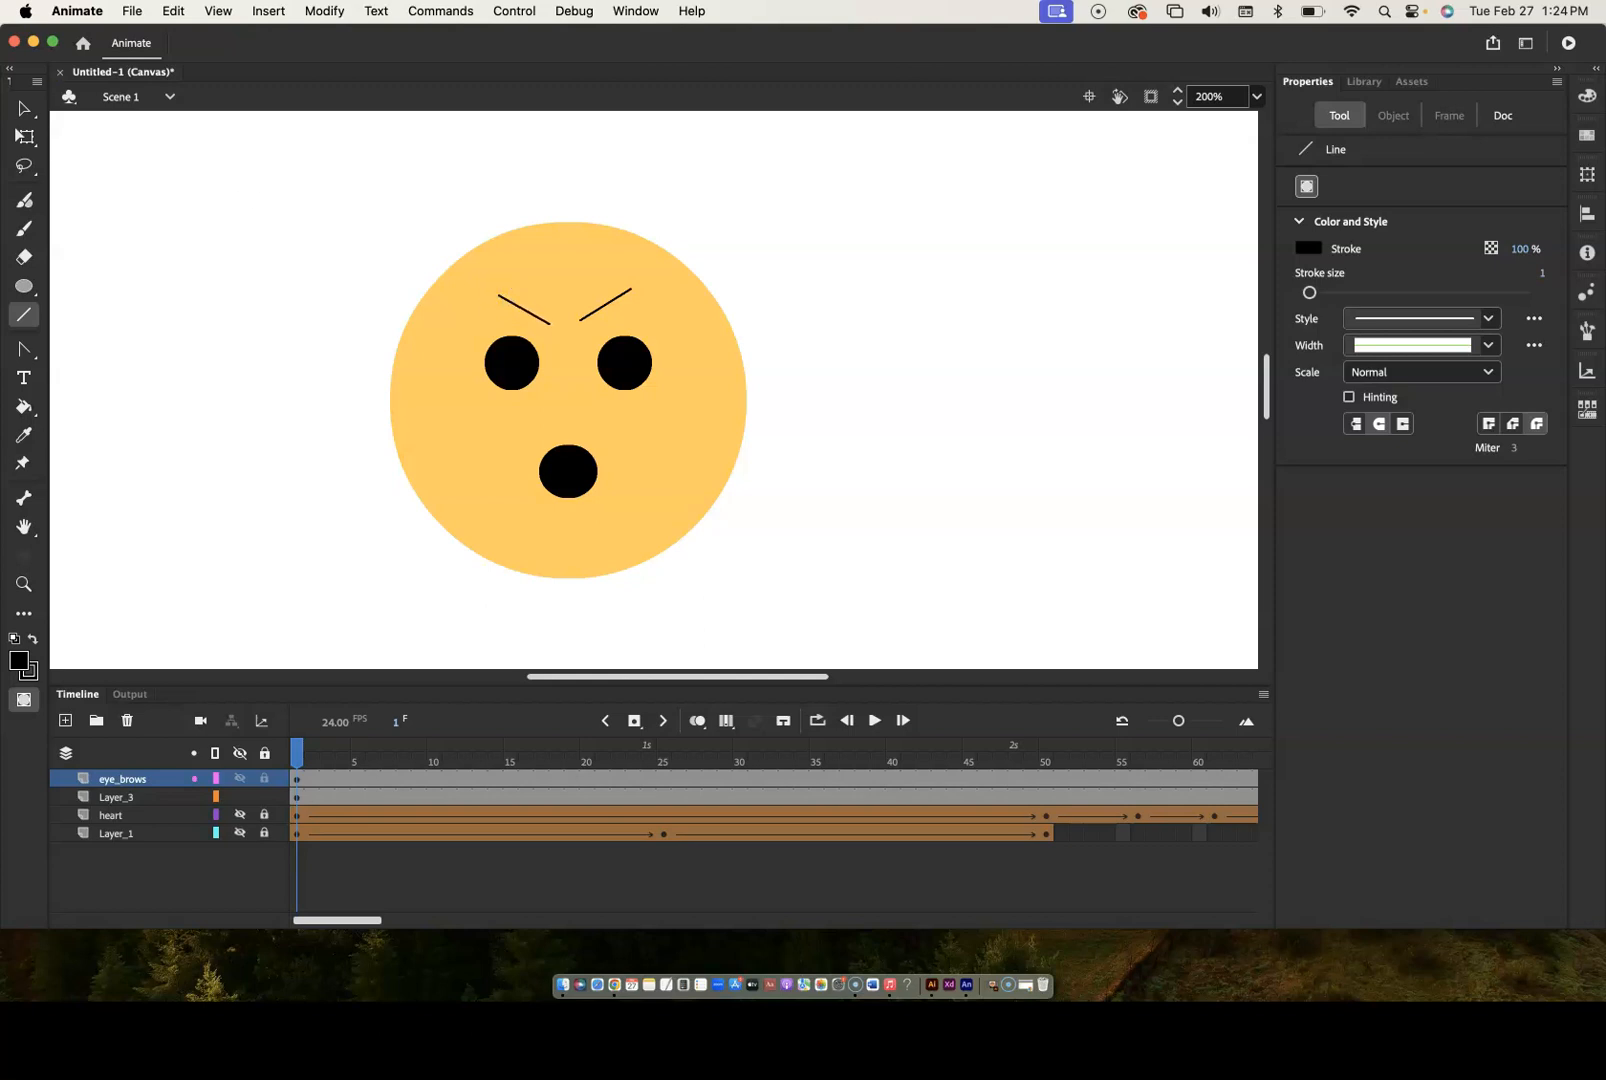
- Lower both eyebrows closer to the eyes, the left one to about Y 321 and the right one to about Y 320
click(24, 107)
click(520, 308)
drag(518, 316, 527, 303)
click(26, 107)
drag(26, 107, 72, 113)
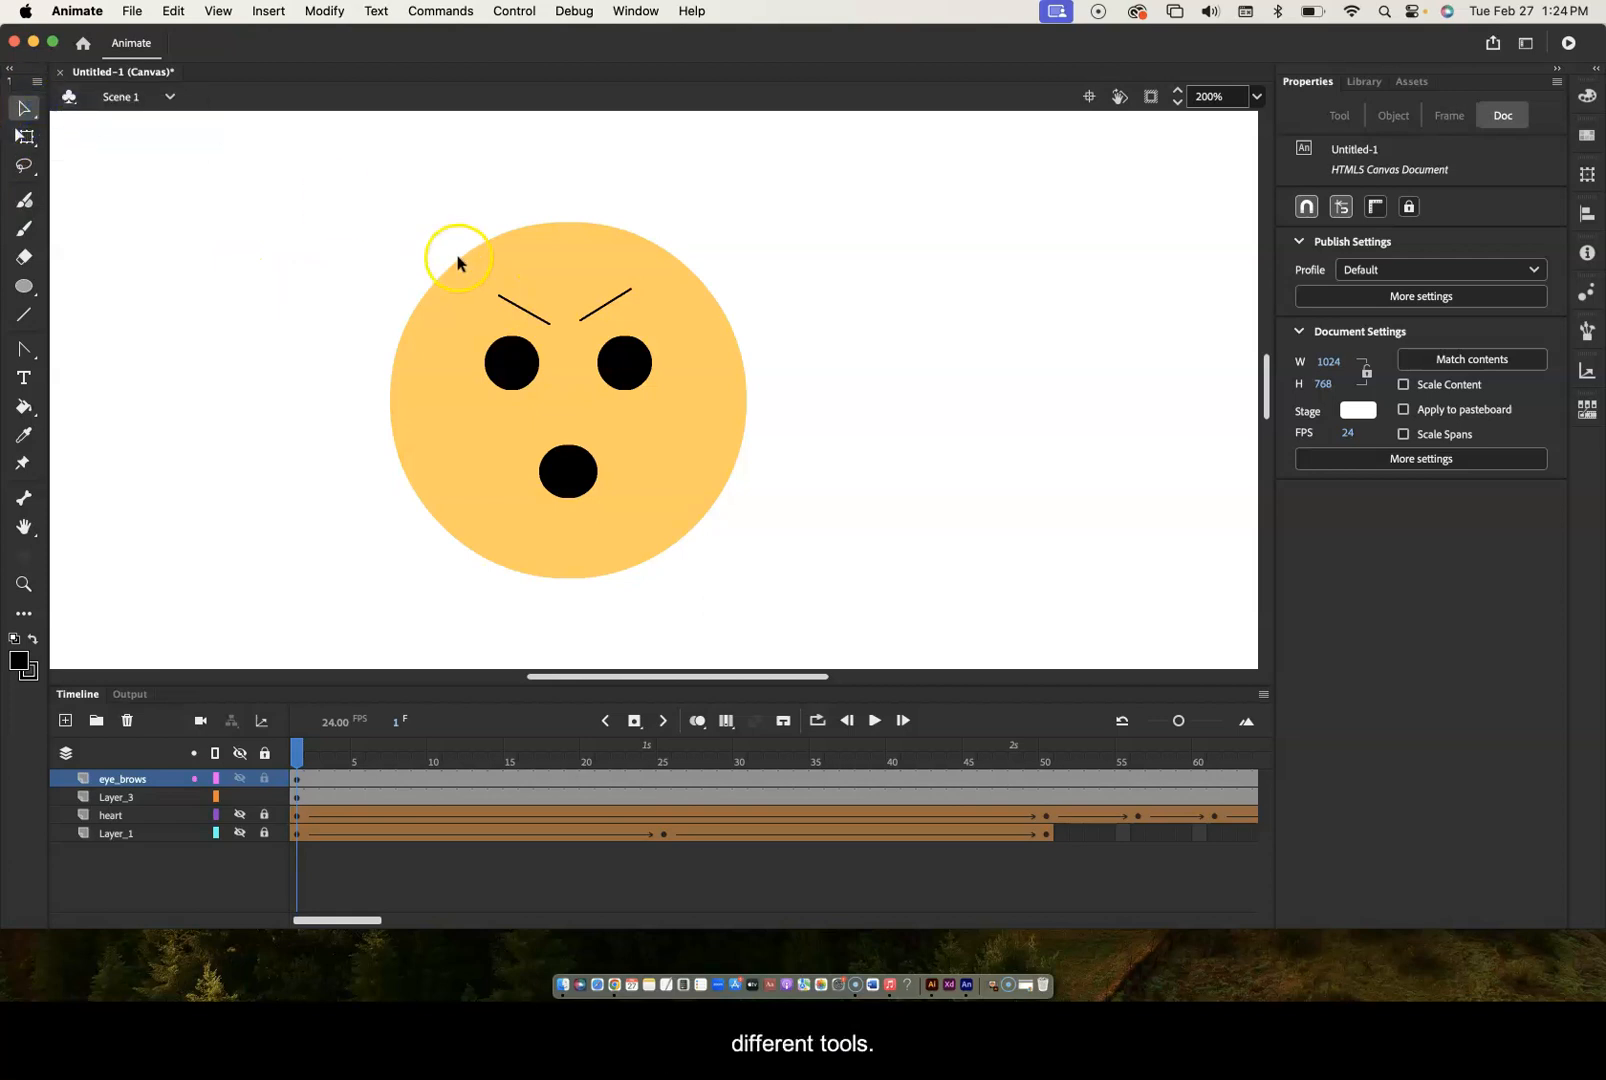
click(523, 309)
click(25, 137)
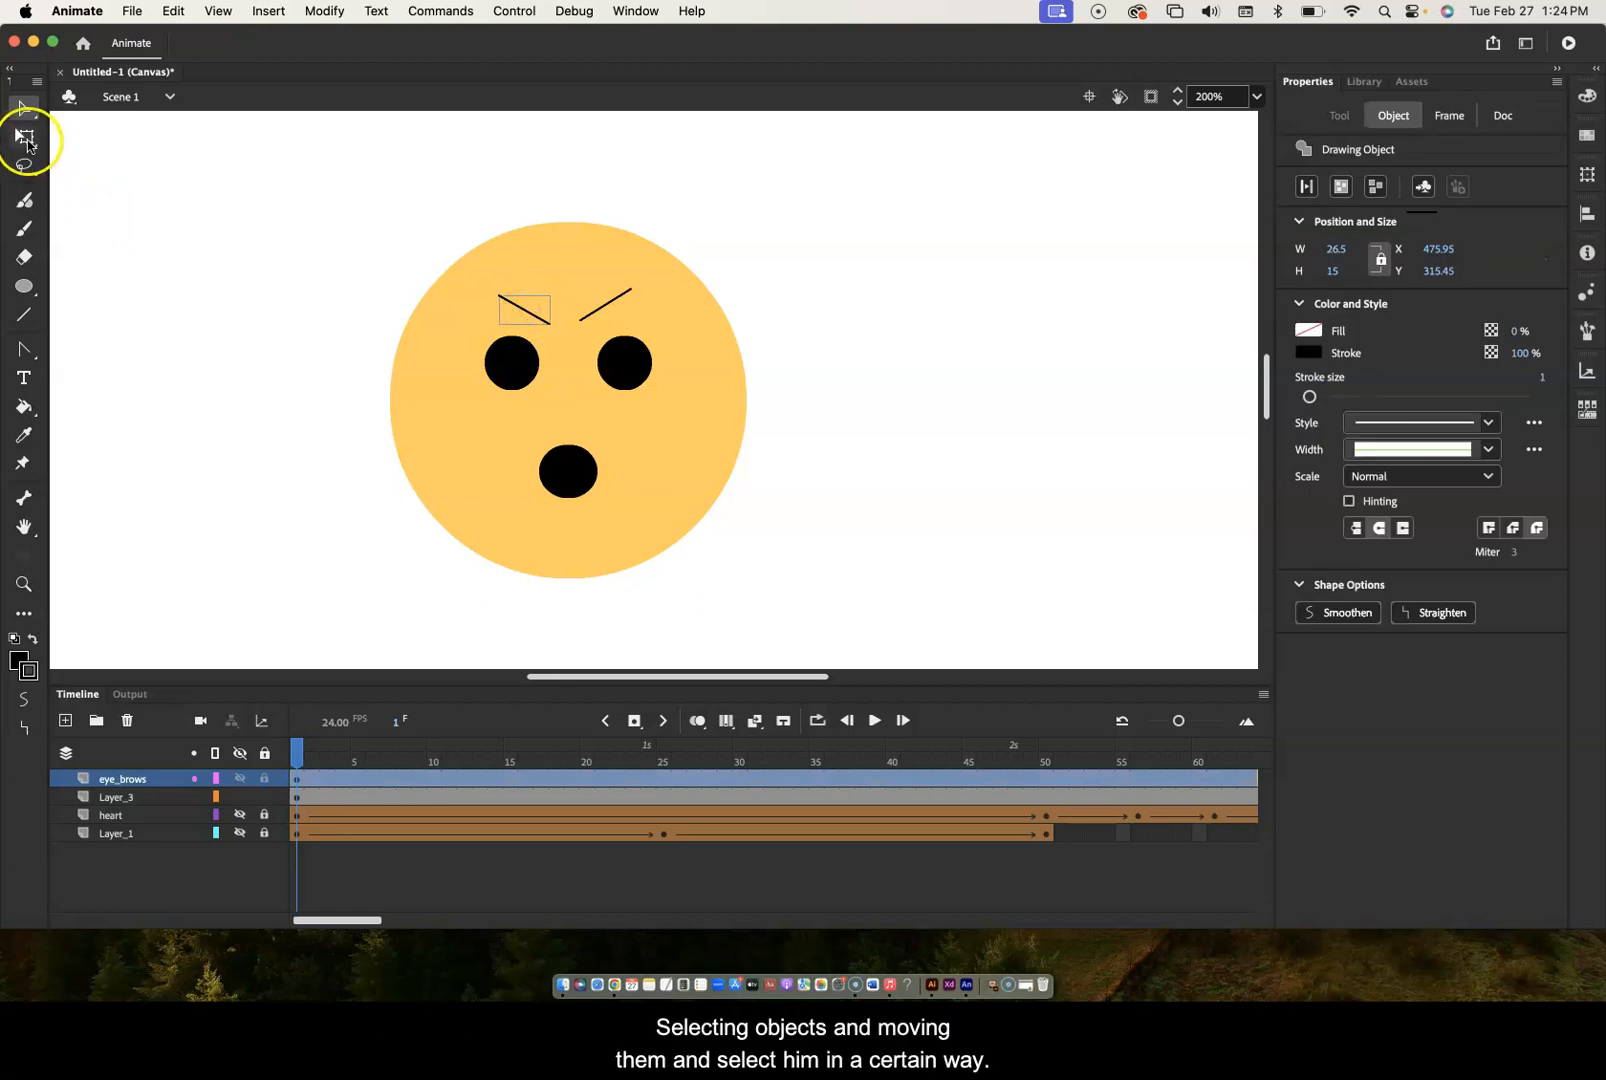
drag(513, 305, 520, 325)
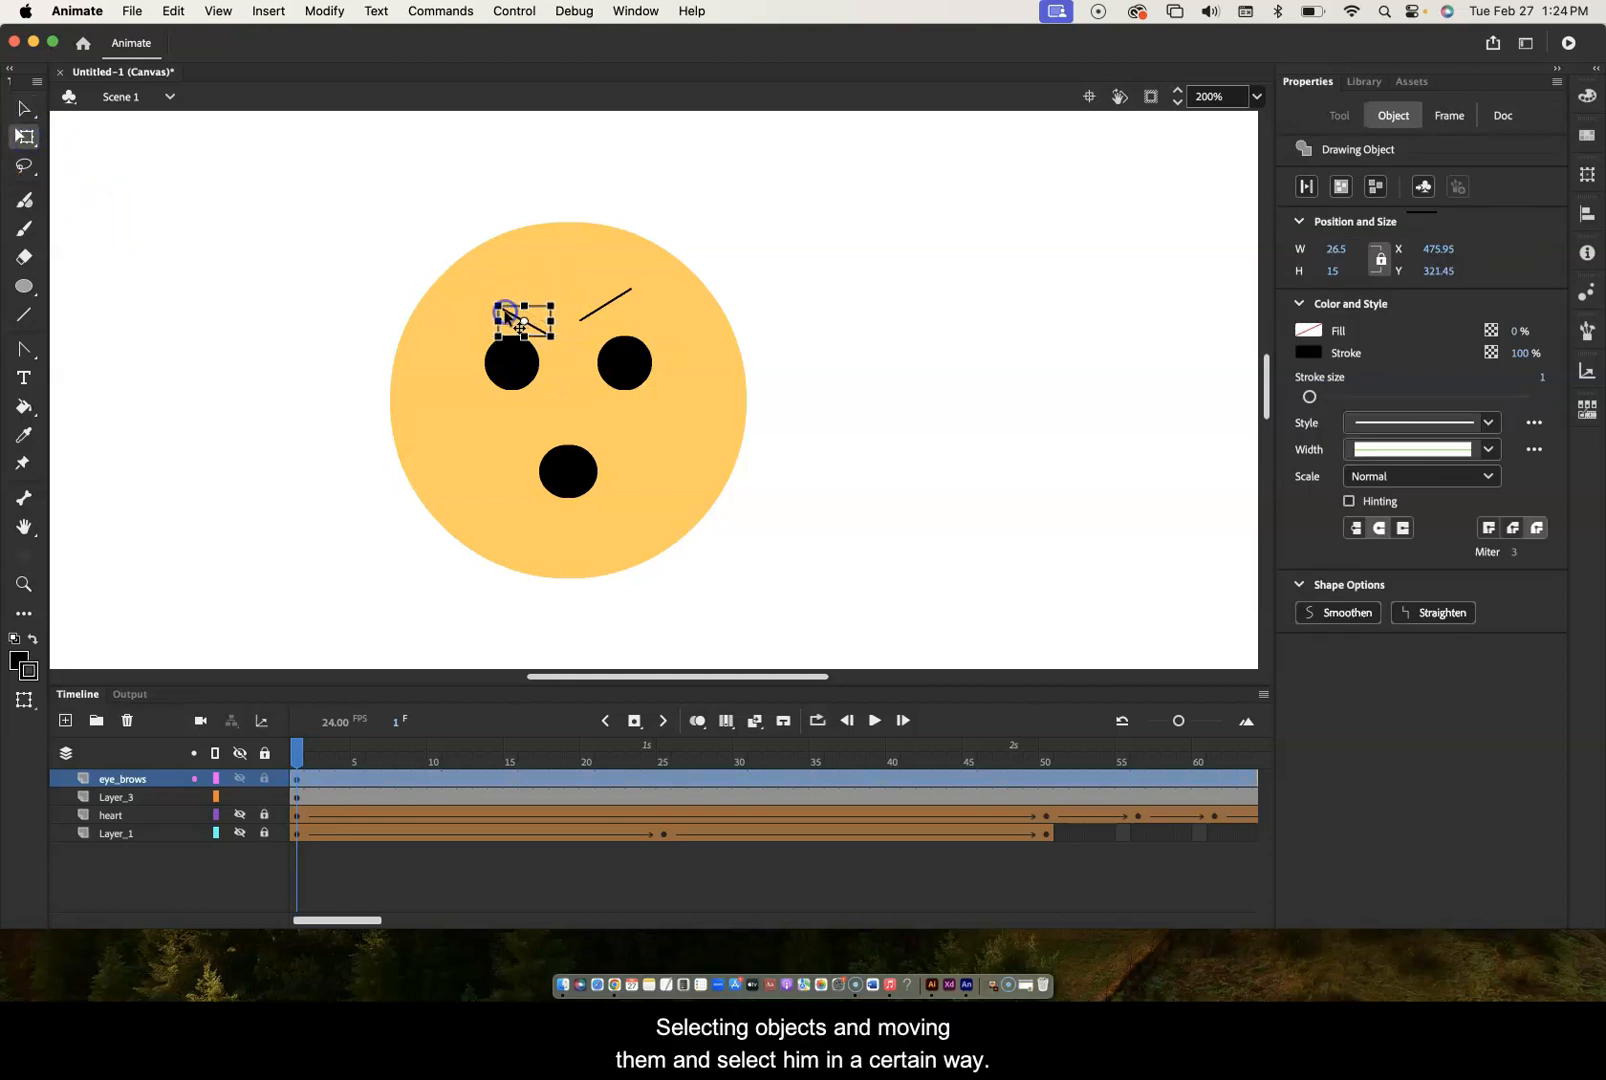
click(625, 301)
drag(625, 302, 628, 315)
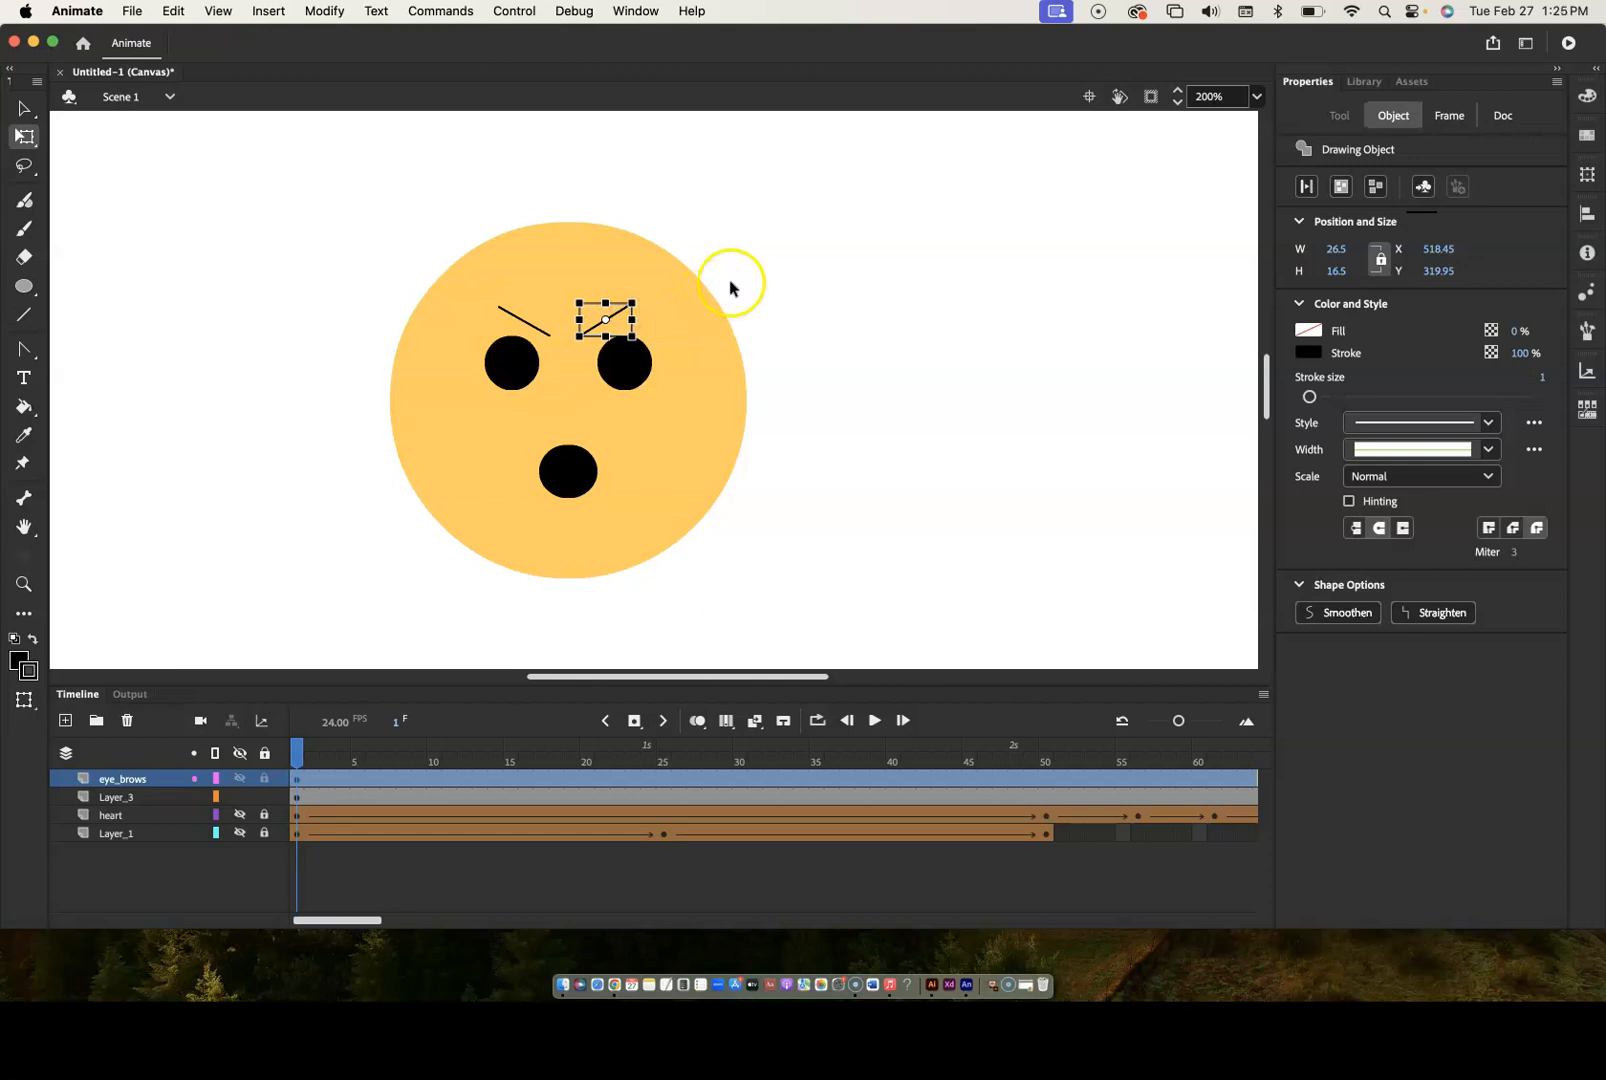
click(825, 247)
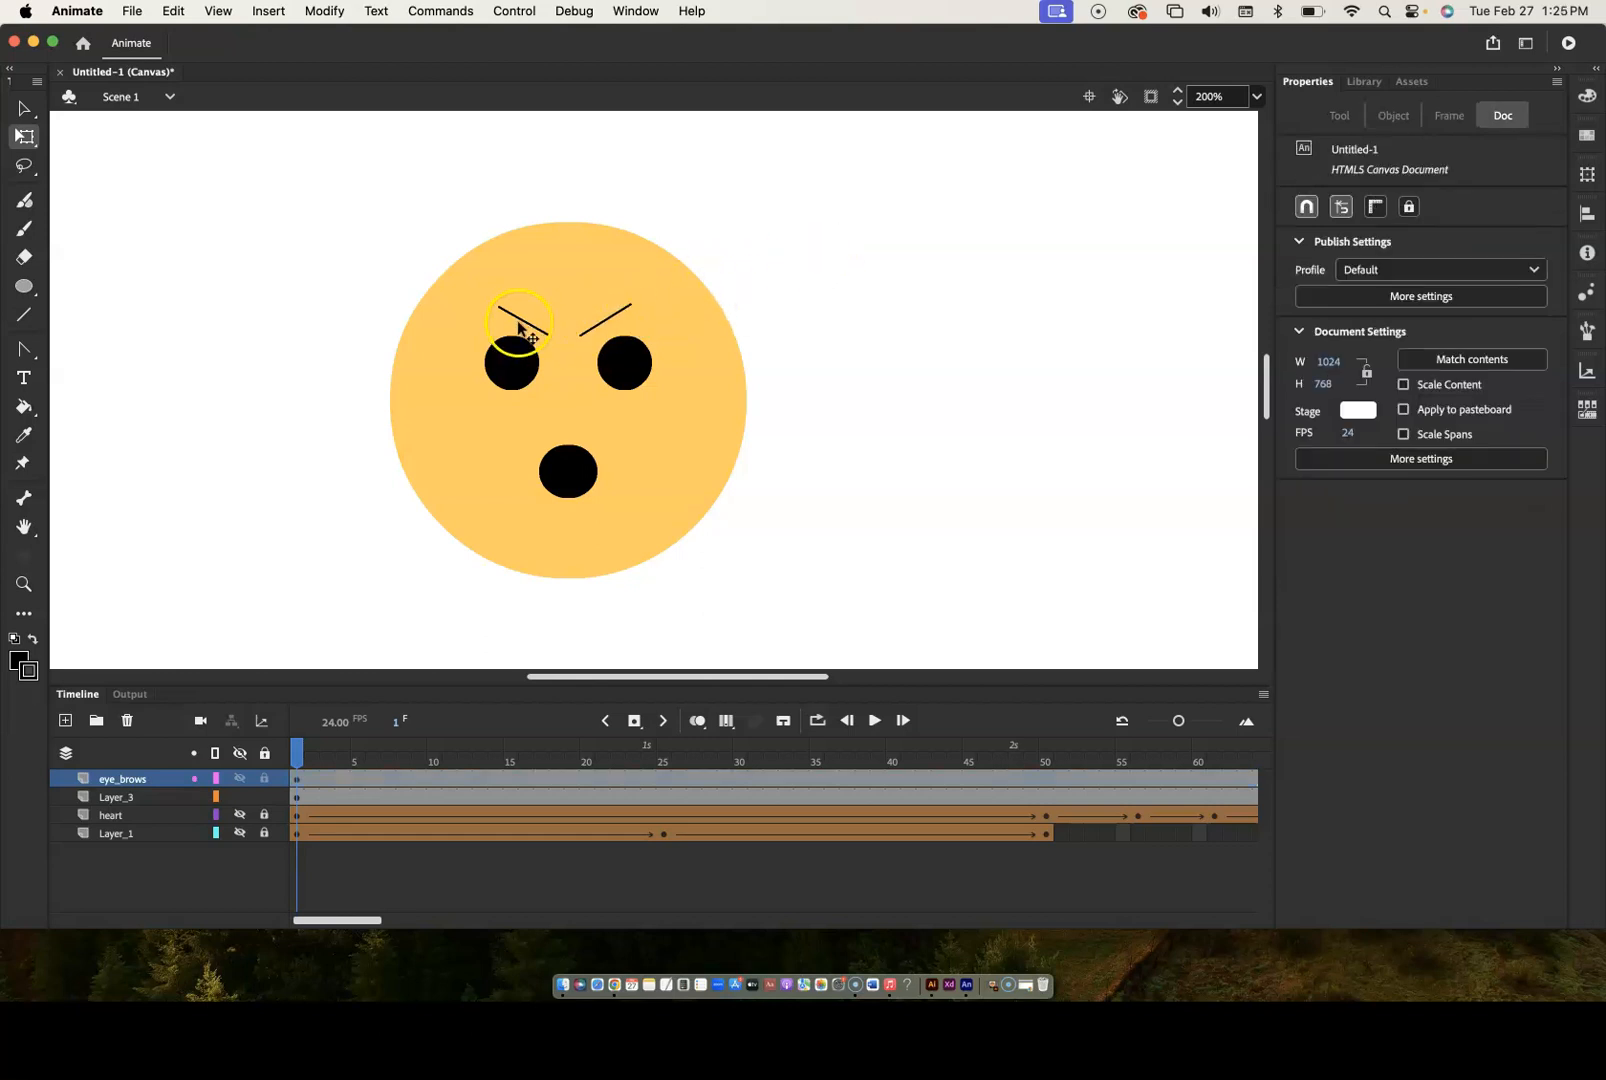
click(518, 322)
click(24, 110)
click(257, 248)
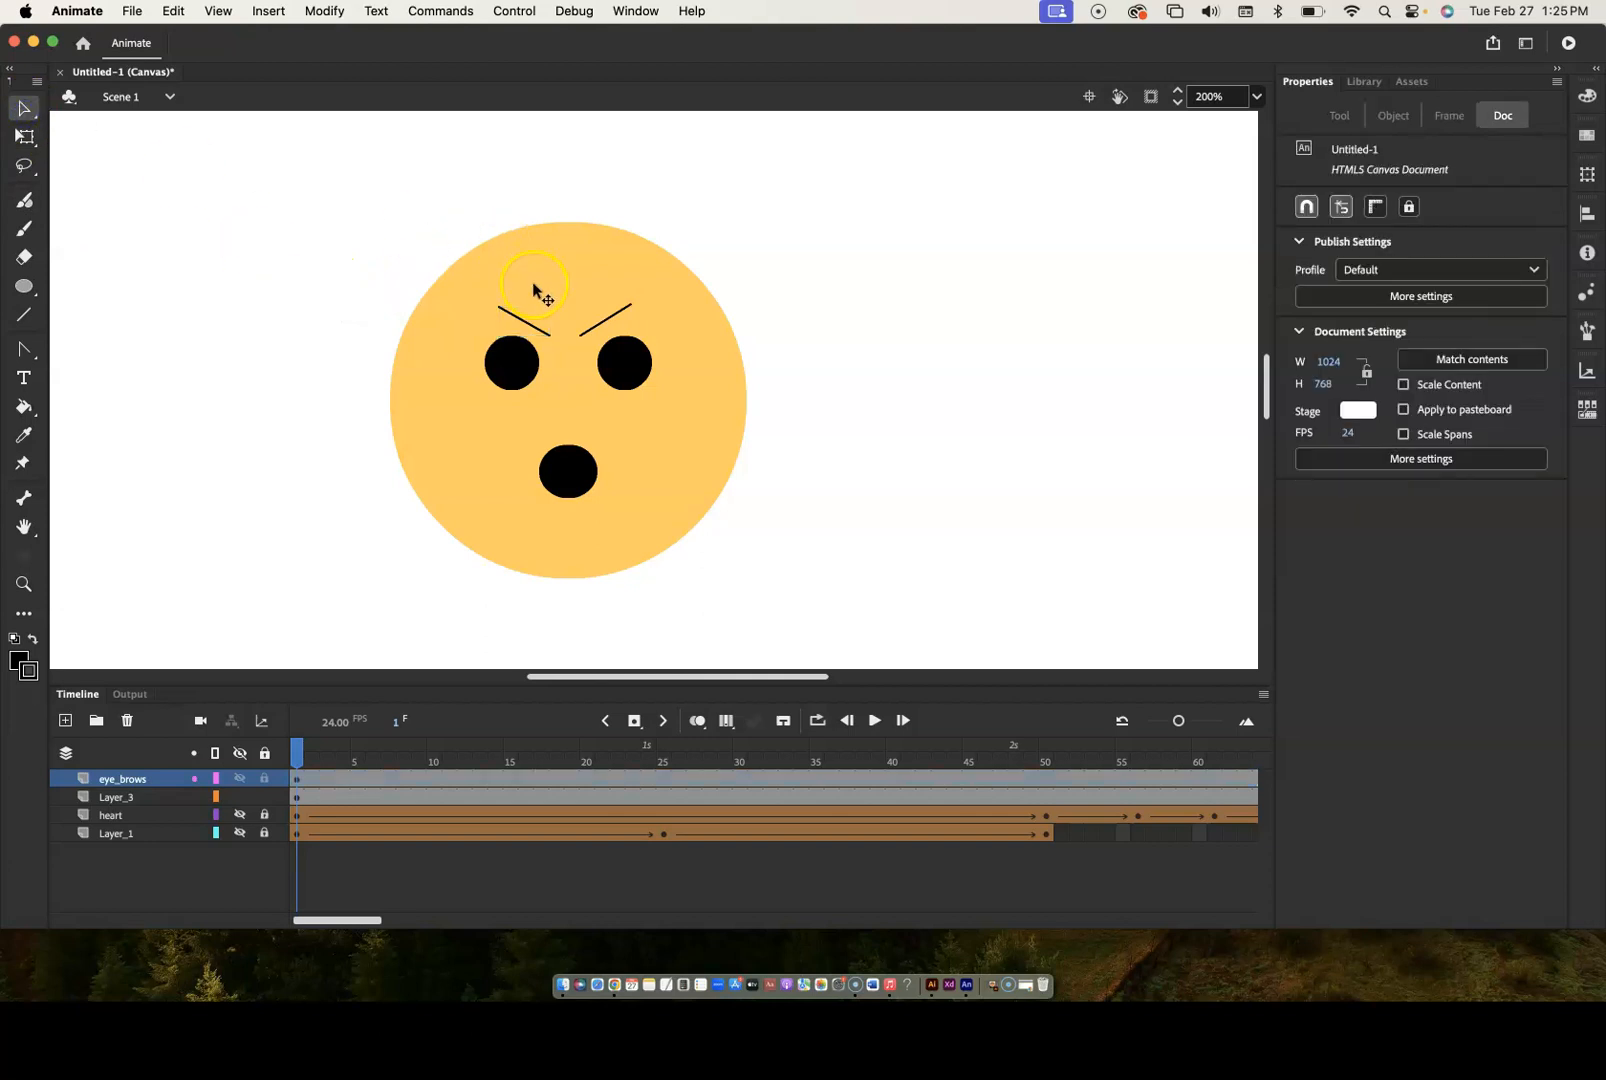
- Create shape tweens on the eye_brows layer and Layer_3 together
click(297, 758)
click(419, 795)
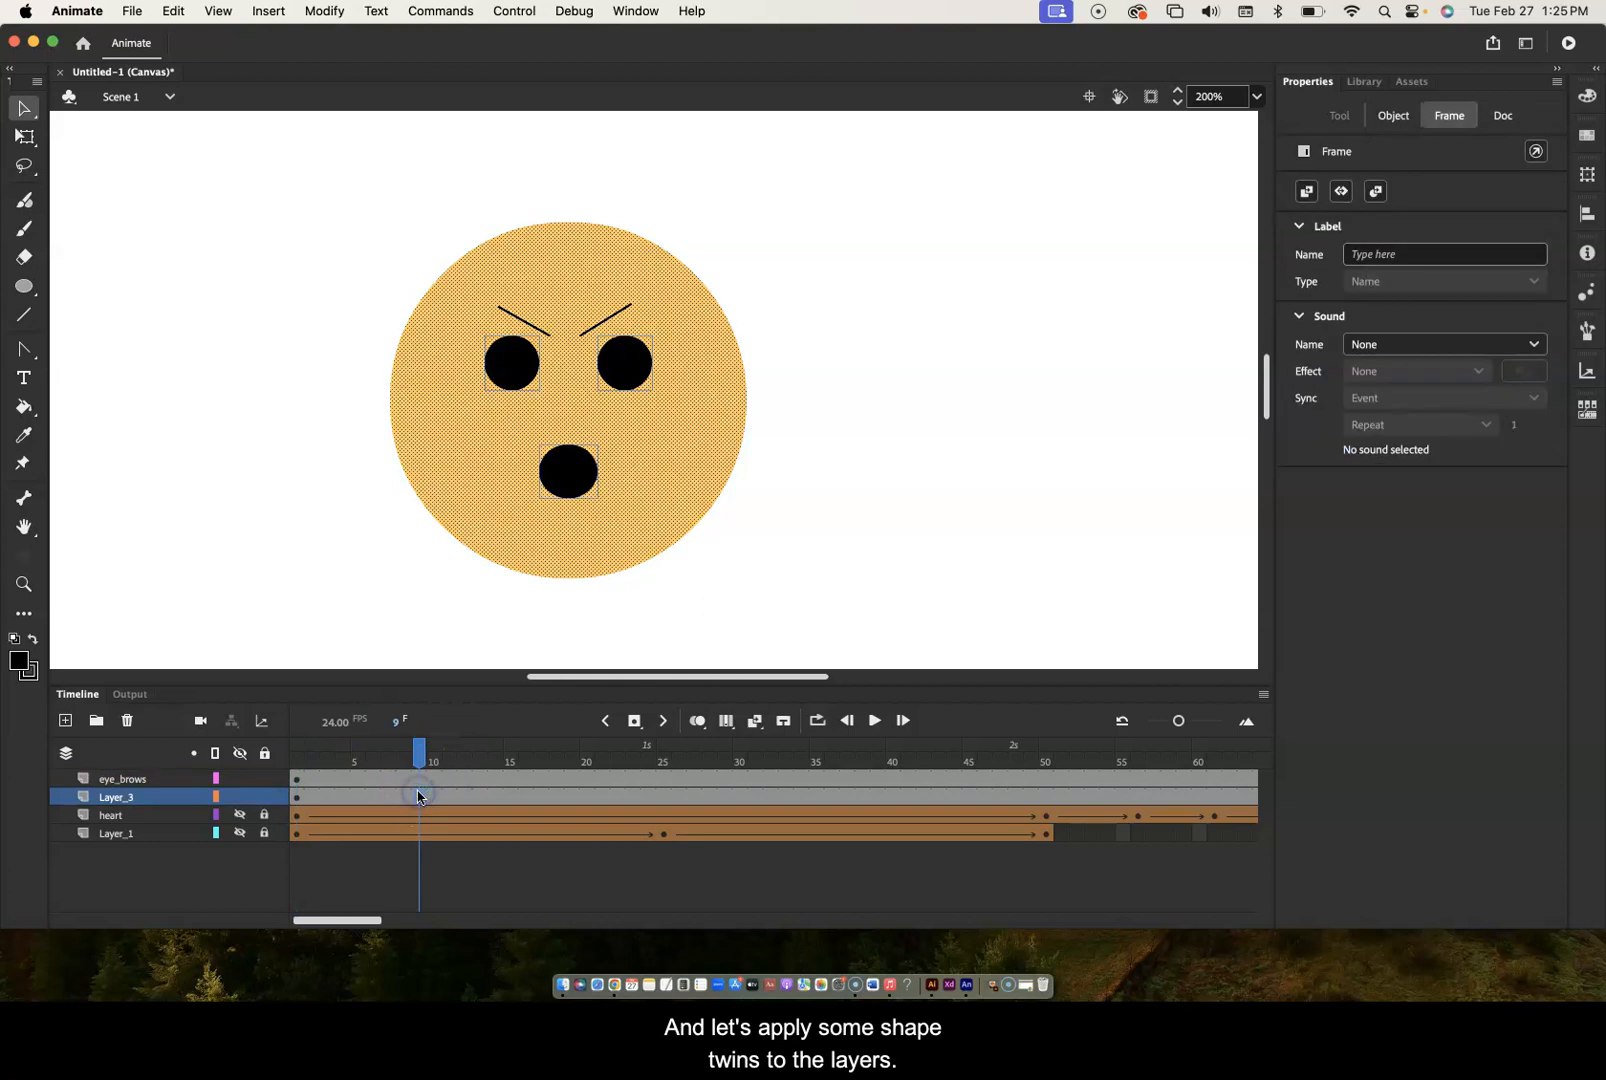
shift+click(546, 778)
drag(545, 783, 491, 800)
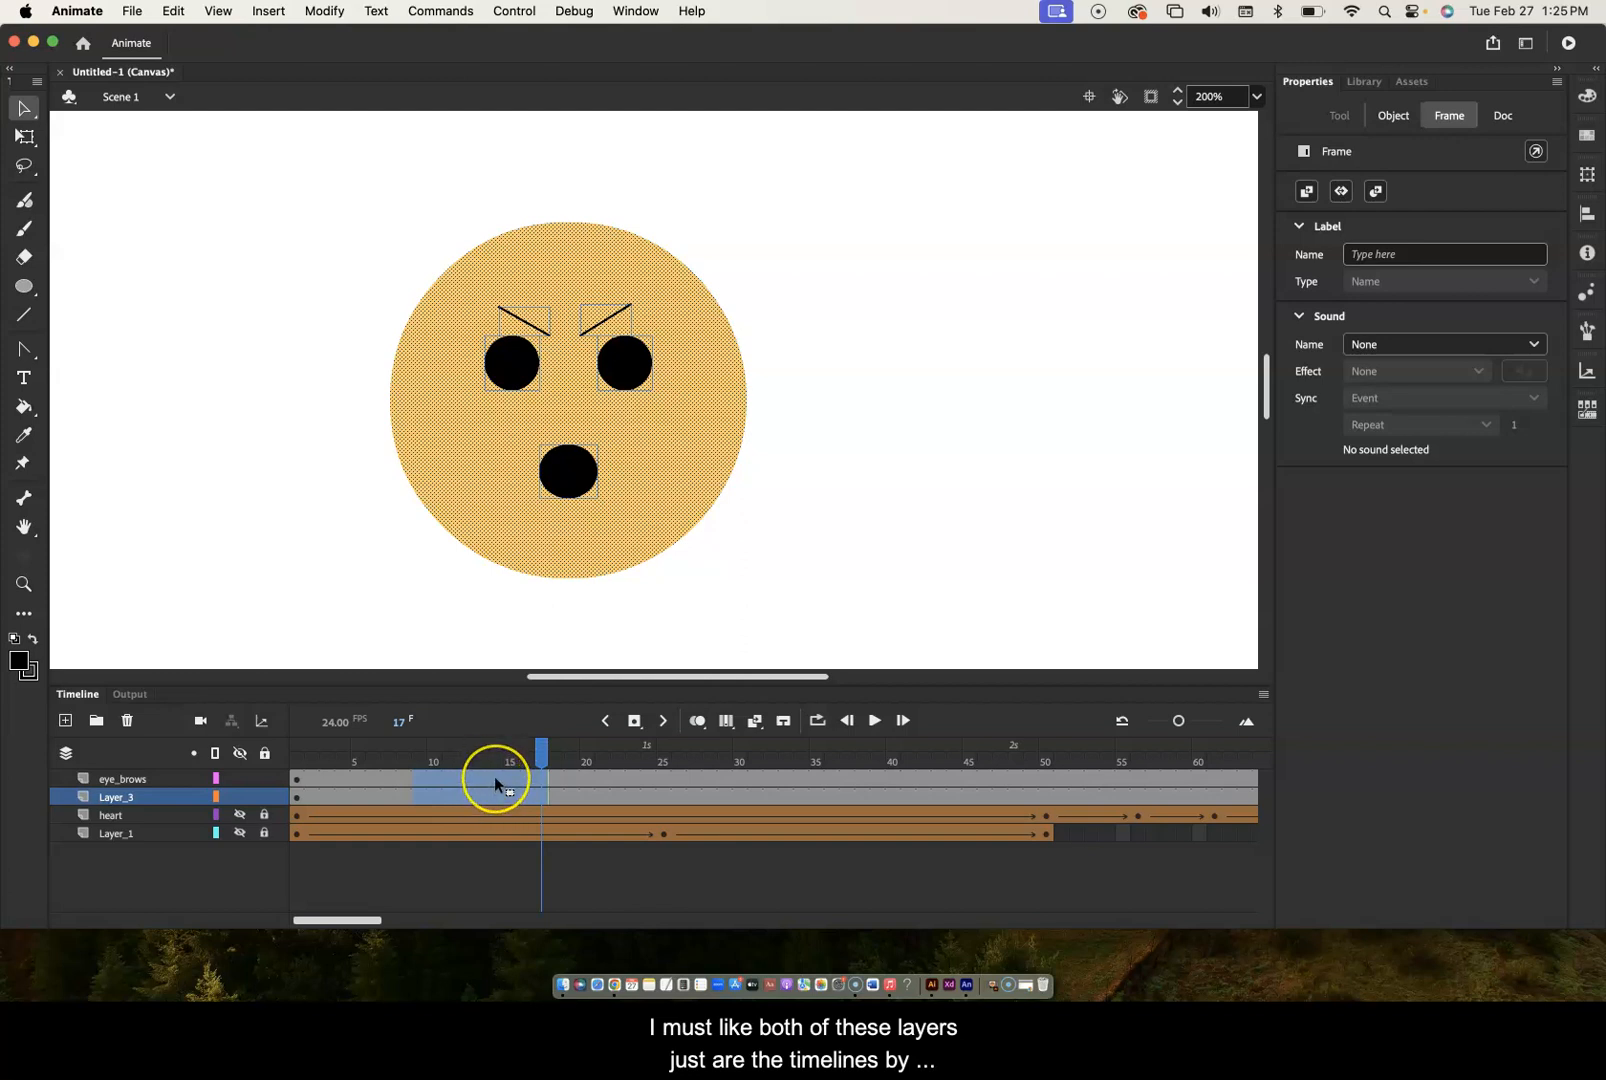
drag(481, 782, 443, 785)
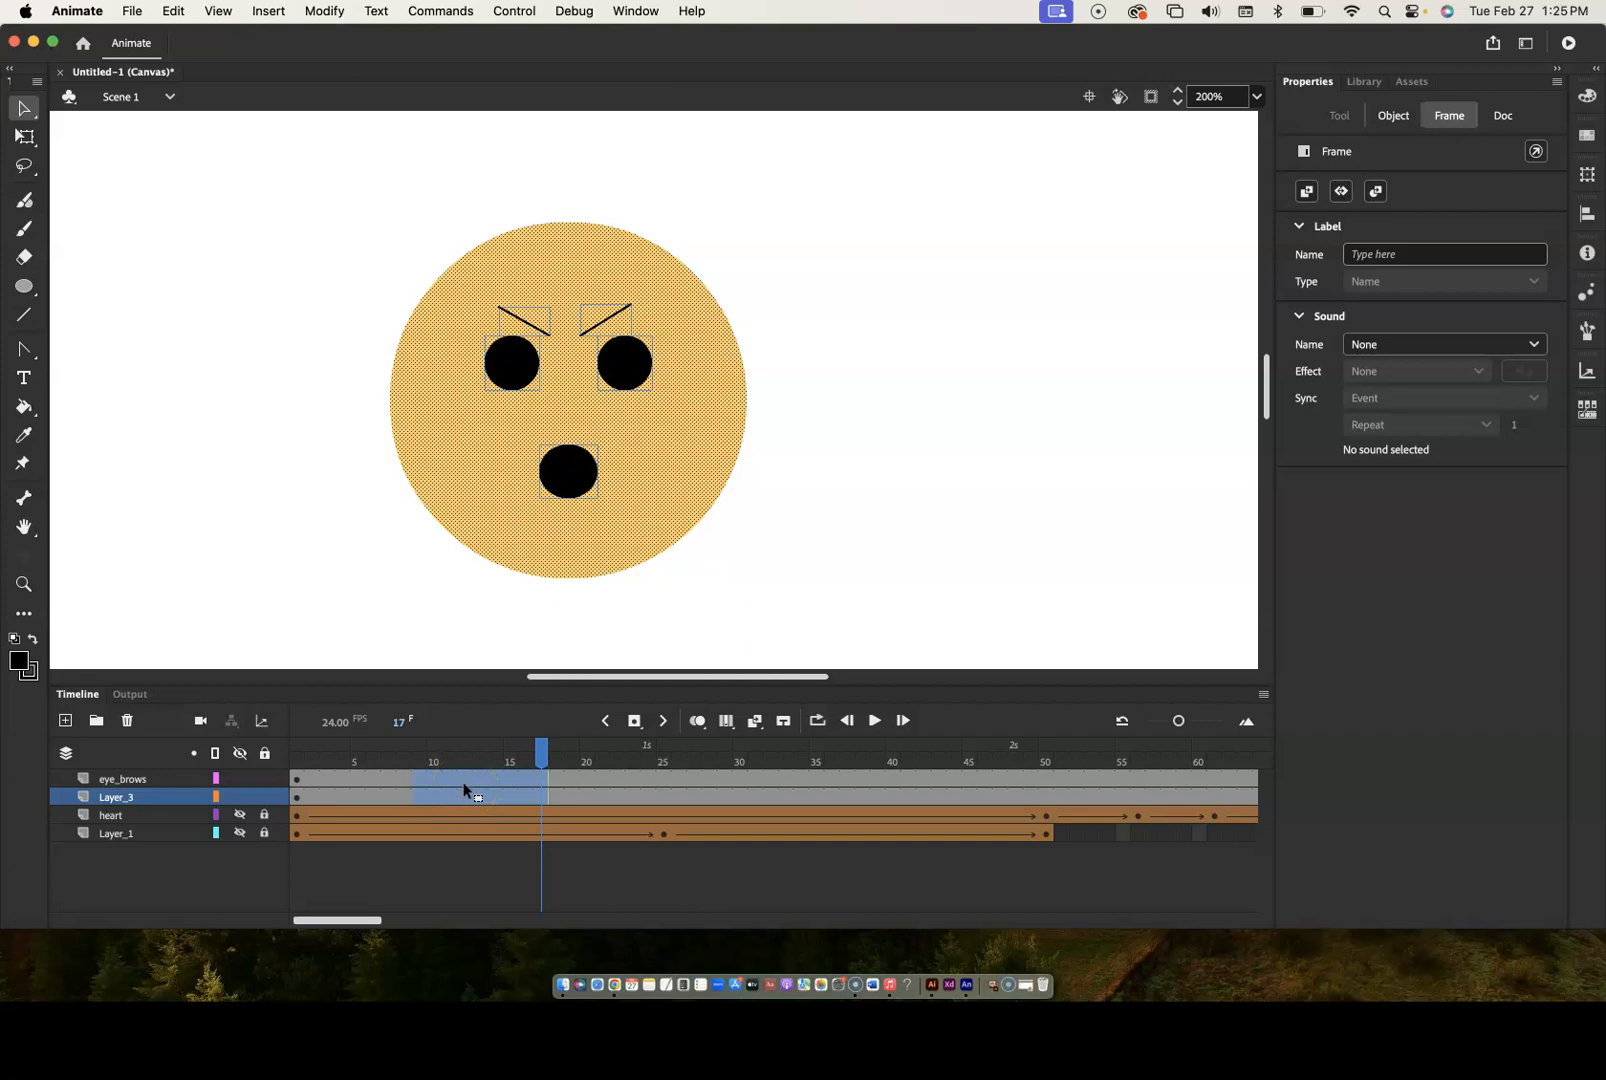
click(467, 776)
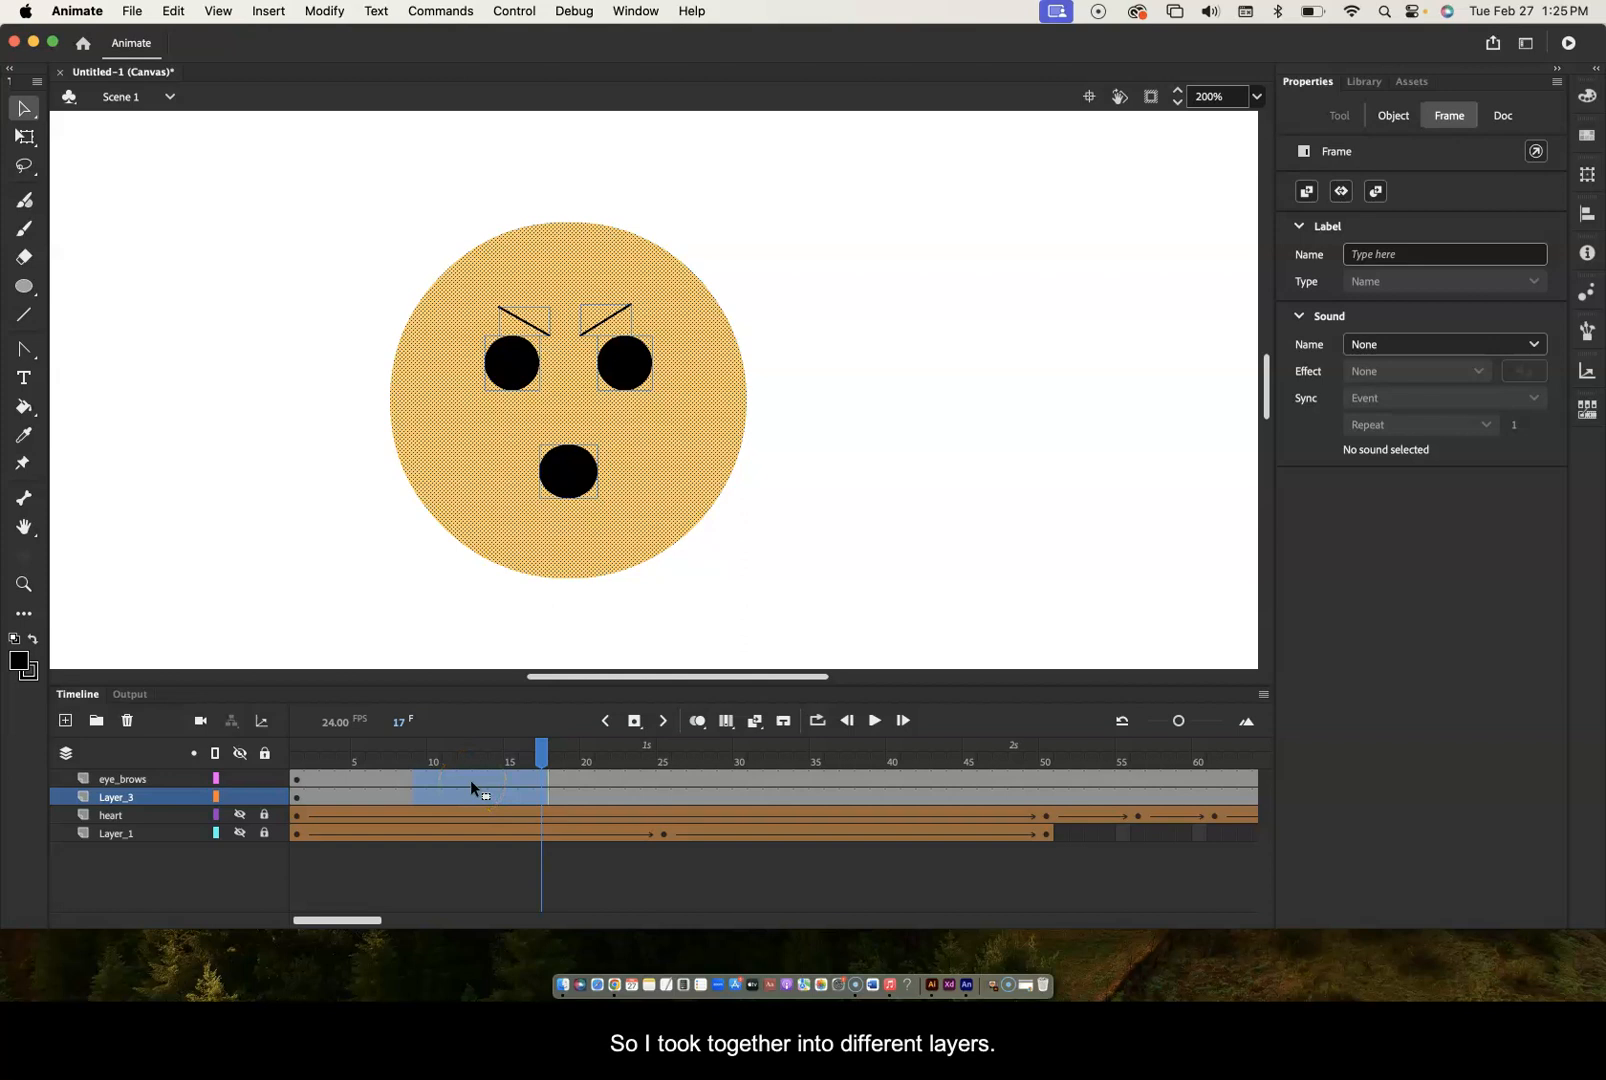
ctrl+click(471, 780)
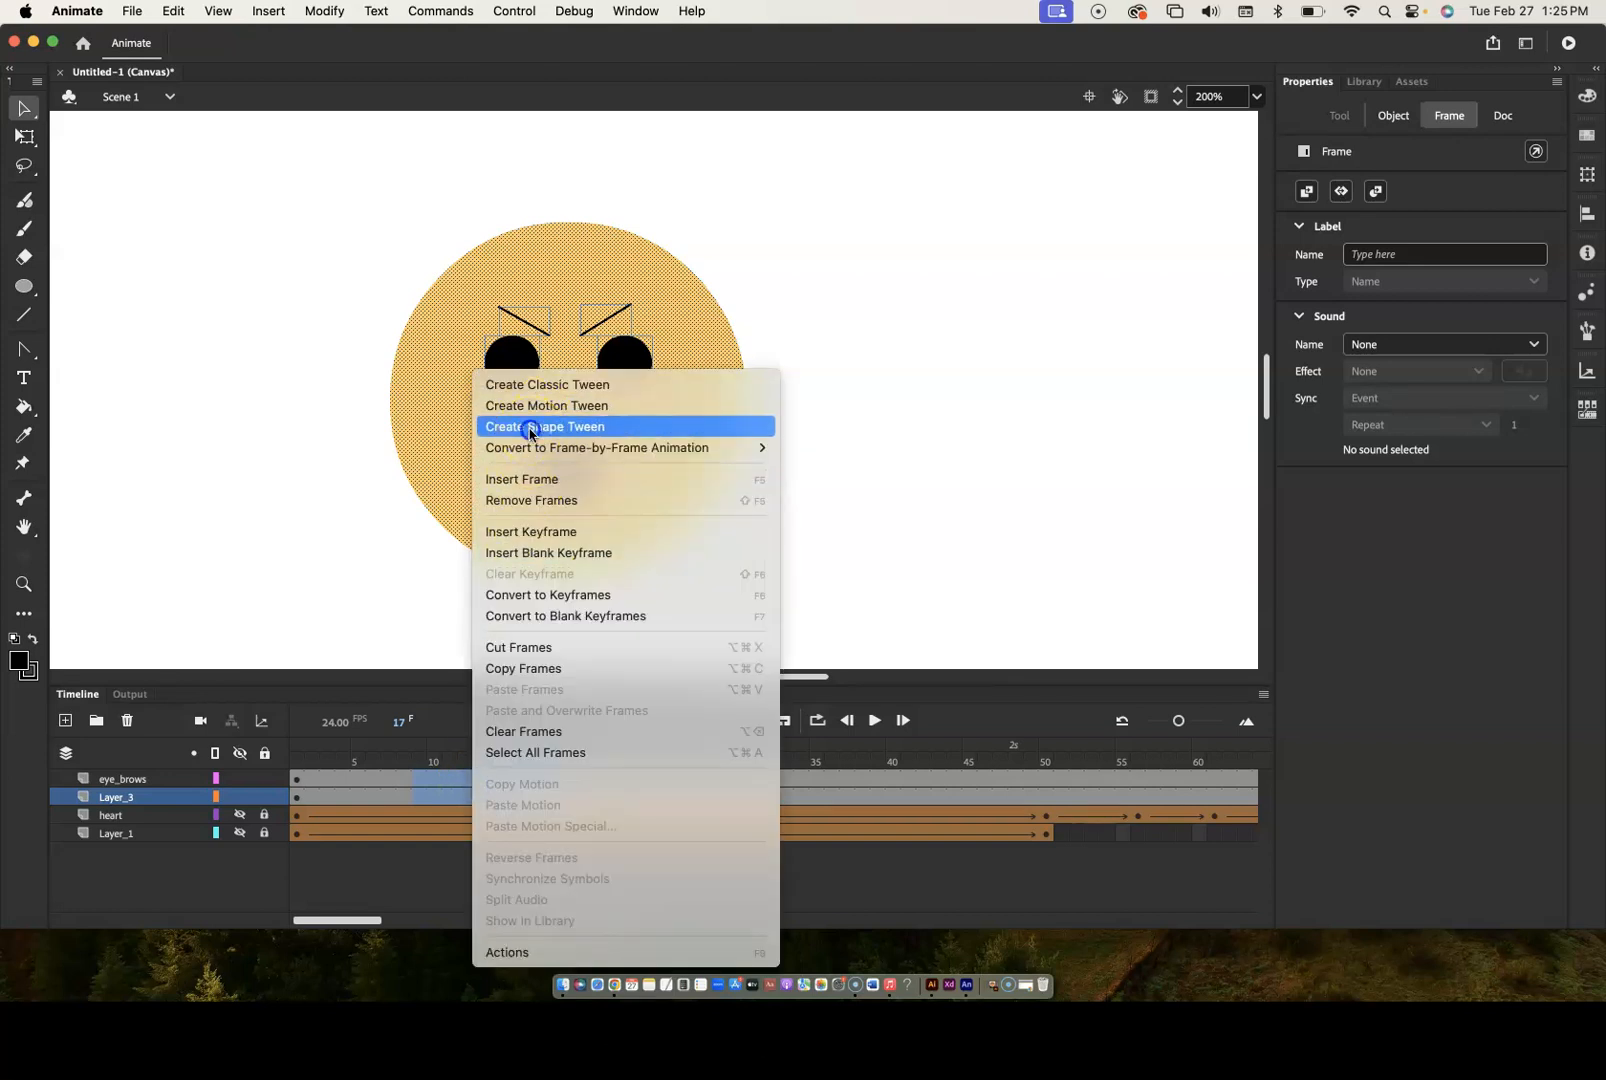
click(530, 426)
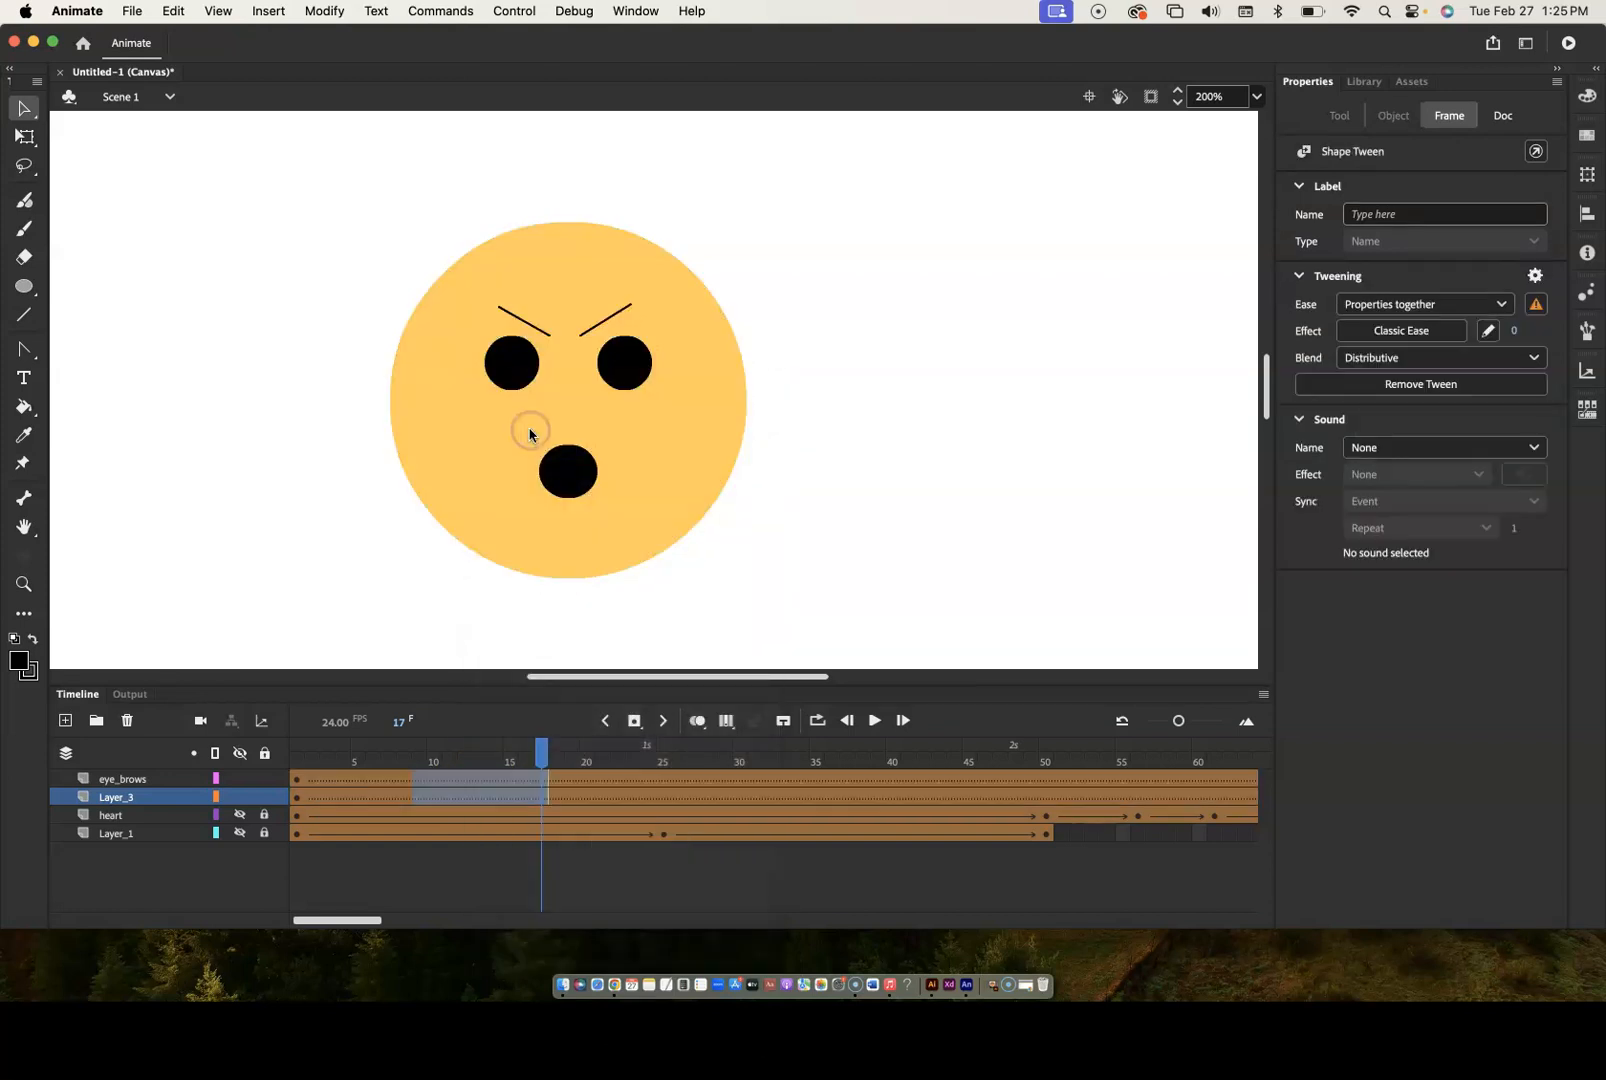
- Insert keyframes at frame 10 on the eye_brows layer and Layer_3
click(238, 887)
drag(542, 755, 250, 757)
click(298, 753)
drag(575, 752, 298, 755)
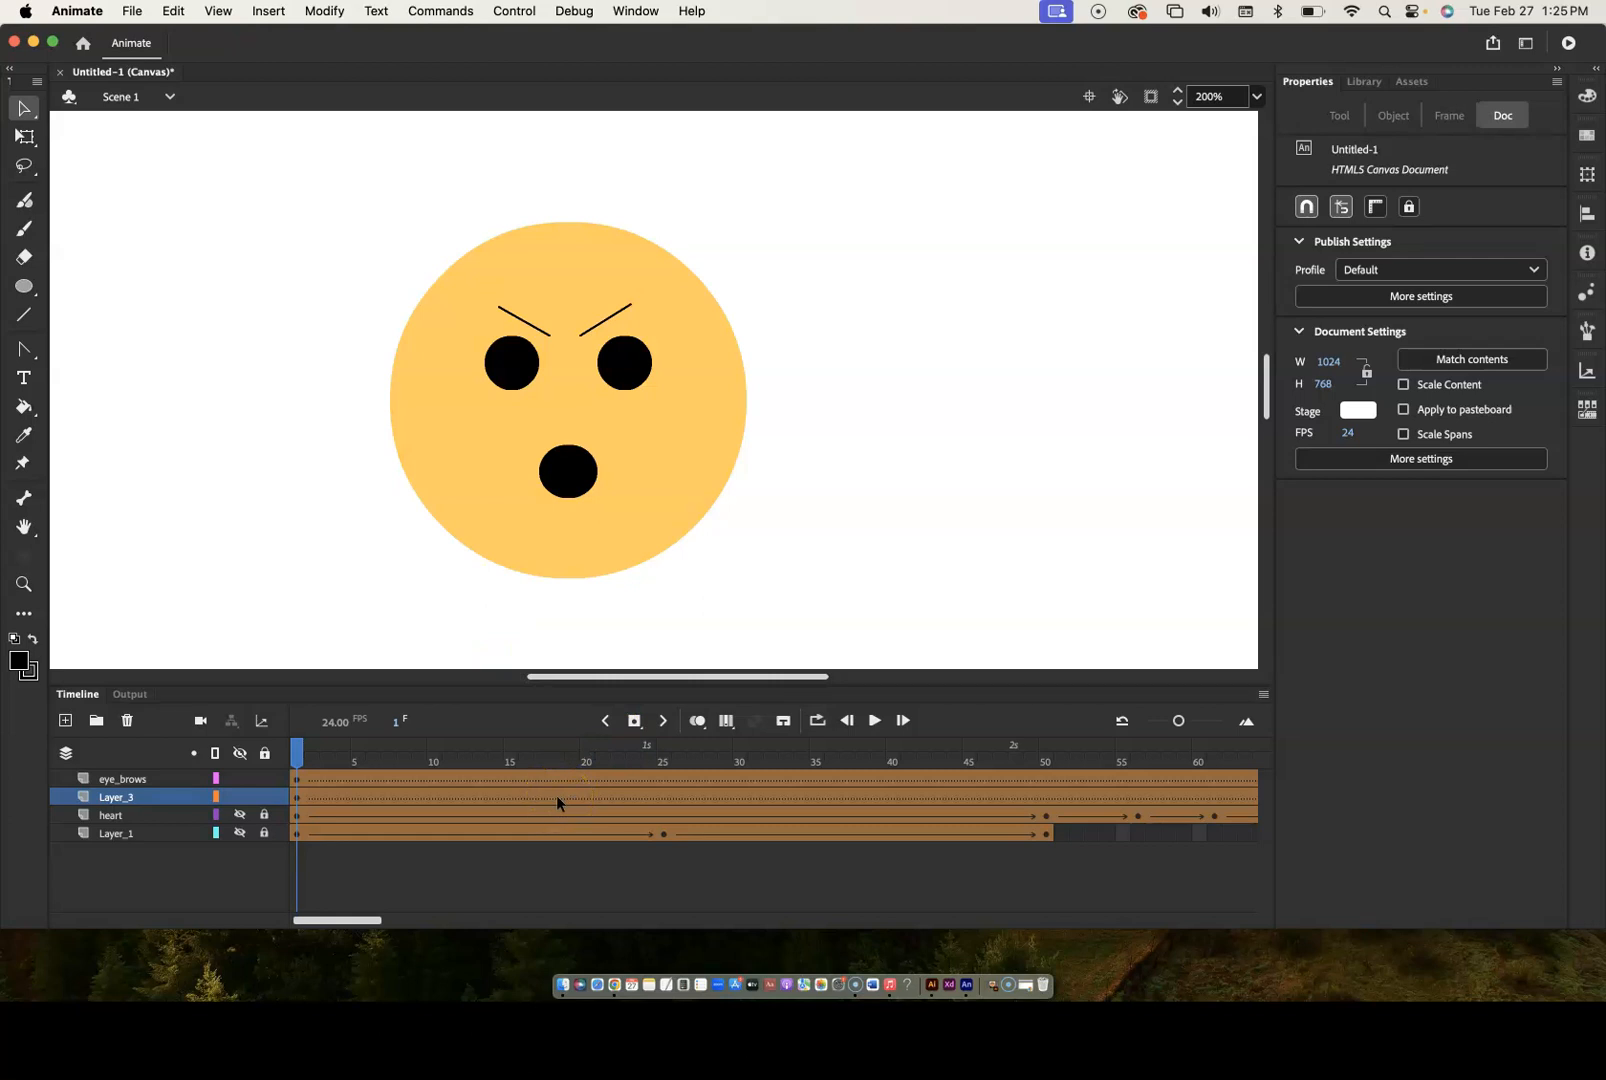
click(433, 781)
key(F6)
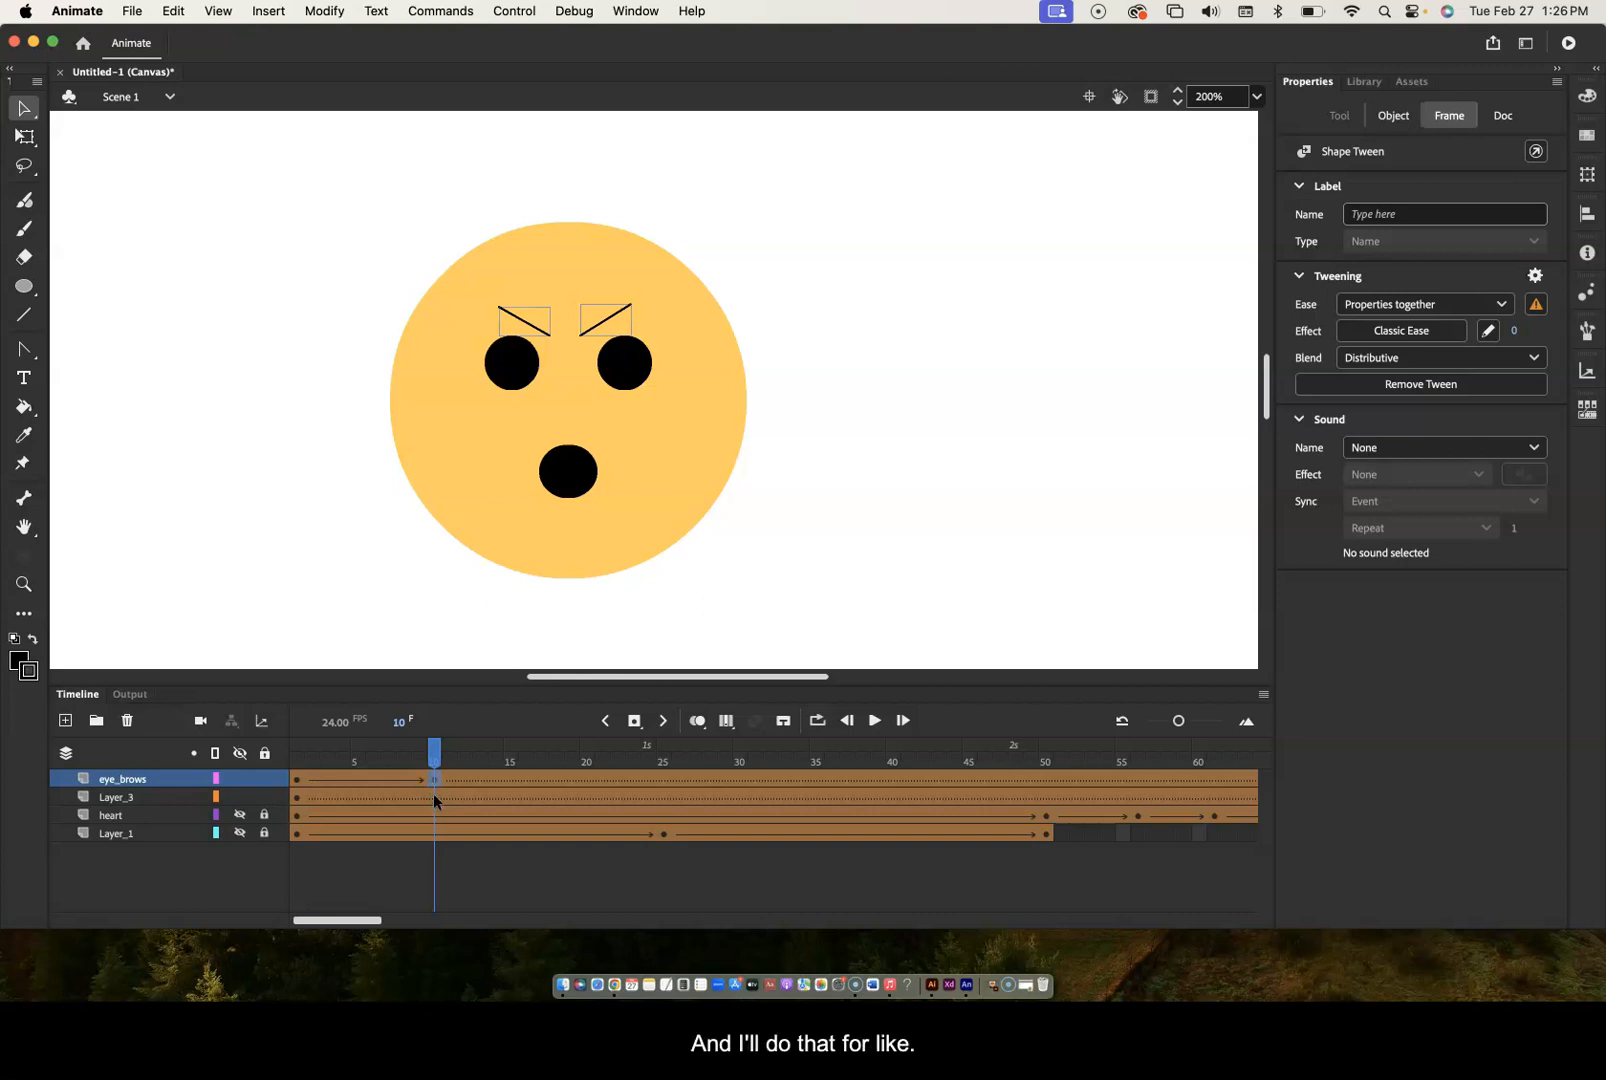
click(434, 797)
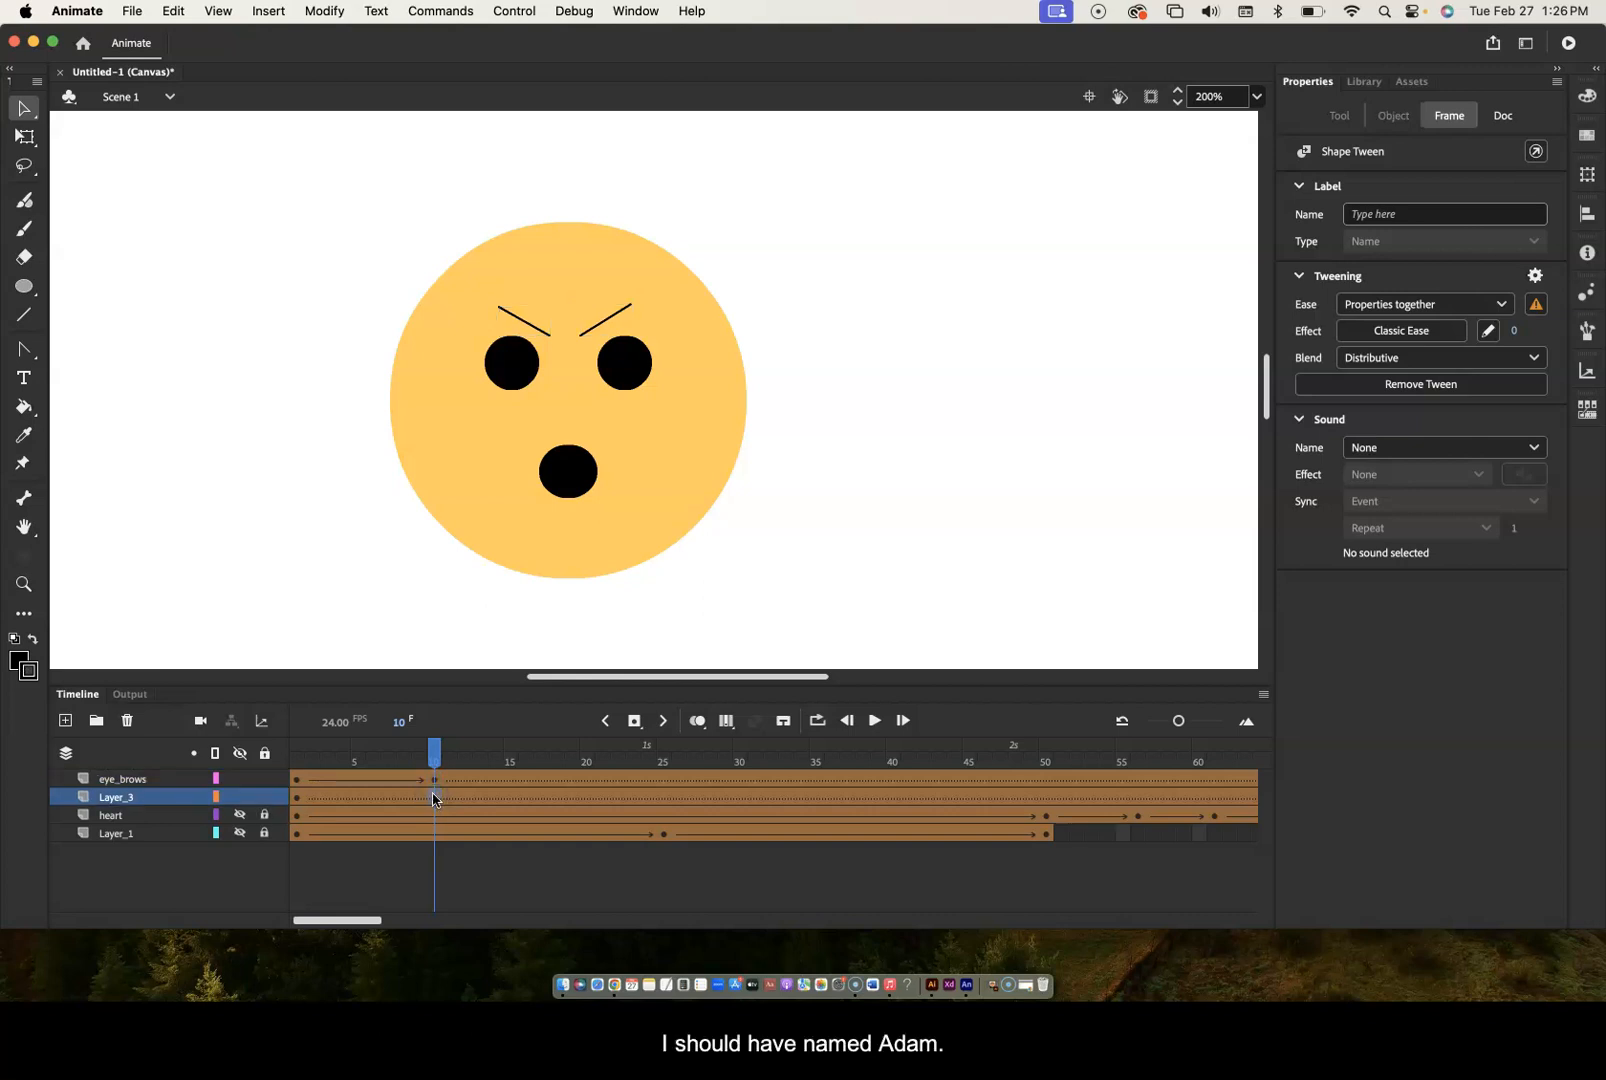
key(F6)
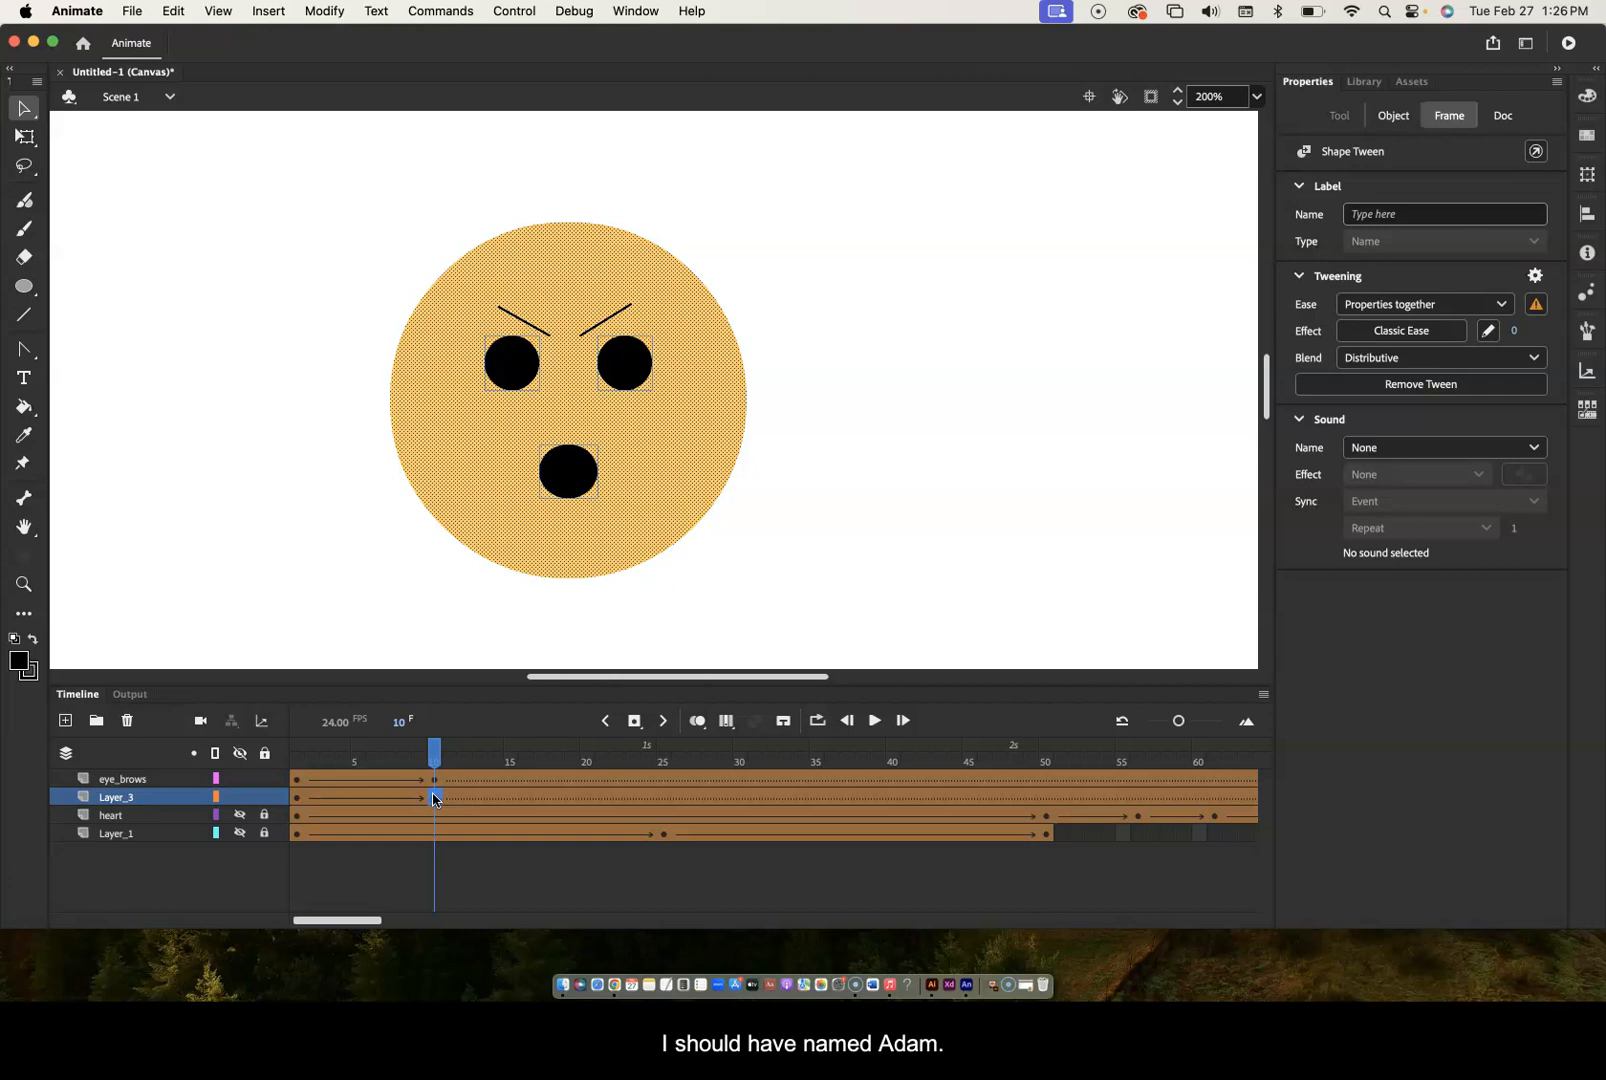
click(429, 808)
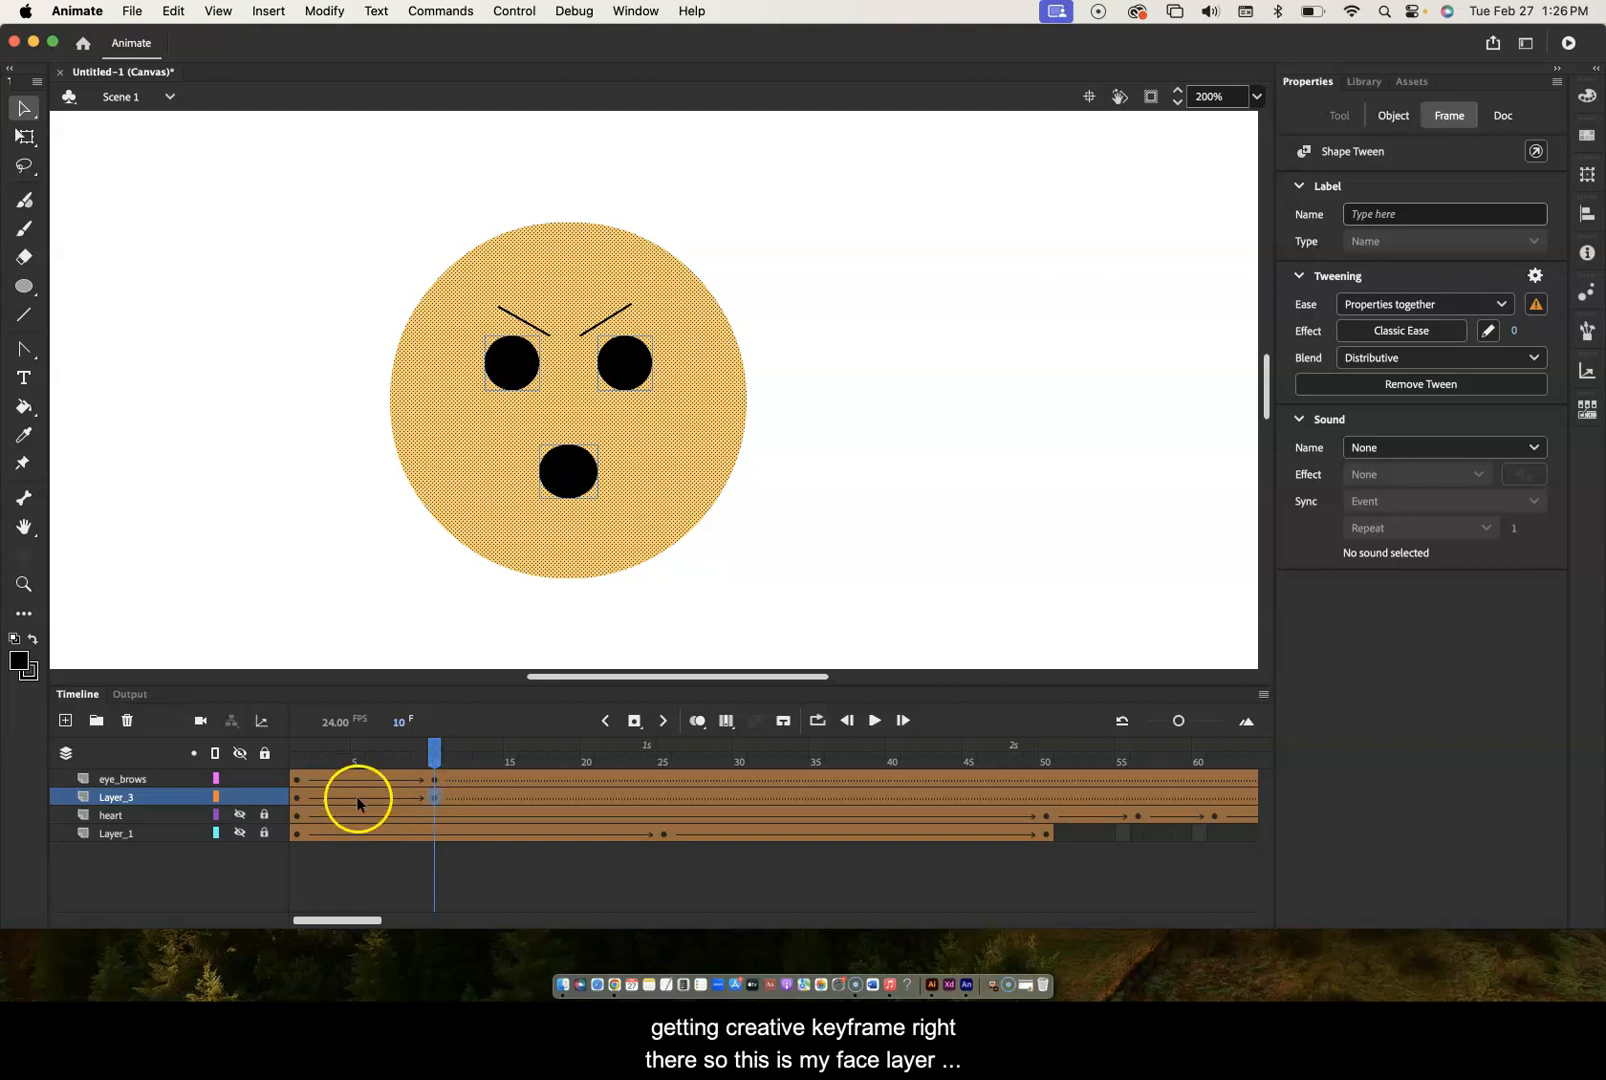
- Rename Layer_3 as face
click(115, 798)
double_click(116, 798)
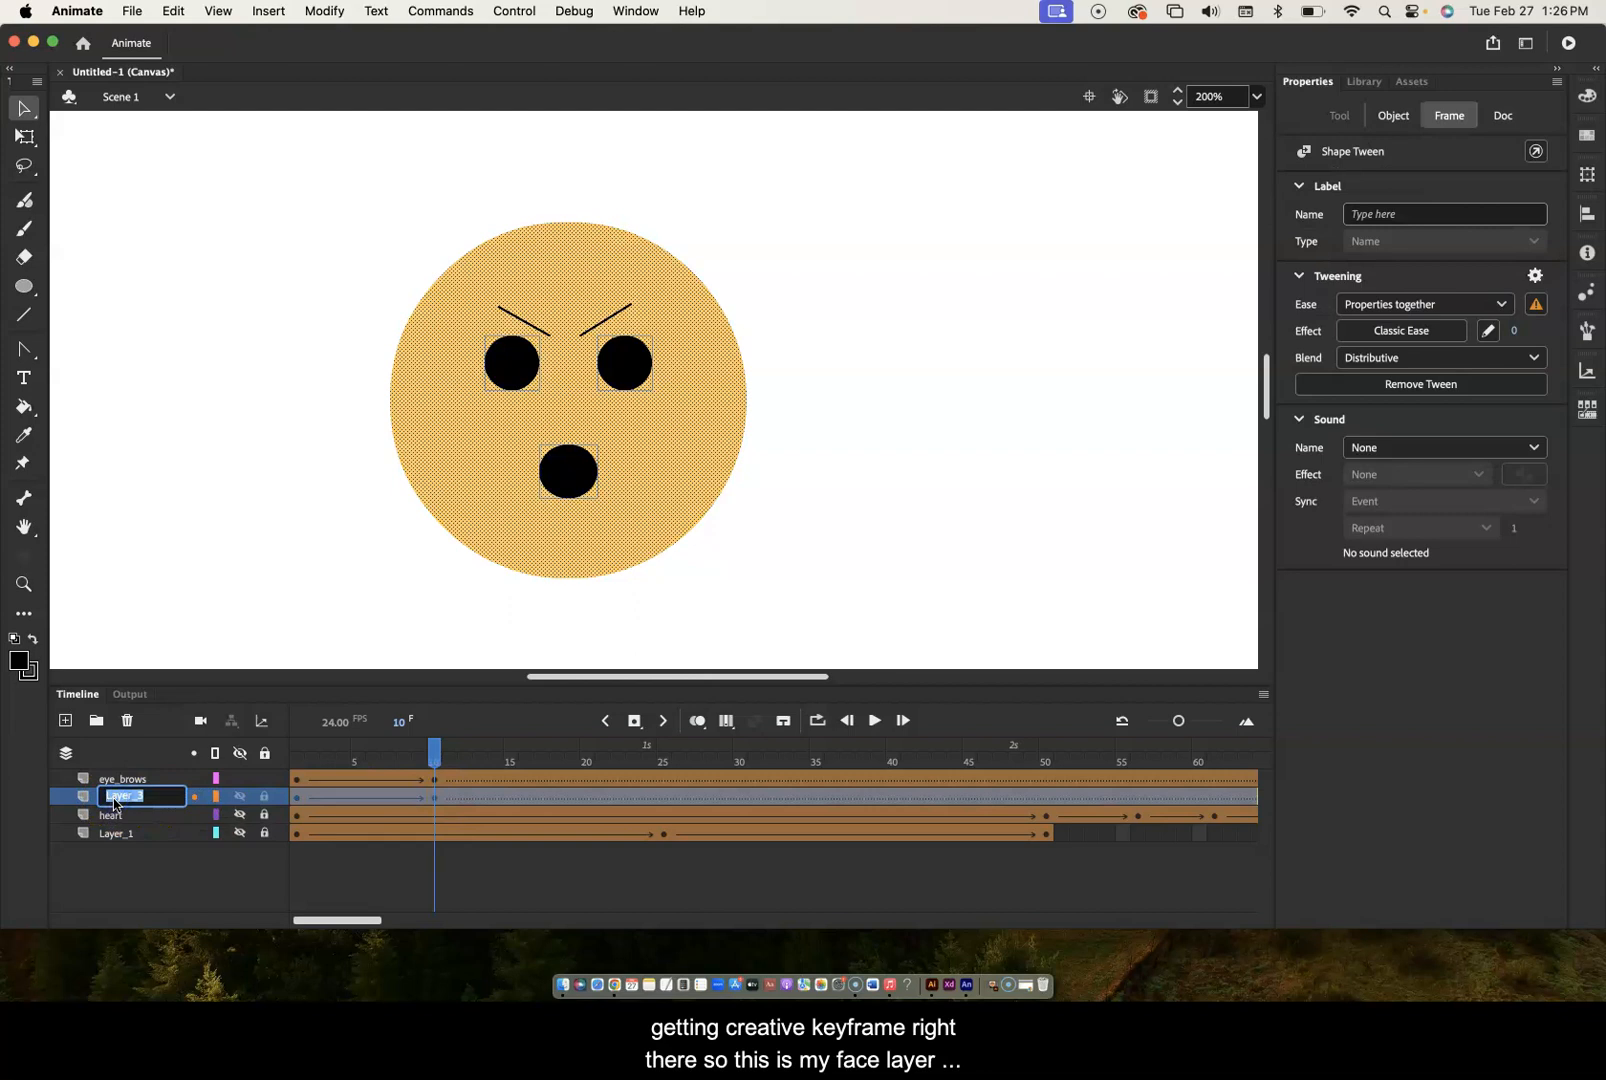
text(fa)
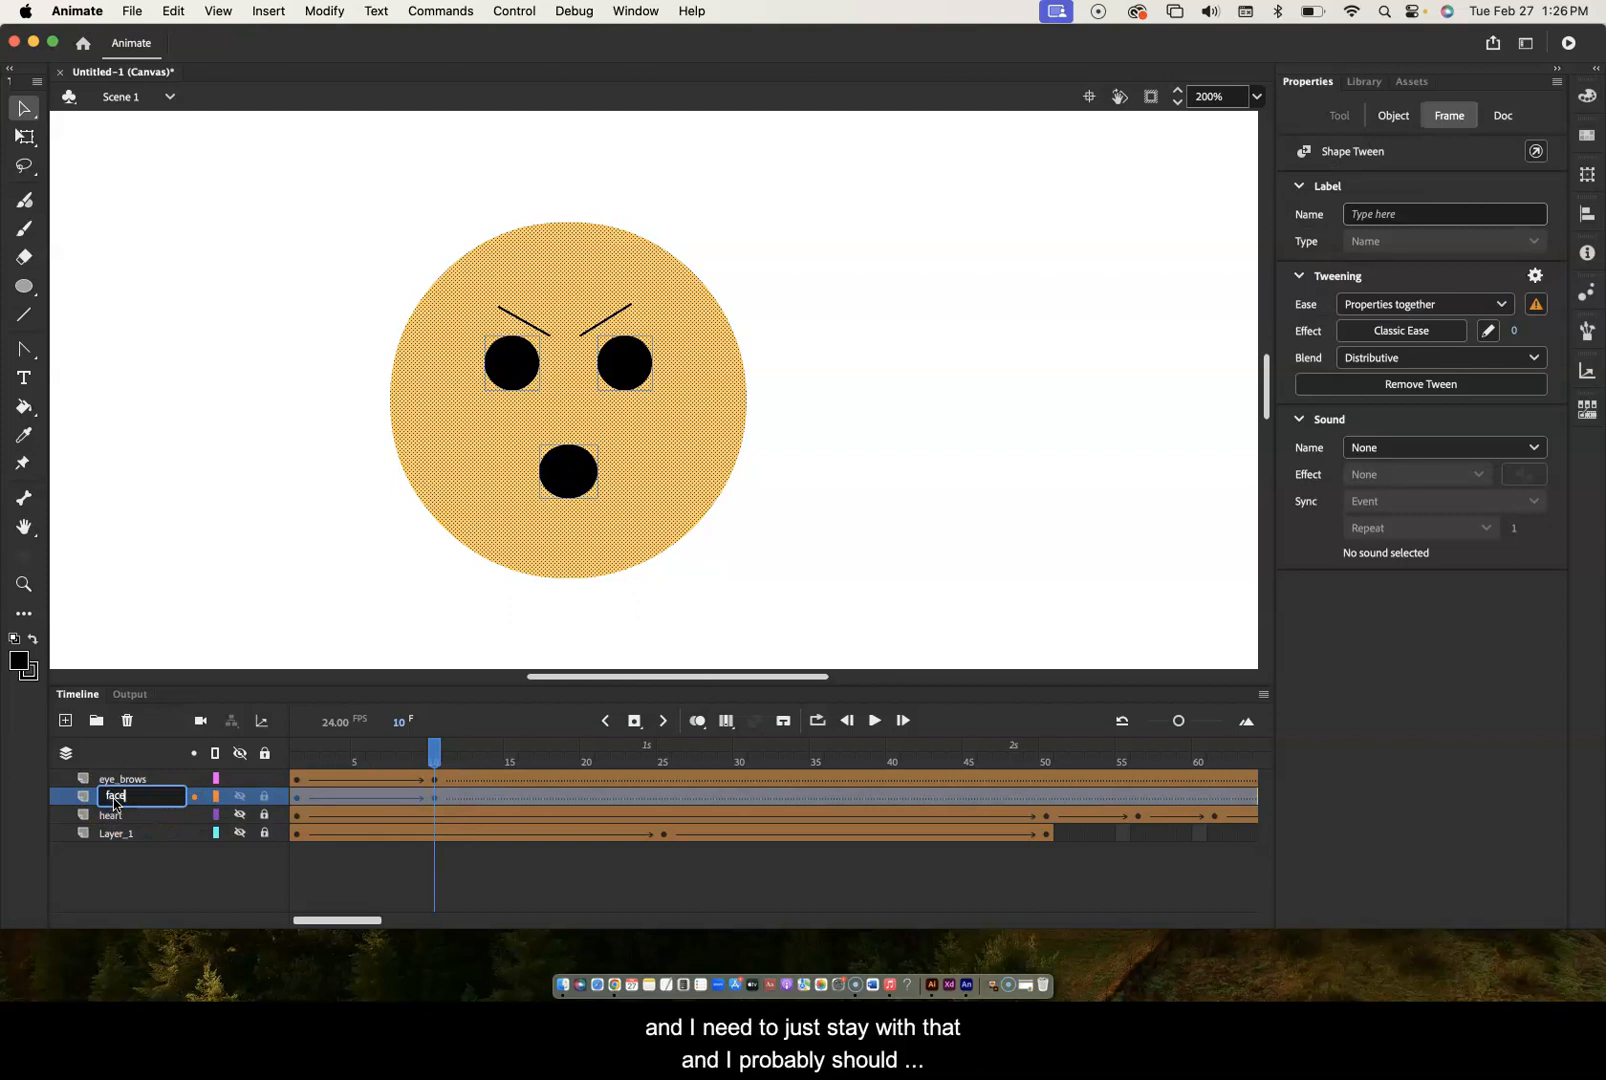
text(ce)
key(Return)
click(167, 872)
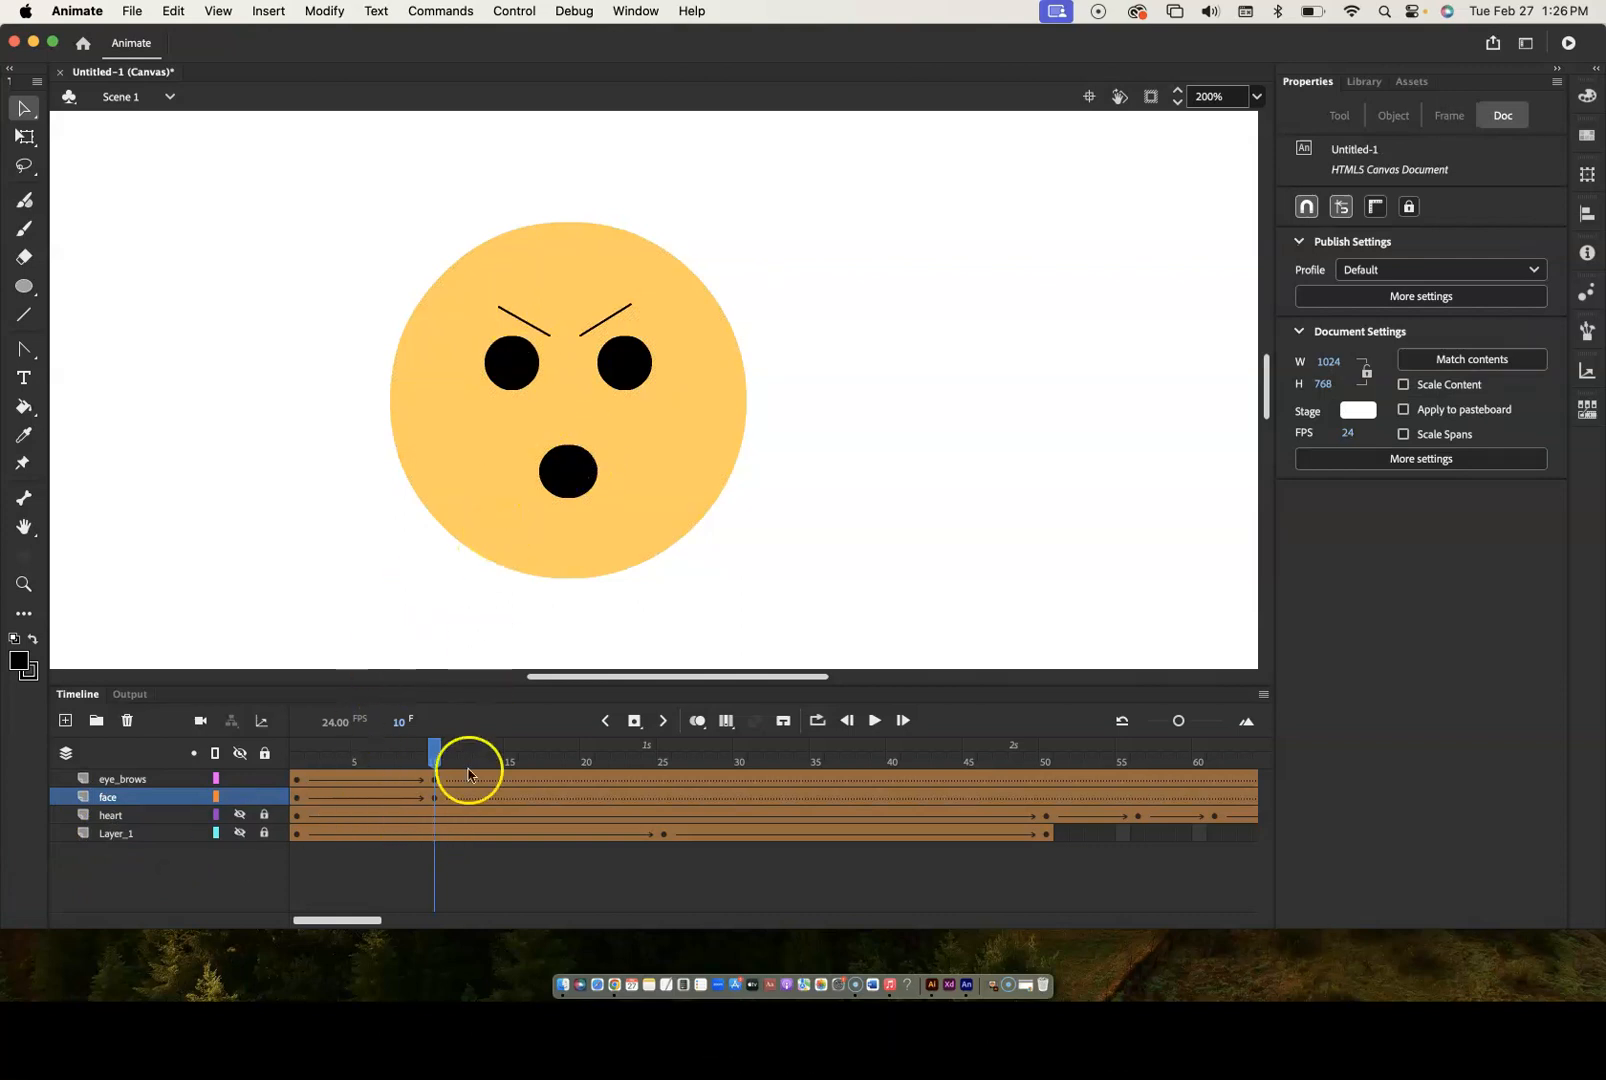
- Bend both straight eyebrow lines at frame 10 into upward-bowed arcs
click(434, 778)
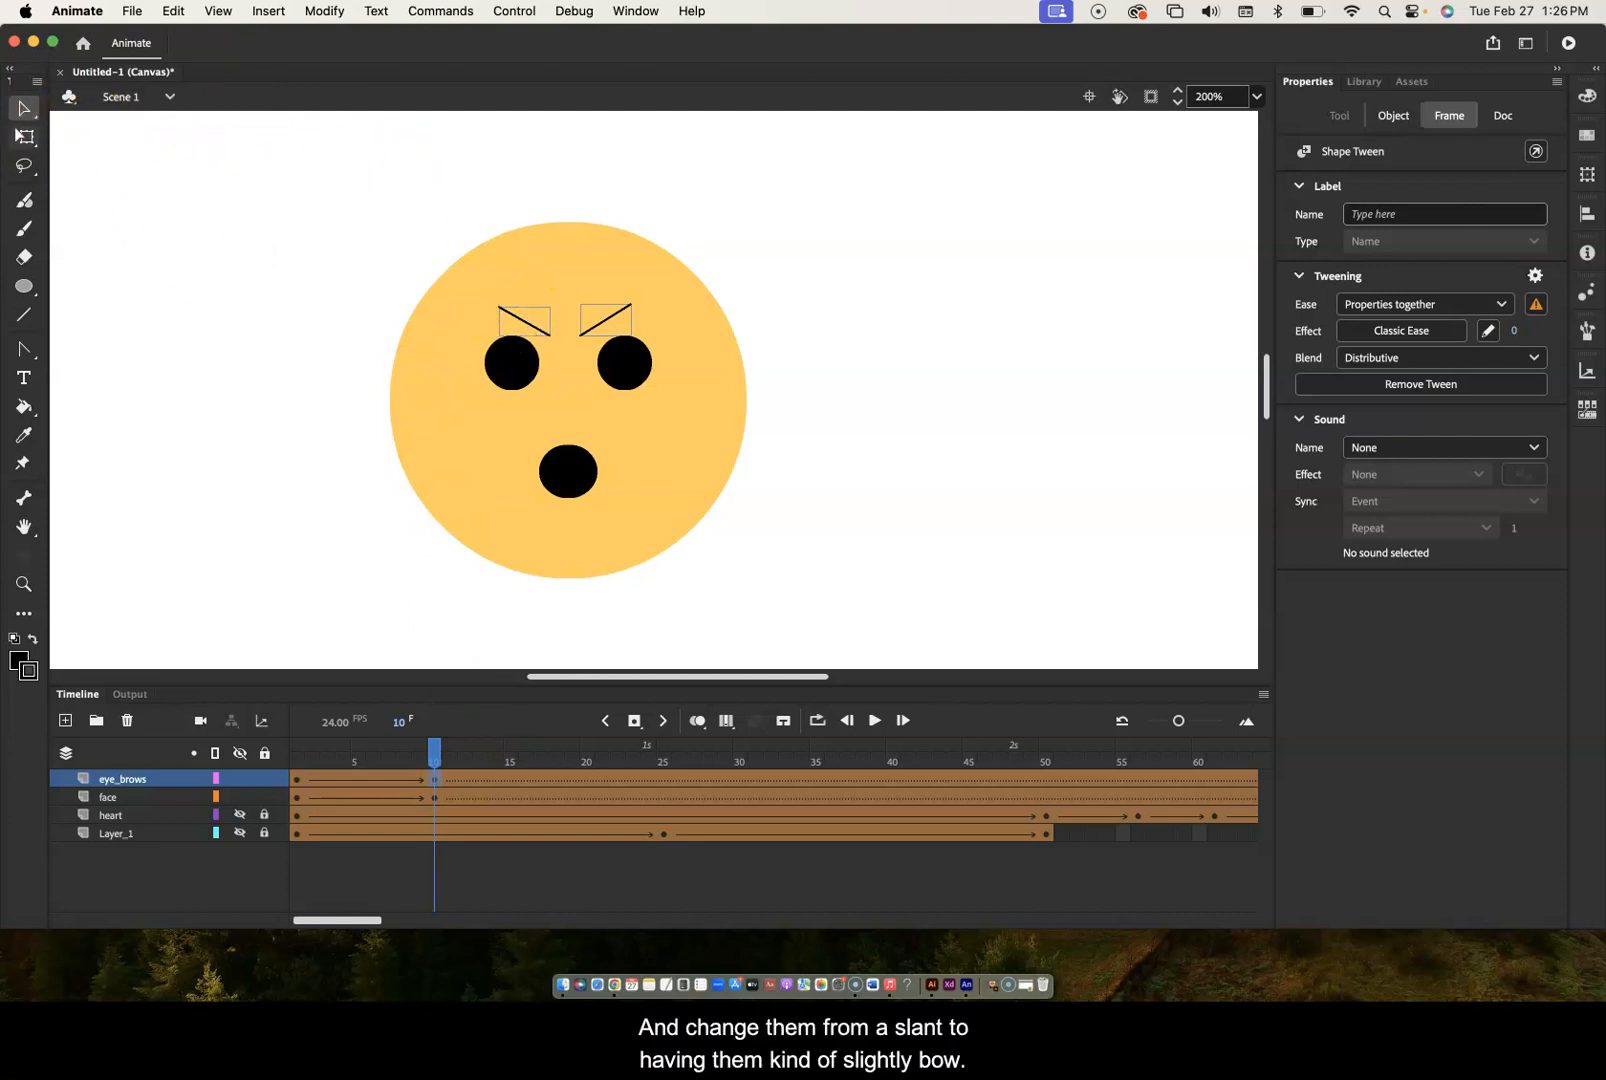
click(283, 466)
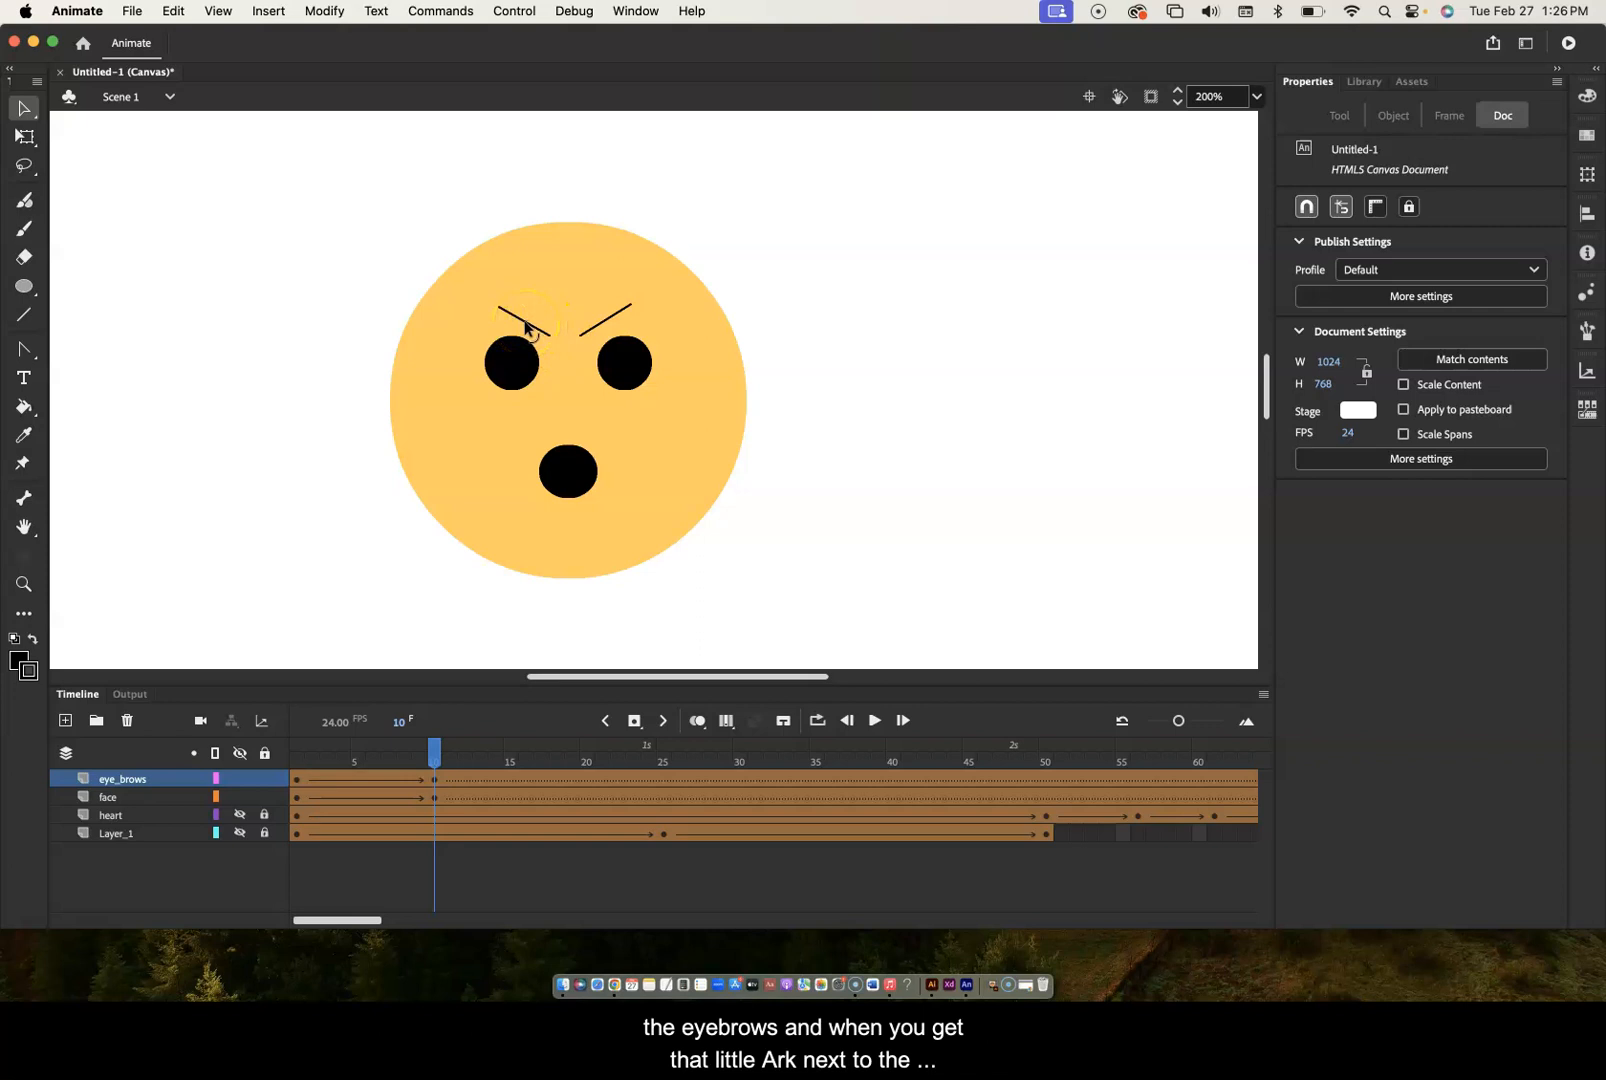
drag(525, 325, 599, 311)
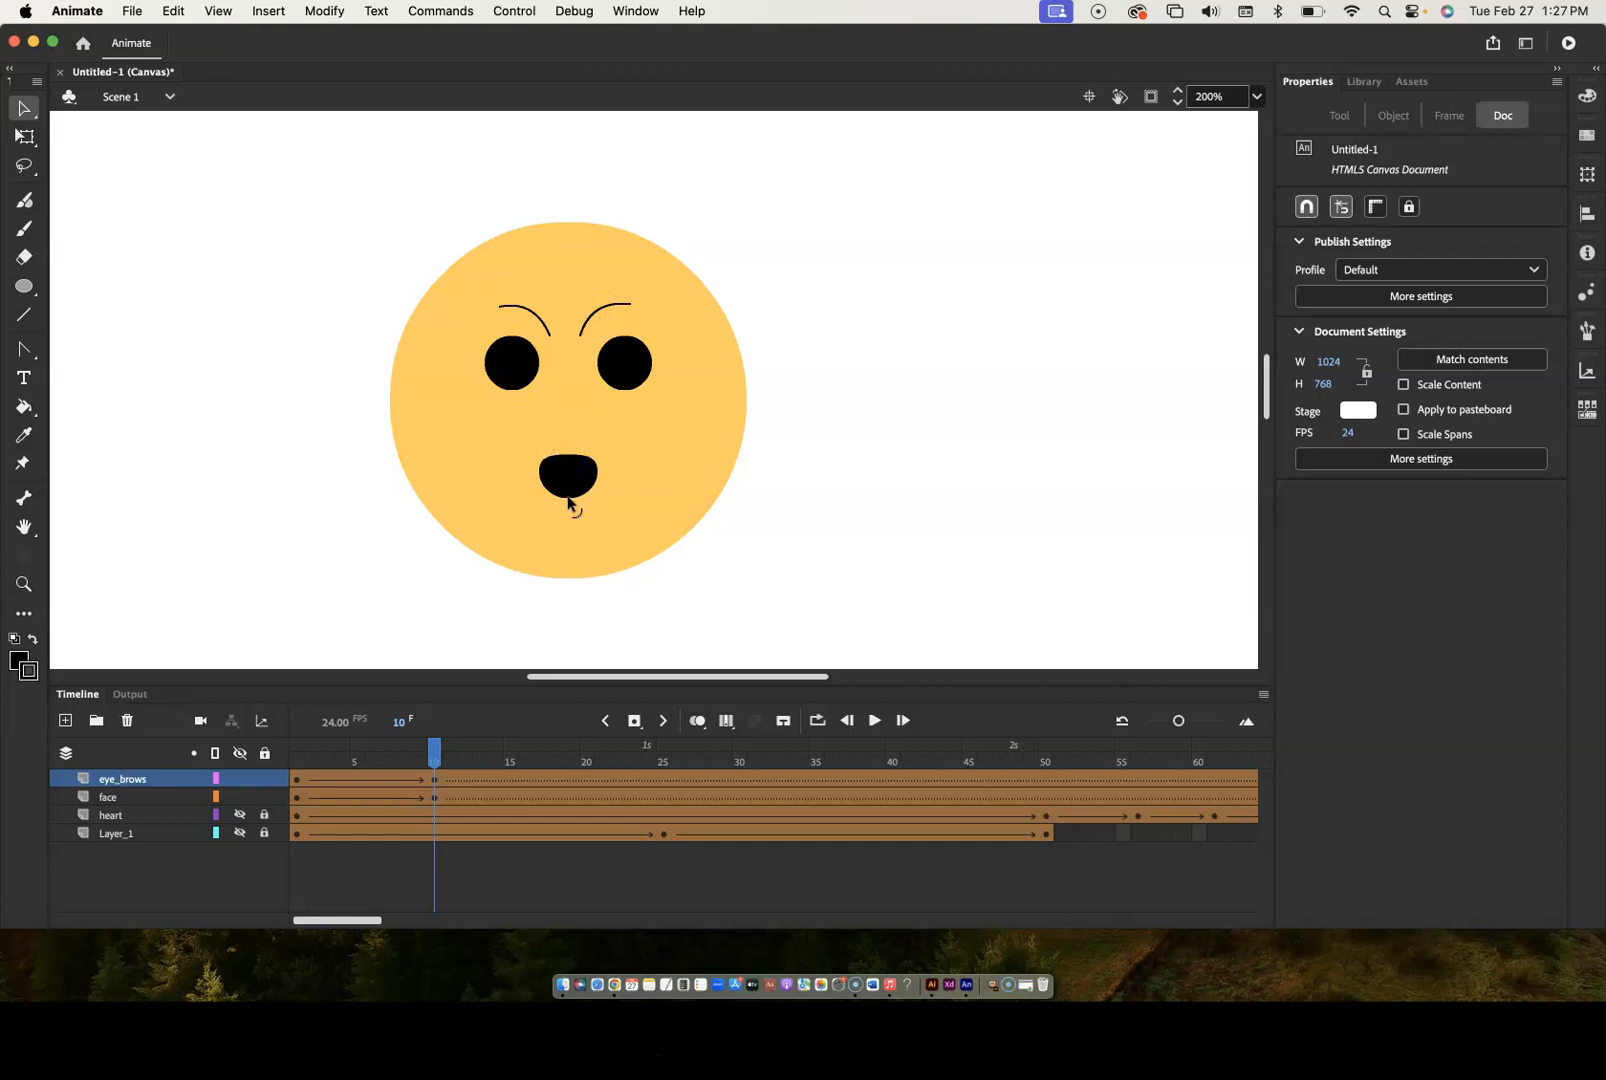
- Reshape the mouth at frame 10 into a smile by flattening its lower edge, pulling its corners outward and curving its upper edge
mouse_move(568, 500)
mouse_down()
mouse_move(592, 476)
mouse_move(574, 474)
mouse_move(581, 489)
mouse_up()
drag(540, 461, 538, 460)
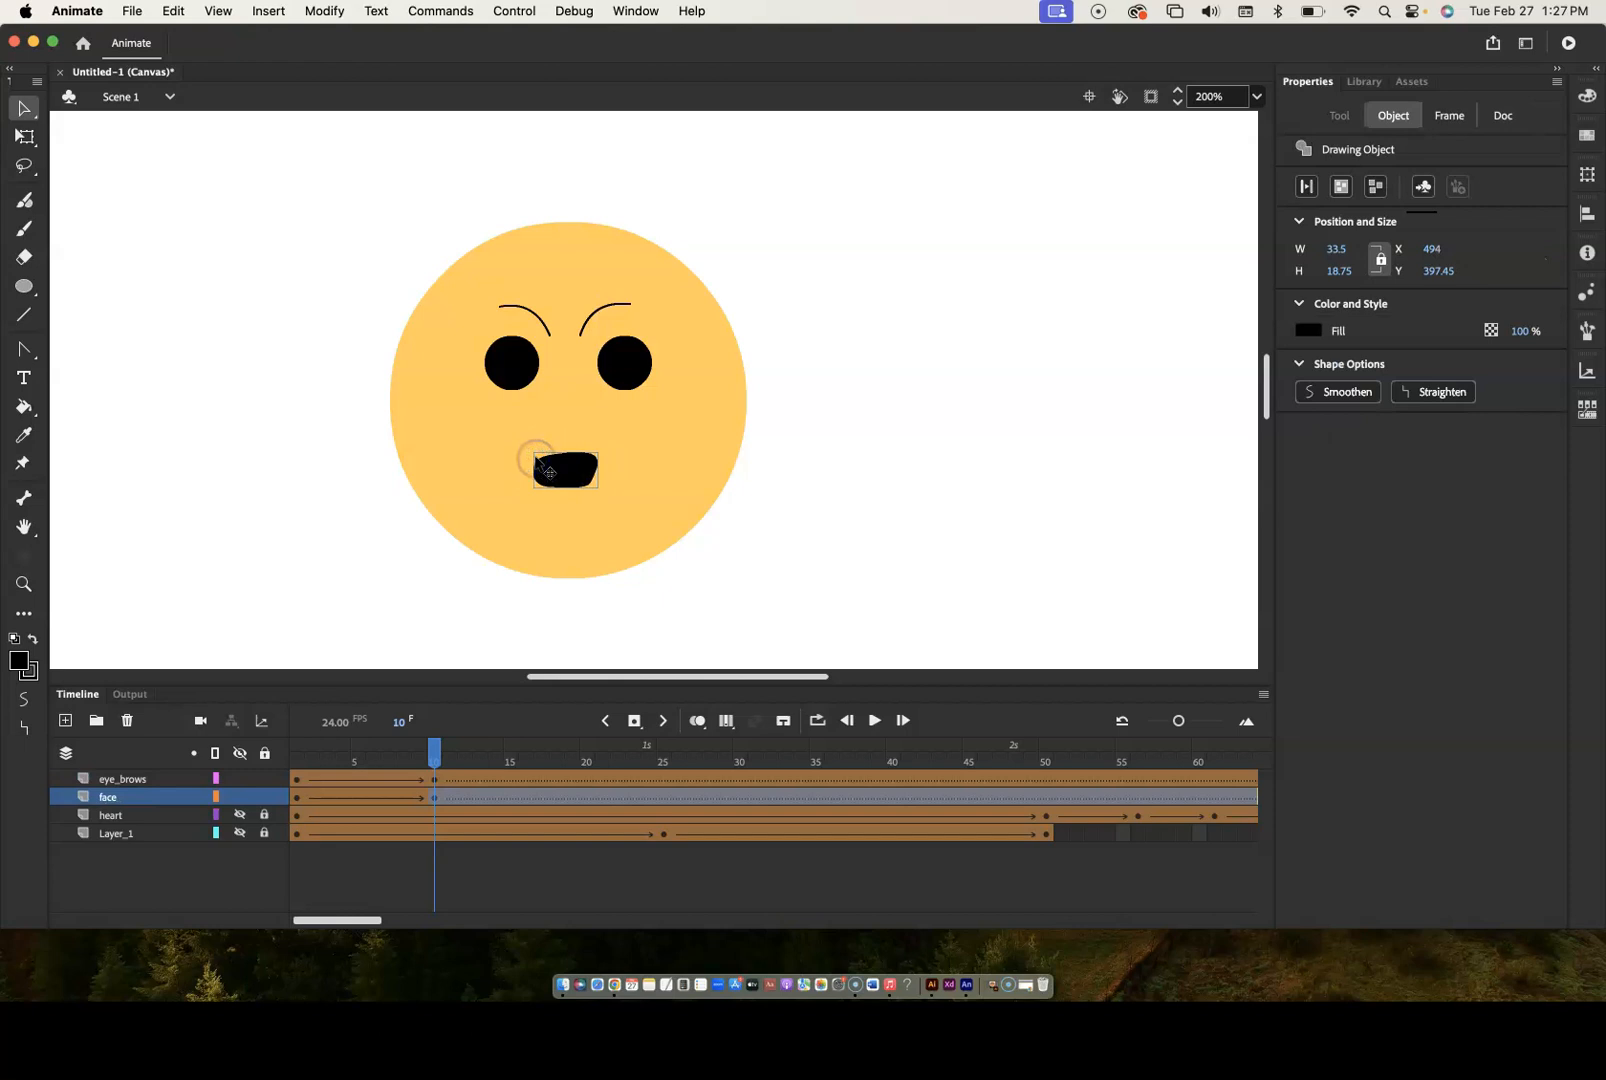
click(513, 480)
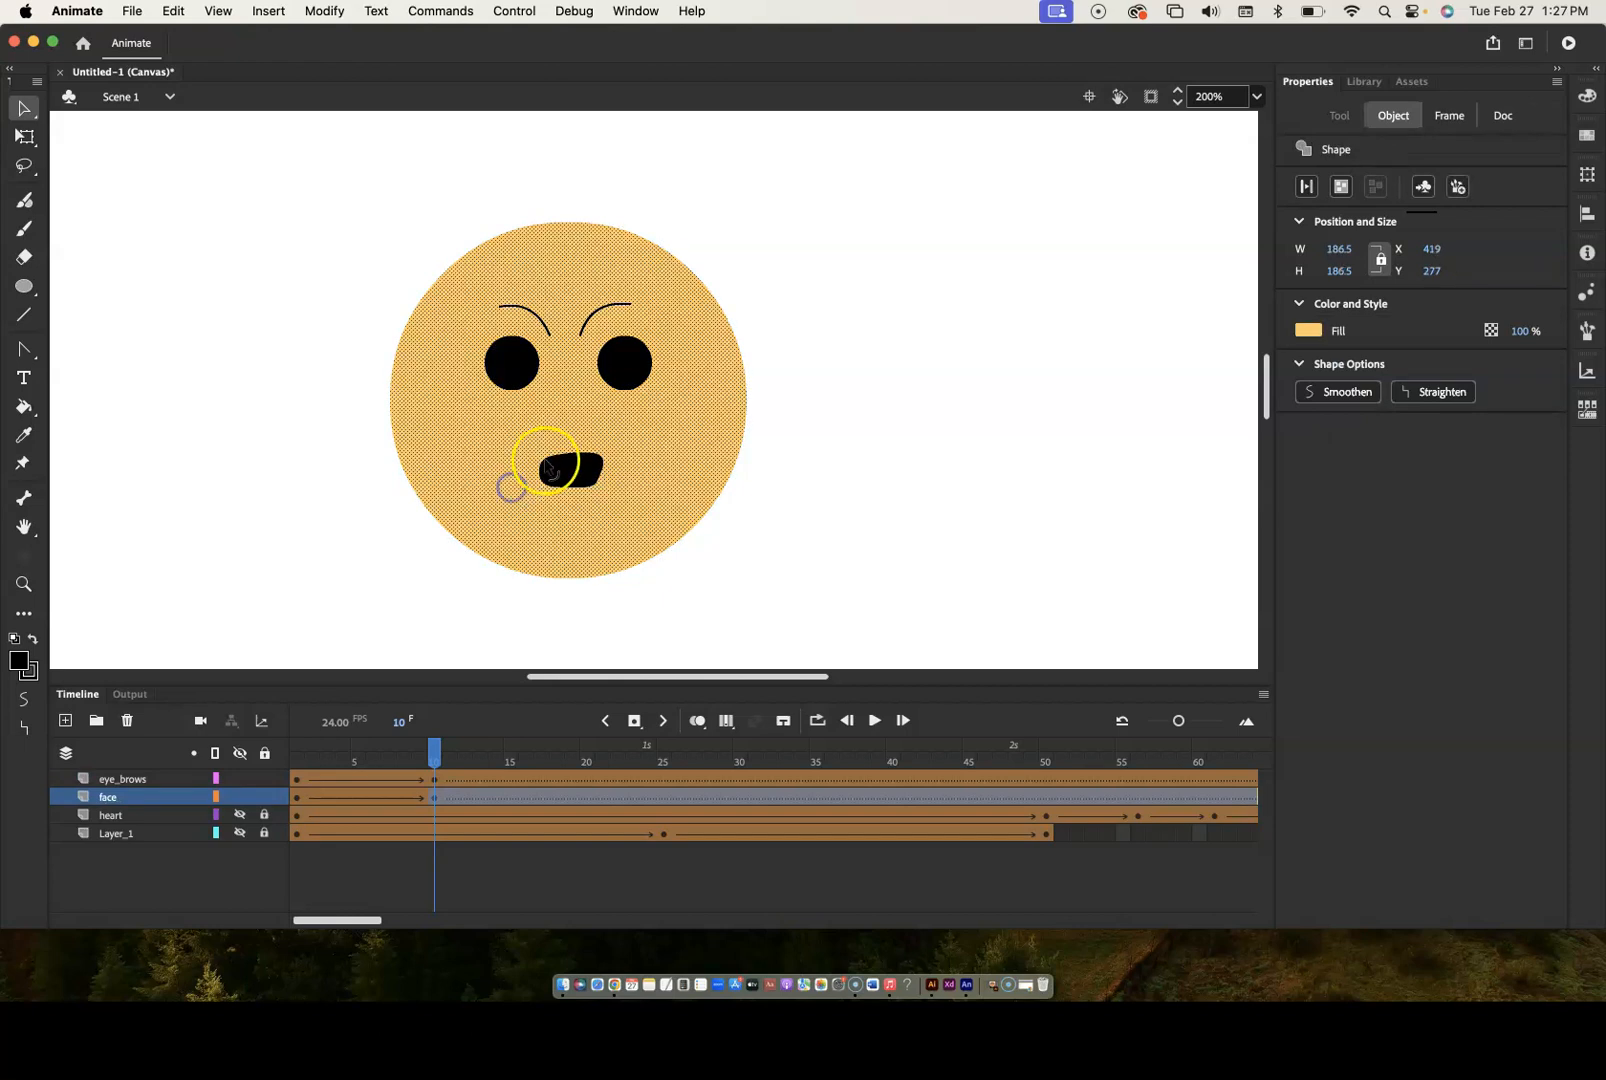
click(380, 617)
click(555, 464)
mouse_move(551, 459)
mouse_down()
mouse_move(526, 457)
mouse_move(617, 458)
mouse_move(569, 451)
mouse_move(570, 471)
mouse_up()
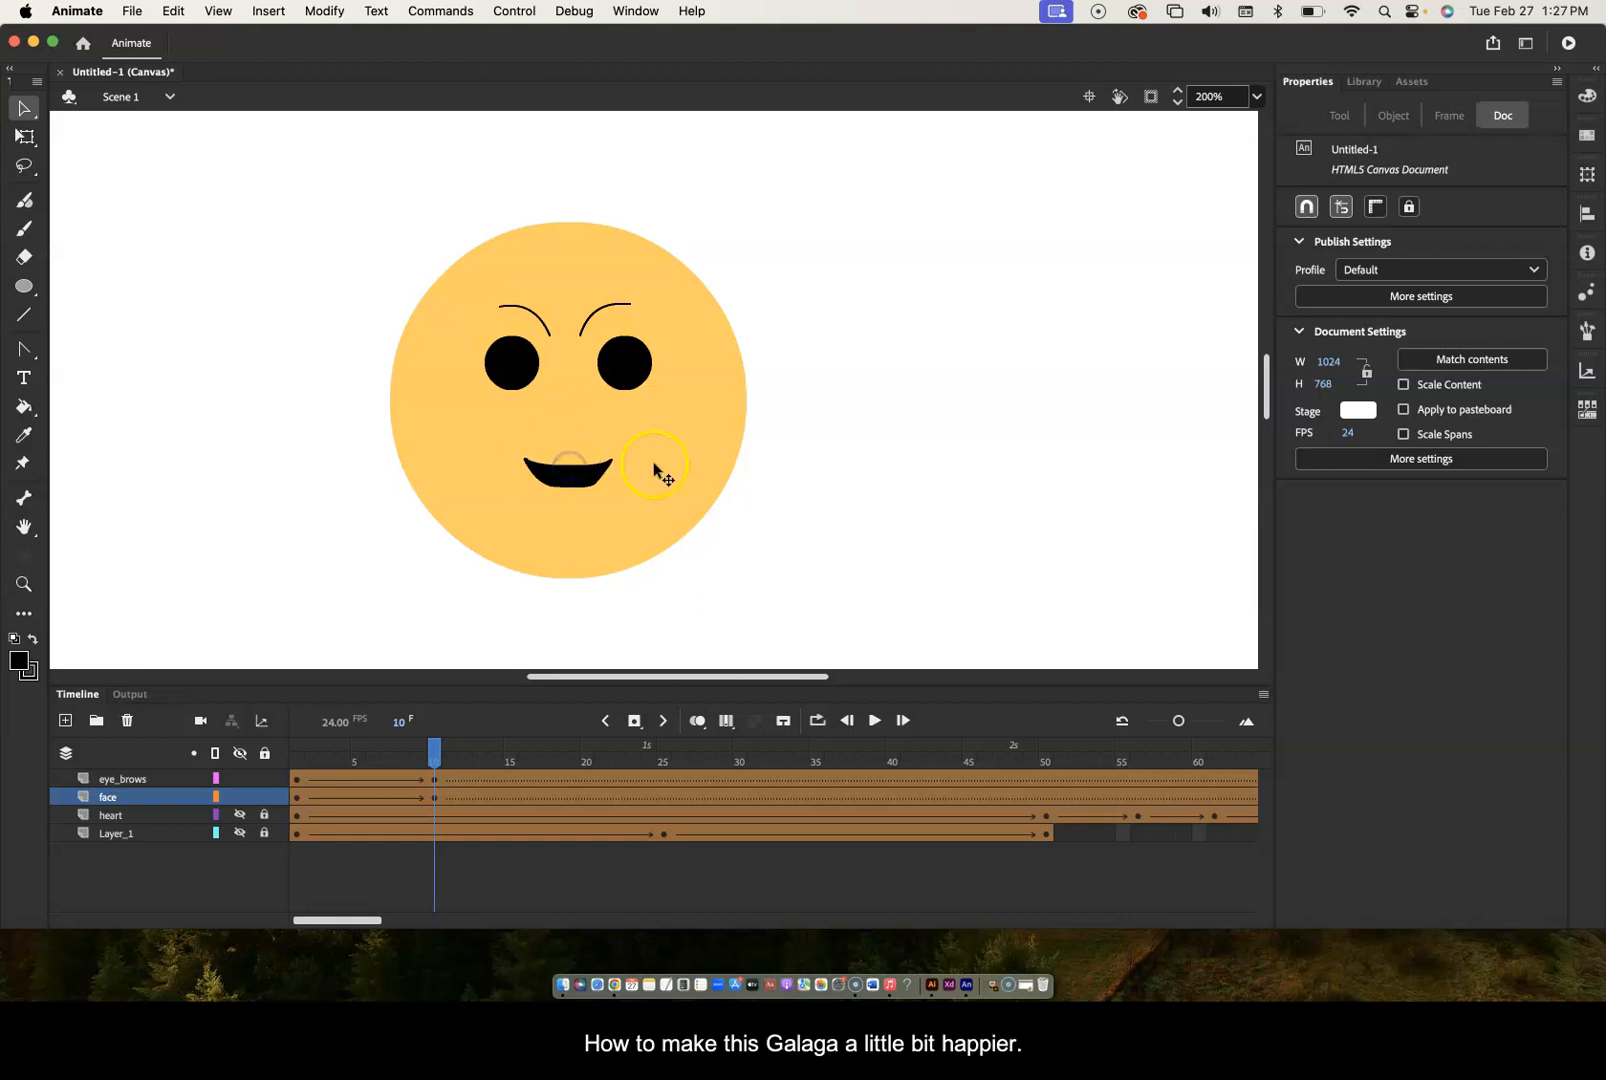
- Insert keyframes at frame 20 on the eye_brows and face layers
drag(434, 752, 570, 757)
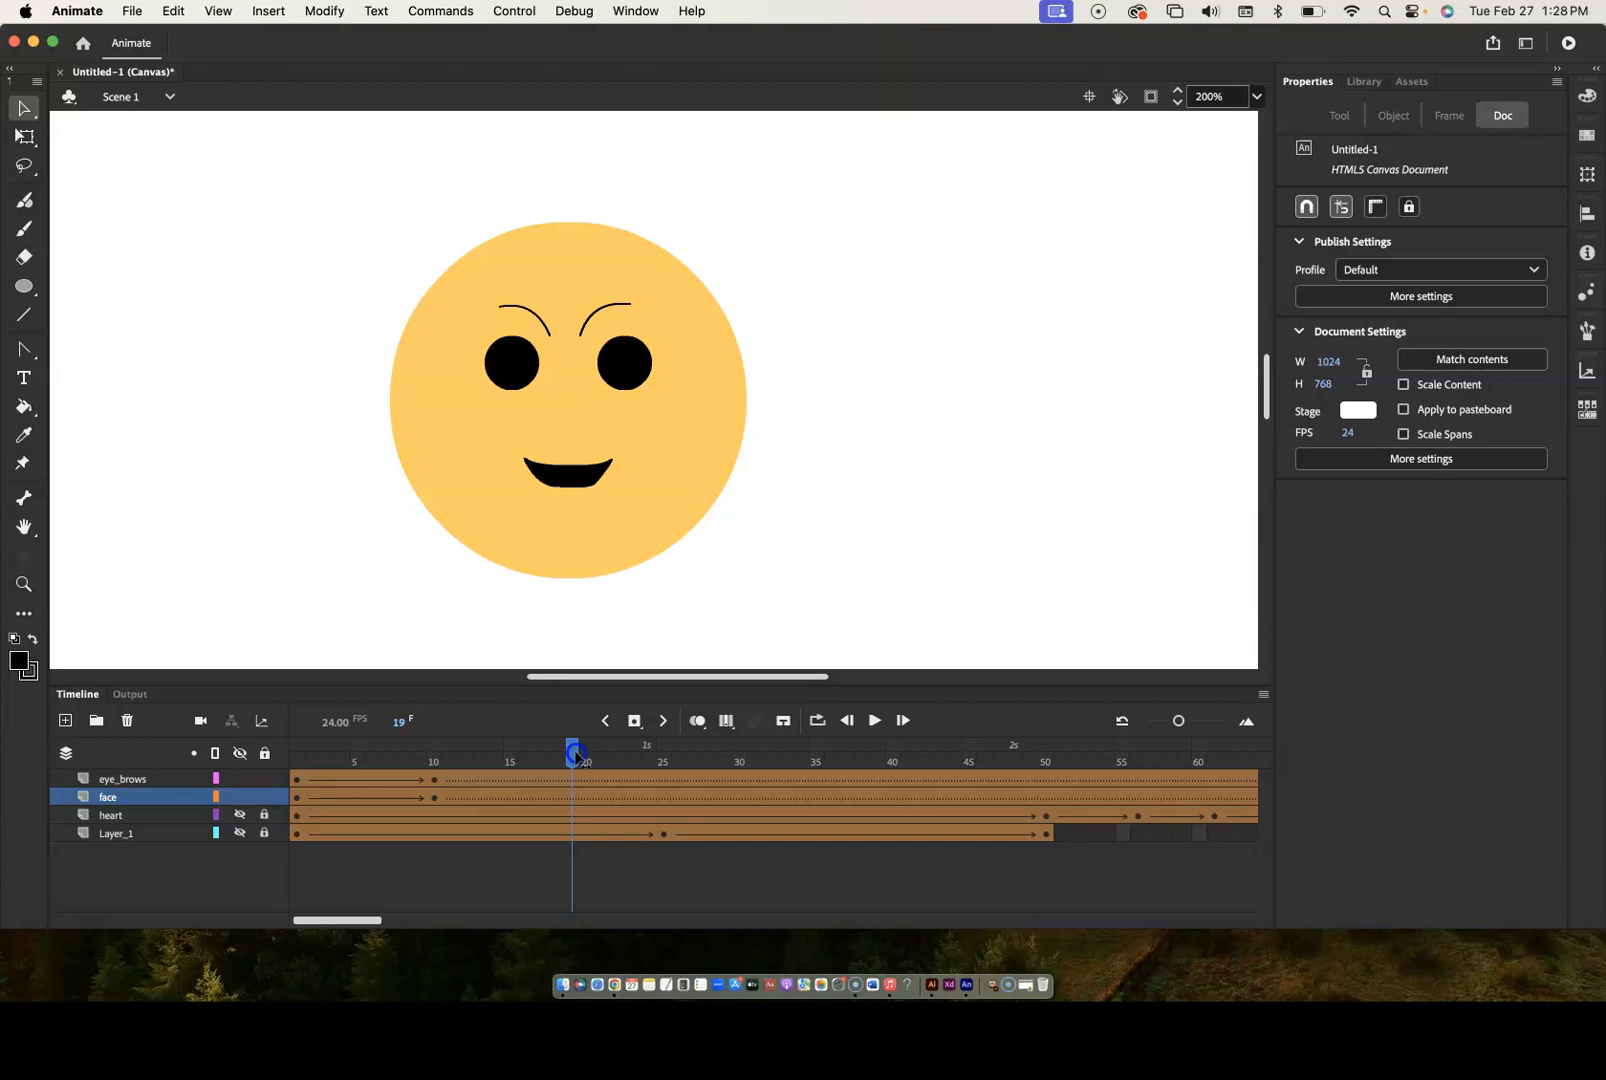
drag(576, 757, 590, 750)
click(588, 776)
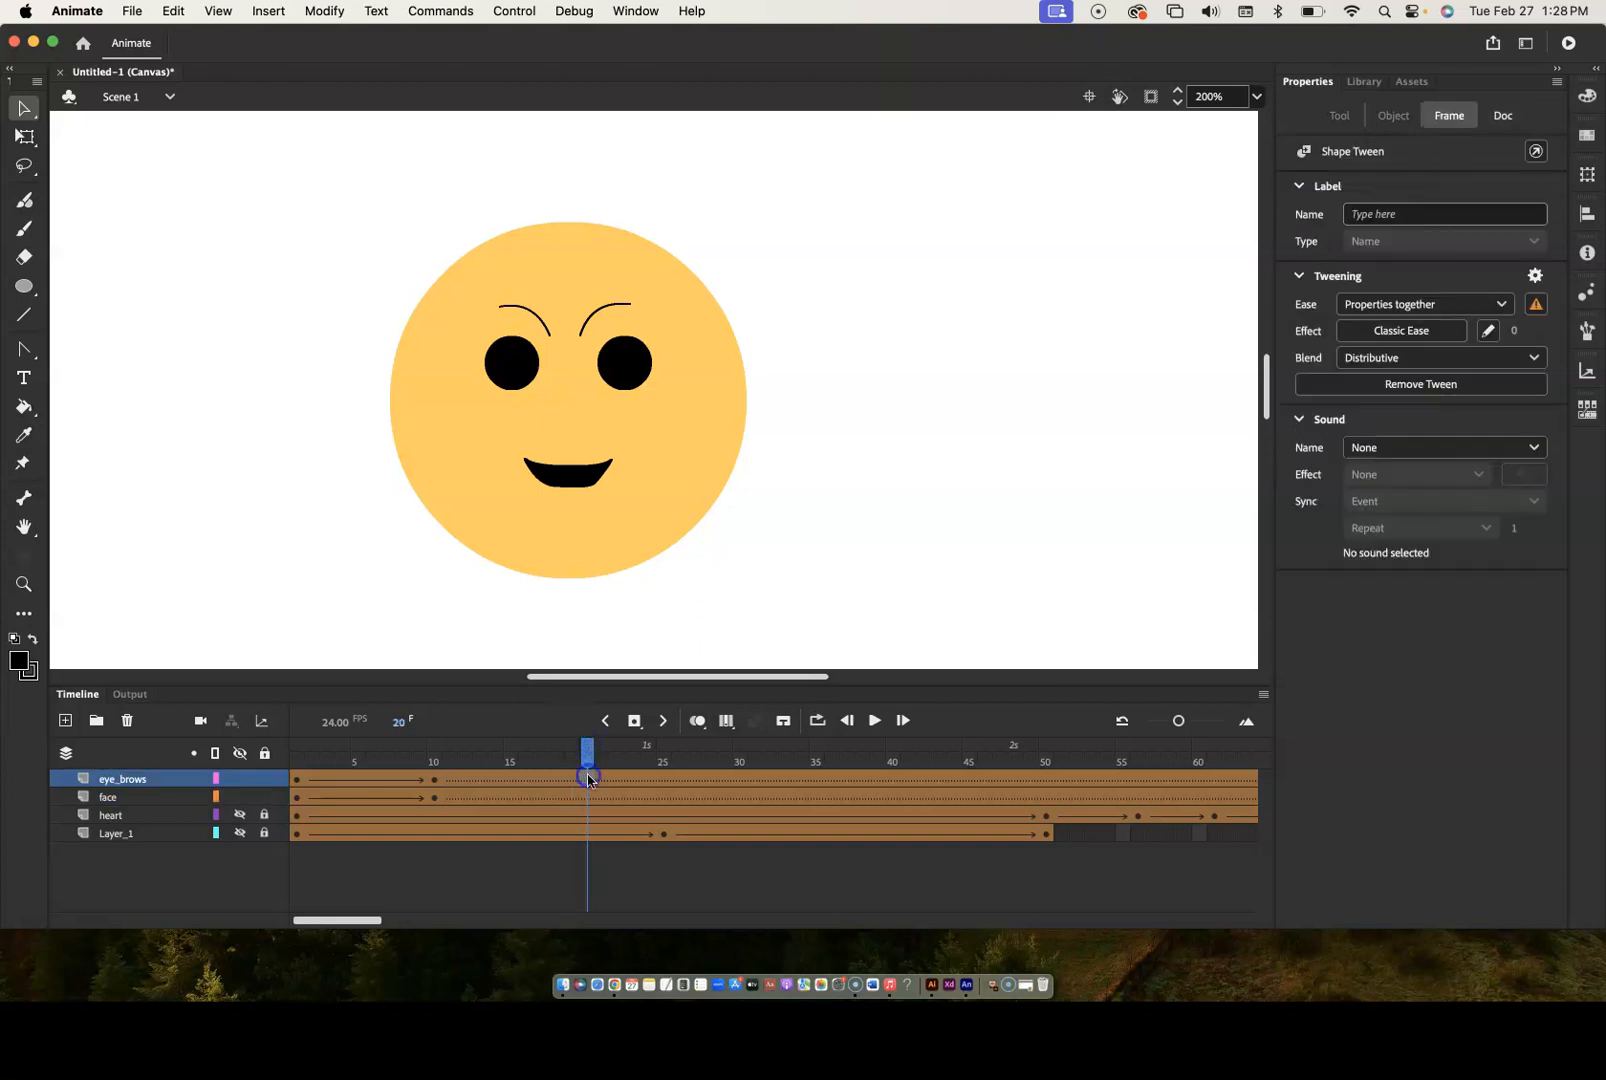
key(F6)
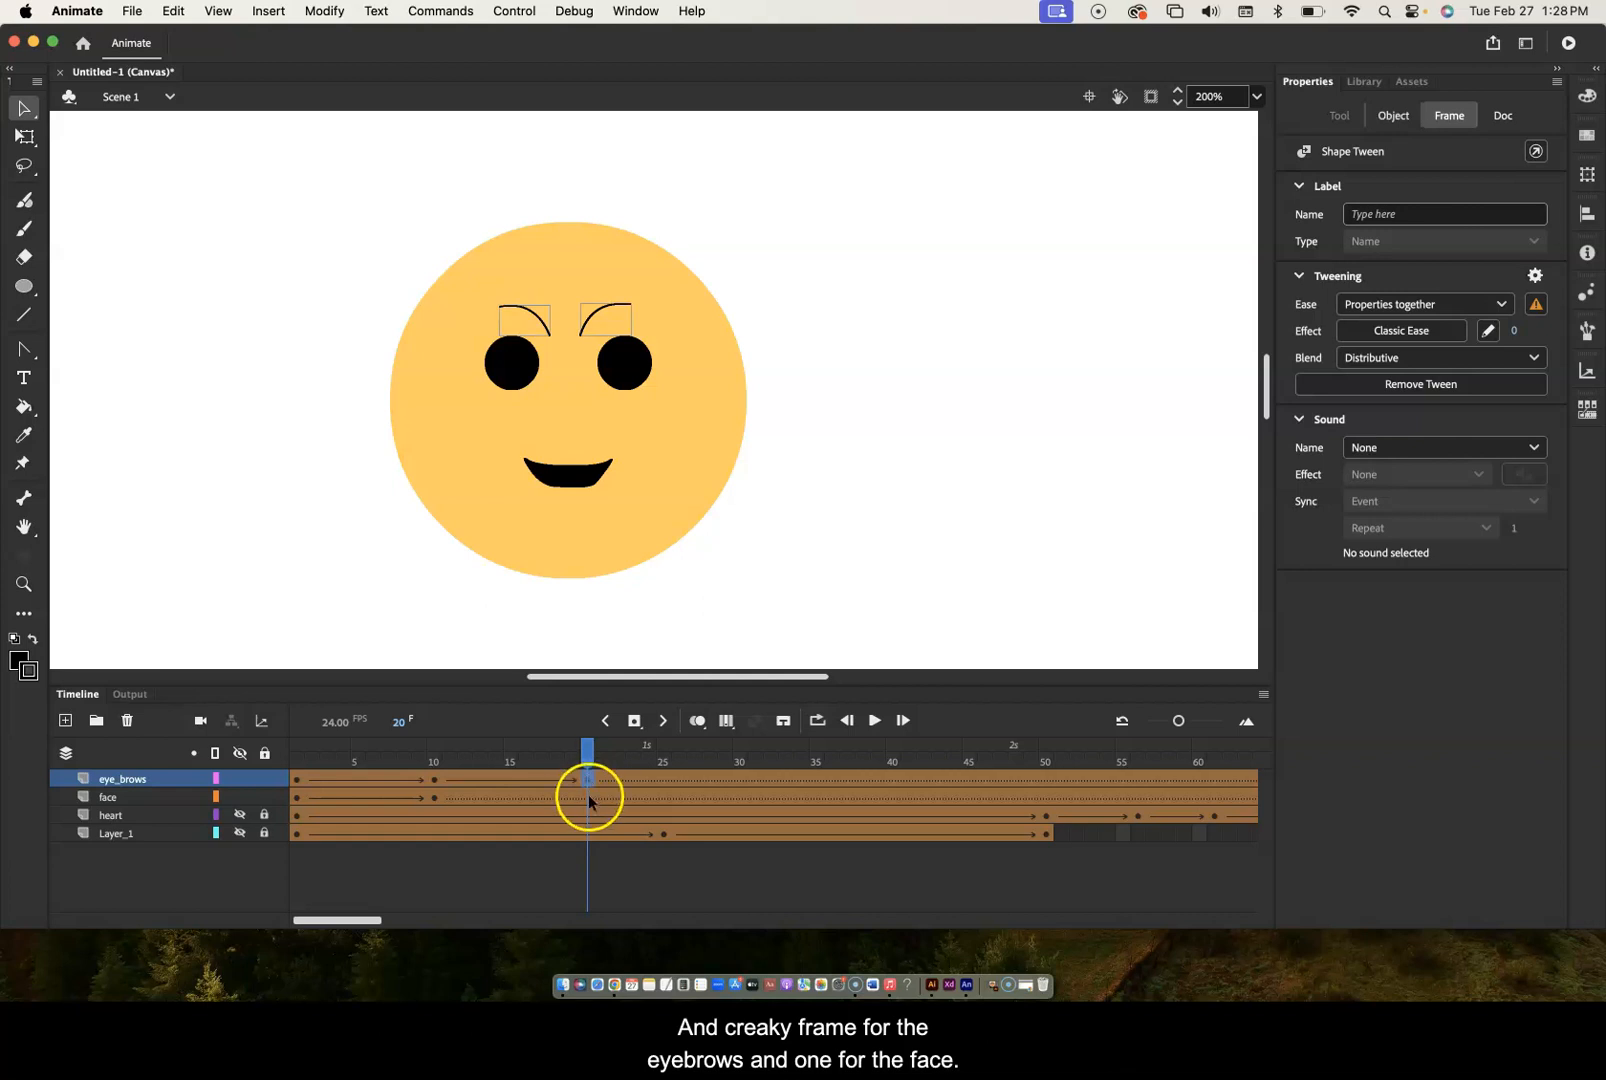
click(589, 797)
key(F6)
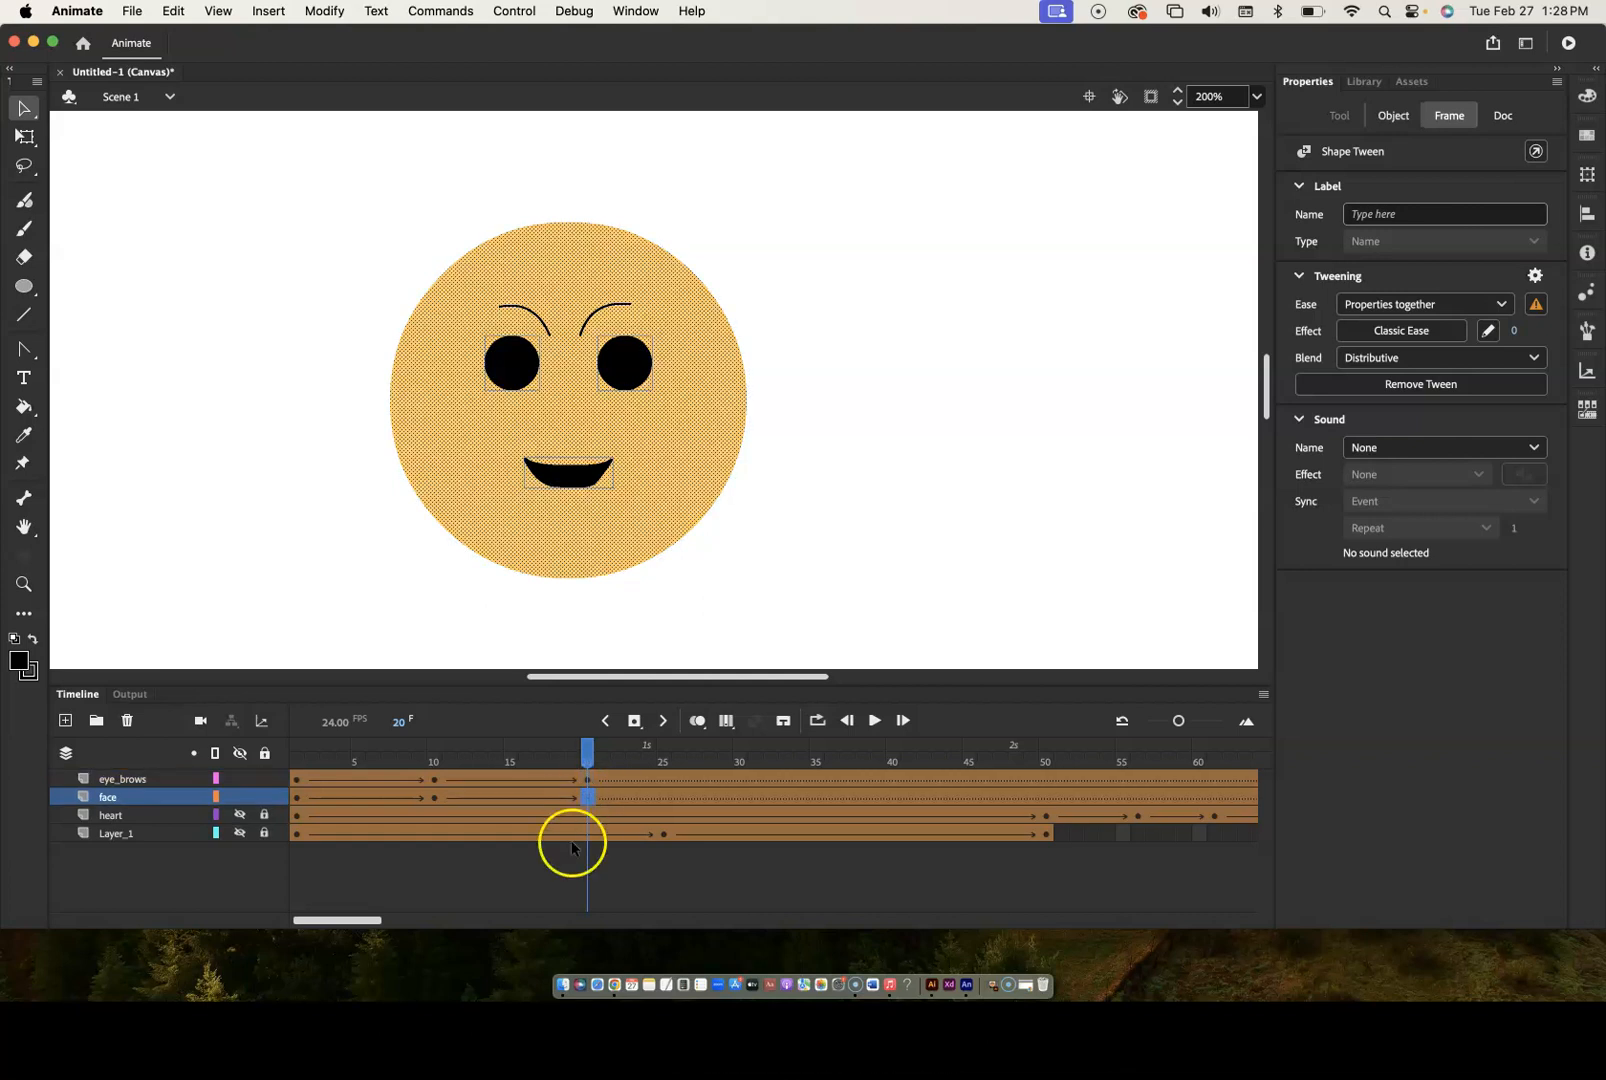
click(386, 597)
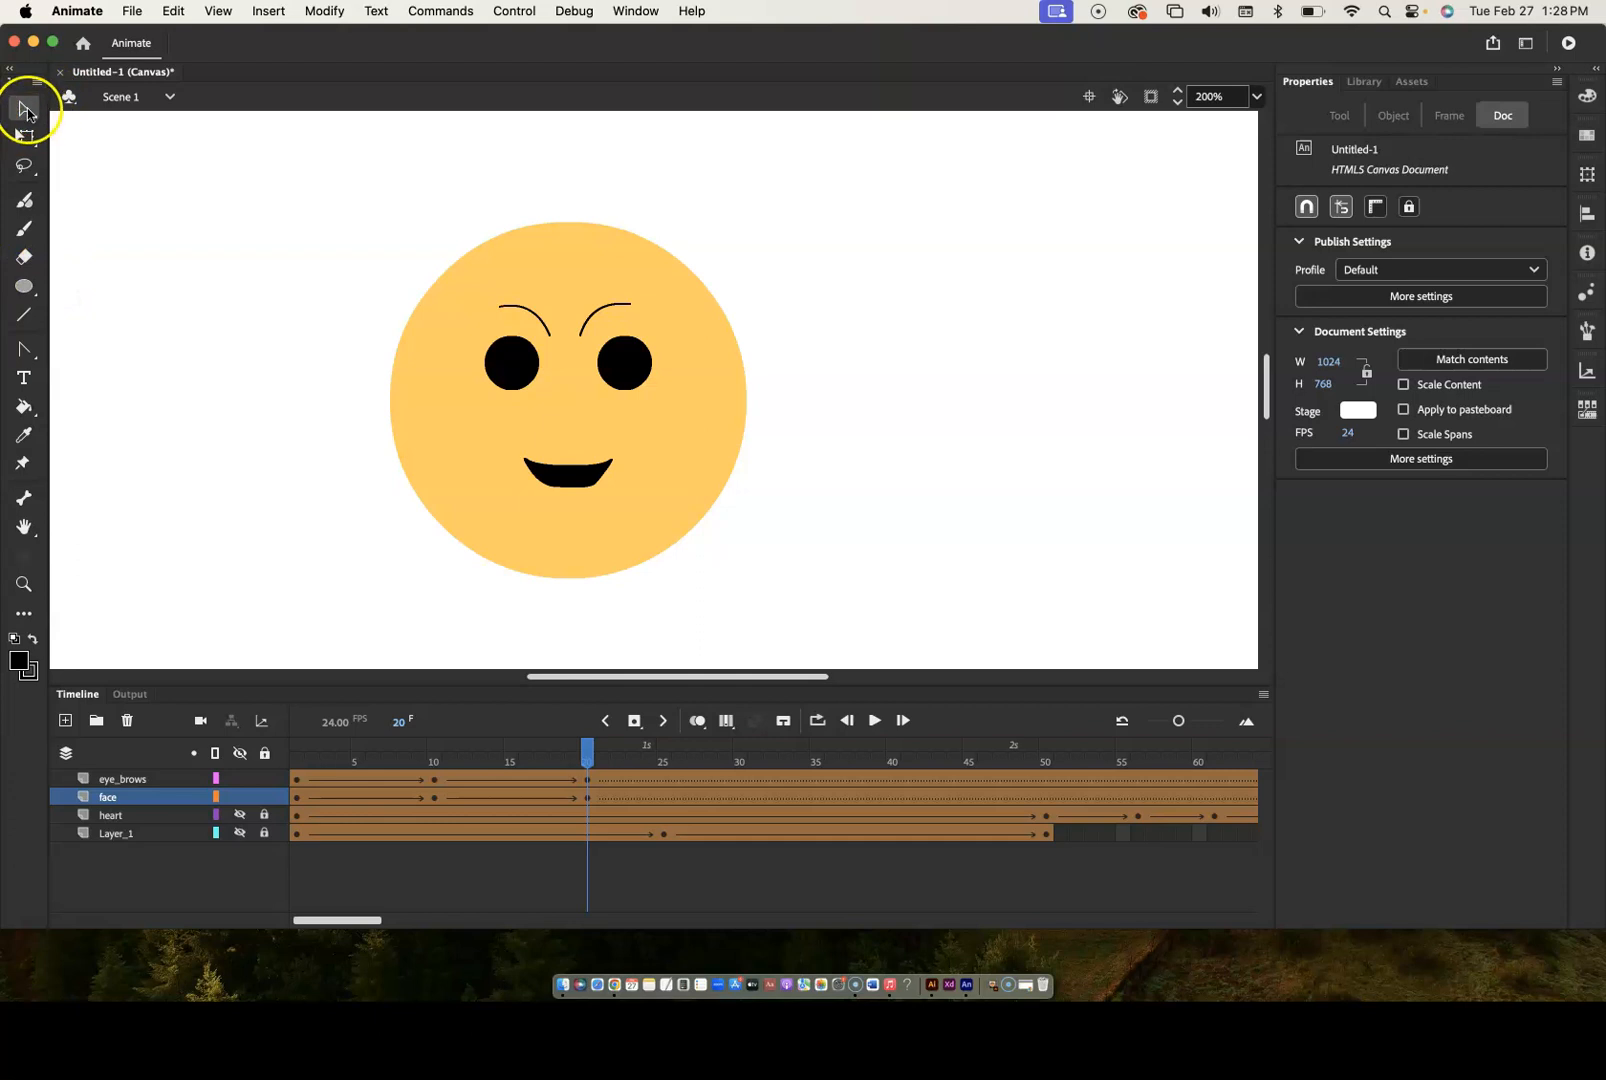
- Rotate the left eyebrow at frame 20 with Free Transform so it arches level over the eye, and shift it outward to about X 467
click(24, 136)
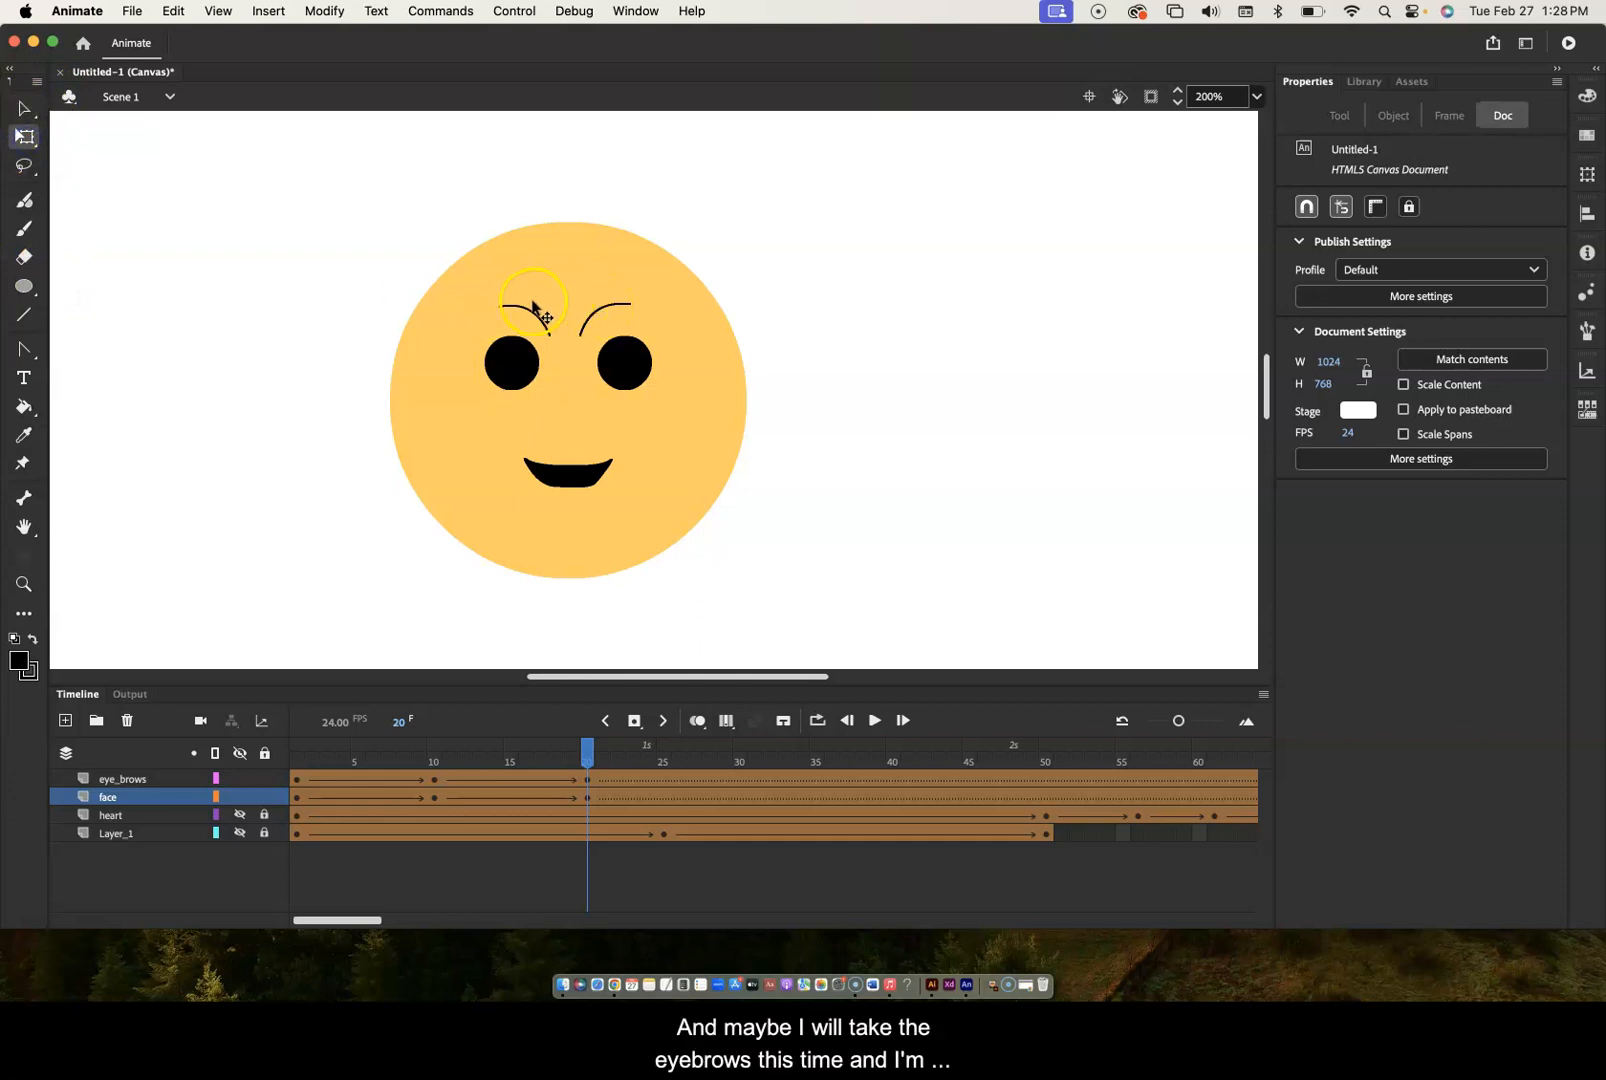
click(531, 305)
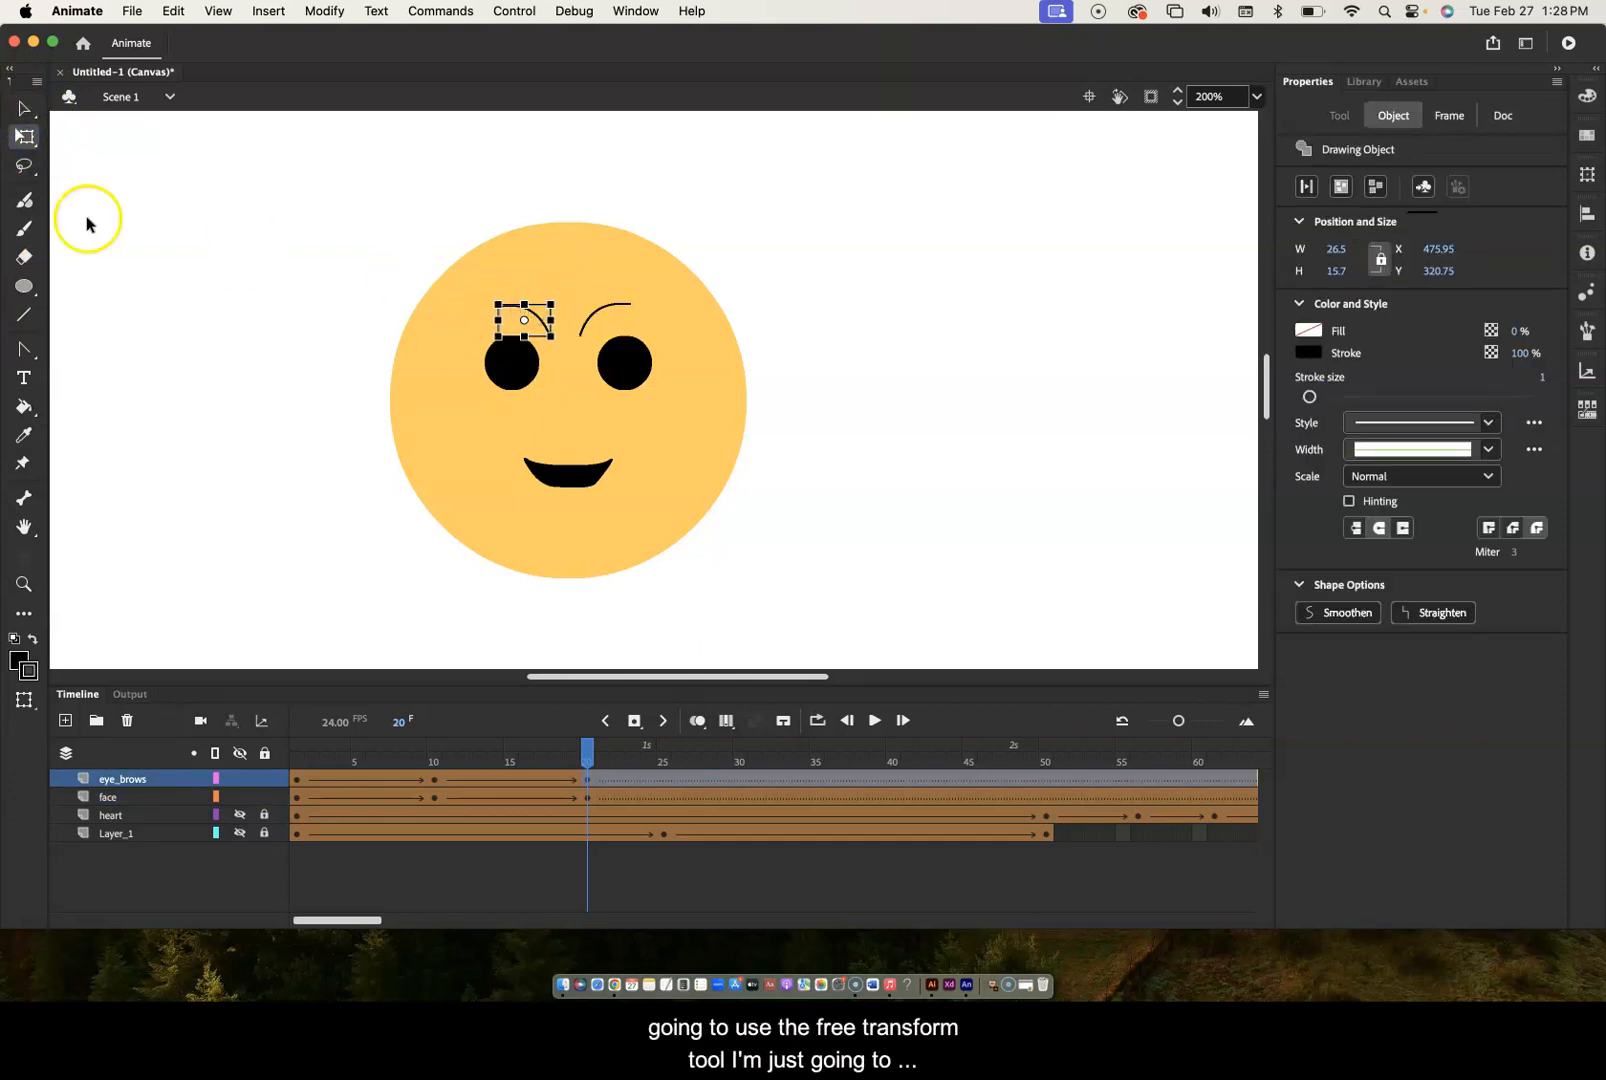
drag(558, 297, 521, 312)
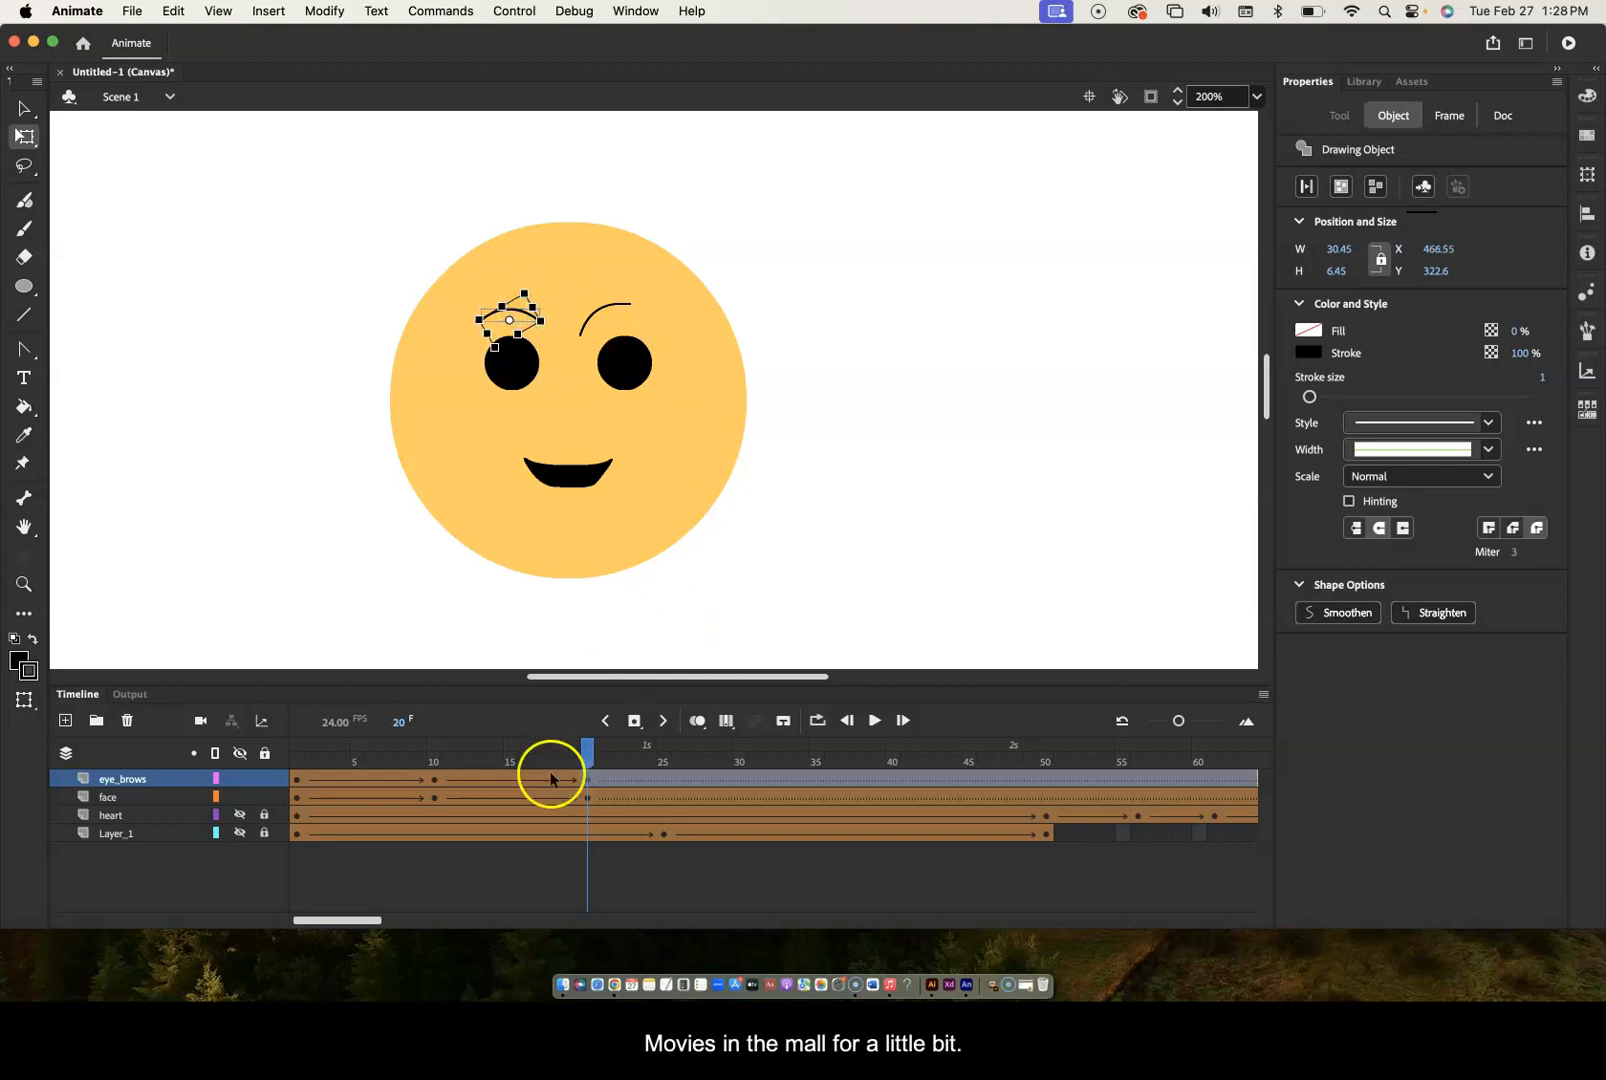
mouse_move(588, 753)
mouse_down()
mouse_move(434, 755)
mouse_move(600, 738)
mouse_move(588, 752)
mouse_up()
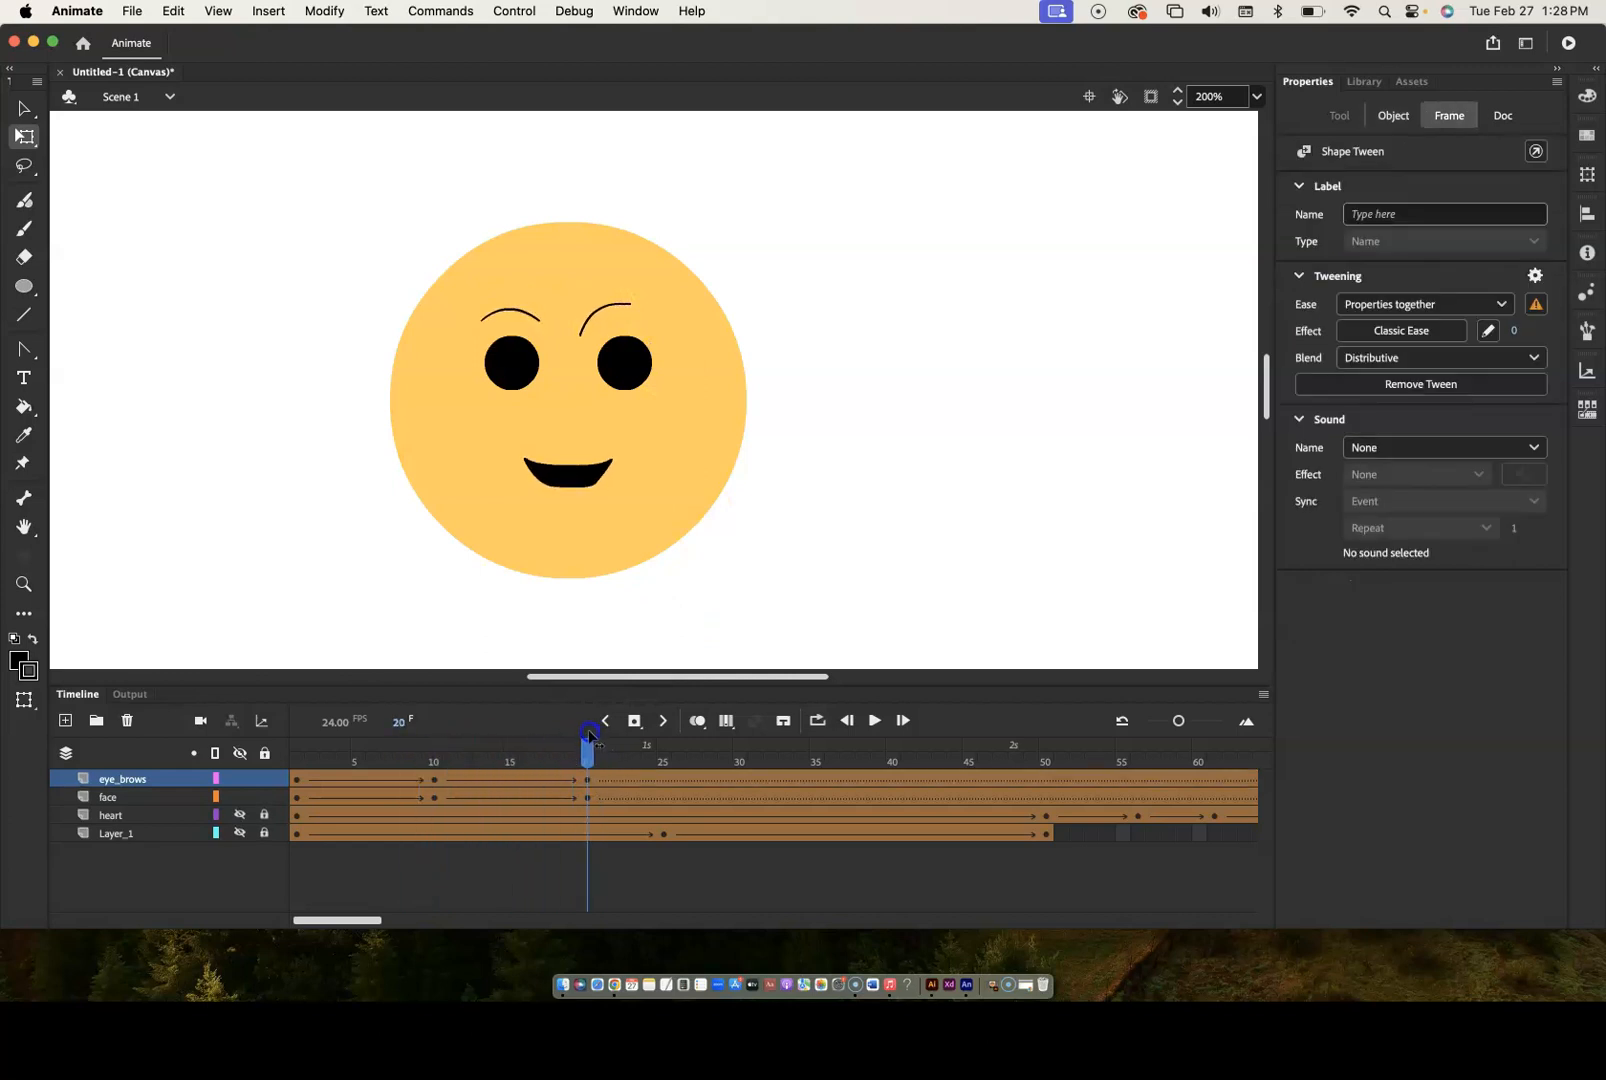
- Rotate the right eyebrow at frame 20 with Free Transform so it arches over the eye, and shift it outward to about X 524
click(612, 310)
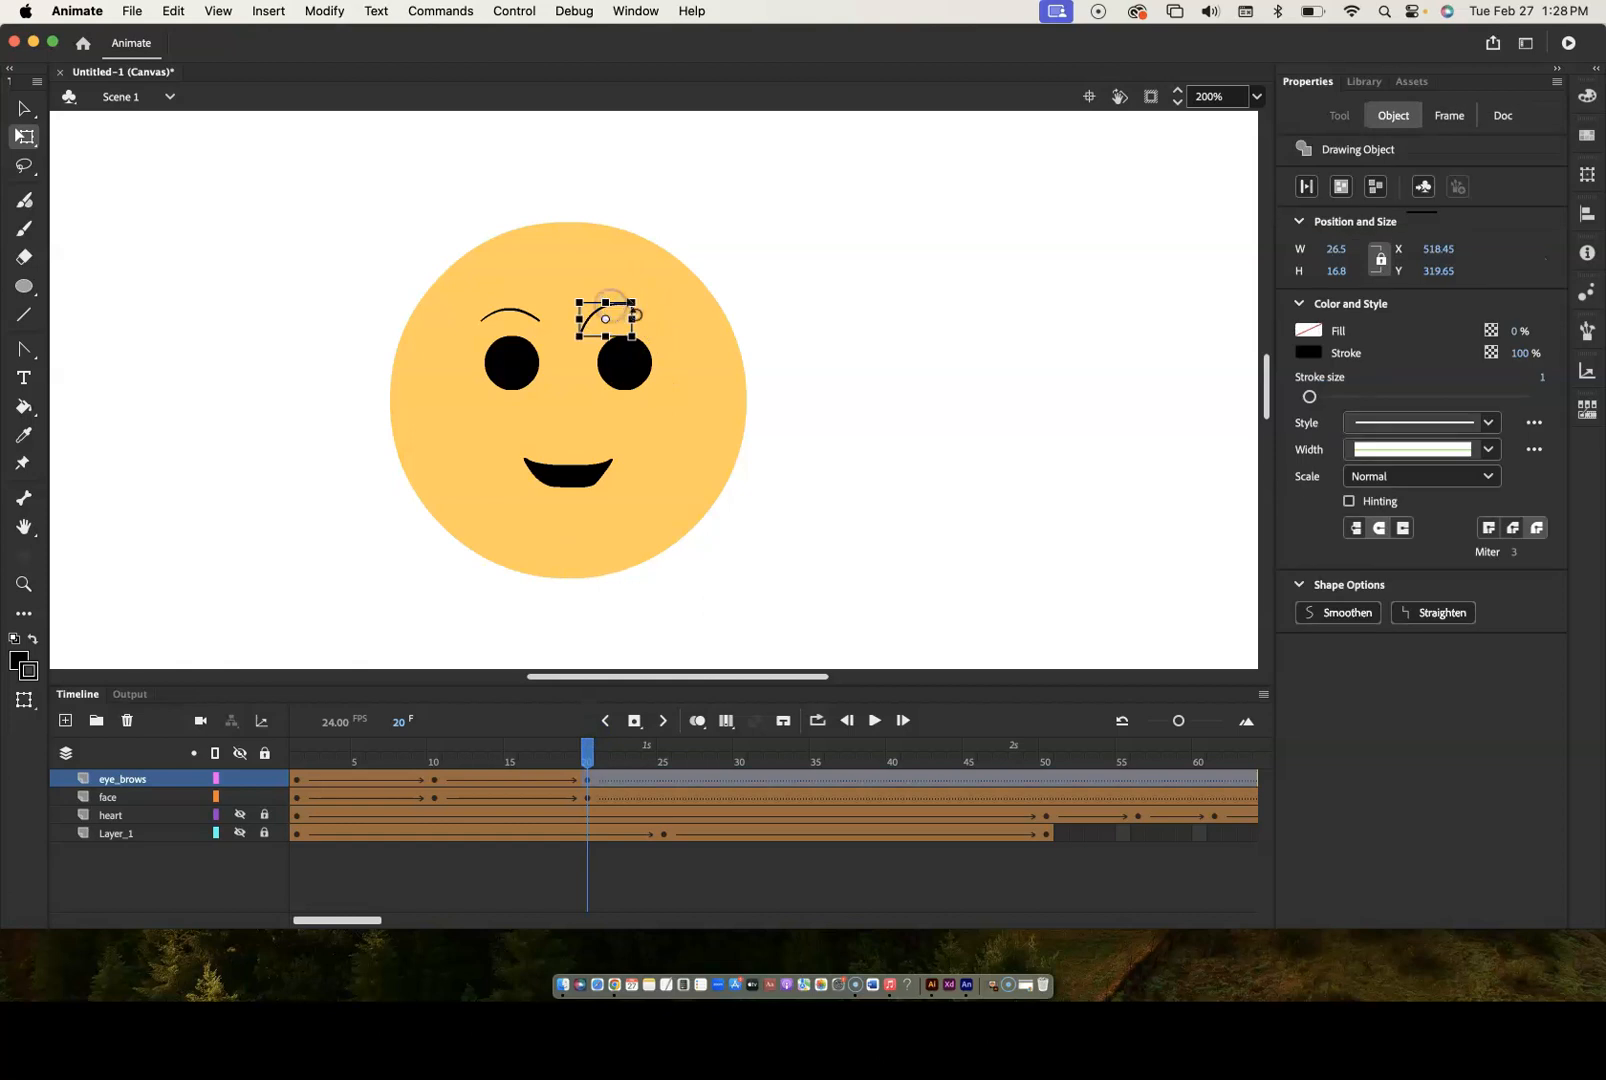
drag(598, 316, 662, 301)
key(super+z)
key(super+shift+z)
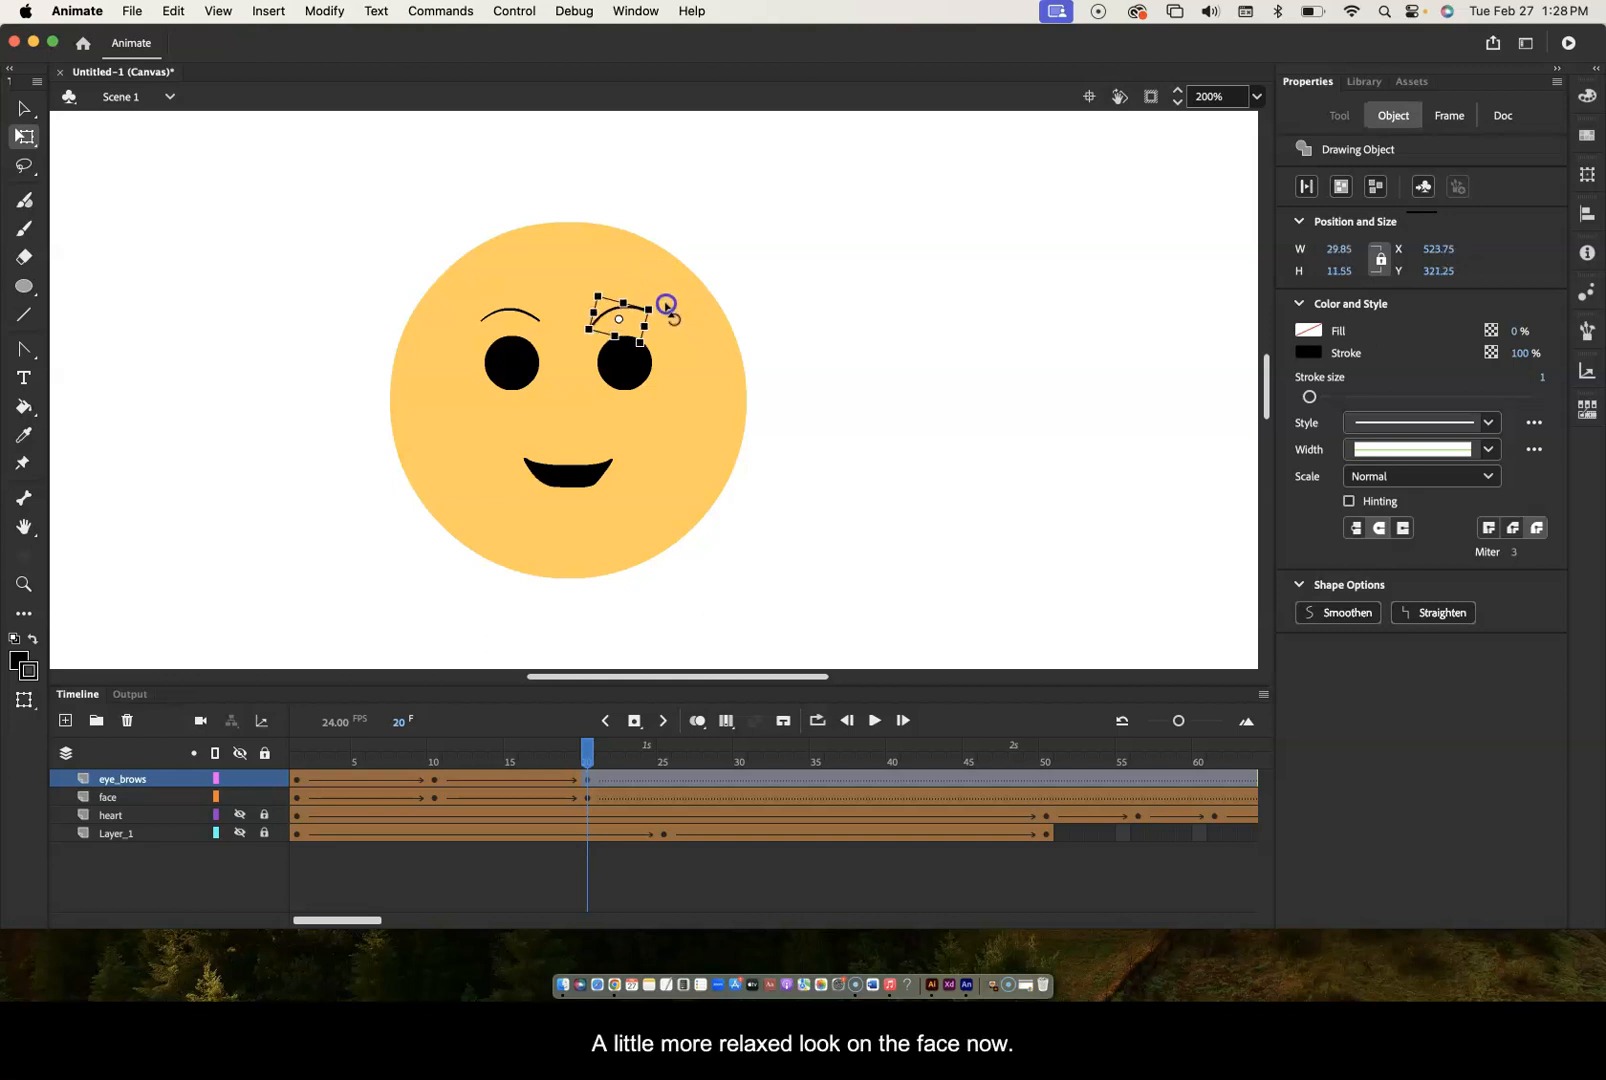
click(792, 197)
mouse_move(591, 770)
mouse_down()
mouse_move(298, 782)
mouse_move(586, 752)
mouse_up()
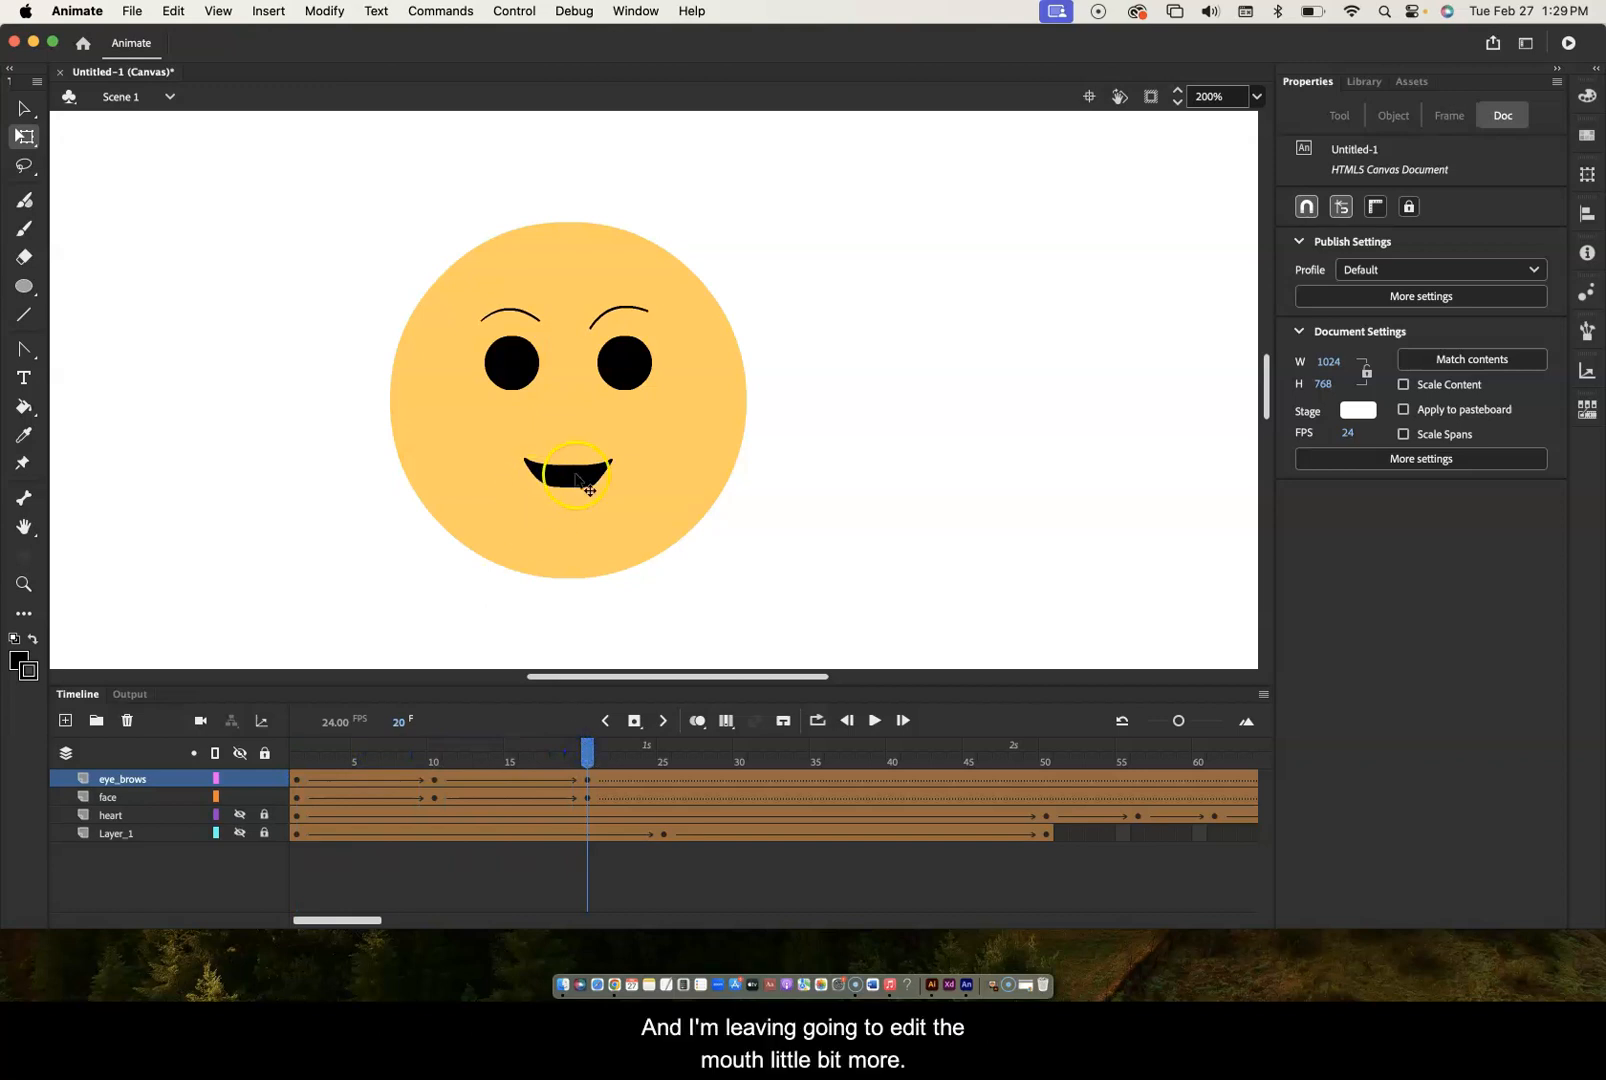
- Widen the mouth at frame 20 by bowing its lower edge downward and pulling both corners outward
click(24, 110)
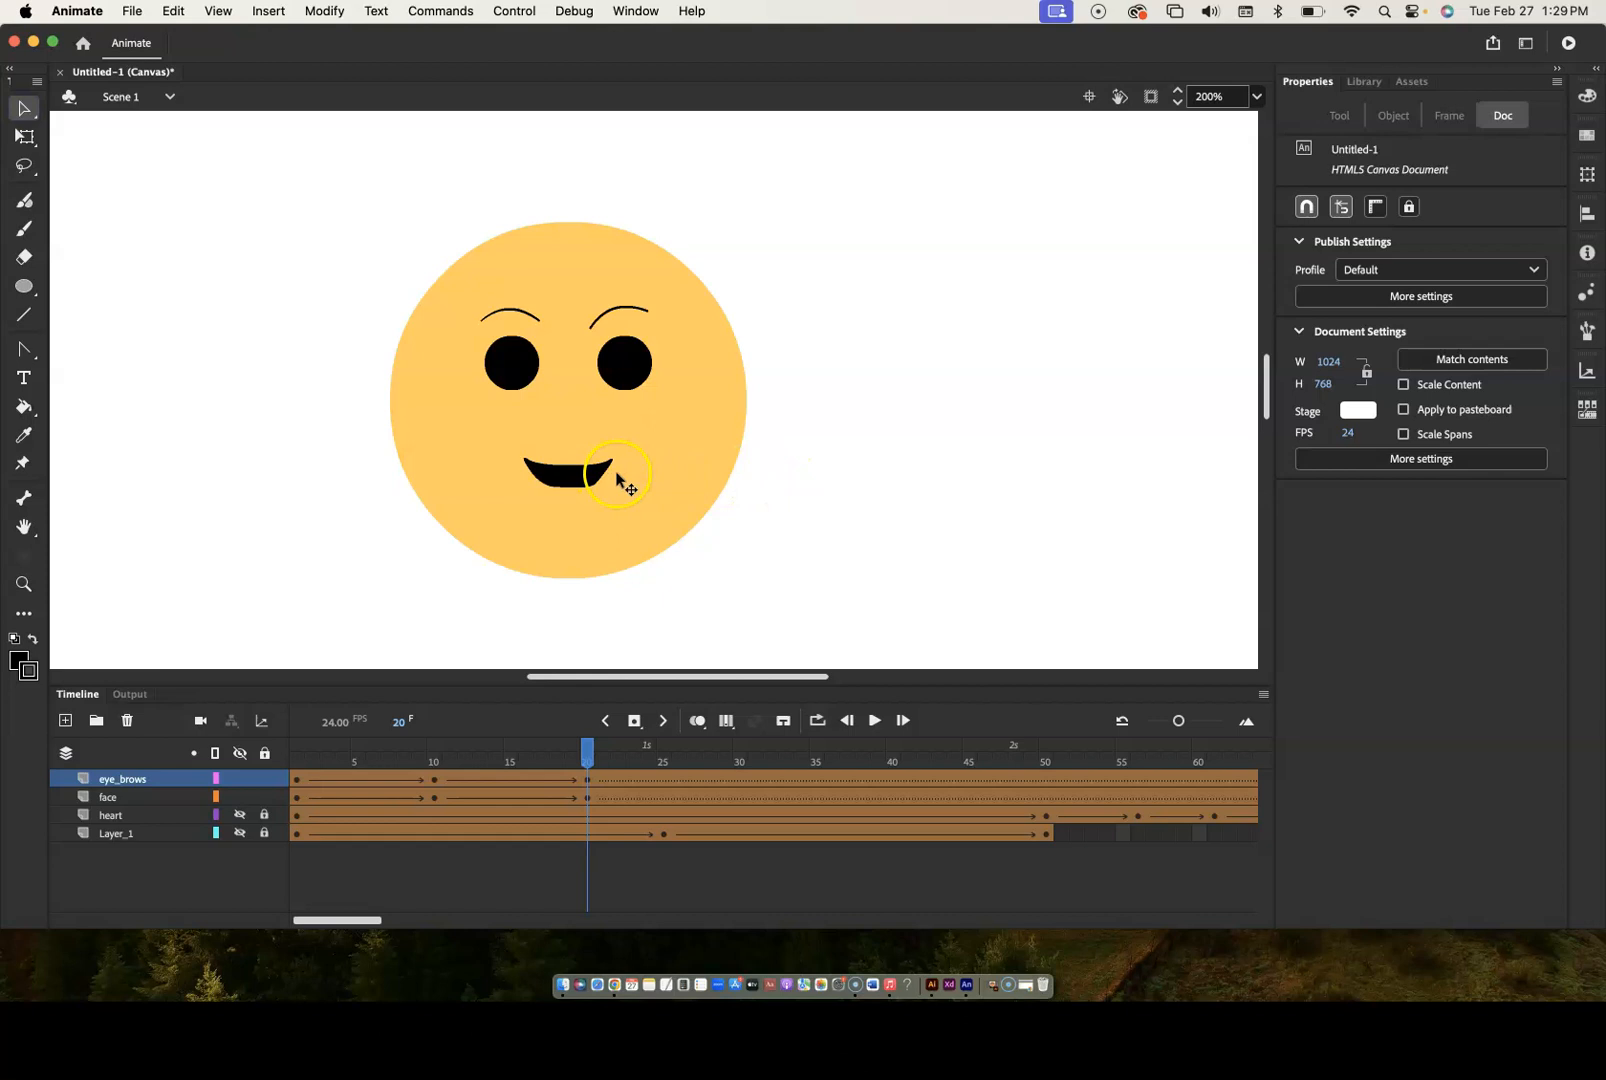
click(588, 797)
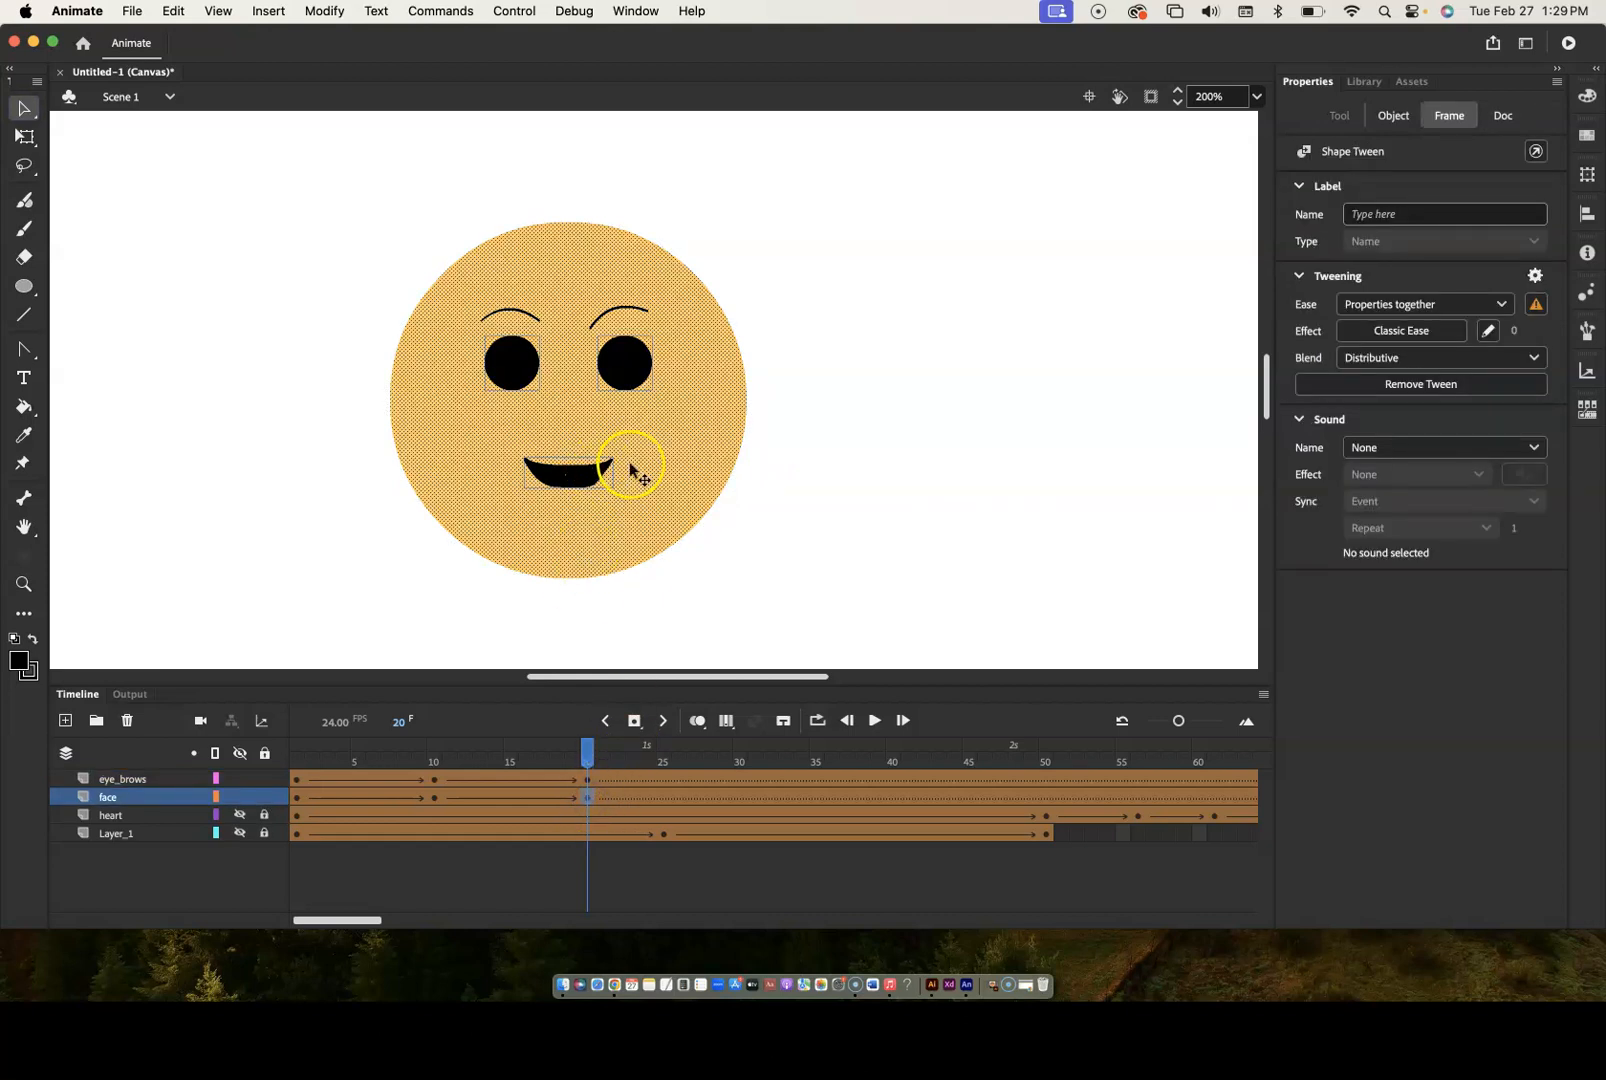
click(926, 449)
drag(606, 472, 575, 485)
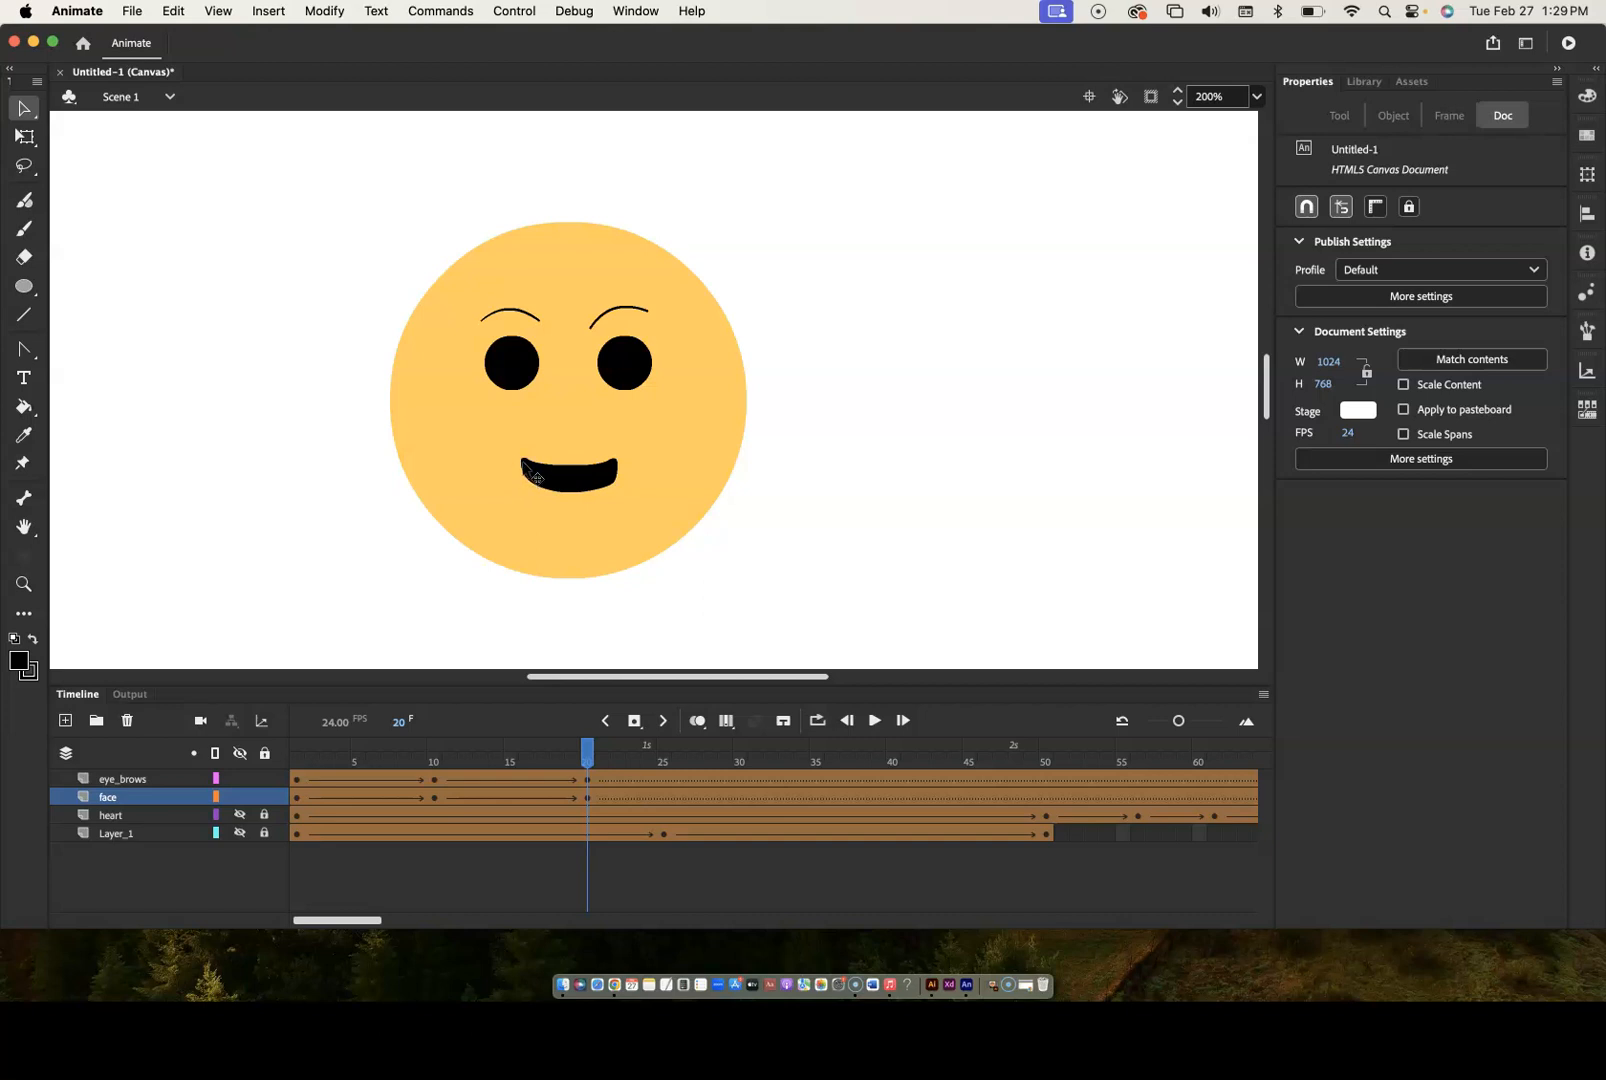
drag(523, 462, 512, 456)
click(620, 470)
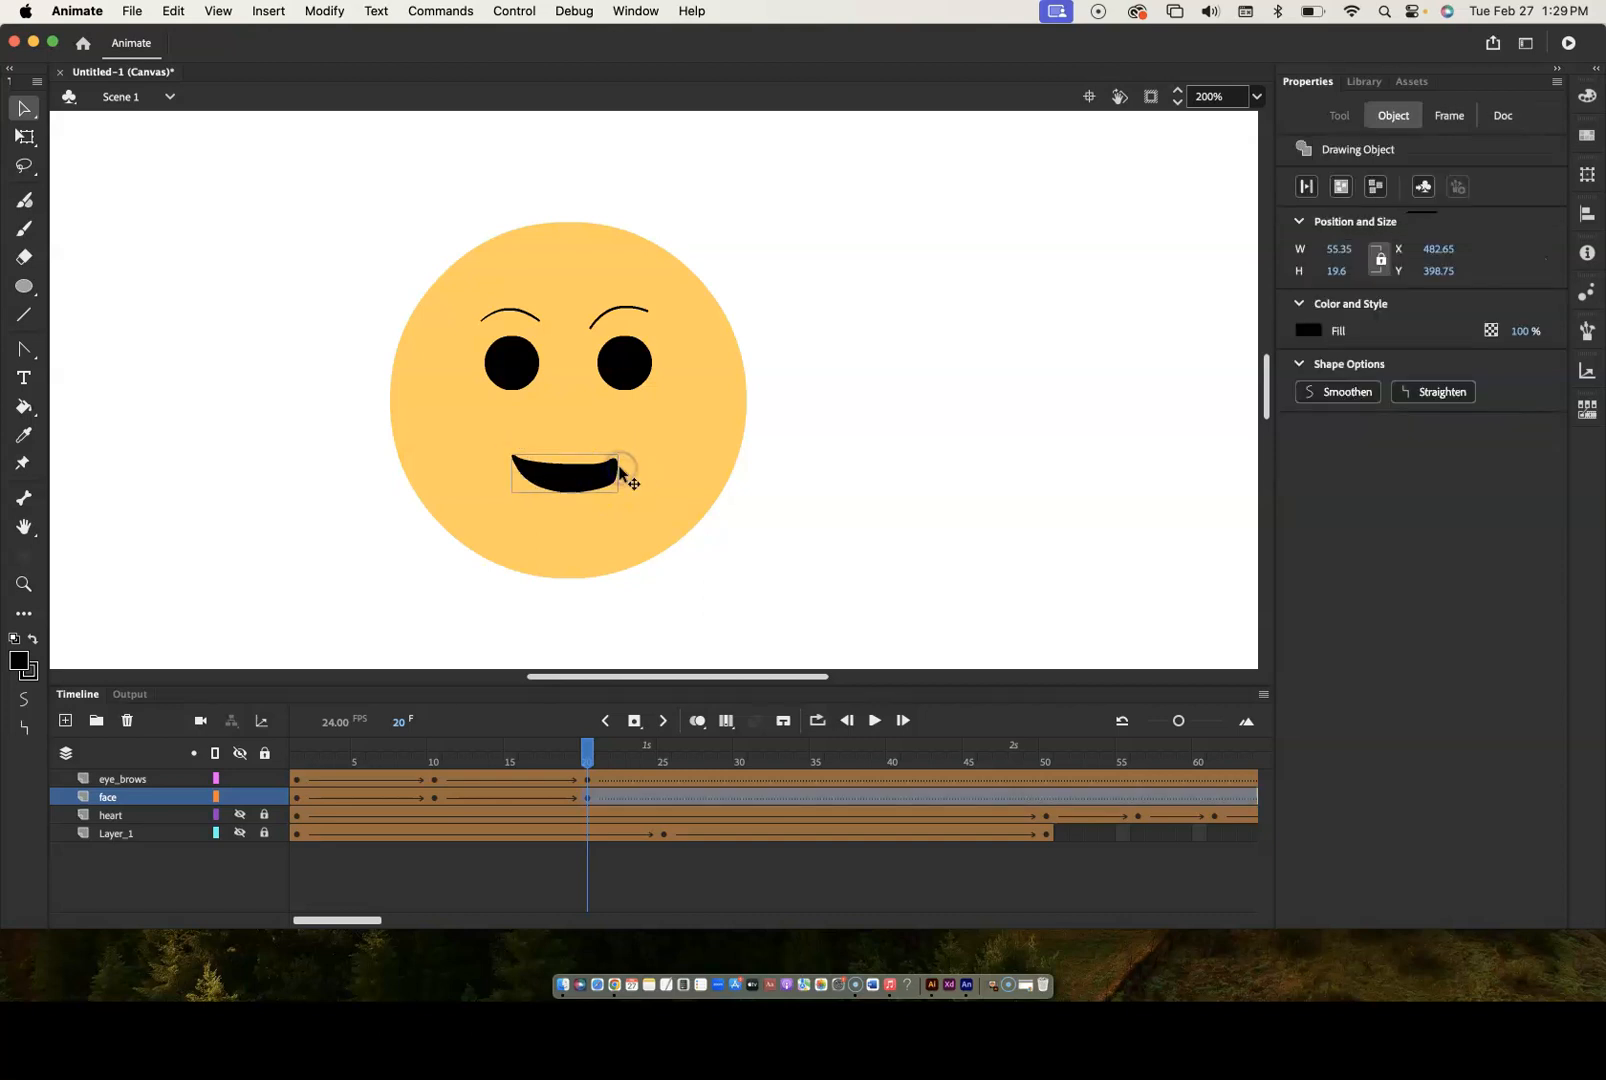
click(795, 435)
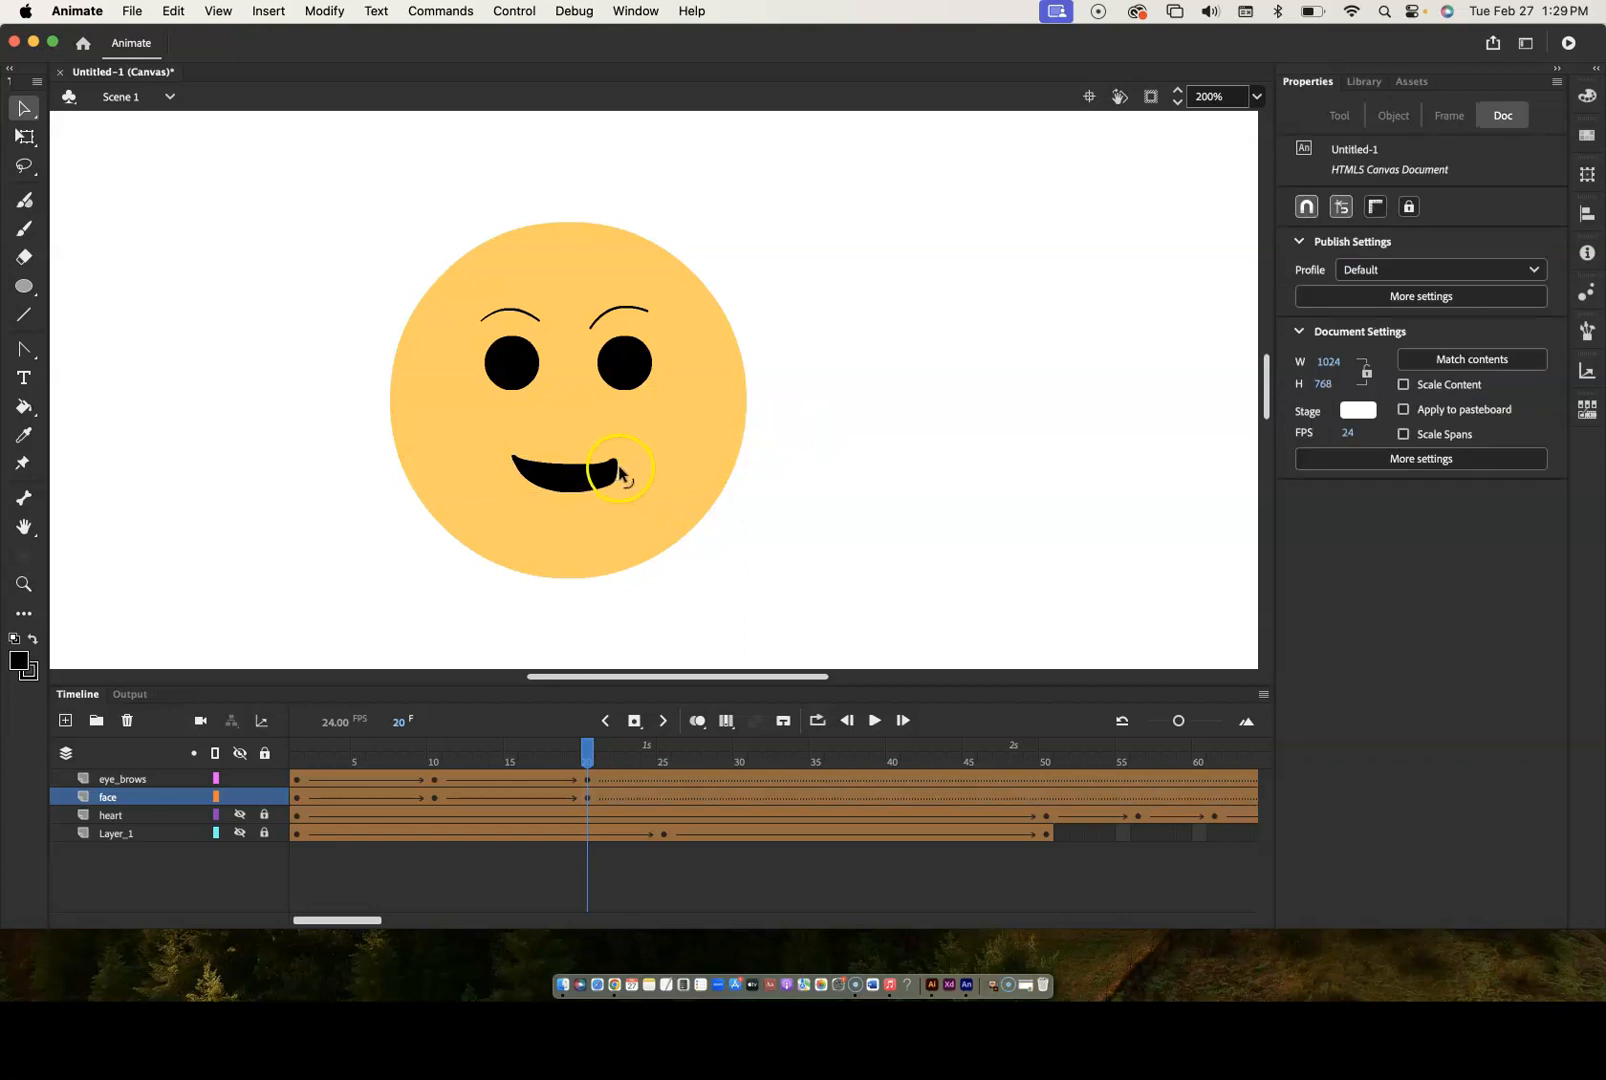
drag(619, 469, 628, 466)
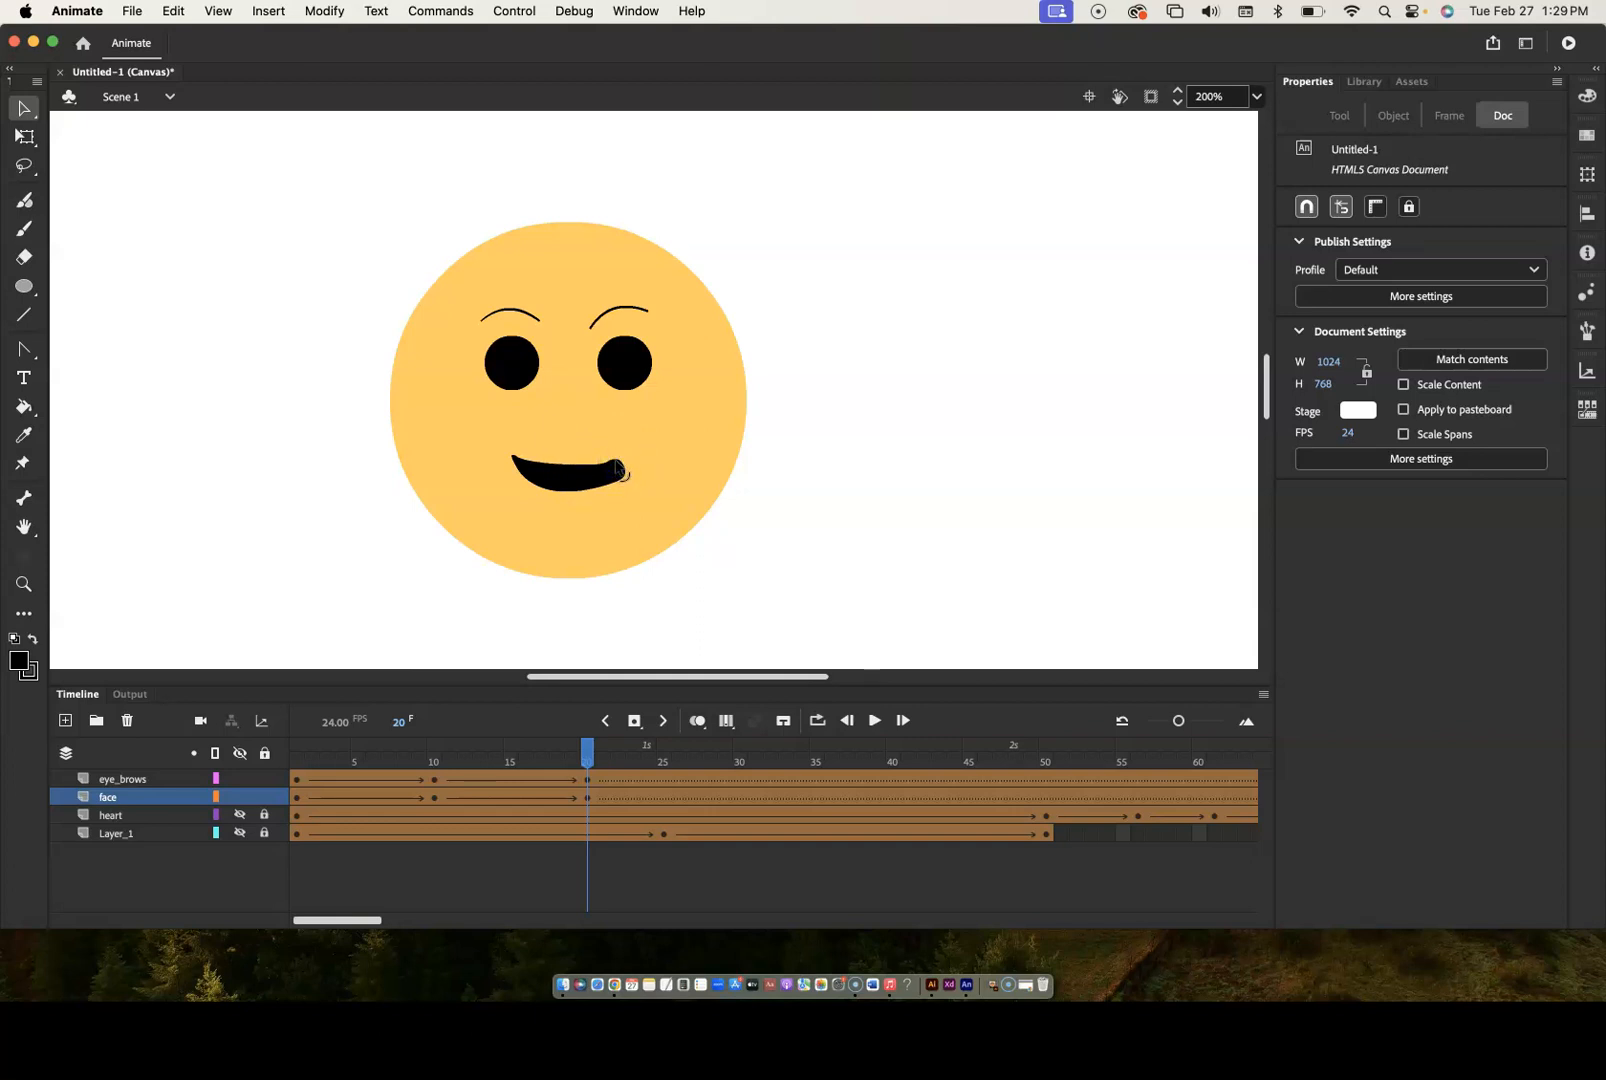
- Extend the mouth's right corner outward and up by moving its anchor points with the Subselection tool, making the mouth about 61.5 wide
click(24, 584)
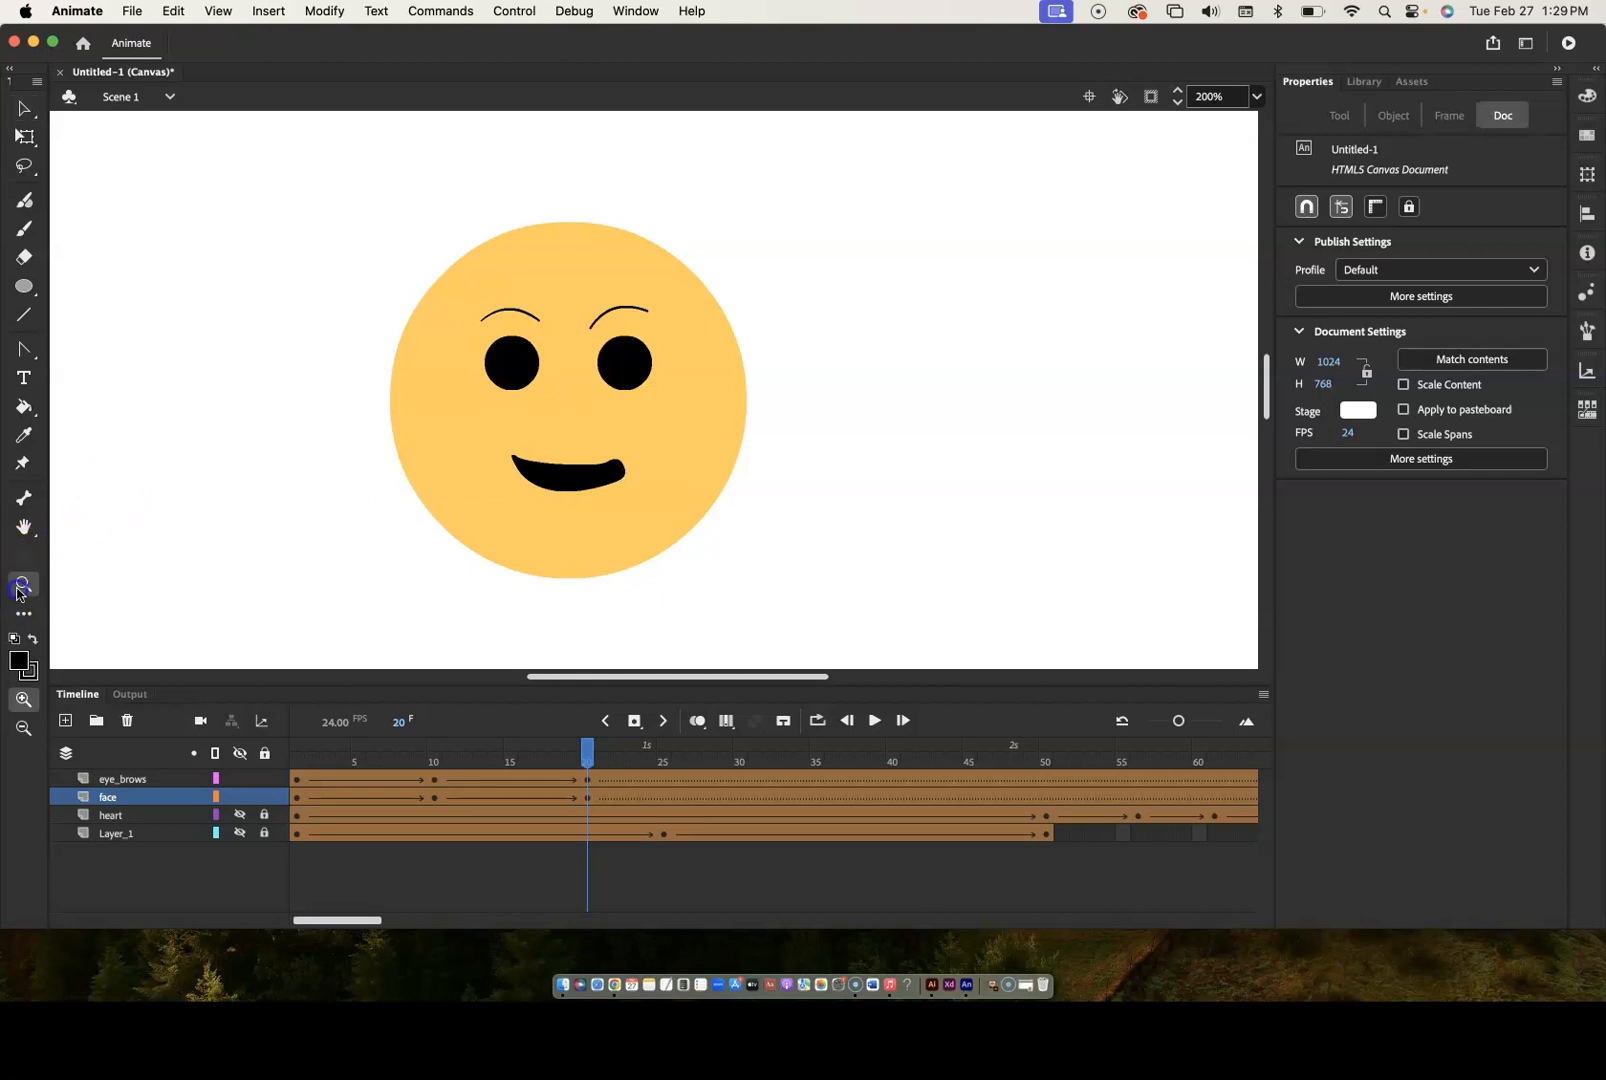
click(614, 436)
click(614, 436)
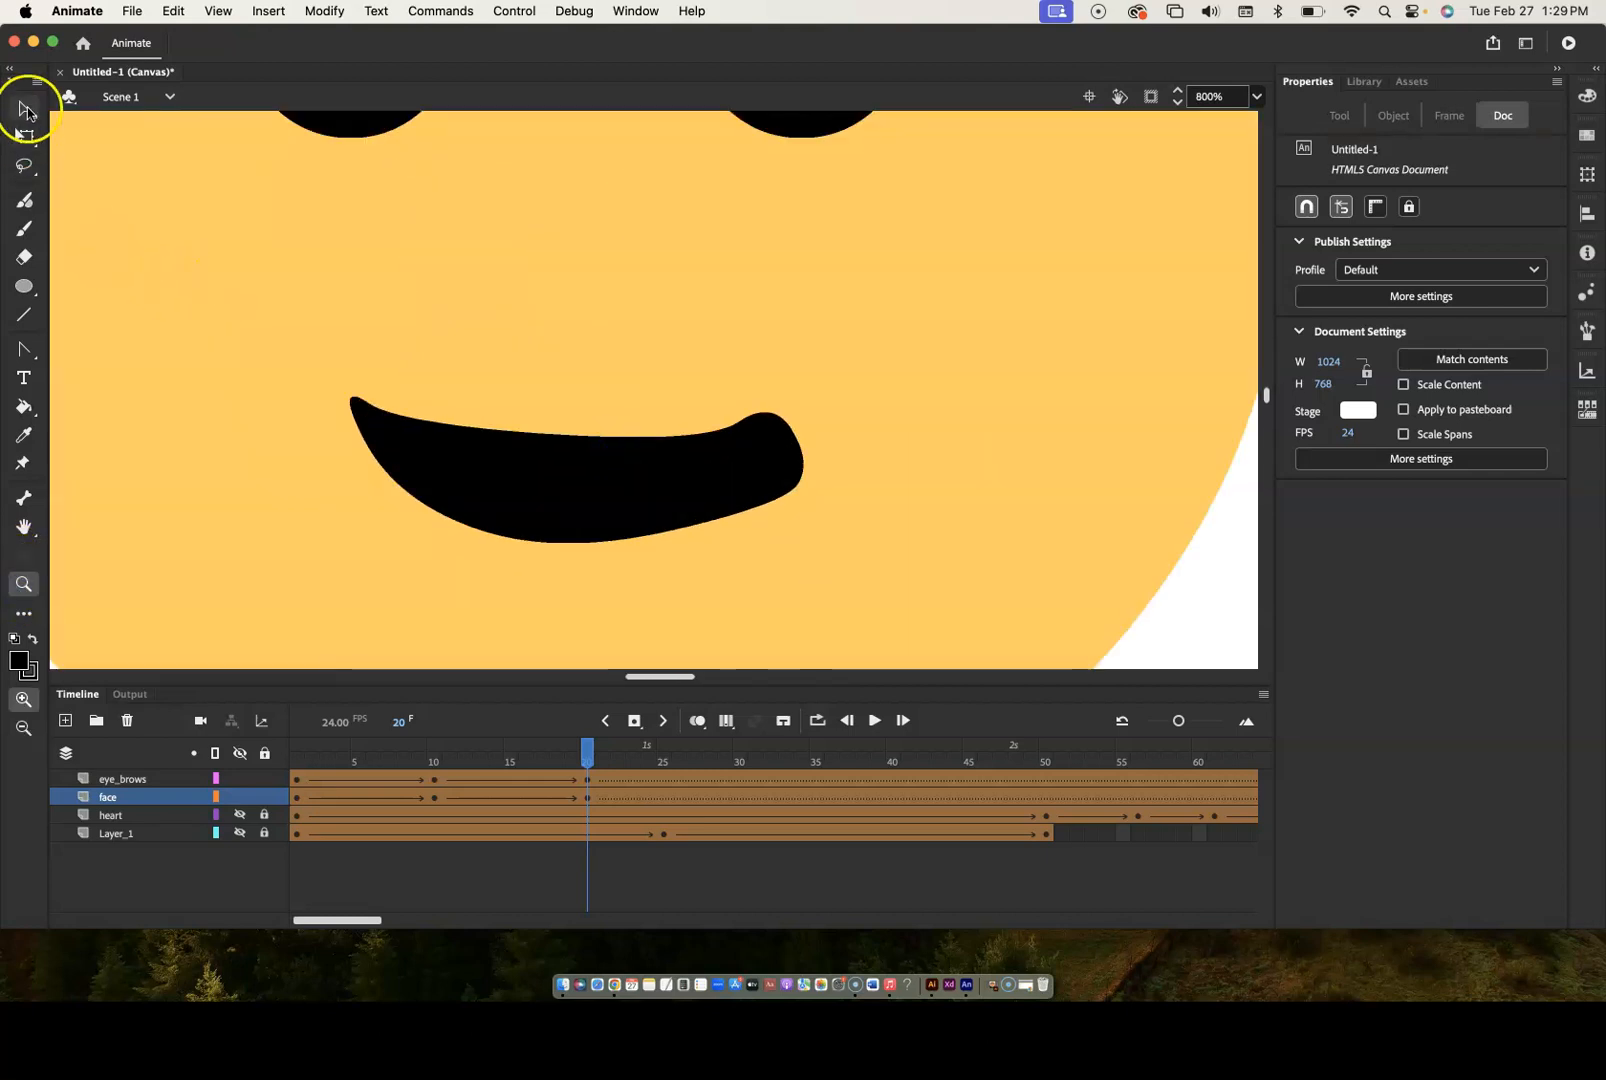
click(25, 110)
click(733, 428)
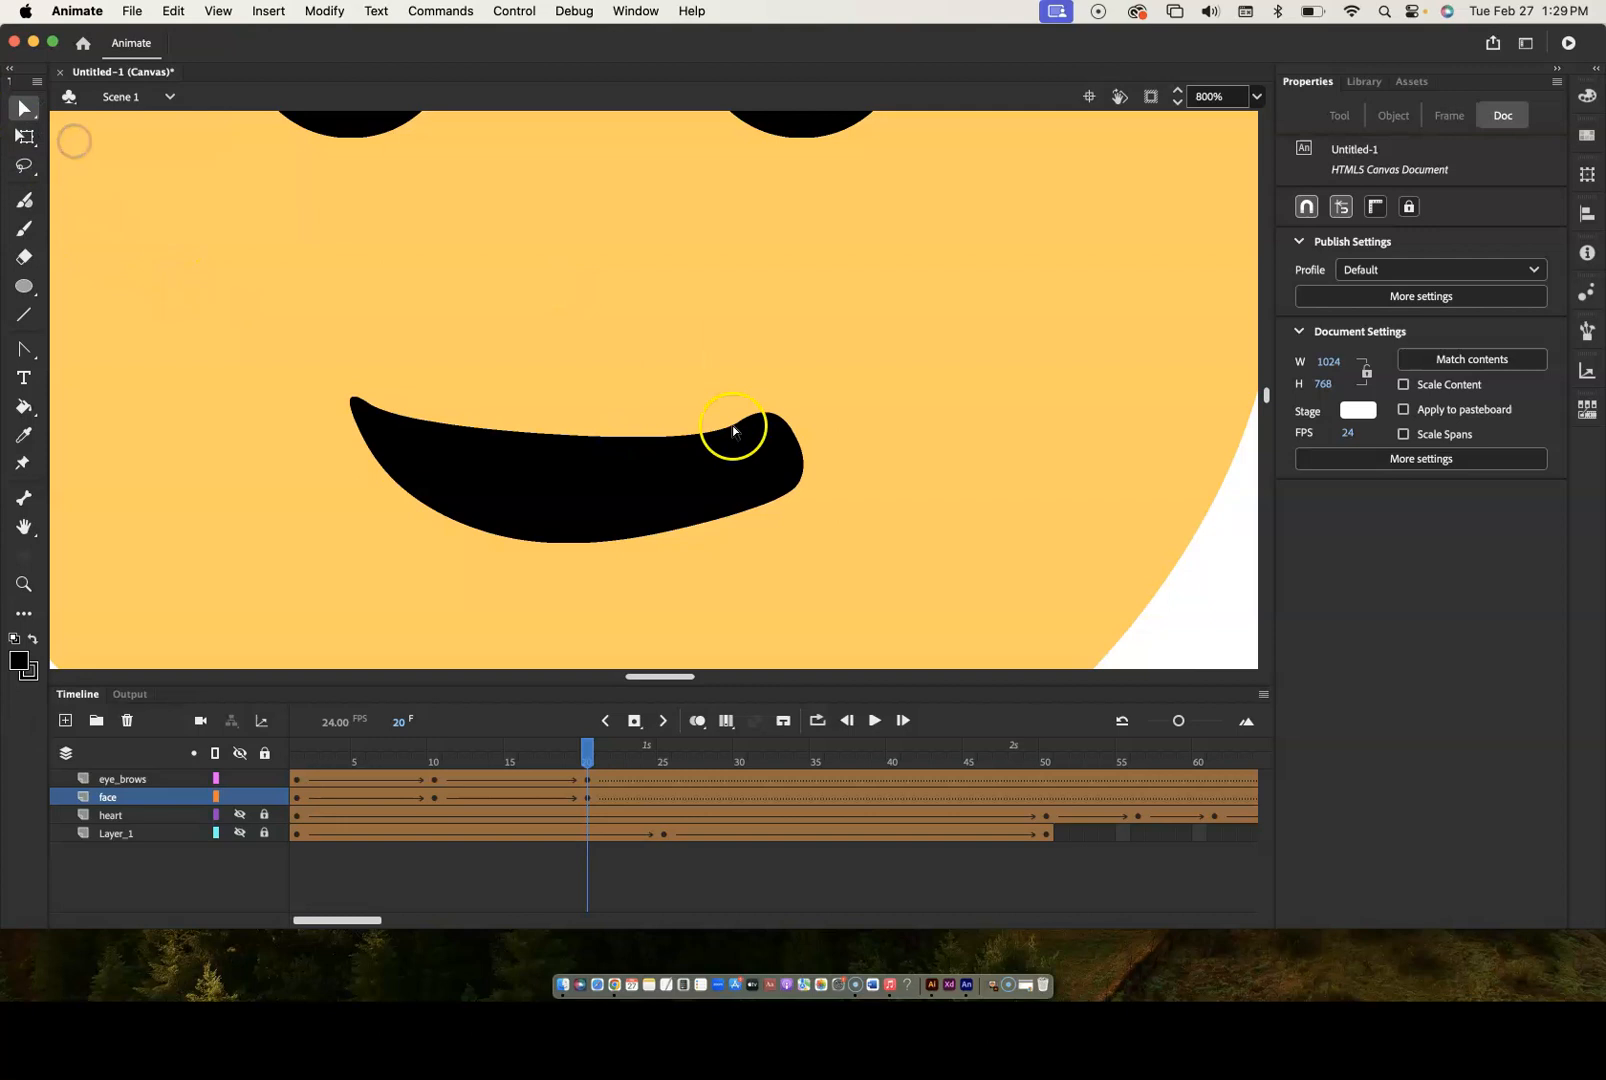
click(797, 440)
drag(794, 433, 810, 428)
key(super+z)
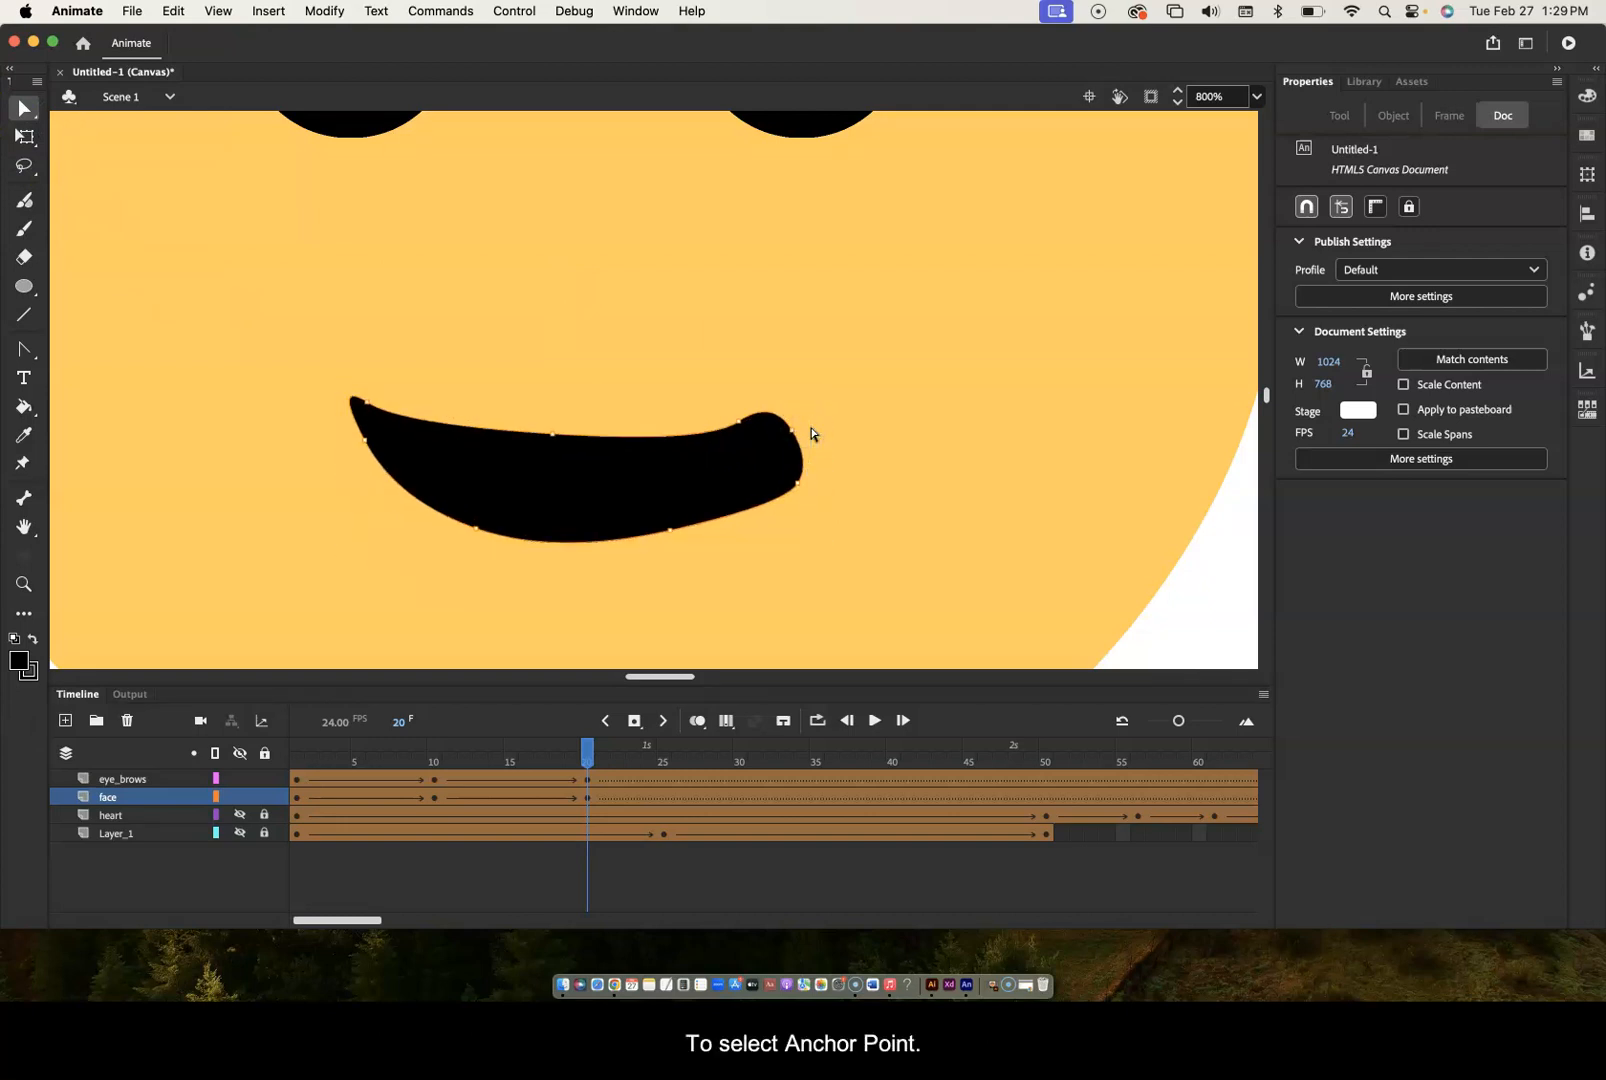
click(793, 431)
drag(794, 433, 761, 419)
drag(797, 483, 798, 464)
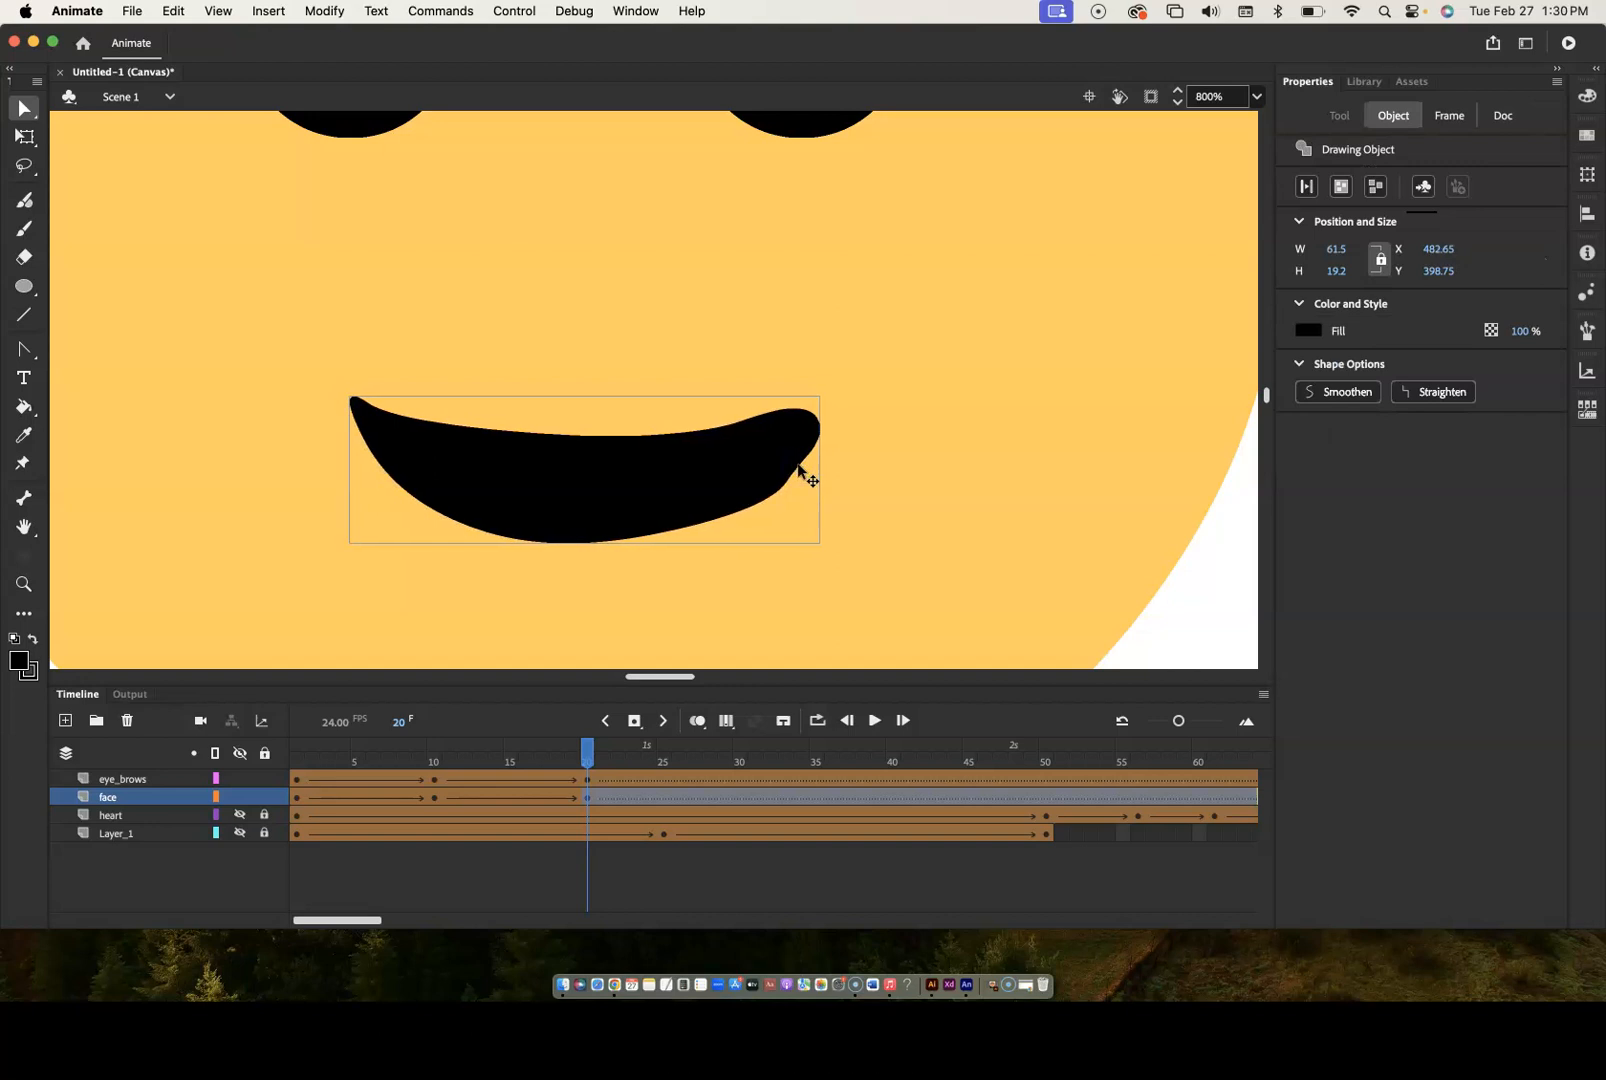
- Try to pull the anchor point on the mouth's lower right edge outward
click(878, 459)
click(803, 458)
click(778, 473)
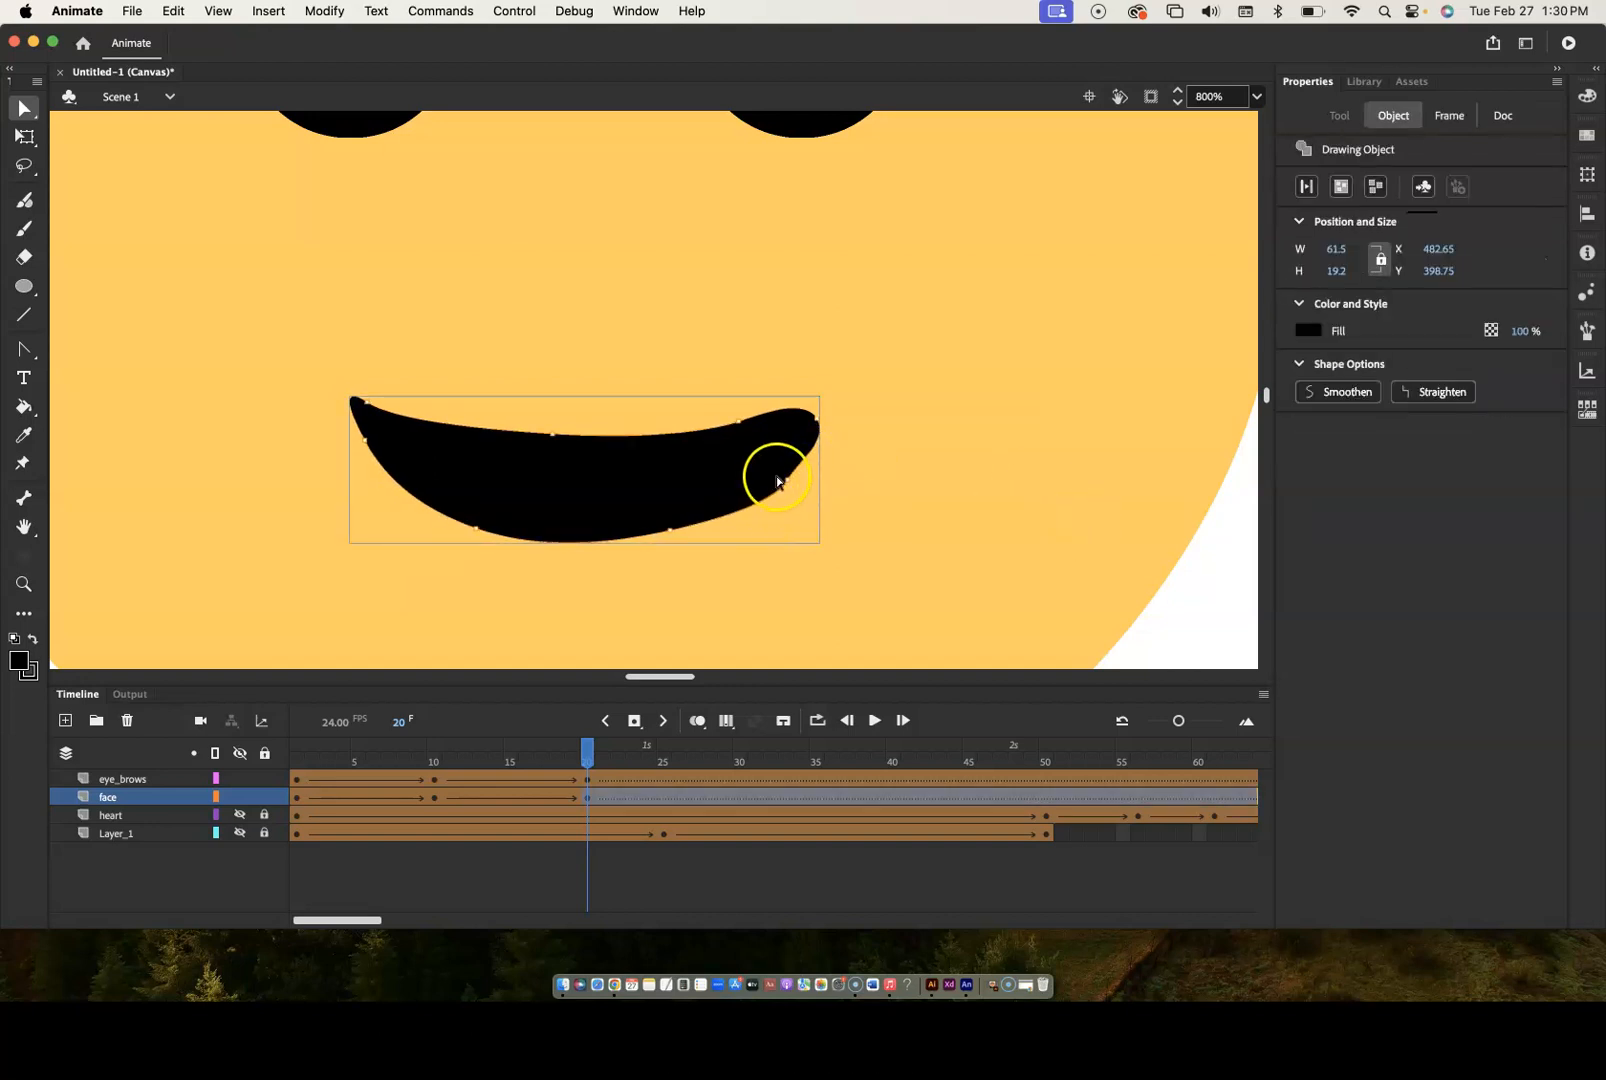
click(789, 484)
drag(799, 467, 818, 481)
key(super+z)
- Remove the anchor point below the mouth's right corner with the Delete Anchor Point tool to smooth the lower edge
click(1248, 607)
click(808, 463)
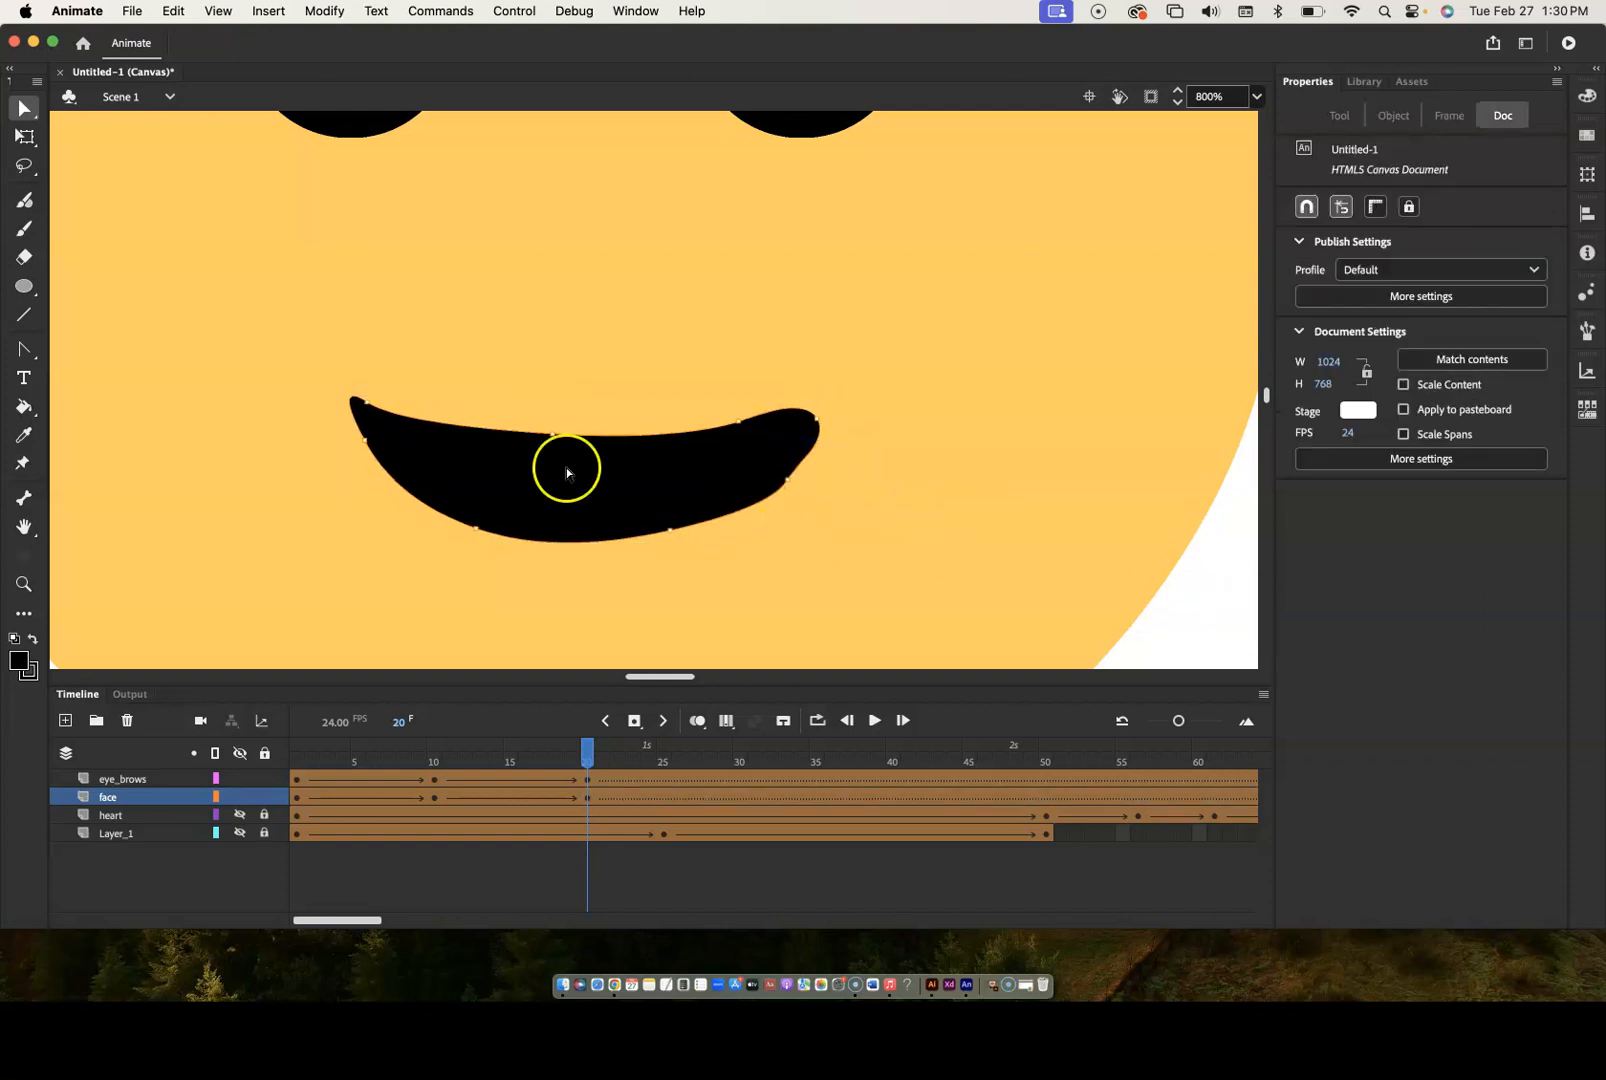
click(24, 348)
click(86, 394)
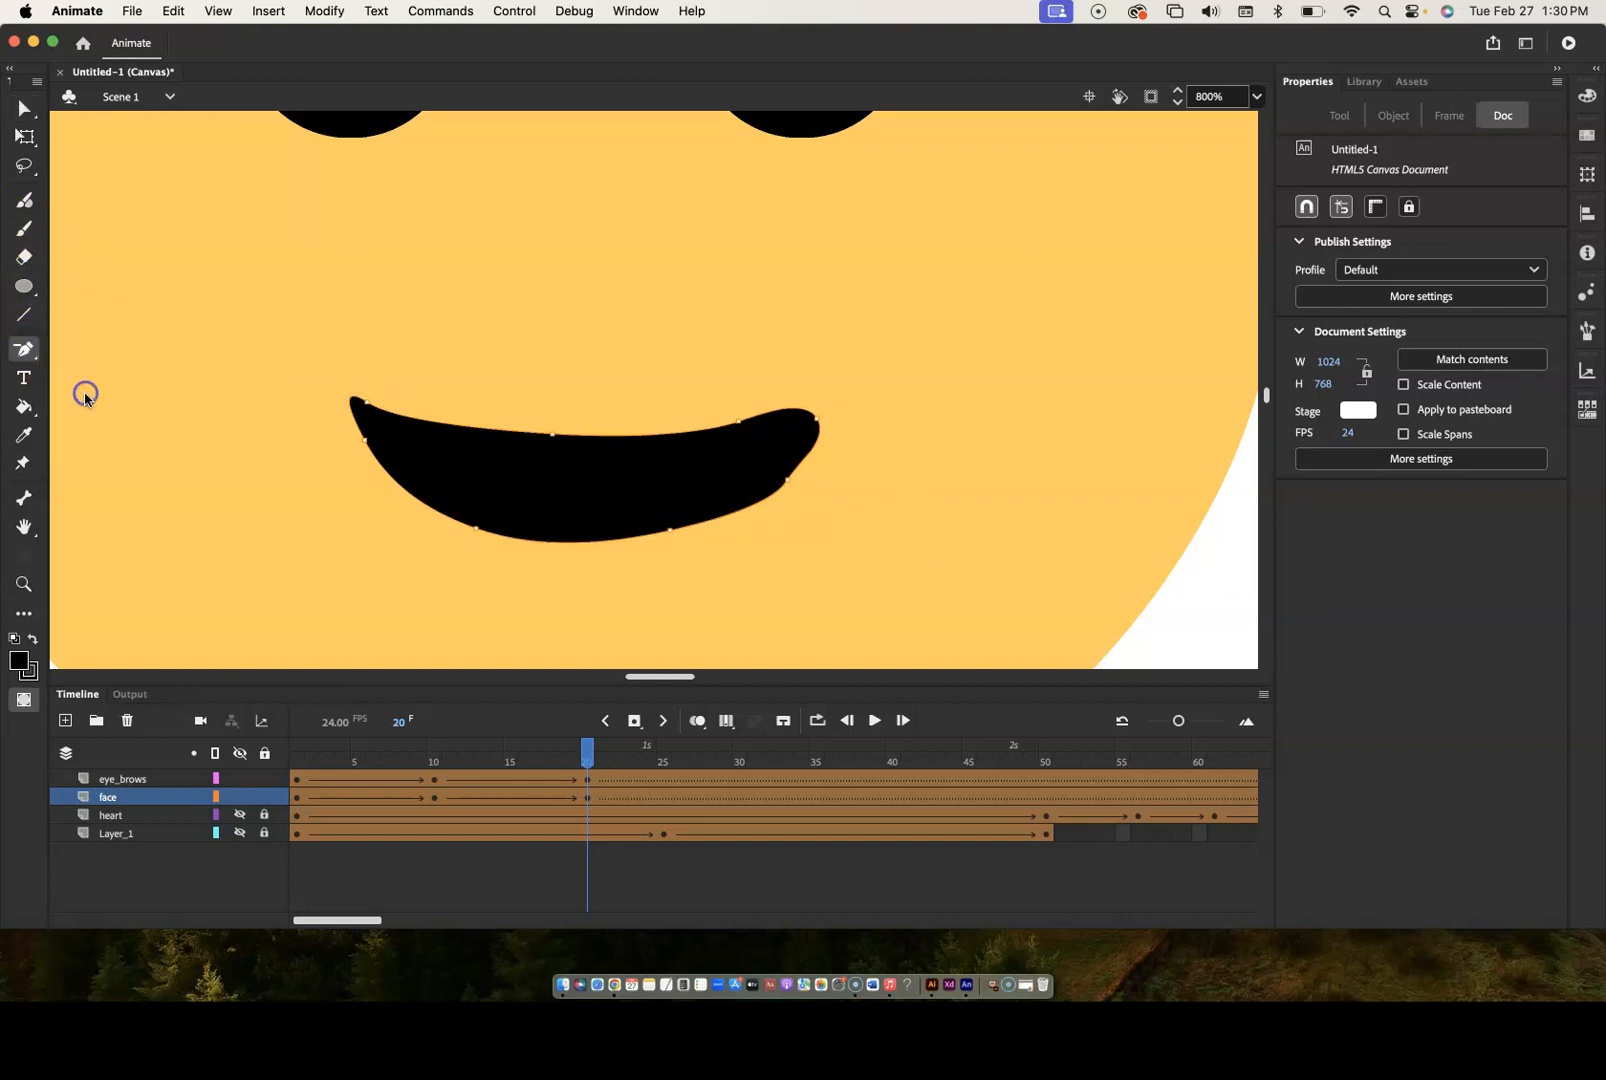
click(786, 480)
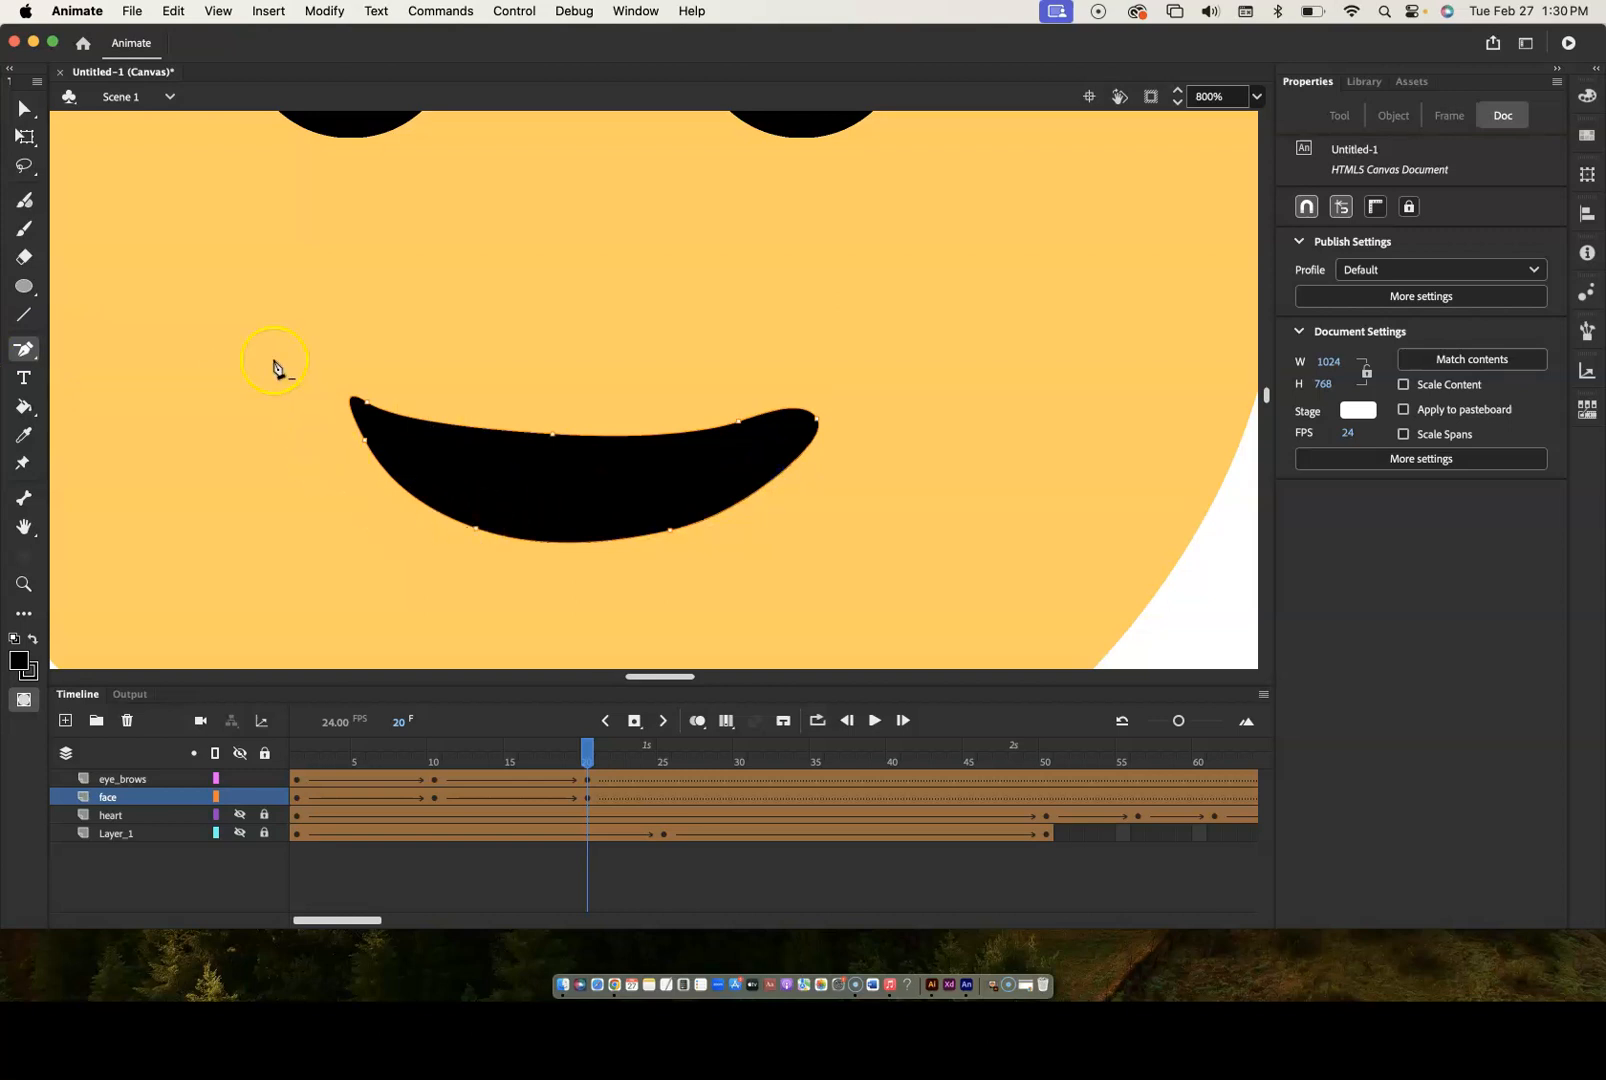
- Taper the mouth's right corner to a point and curve its upper edge deeper by adjusting anchor points and handles
click(27, 106)
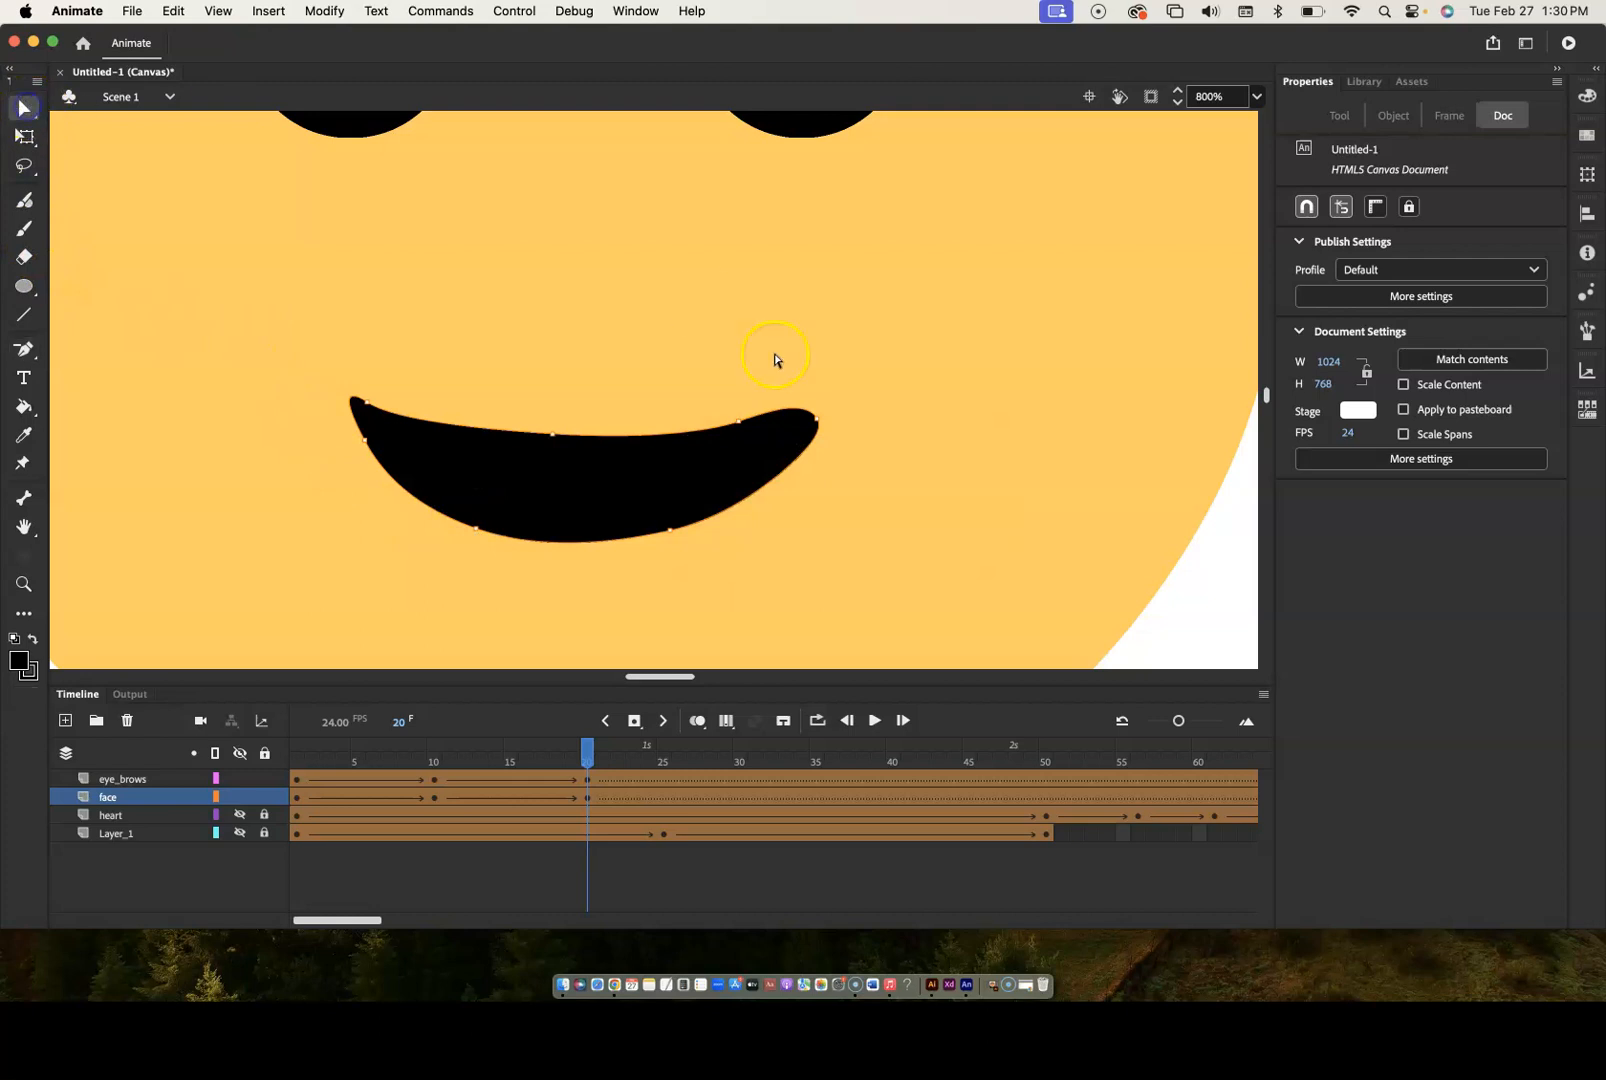
click(828, 418)
drag(828, 418, 817, 401)
click(811, 408)
click(828, 420)
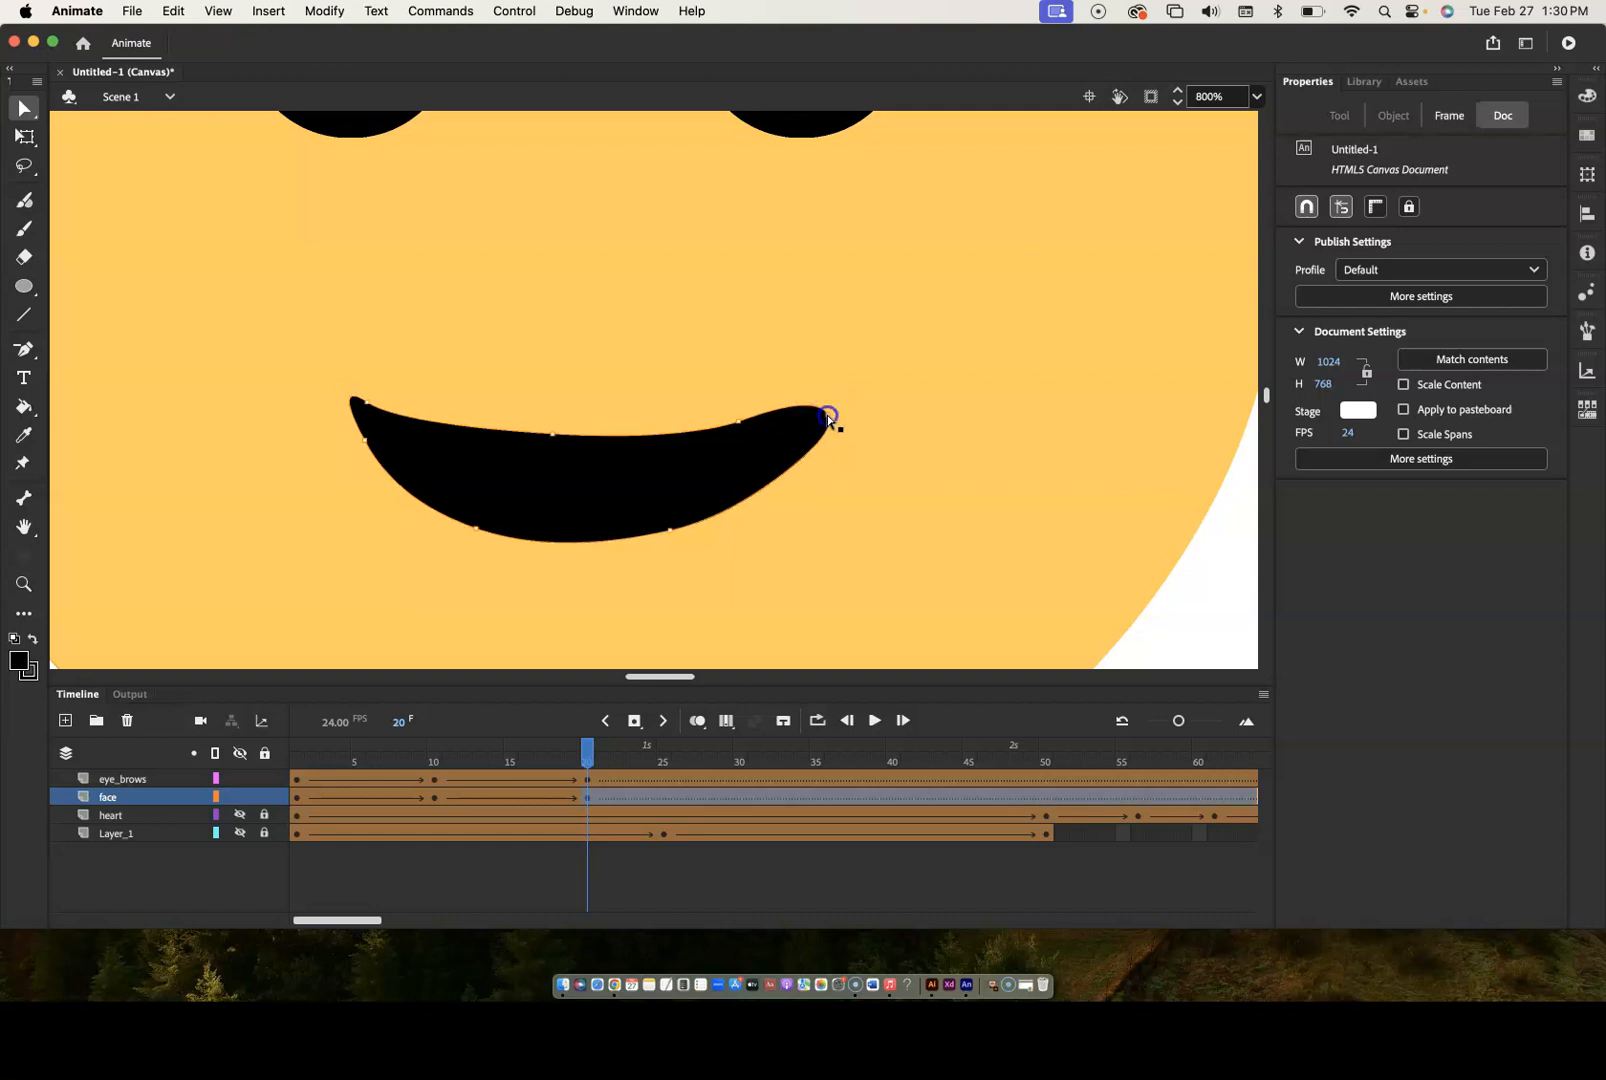
drag(817, 397, 766, 430)
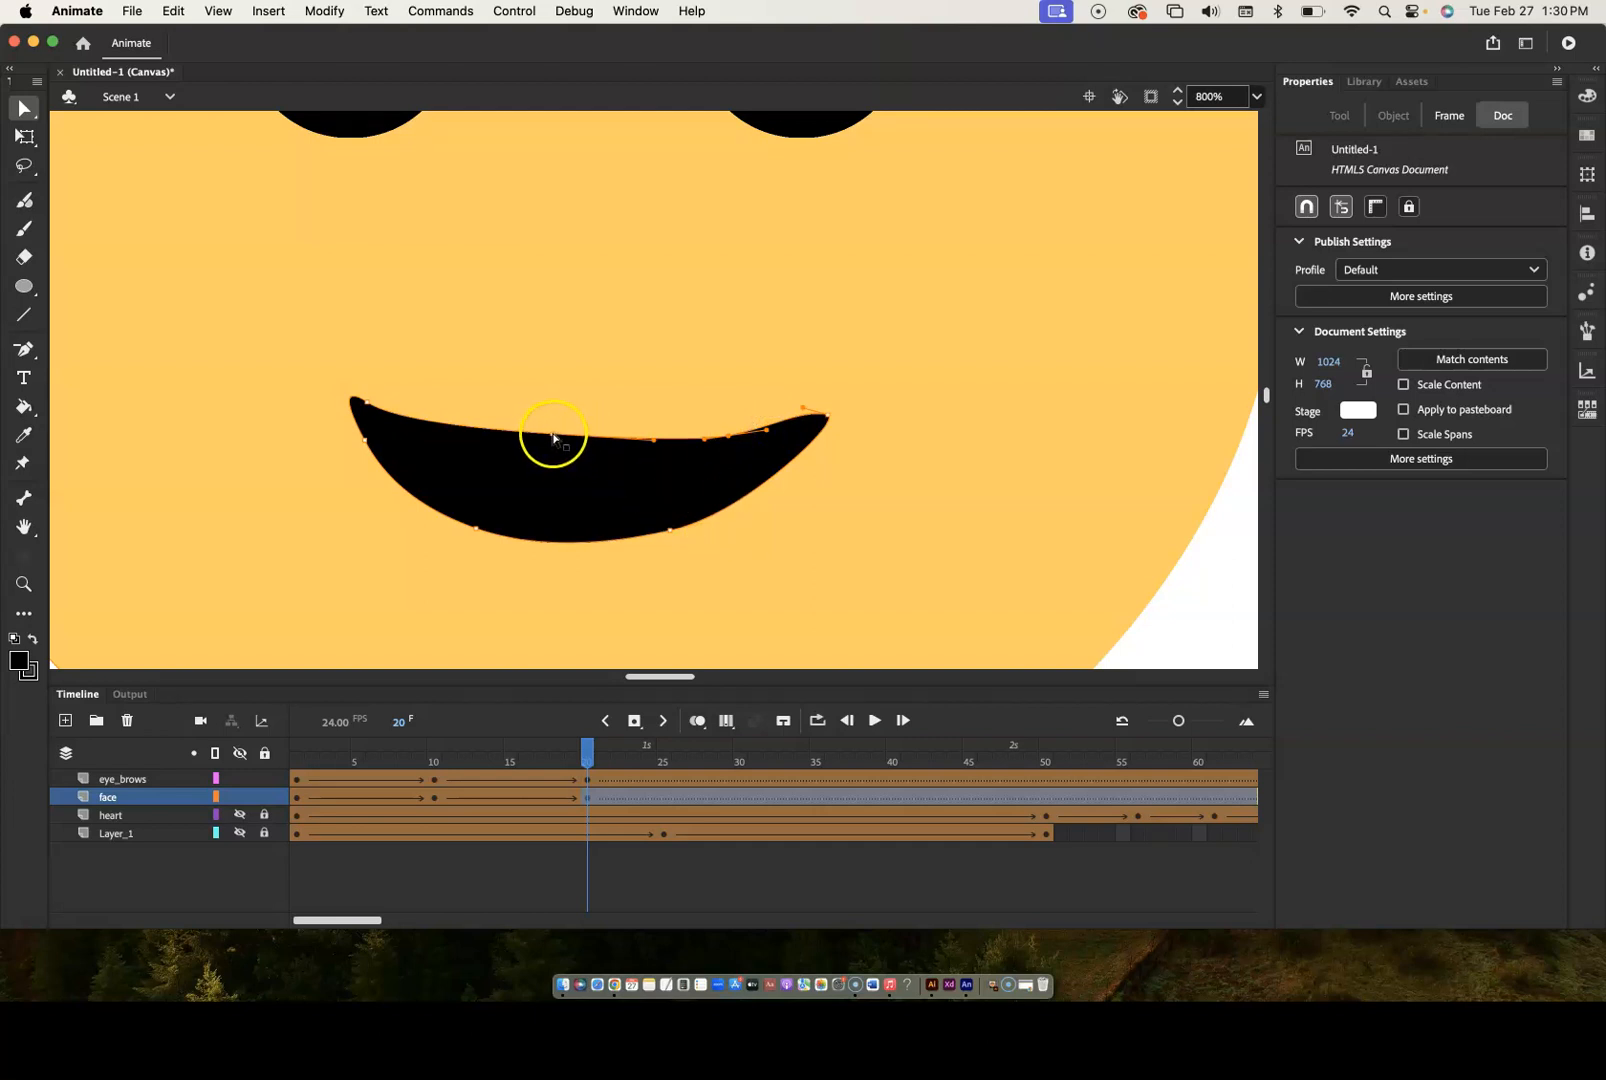
click(540, 446)
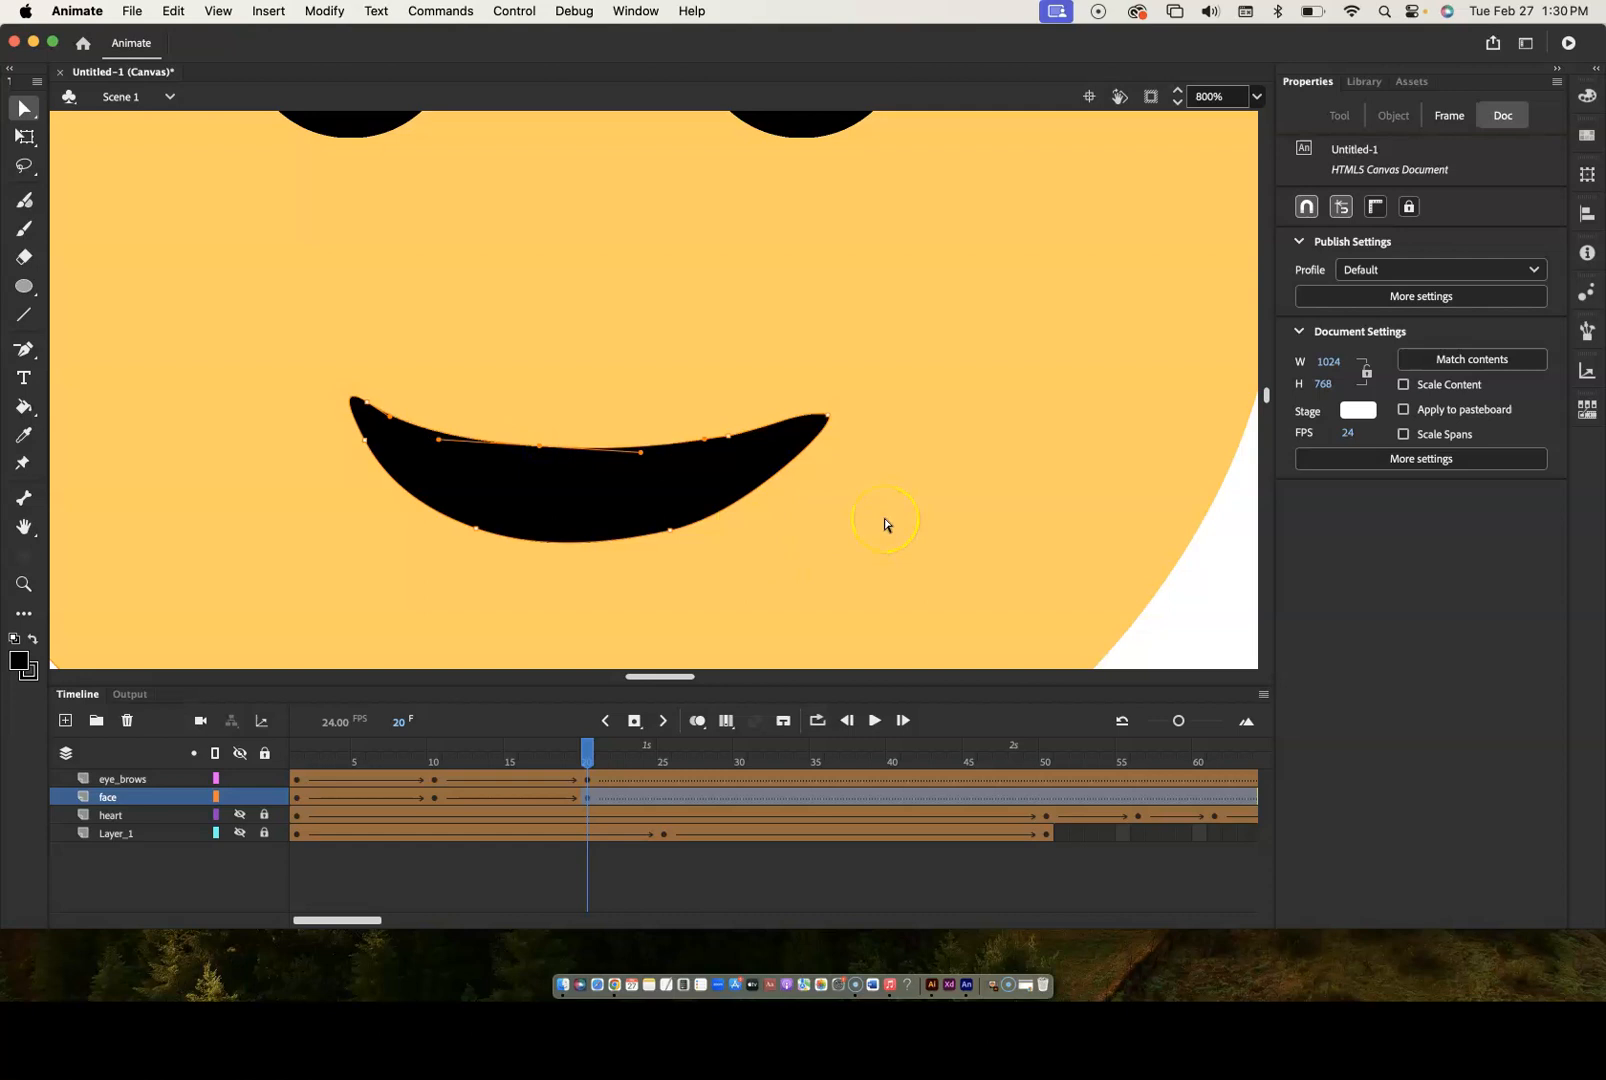
click(1200, 635)
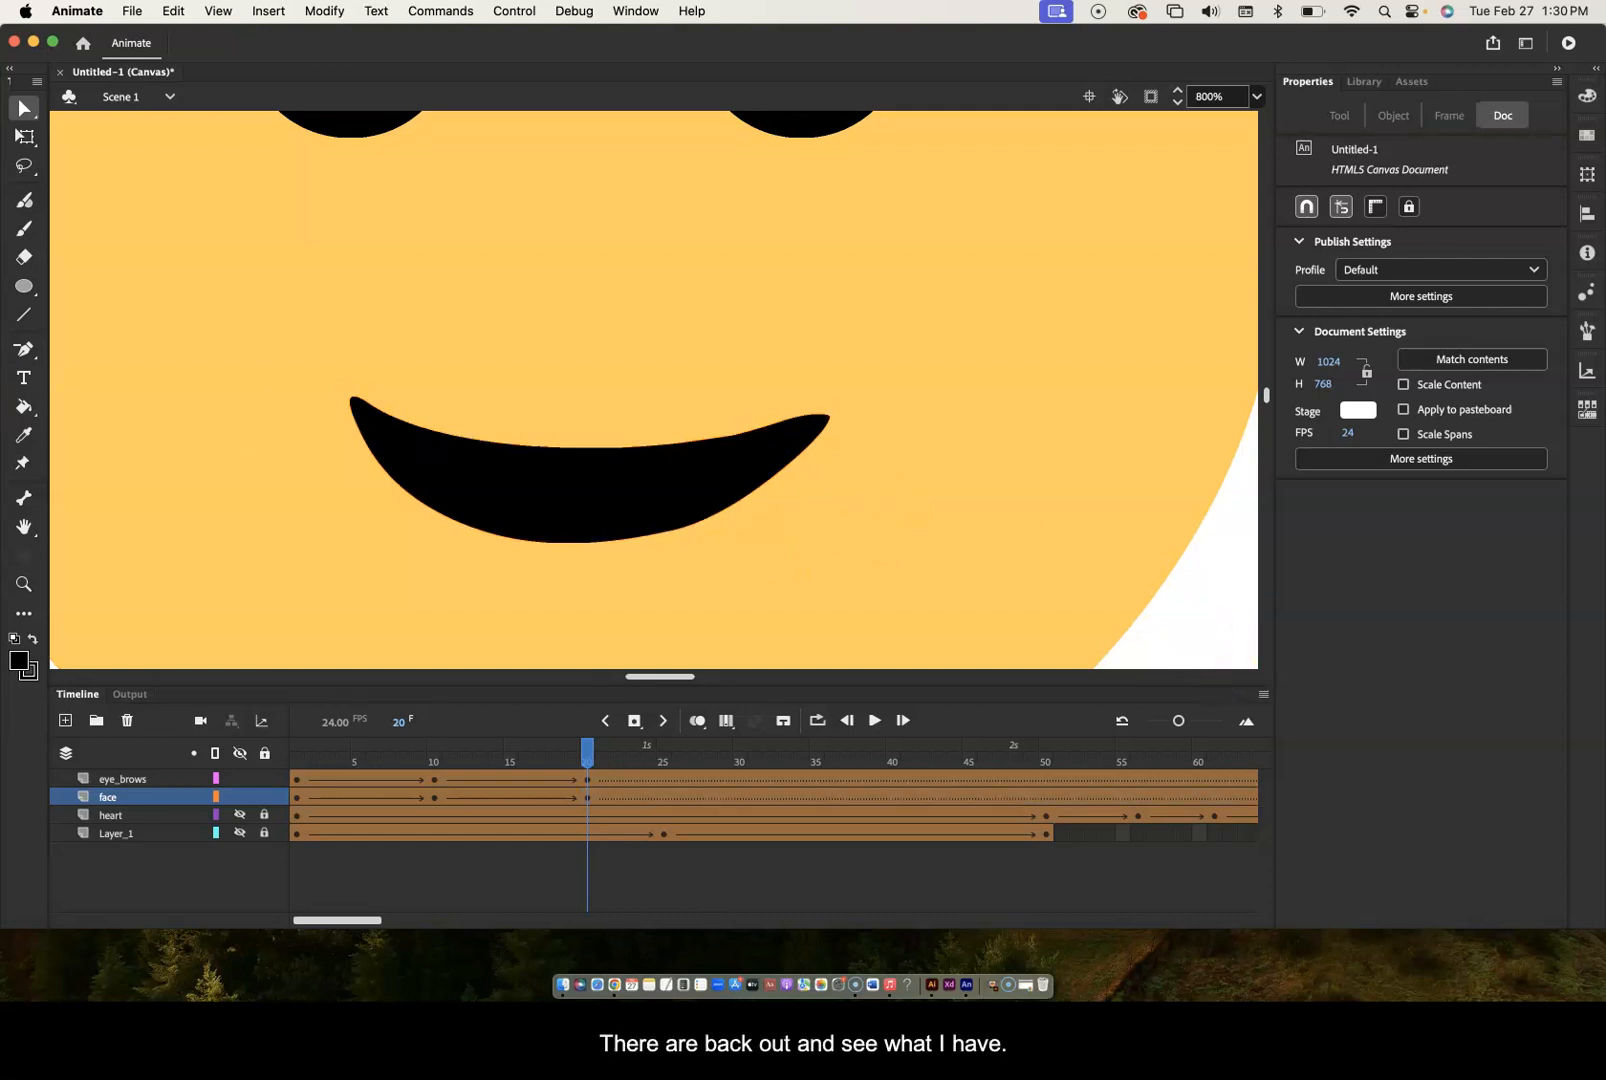
- Zoom out to 200% and play the face animation from frame 1 to check the expression change
click(23, 583)
click(23, 727)
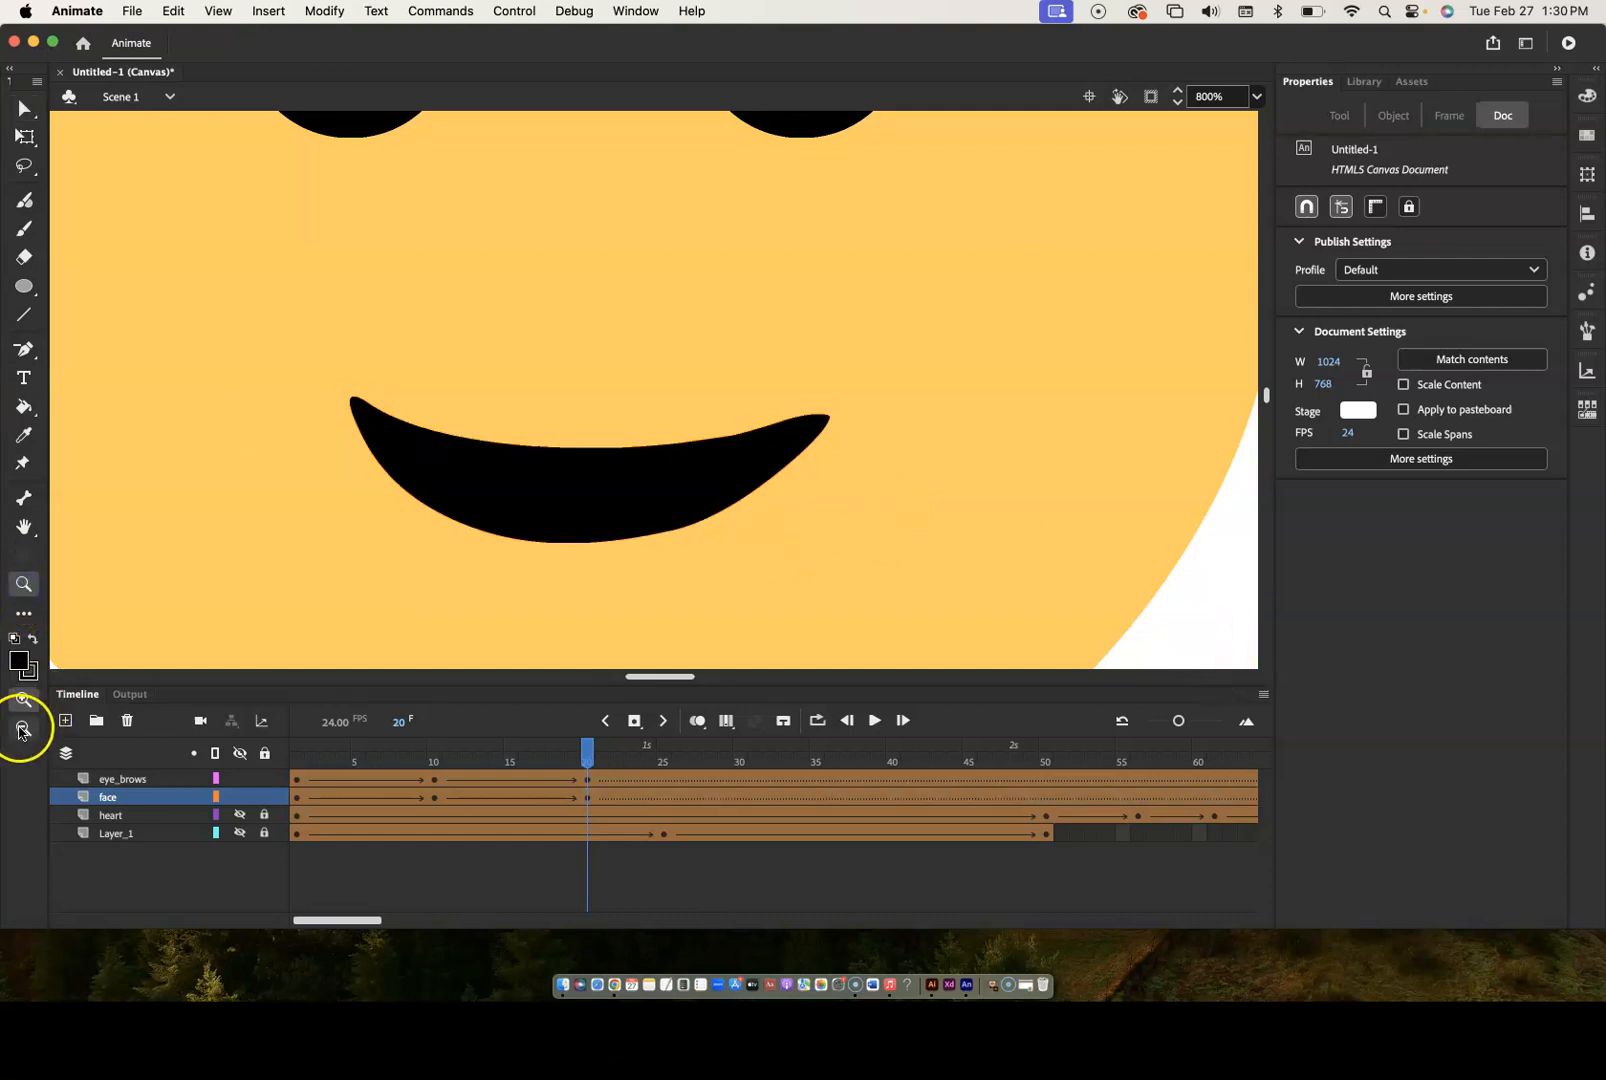
click(360, 522)
click(360, 522)
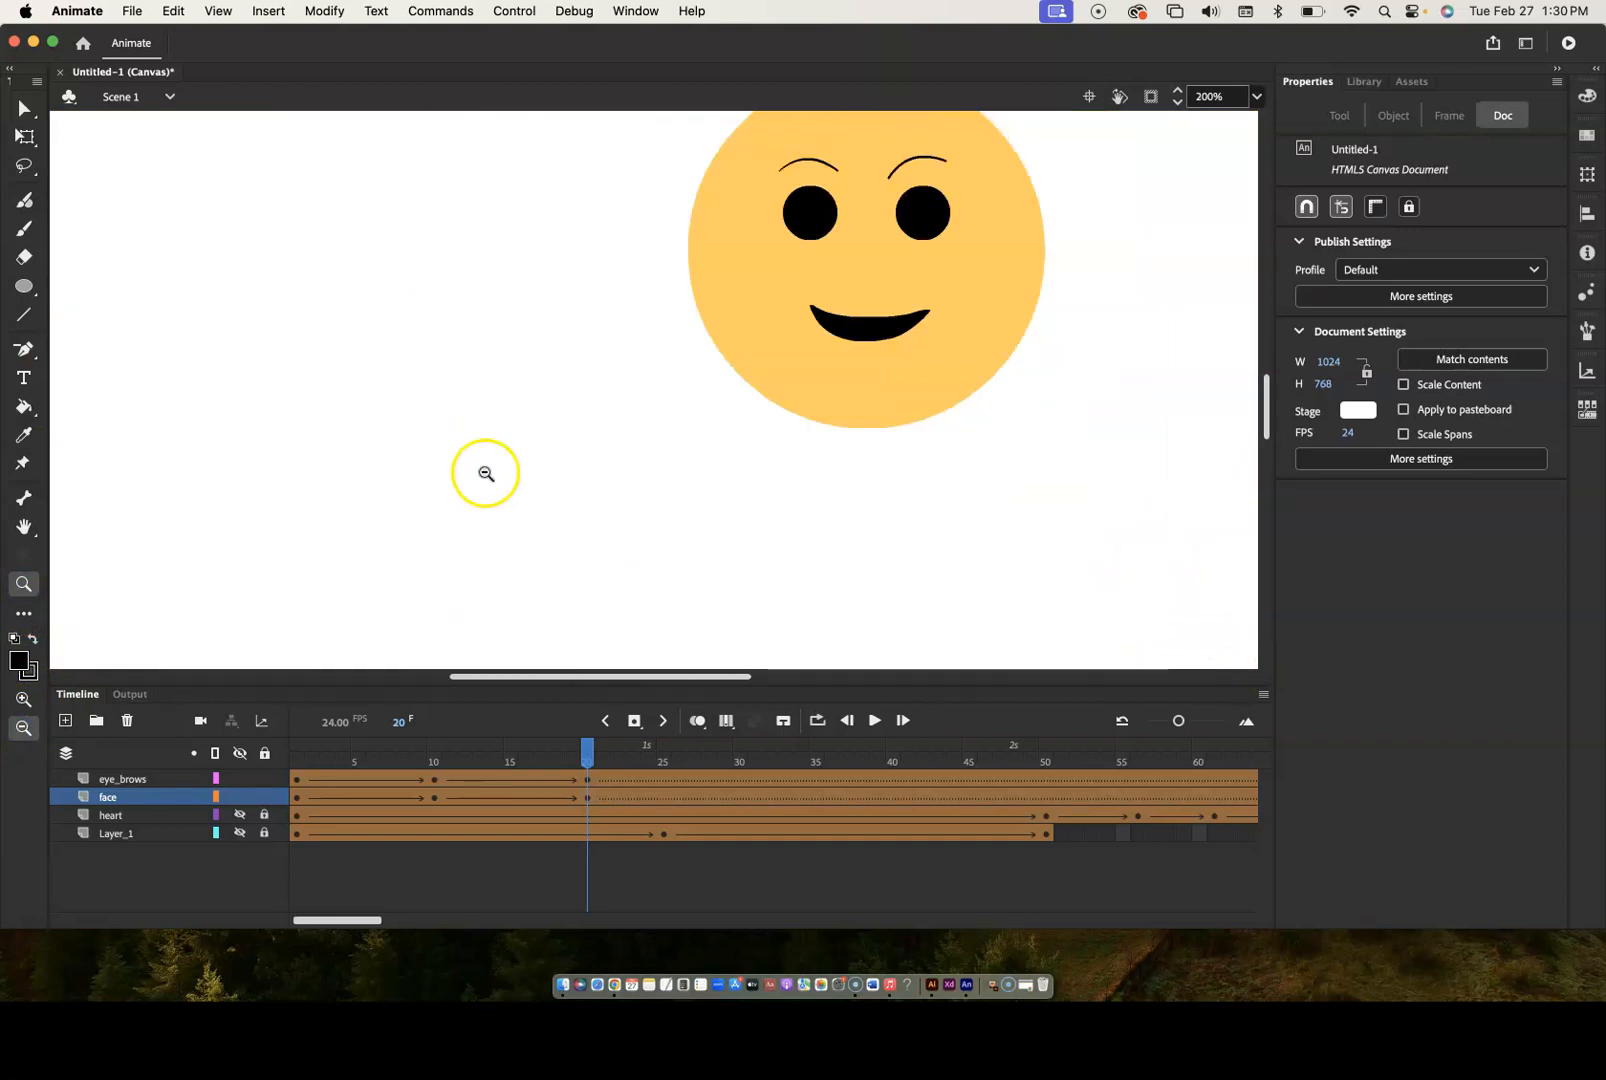
drag(588, 753, 278, 767)
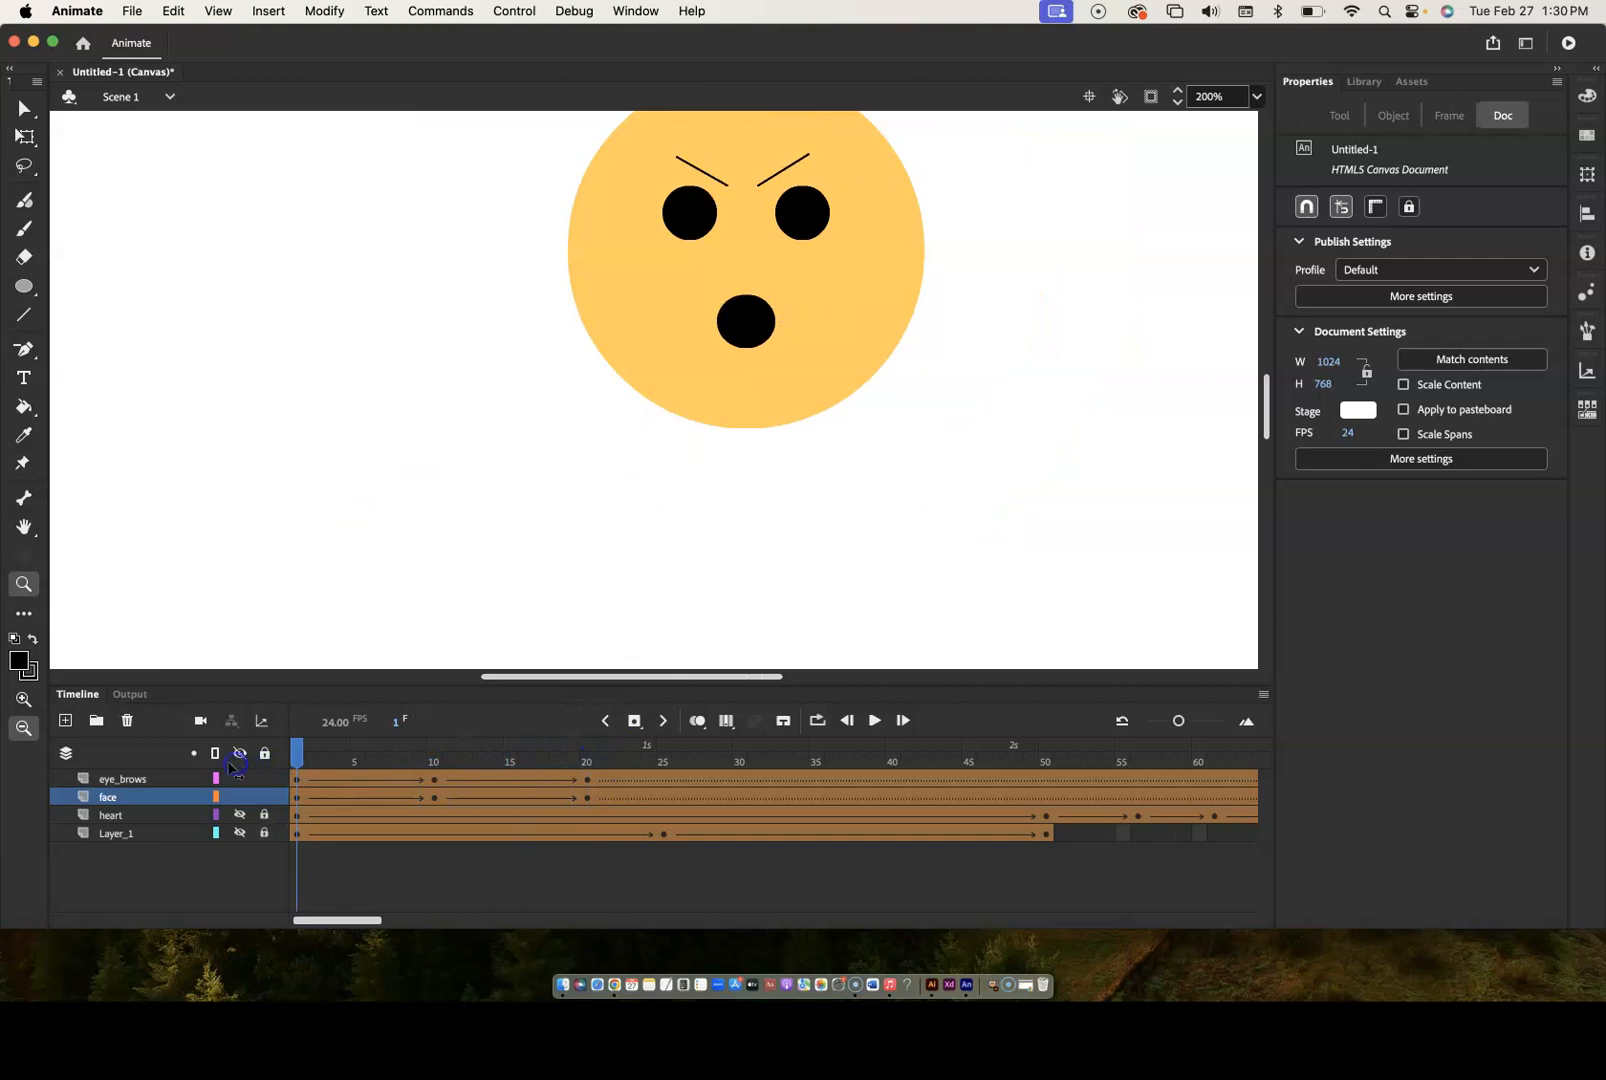
key(Return)
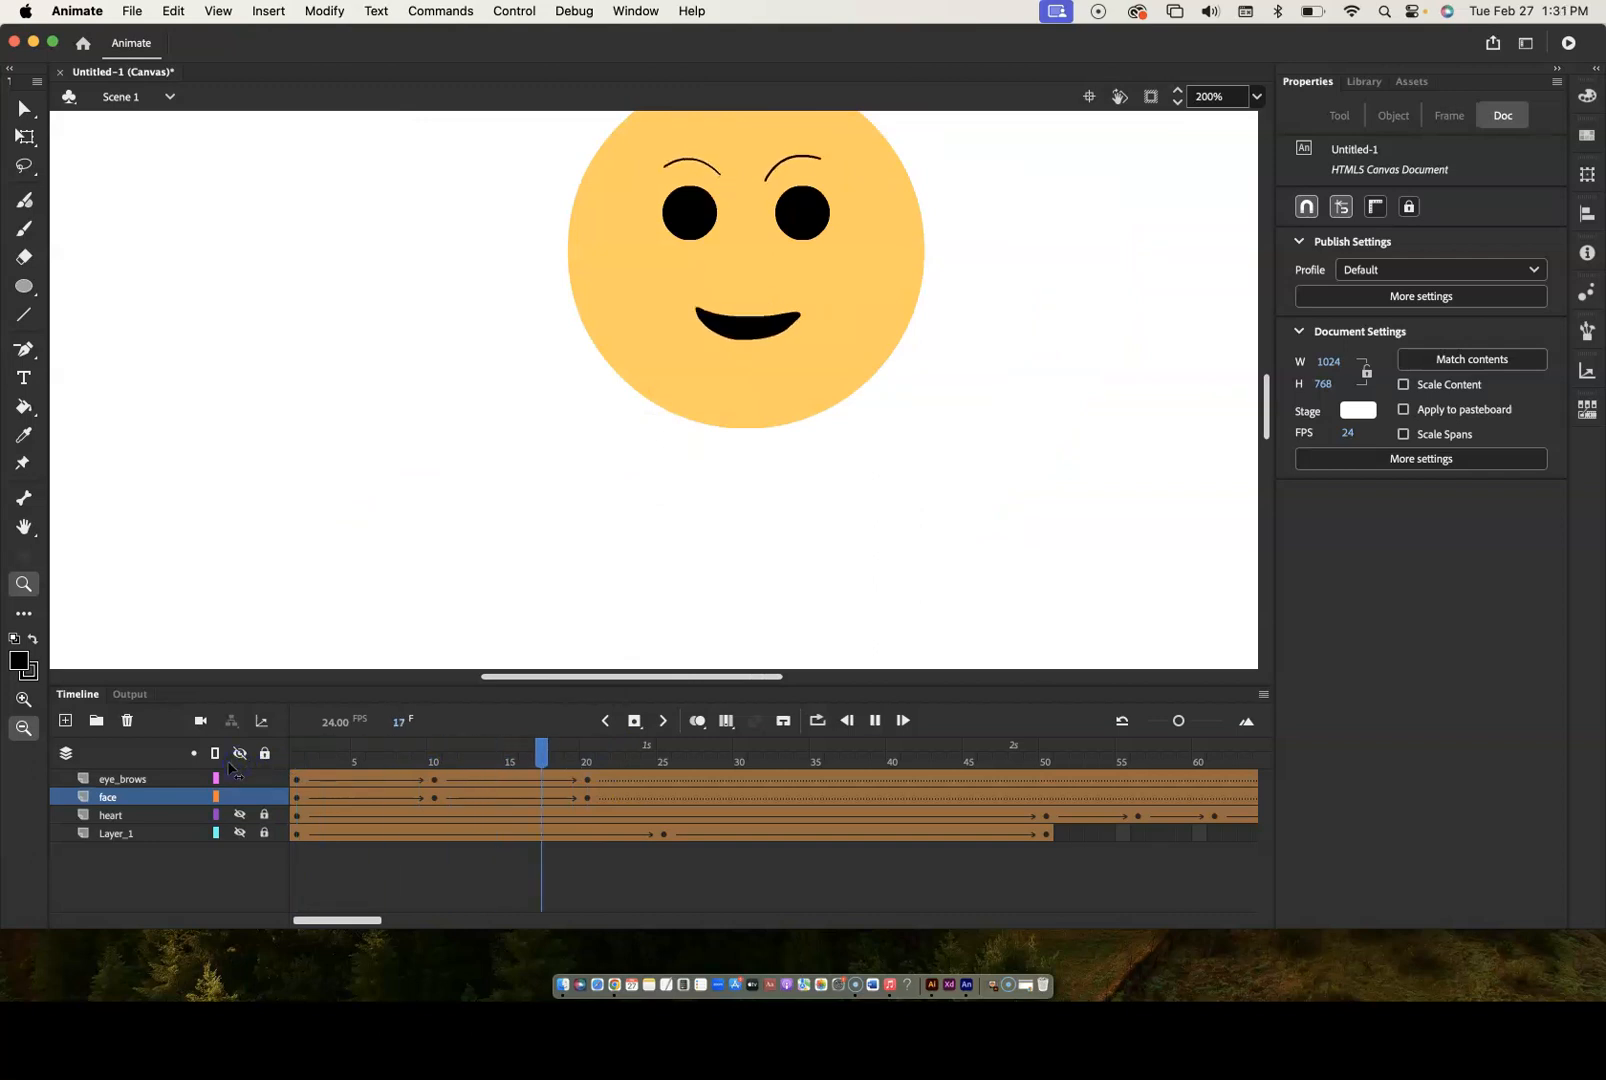
key(Return)
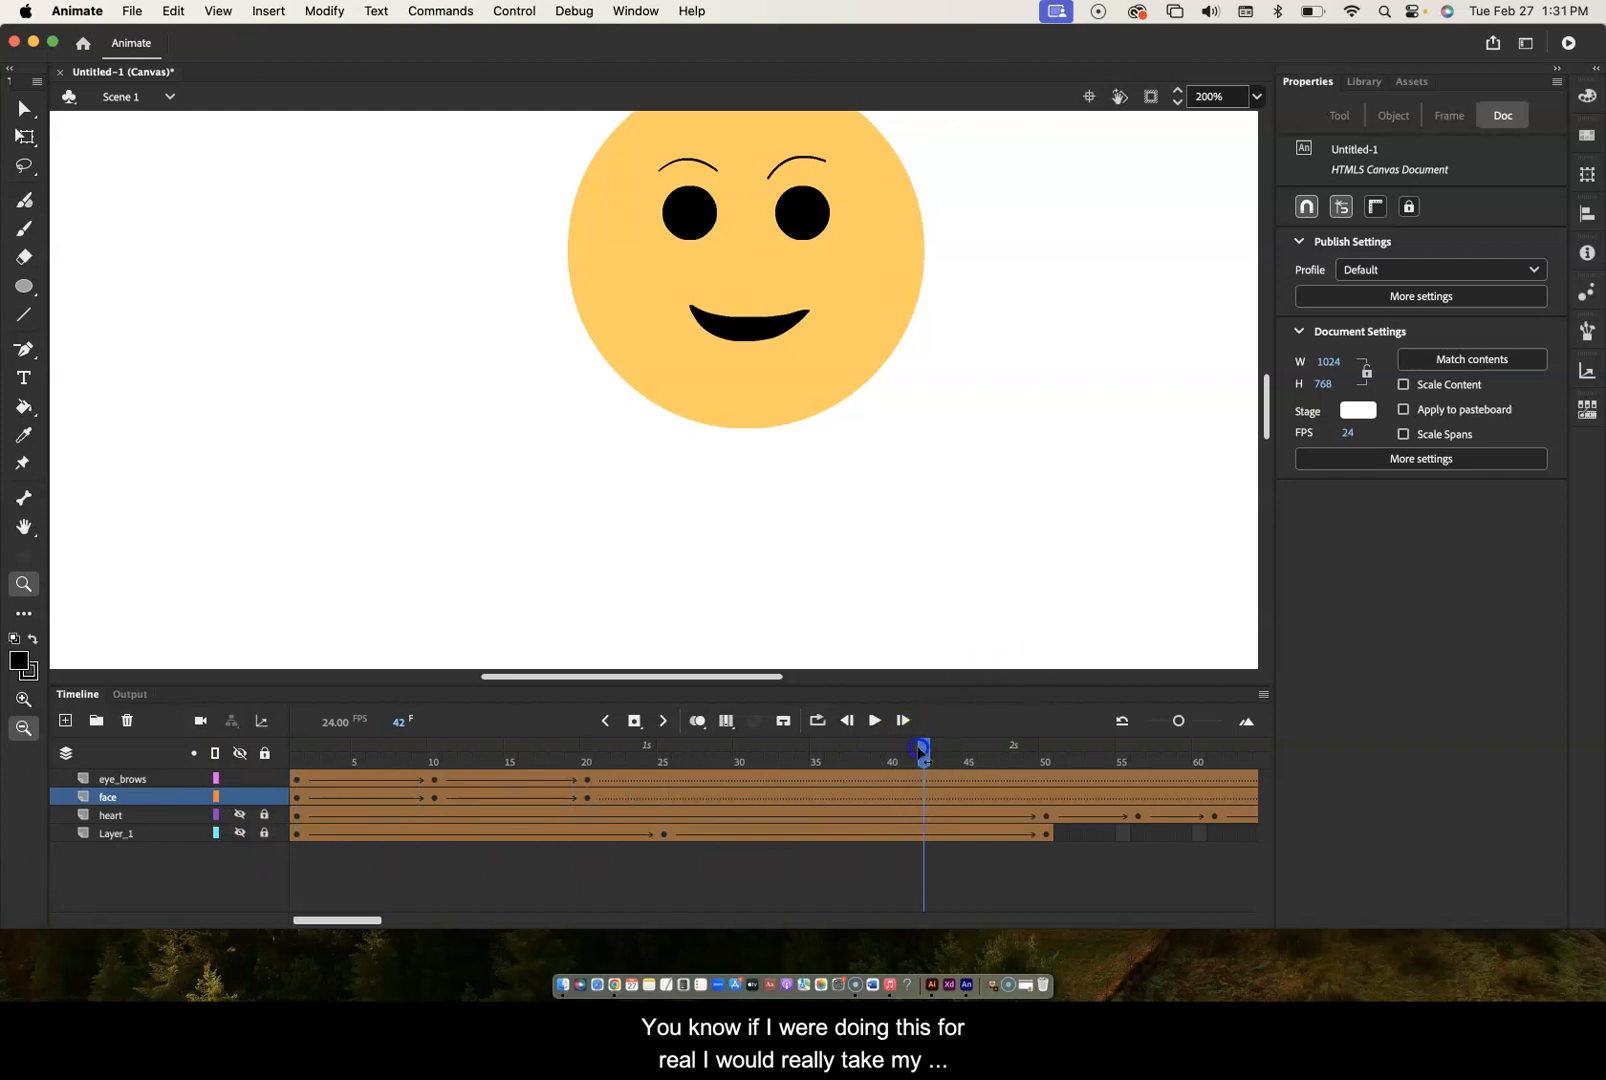
- Replay the animation from frame 1 to its last frame, and scrub back through the keyframes to frame 1
drag(924, 752, 297, 752)
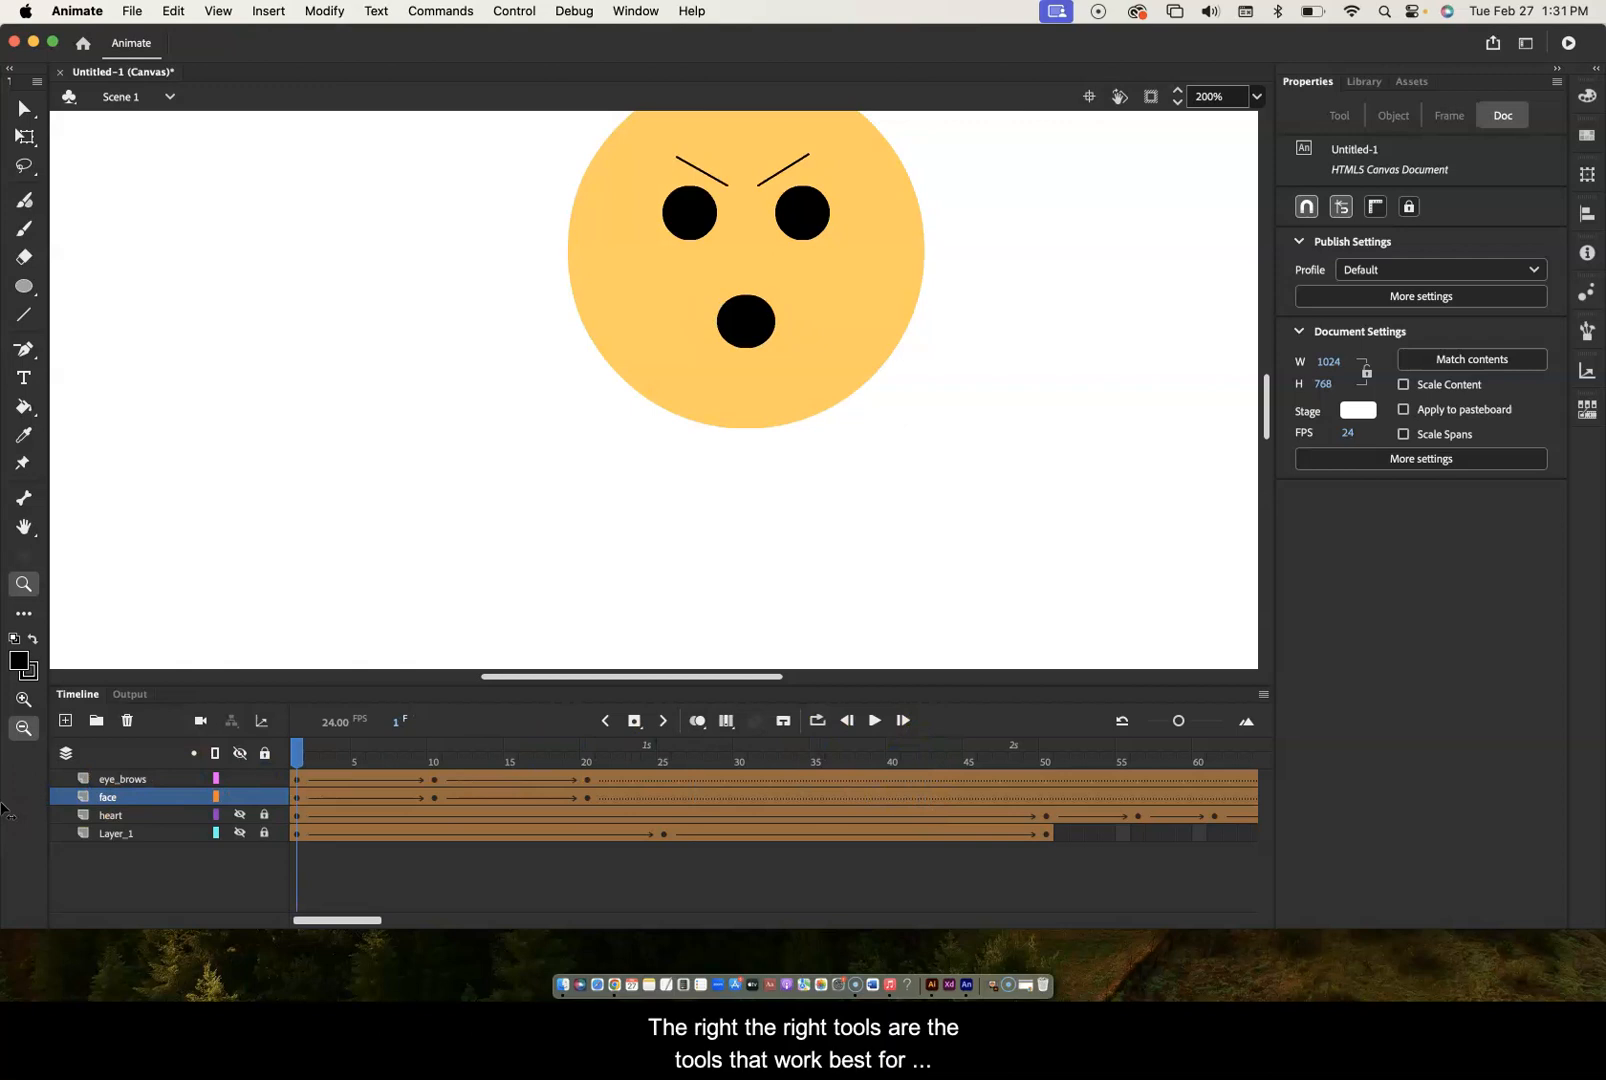
key(Return)
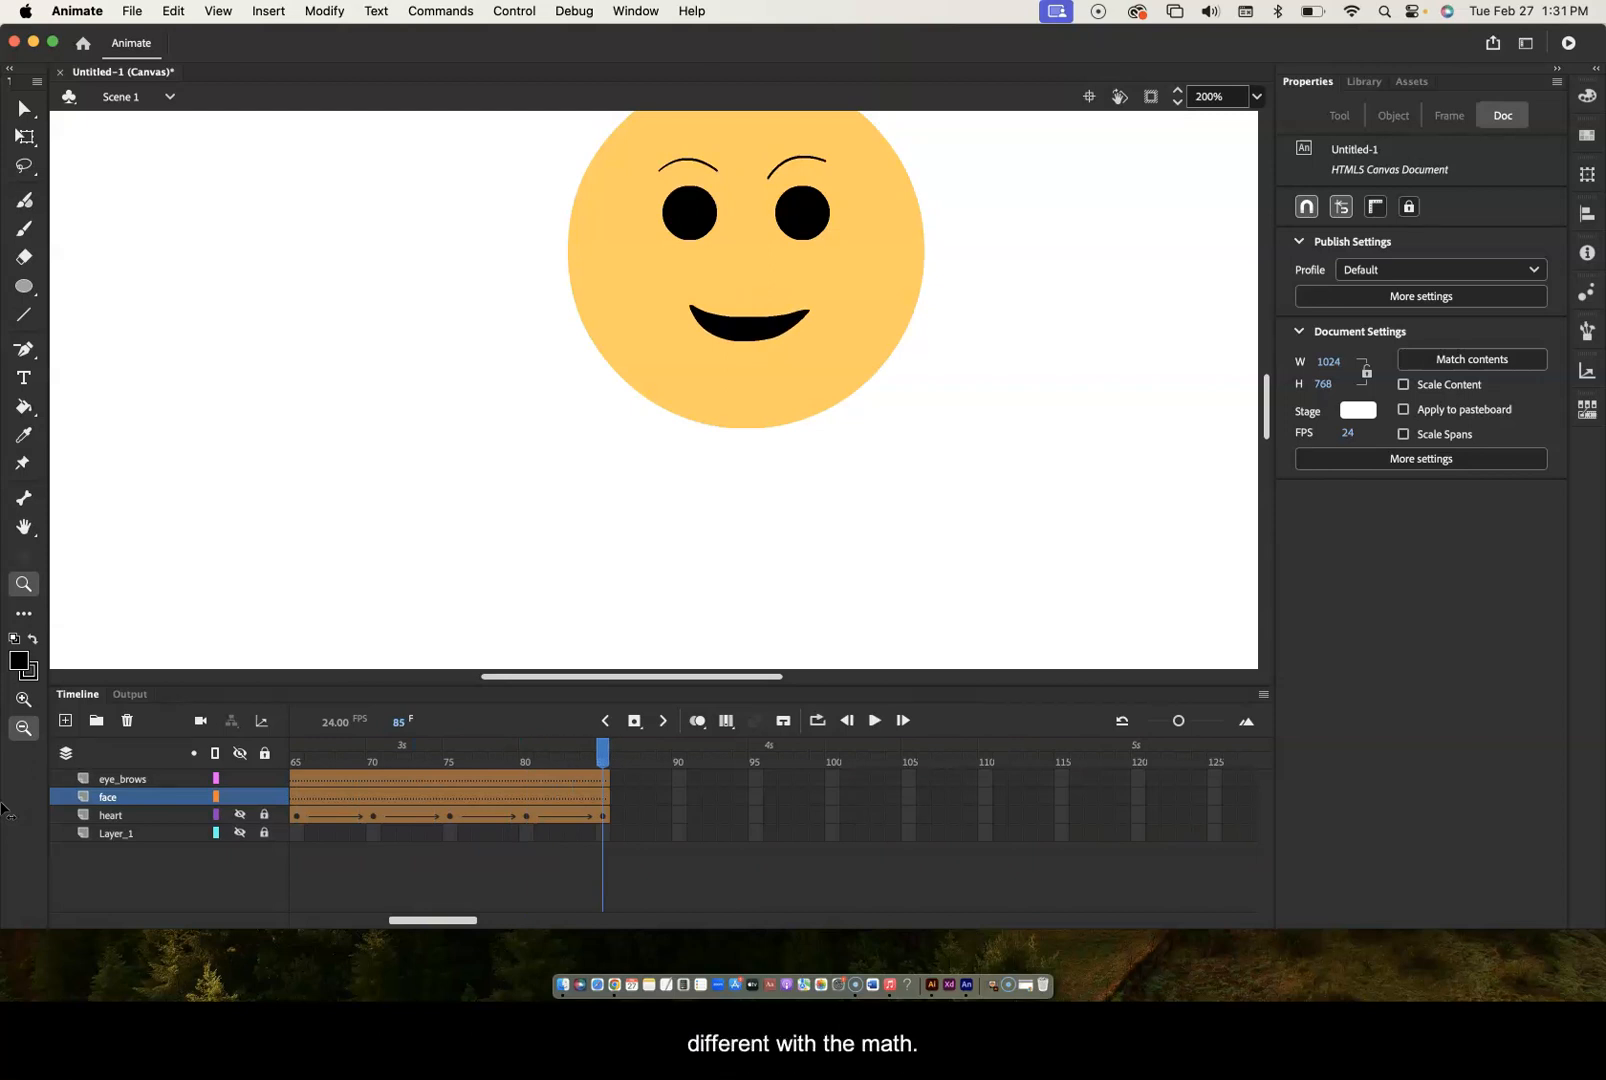
drag(603, 755, 970, 742)
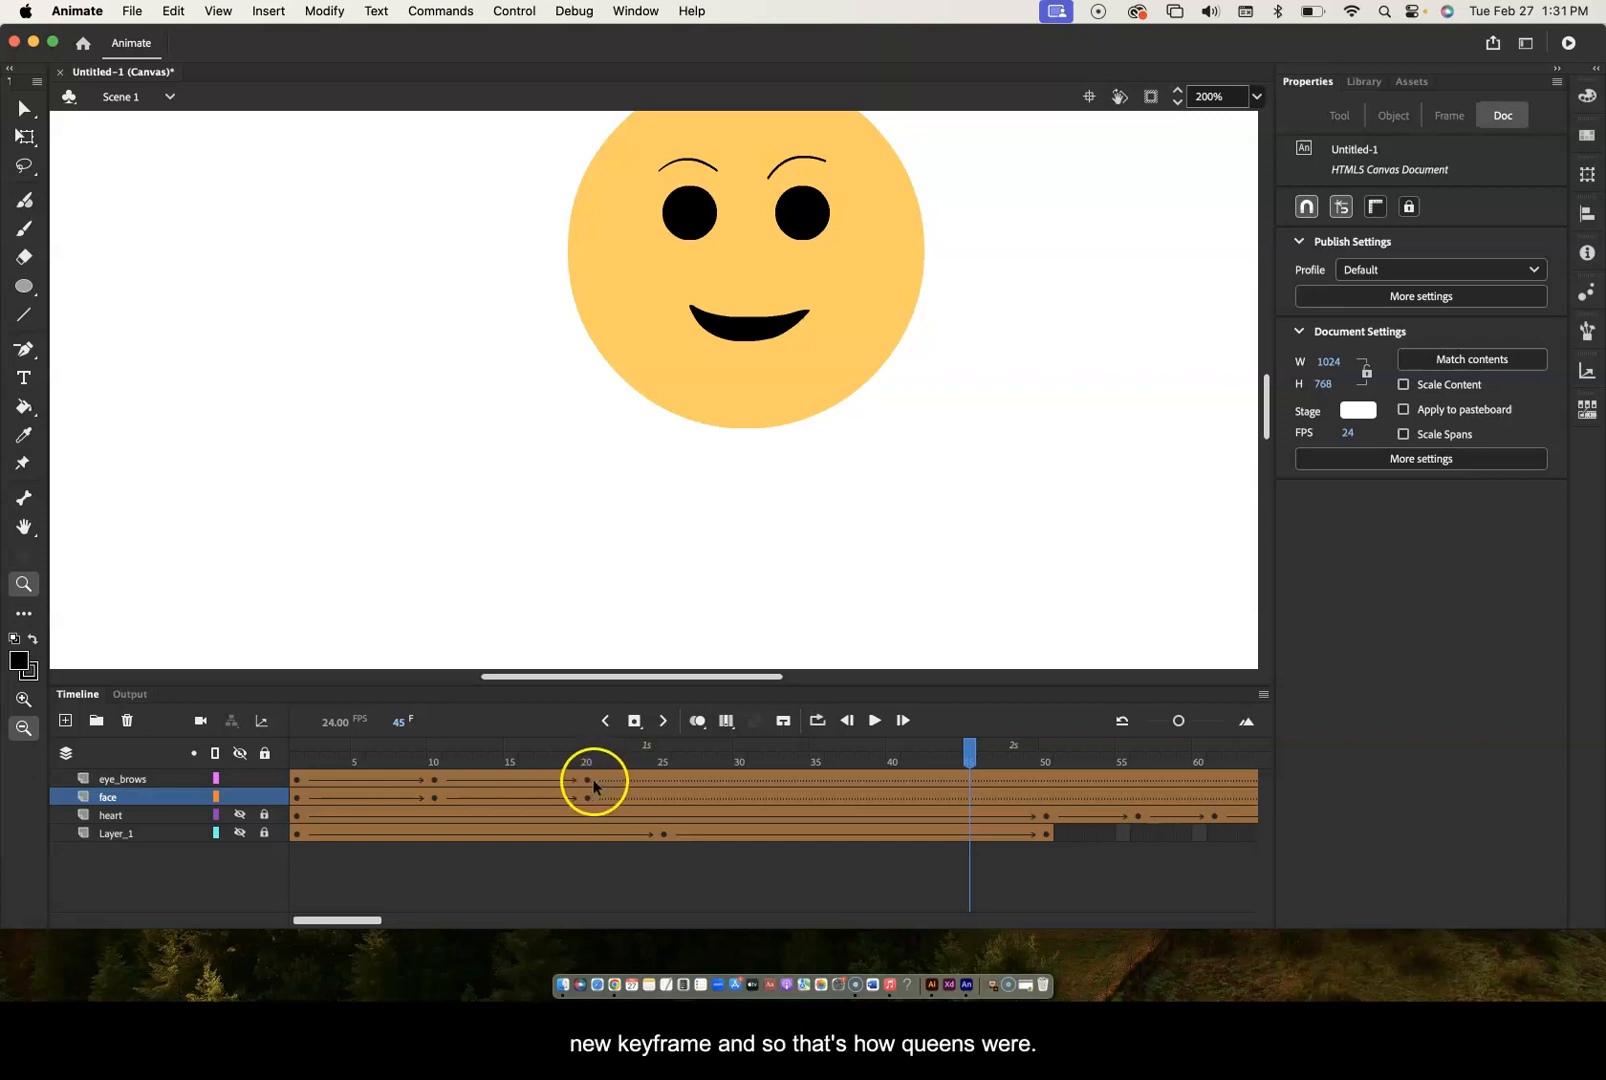
drag(963, 757, 296, 752)
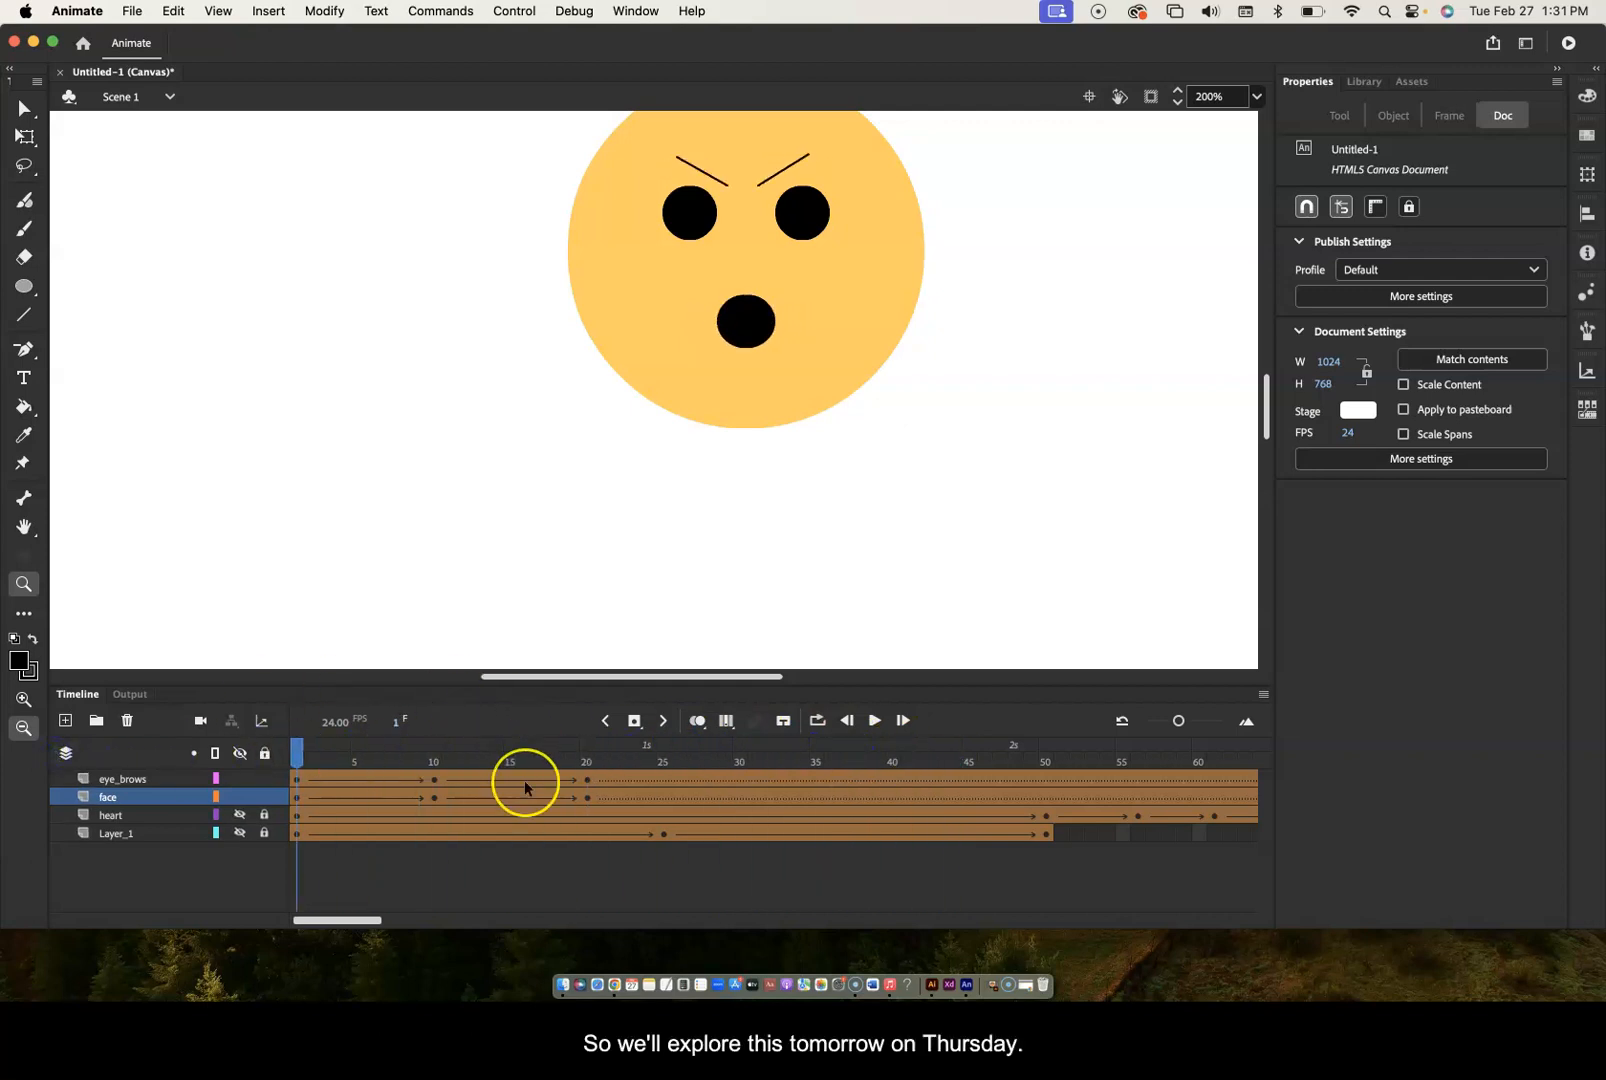